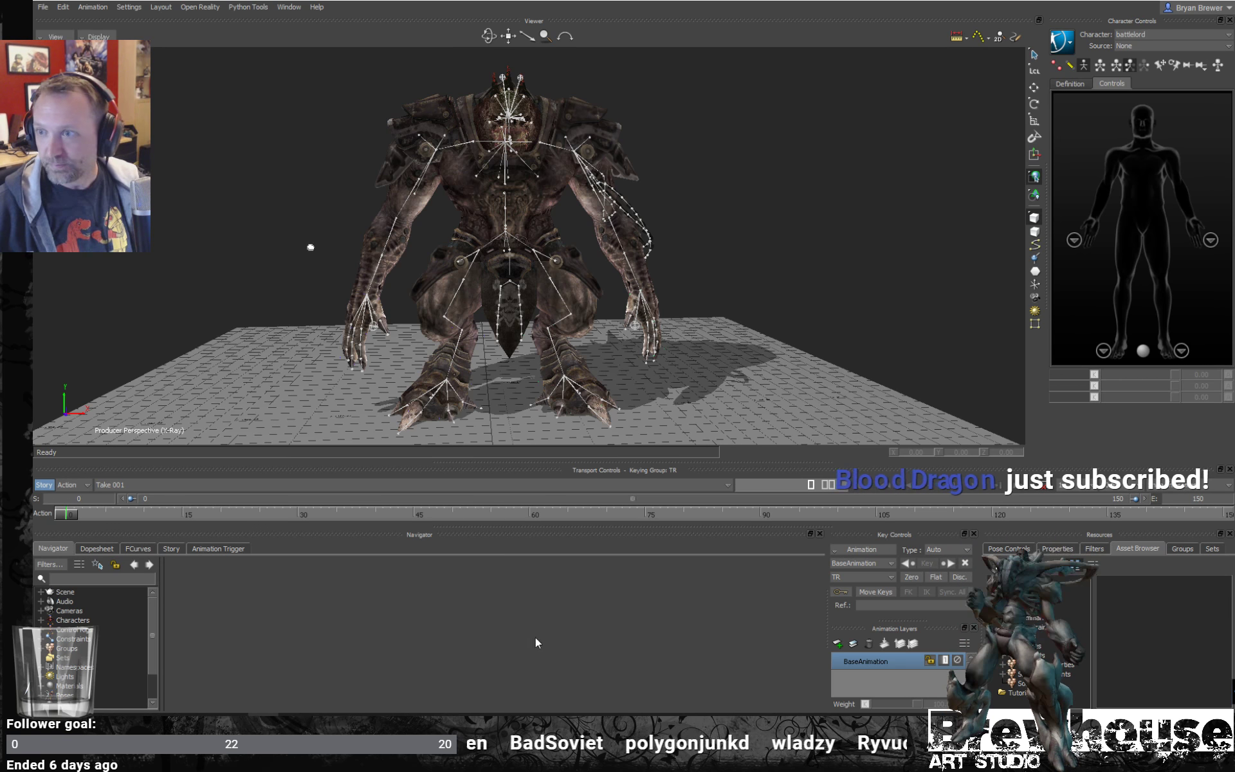
- Turn off the X-ray skeleton overlay in the viewer so the battlelord creature displays as a solid model
mouse_move(232, 726)
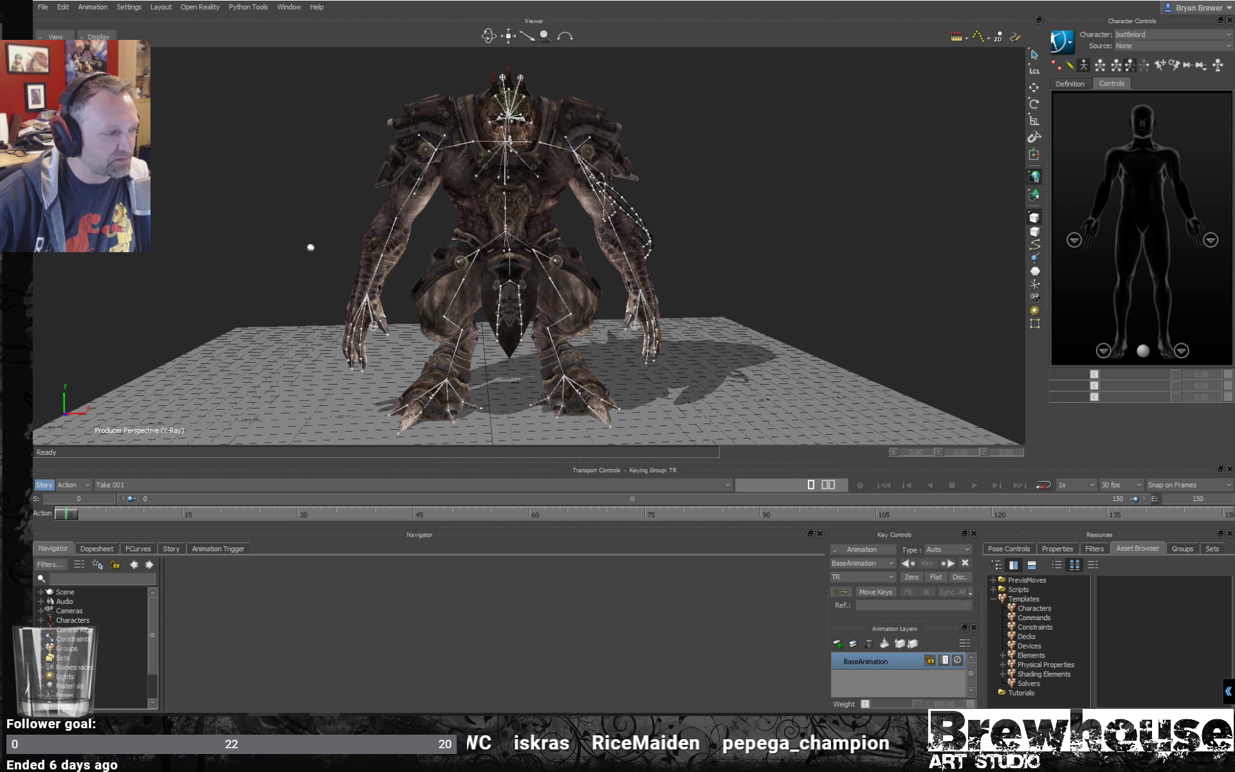
mouse_move(325, 725)
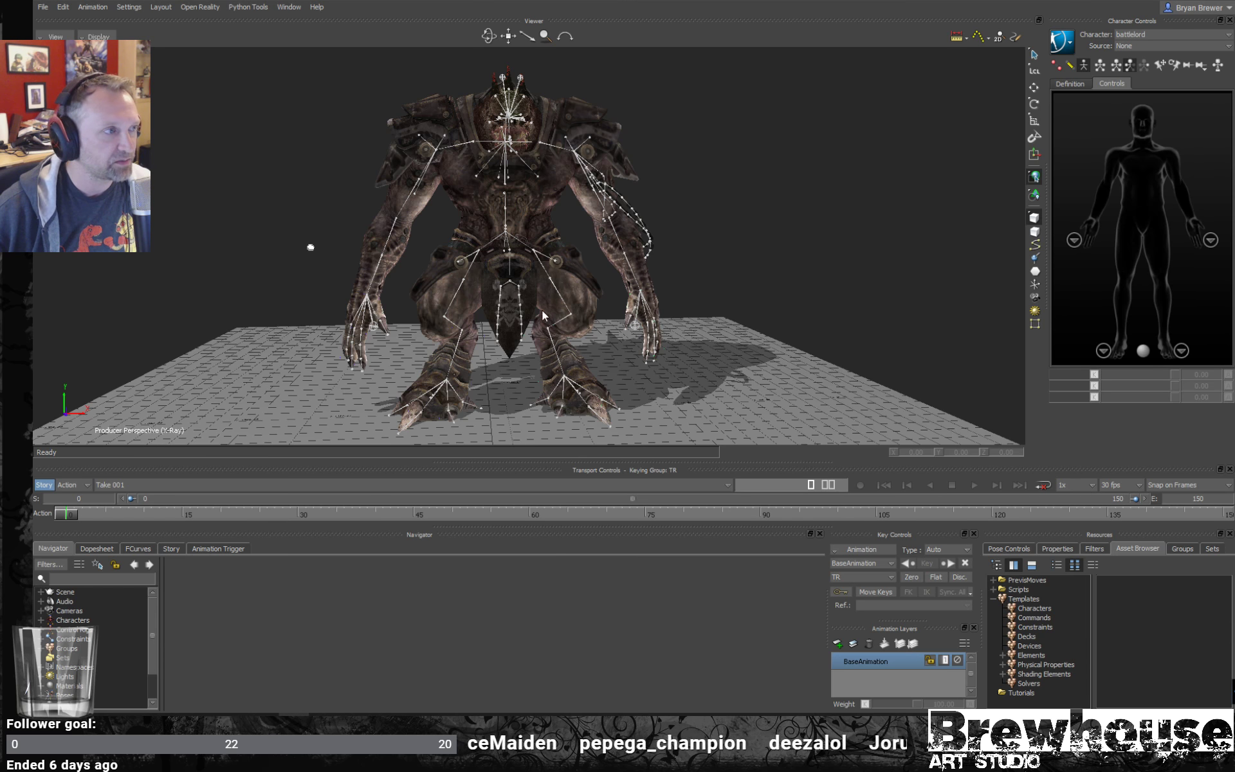
ctrl+shift+drag(624, 275, 538, 263)
key(ctrl+a)
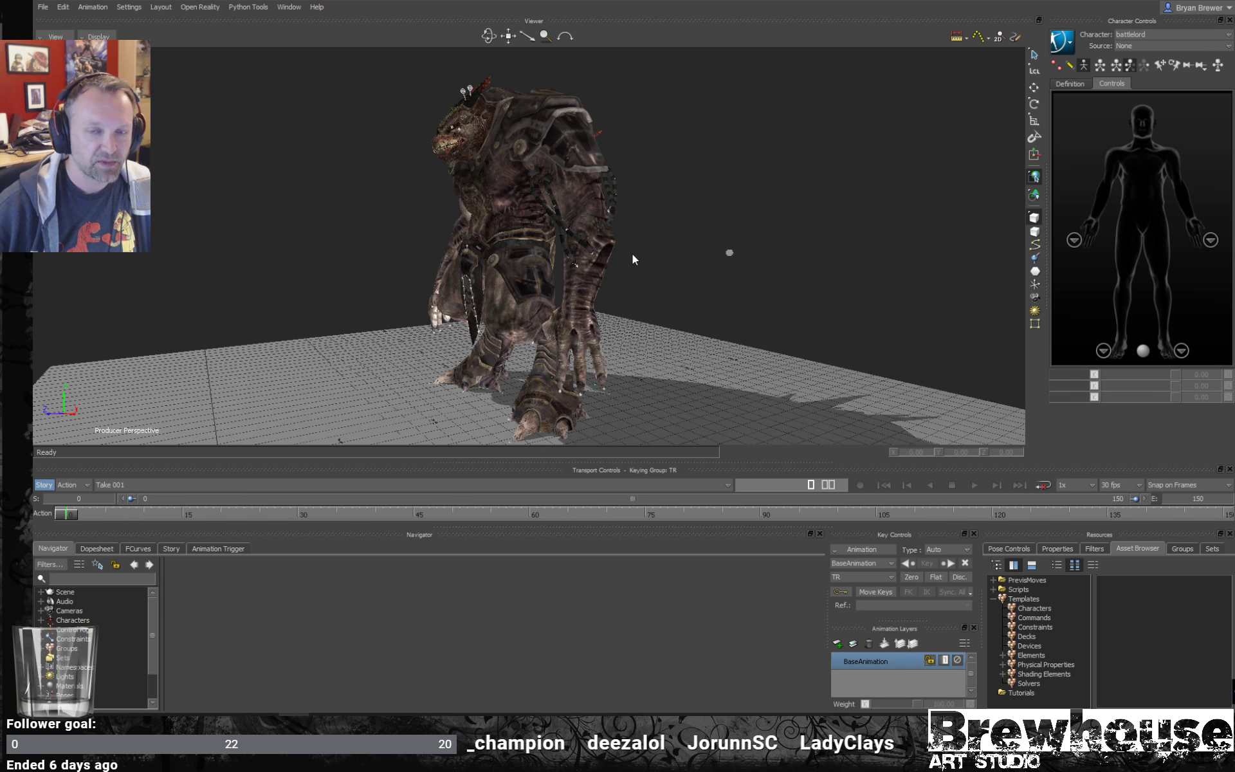
- Examine the battlelord creature's legs, feet, hands and overall stance from the side, up close and from the front
ctrl+shift+drag(632, 254, 604, 257)
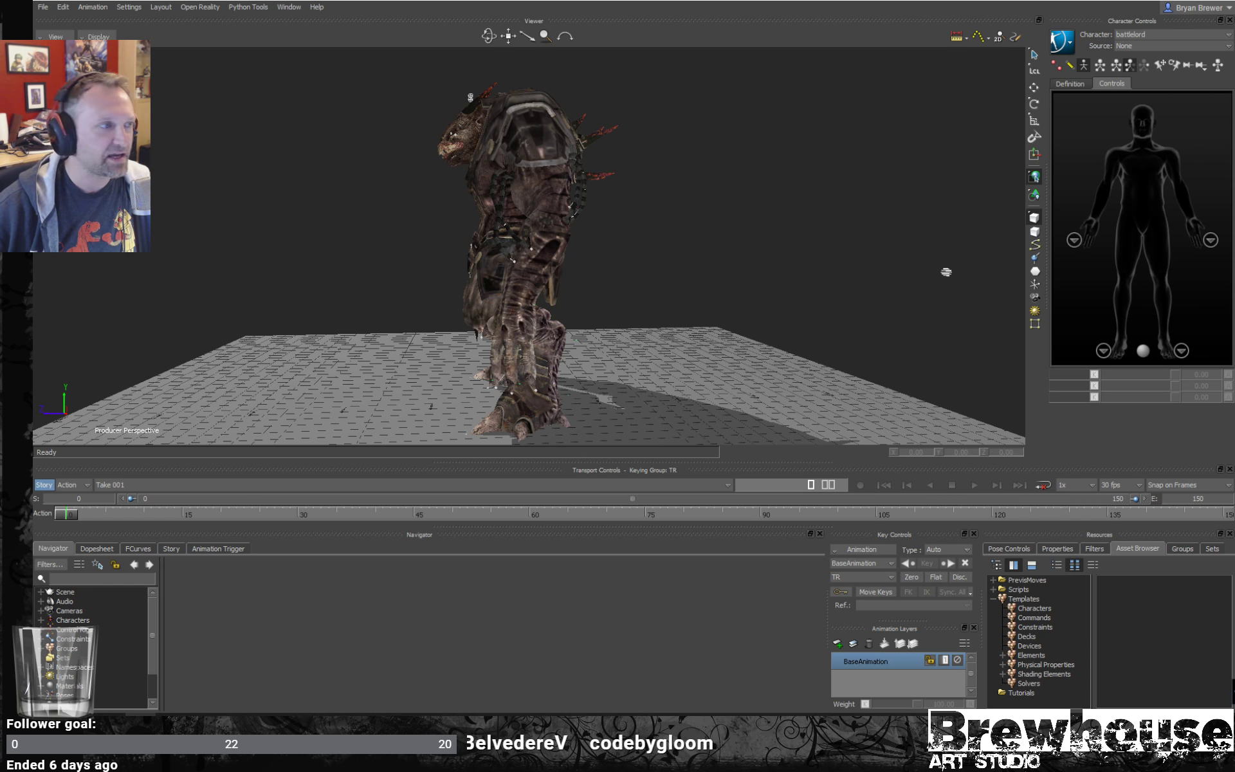
alt+drag(489, 283, 524, 285)
alt+right_drag(464, 273, 522, 307)
alt+middle_drag(522, 307, 621, 272)
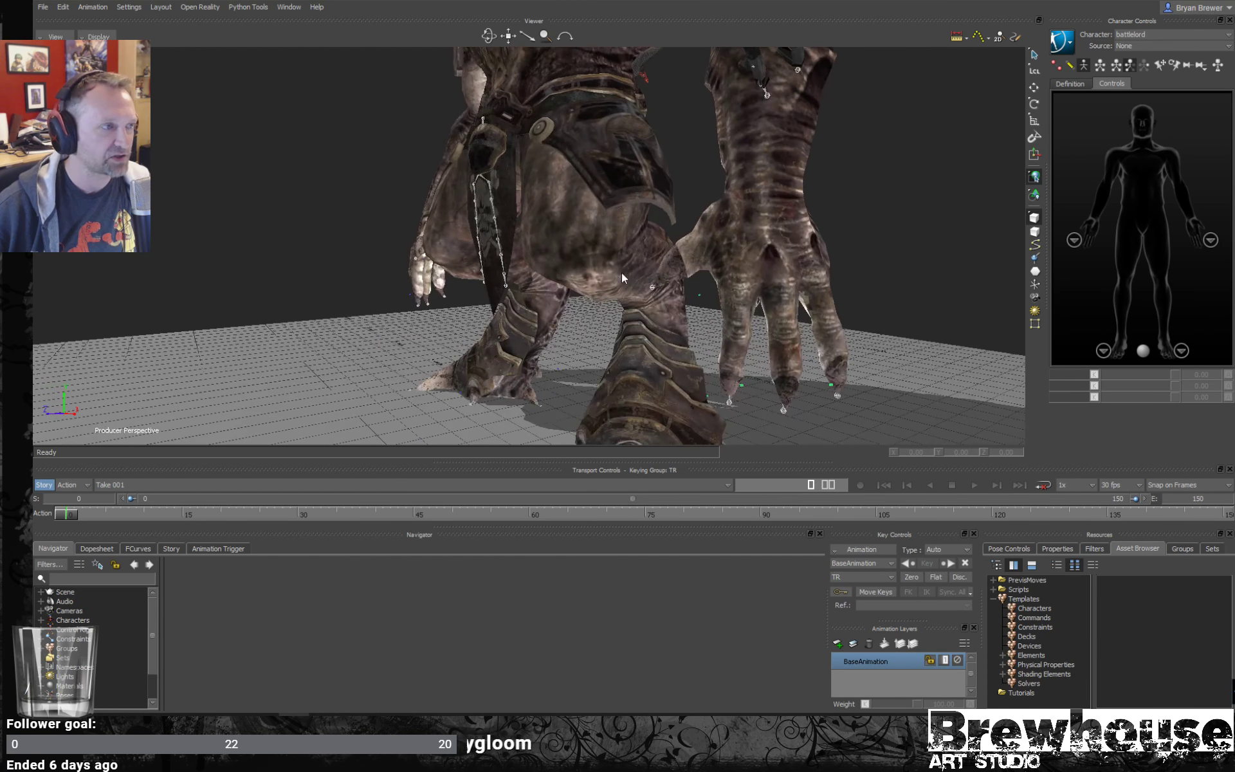
alt+right_drag(621, 272, 523, 274)
alt+drag(523, 274, 646, 303)
alt+right_drag(645, 302, 550, 279)
alt+drag(551, 279, 531, 272)
alt+drag(623, 280, 516, 271)
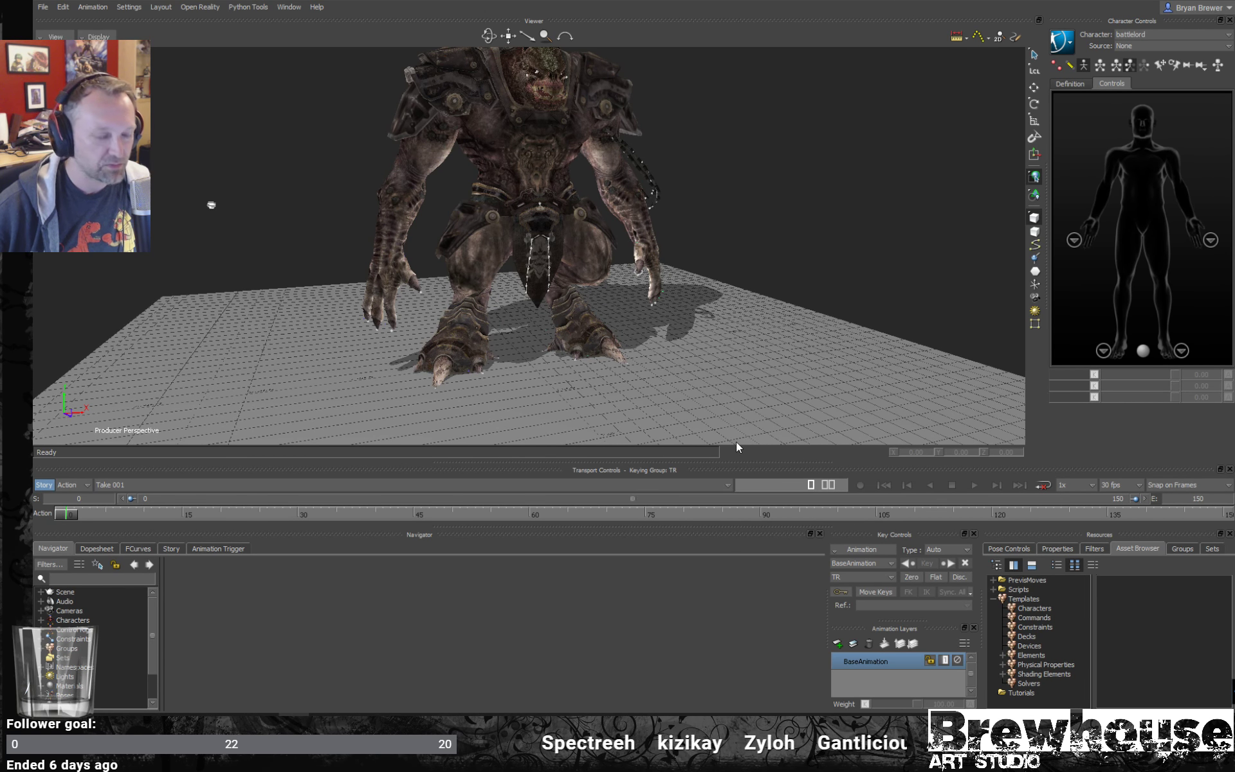
alt+drag(688, 195, 729, 194)
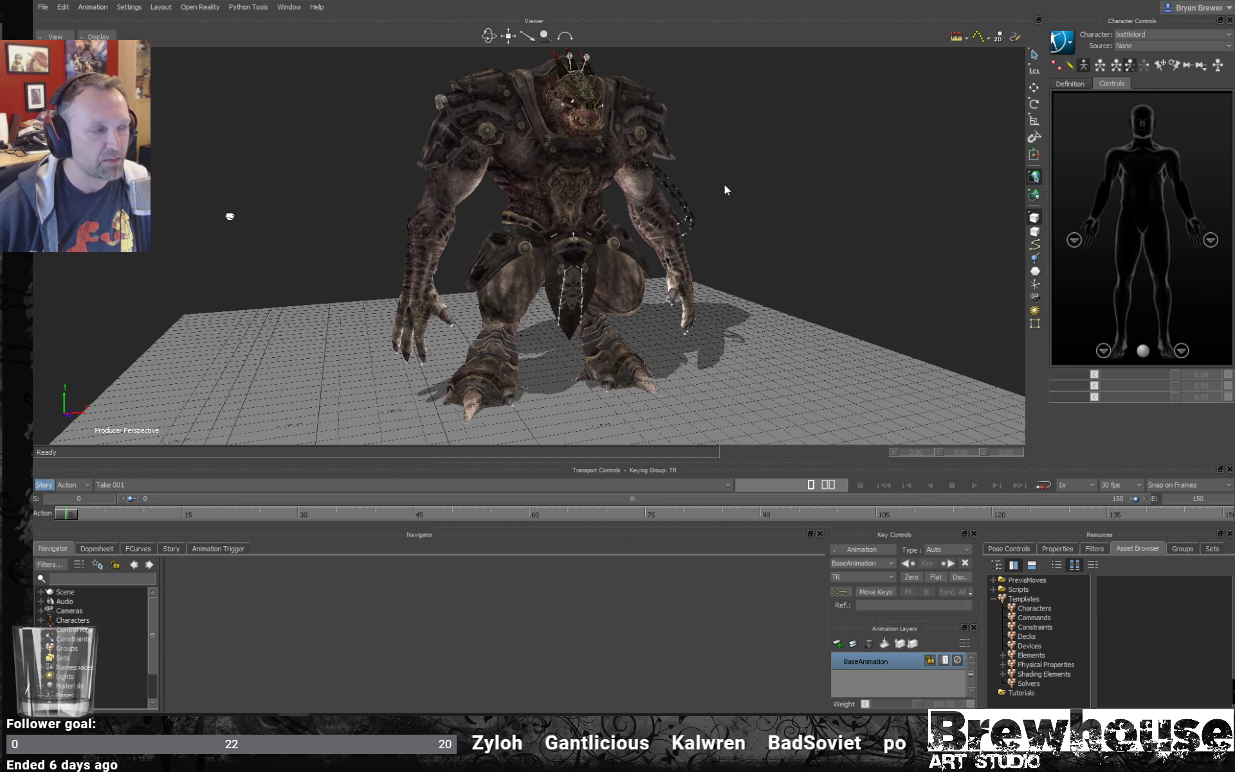
alt+drag(696, 245, 716, 283)
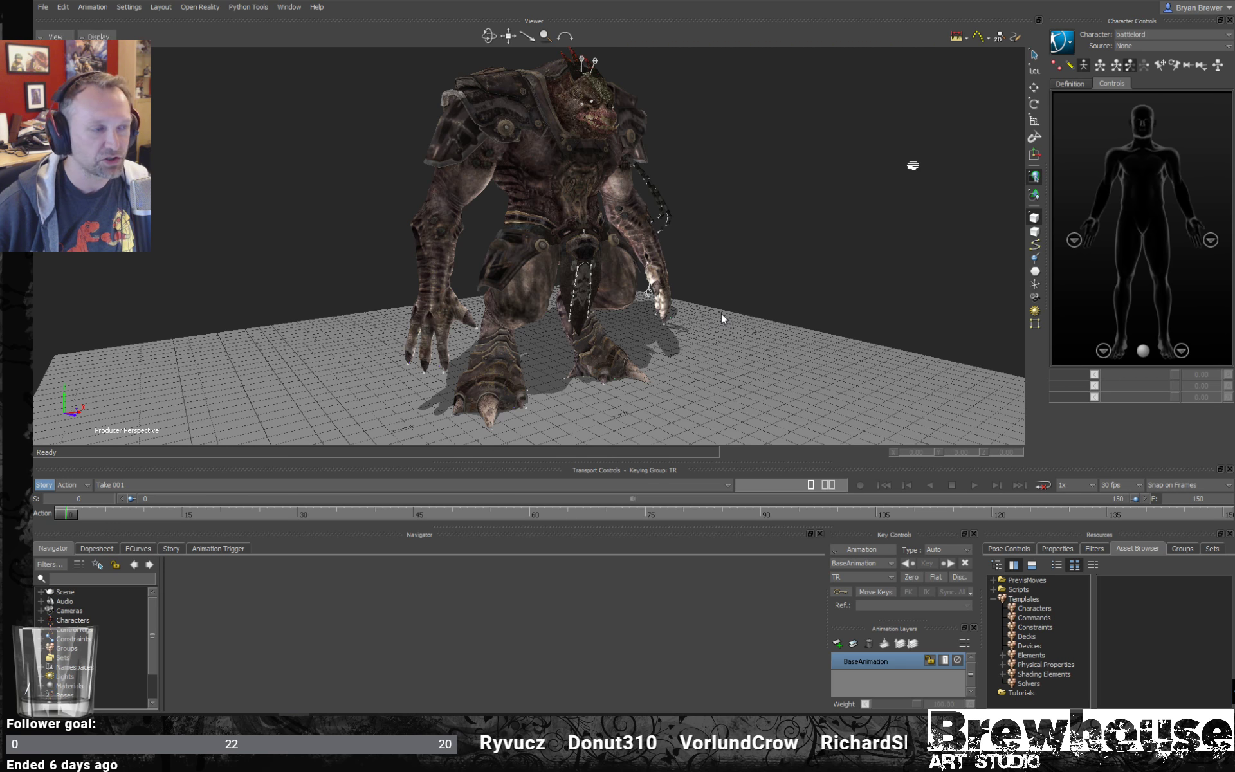
alt+drag(677, 349, 652, 248)
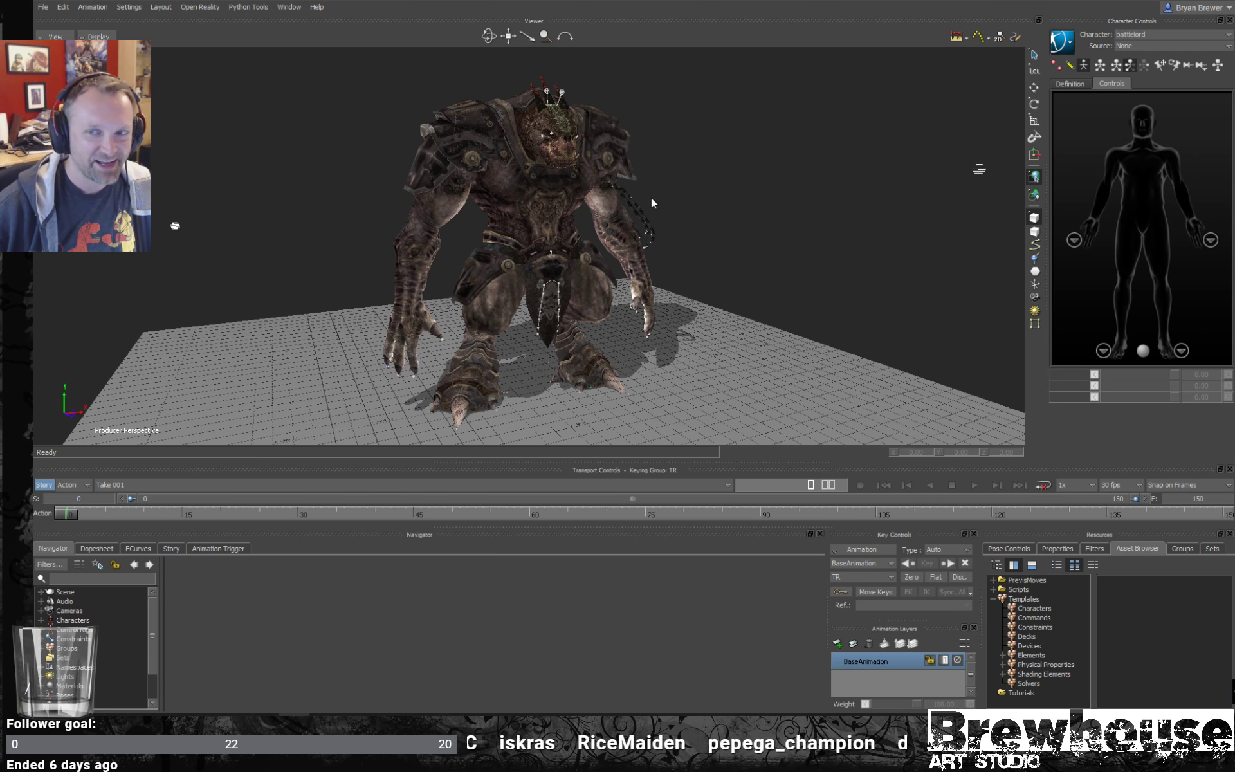
mouse_move(665, 220)
alt+mouse_down()
mouse_move(754, 237)
mouse_move(694, 243)
mouse_move(764, 237)
mouse_move(658, 233)
mouse_move(668, 250)
mouse_move(680, 230)
alt+mouse_up()
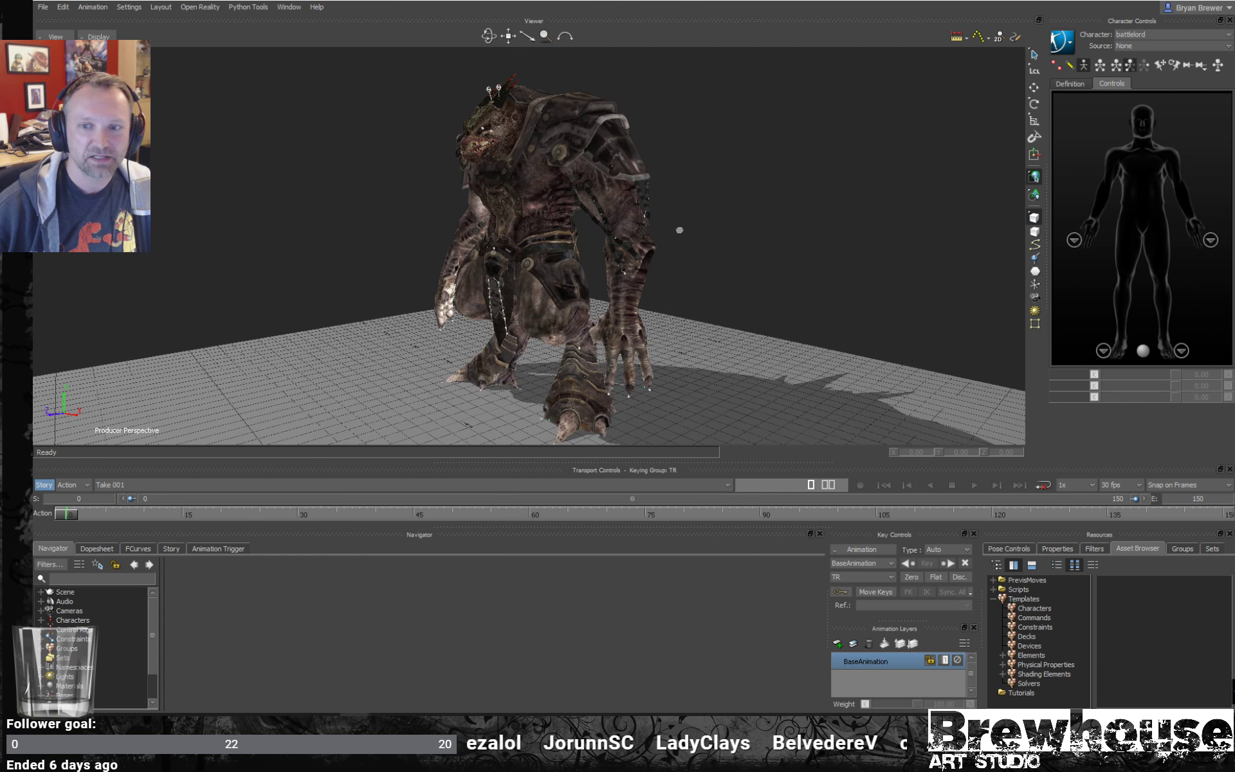
- Bring up the Anatomy_human_vs_horse.JPG image, capture its diagram with the Snipping Tool, and move the original photo window away
drag(1234, 81, 687, 38)
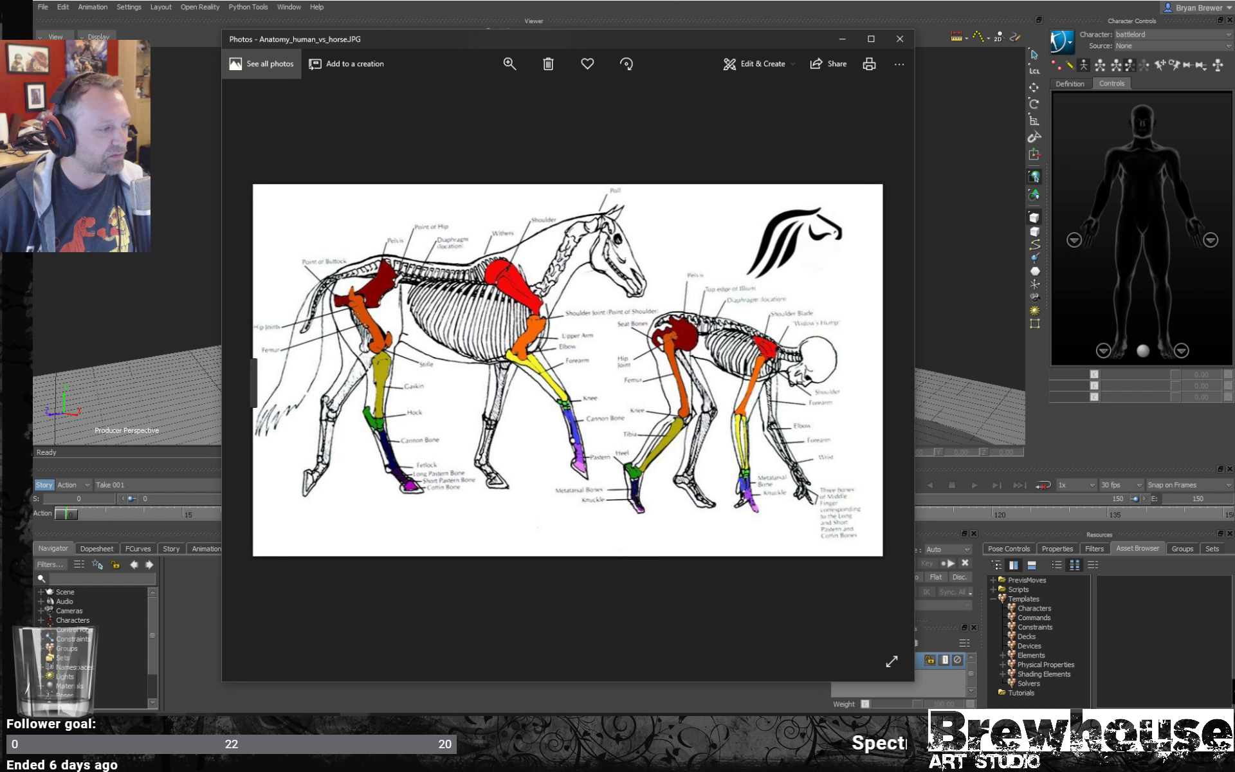
click(171, 726)
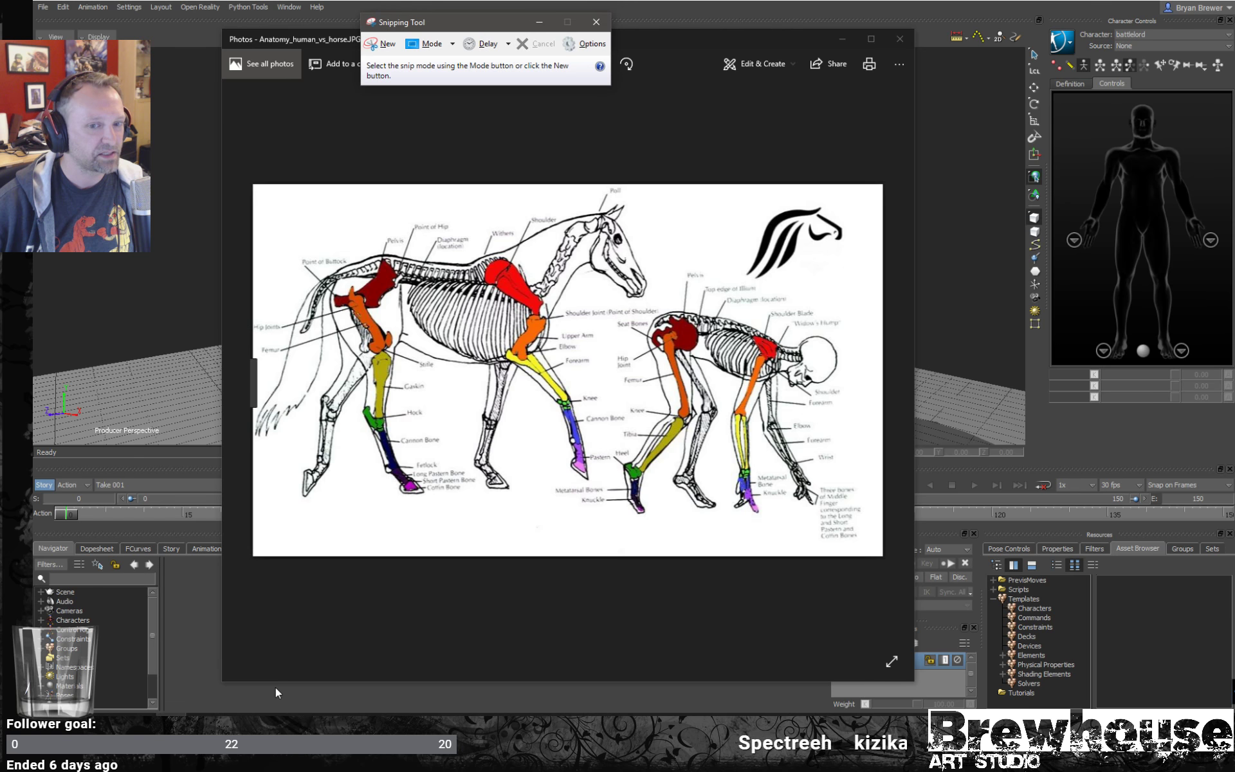
click(369, 44)
drag(254, 185, 882, 556)
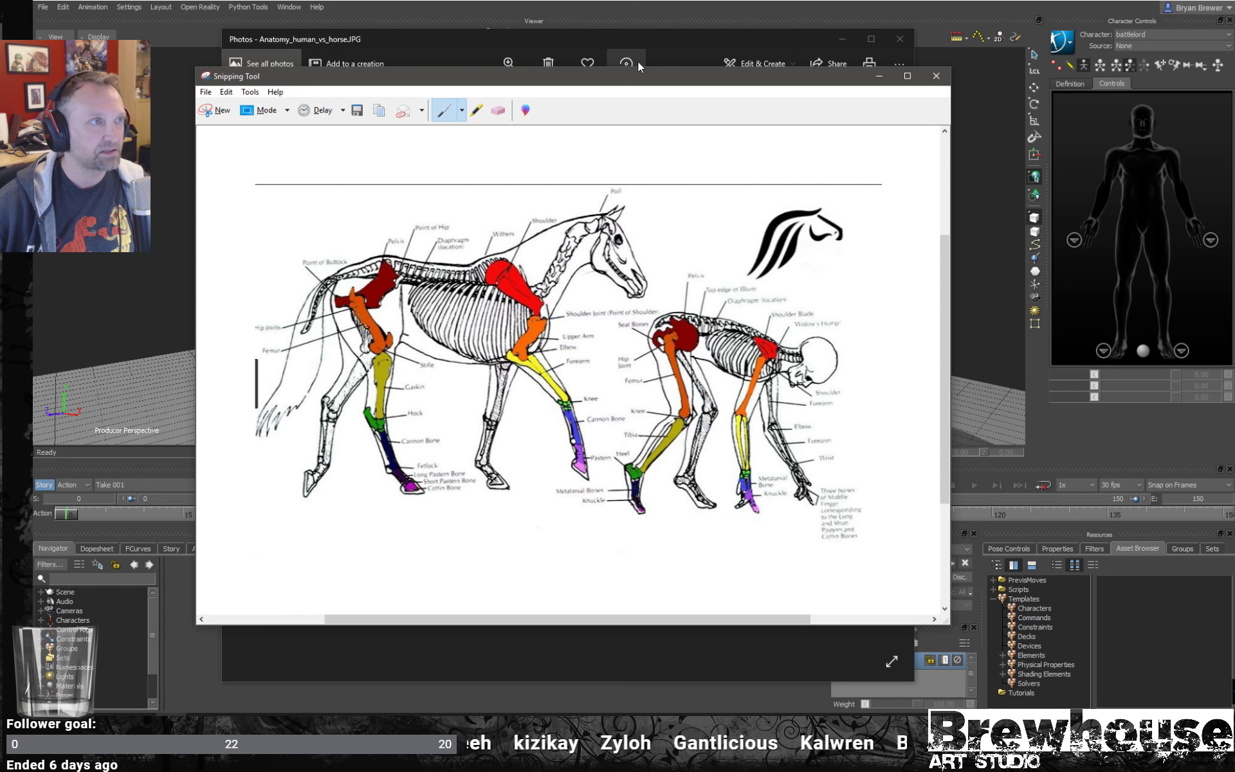
drag(615, 37, 1234, 70)
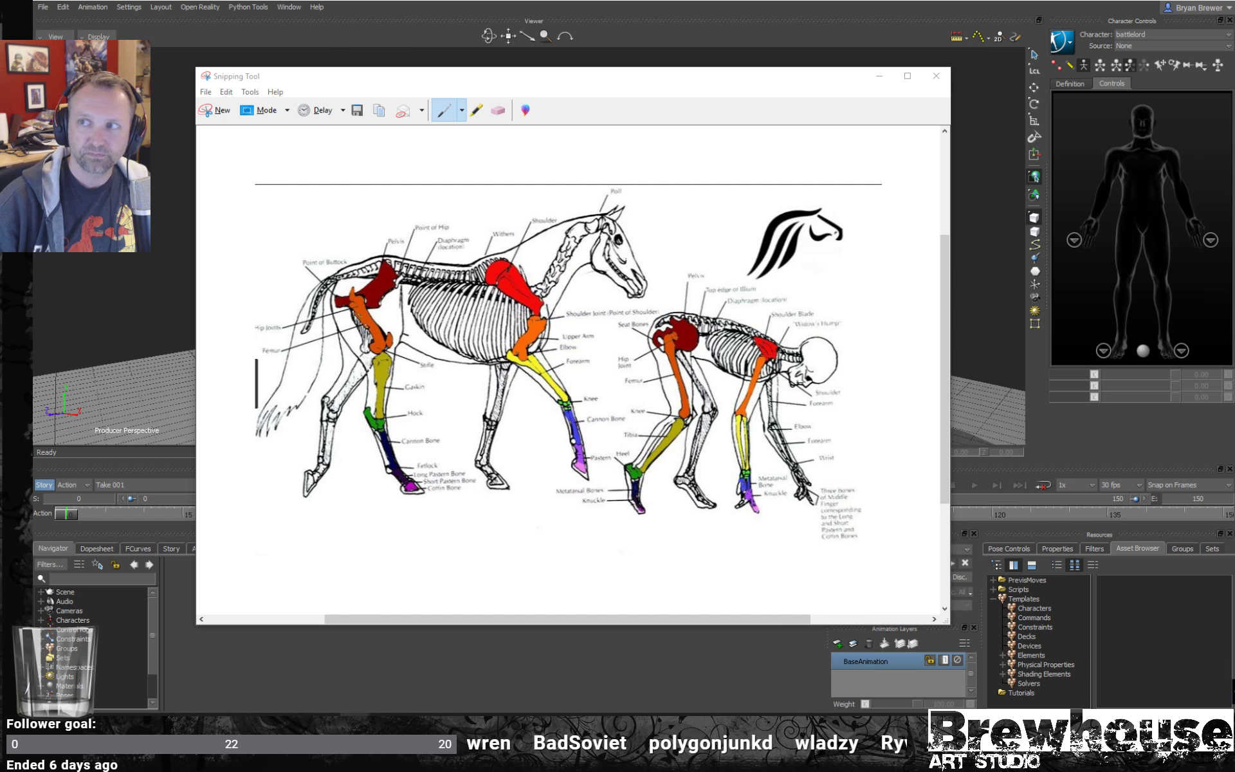
- Circle the horse's pelvis on the snip with the green custom pen, and circle it again with the Blue Pen
click(618, 240)
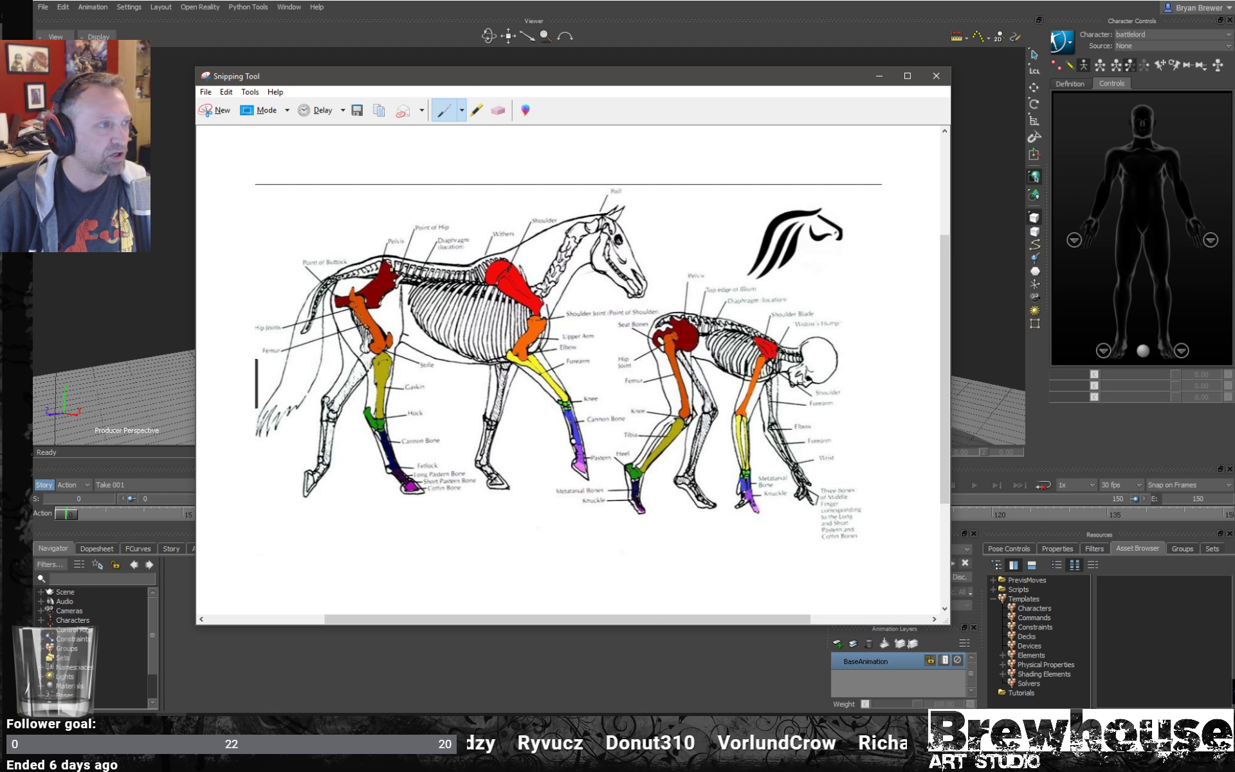
mouse_move(384, 259)
mouse_down()
mouse_move(393, 251)
mouse_move(353, 319)
mouse_move(389, 248)
mouse_up()
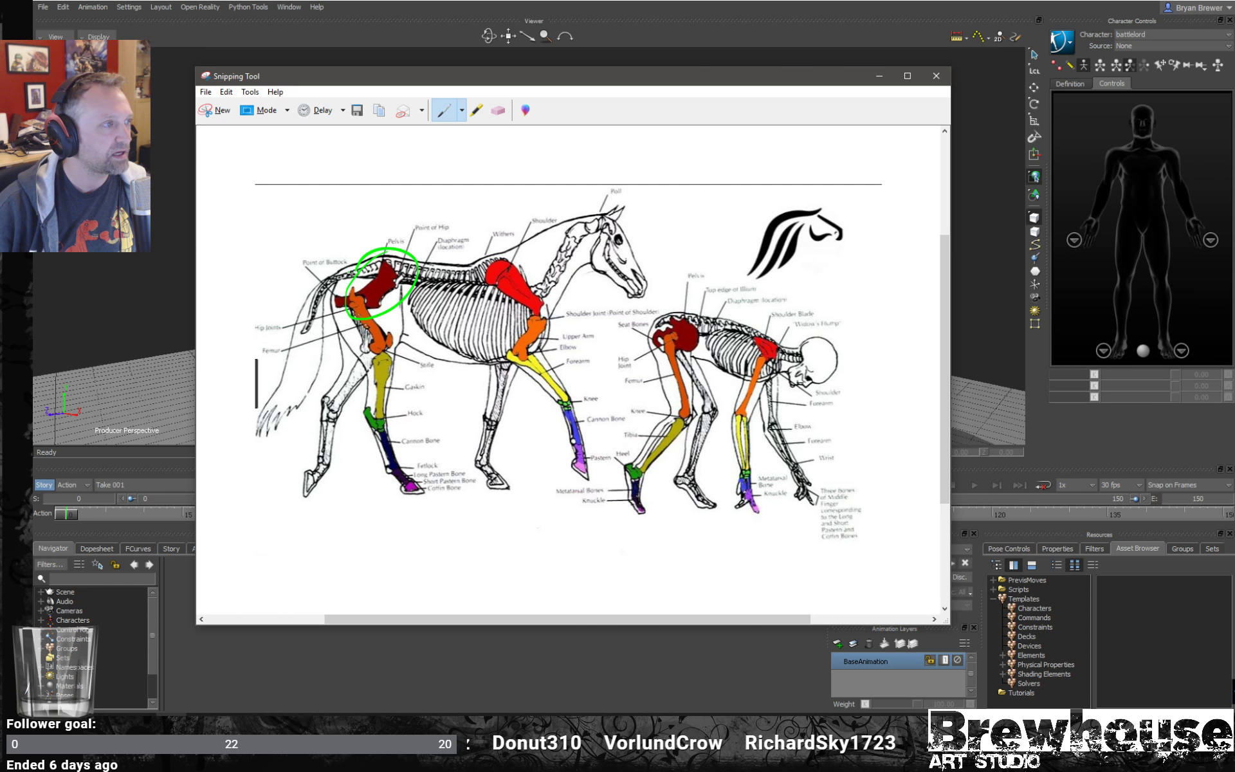
click(462, 110)
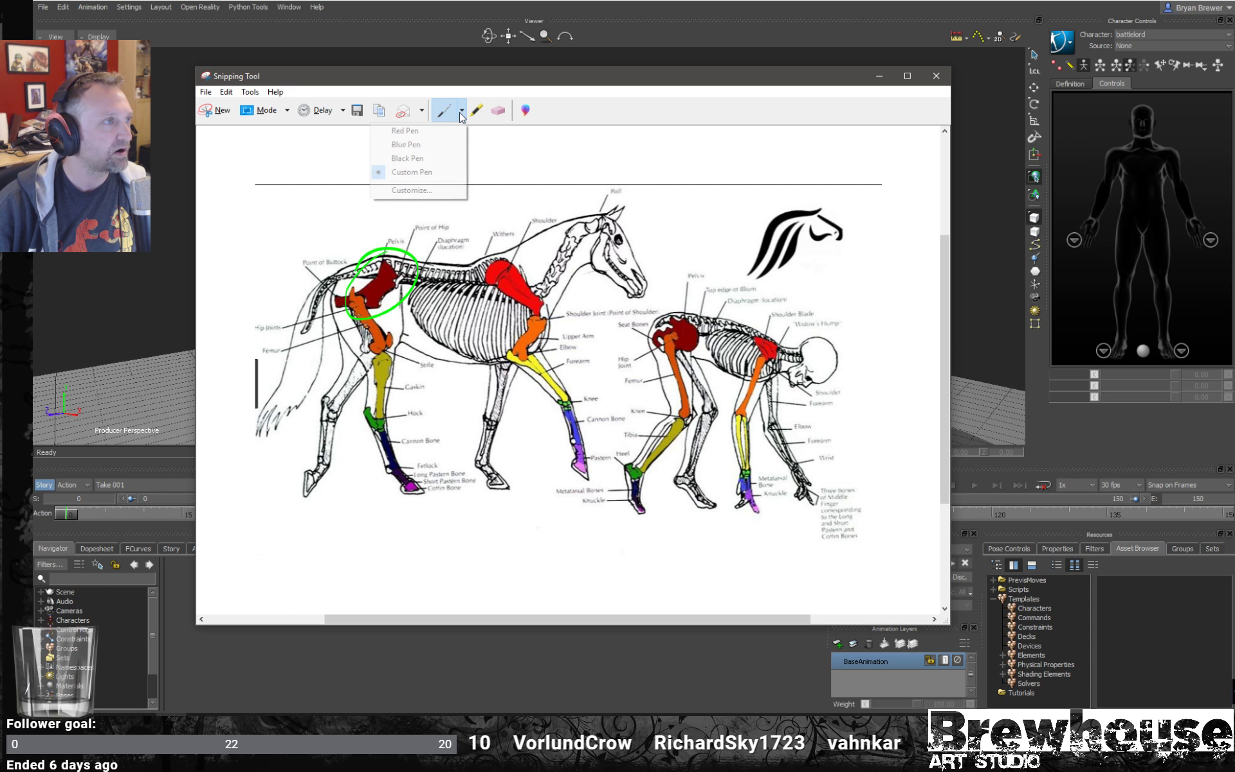
click(422, 145)
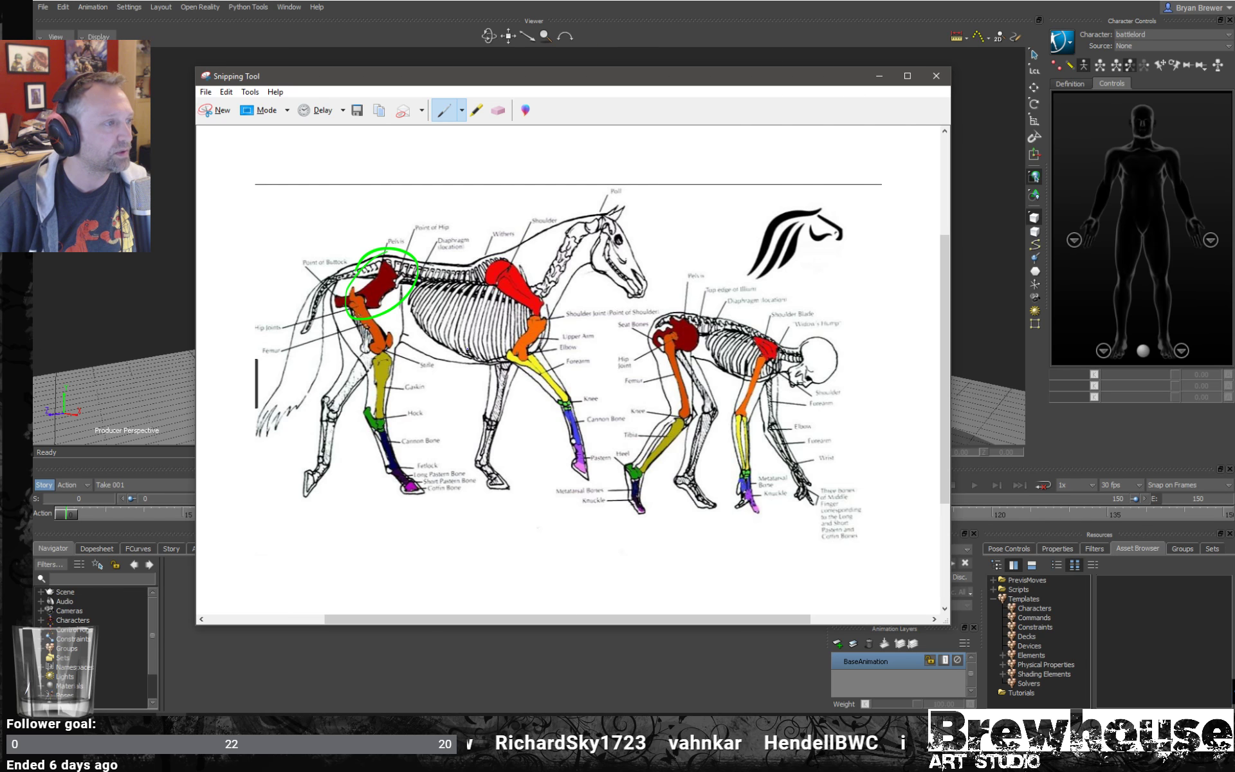
mouse_move(405, 254)
mouse_down()
mouse_move(341, 273)
mouse_move(410, 292)
mouse_move(361, 257)
mouse_up()
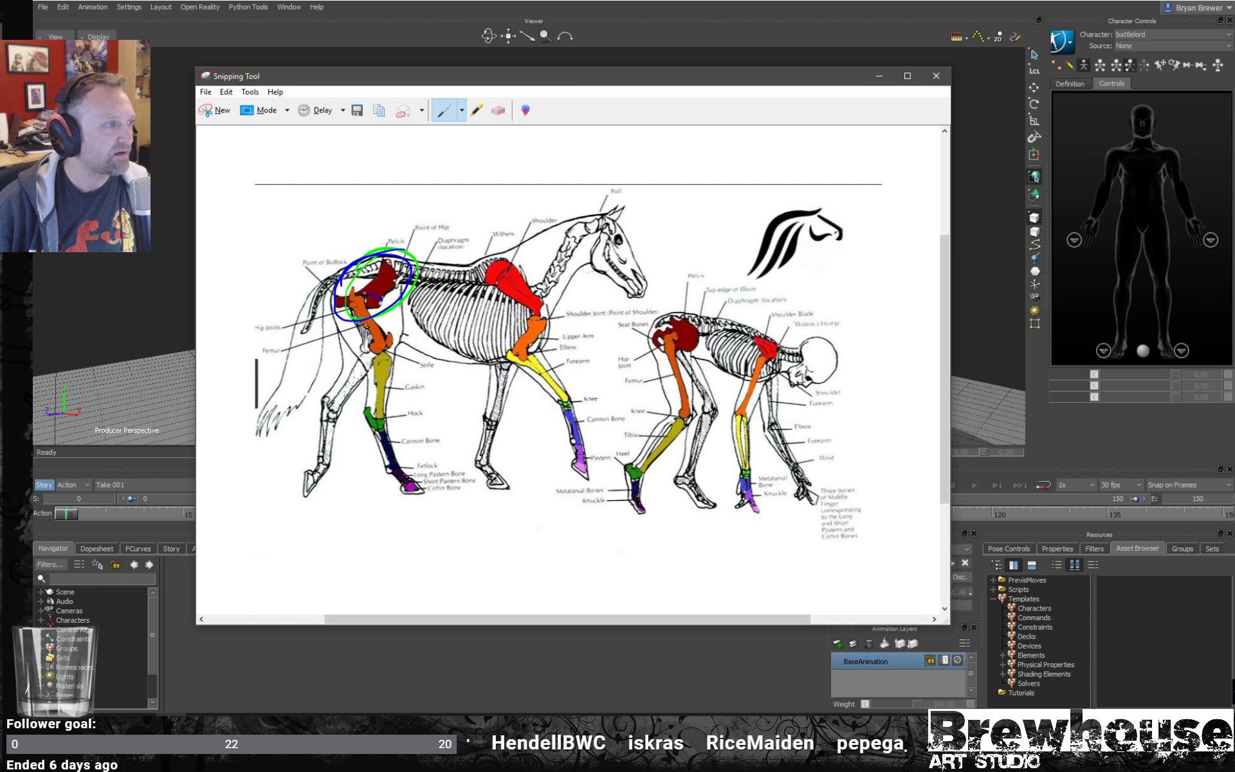
- Circle in blue the femur and the lower leg bone, gaskin or tibia, on both the horse and human skeletons
mouse_move(366, 292)
mouse_down()
mouse_move(348, 350)
mouse_move(401, 315)
mouse_move(383, 299)
mouse_up()
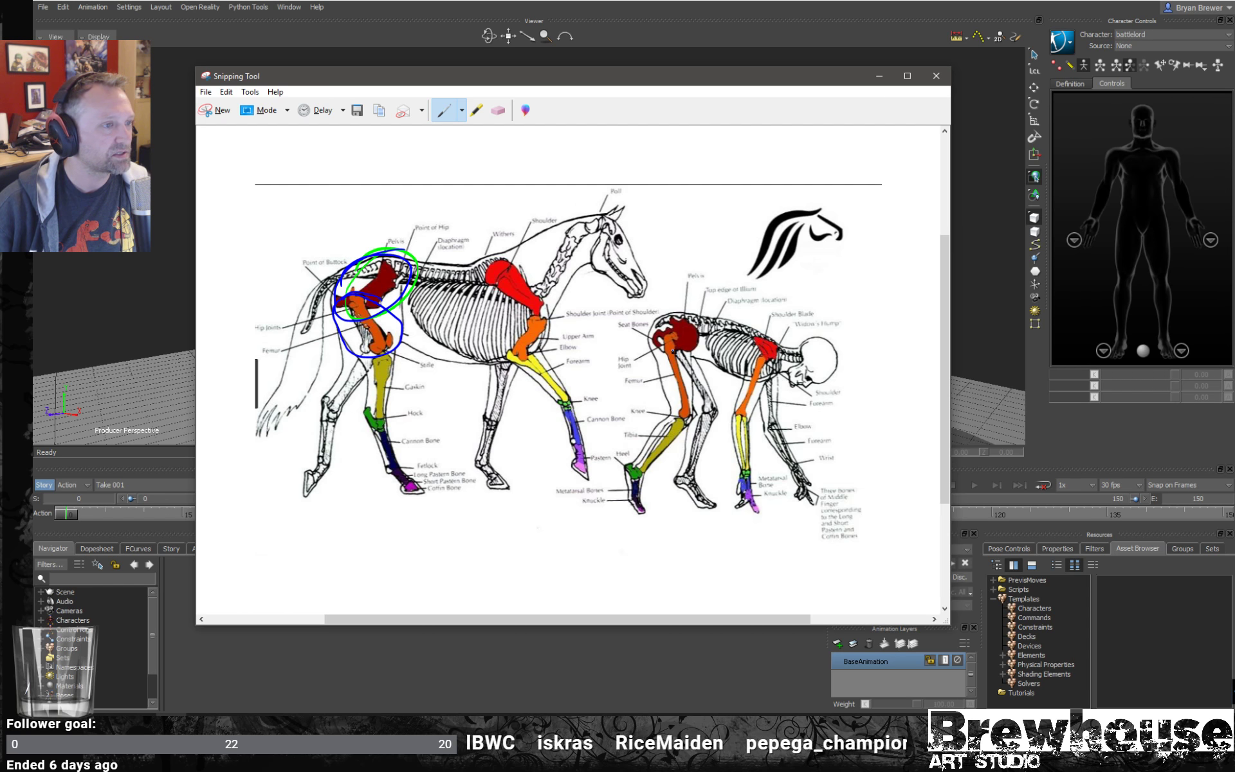
mouse_move(673, 325)
mouse_down()
mouse_move(675, 422)
mouse_move(646, 365)
mouse_up()
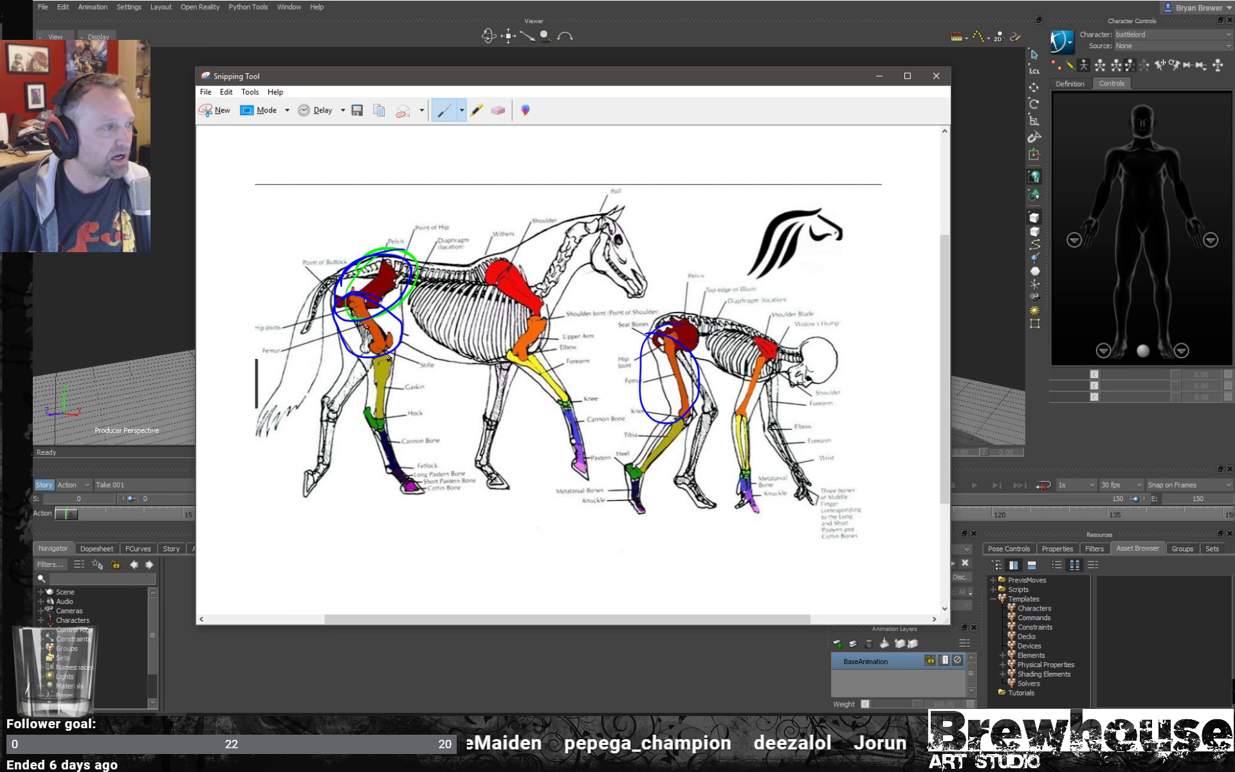
mouse_move(389, 358)
mouse_down()
mouse_move(404, 355)
mouse_move(355, 404)
mouse_move(402, 416)
mouse_move(408, 351)
mouse_up()
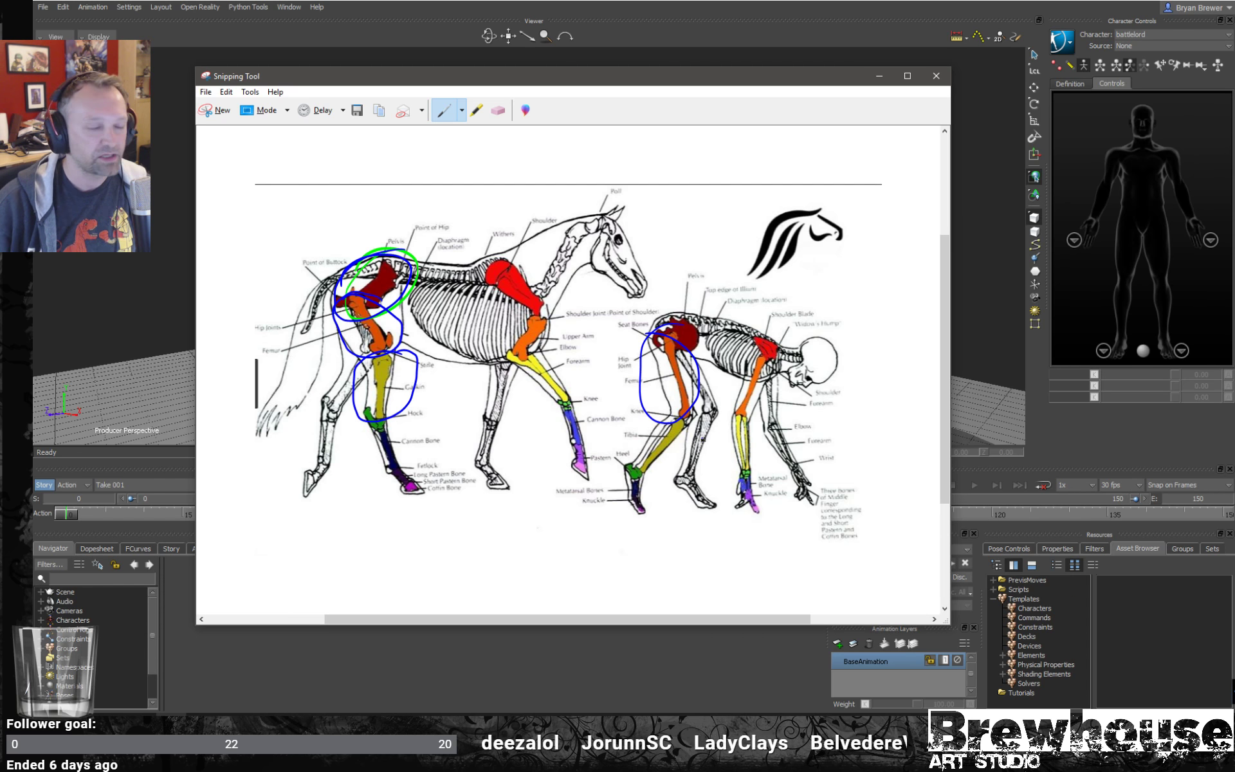
mouse_move(699, 437)
mouse_down()
mouse_move(670, 421)
mouse_move(641, 471)
mouse_move(684, 412)
mouse_up()
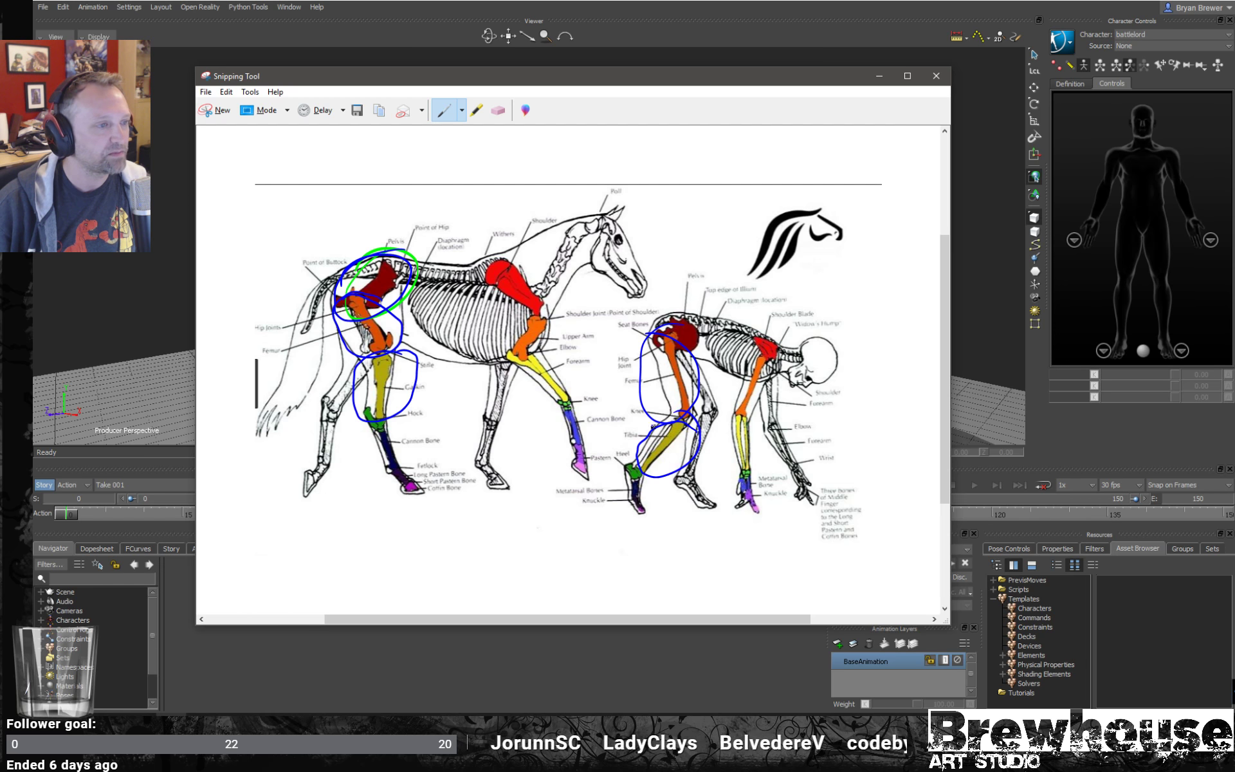
- Circle in blue the hock and heel, cannon and metatarsal bones, and pastern and knuckle on the horse's and human's hind limbs
mouse_move(382, 411)
mouse_down()
mouse_move(355, 422)
mouse_move(394, 416)
mouse_move(369, 410)
mouse_up()
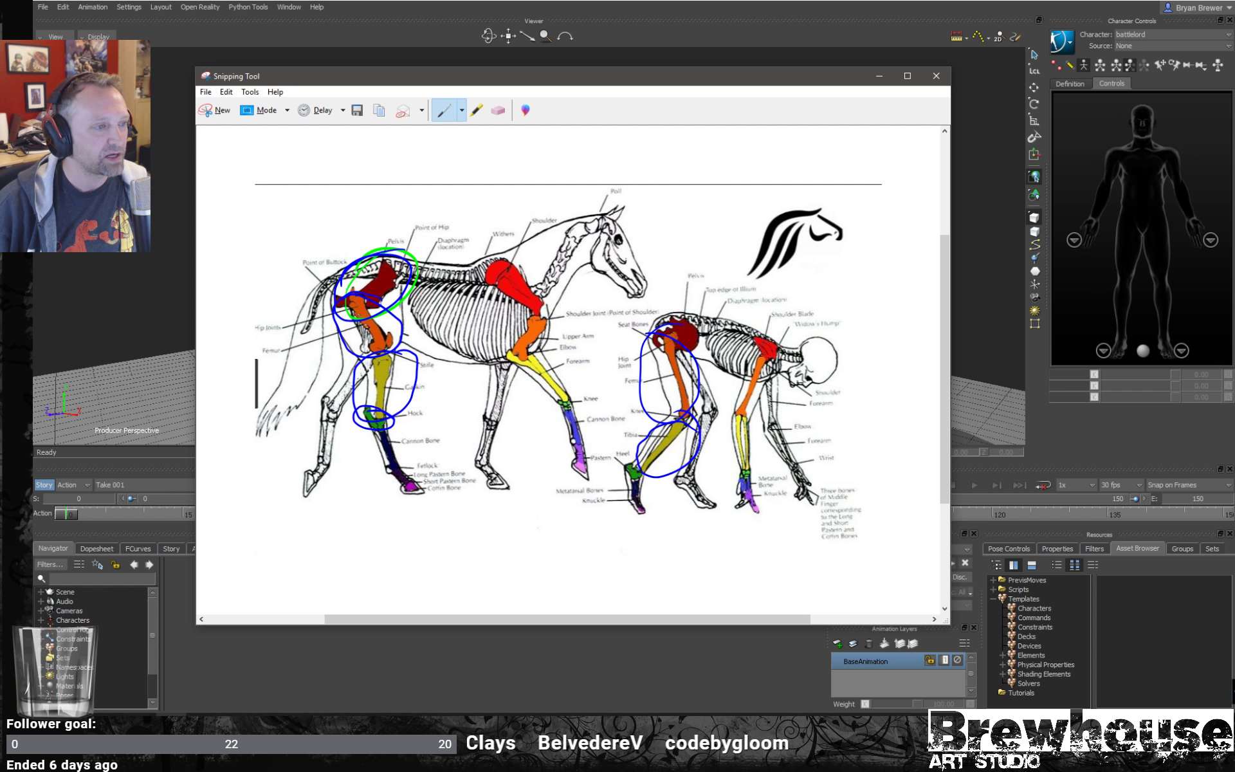
mouse_move(643, 459)
mouse_down()
mouse_move(628, 458)
mouse_move(656, 478)
mouse_move(635, 459)
mouse_up()
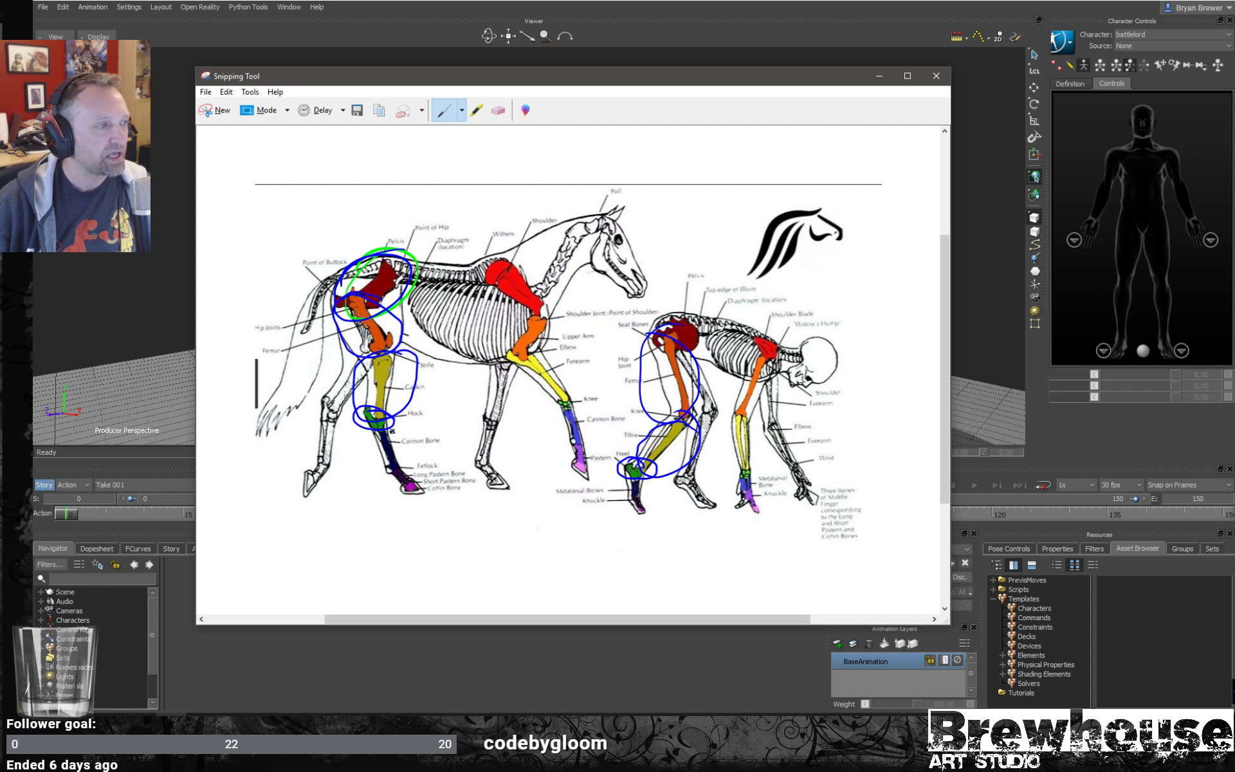
mouse_move(393, 431)
mouse_down()
mouse_move(373, 462)
mouse_move(396, 479)
mouse_move(412, 440)
mouse_up()
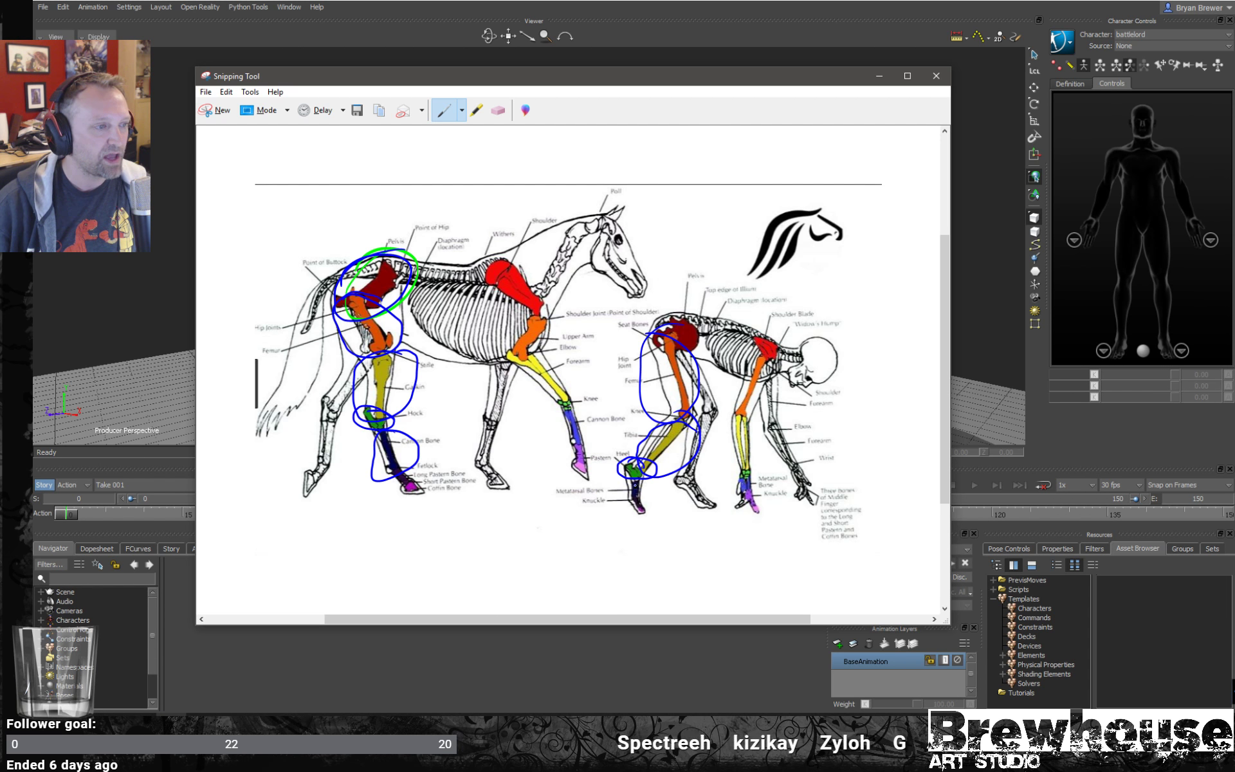
mouse_move(645, 484)
mouse_down()
mouse_move(627, 481)
mouse_move(651, 501)
mouse_move(647, 480)
mouse_up()
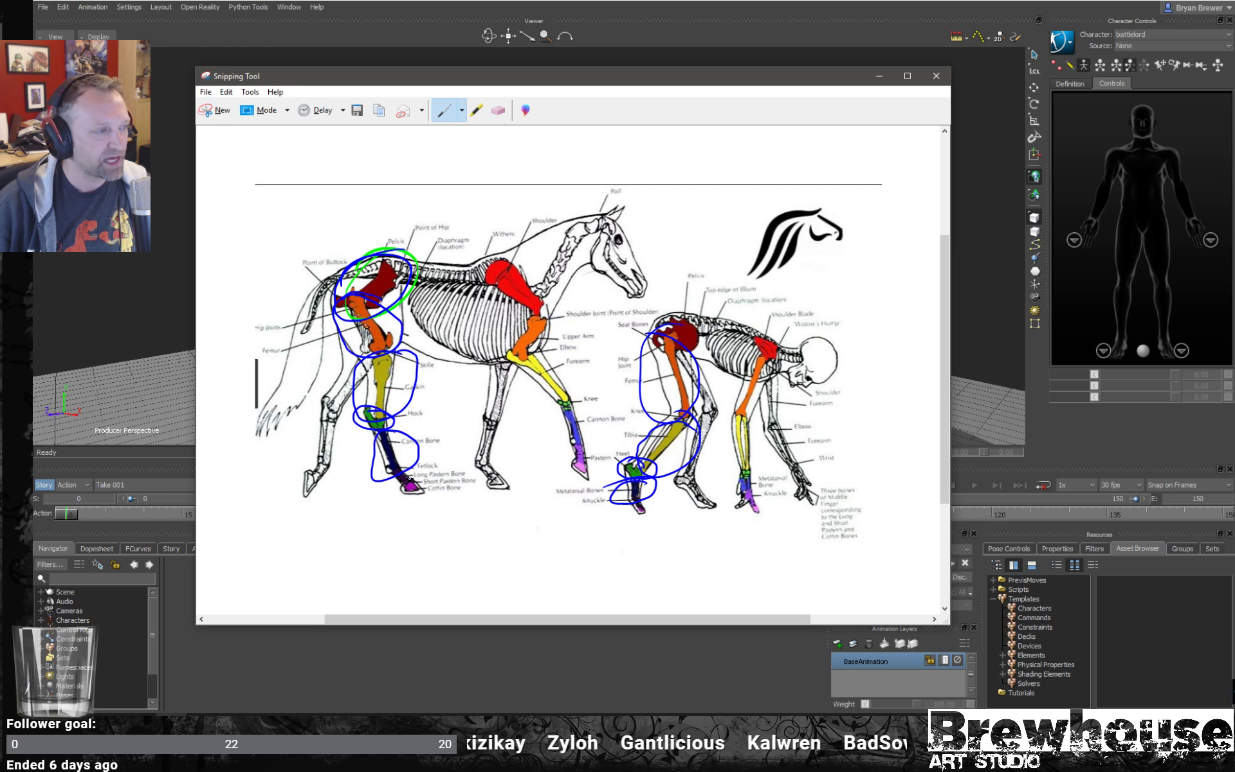
mouse_move(395, 477)
mouse_down()
mouse_move(434, 497)
mouse_move(413, 471)
mouse_up()
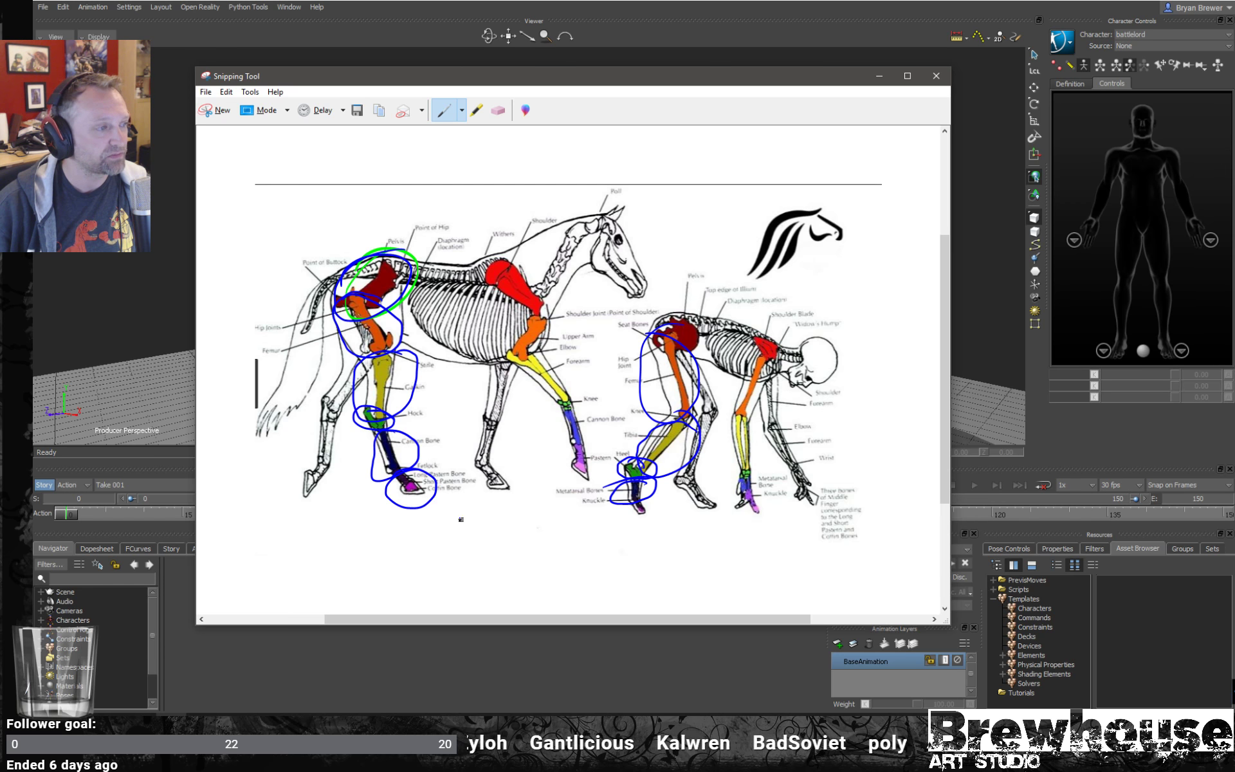
mouse_move(644, 507)
mouse_down()
mouse_move(667, 512)
mouse_move(639, 497)
mouse_up()
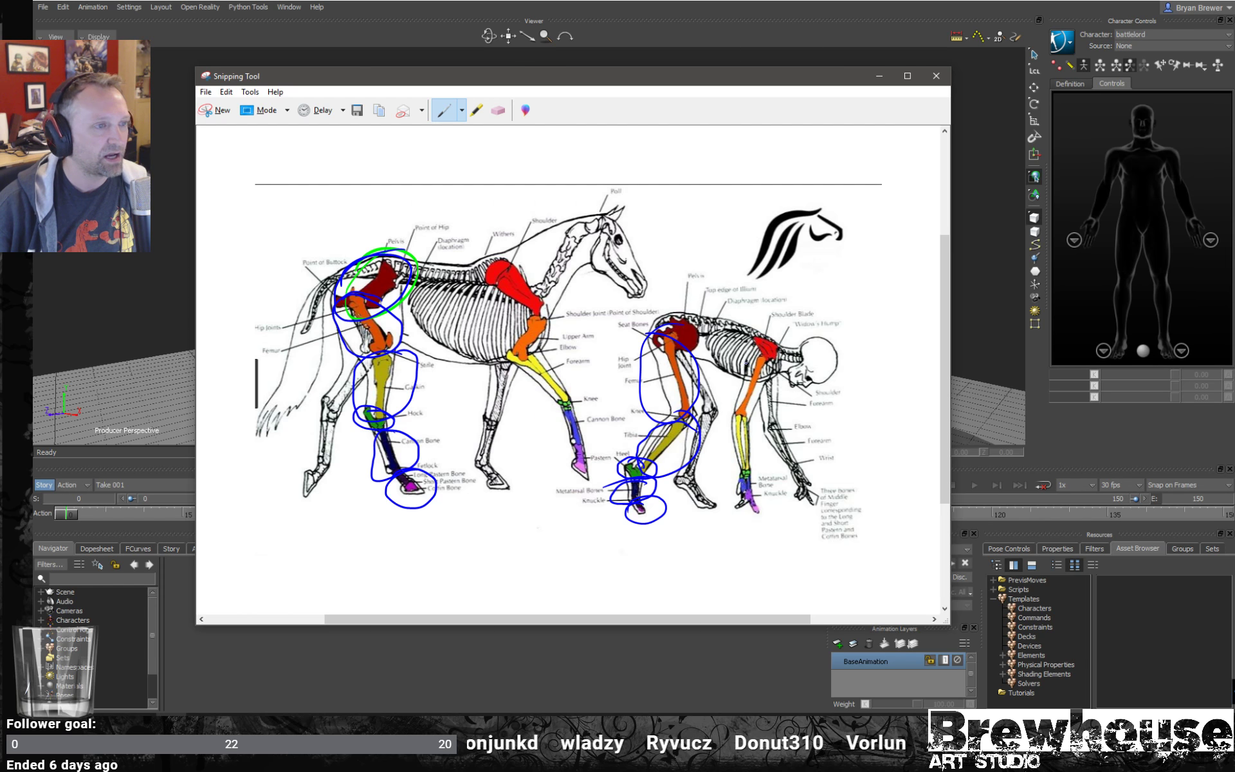
- Circle in blue the horse's front leg segments: upper arm, forearm, knee, cannon bone and pastern
mouse_move(532, 325)
mouse_down()
mouse_move(508, 351)
mouse_move(526, 316)
mouse_move(506, 381)
mouse_move(527, 354)
mouse_up()
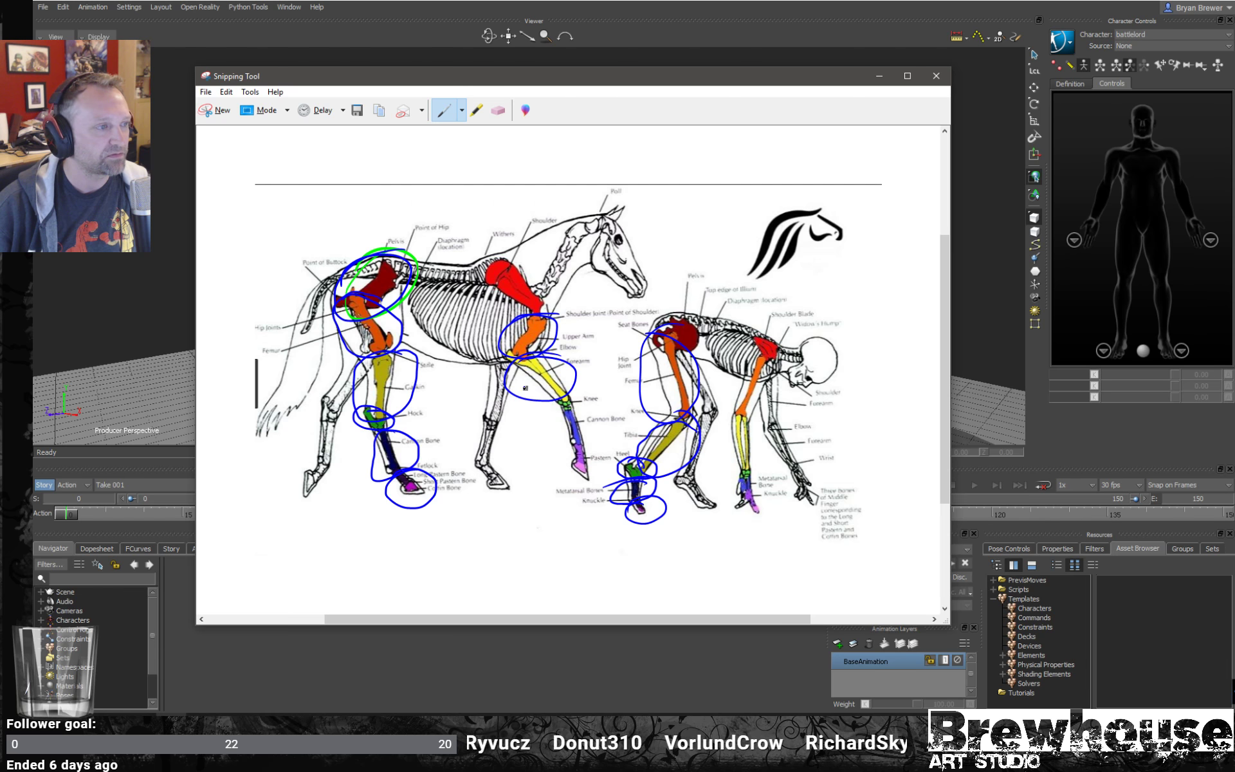
mouse_move(579, 405)
mouse_down()
mouse_move(589, 420)
mouse_move(560, 406)
mouse_move(593, 432)
mouse_move(590, 413)
mouse_up()
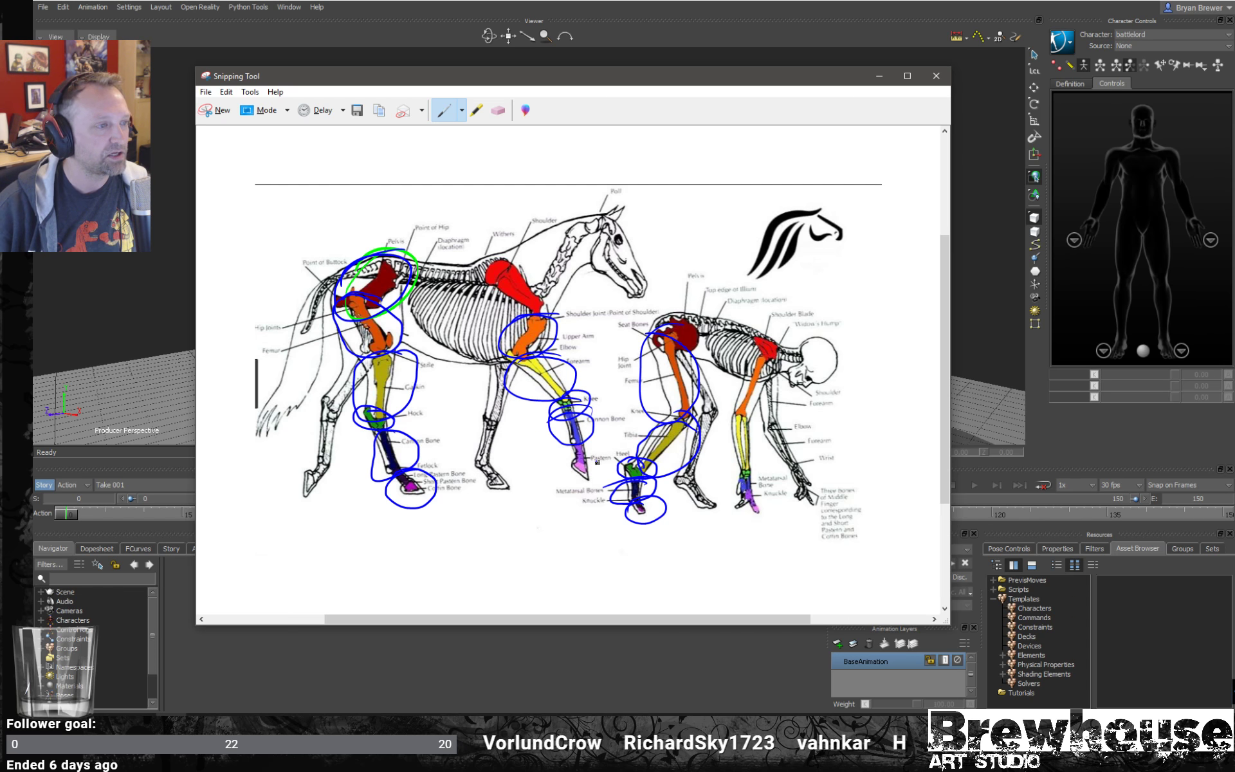
mouse_move(597, 462)
mouse_down()
mouse_move(591, 445)
mouse_move(602, 450)
mouse_up()
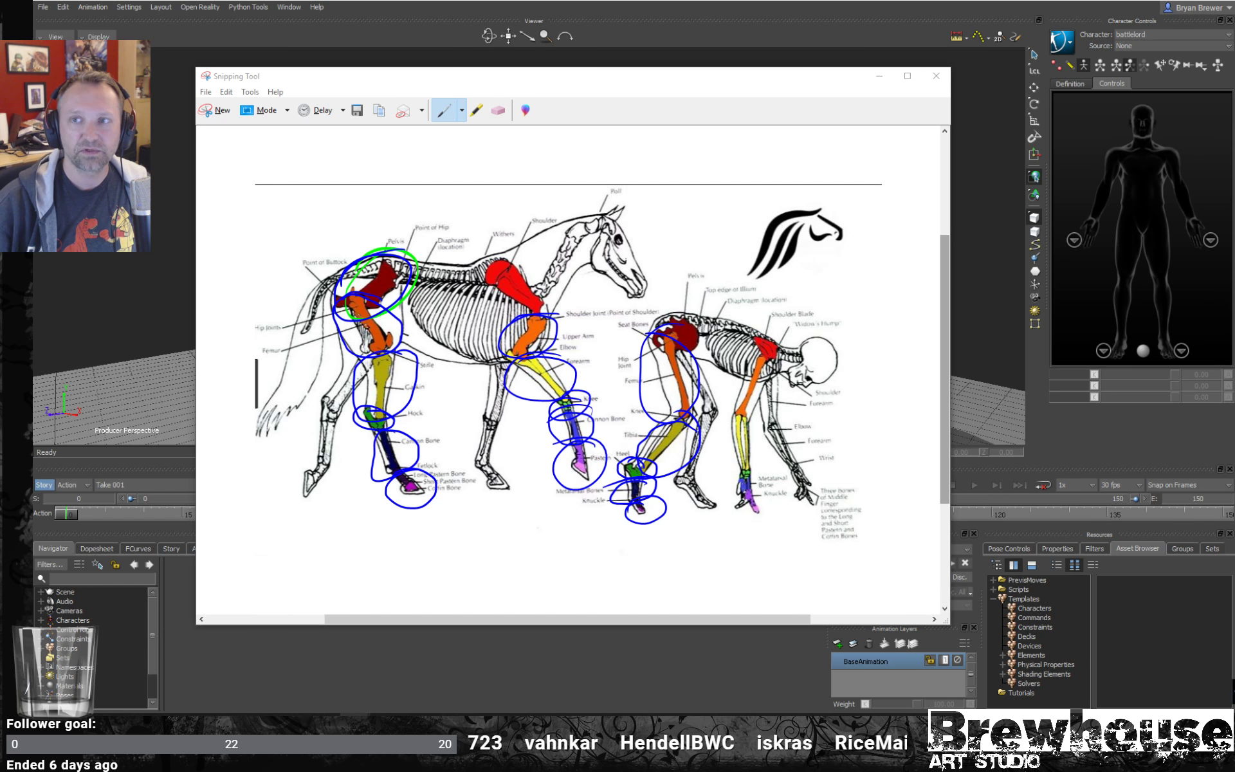
- Show the anatomy_human_vs_animal_hand.JPG reference image, then minimize it and the annotated snip
drag(1234, 76, 732, 42)
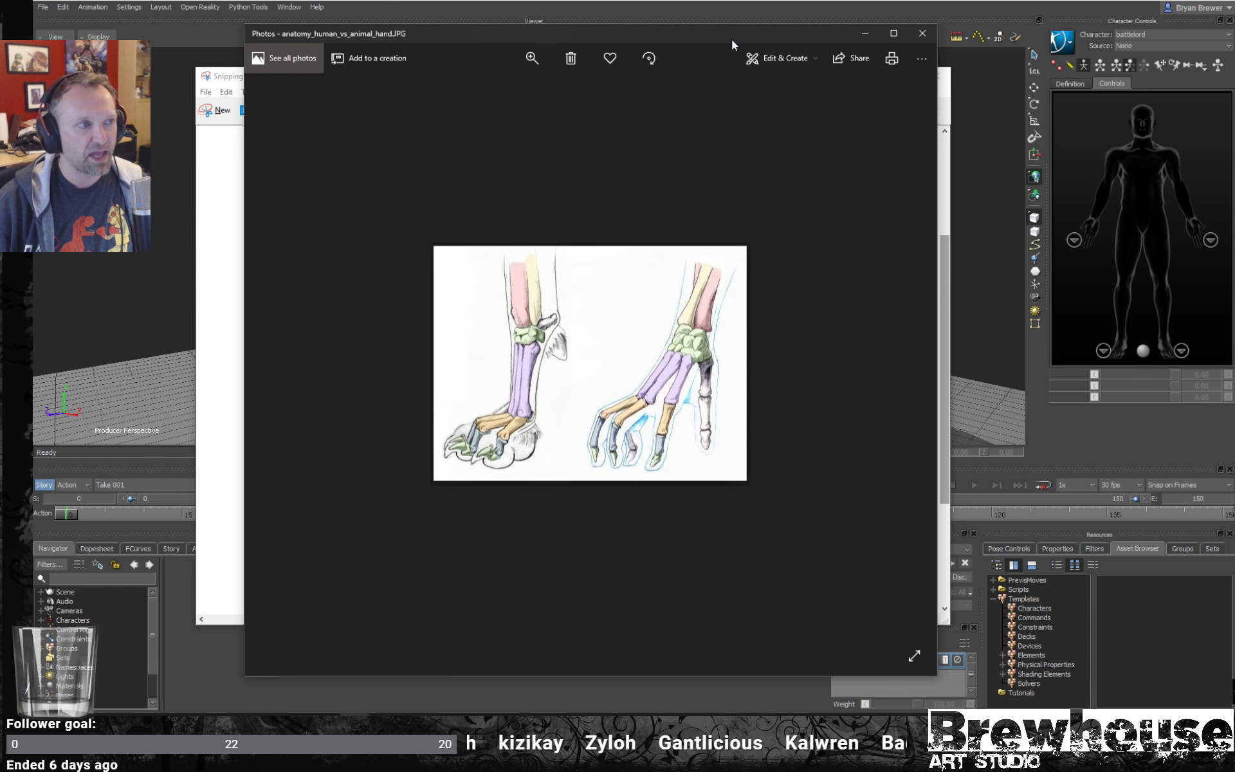
click(866, 35)
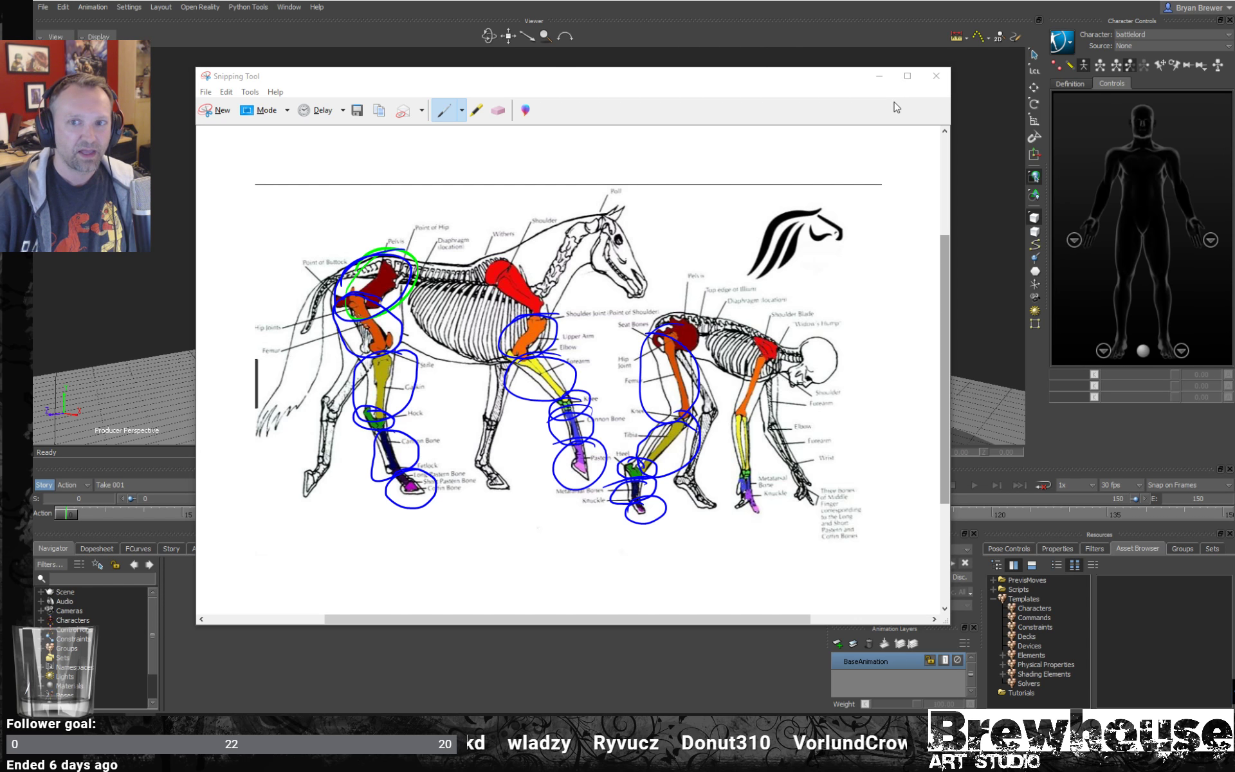
click(880, 81)
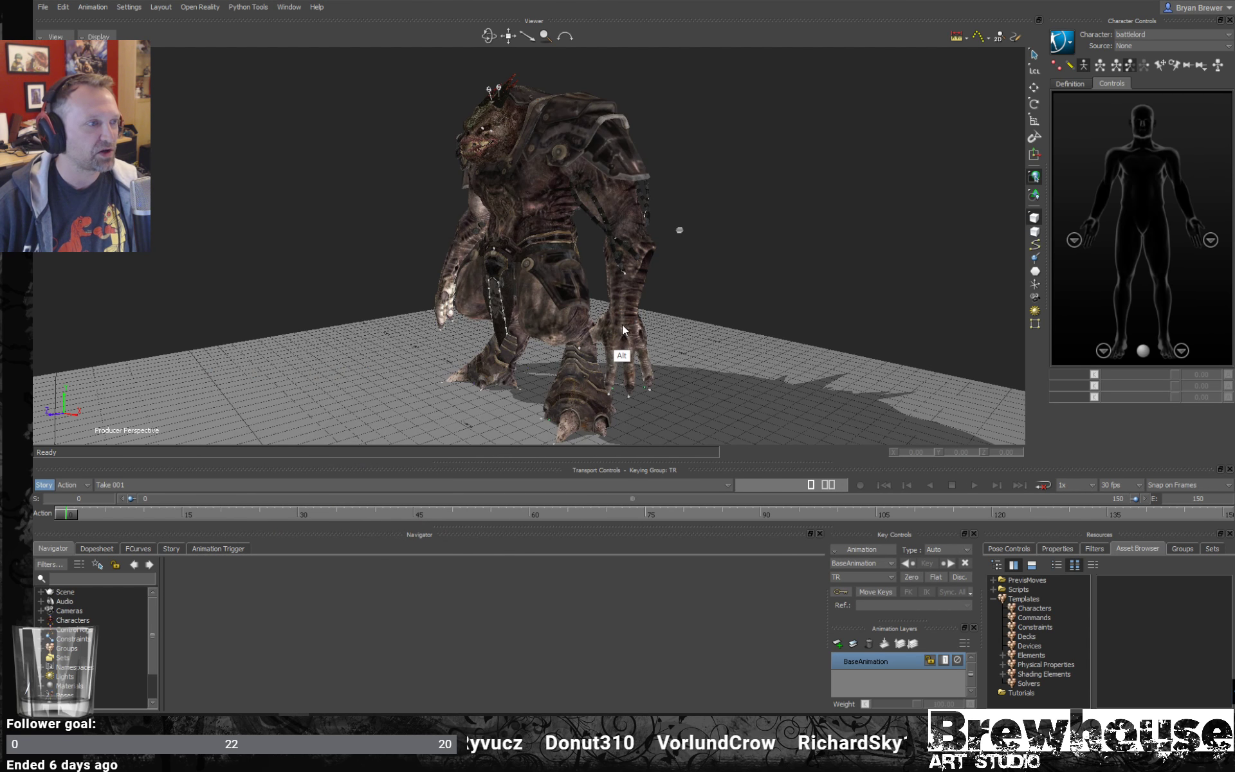
- Turn on the X-Ray display in the Producer Perspective viewer and inspect the battlelord's hip, leg and foot joints
ctrl+shift+drag(622, 325, 595, 338)
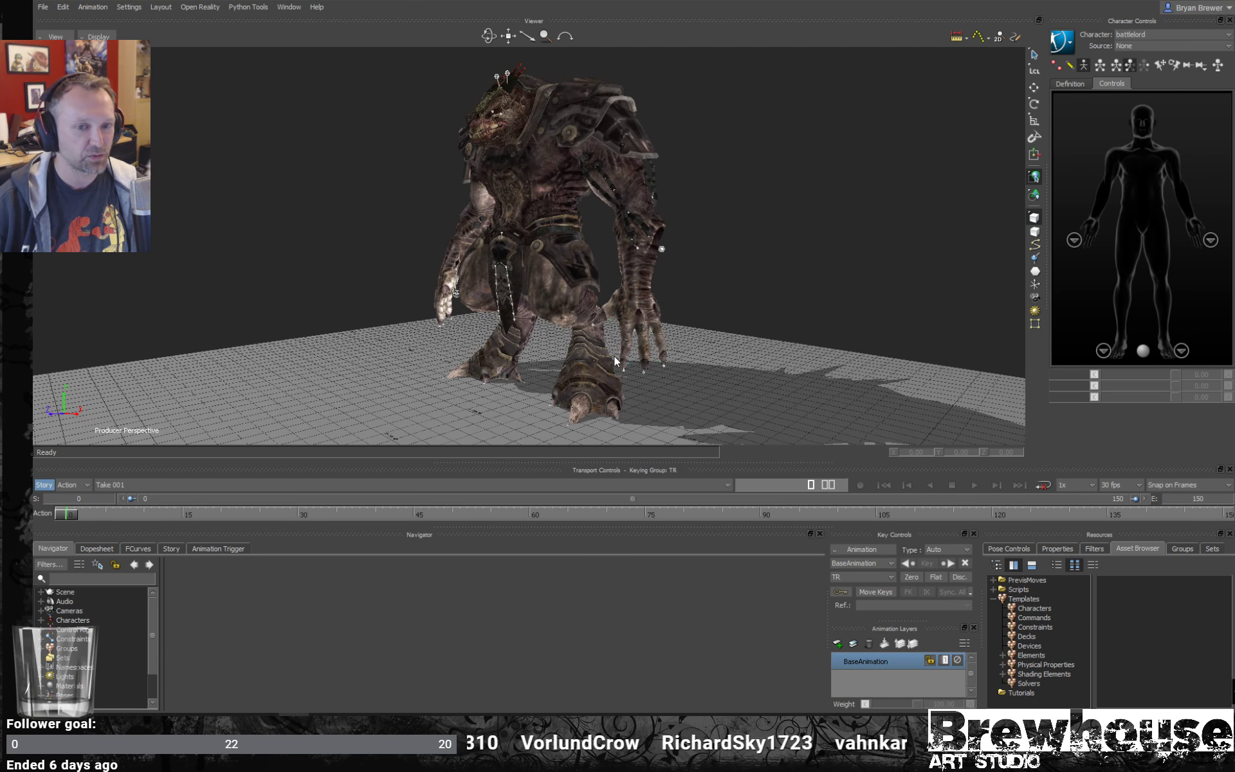
ctrl+shift+drag(640, 207, 634, 241)
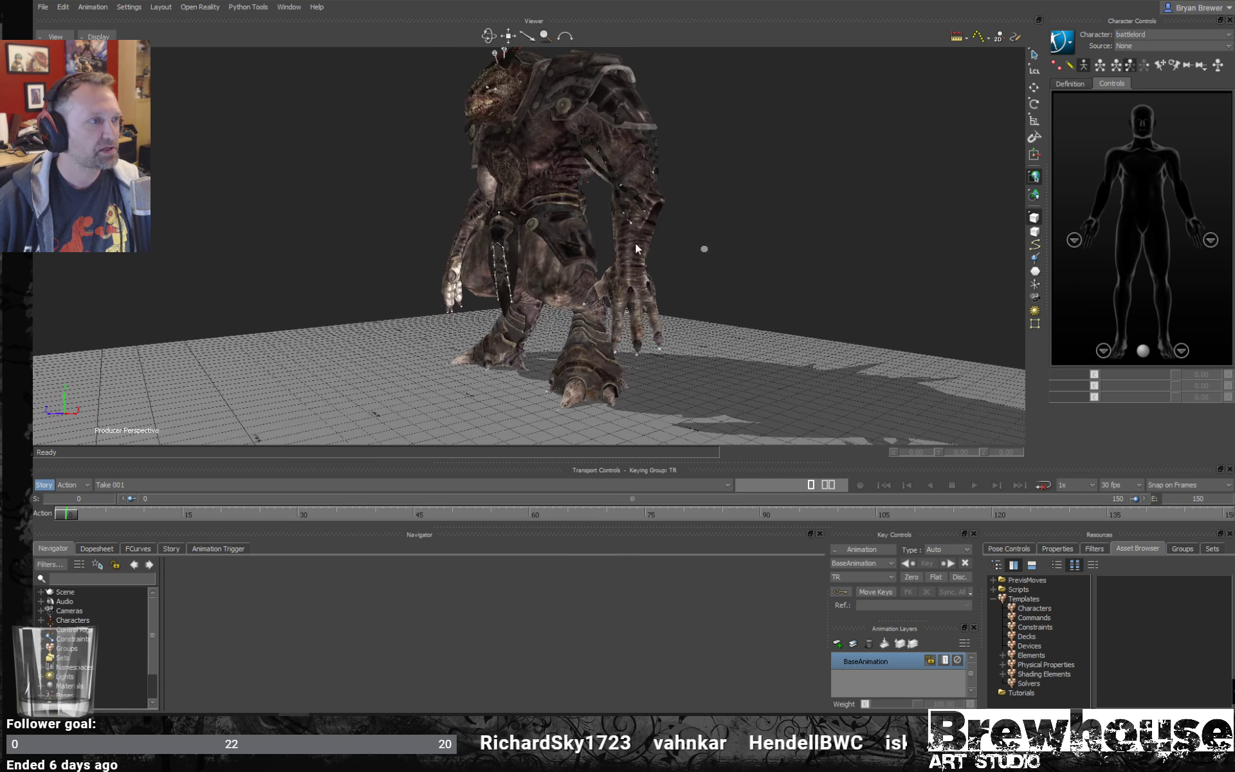
key(ctrl+a)
key(ctrl+a)
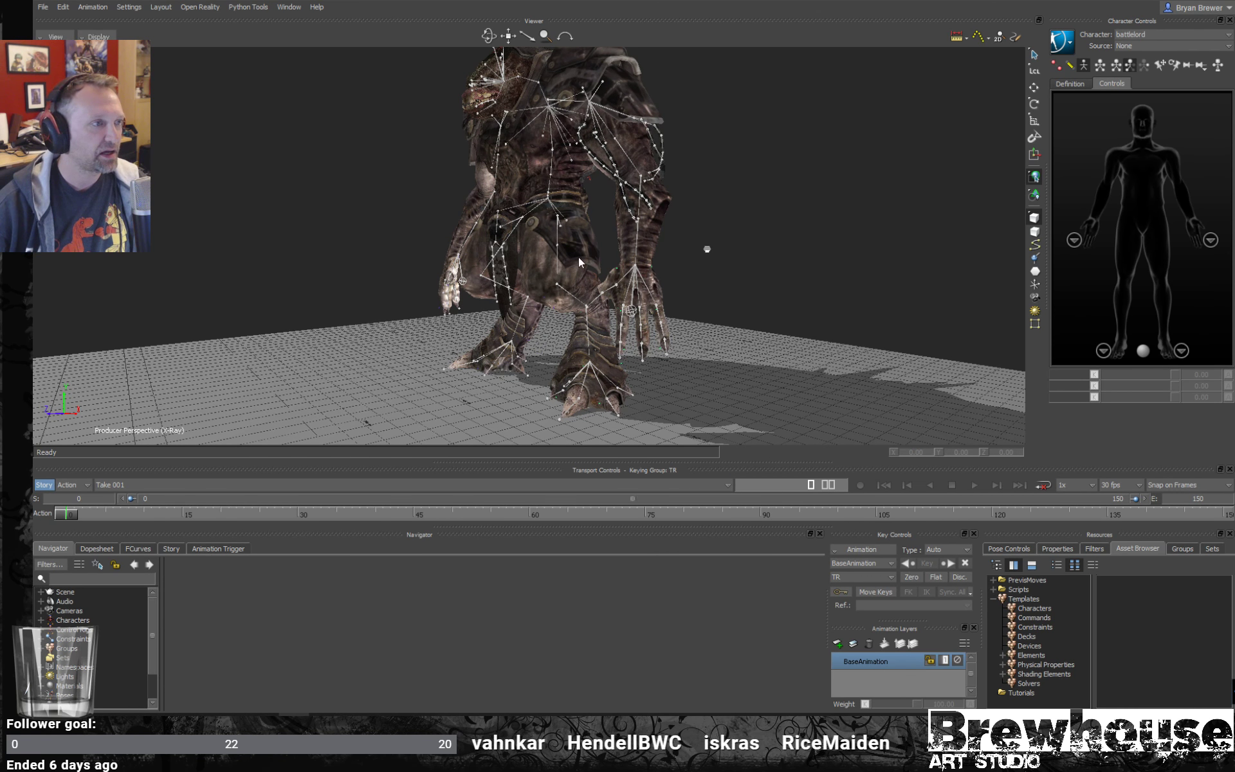
click(559, 263)
ctrl+drag(586, 268, 647, 276)
click(569, 233)
click(553, 320)
- Activate the rotation manipulator and select the battlelord's left lower leg joint, l_leg_low
ctrl+shift+drag(647, 277, 624, 187)
click(635, 283)
click(664, 317)
click(674, 336)
key(e)
key(ctrl+z)
click(716, 225)
click(594, 216)
ctrl+shift+drag(698, 244, 971, 417)
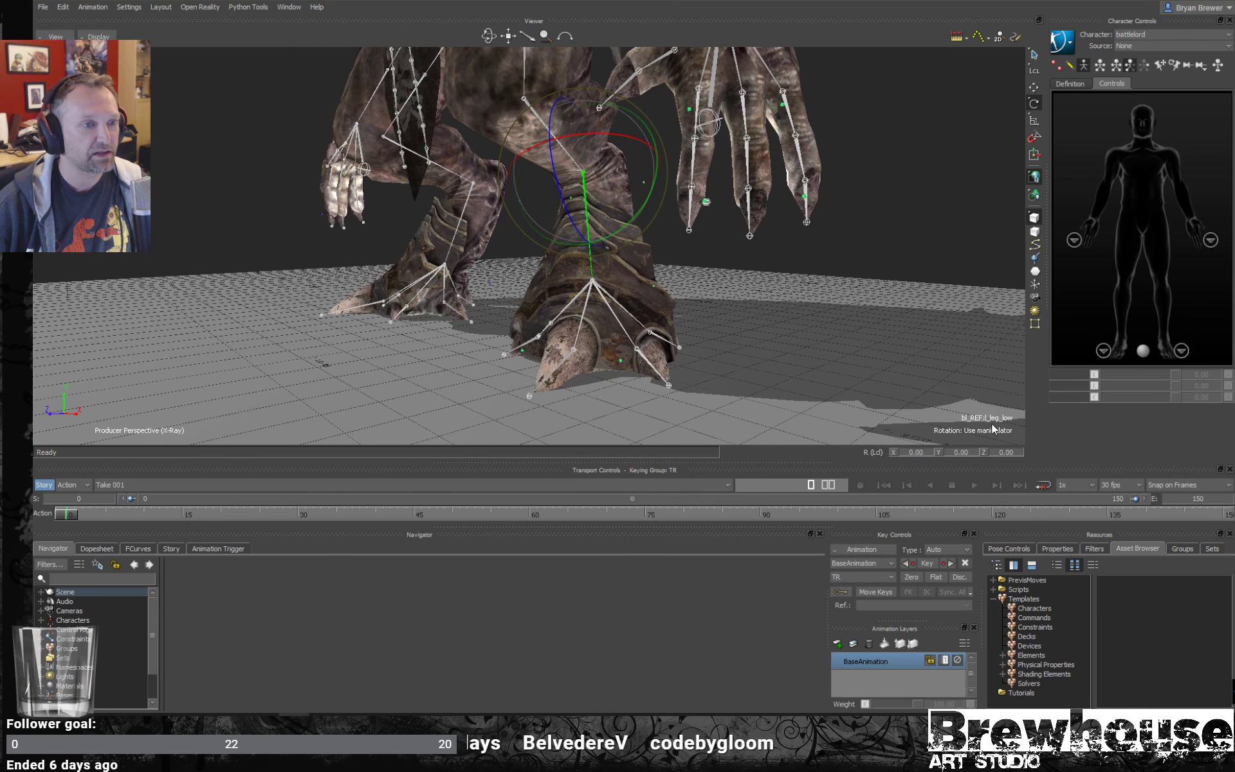
- Select the l_leg_ankle joint and reselect l_leg_low while comparing the lower leg chain from the side and behind
ctrl+shift+drag(716, 241, 659, 280)
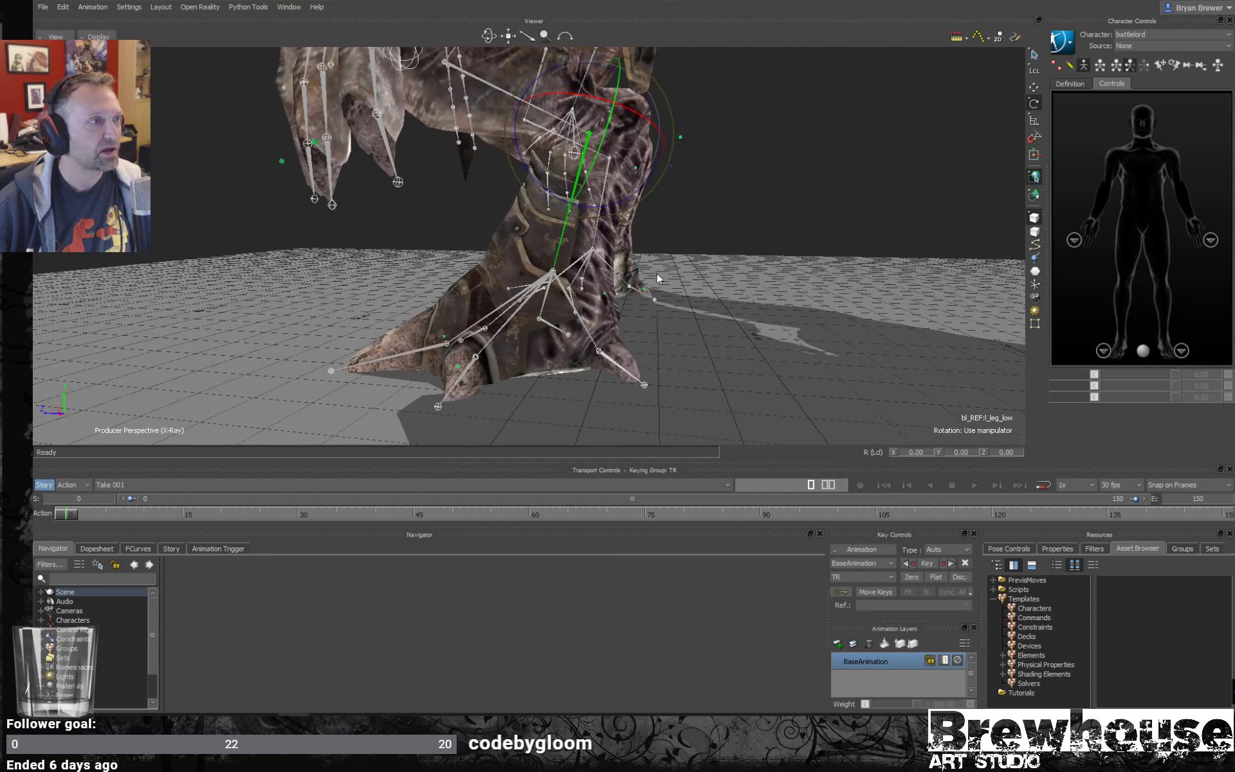
click(555, 273)
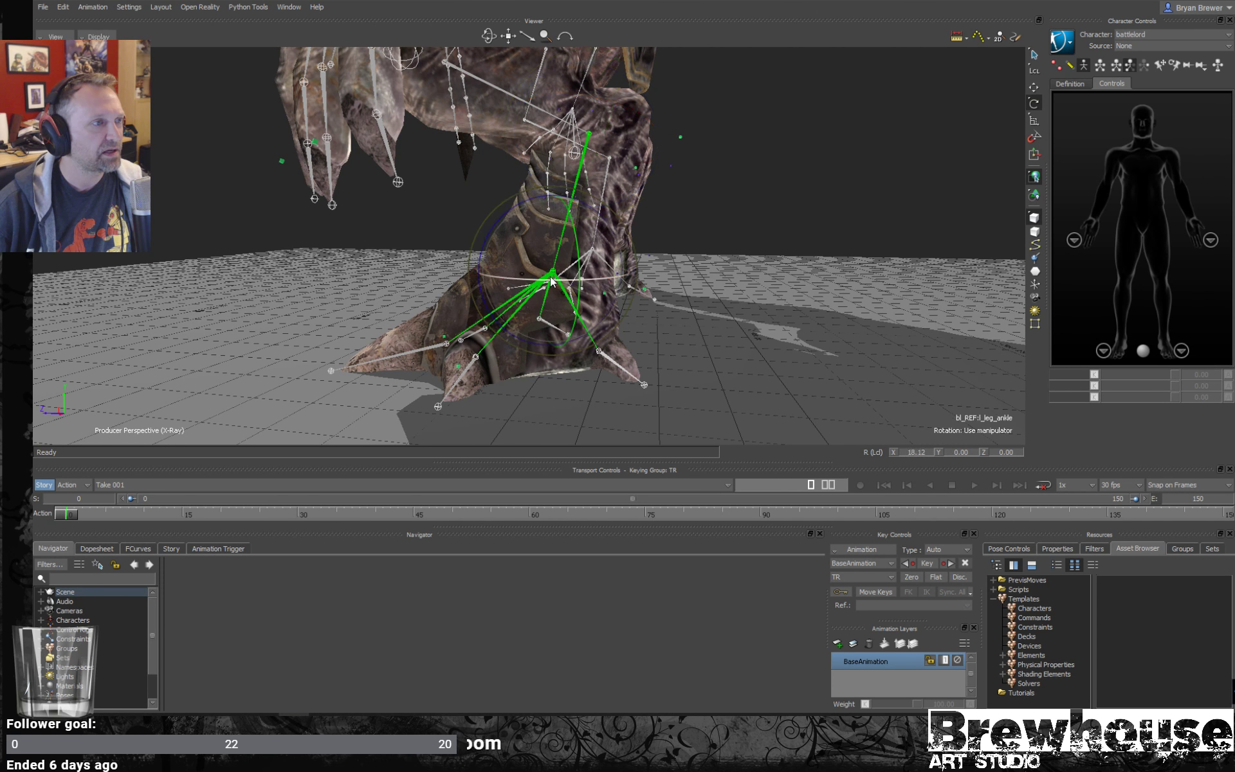
click(590, 315)
click(580, 320)
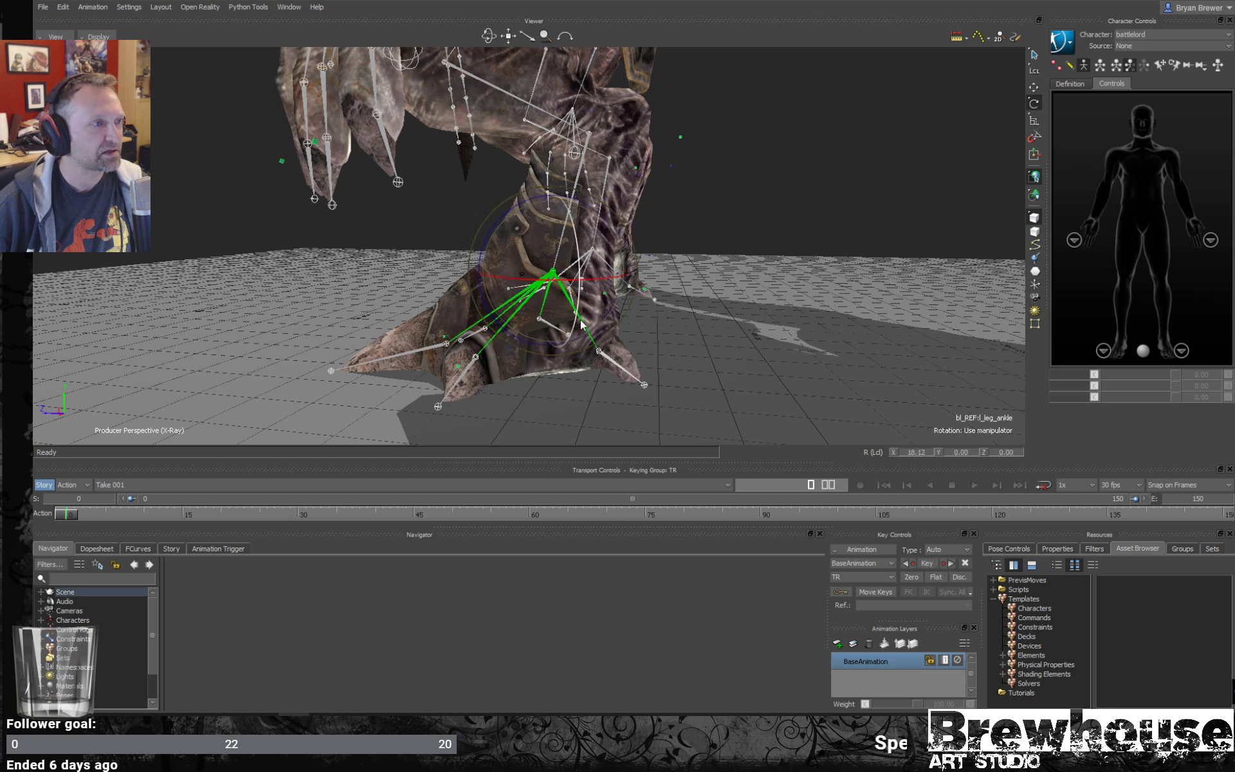
ctrl+shift+drag(824, 374, 535, 242)
click(533, 241)
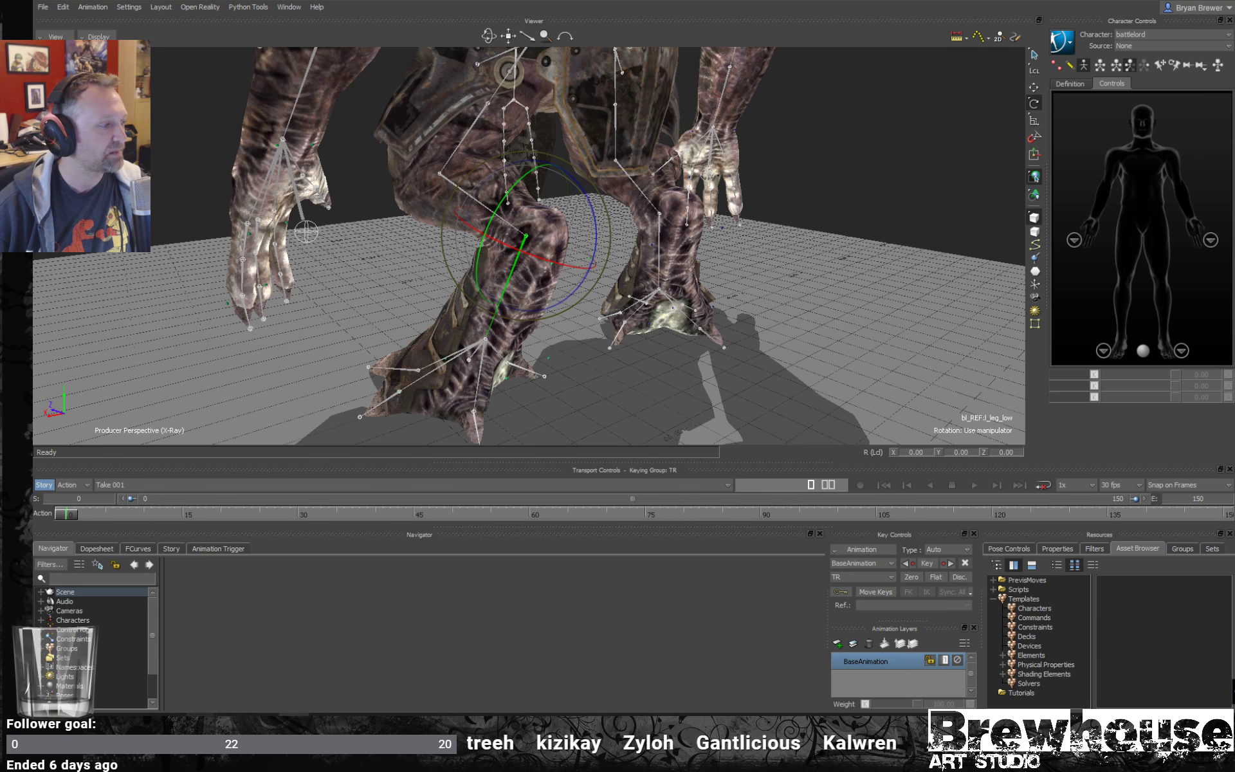
- Switch to the battlelord scene in Maya and turn on the X-Ray joints display
mouse_move(201, 714)
click(256, 670)
alt+middle_drag(613, 330, 613, 308)
alt+drag(613, 309, 753, 338)
key(ctrl+a)
key(ctrl+a)
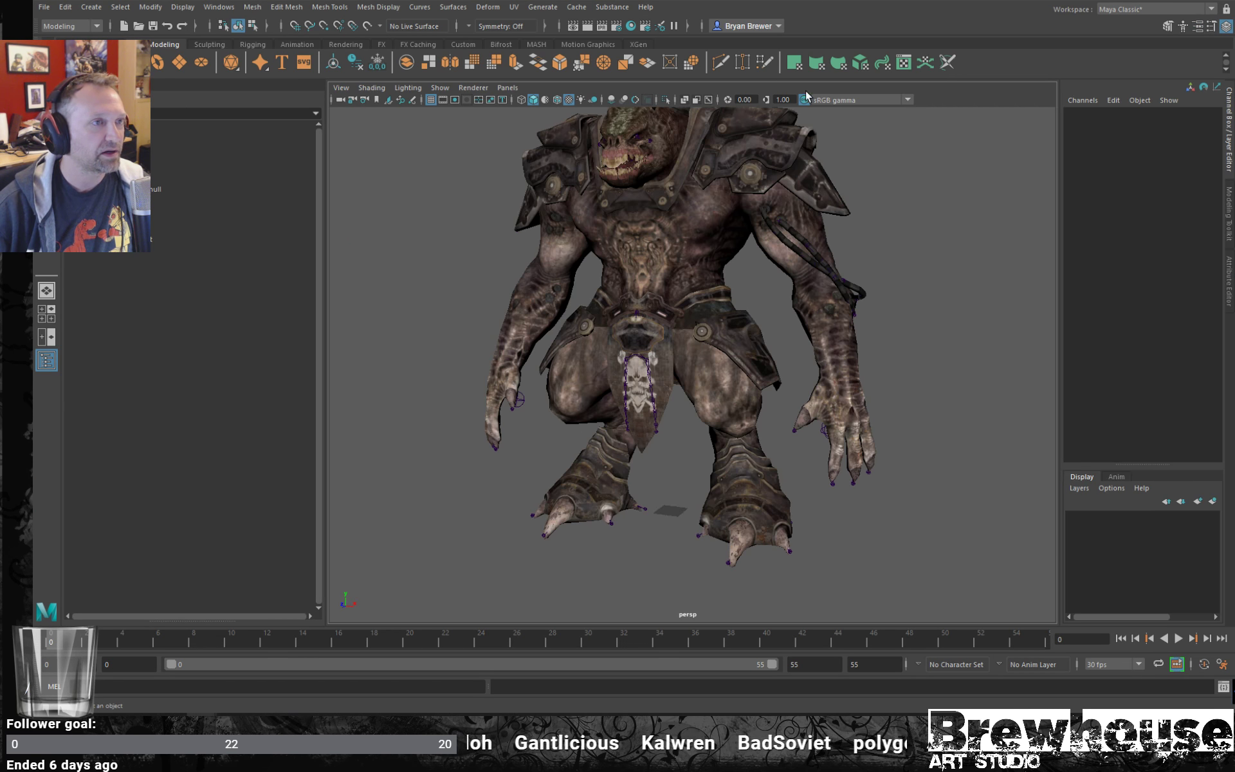
click(708, 100)
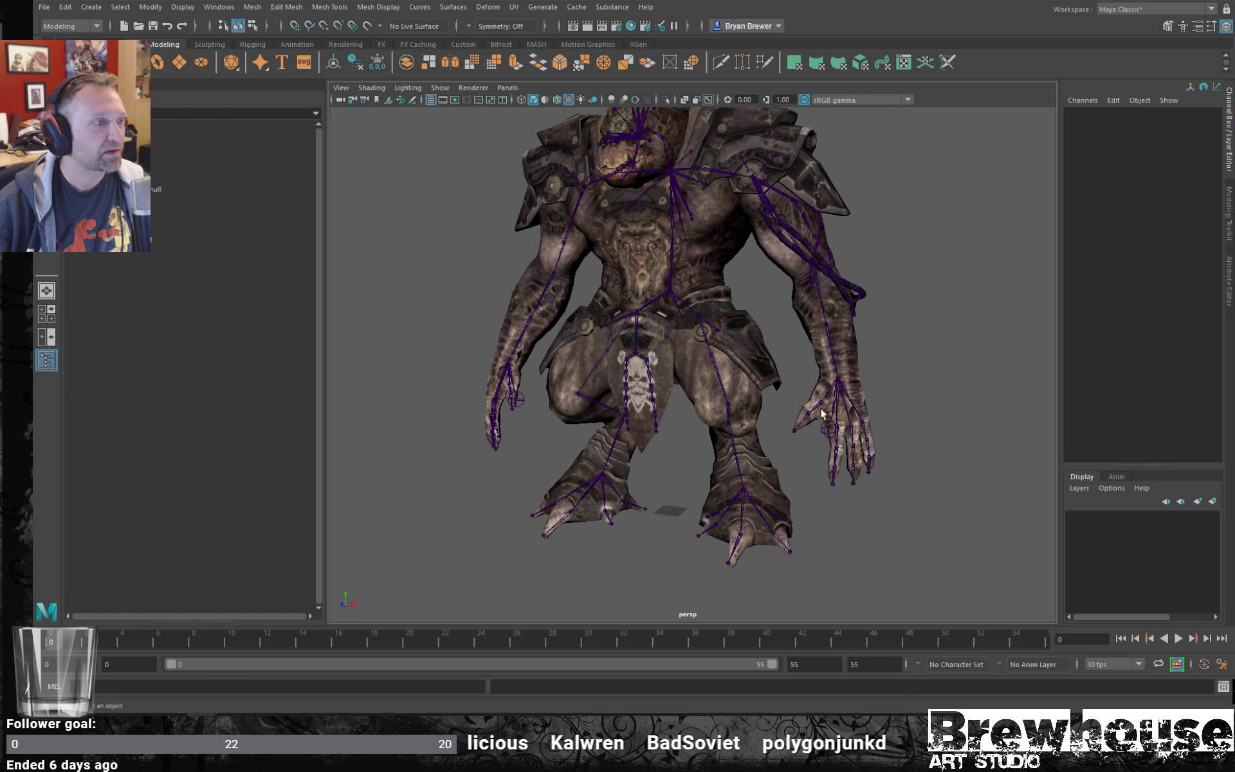
- Select the left leg joints one after another, from l_leg_up_roll down to l_leg_low, and examine how the chain bends
mouse_move(705, 377)
alt+mouse_down()
mouse_move(698, 368)
mouse_move(744, 357)
mouse_move(715, 355)
alt+mouse_up()
click(701, 364)
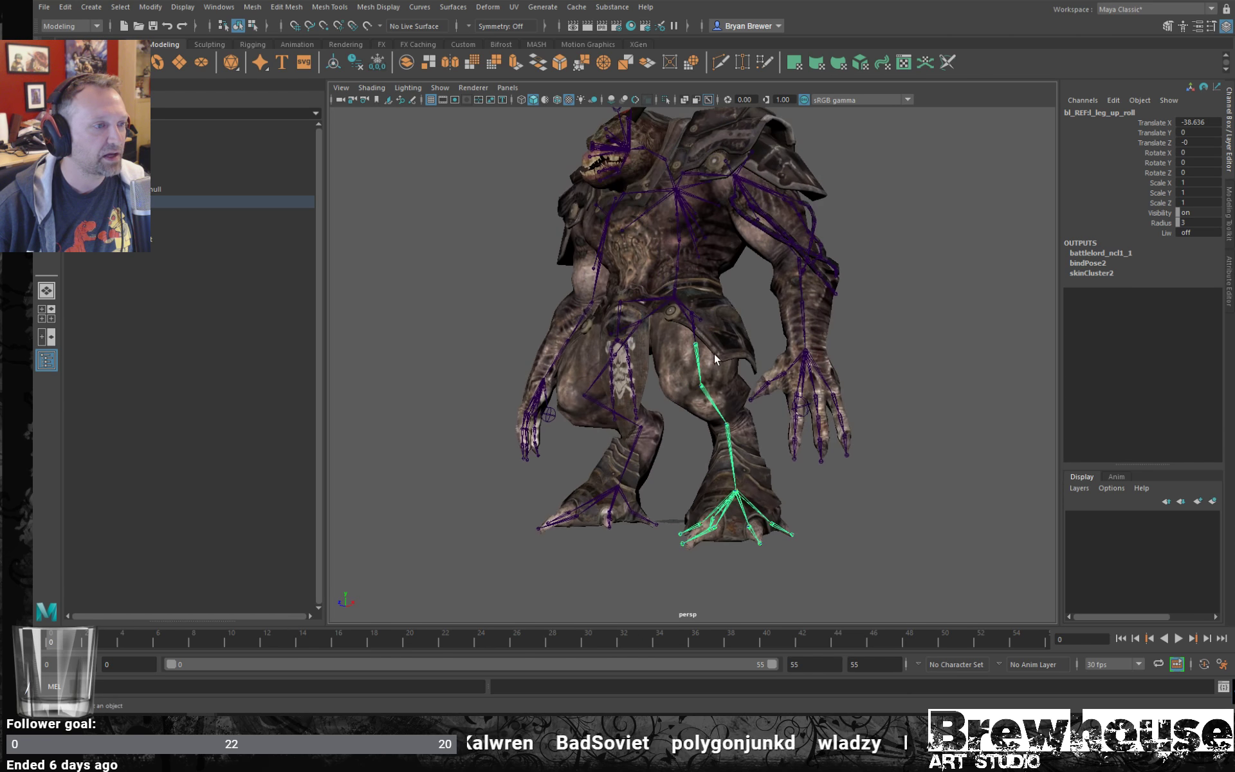
click(710, 400)
alt+middle_drag(713, 402, 696, 367)
alt+right_drag(696, 367, 746, 378)
alt+drag(746, 379, 820, 418)
click(710, 438)
alt+middle_drag(746, 404, 729, 380)
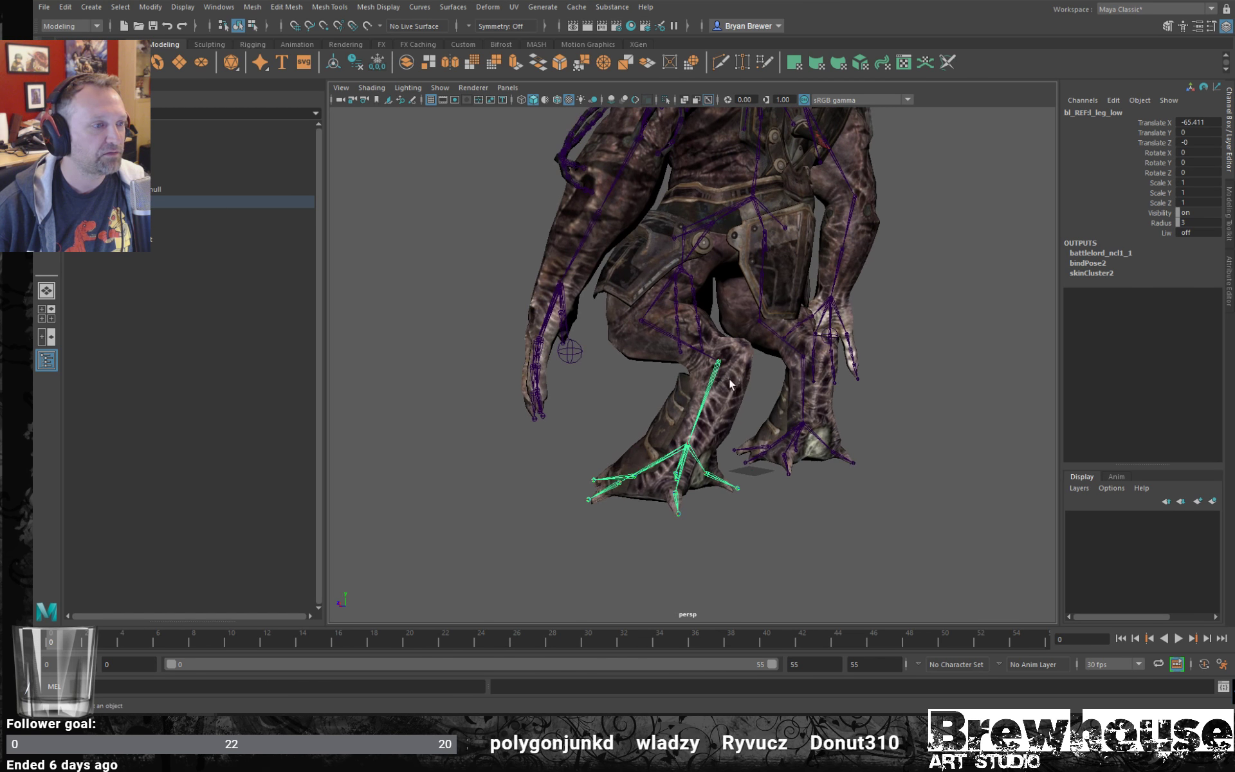
alt+right_drag(730, 379, 749, 444)
alt+middle_drag(748, 444, 748, 407)
alt+drag(748, 408, 782, 473)
- Rotate the left ankle joint, l_leg_ankle, to about 25.36 degrees in Z, deselect it and view the whole character
click(696, 422)
key(e)
click(842, 445)
drag(782, 473, 733, 489)
alt+drag(734, 489, 859, 402)
click(858, 400)
click(740, 413)
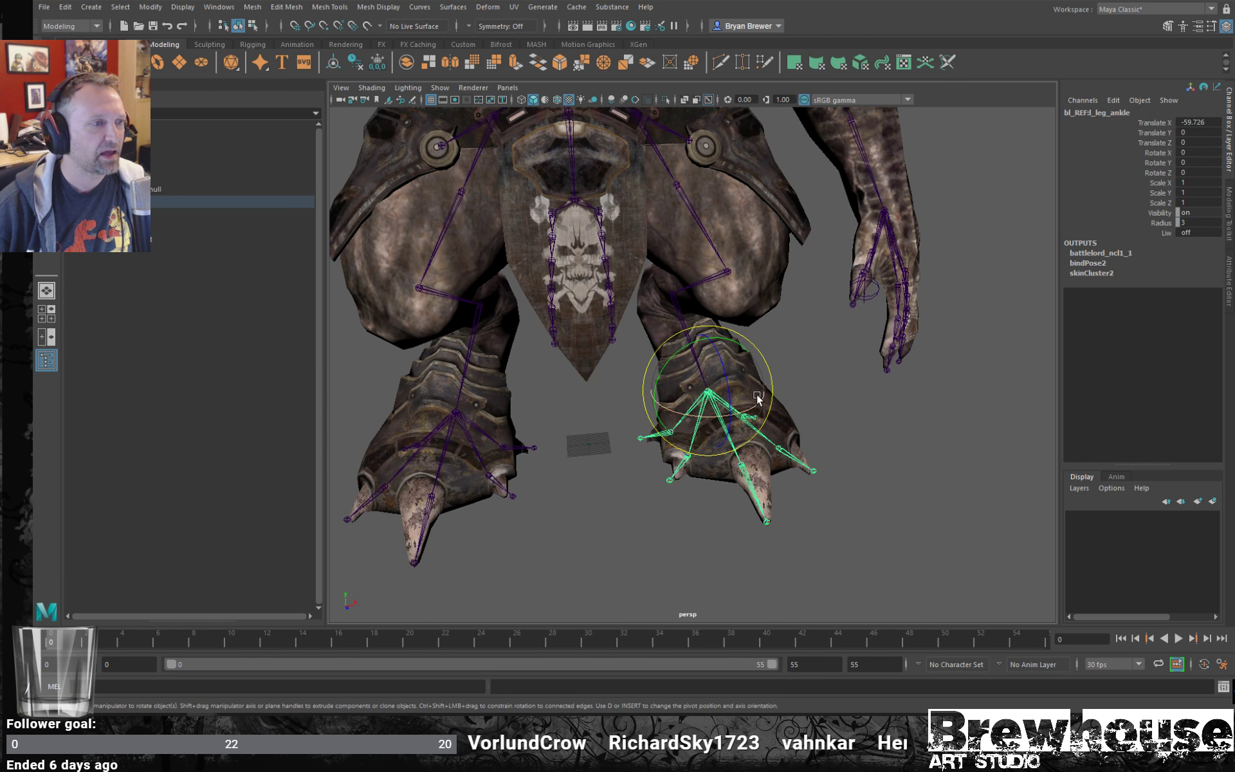
drag(729, 397, 725, 370)
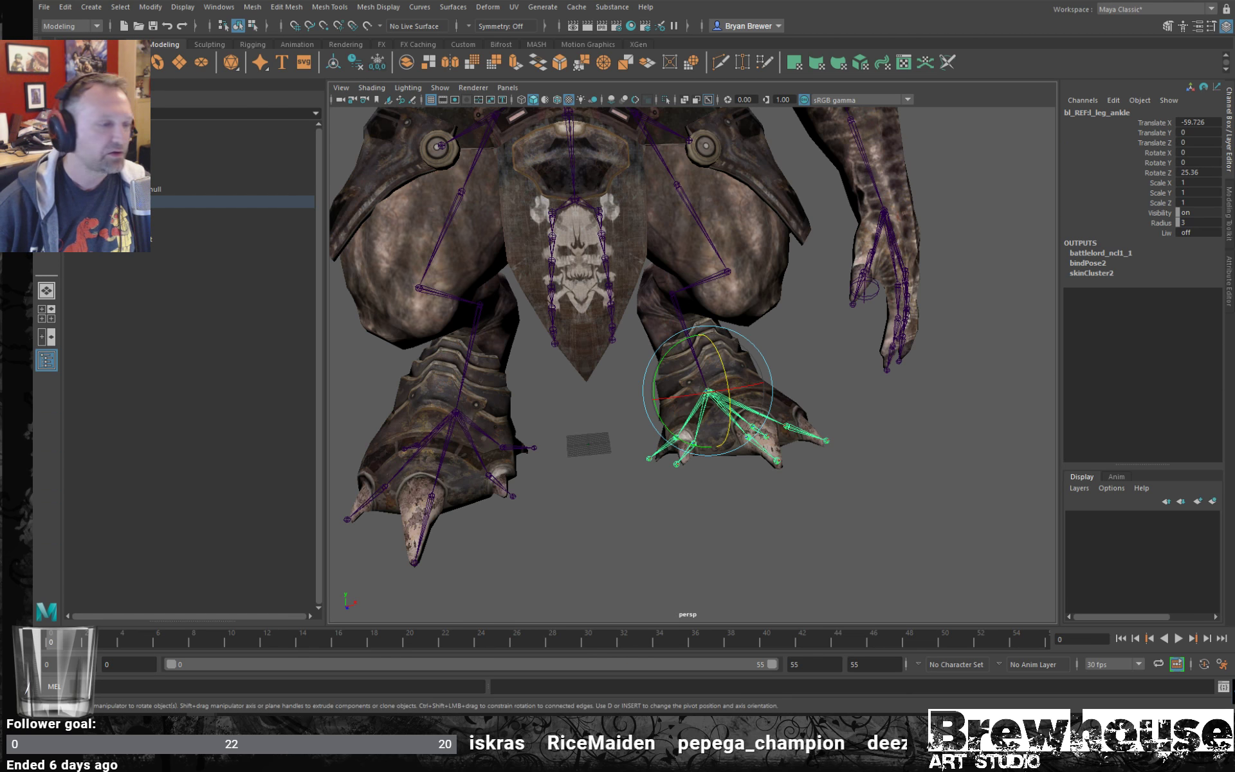
click(867, 454)
scroll(747, 358, down, 3)
scroll(748, 358, down, 4)
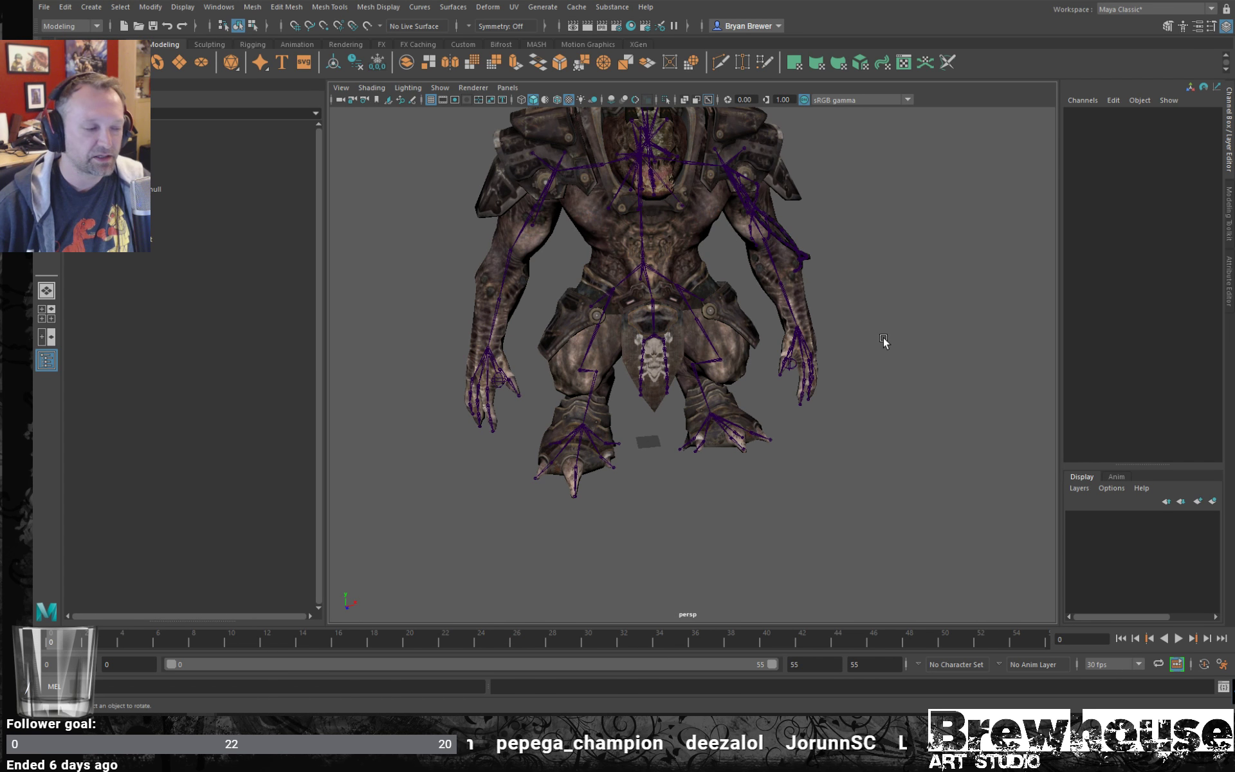
alt+middle_drag(843, 342, 855, 378)
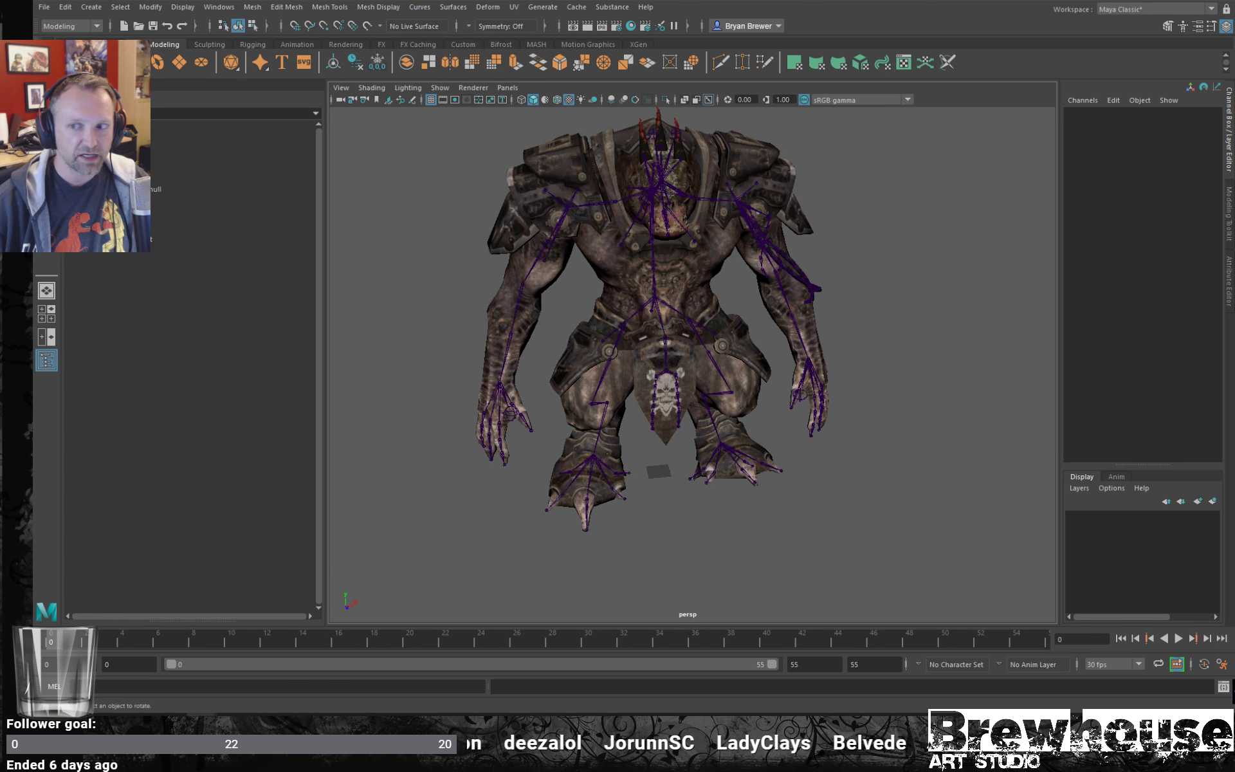
alt+drag(782, 361, 755, 359)
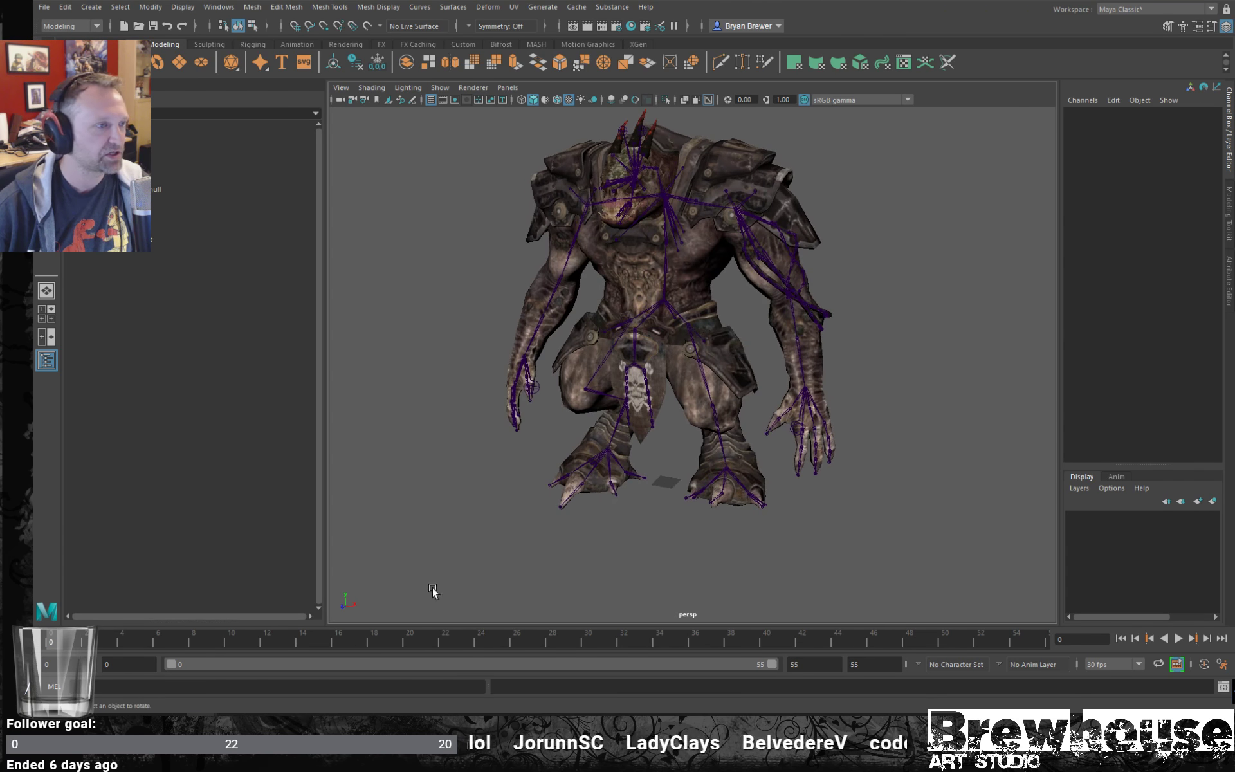
- Return to MotionBuilder and restore the viewer from X-Ray to the normal display of the battlelord
click(1163, 0)
alt+middle_drag(763, 261, 765, 370)
click(821, 222)
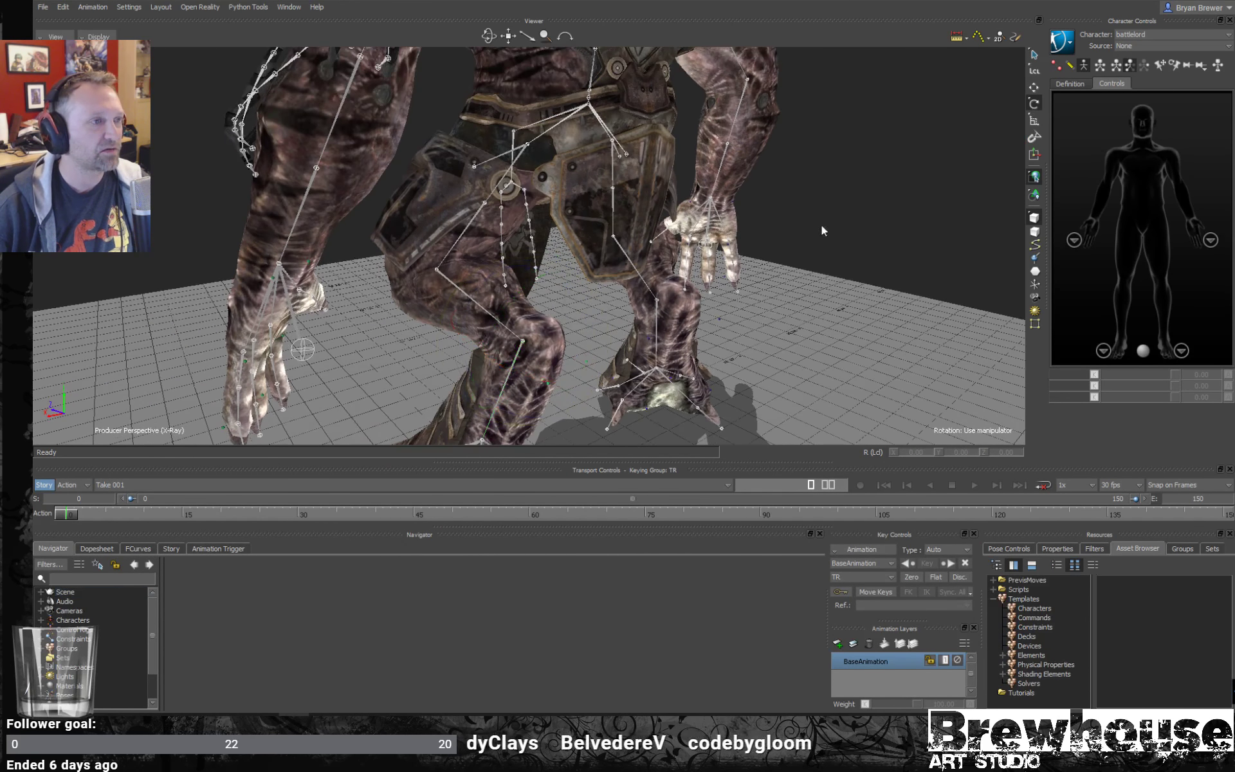
alt+right_drag(821, 222, 594, 280)
alt+drag(593, 280, 864, 165)
key(ctrl+a)
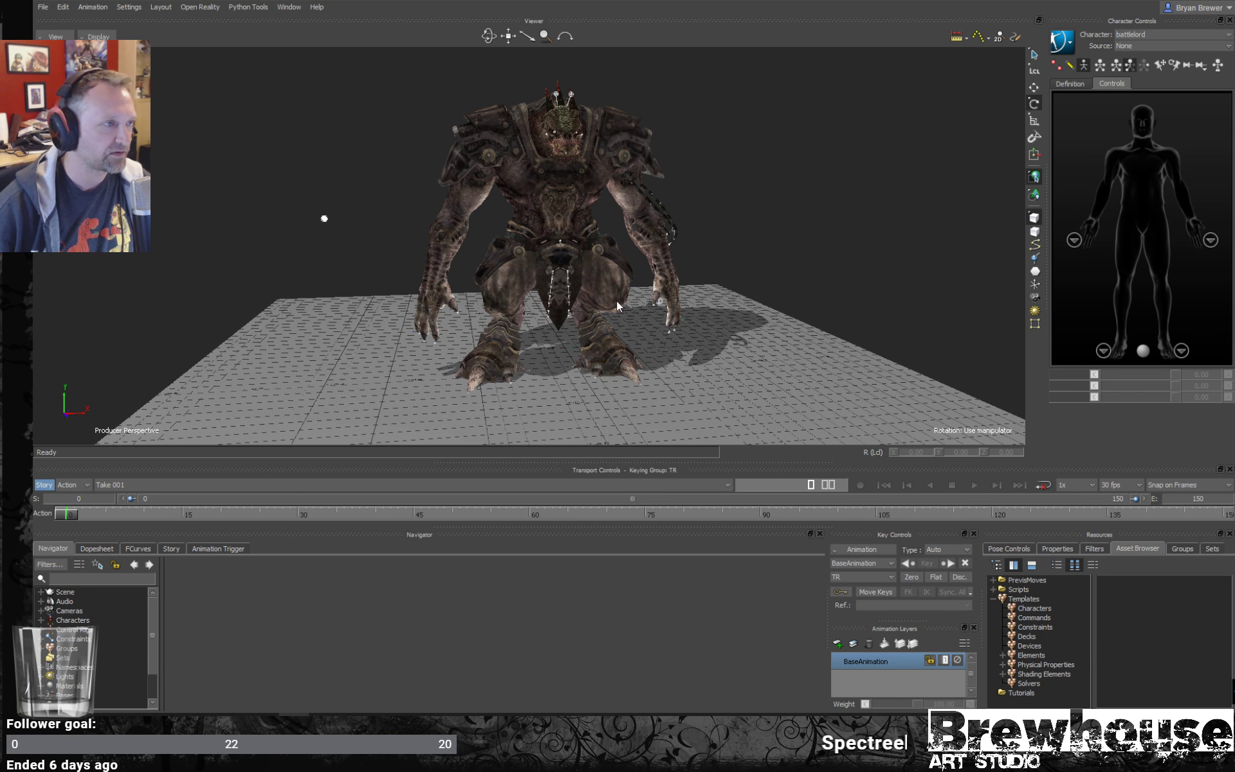
- Set the battlelord character's source to Stance
alt+drag(664, 272, 727, 186)
click(598, 292)
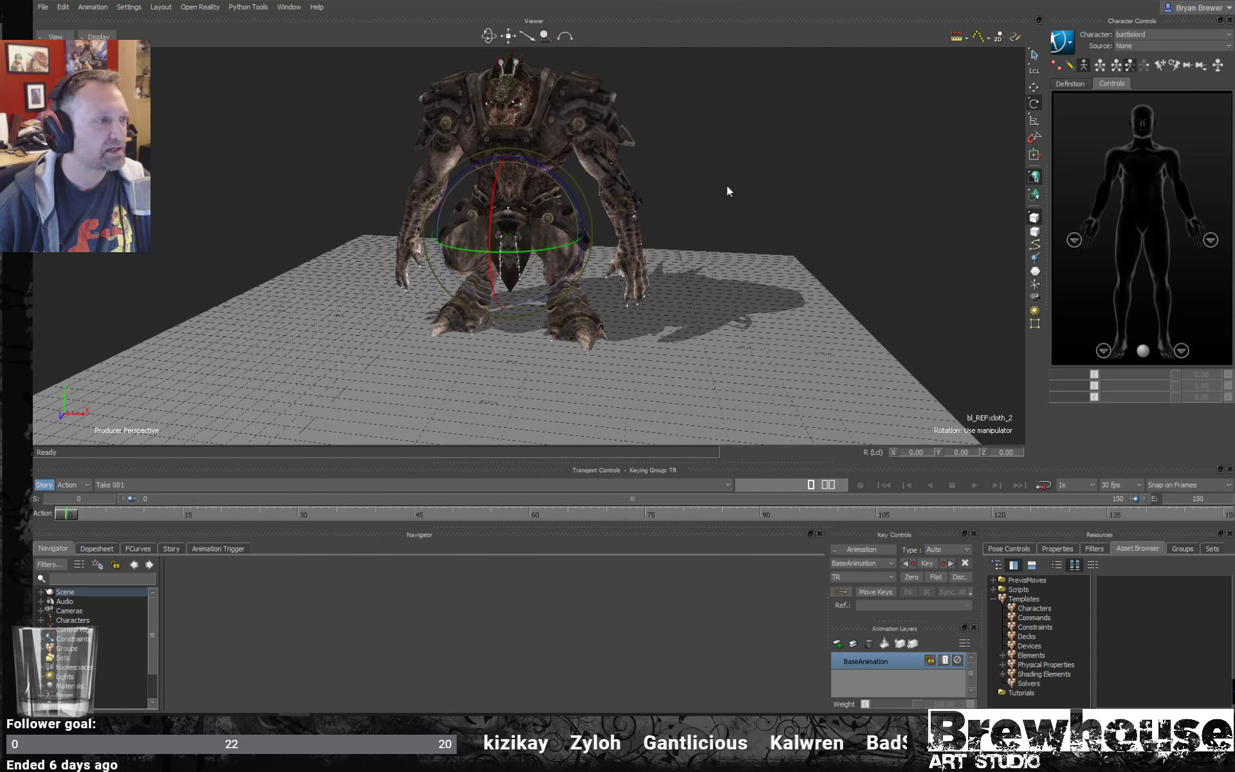
alt+drag(731, 240, 748, 306)
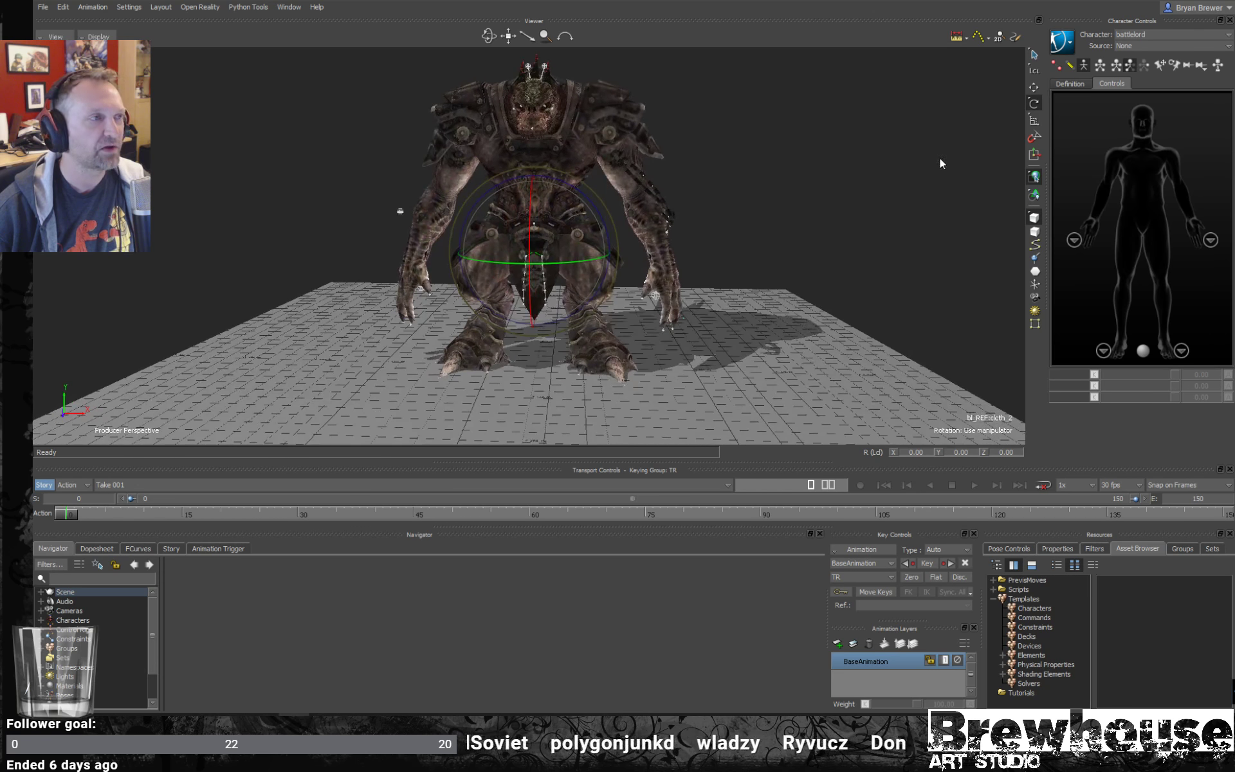
click(1152, 48)
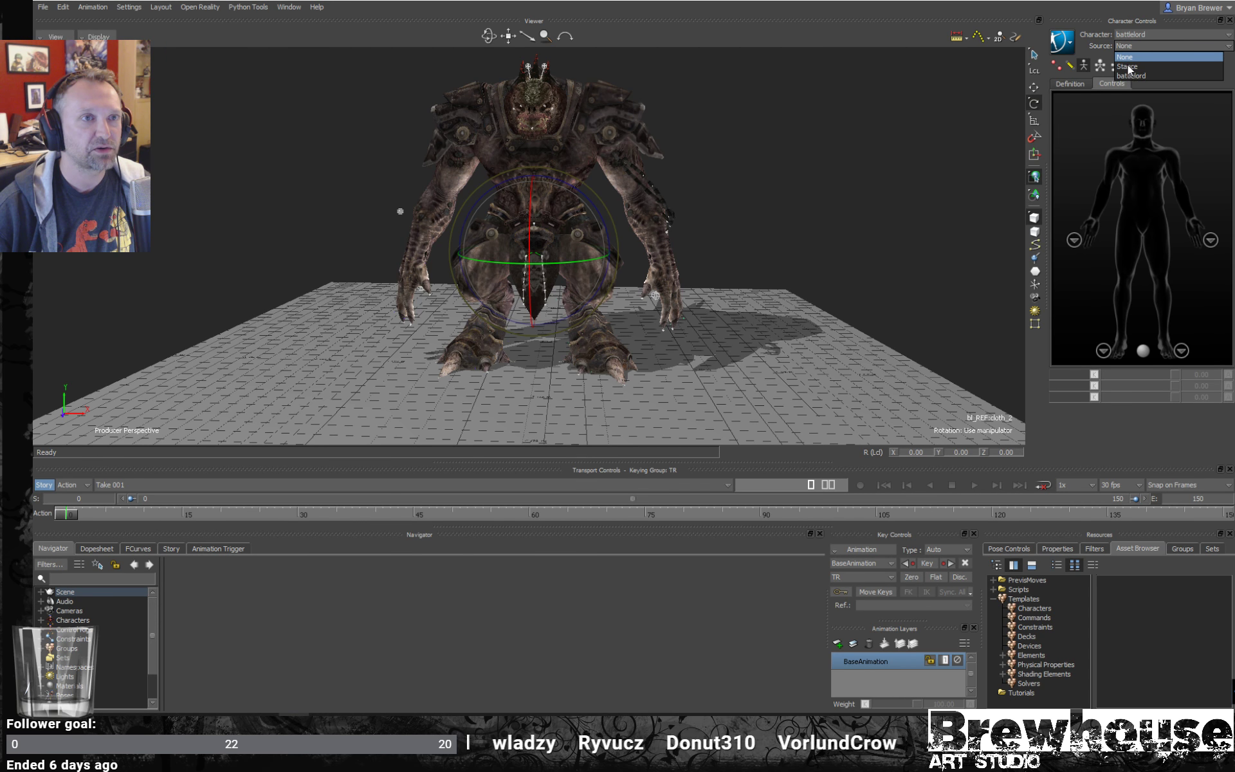
click(1122, 67)
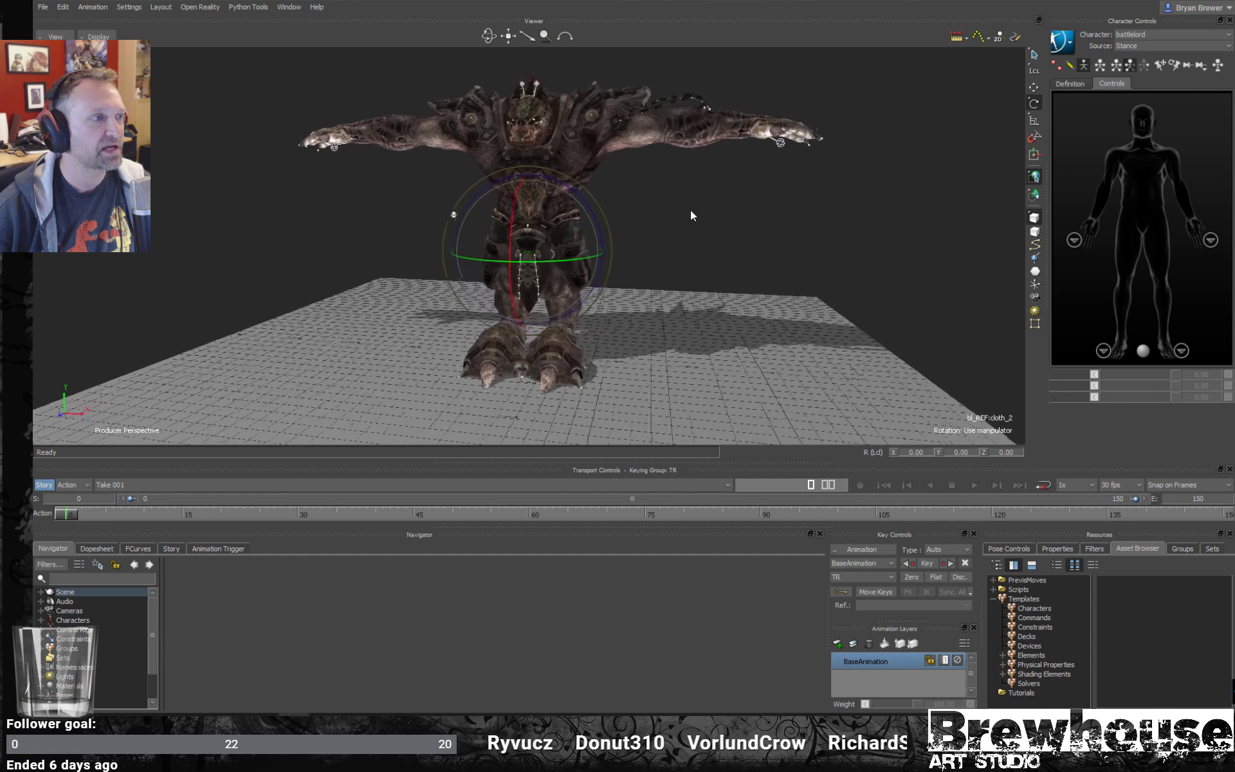
- Examine the battlelord's legs and feet in the stance pose from the side and front
alt+drag(690, 211, 631, 206)
mouse_move(631, 205)
alt+right_down()
mouse_move(684, 216)
mouse_move(648, 220)
mouse_move(592, 289)
mouse_move(551, 309)
mouse_move(601, 296)
alt+right_up()
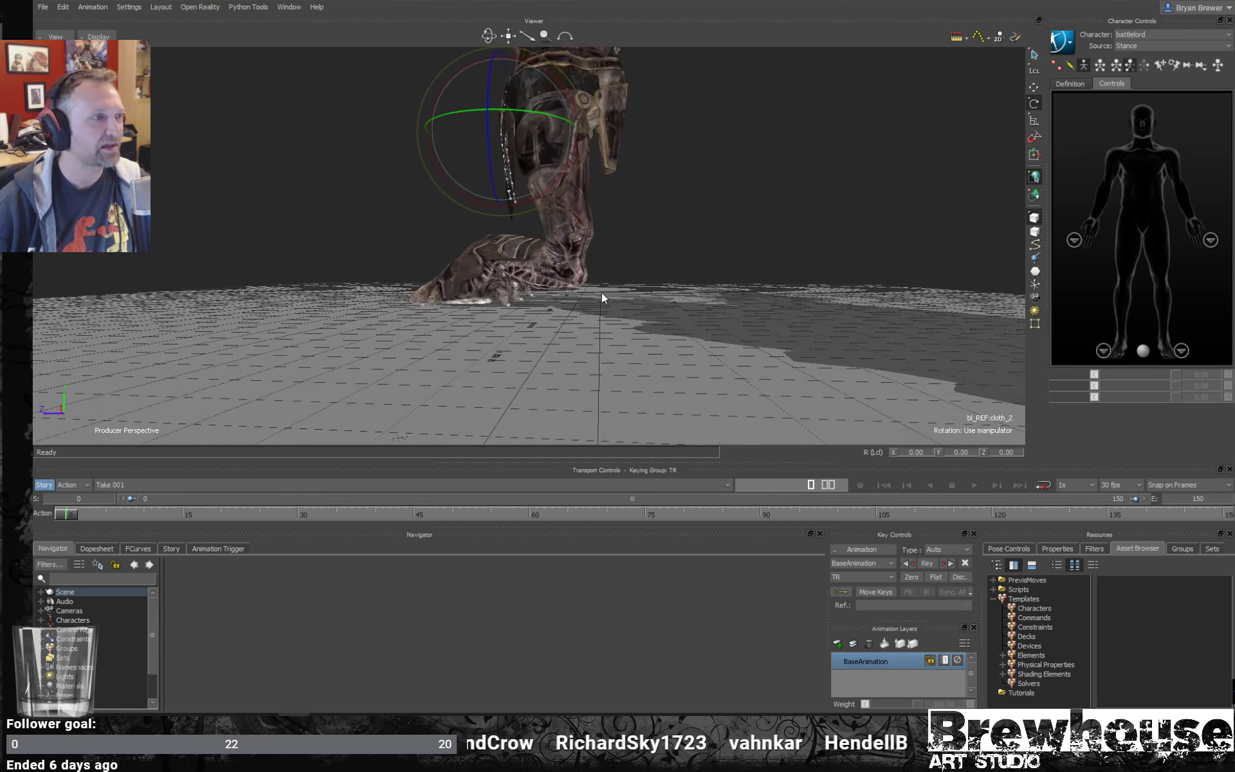
alt+drag(601, 294, 633, 320)
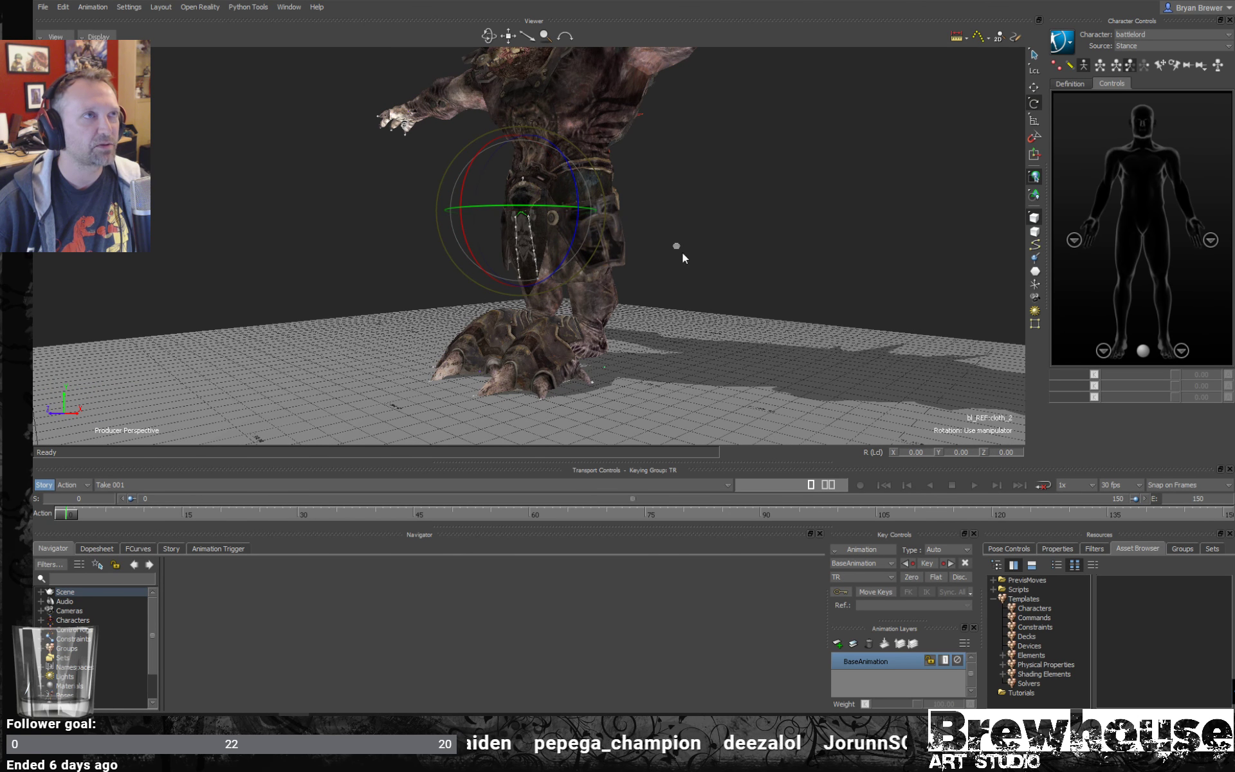
alt+drag(686, 286, 731, 276)
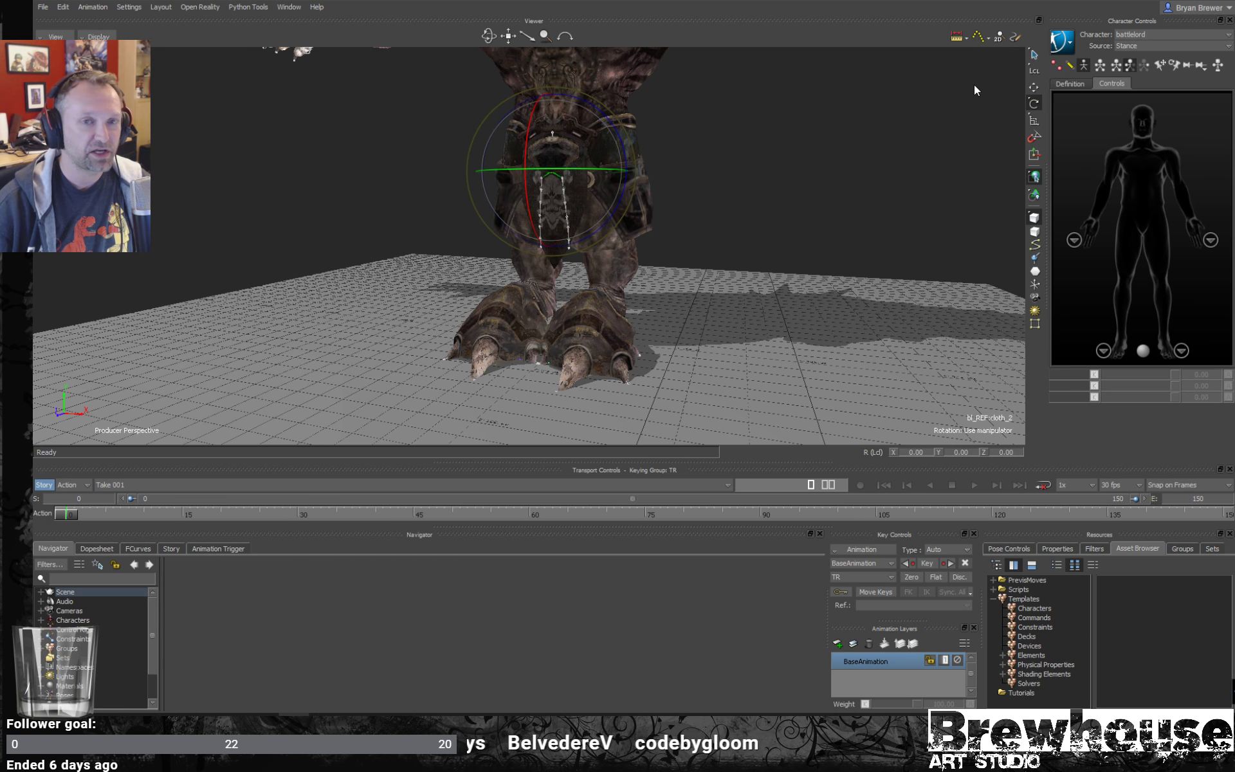
alt+drag(907, 275, 794, 234)
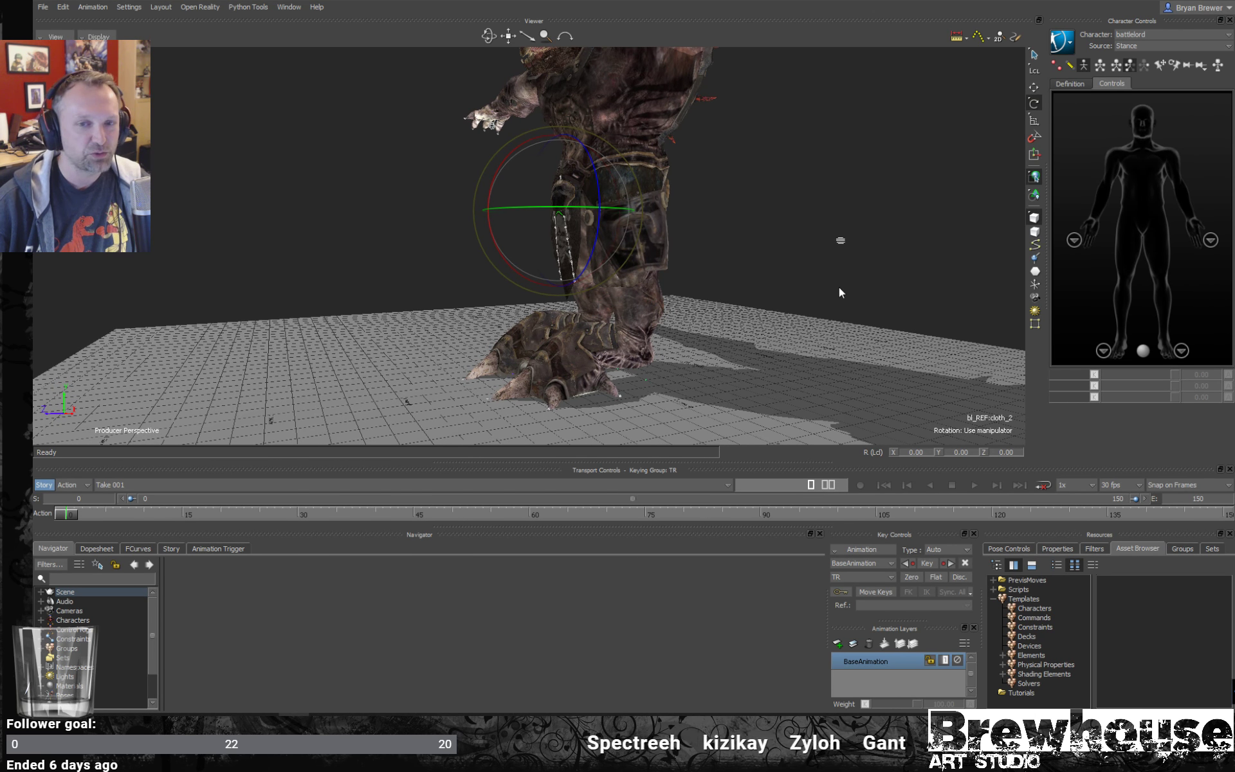
alt+drag(839, 287, 798, 290)
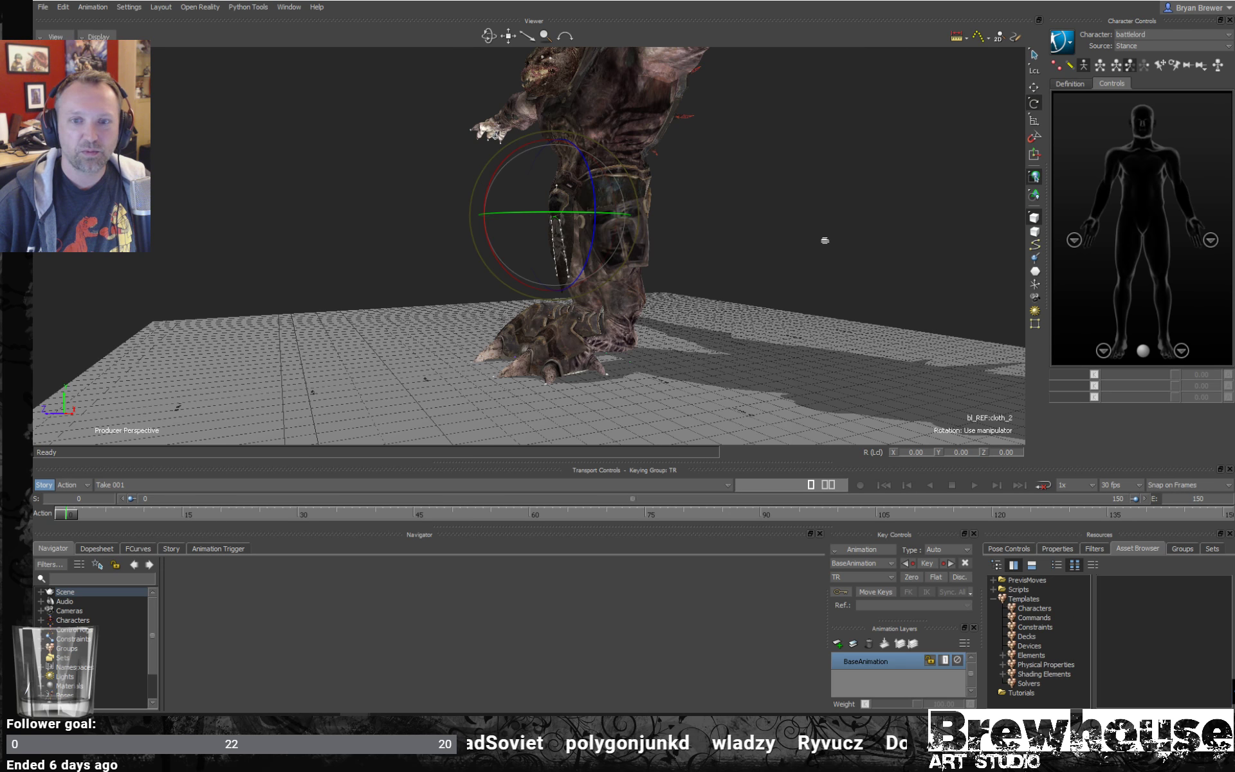
- Play the Raptor Digitigrade Stilts video muted from 0:57 in the browser, and close it and the Mocap_equipment.JPG photo
drag(1234, 145, 741, 65)
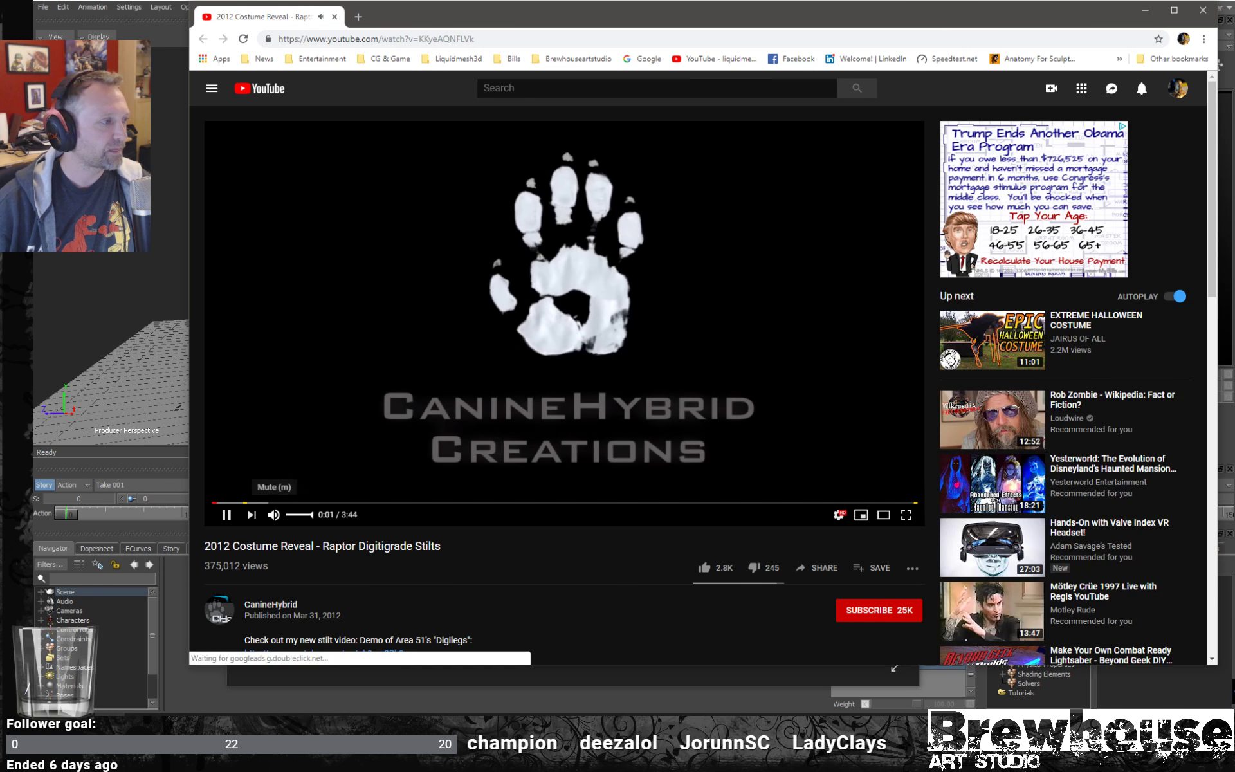
click(273, 514)
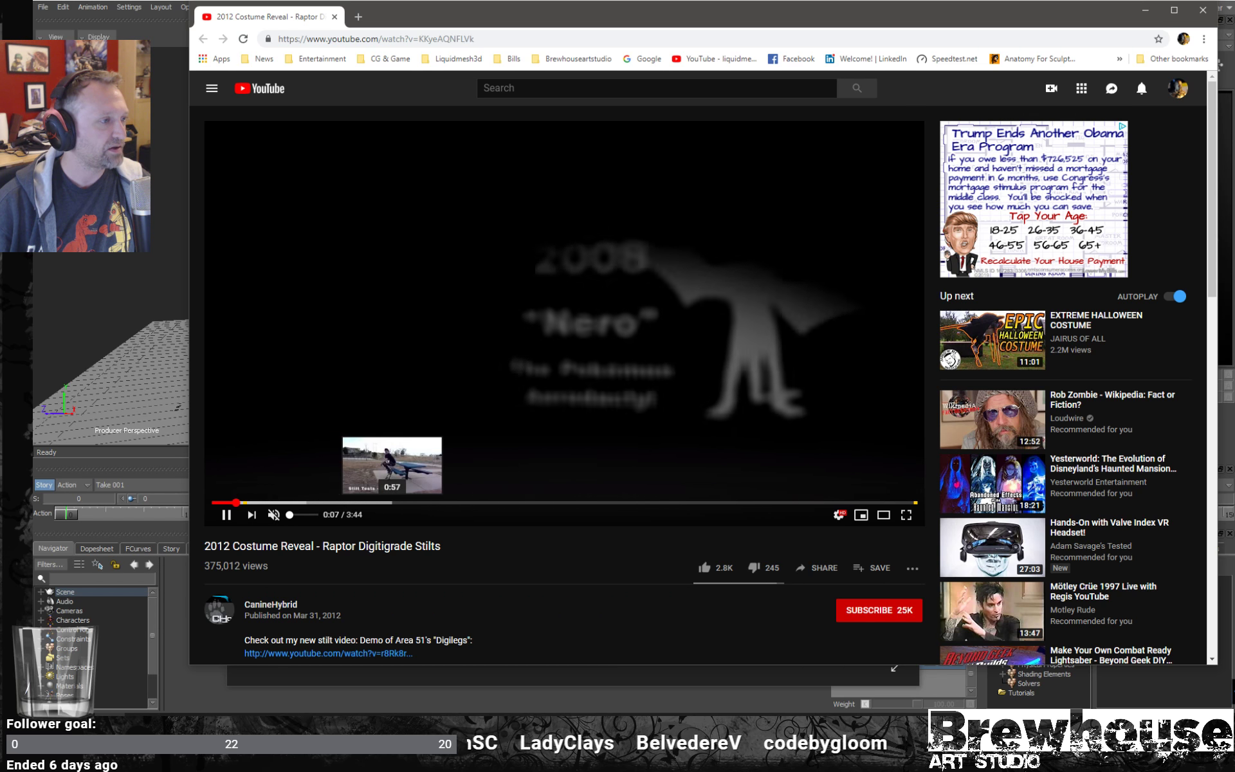
click(392, 502)
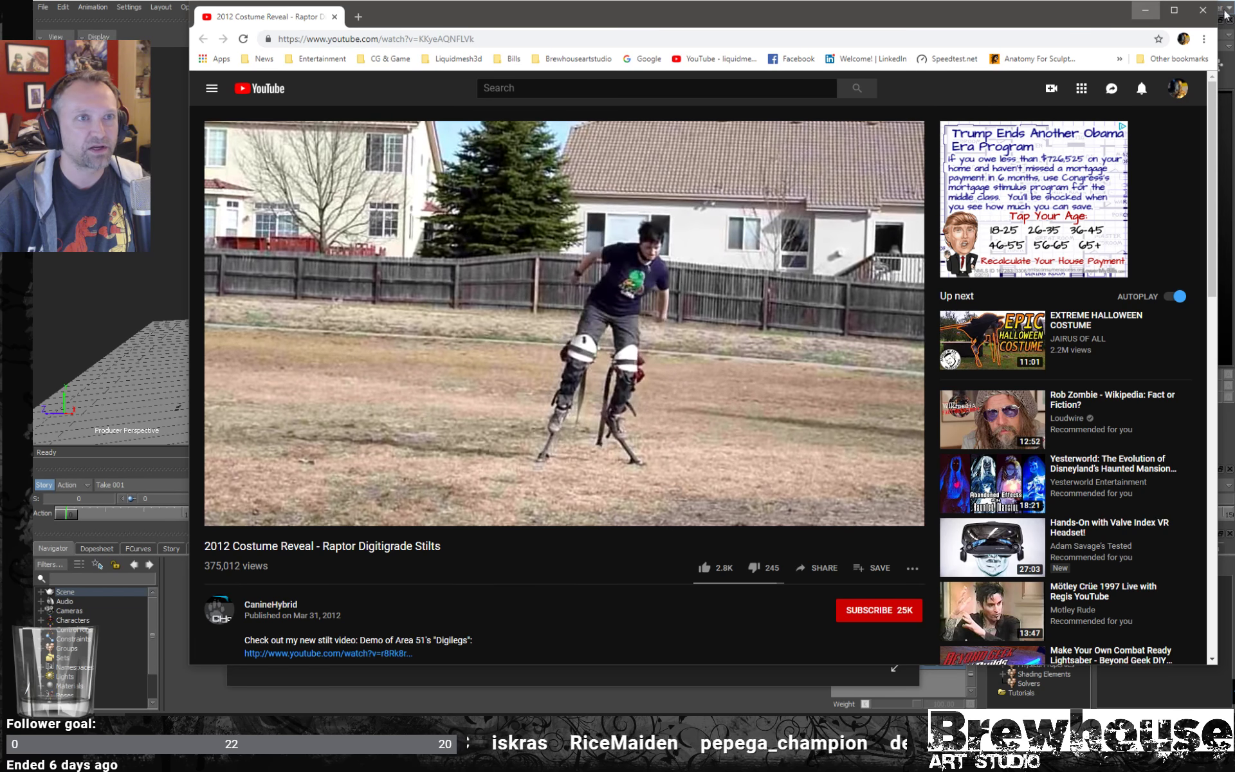
click(1203, 11)
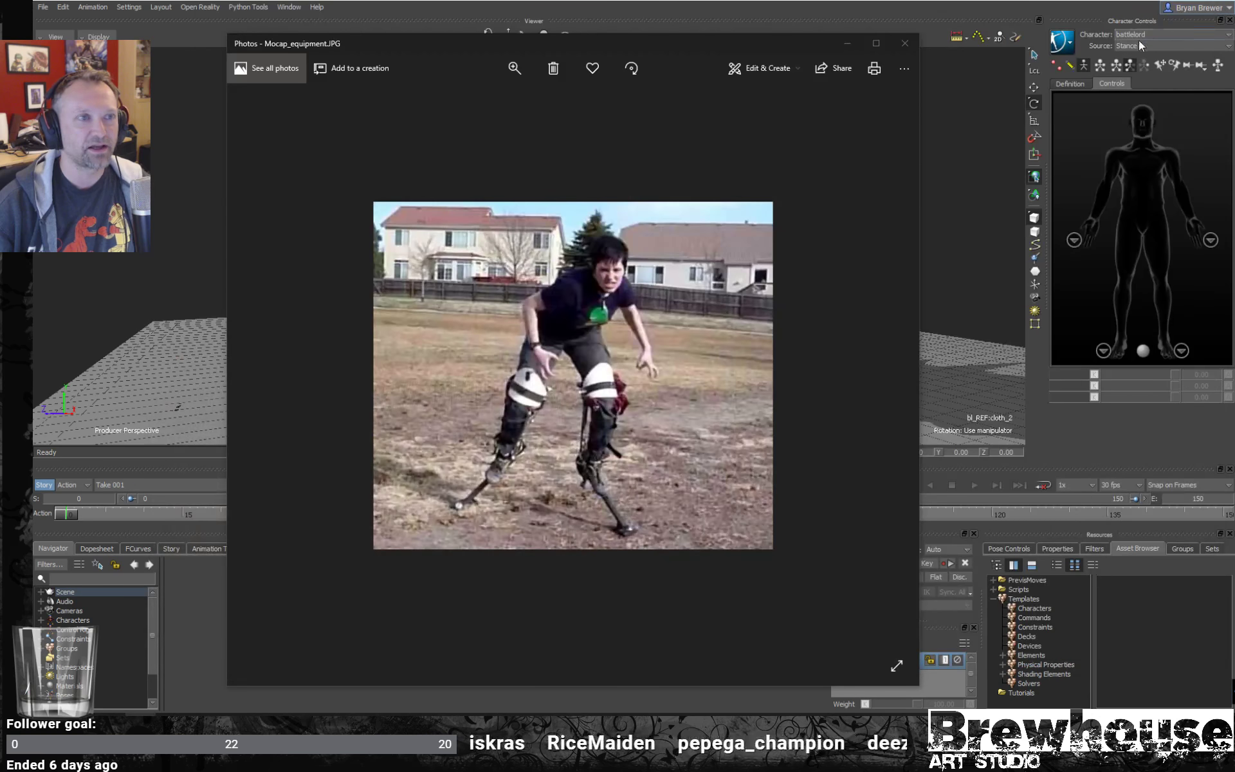
click(906, 45)
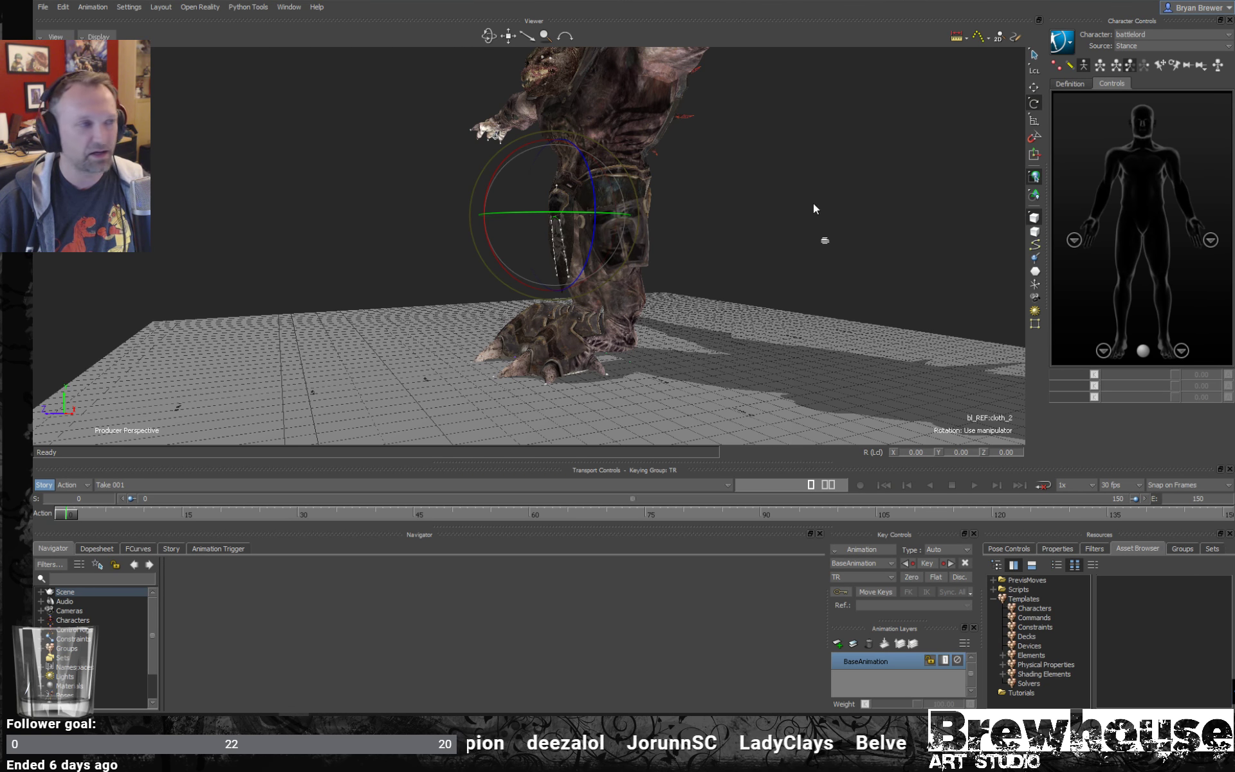
- Compare the battlelord's lower legs with its full body in the T-pose back in the MotionBuilder viewer
ctrl+shift+drag(813, 204, 761, 255)
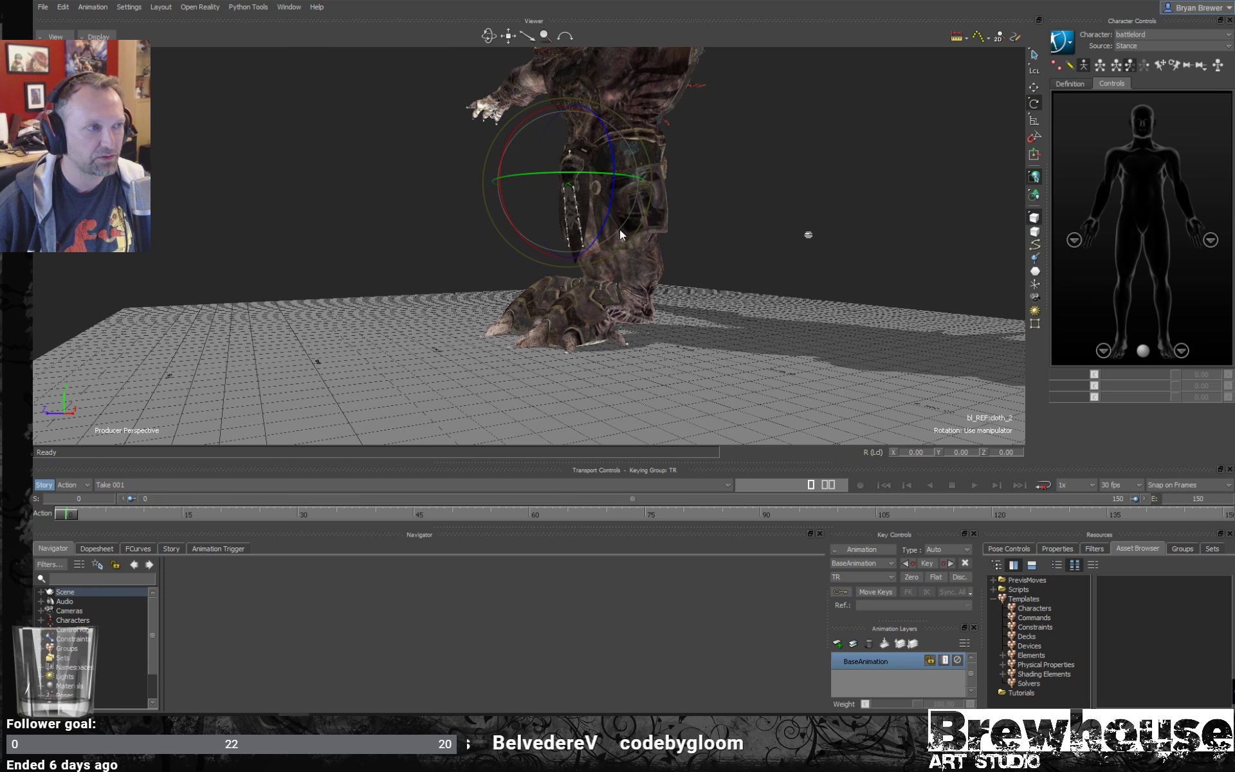
ctrl+shift+drag(727, 293, 700, 212)
ctrl+shift+drag(709, 284, 856, 274)
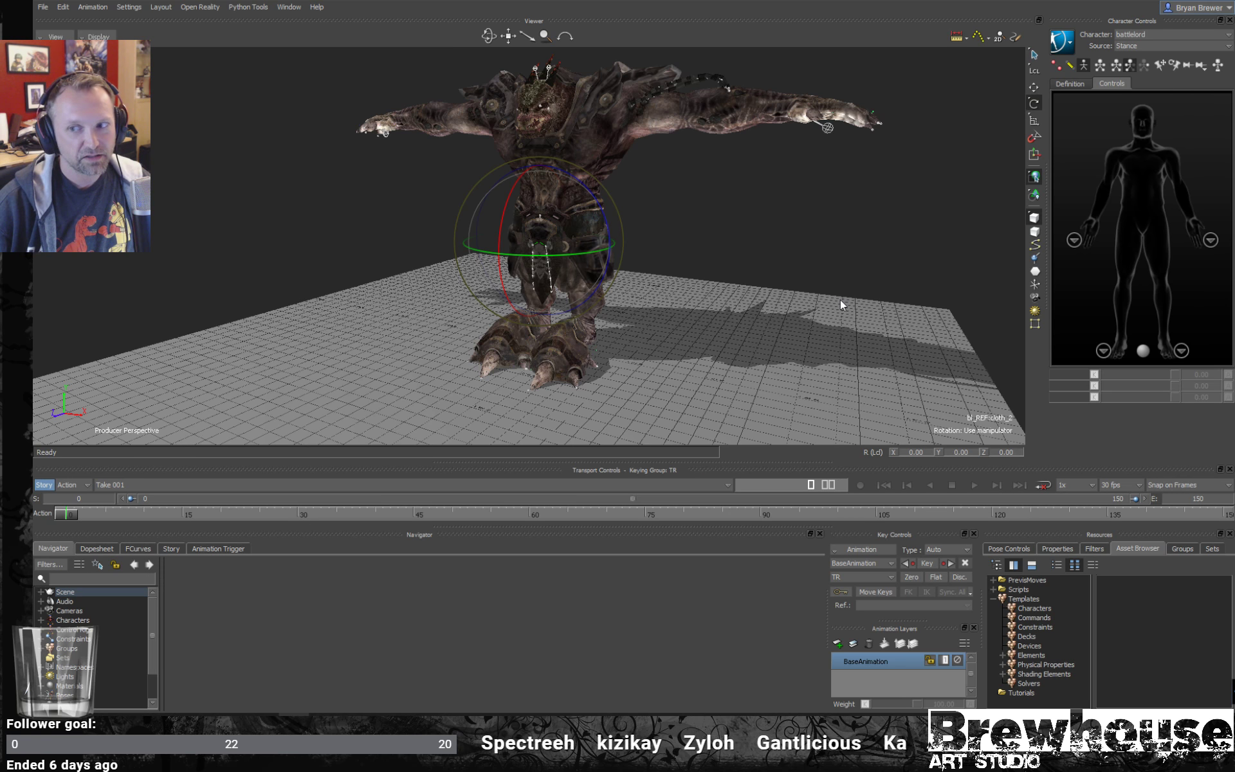
- Examine the battlelord's legs and feet in the stance T-pose from the front and side
mouse_move(835, 306)
ctrl+shift+mouse_down()
mouse_move(827, 295)
mouse_move(844, 279)
mouse_move(864, 279)
mouse_move(839, 288)
ctrl+shift+mouse_up()
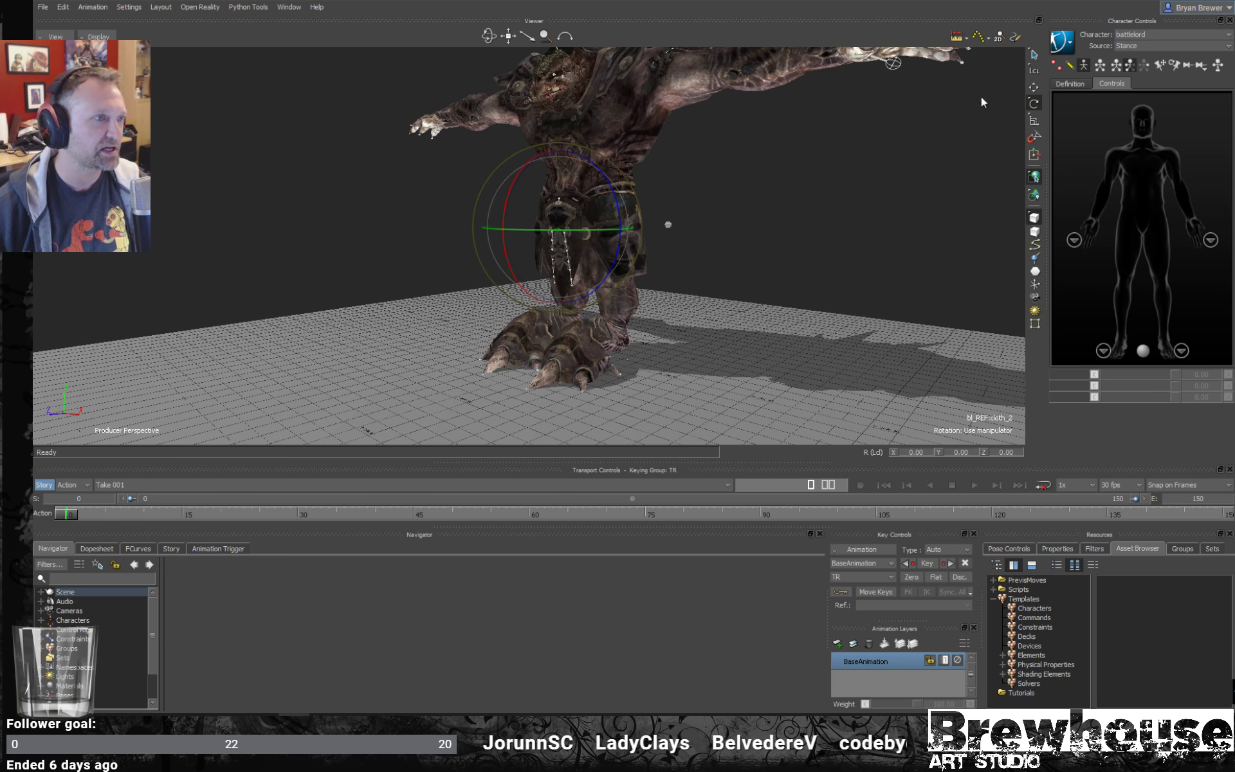
click(780, 330)
alt+drag(831, 280, 719, 260)
scroll(805, 278, down, 3)
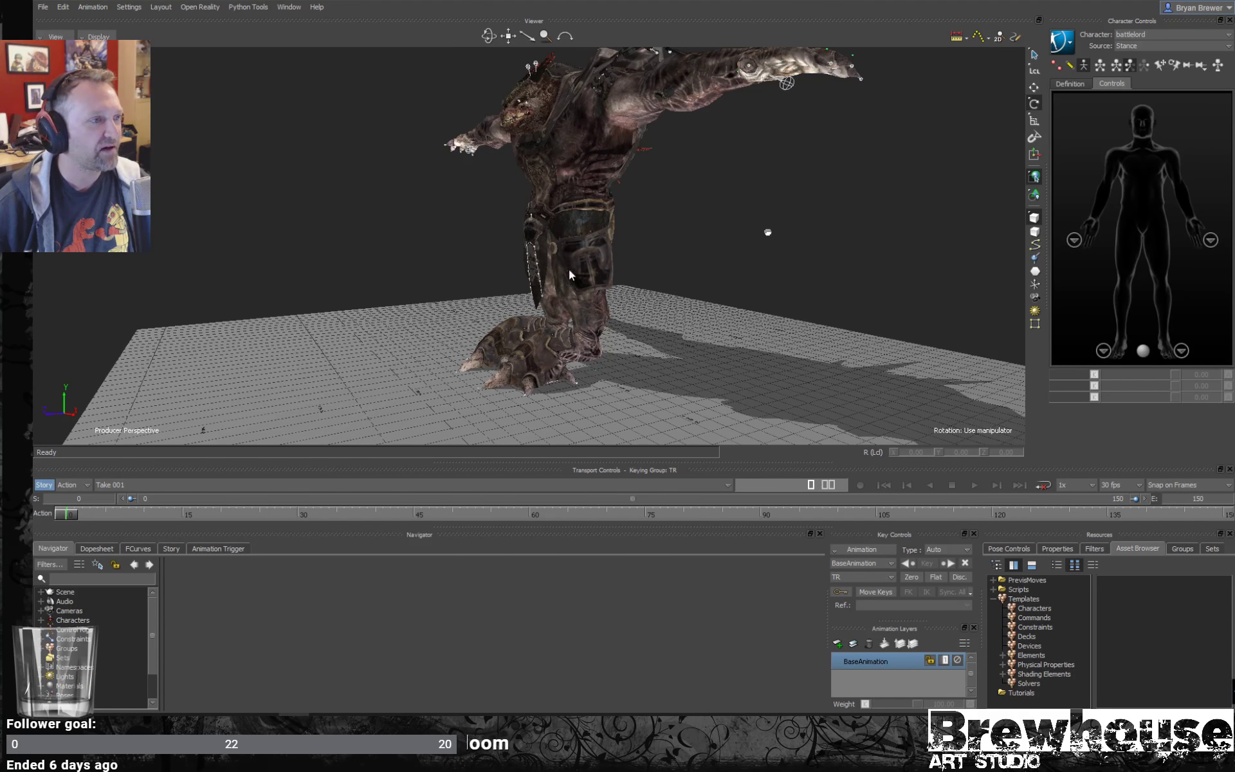
alt+drag(820, 226, 718, 233)
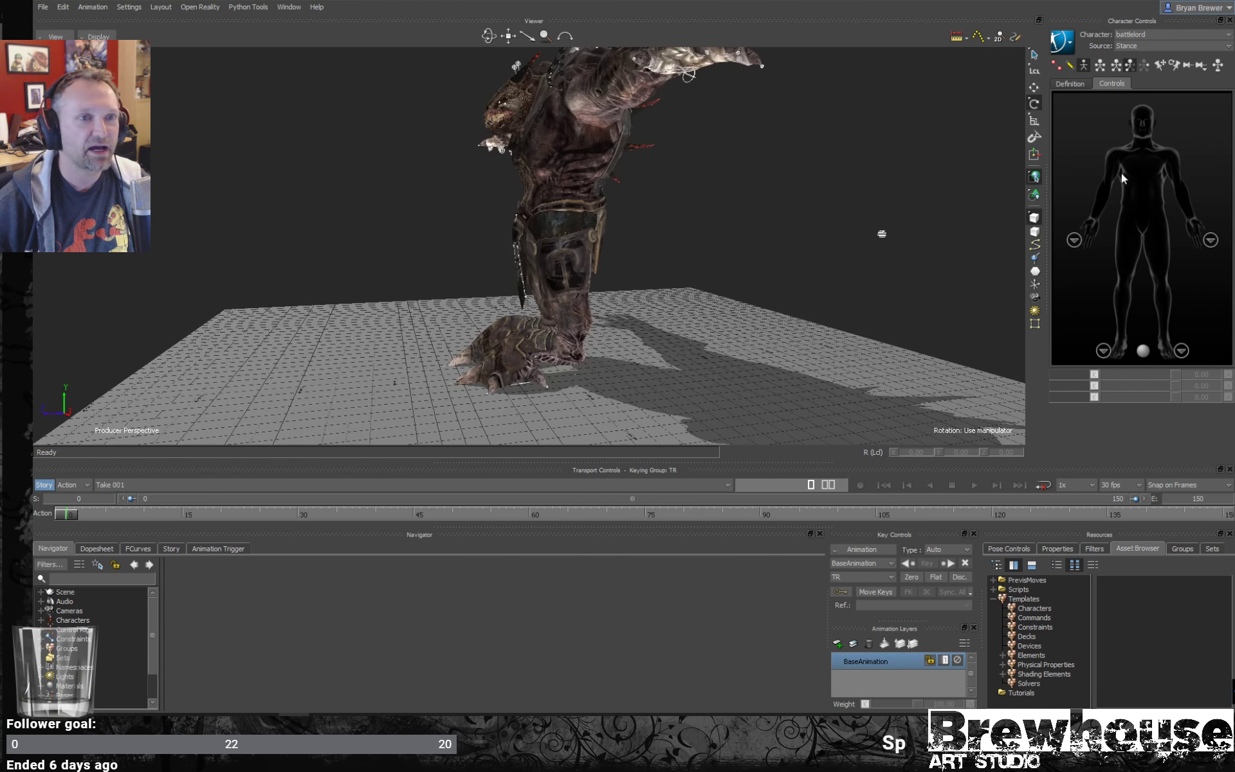
- Set the character's source to battlelord, show the right foot's controls and select its foot effector
click(1149, 47)
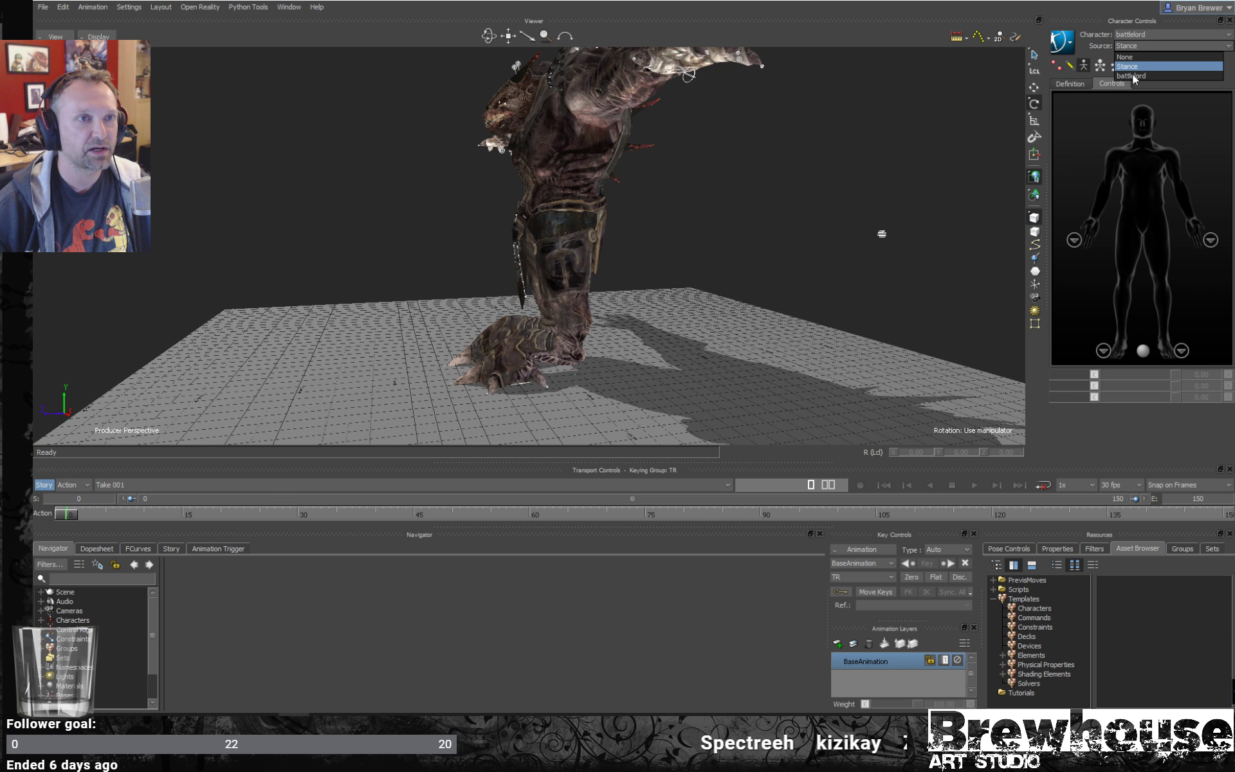
click(1131, 76)
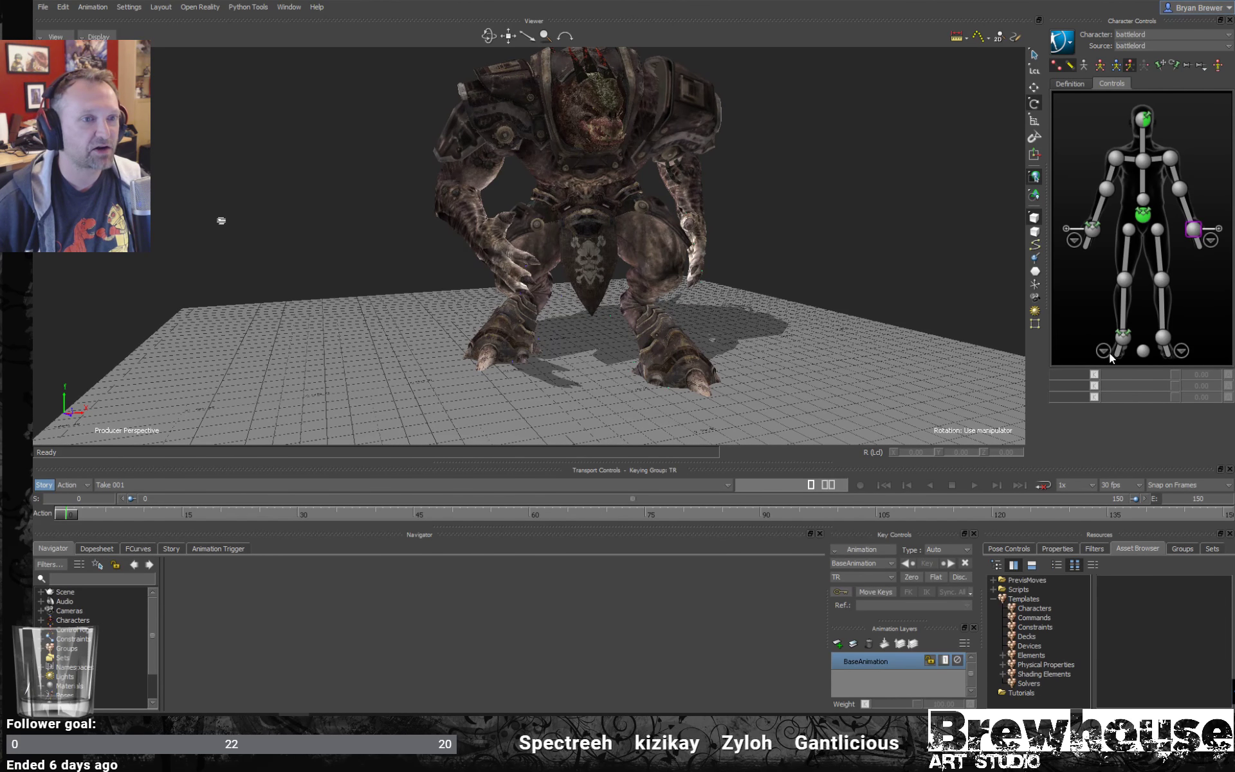
click(1106, 352)
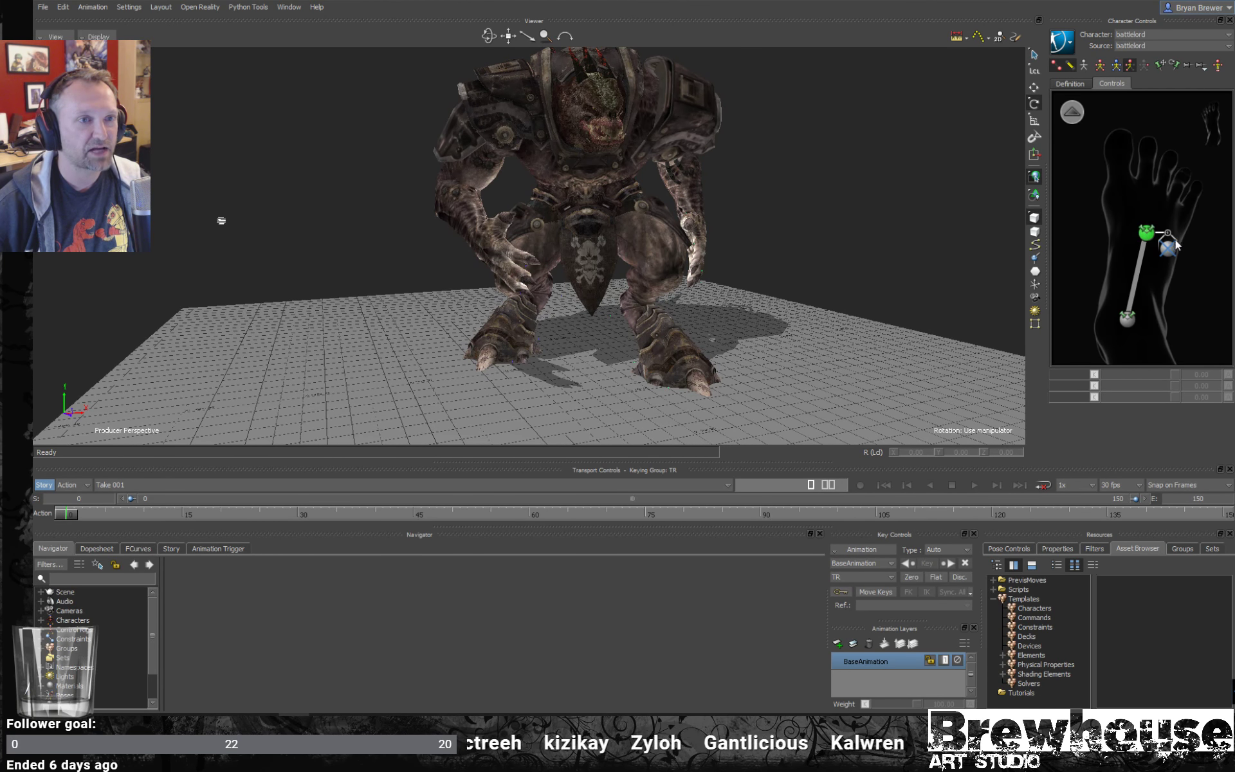
click(1146, 232)
- Show the control rig over the model in X-Ray display and select the left ankle effector for translation
ctrl+shift+drag(699, 325, 791, 244)
key(ctrl+a)
key(ctrl+a)
key(ctrl+a)
click(884, 220)
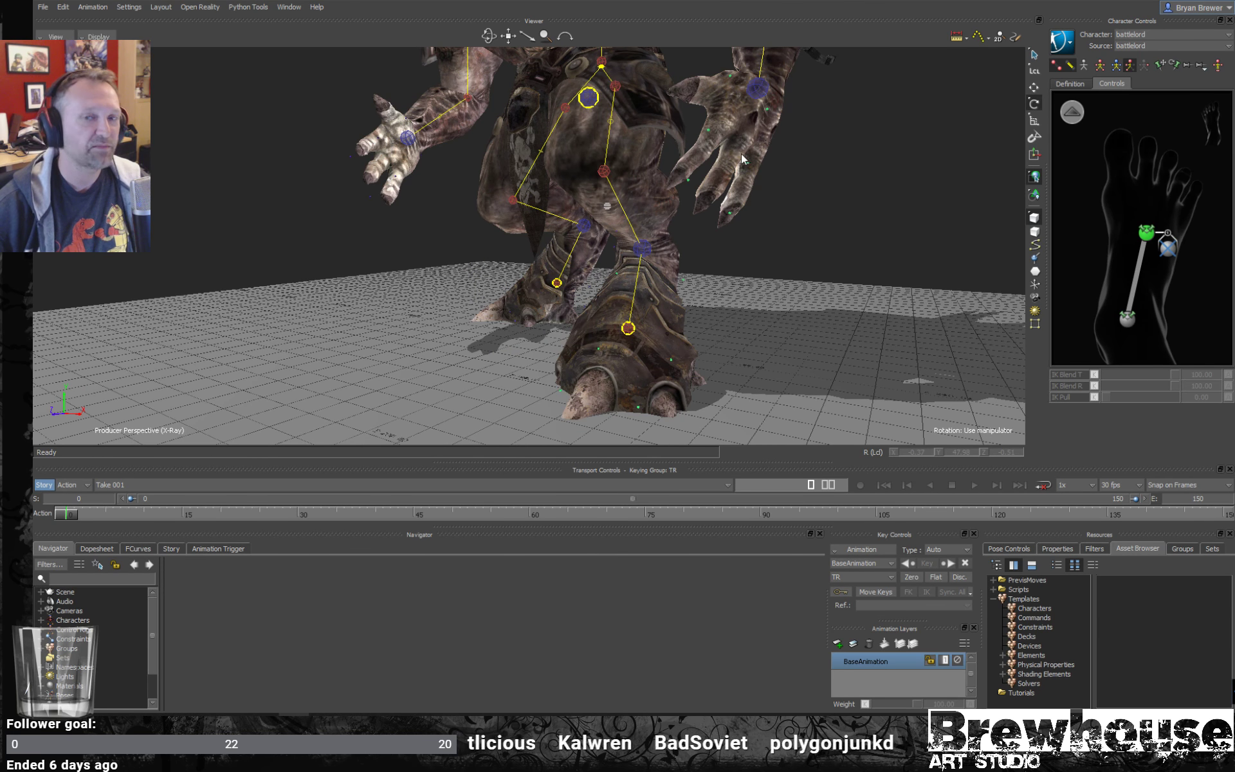
click(646, 250)
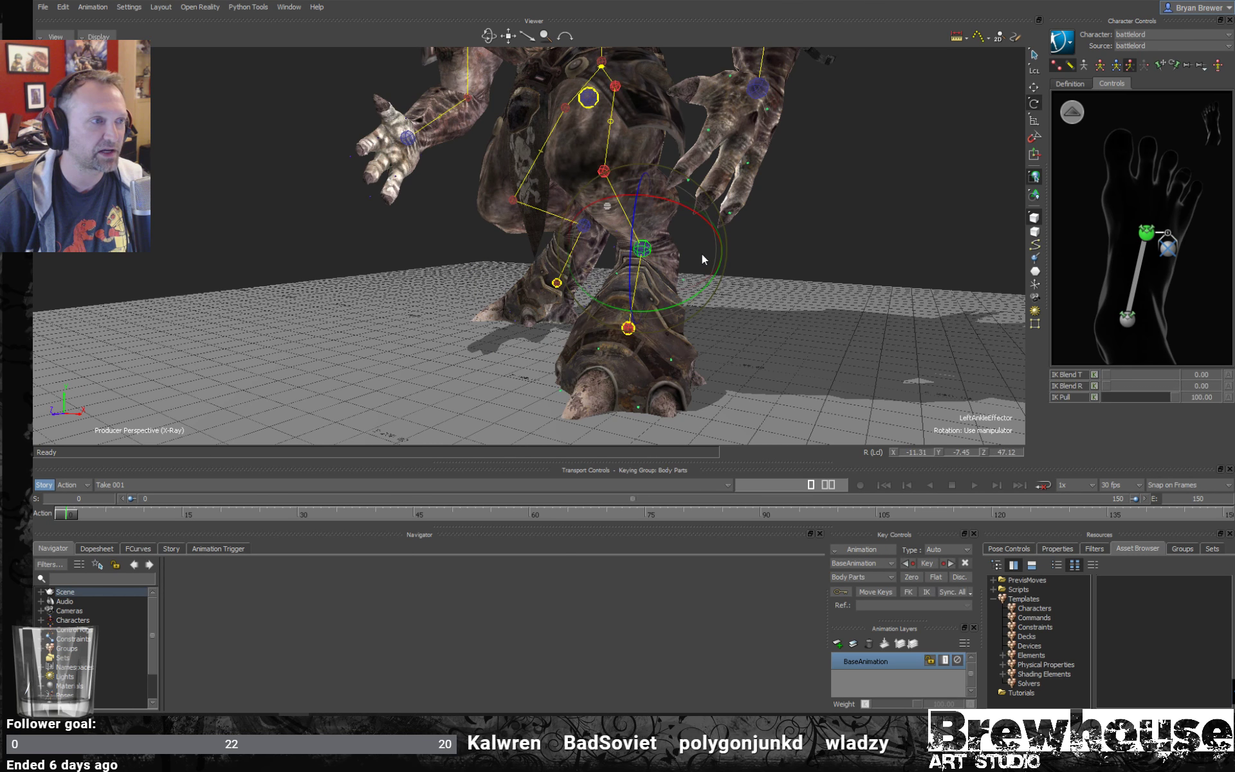
key(t)
ctrl+shift+drag(749, 248, 763, 220)
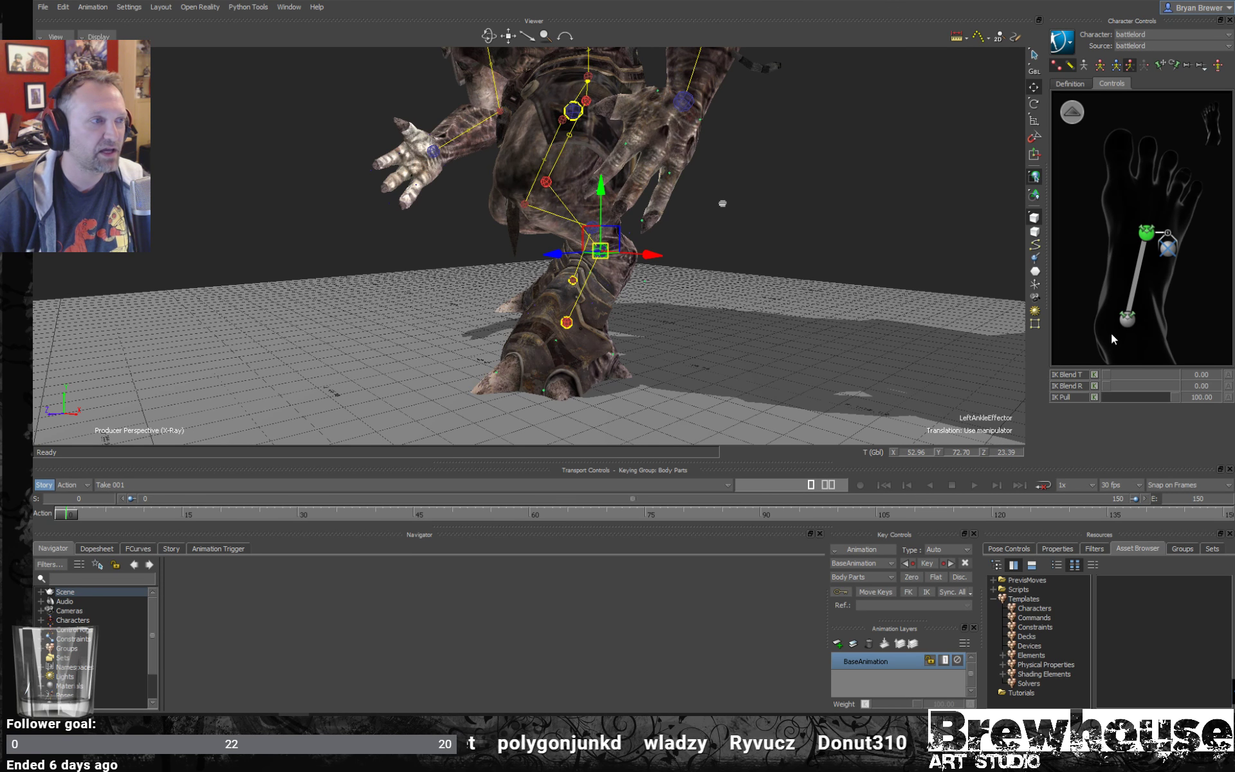
- Compare the right foot and ankle effectors in the rig, and set the viewer to Models only
click(1148, 233)
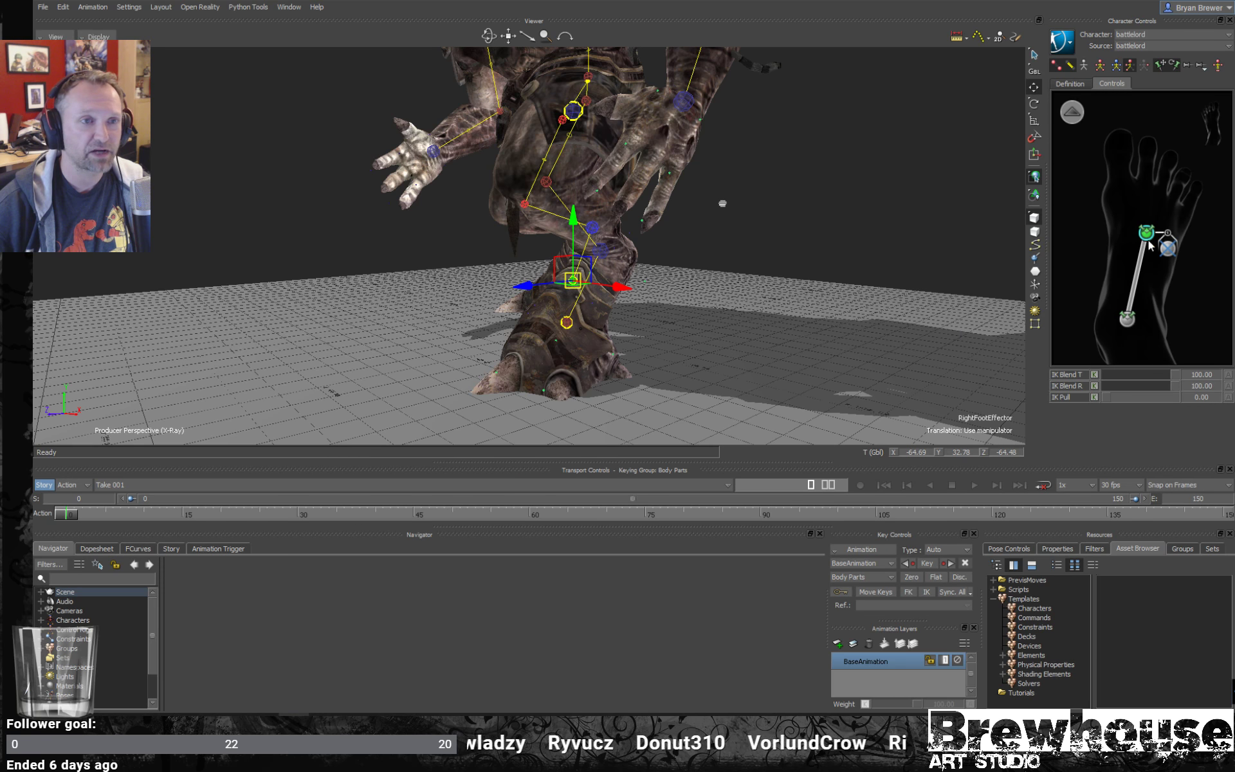
click(1129, 318)
click(1149, 234)
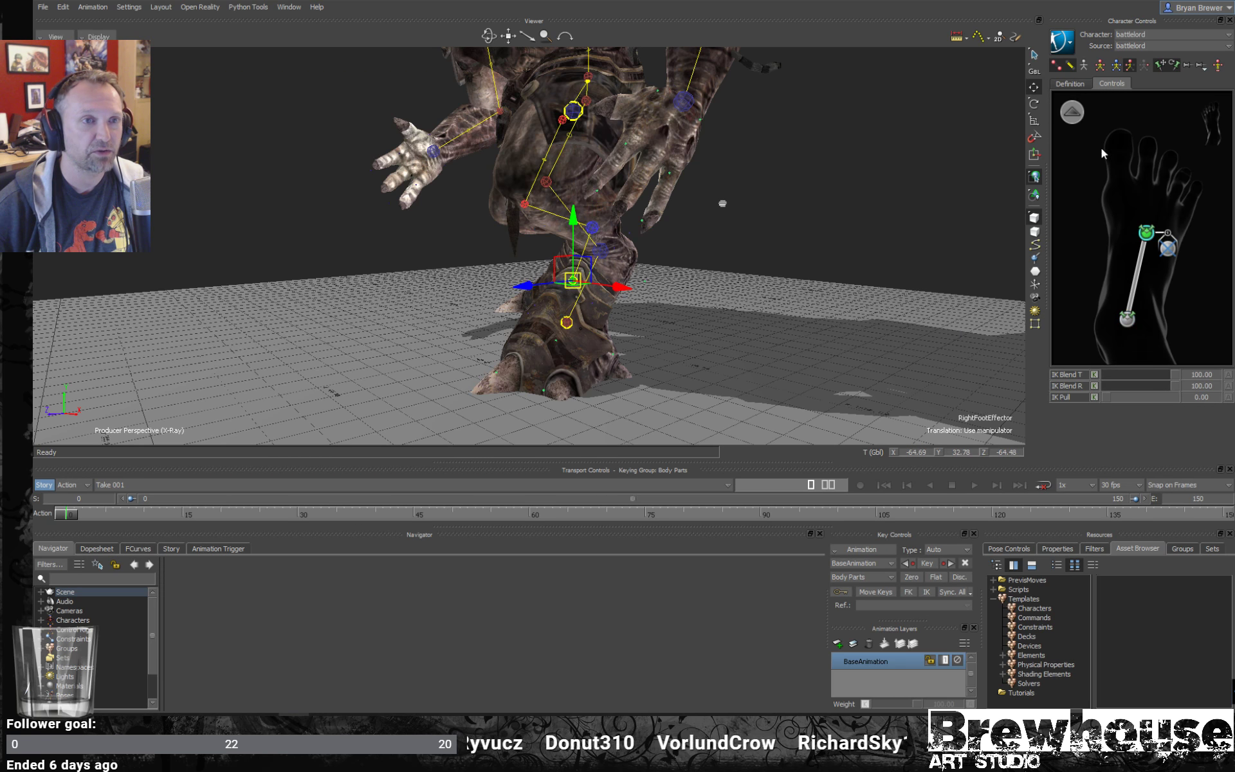
click(1127, 320)
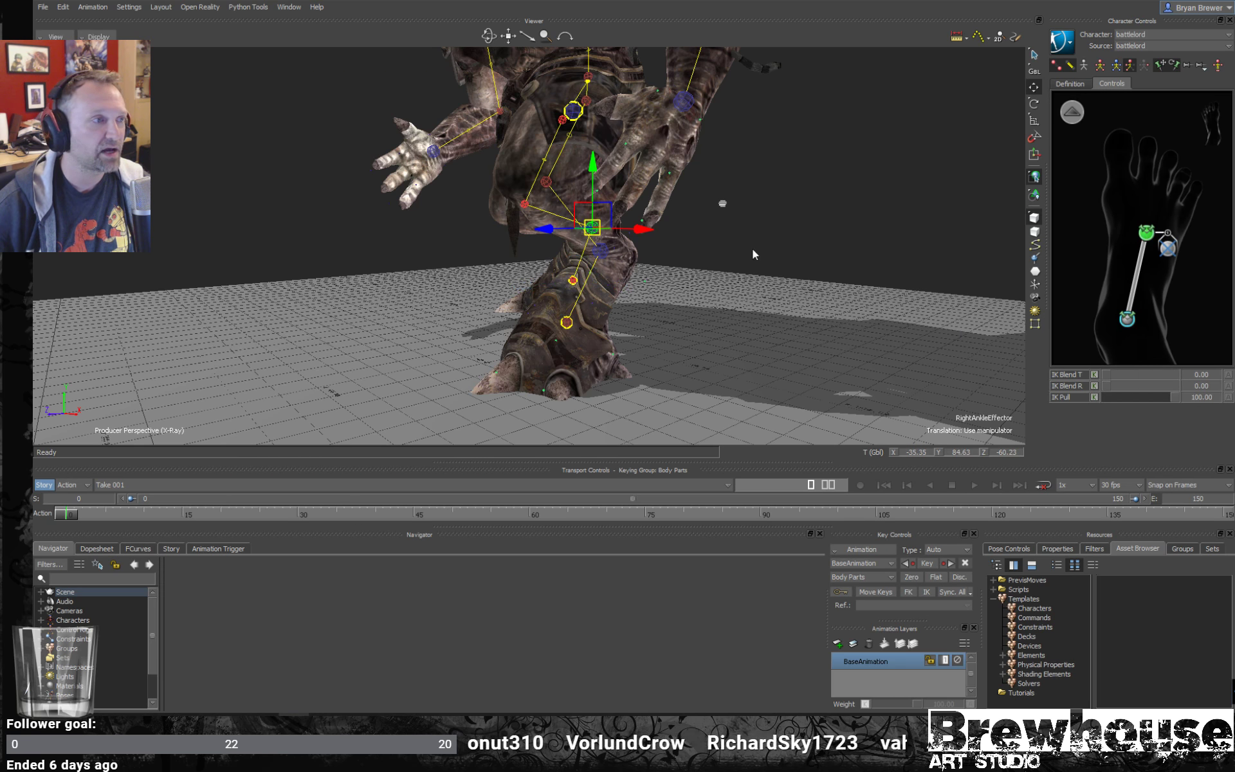
alt+drag(669, 252, 717, 252)
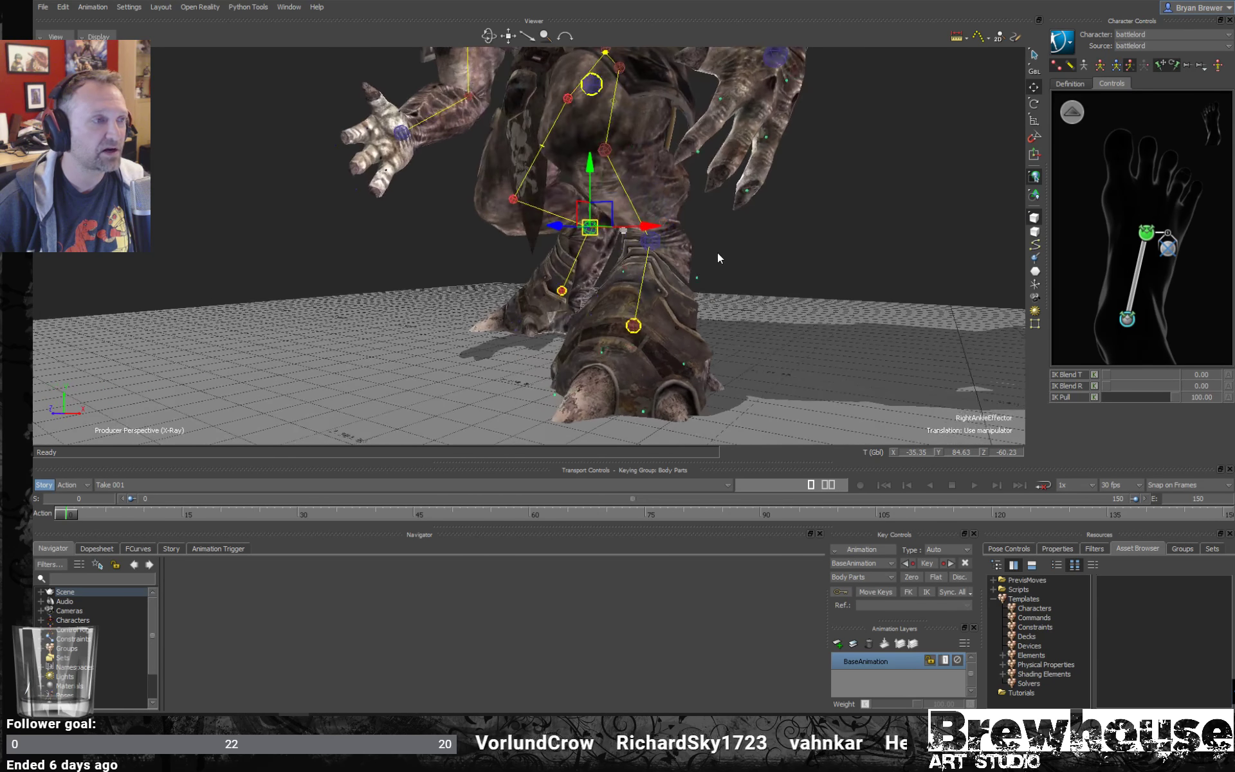
key(ctrl+a)
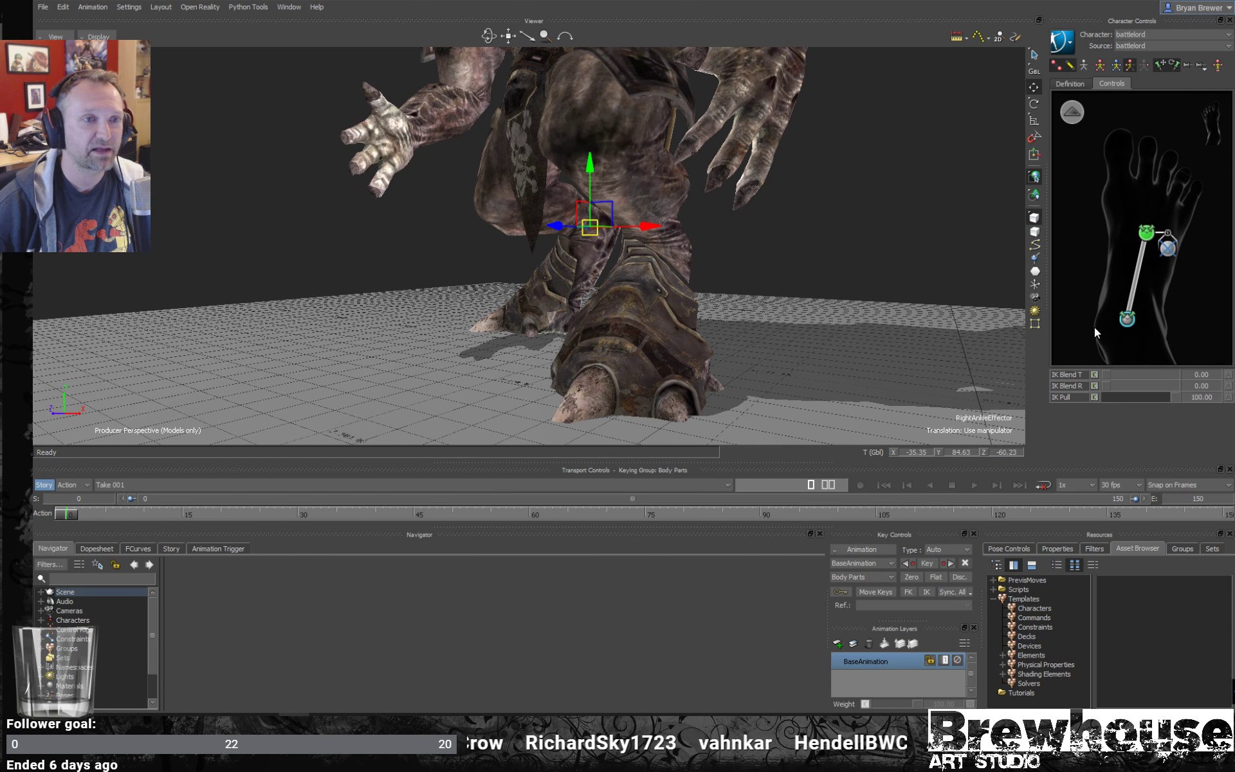
- Try raising the right ankle effector from behind the leg, and undo the move
click(1130, 324)
click(1128, 319)
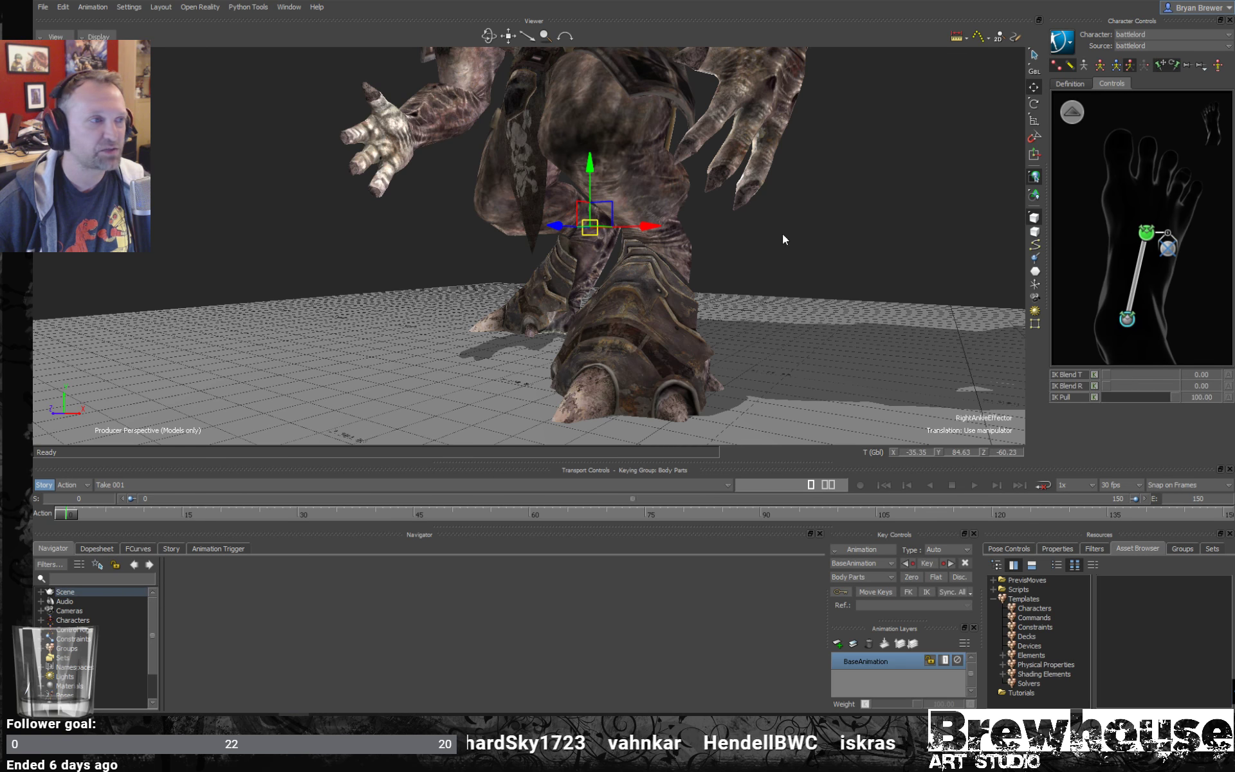
alt+drag(716, 232, 673, 223)
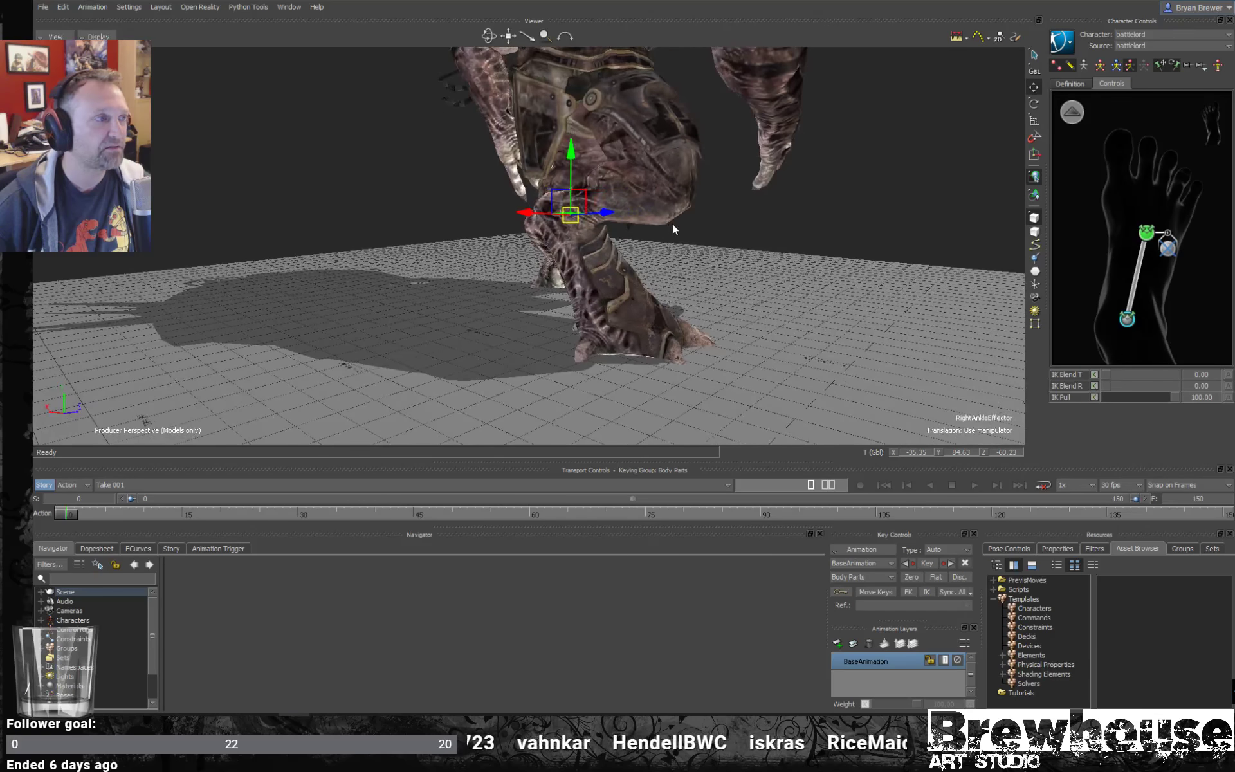
drag(584, 198, 576, 167)
key(ctrl+z)
- Try a higher IK Pull on the right foot effector, about 29.73, and test moving the right ankle effector
mouse_move(707, 243)
alt+mouse_down()
mouse_move(631, 263)
mouse_move(719, 239)
alt+mouse_up()
click(1146, 230)
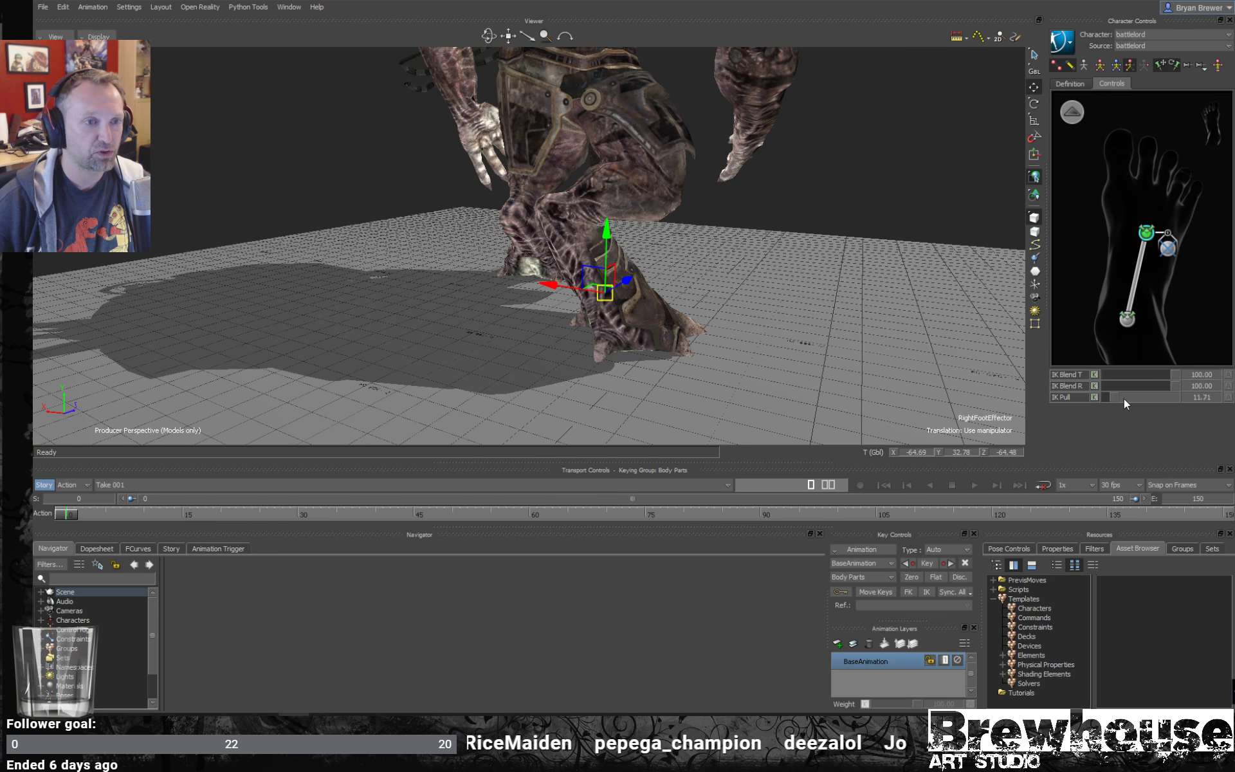
click(1129, 321)
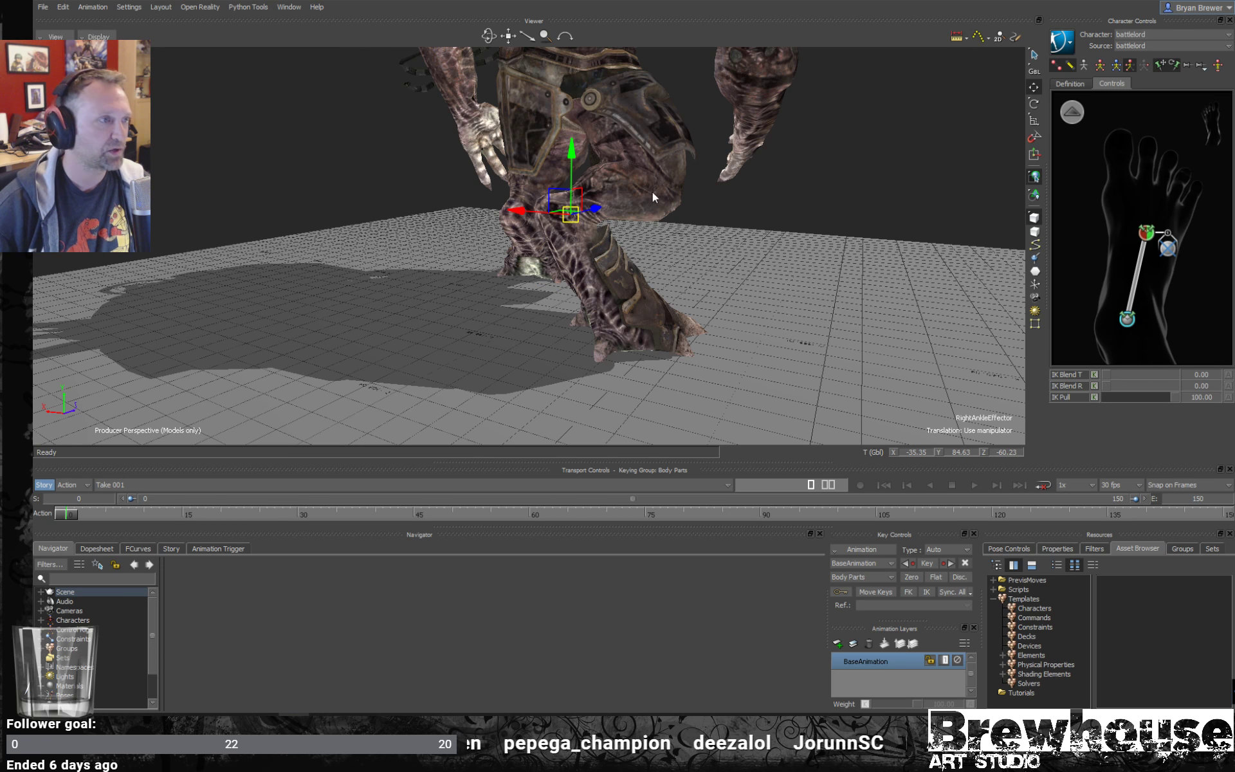
drag(577, 173, 605, 157)
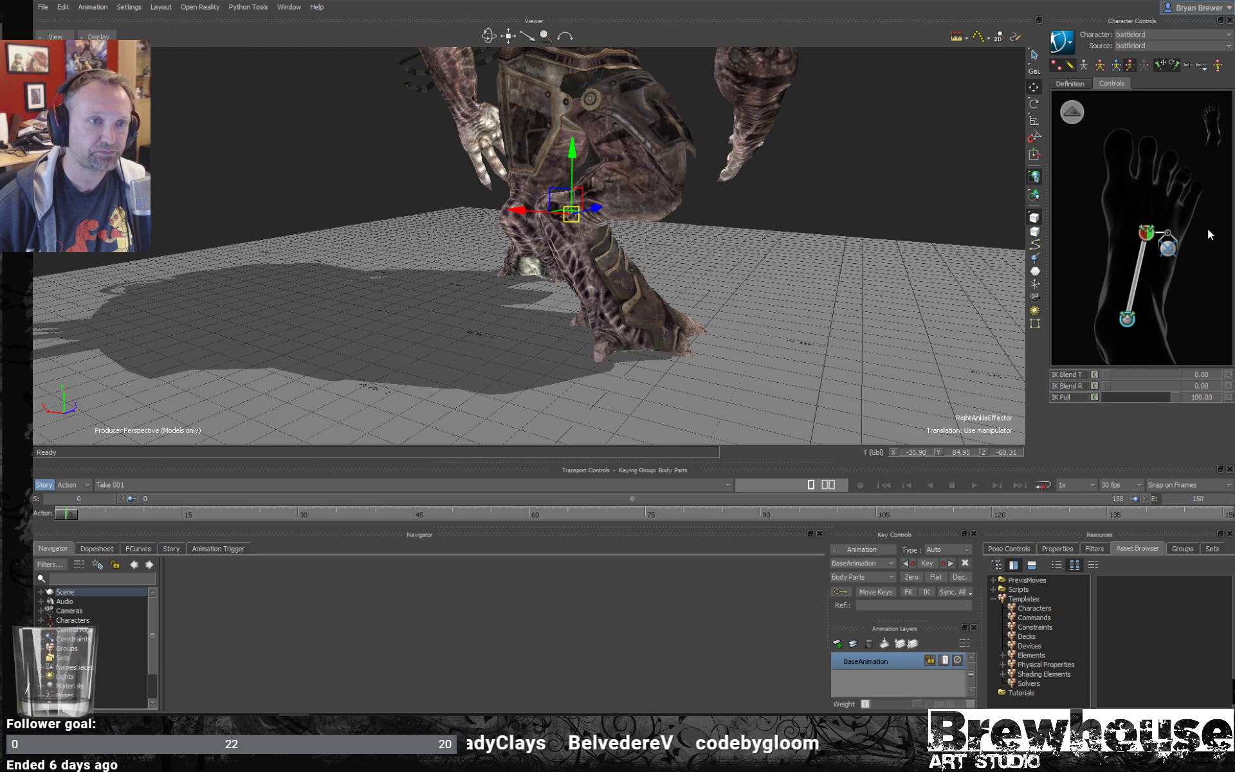
click(1146, 232)
drag(1171, 397, 1108, 396)
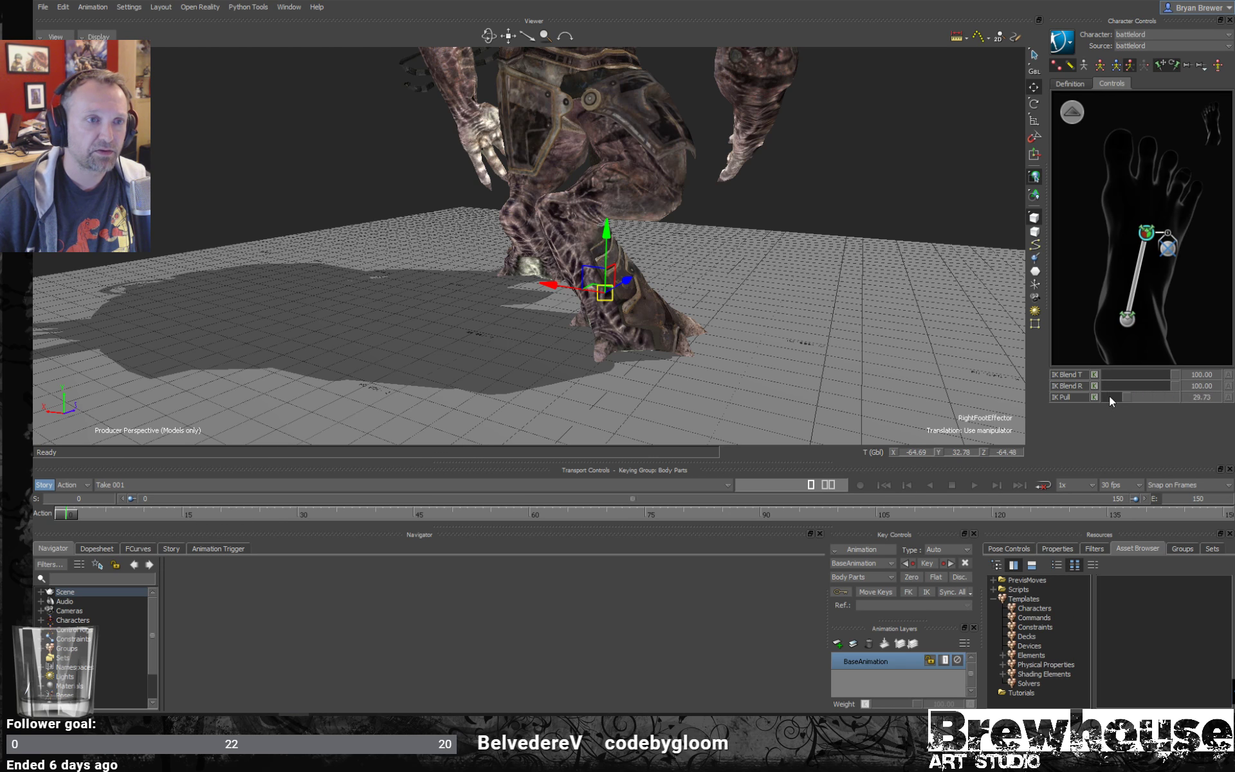
click(1117, 320)
- Return to the full-body controls and move the hips effector backward along the Z axis
ctrl+shift+drag(791, 216, 561, 207)
shift+drag(666, 171, 773, 205)
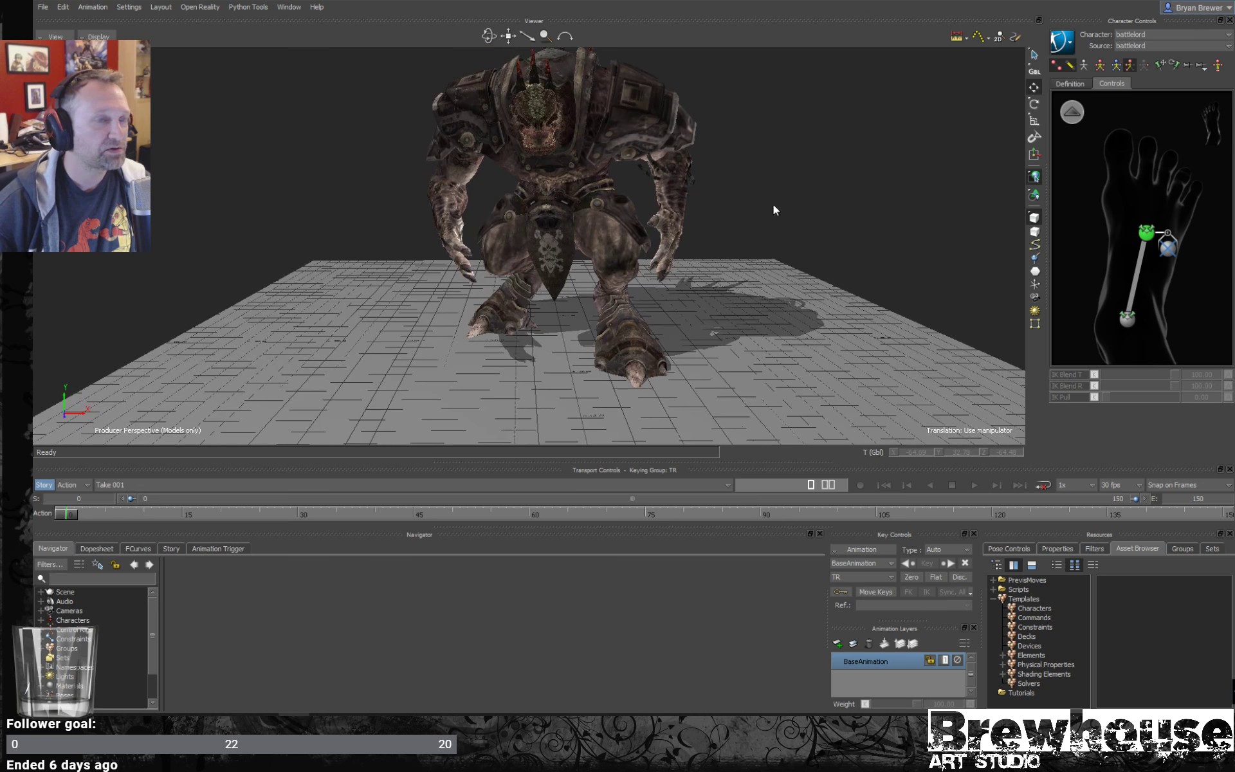
ctrl+shift+drag(851, 206, 837, 238)
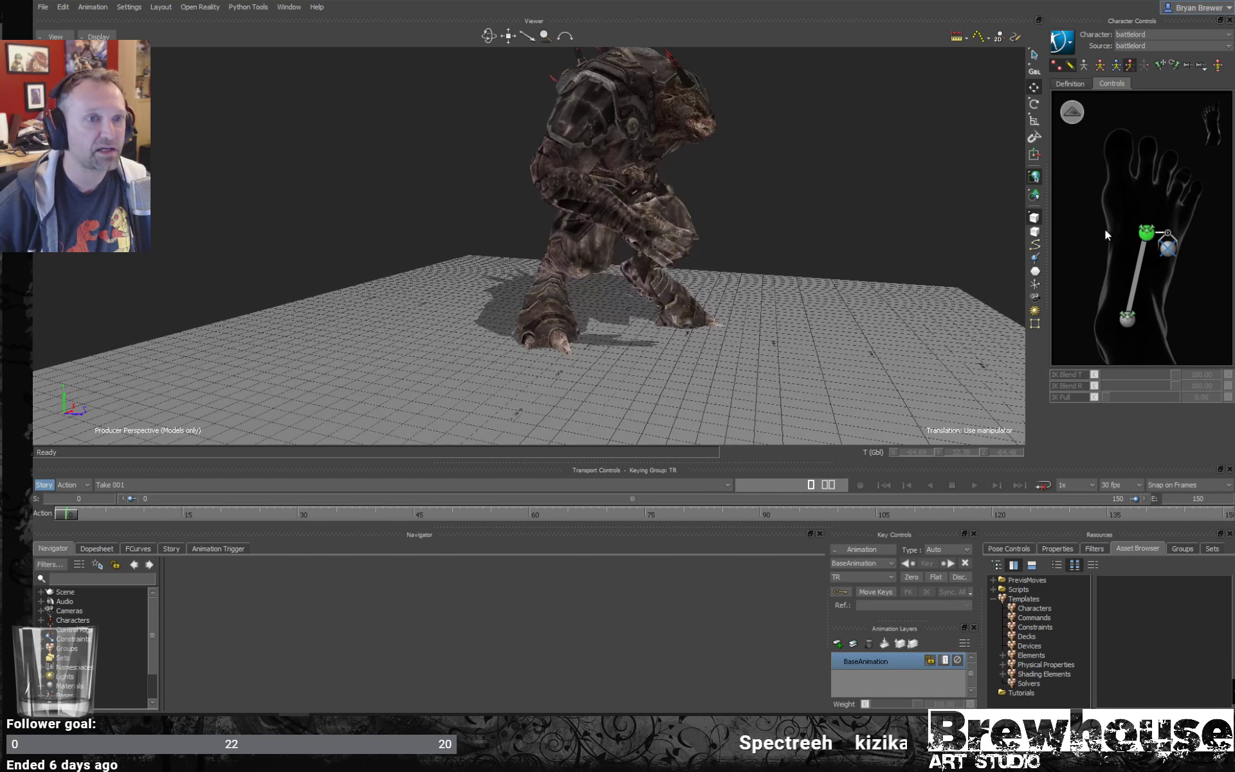
click(1072, 112)
click(1146, 219)
ctrl+shift+drag(649, 197, 623, 201)
ctrl+shift+drag(629, 293, 916, 271)
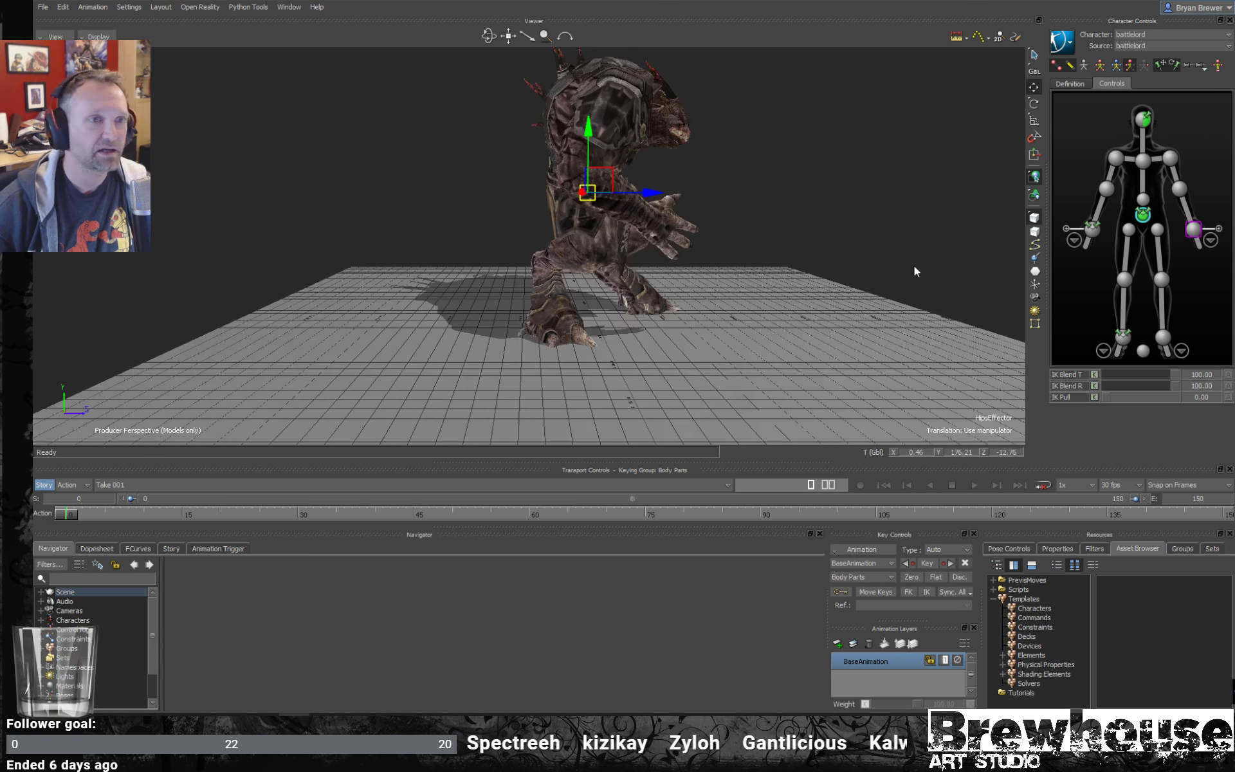
- Try moving the right foot effector up and forward in local space, and undo the move
click(1109, 350)
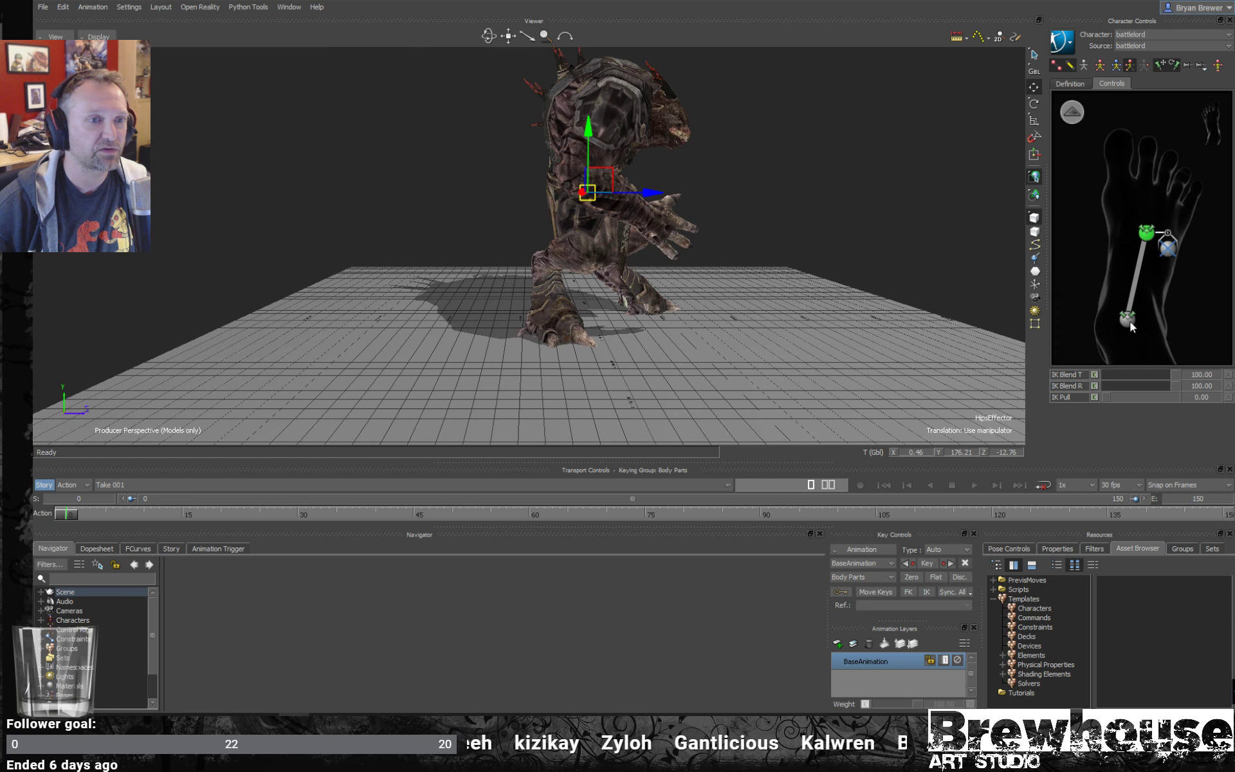
click(1141, 231)
scroll(721, 305, up, 3)
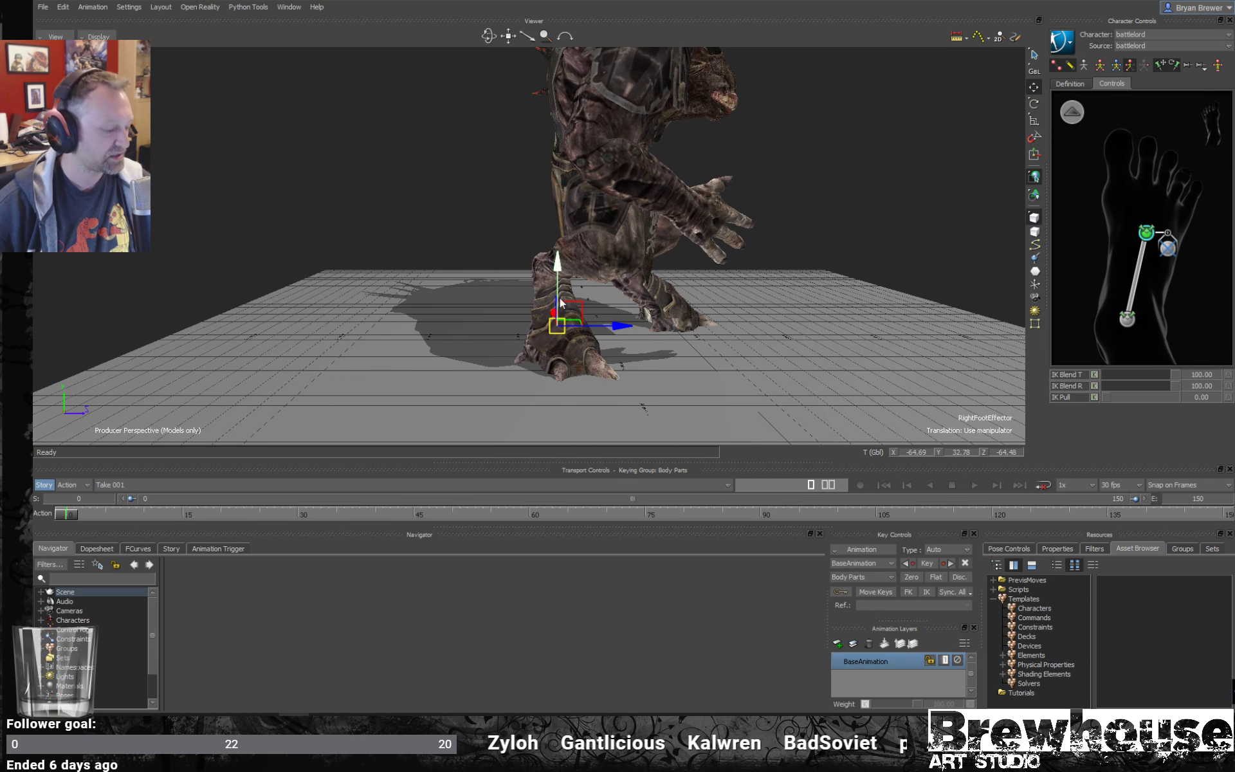
drag(575, 353, 593, 353)
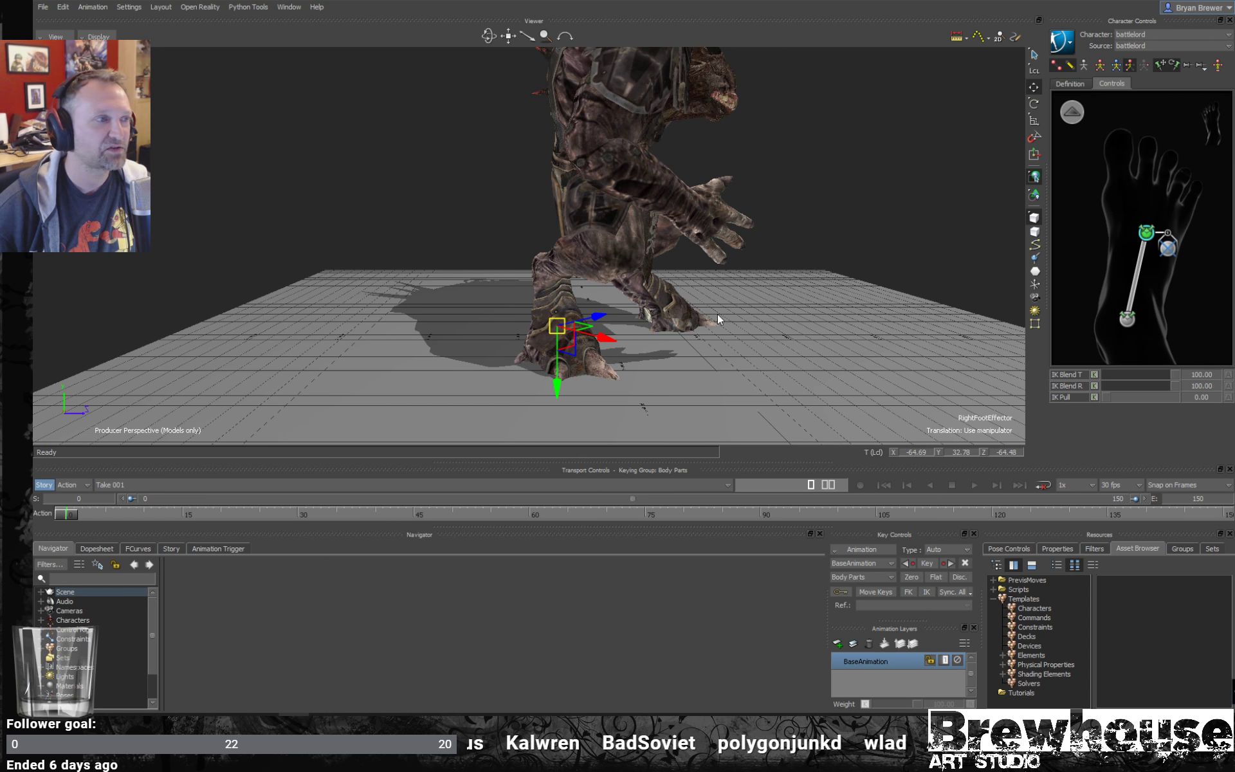
alt+drag(718, 319, 722, 337)
drag(585, 353, 592, 340)
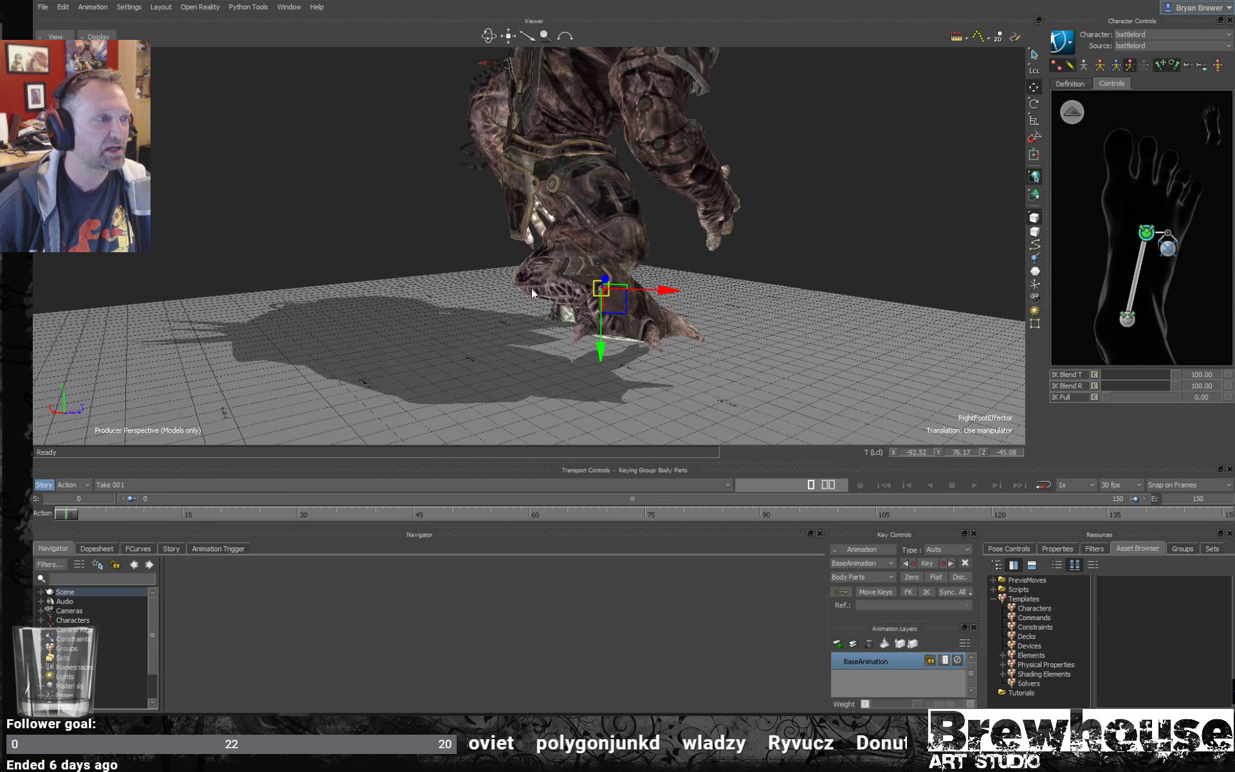
key(ctrl+z)
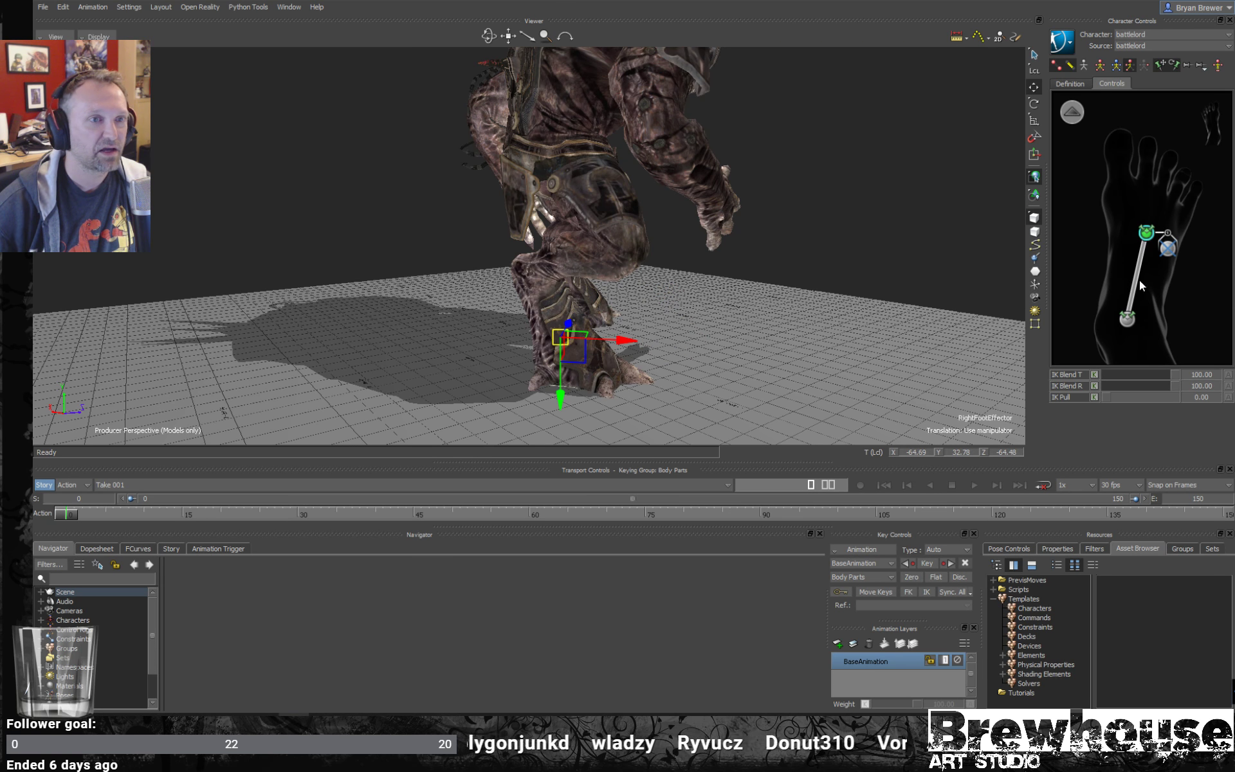
- Unpin the right ankle effector and test it by moving the right foot up and forward, undoing that foot move
click(1133, 318)
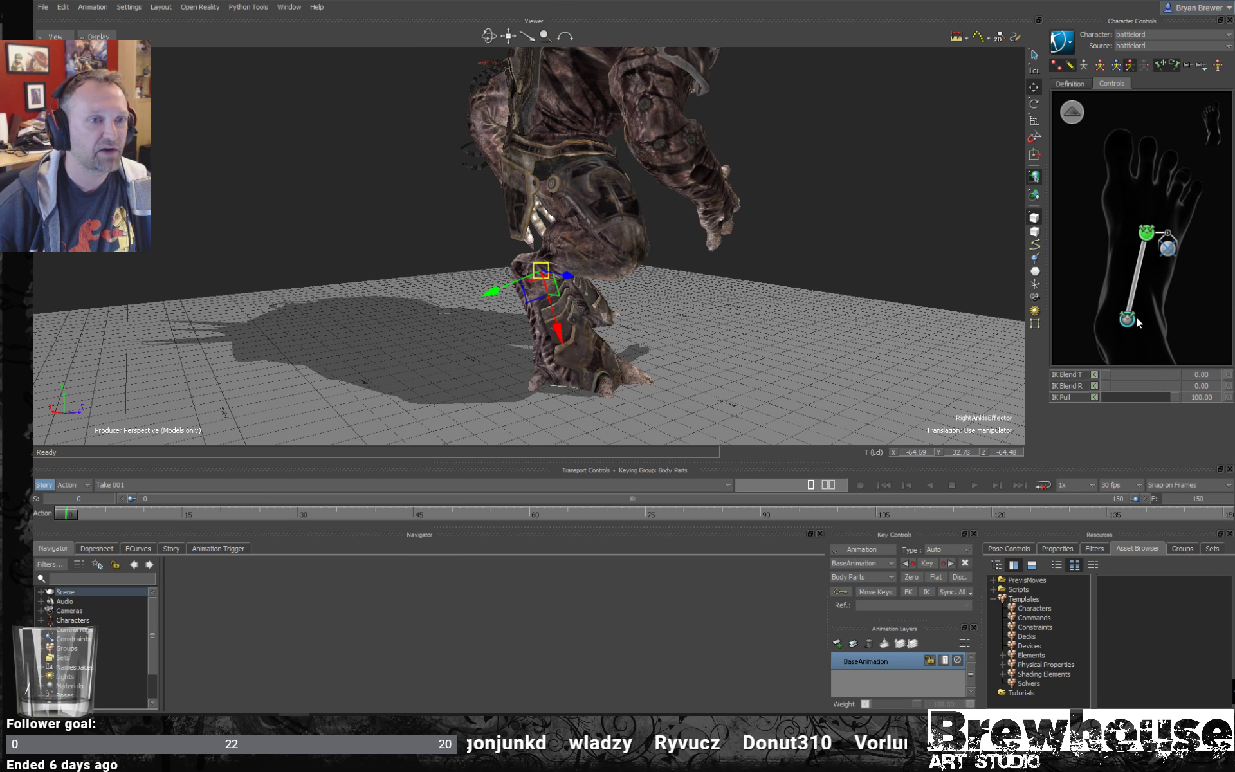
click(1174, 65)
click(1147, 232)
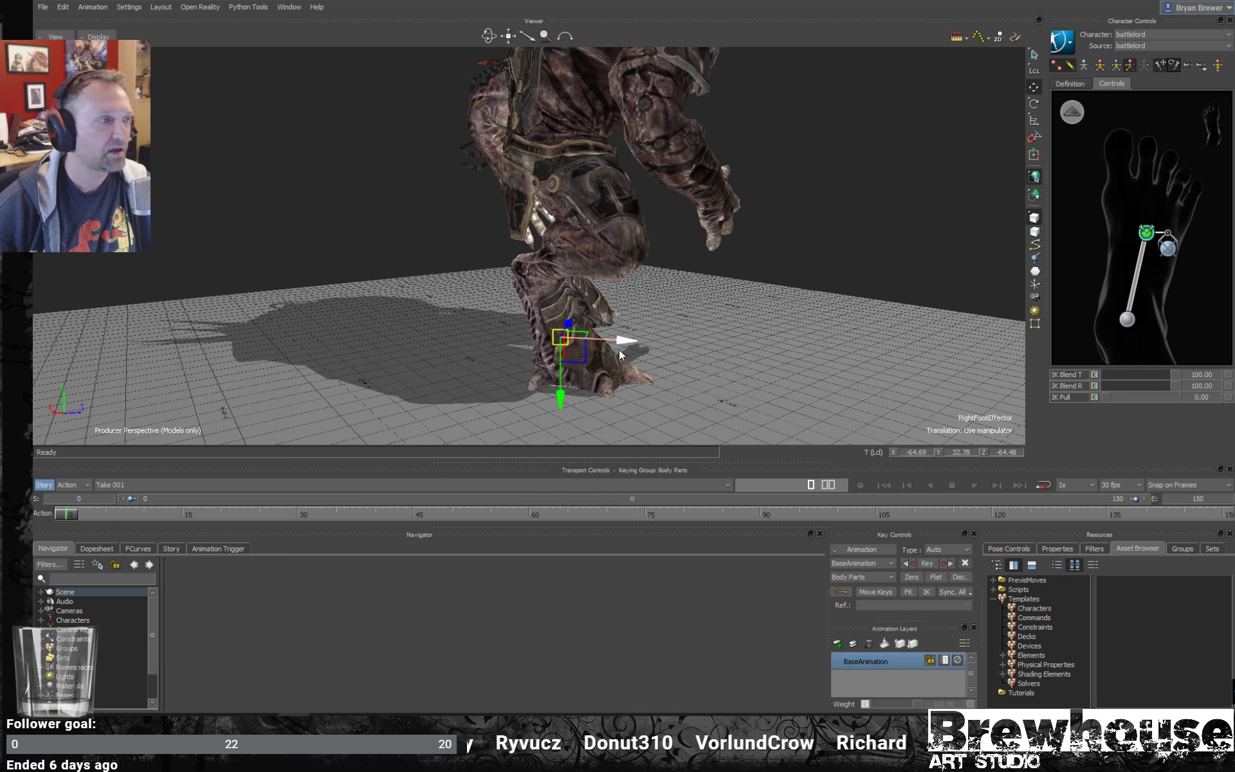
drag(585, 363, 633, 319)
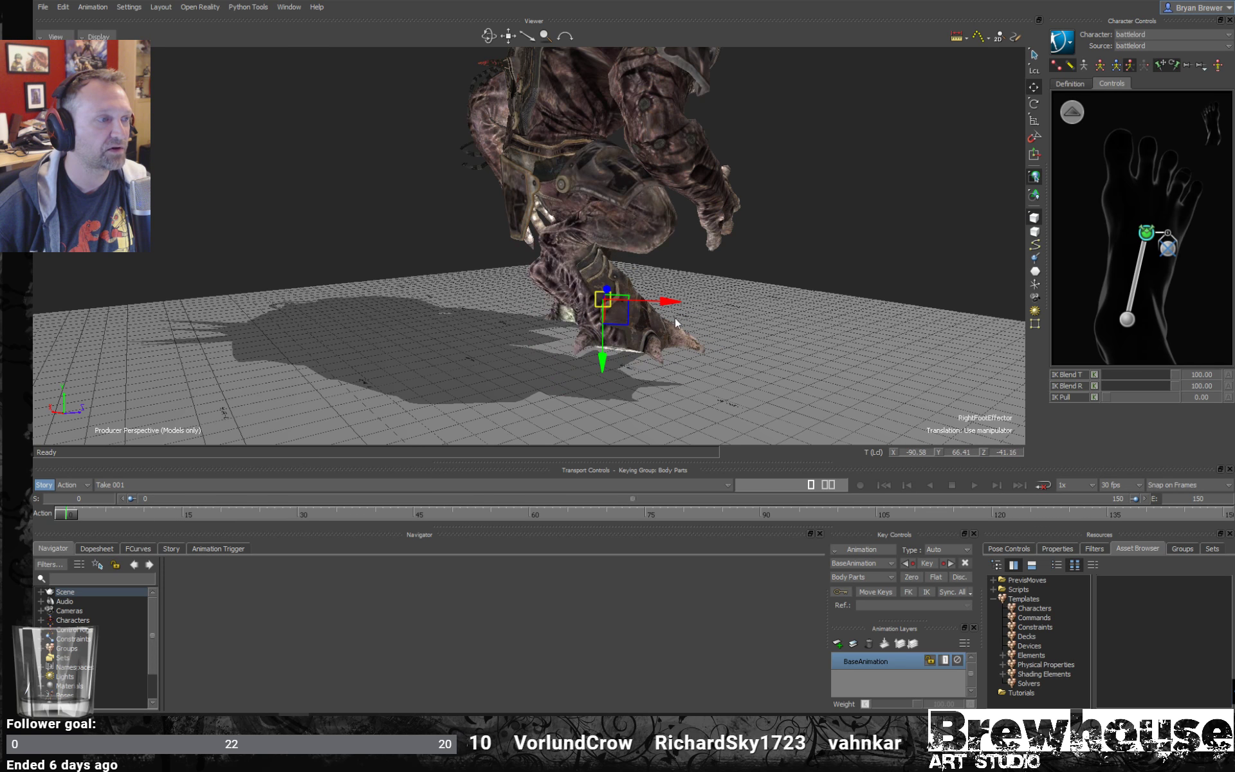
key(ctrl+z)
- Try moving the unpinned right ankle effector backward and down, and undo the move
click(1127, 319)
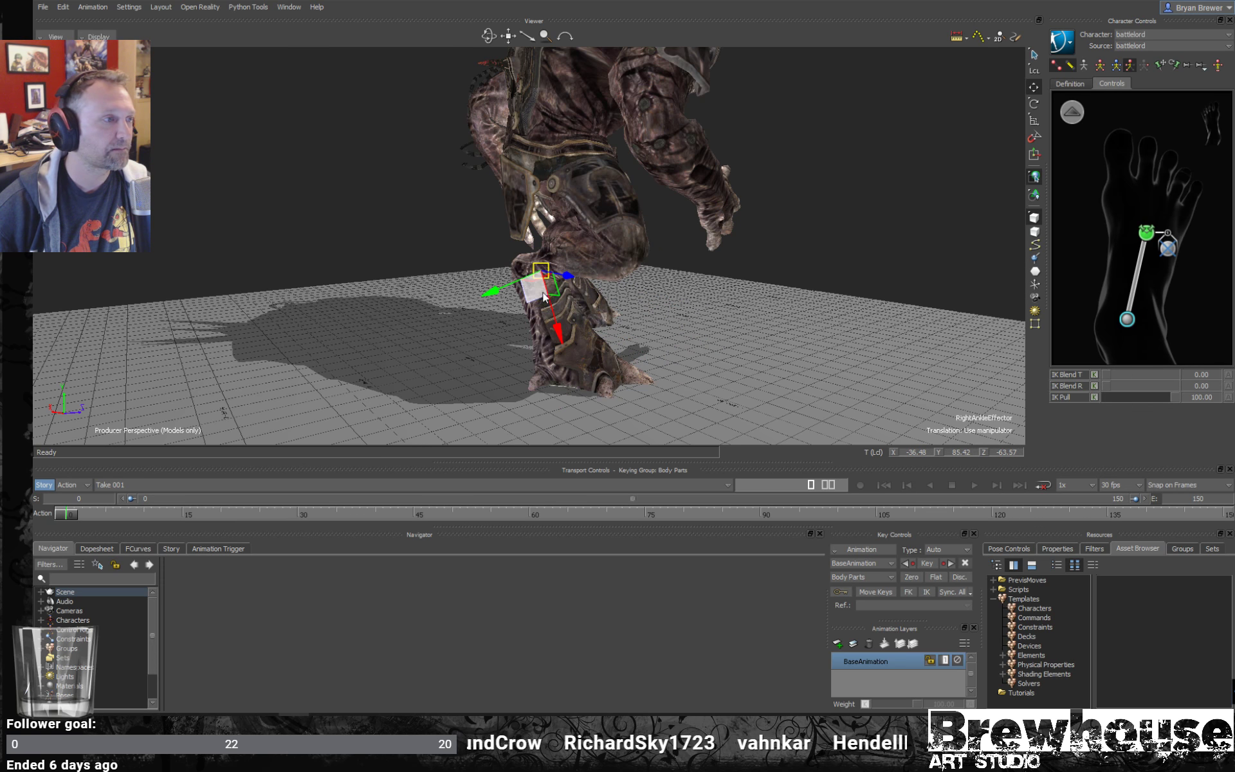
drag(544, 297, 574, 298)
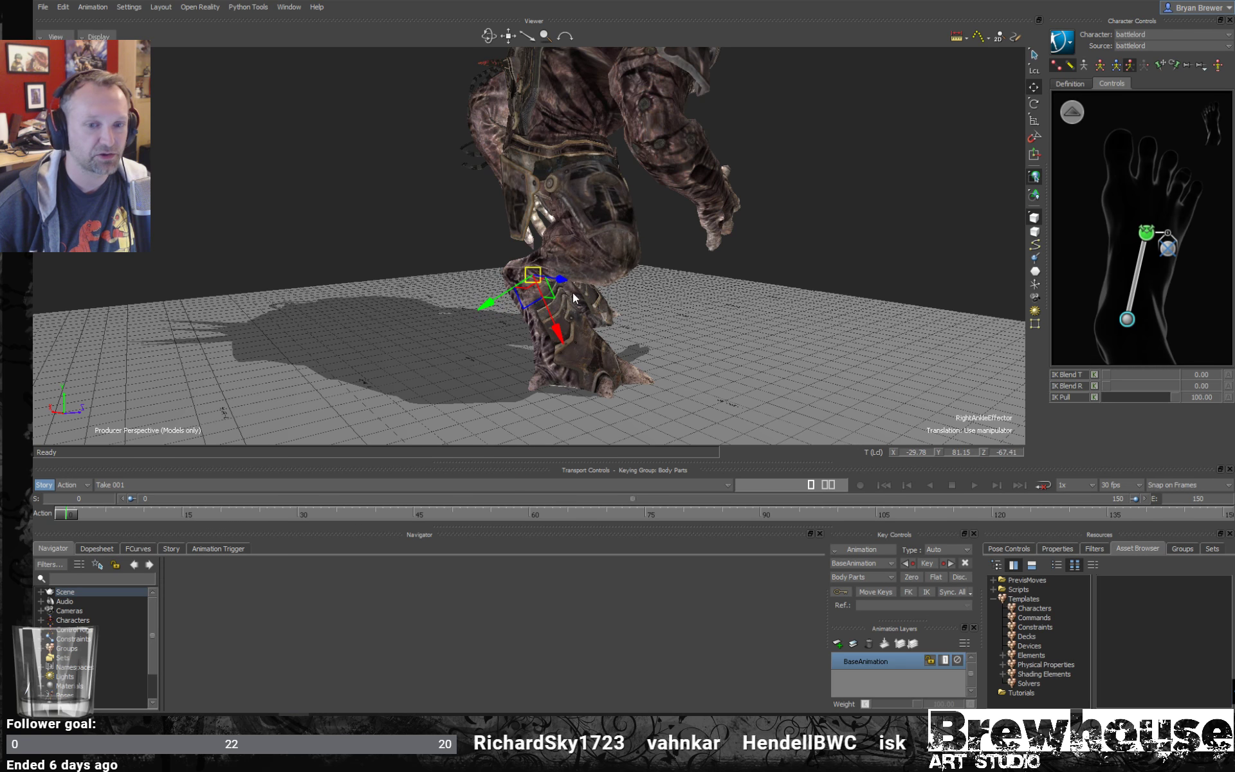
key(ctrl+z)
- View the battlelord from the front and scrub the timeline to frame 36
alt+drag(726, 235, 700, 363)
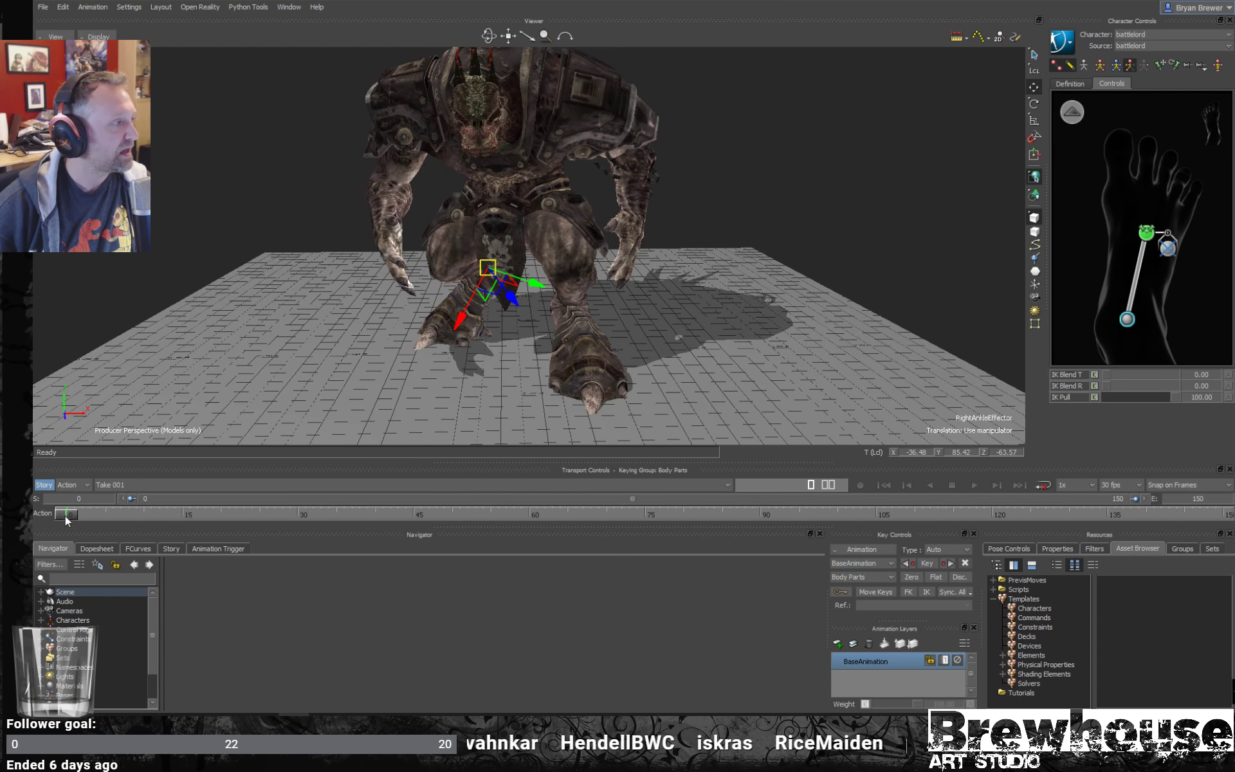
drag(65, 514, 305, 514)
drag(843, 508, 349, 446)
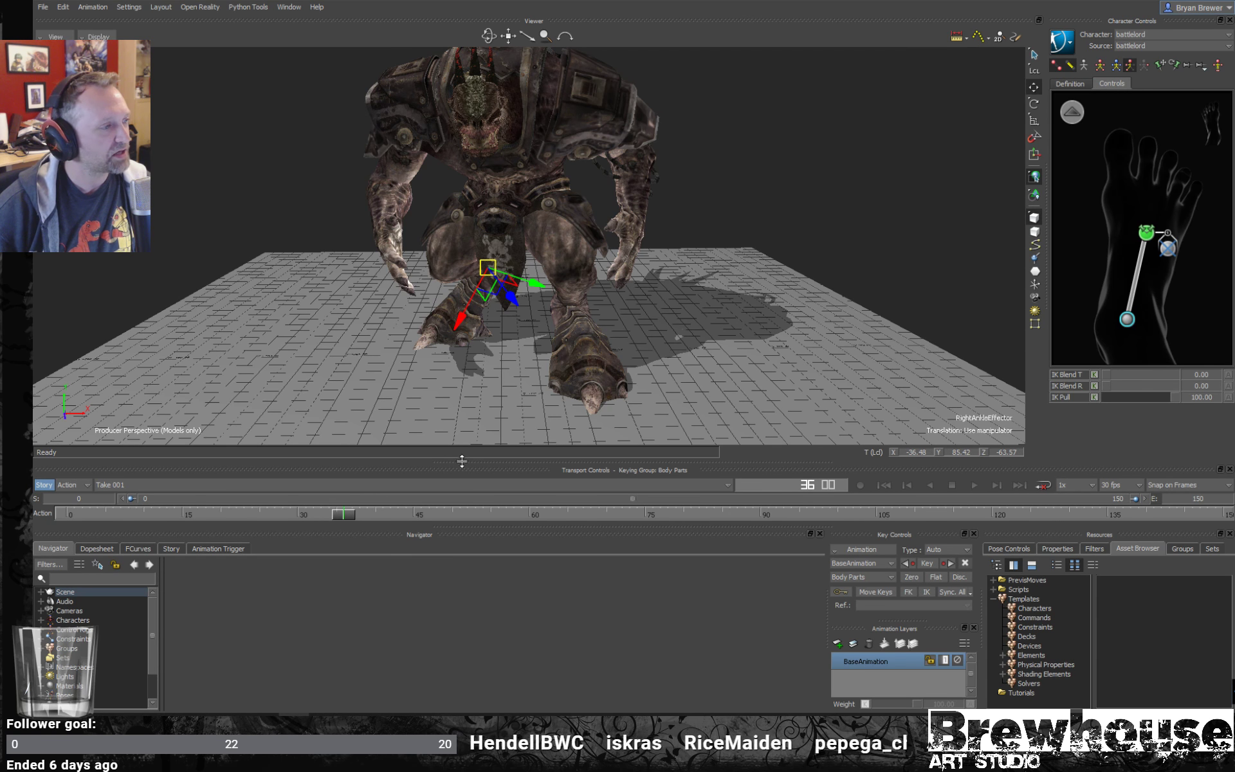
- Scrub the timeline to frame 12 and view the battlelord with the right ankle effector deselected
drag(345, 517, 158, 514)
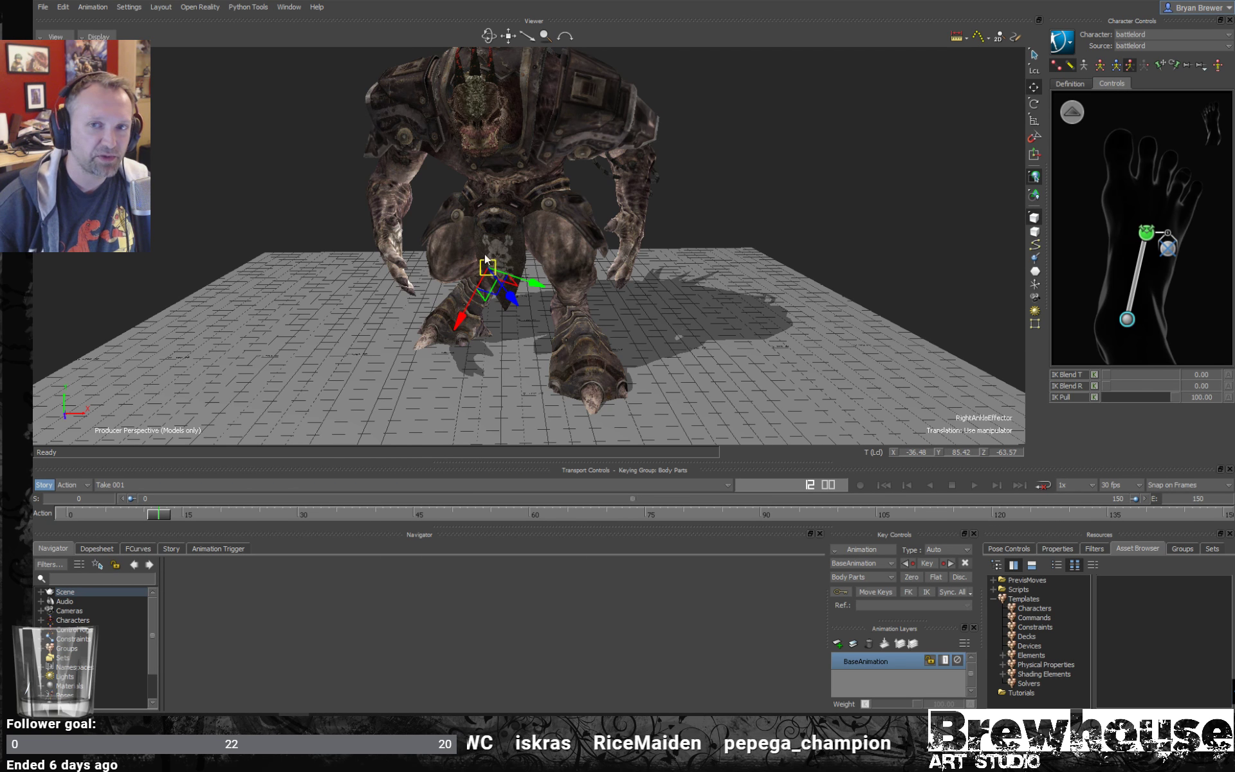
click(738, 186)
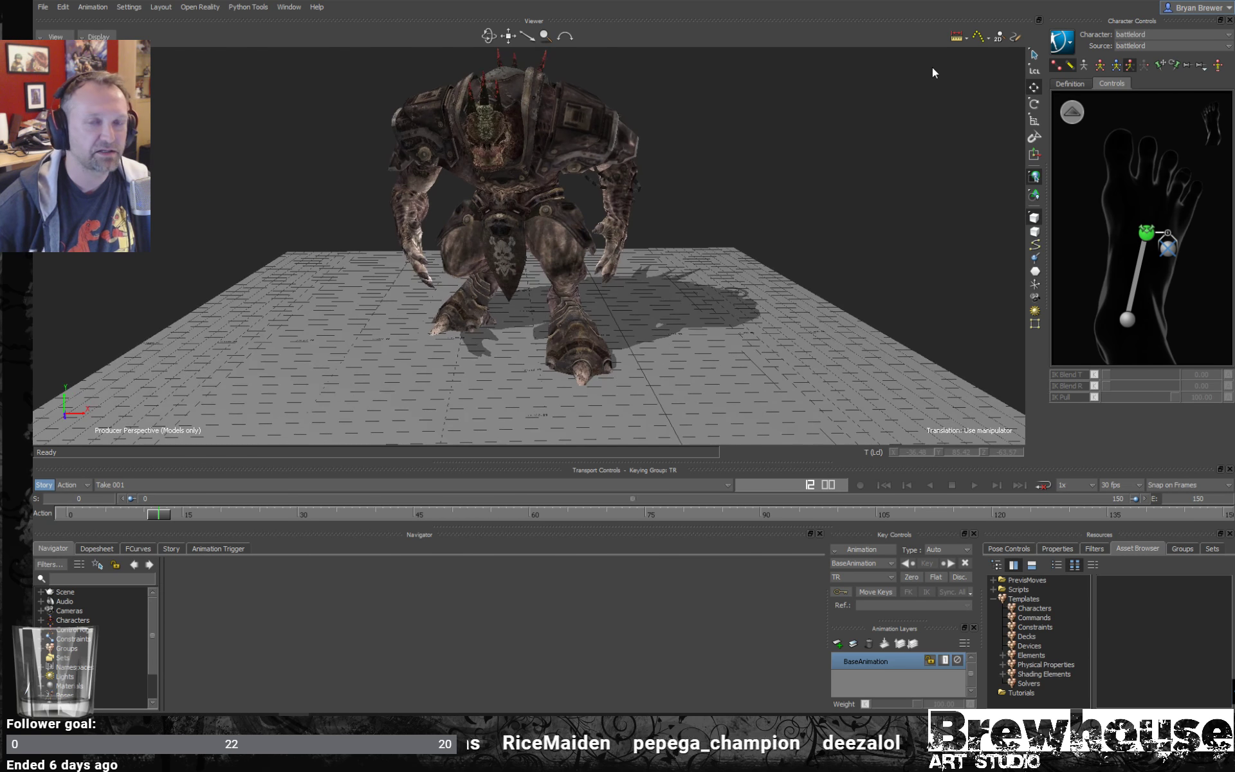
shift+drag(800, 233, 779, 190)
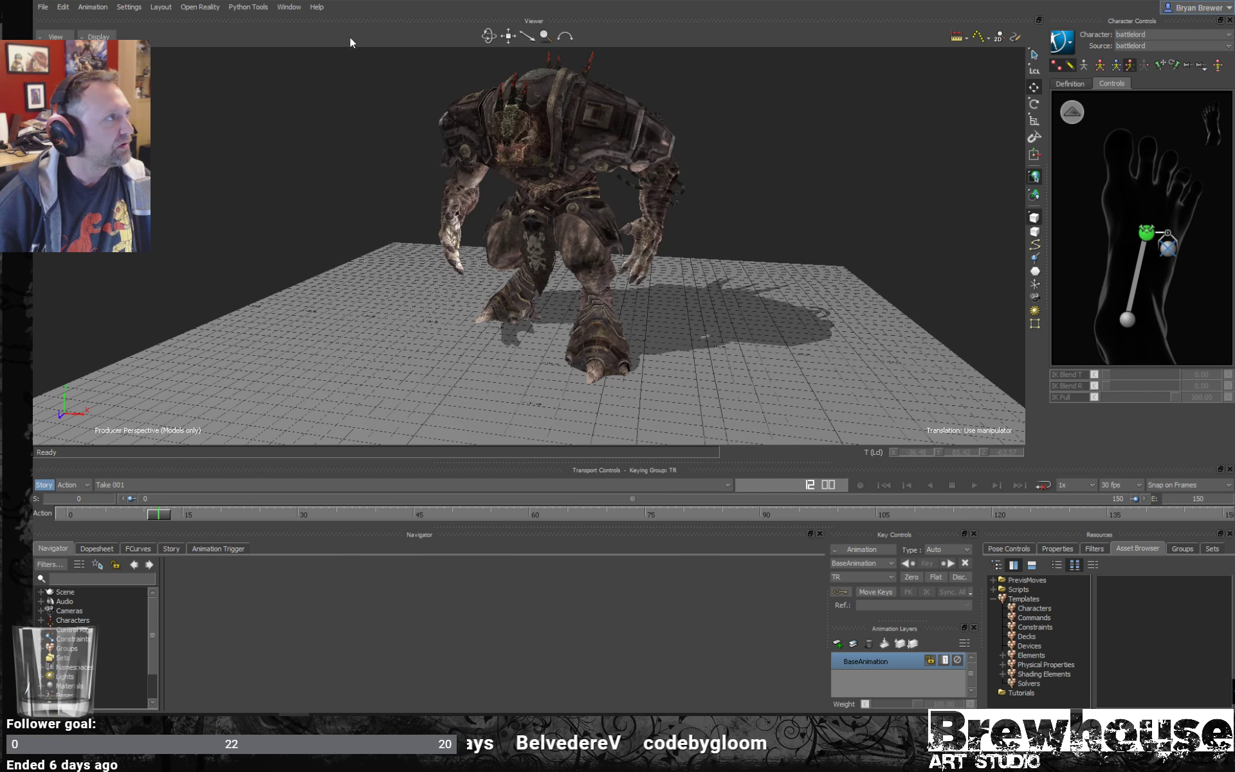
- Open Creature_Solve.fbx with all its takes, without saving the changes to the current scene
click(42, 7)
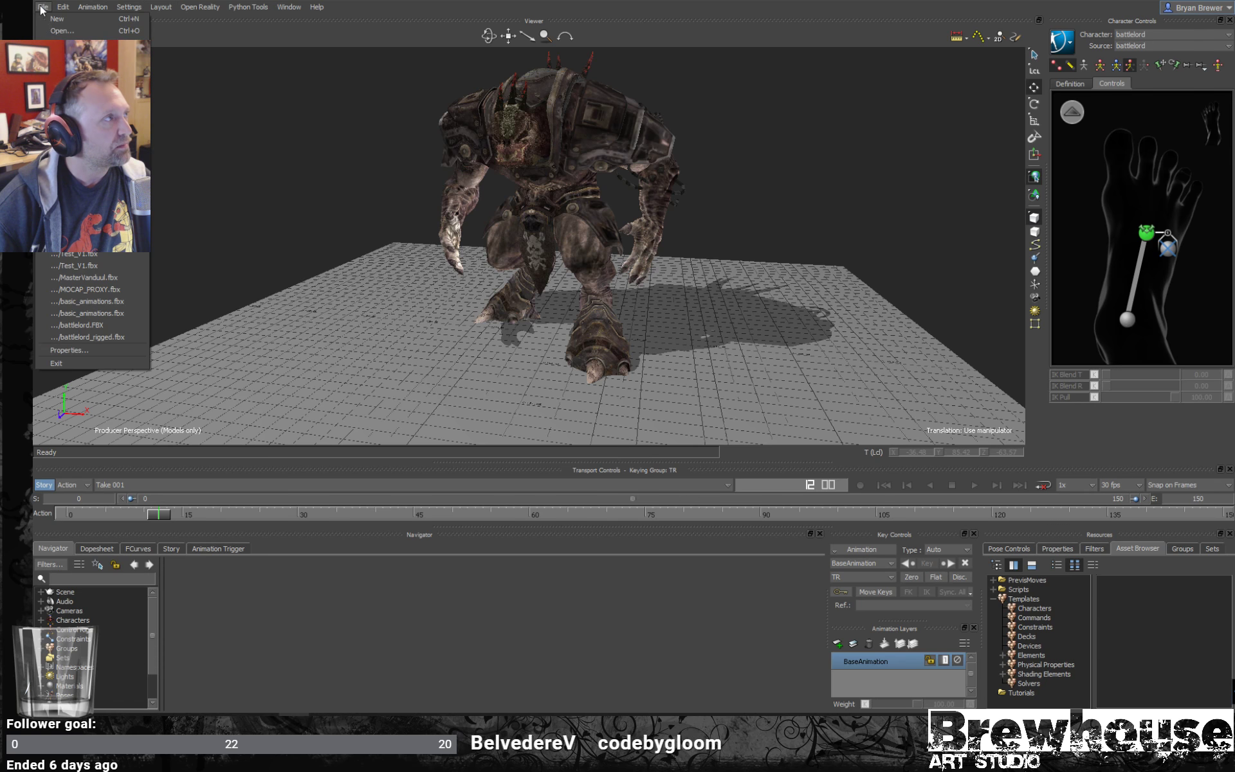
click(69, 30)
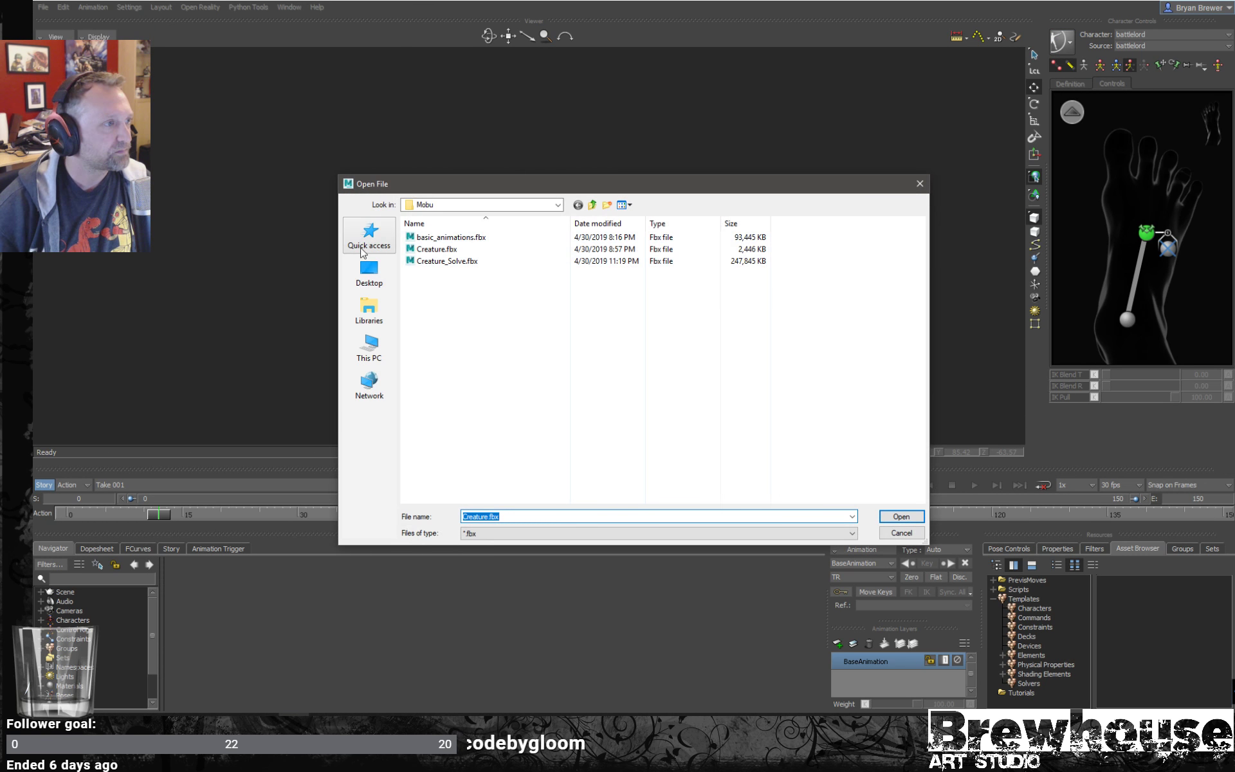
click(471, 263)
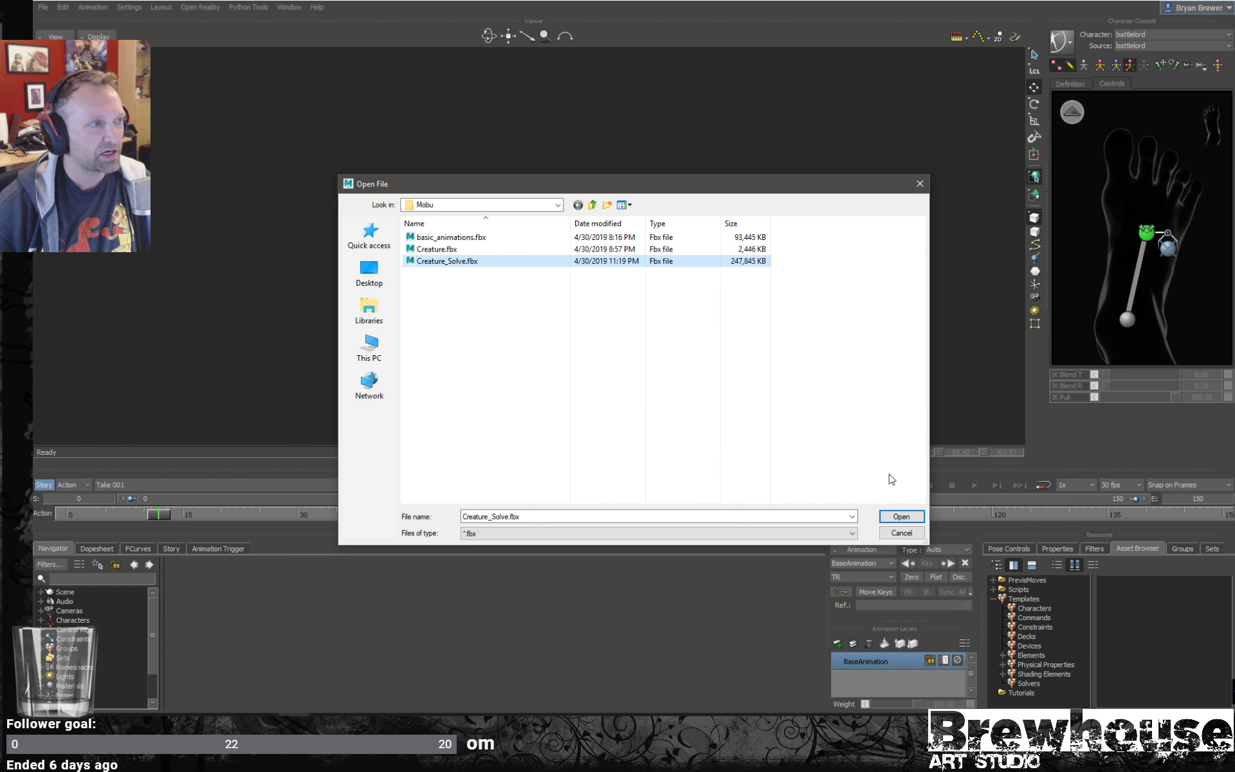
click(906, 521)
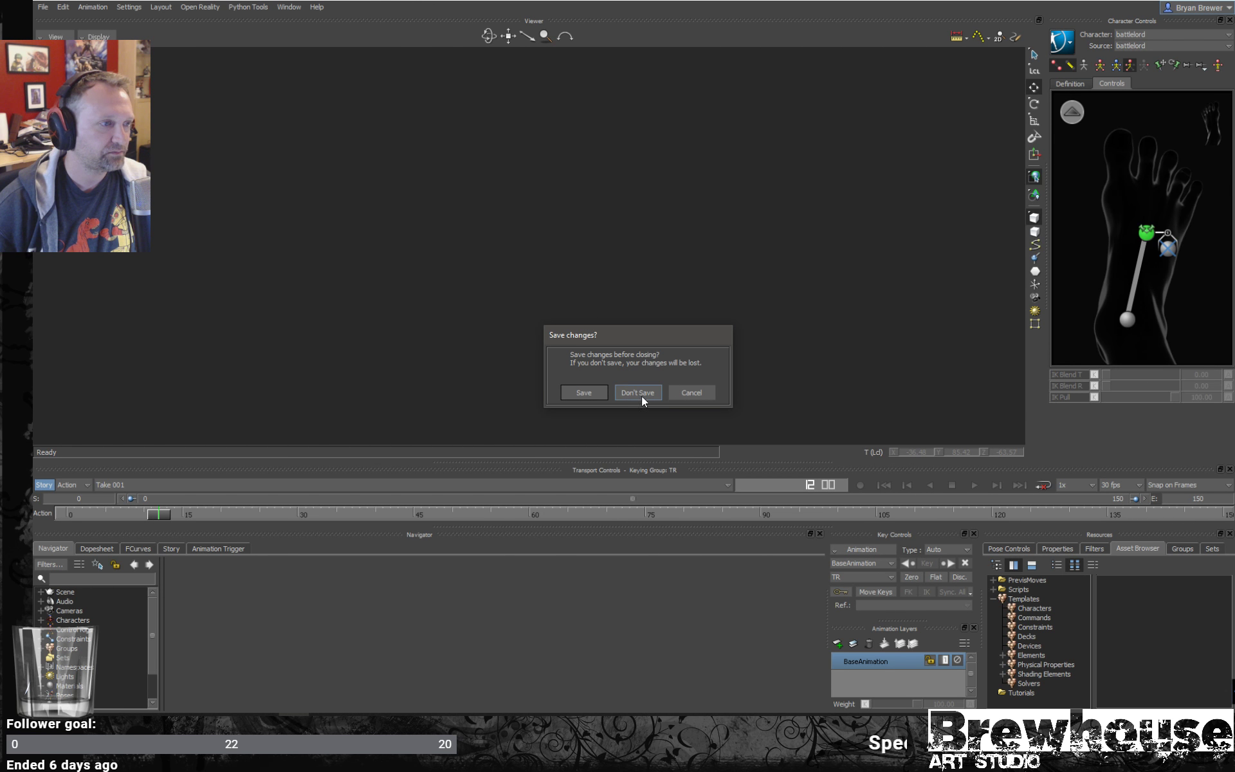
click(640, 393)
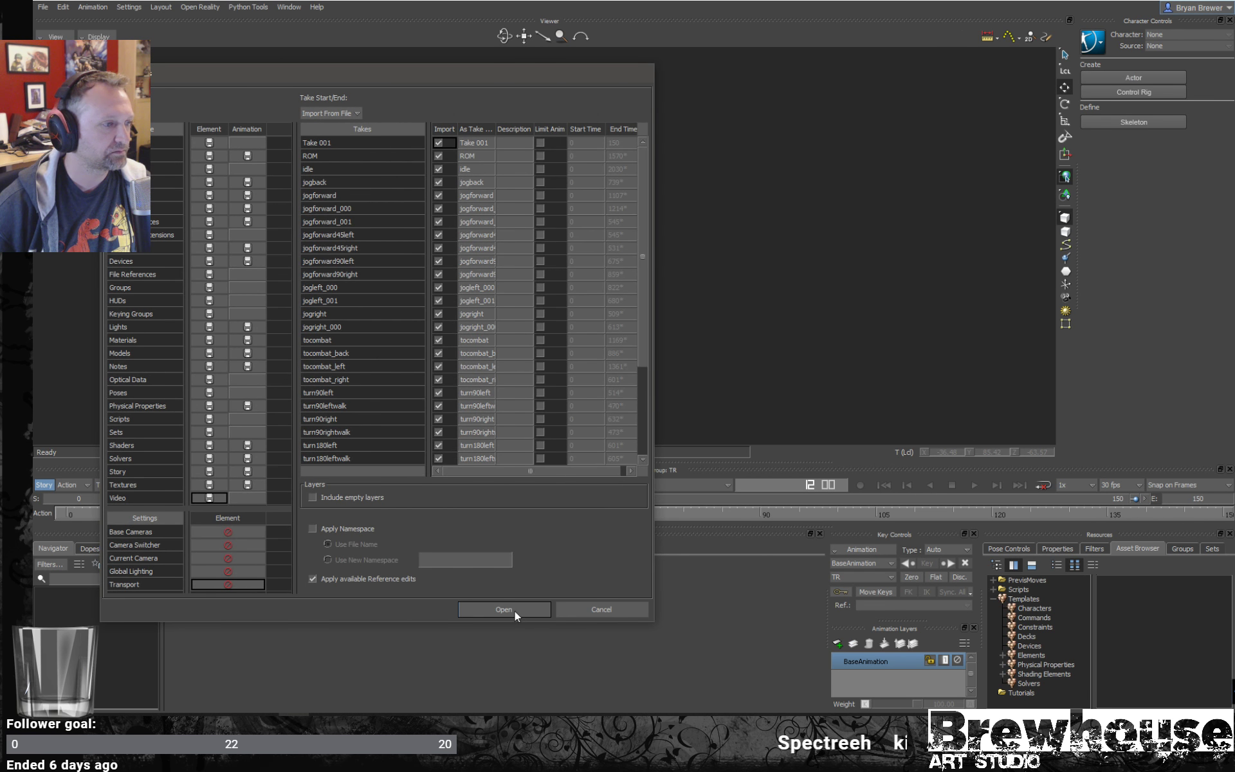
click(515, 611)
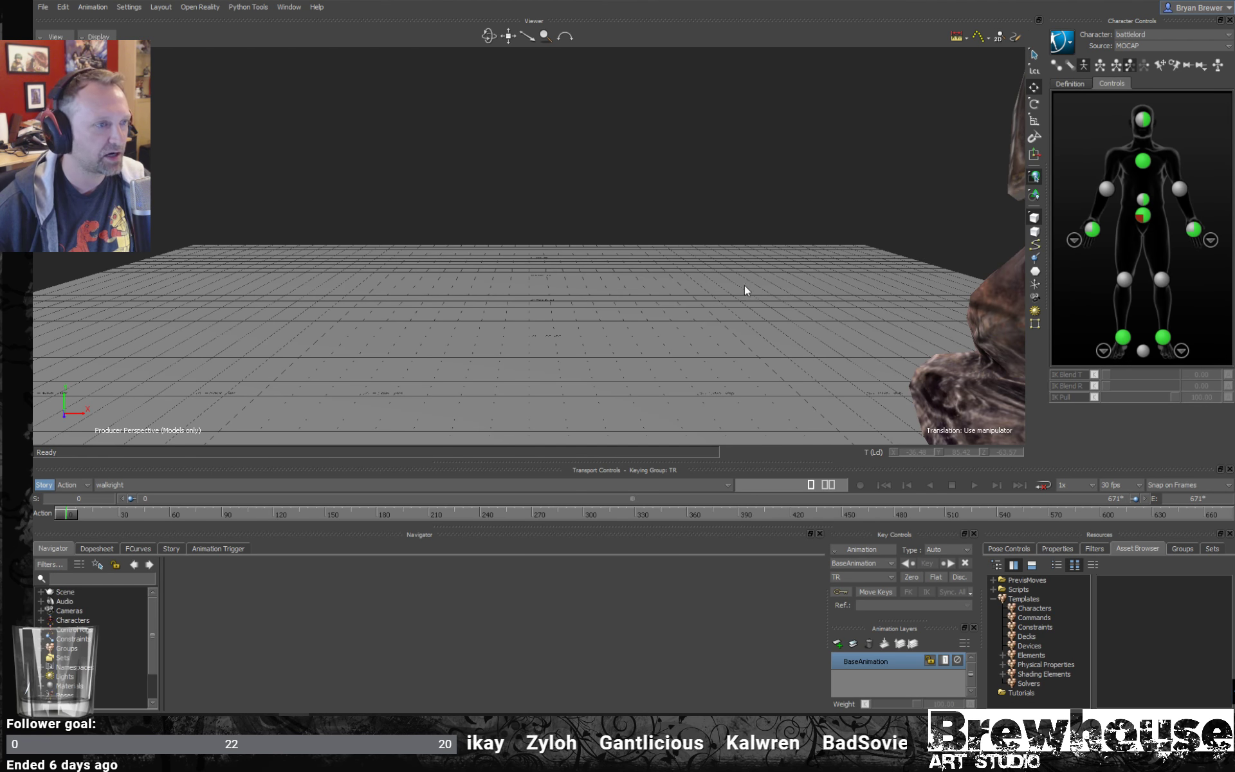
- Show the battlelord and motion capture skeleton in X-Ray display and switch to the ROM take
ctrl+shift+drag(742, 222, 601, 248)
key(ctrl+a)
key(ctrl+a)
click(202, 486)
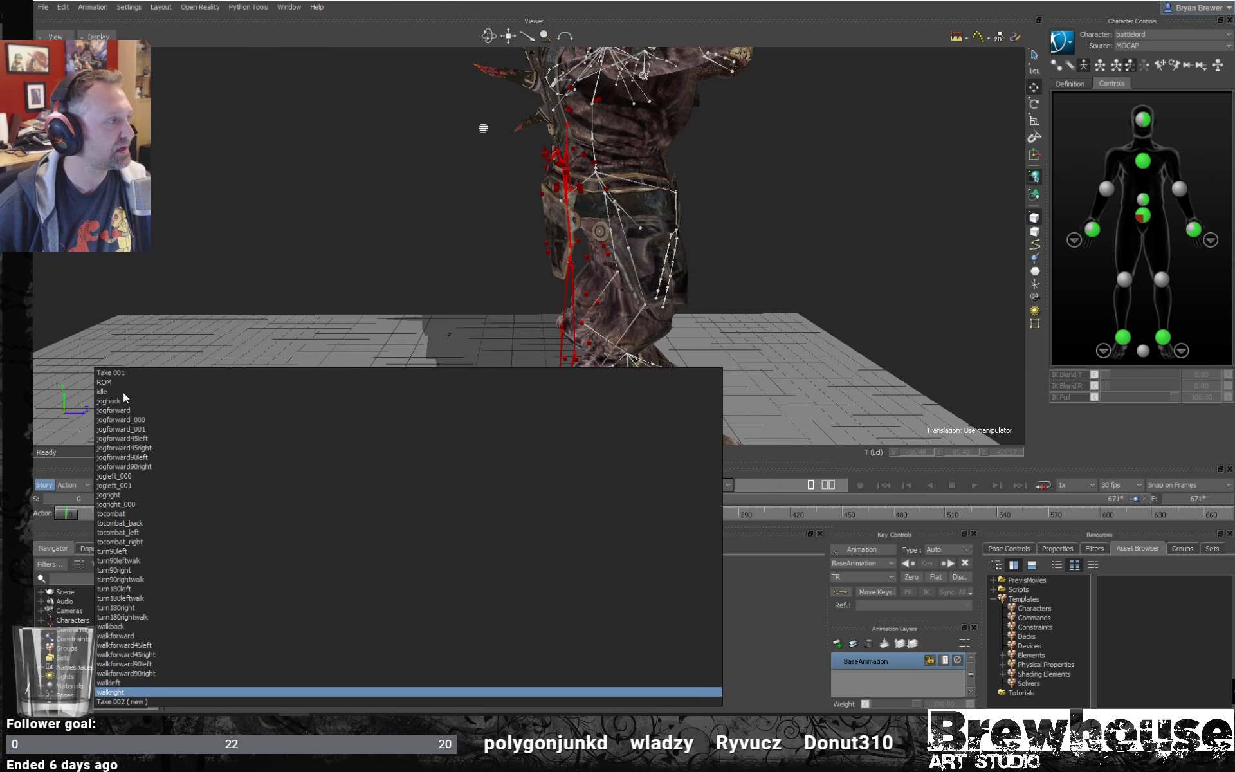
click(105, 384)
- Play the ROM take and compare the battlelord's joints with the motion capture skeleton from the front
ctrl+shift+drag(712, 235, 551, 236)
key(ctrl+space)
scroll(630, 265, down, 3)
scroll(566, 254, up, 2)
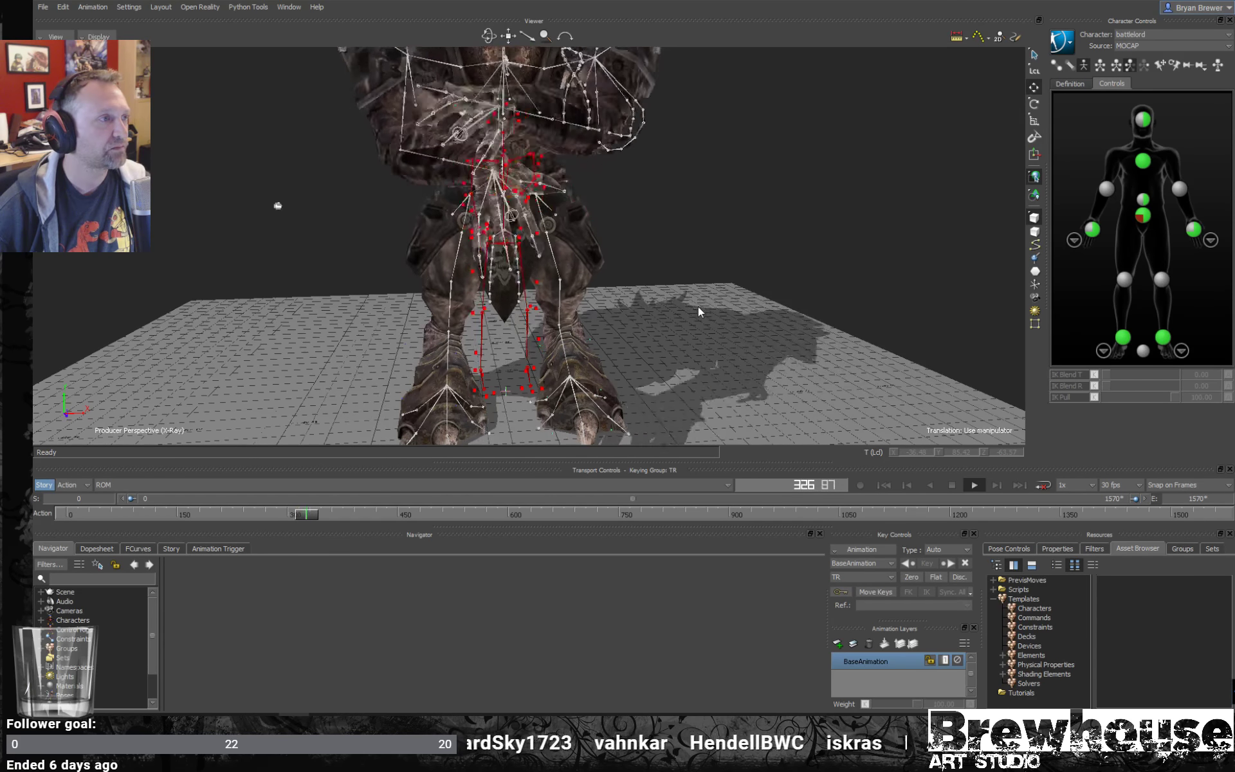
ctrl+shift+drag(752, 271, 698, 272)
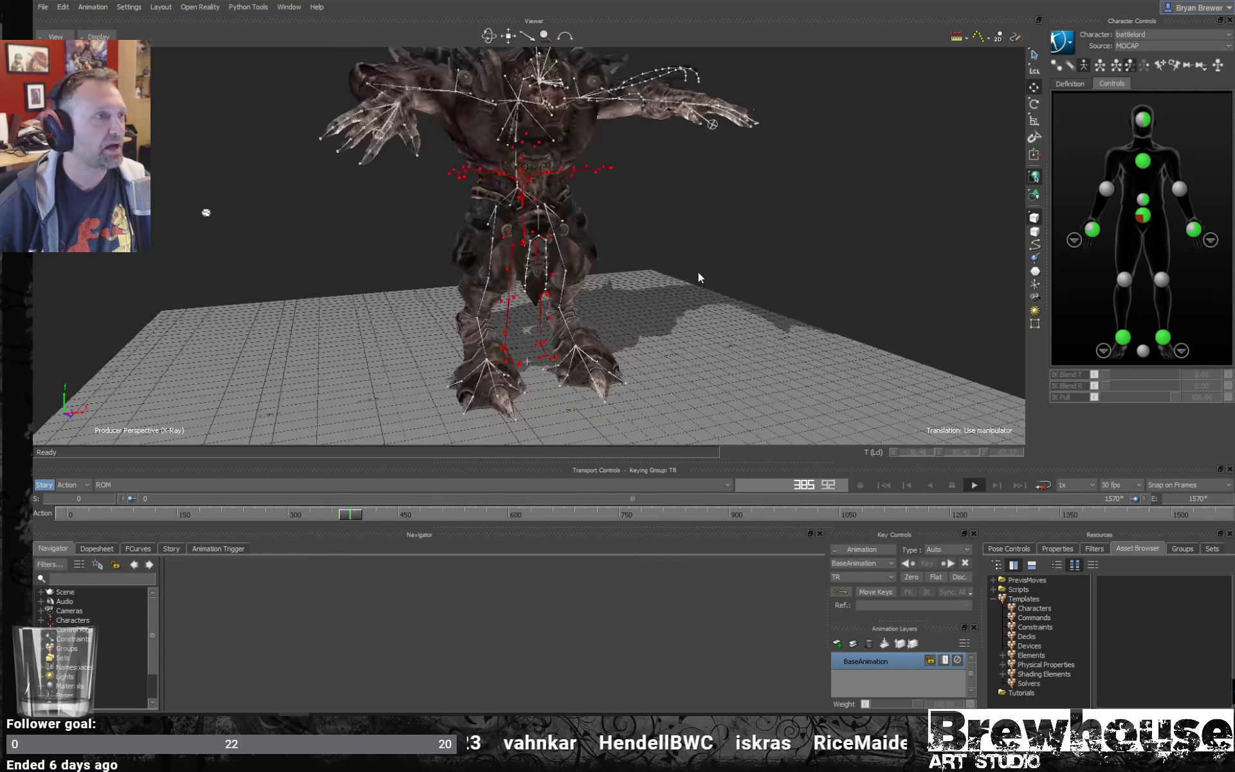
- Return the viewer to normal display and watch the ROM leg motion from several sides, stopping playback at frame 1278
key(ctrl+a)
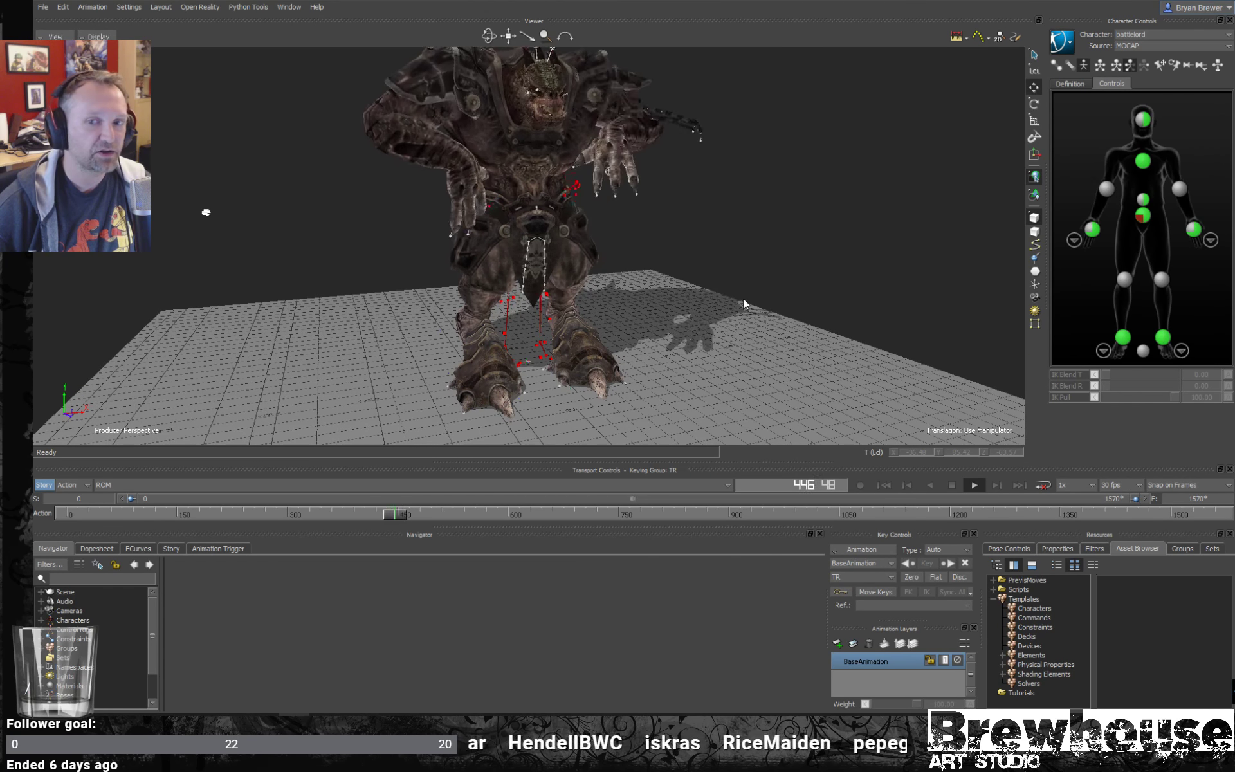
ctrl+shift+drag(734, 266, 491, 295)
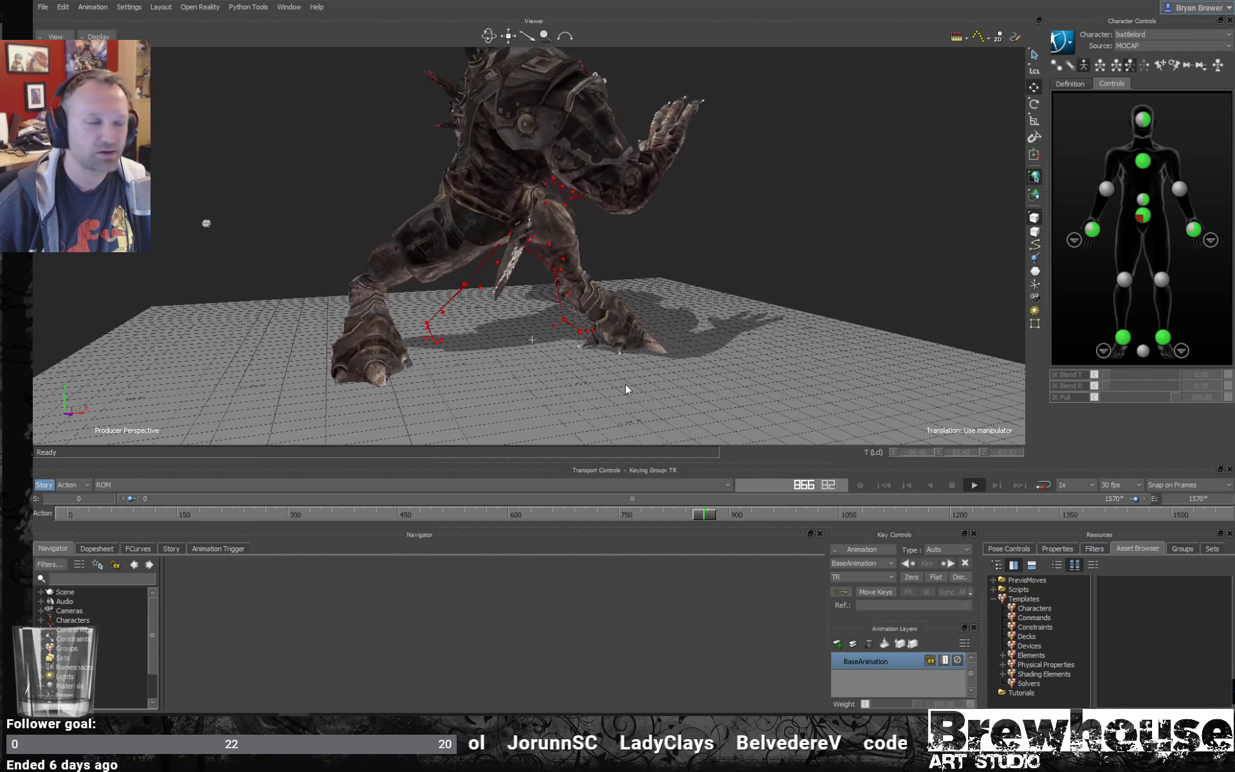
ctrl+shift+drag(626, 384, 683, 341)
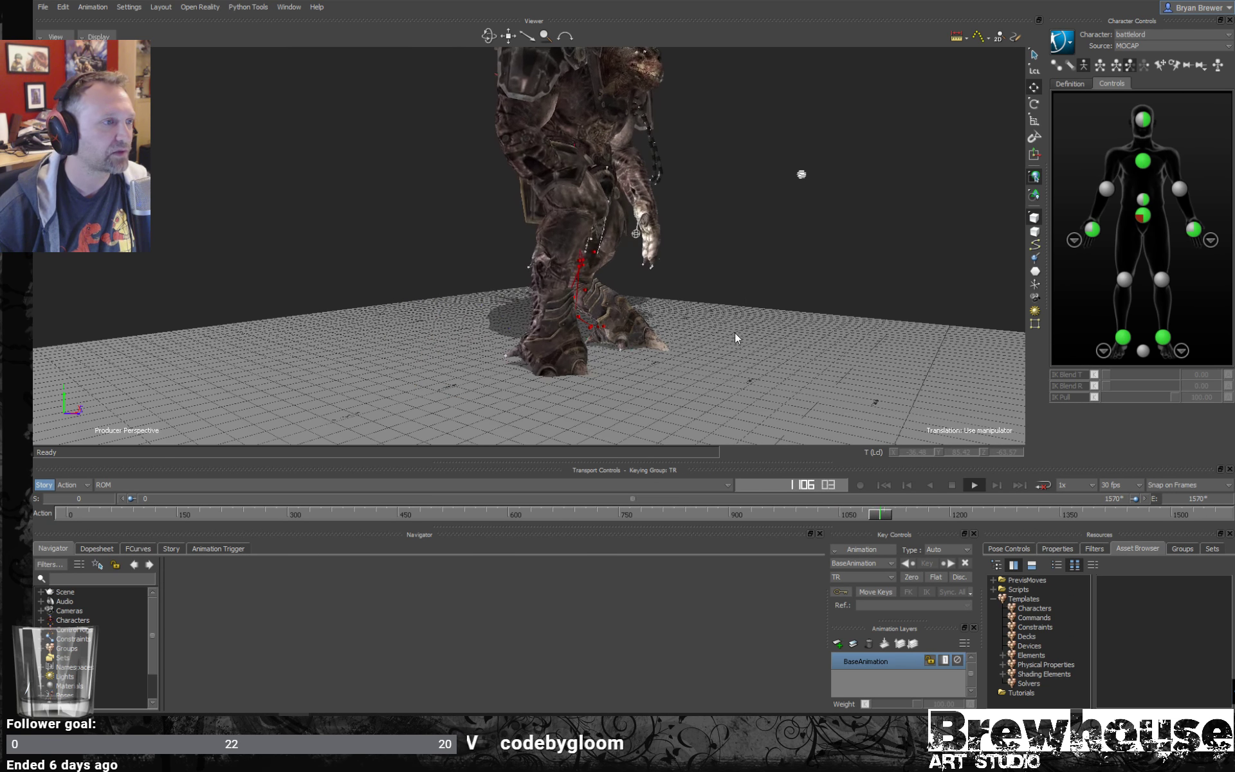
ctrl+shift+drag(736, 335, 715, 293)
key(ctrl+space)
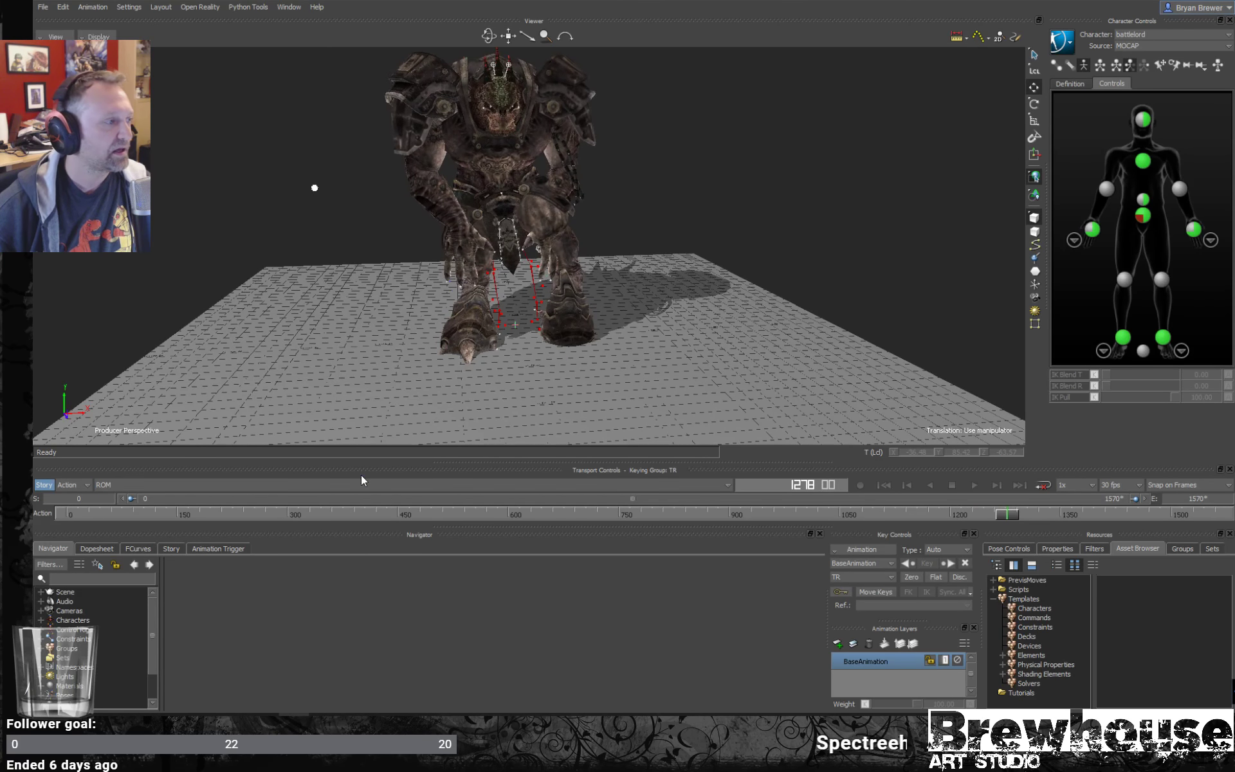
- Switch to the walkleft take and play it through, viewing the battlelord beside the motion capture skeleton
click(232, 492)
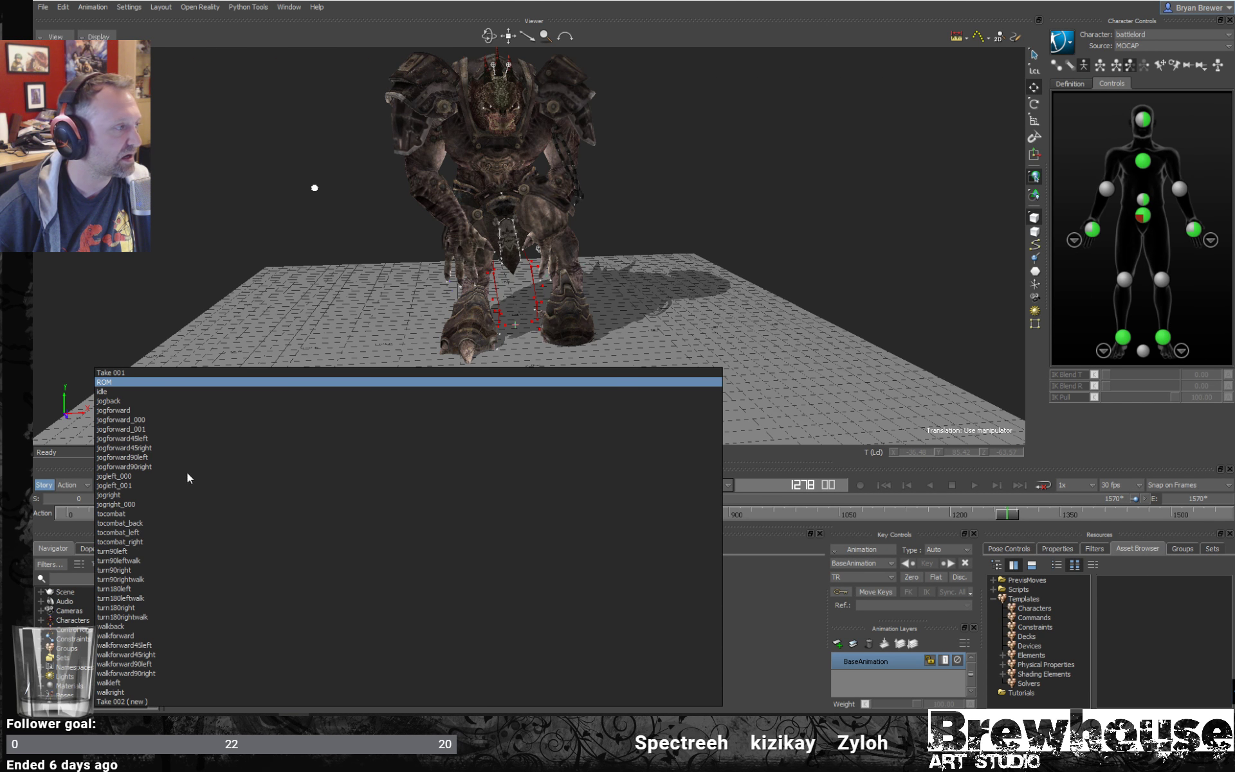
click(113, 683)
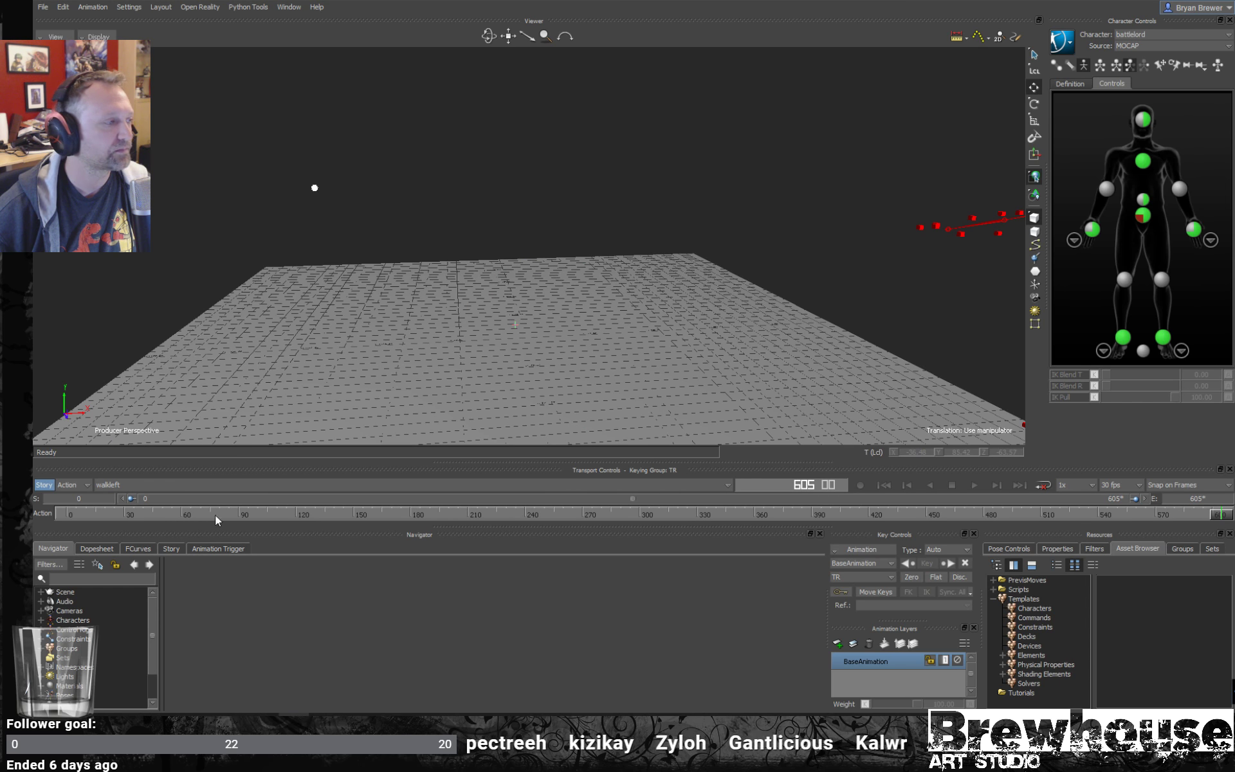
key(ctrl+space)
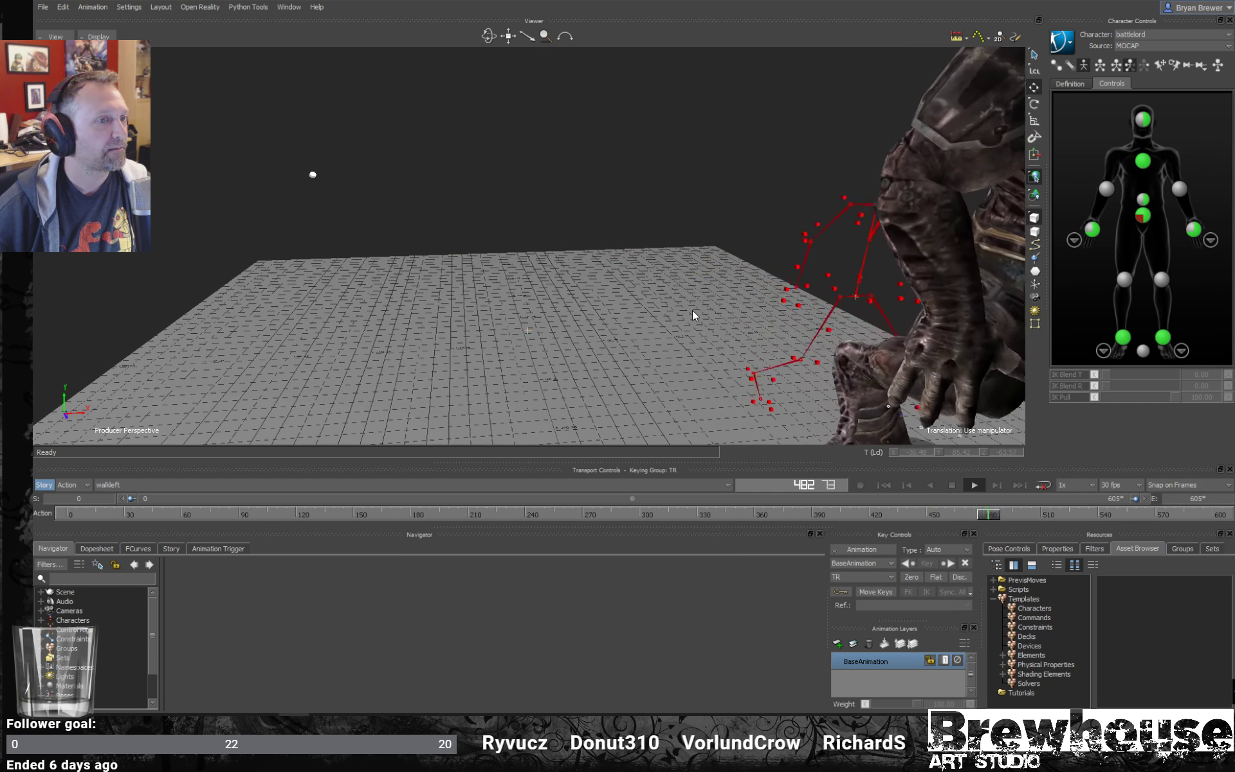
ctrl+shift+drag(754, 248, 768, 261)
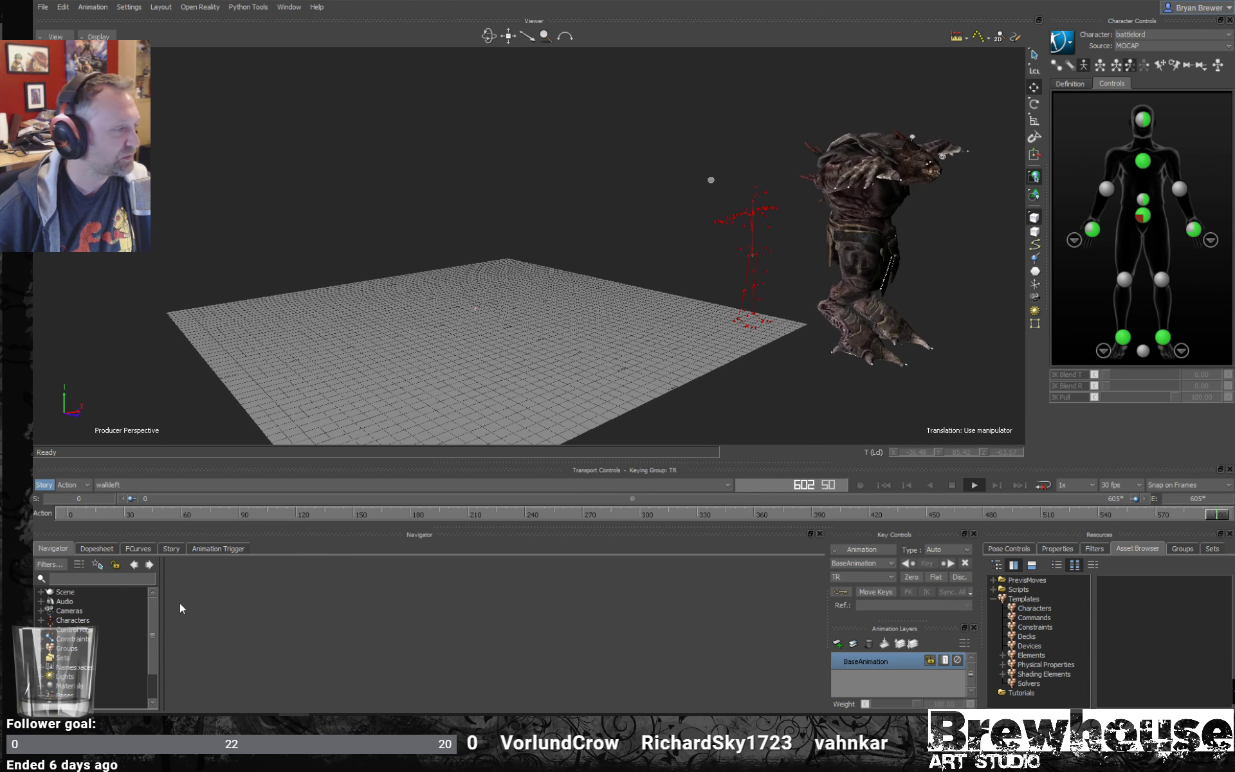
- Open the battlelord's character settings in an enlarged Navigator and expand its Offsets and Retargeting properties
drag(155, 627, 153, 635)
scroll(137, 615, up, 1)
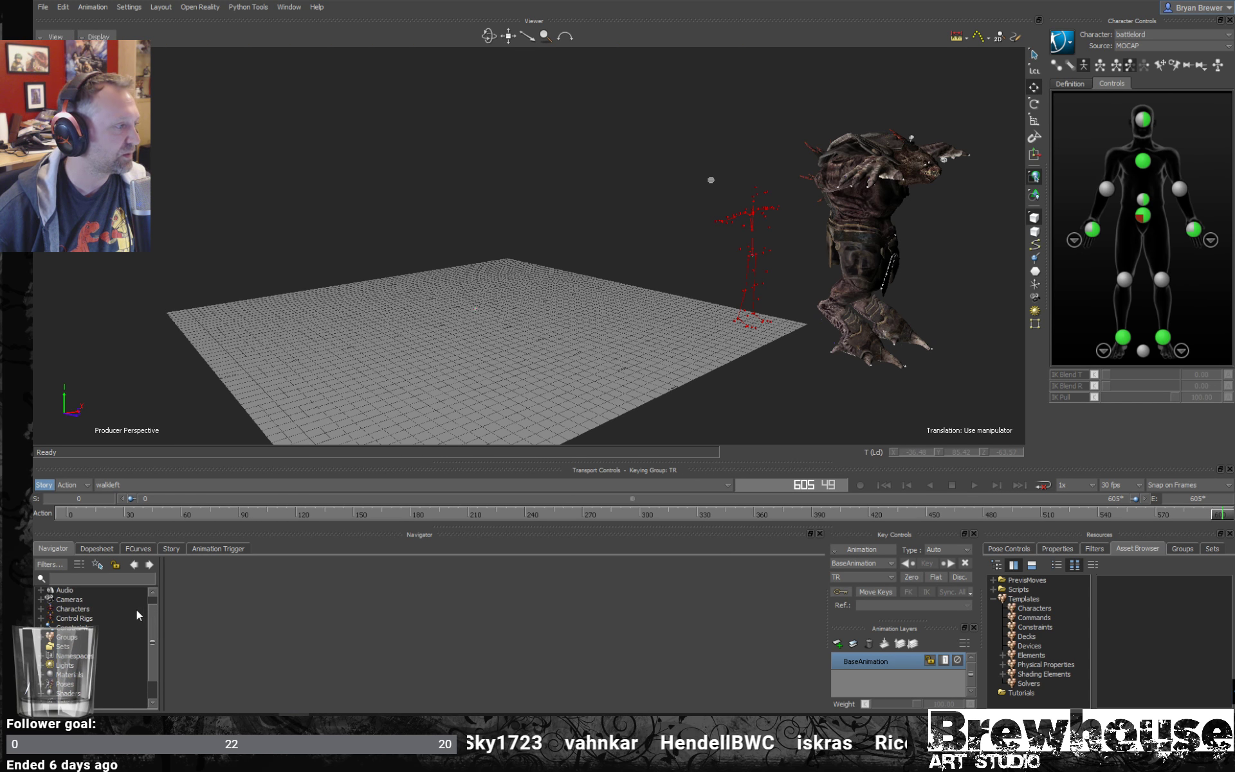
double_click(71, 610)
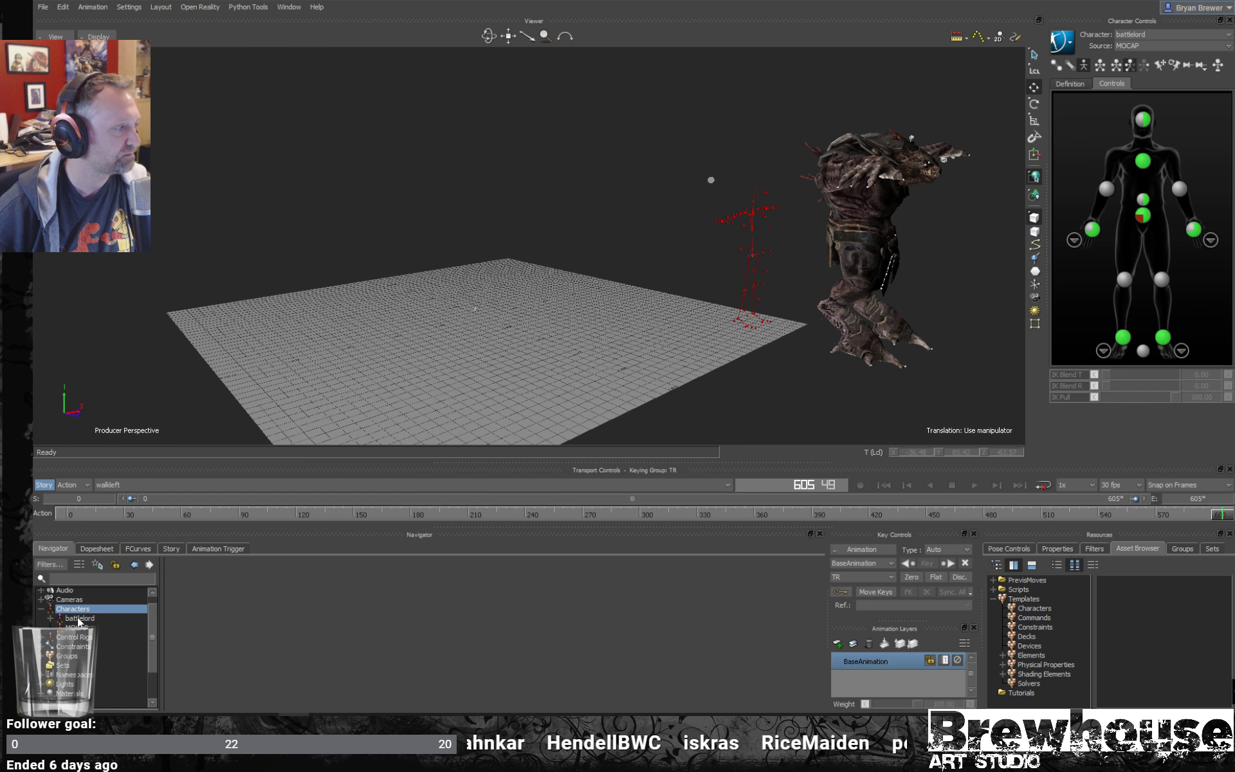
click(79, 618)
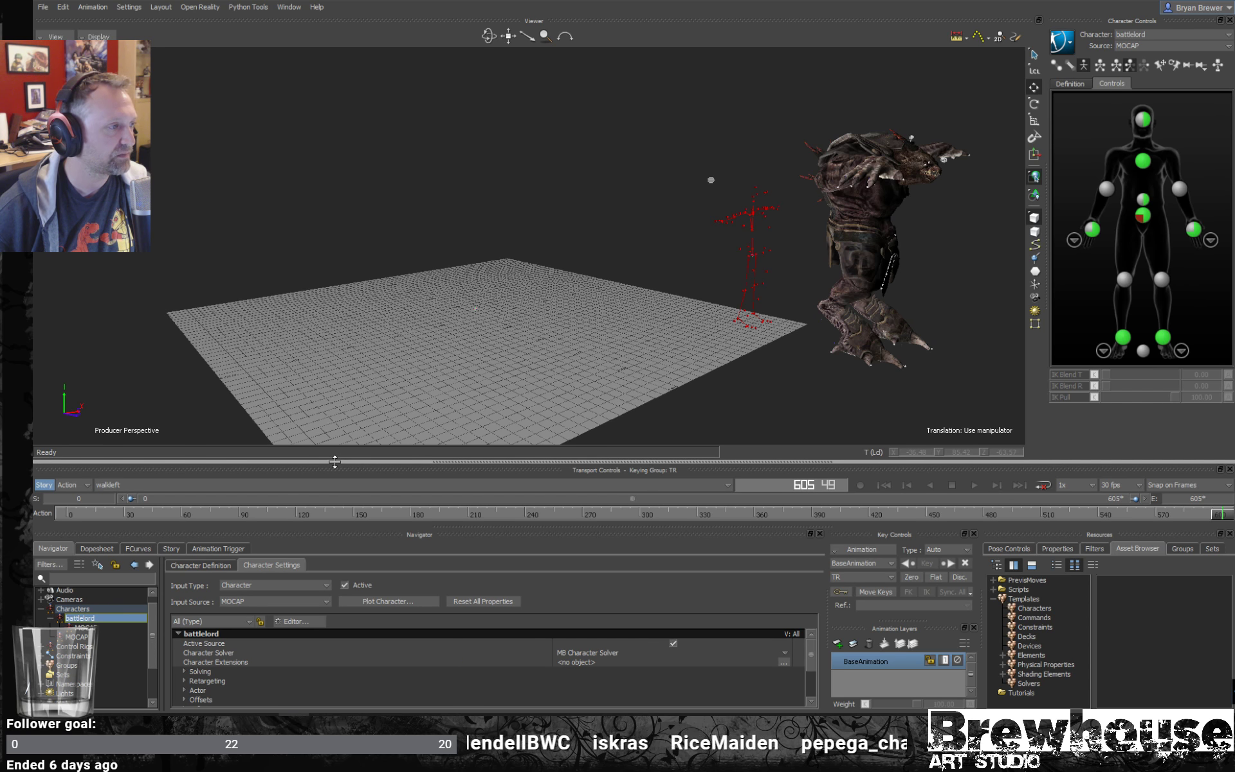
drag(337, 462, 337, 362)
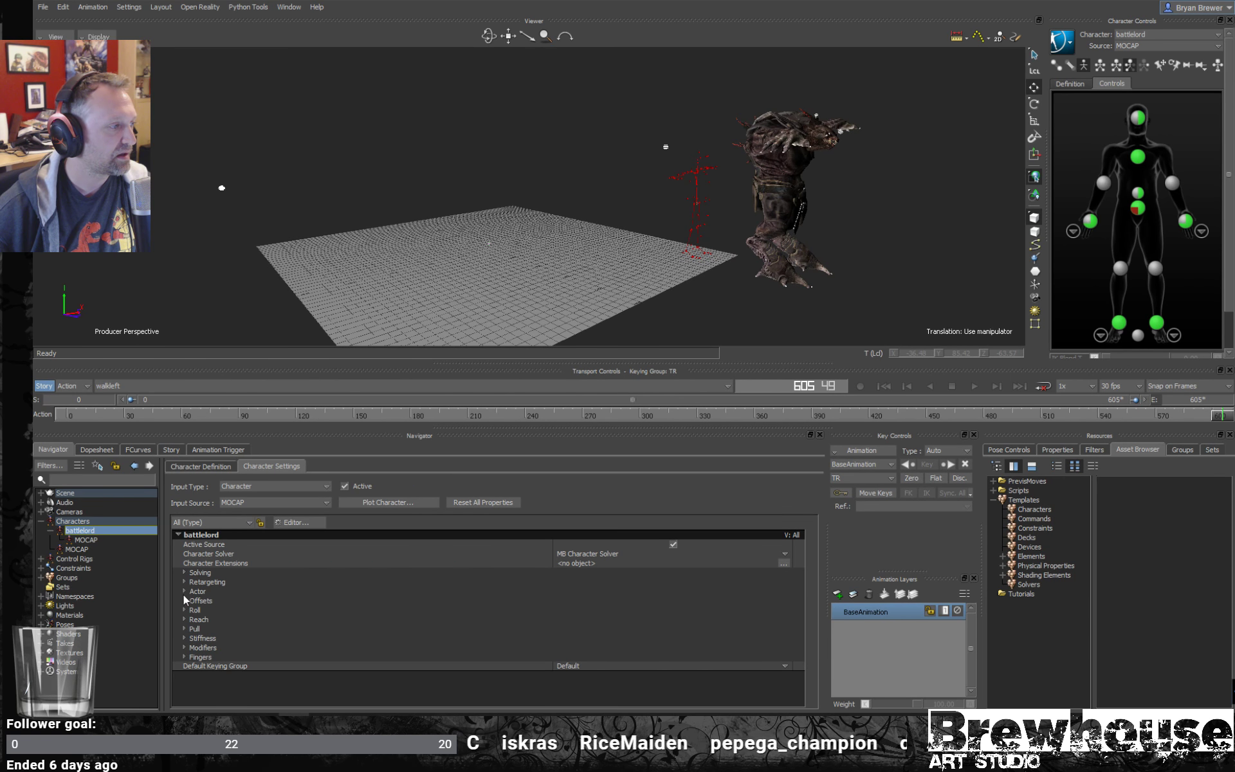
click(185, 600)
click(185, 582)
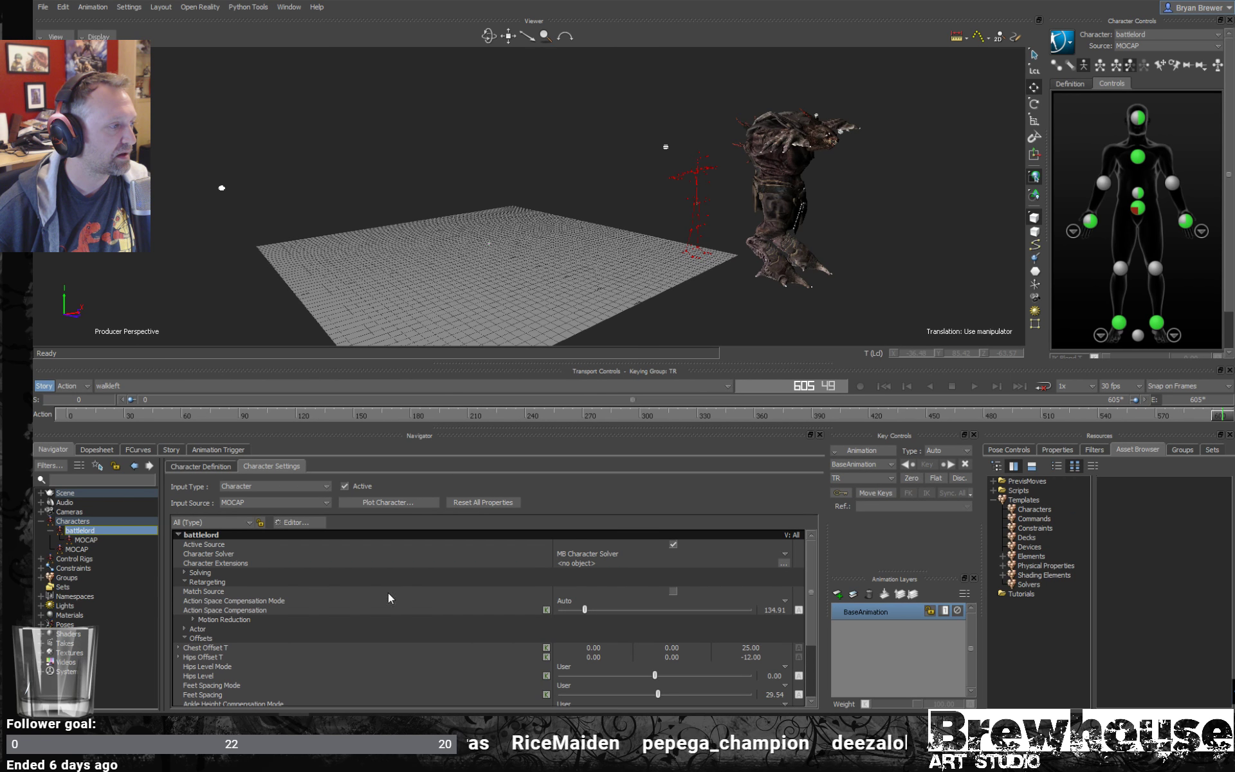
click(245, 595)
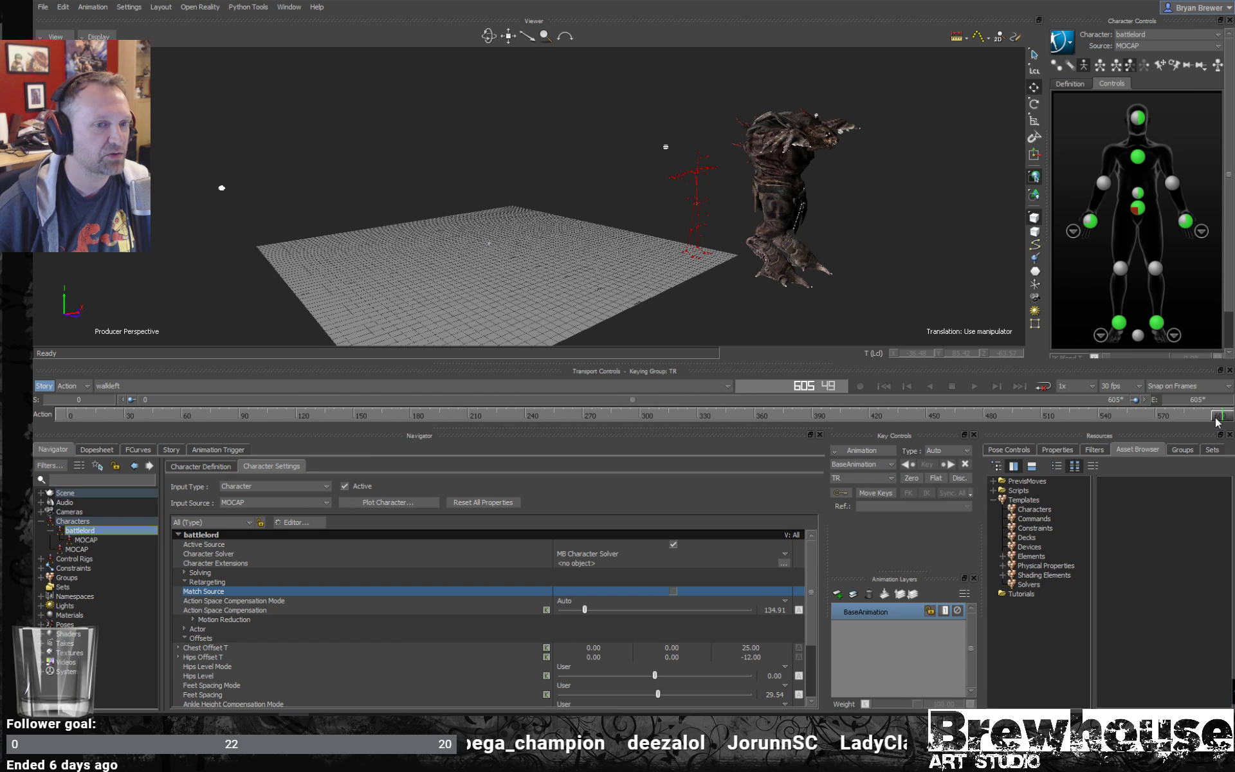
- Try Match Source on the battlelord at frame 361, check the pose at frame 391, and turn the option off again
mouse_move(1176, 420)
mouse_down()
mouse_move(1079, 398)
mouse_move(712, 391)
mouse_move(774, 393)
mouse_move(756, 395)
mouse_up()
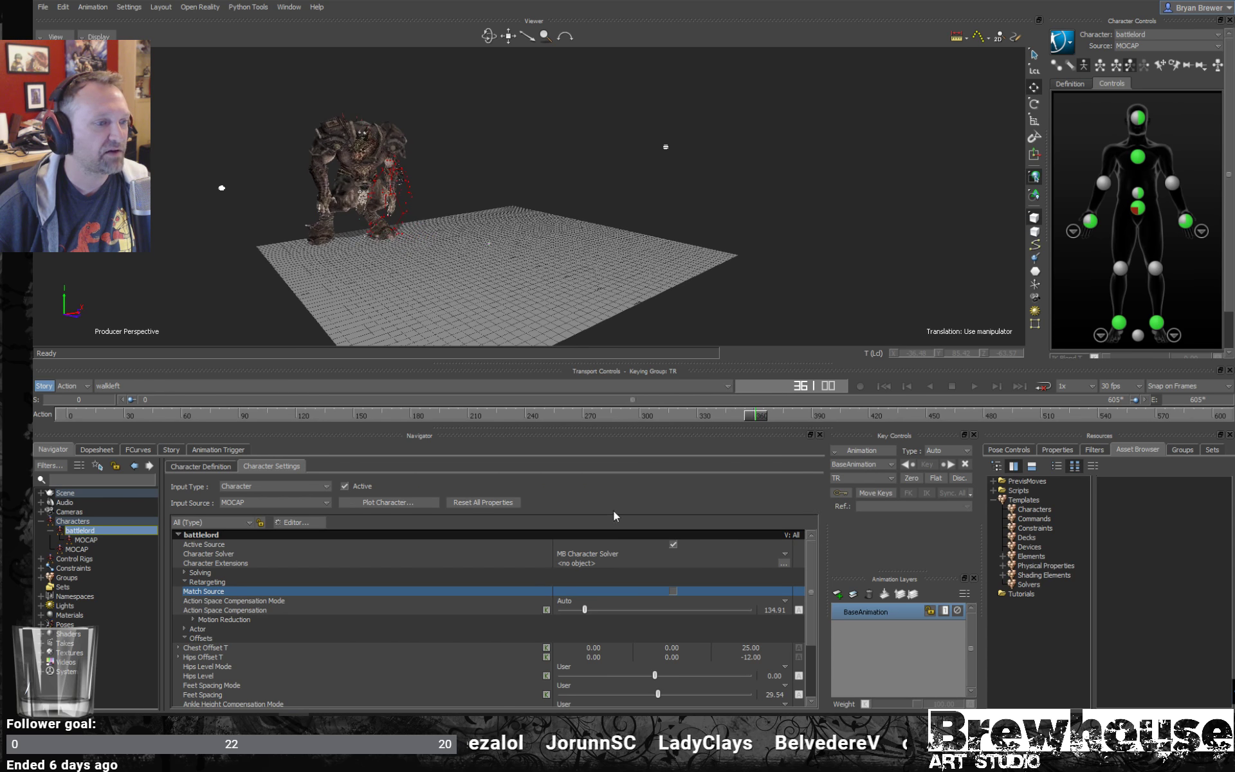
click(673, 591)
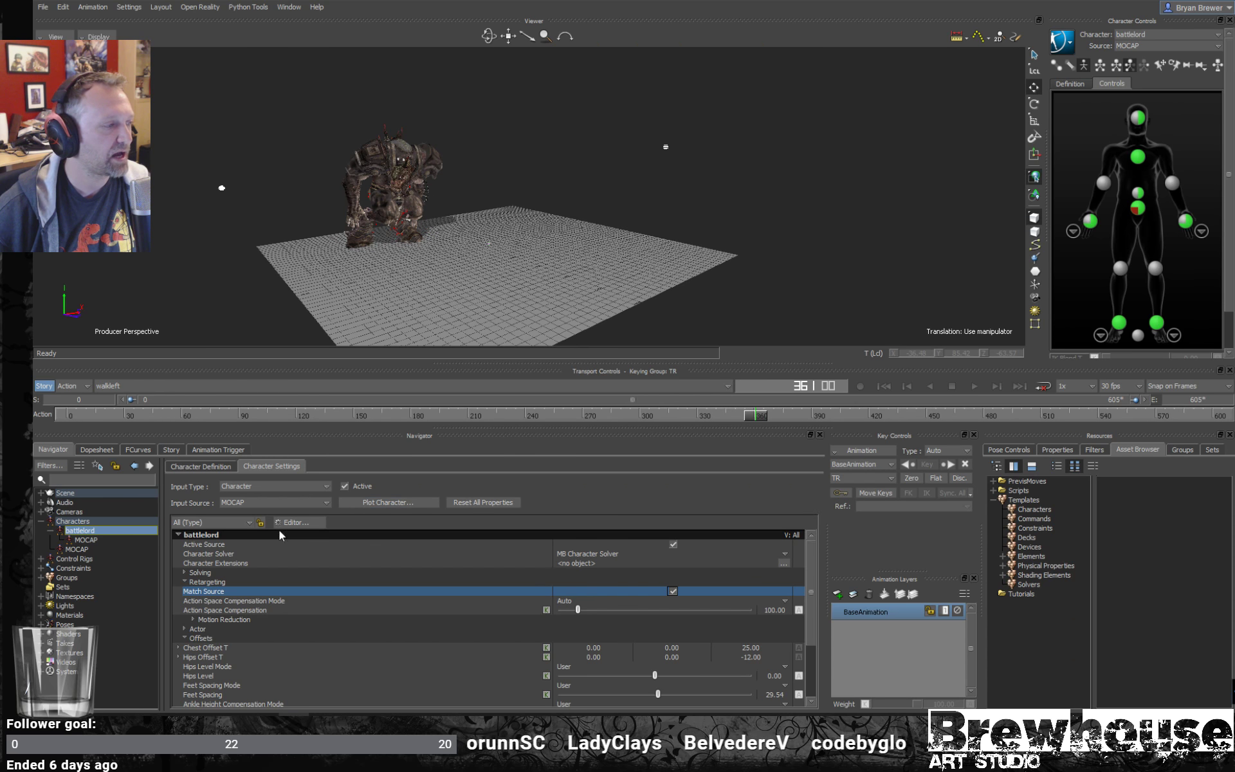
drag(767, 416, 814, 417)
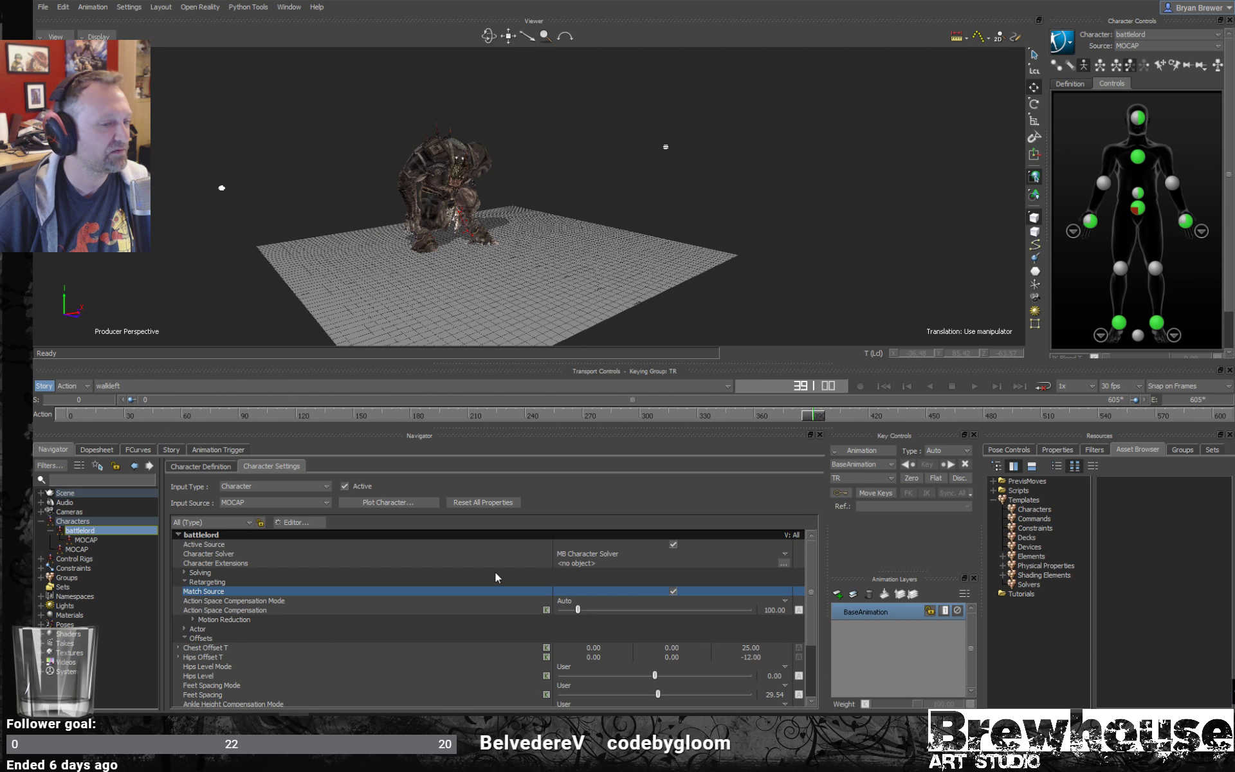
click(673, 591)
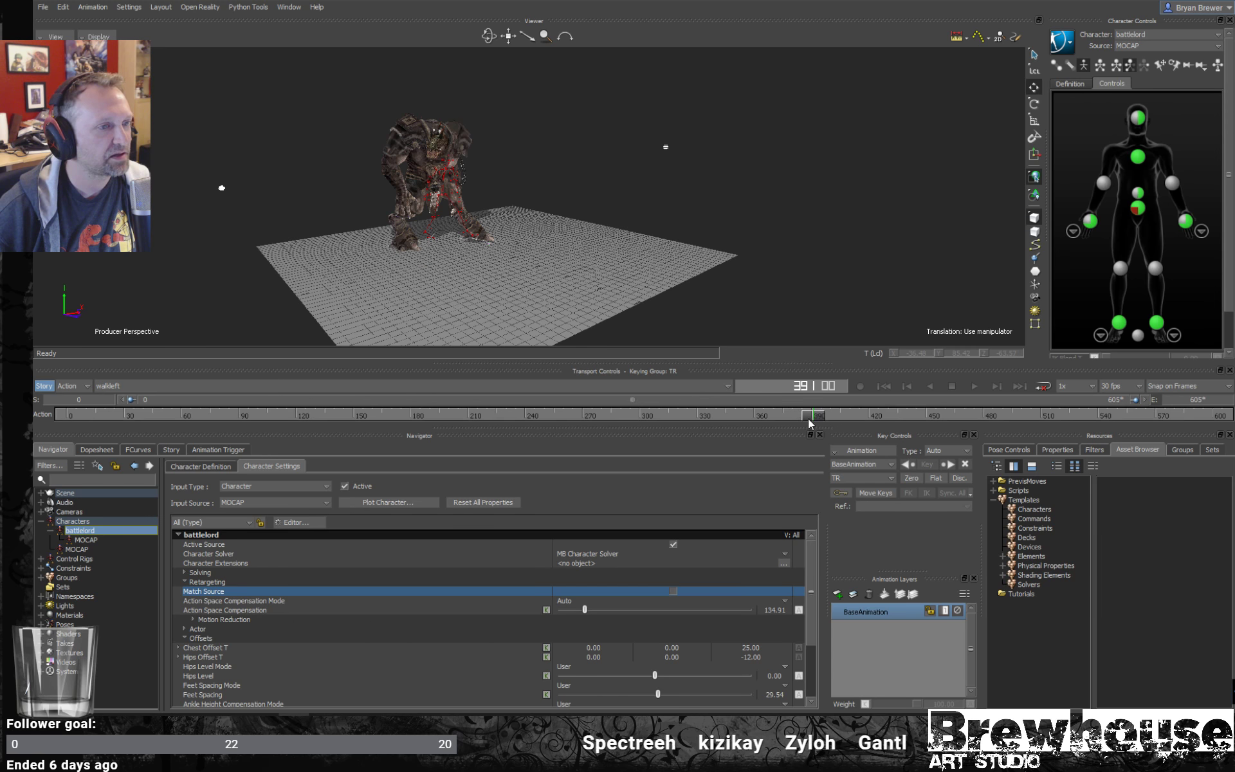
- Play the walkleft take without Match Source from an earlier frame, and scrub back to frame 396
drag(808, 418, 733, 420)
key(ctrl+space)
alt+drag(602, 256, 658, 238)
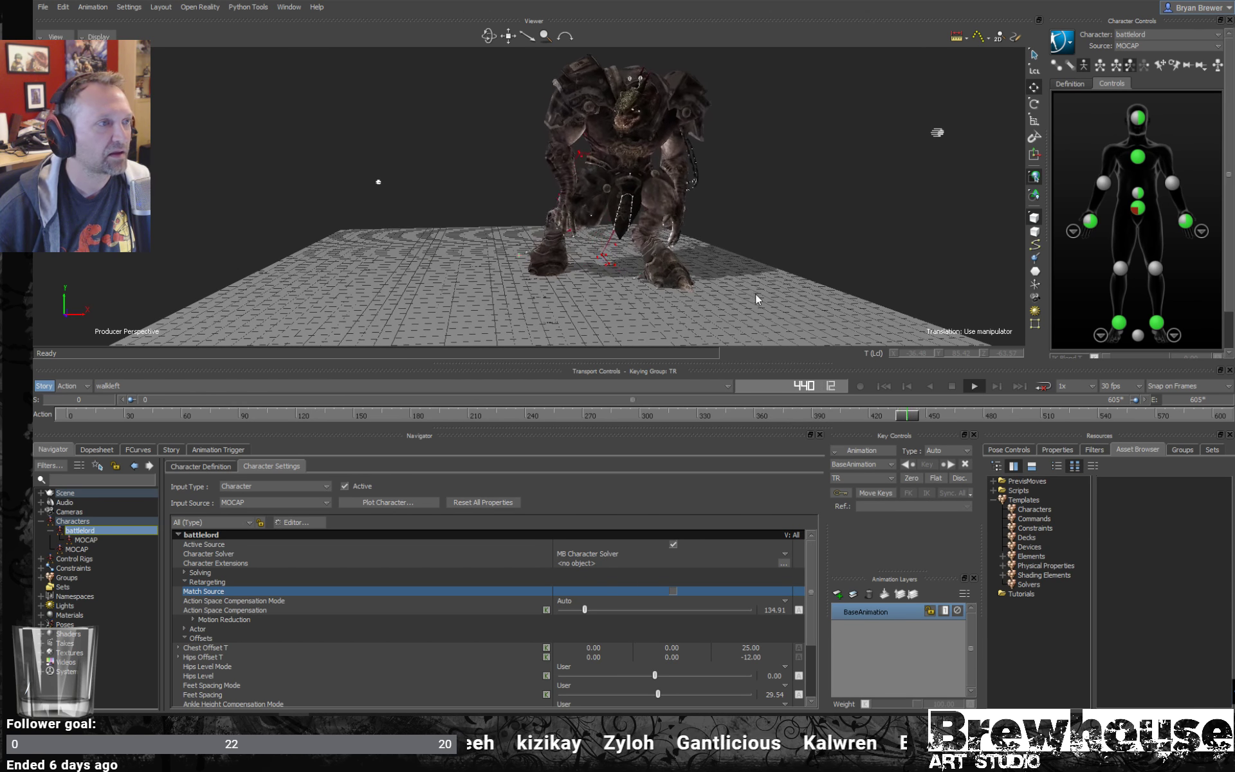
alt+right_drag(809, 306, 792, 278)
alt+drag(792, 281, 888, 281)
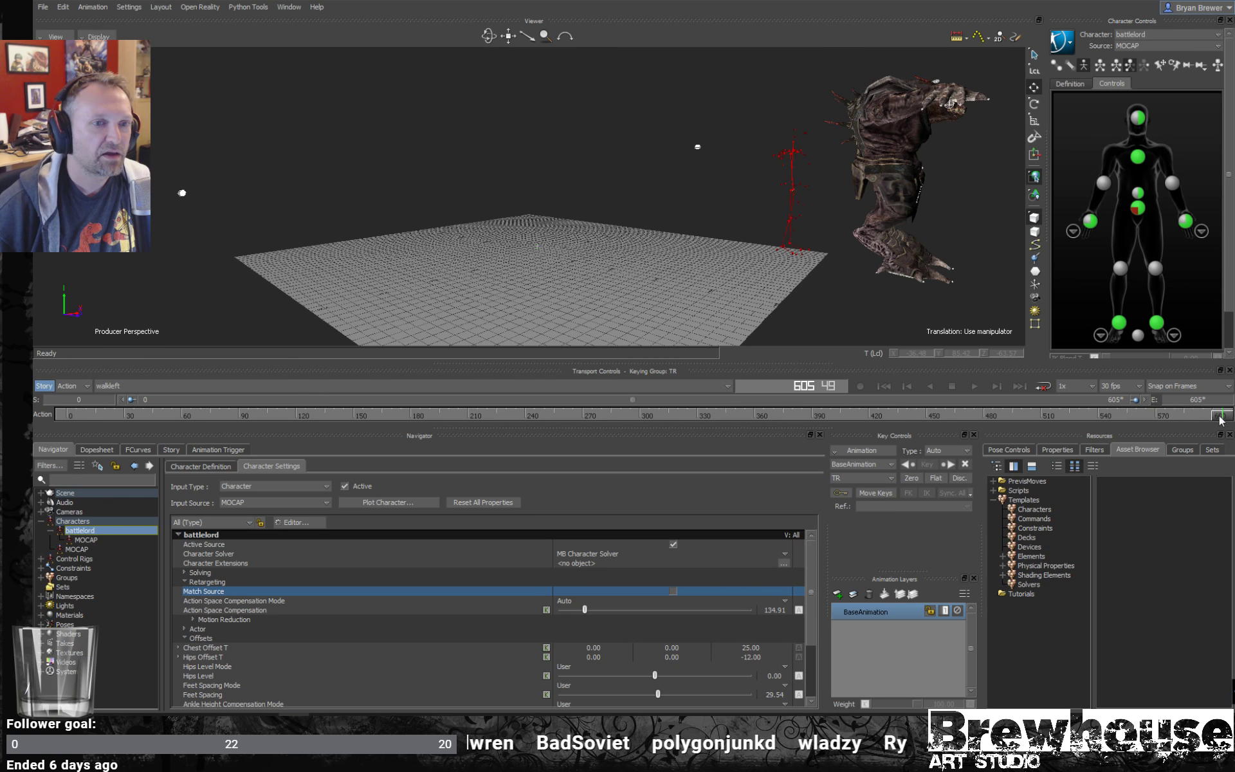
drag(1221, 419, 787, 407)
- Switch to the turn90left take and view the battlelord from the front
click(291, 384)
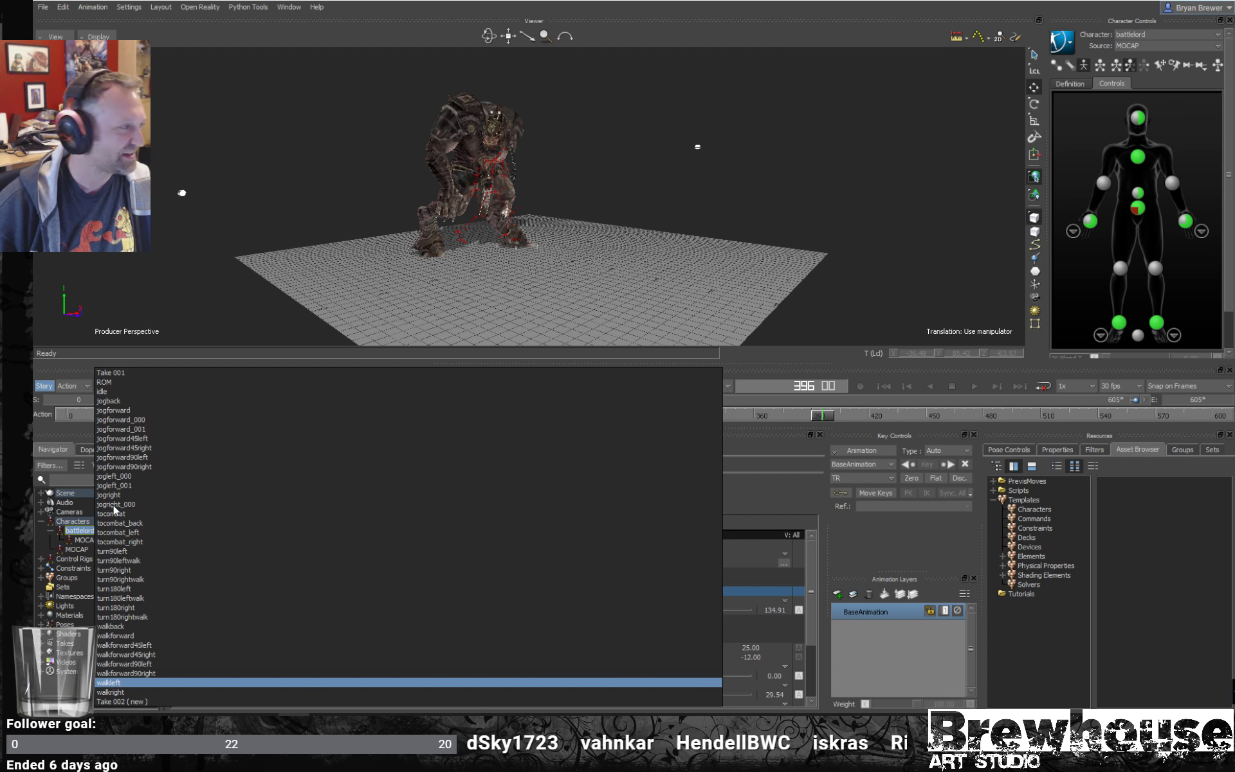
click(110, 551)
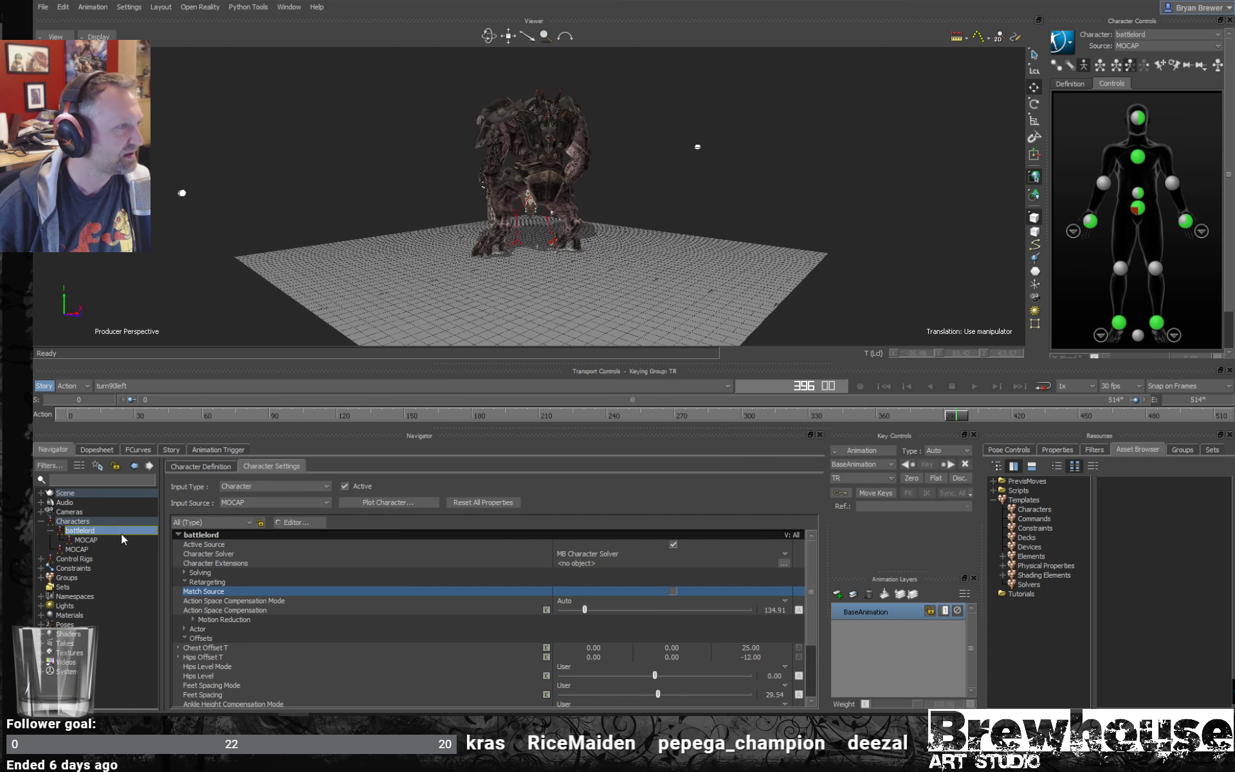
ctrl+shift+drag(517, 147, 622, 201)
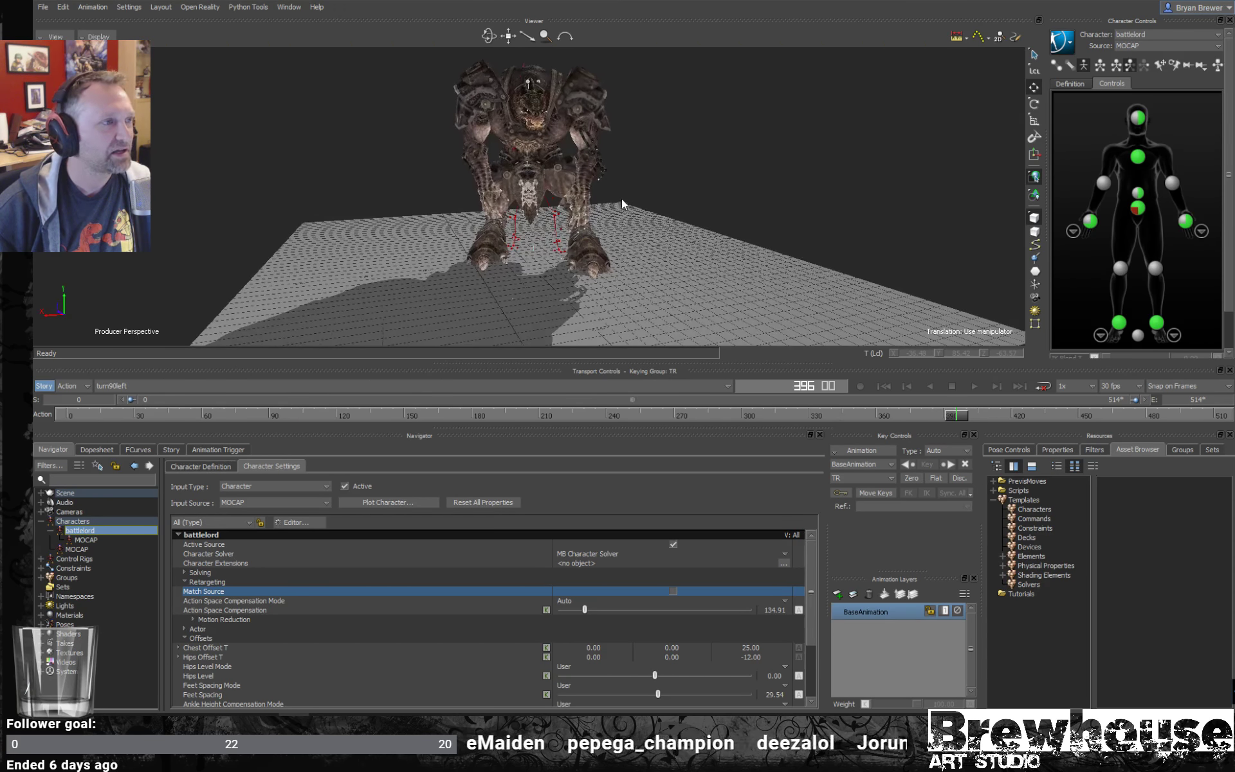
- Play the turn90left take from near its start, watch the battlelord's turn from several angles, and stop close to the end
key(ctrl+space)
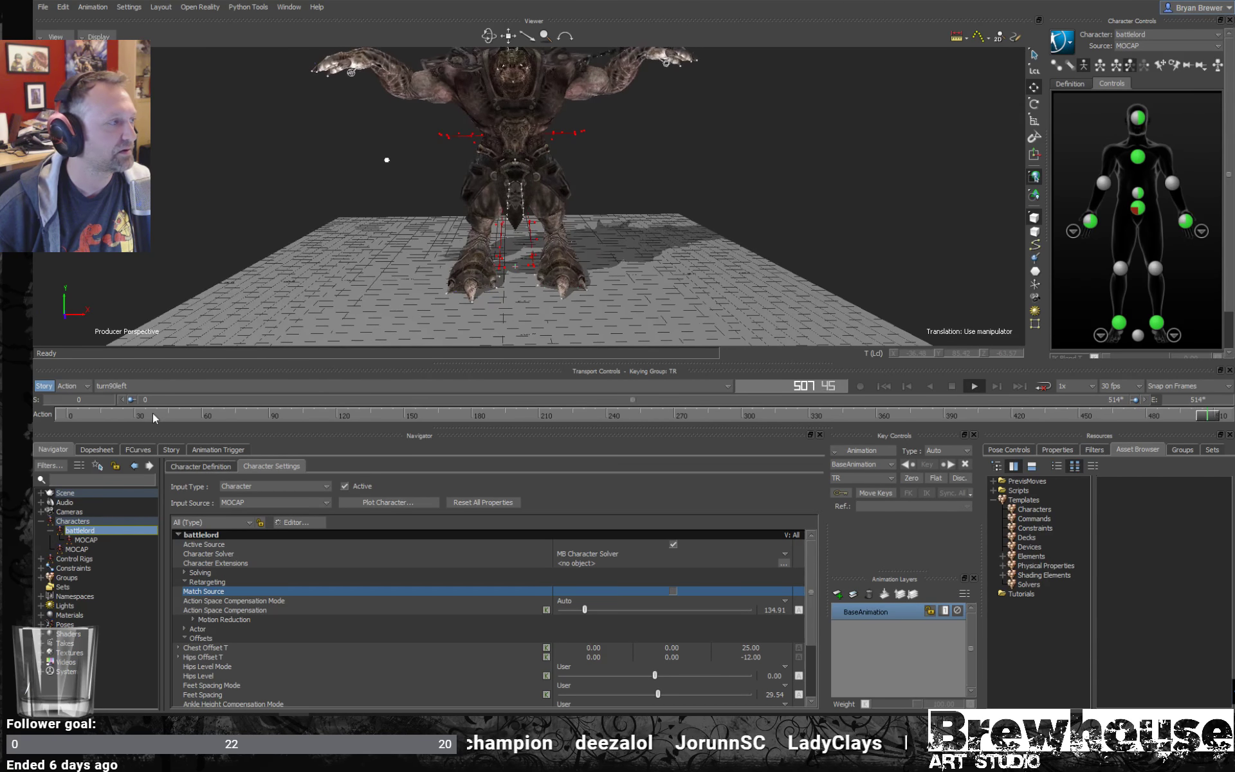
click(89, 417)
key(ctrl+space)
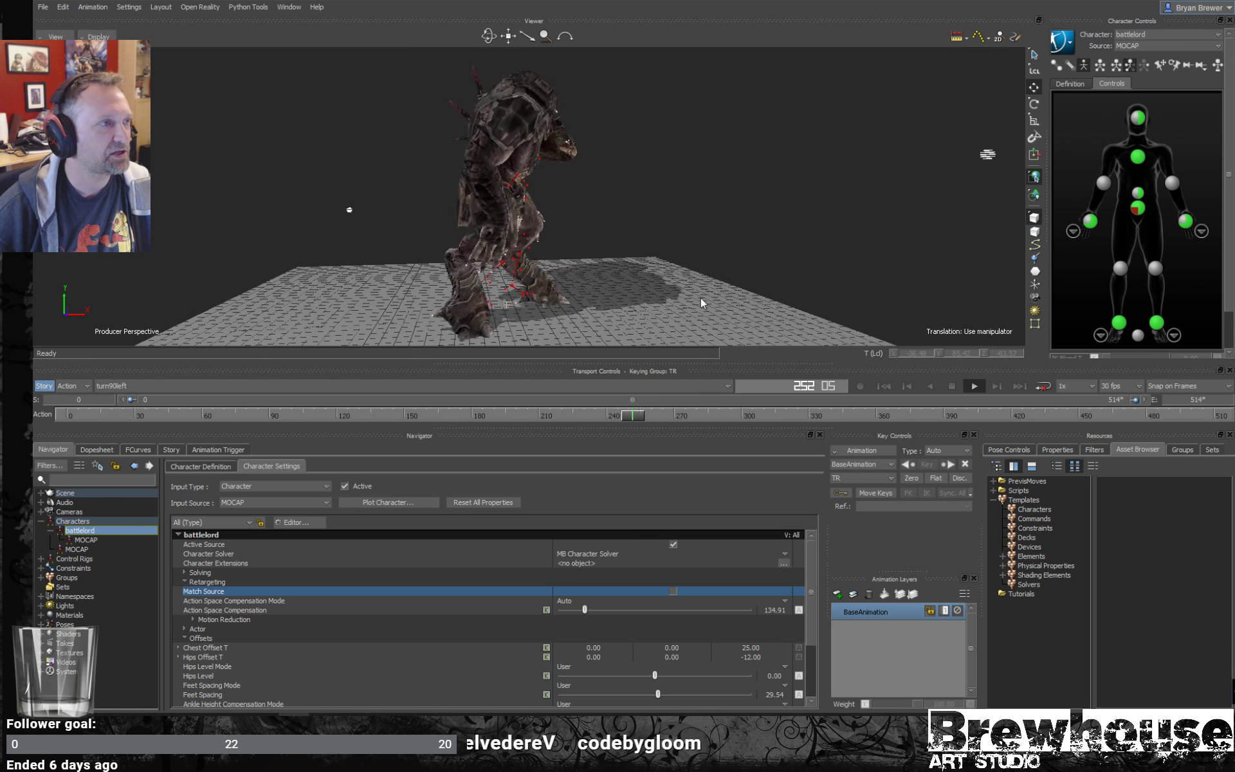
mouse_move(759, 276)
ctrl+shift+mouse_down()
mouse_move(730, 267)
mouse_move(763, 268)
ctrl+shift+mouse_up()
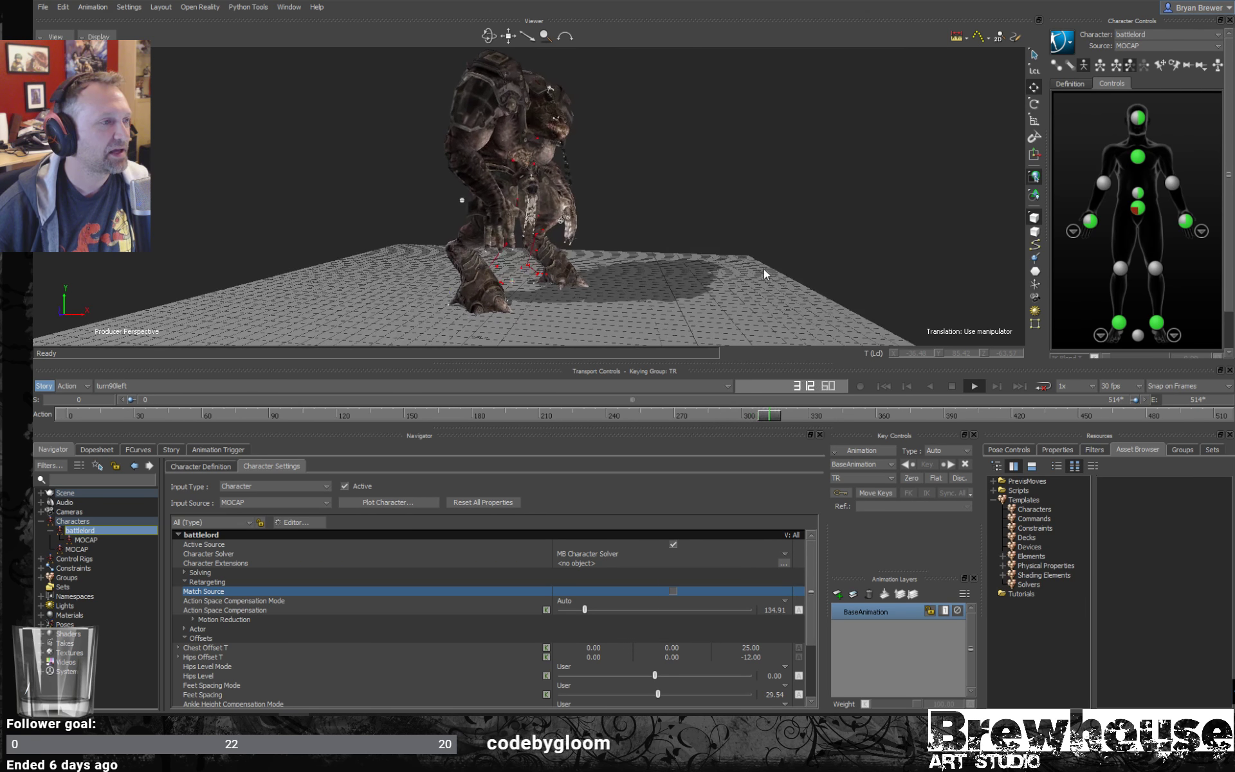
ctrl+shift+drag(699, 307, 695, 267)
key(space)
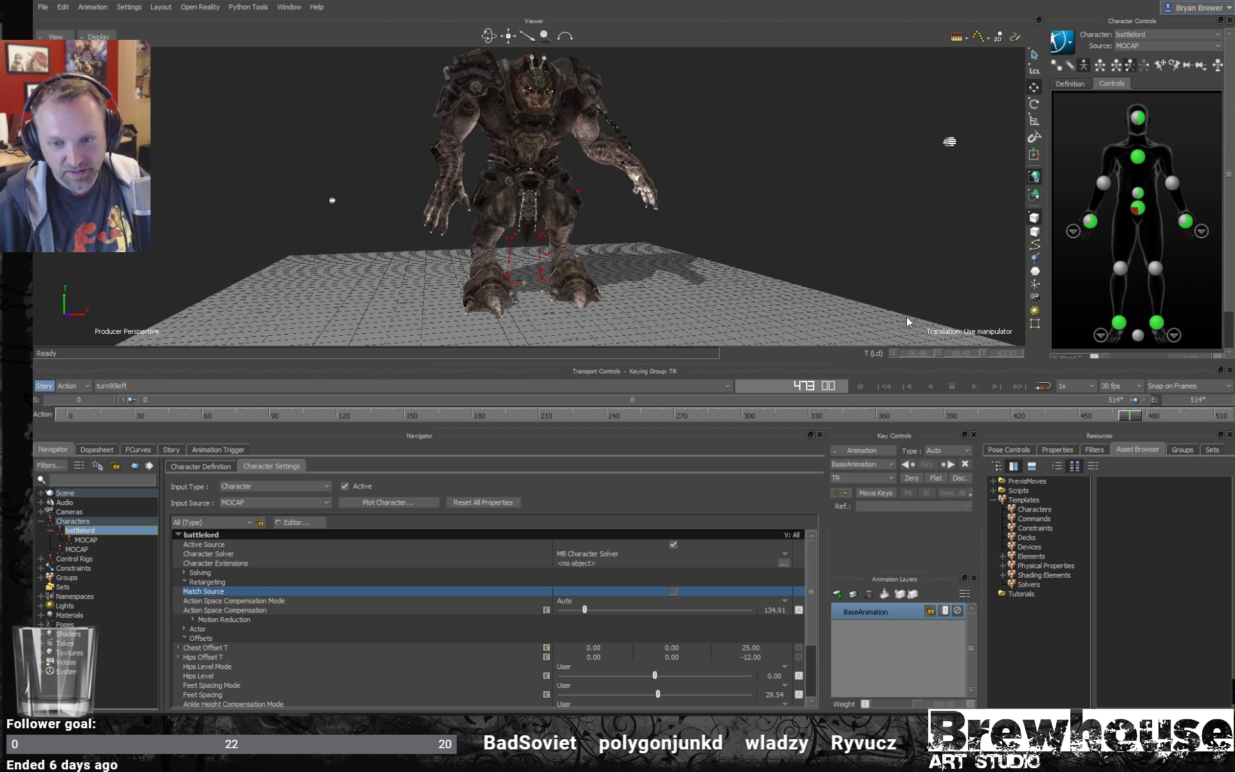
- Select the mocap skeleton's left and right leg joints and examine them against the battlelord's legs in X-Ray display
ctrl+shift+drag(900, 233, 617, 256)
click(547, 244)
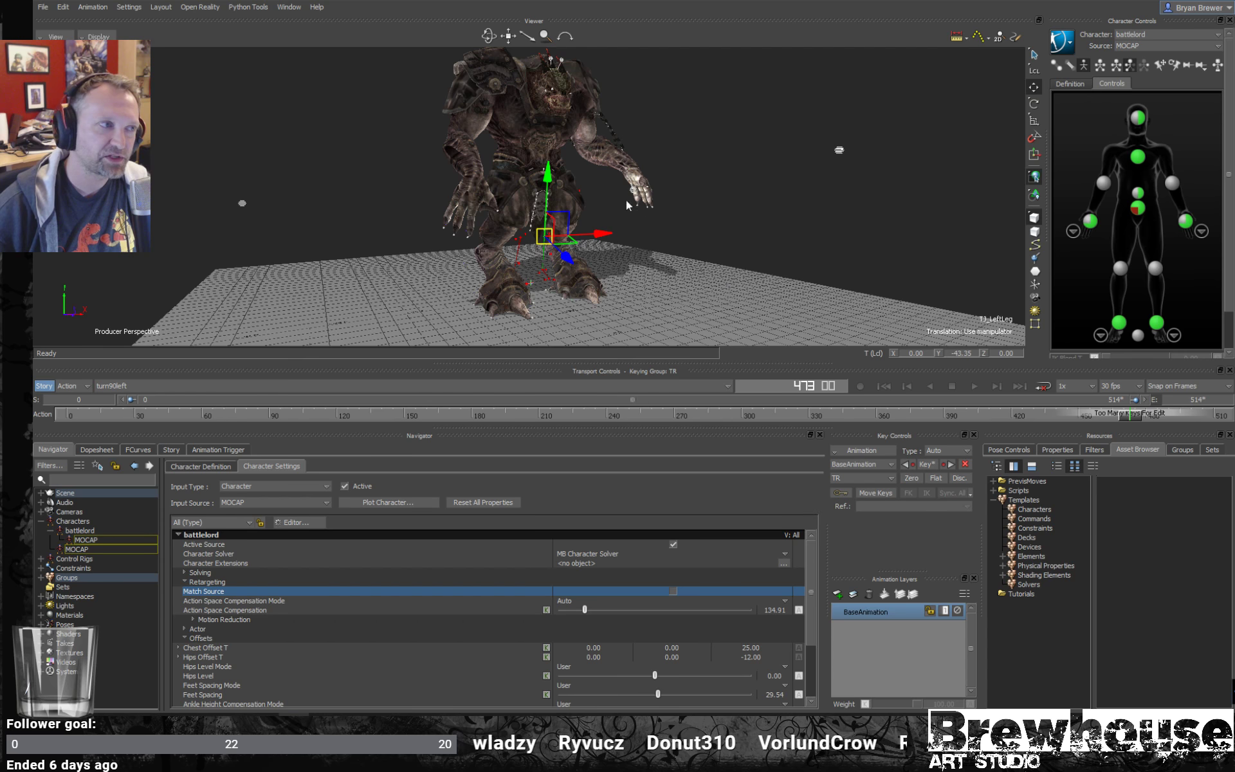
ctrl+shift+drag(610, 210, 558, 233)
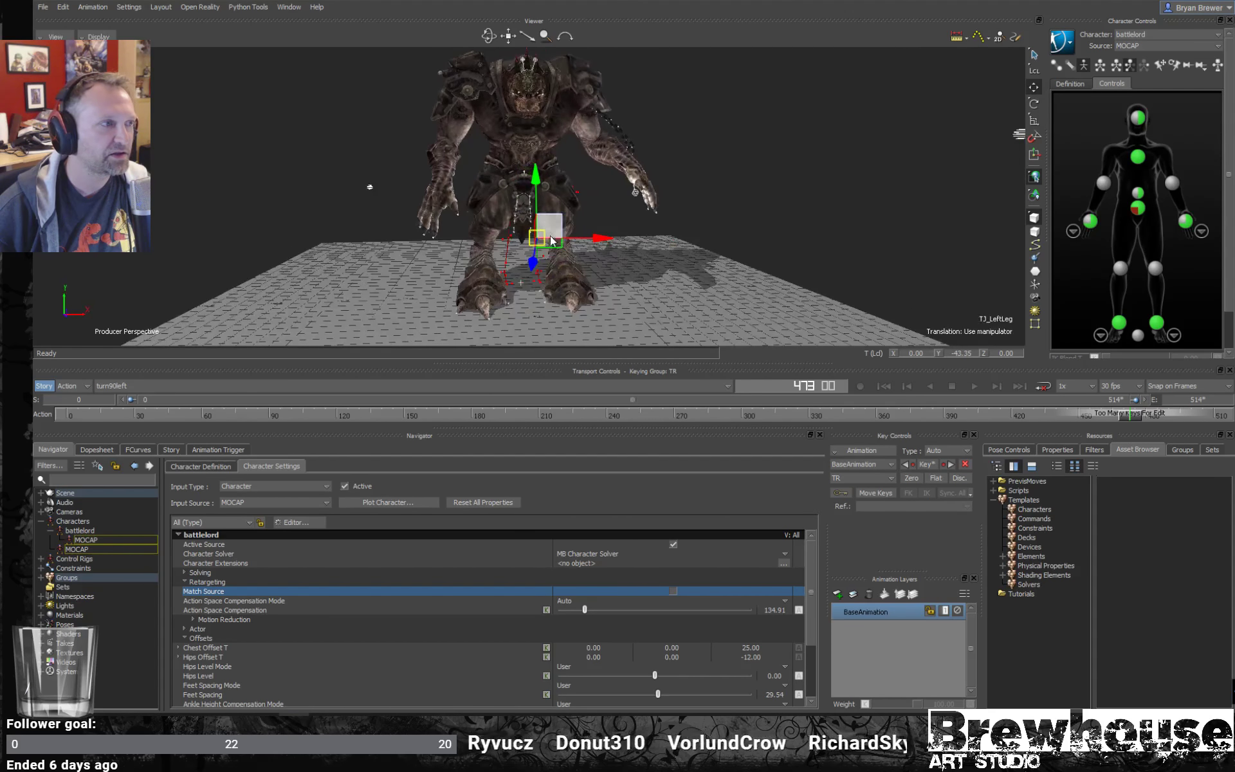
click(520, 252)
key(ctrl+x)
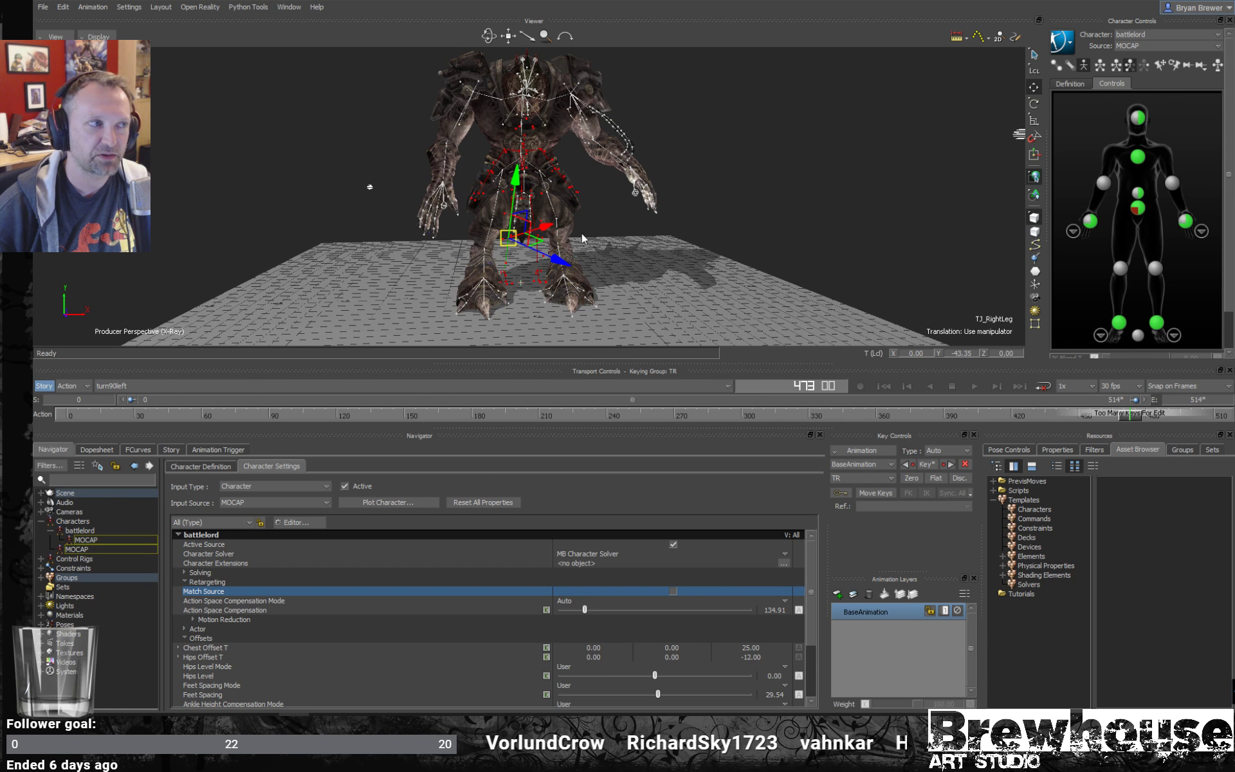
ctrl+shift+drag(554, 268, 686, 232)
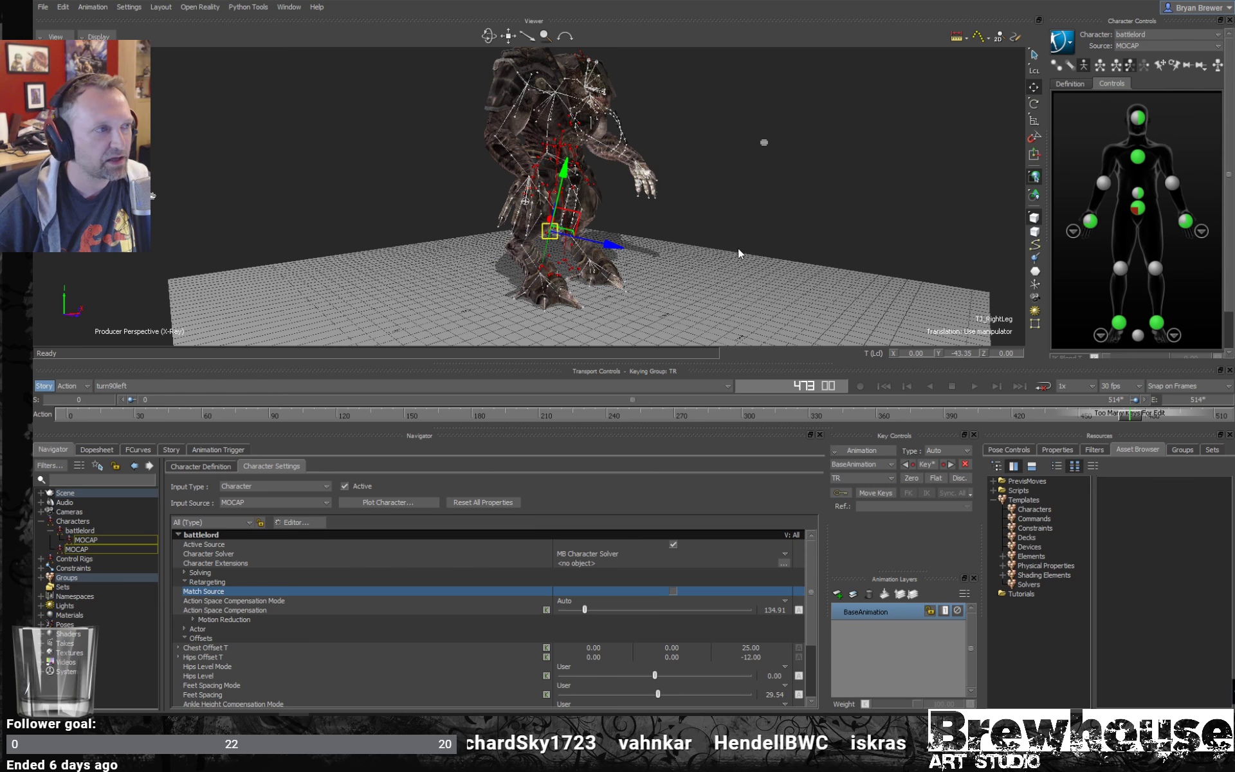
- Select the battlelord's right upper-arm roll joint, examine the skeleton's proportions, and scrub turn90left back to frame 223 for a pose check
ctrl+shift+drag(765, 250, 694, 211)
shift+drag(564, 123, 646, 164)
click(506, 134)
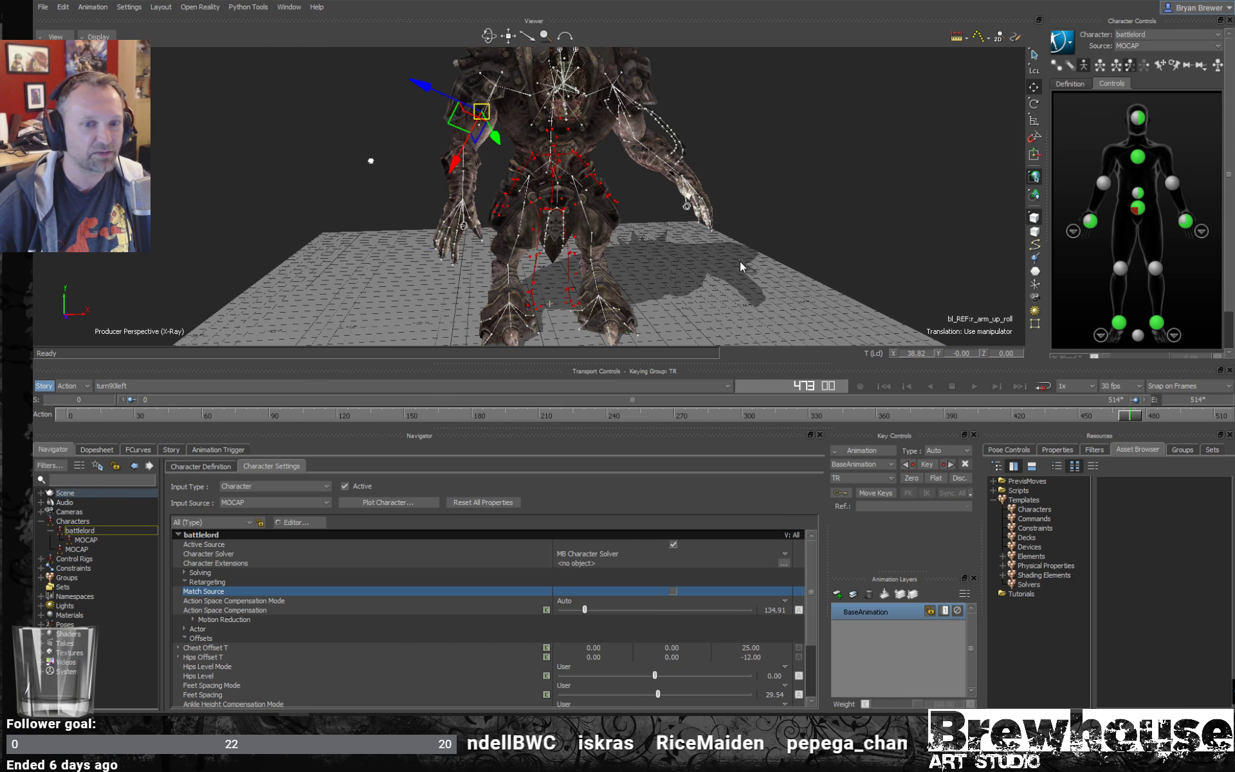
ctrl+shift+drag(740, 262, 835, 254)
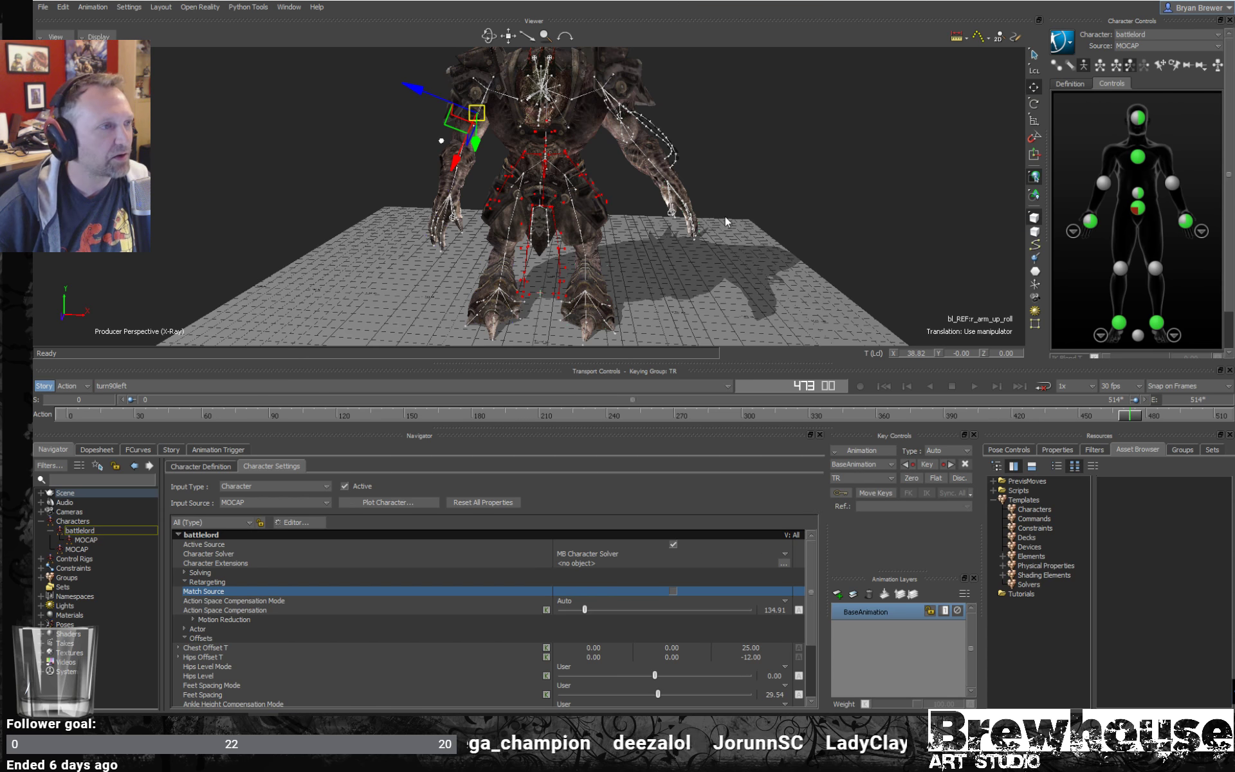
ctrl+drag(707, 229, 797, 238)
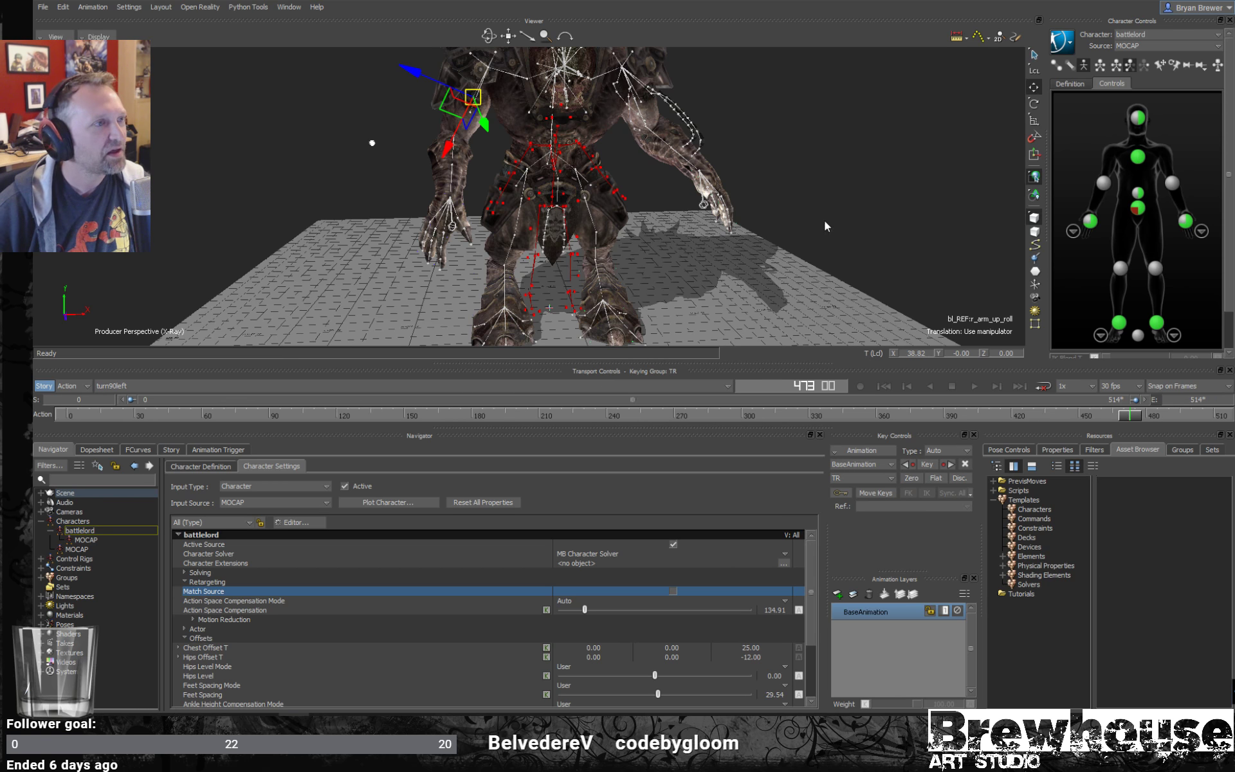
alt+drag(824, 220, 540, 217)
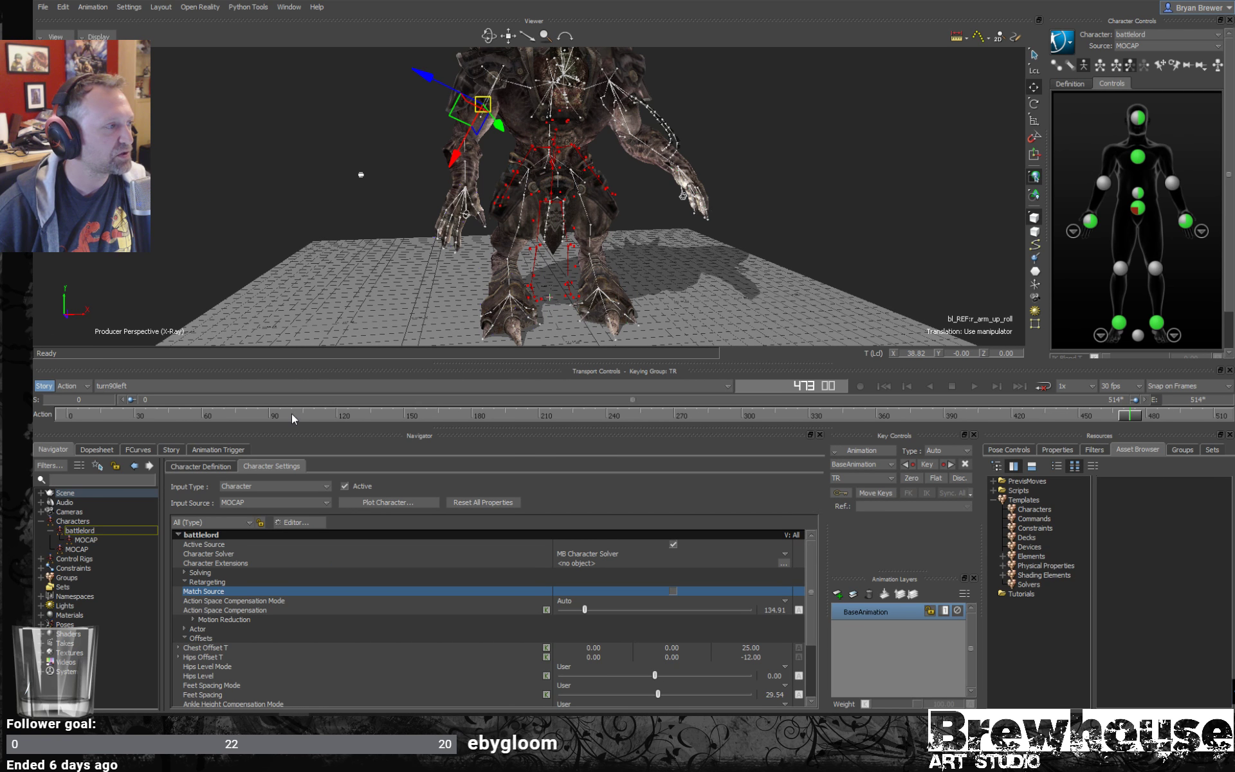
drag(292, 415, 568, 418)
ctrl+shift+drag(683, 261, 711, 272)
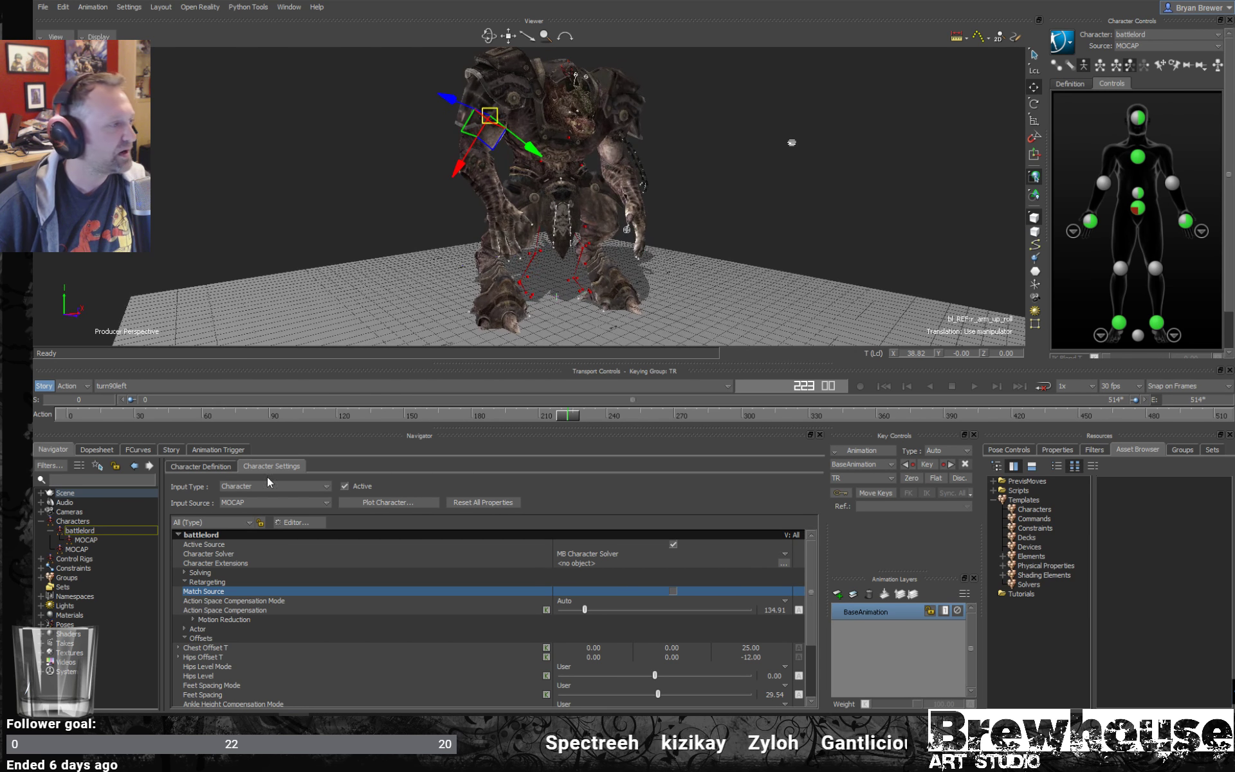
- Bake the battlelord's retargeted motion to its skeleton with Plot All Takes enabled
click(1067, 46)
mouse_move(1082, 108)
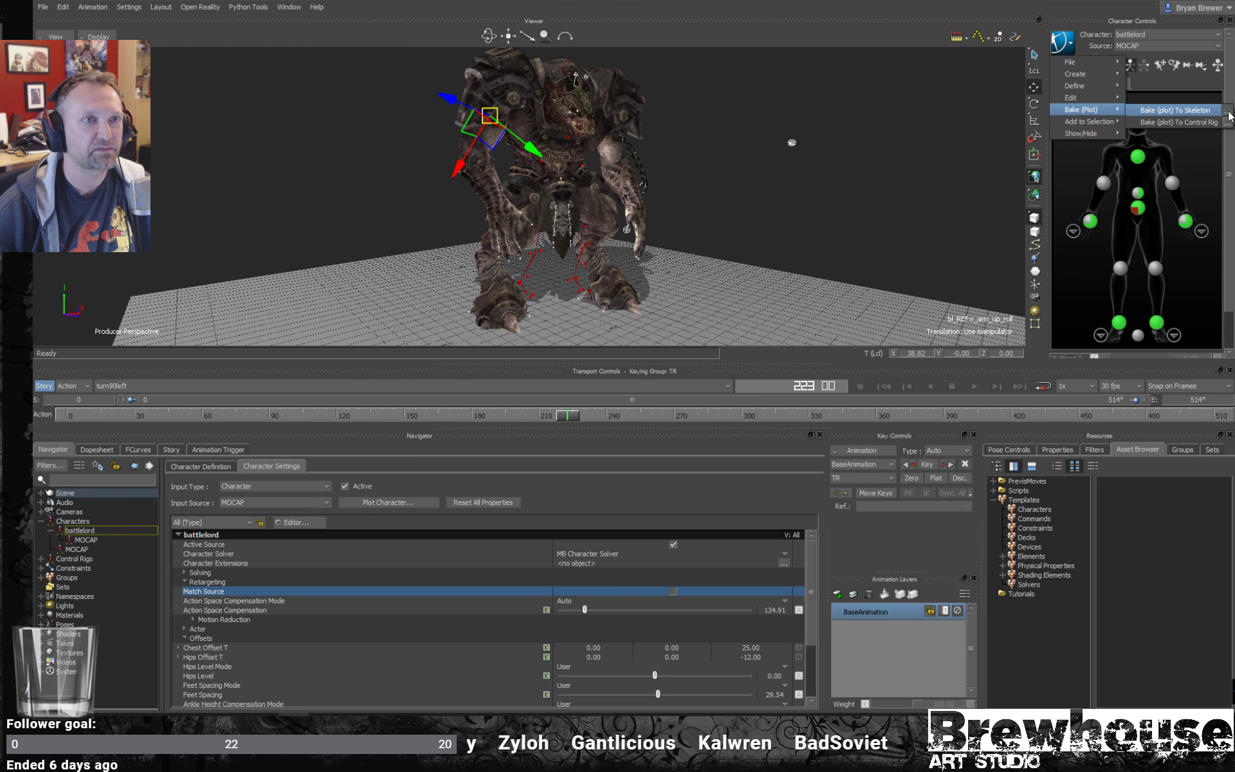
click(1222, 111)
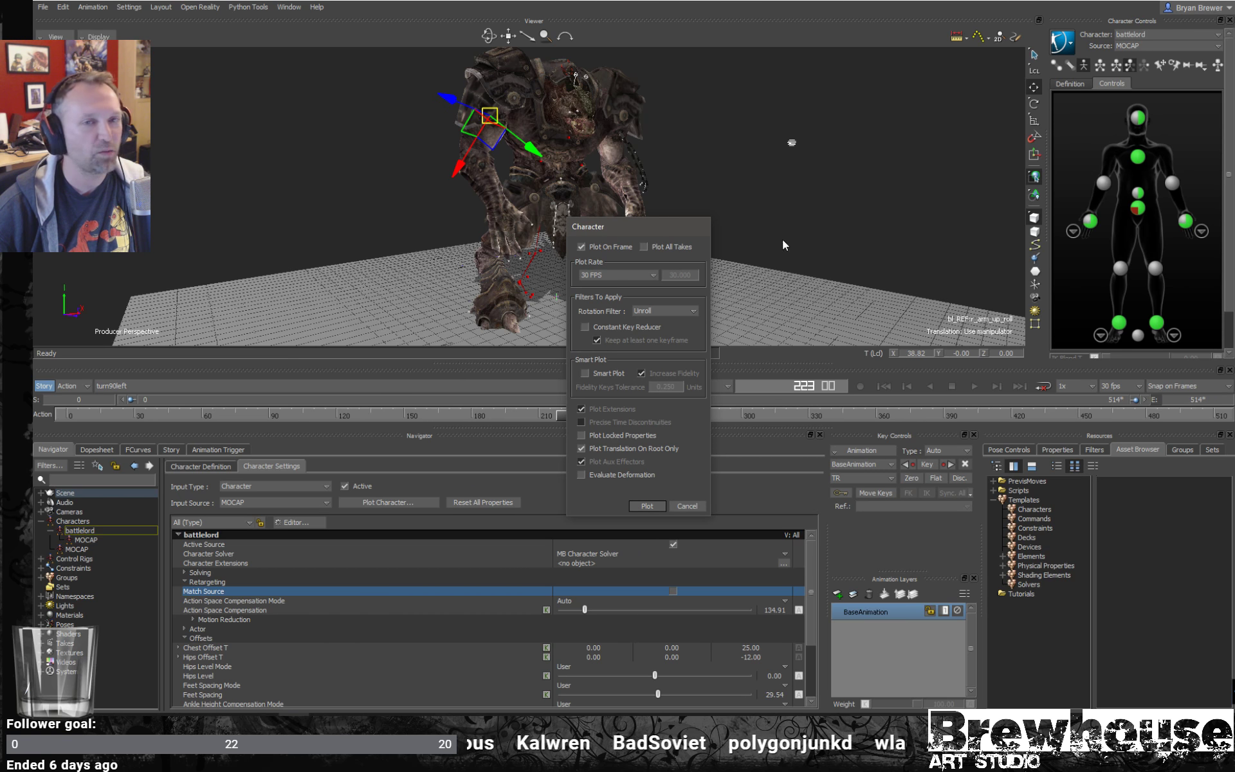
click(666, 246)
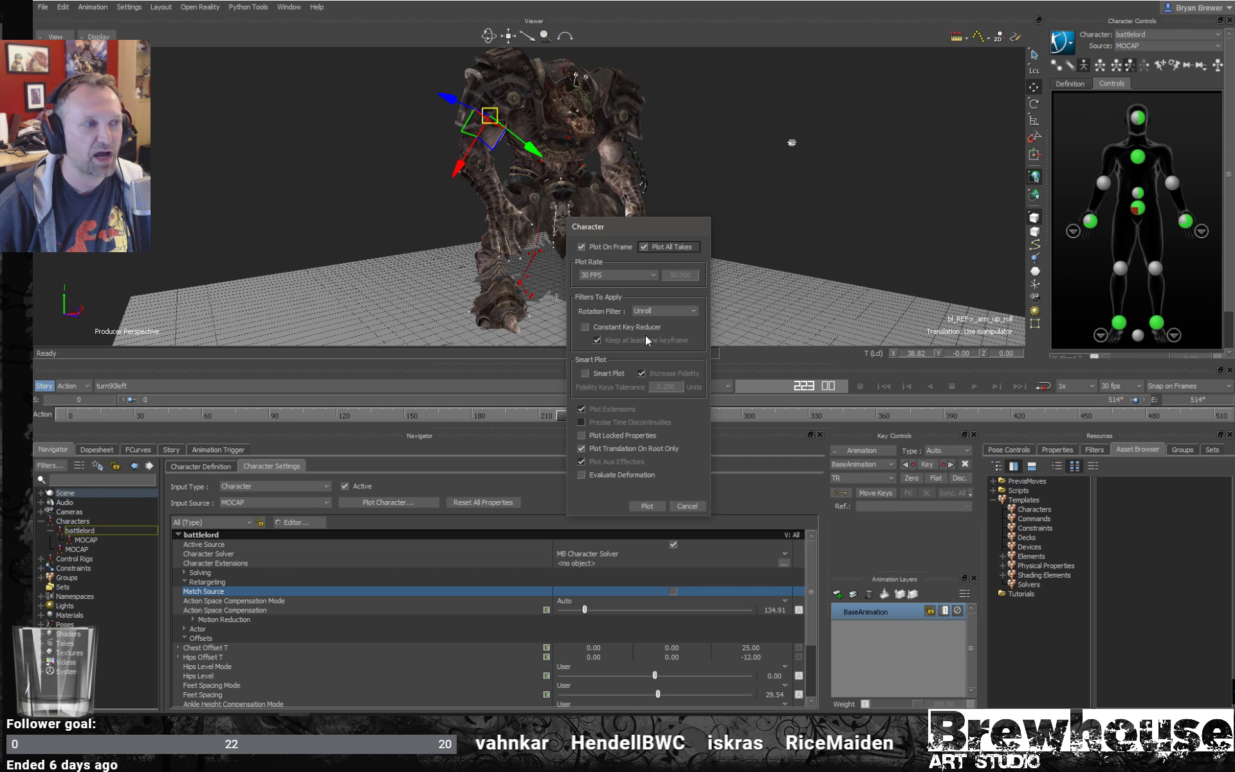
click(648, 506)
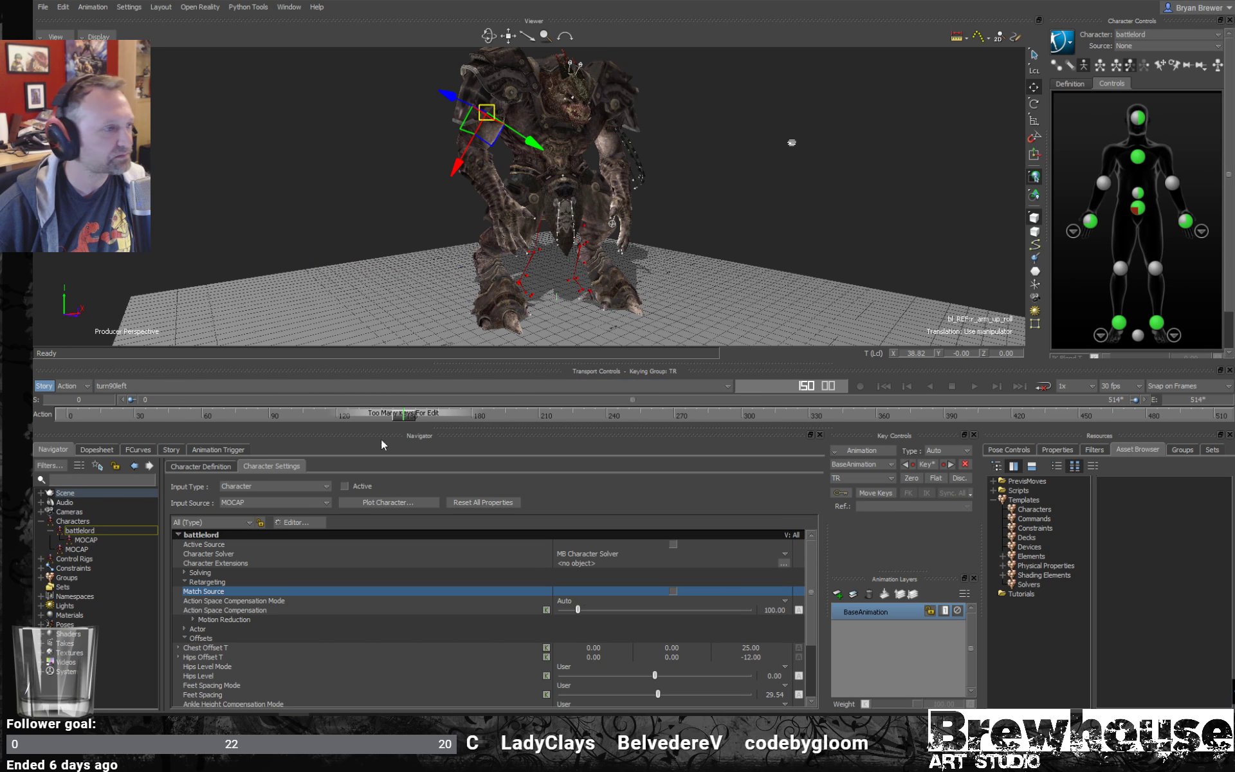
- Check the baked skeleton at frame 227 and bake the battlelord's animation to its control rig for all takes
drag(407, 414, 576, 412)
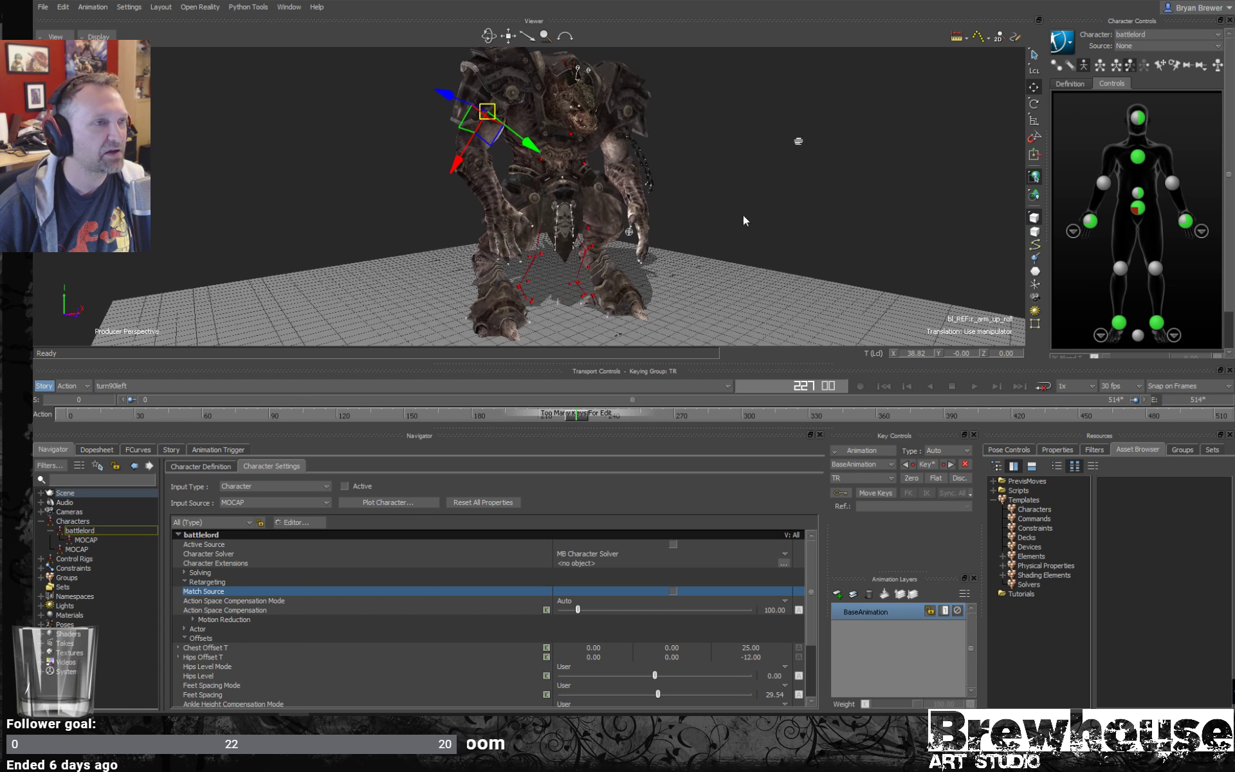
click(1065, 42)
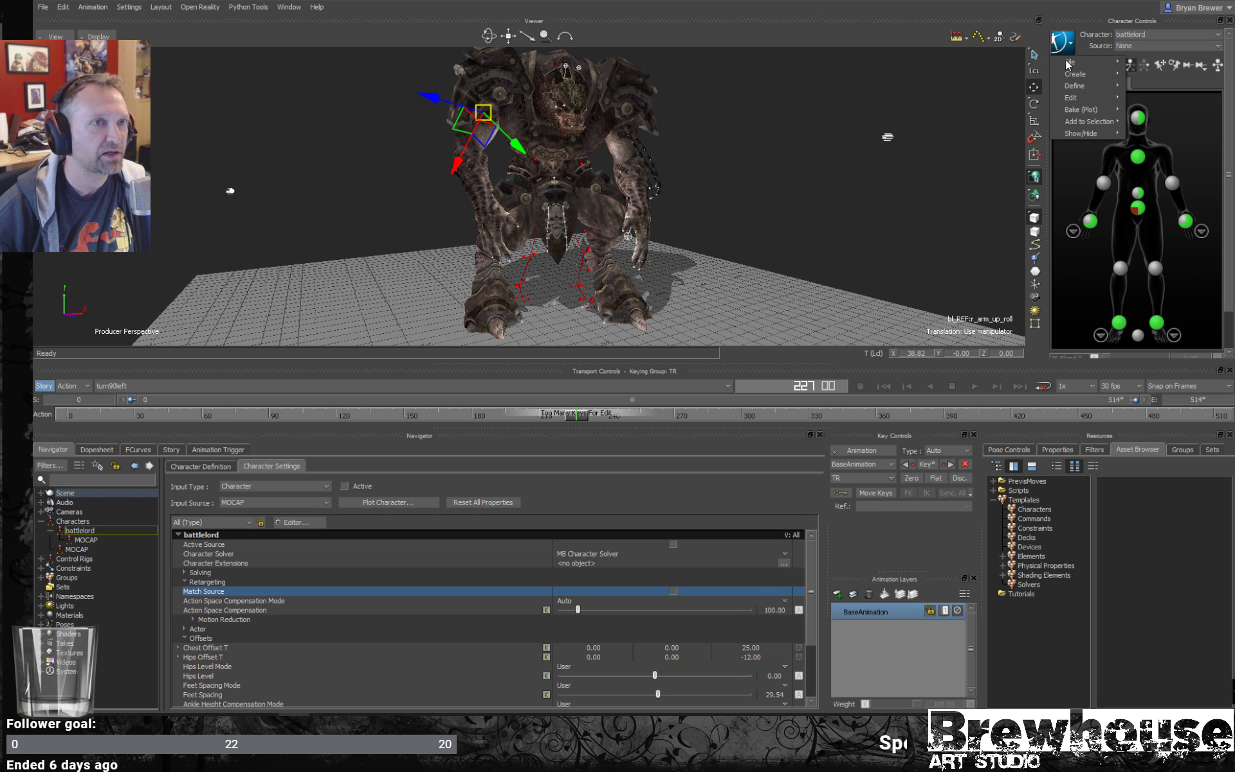
mouse_move(1093, 110)
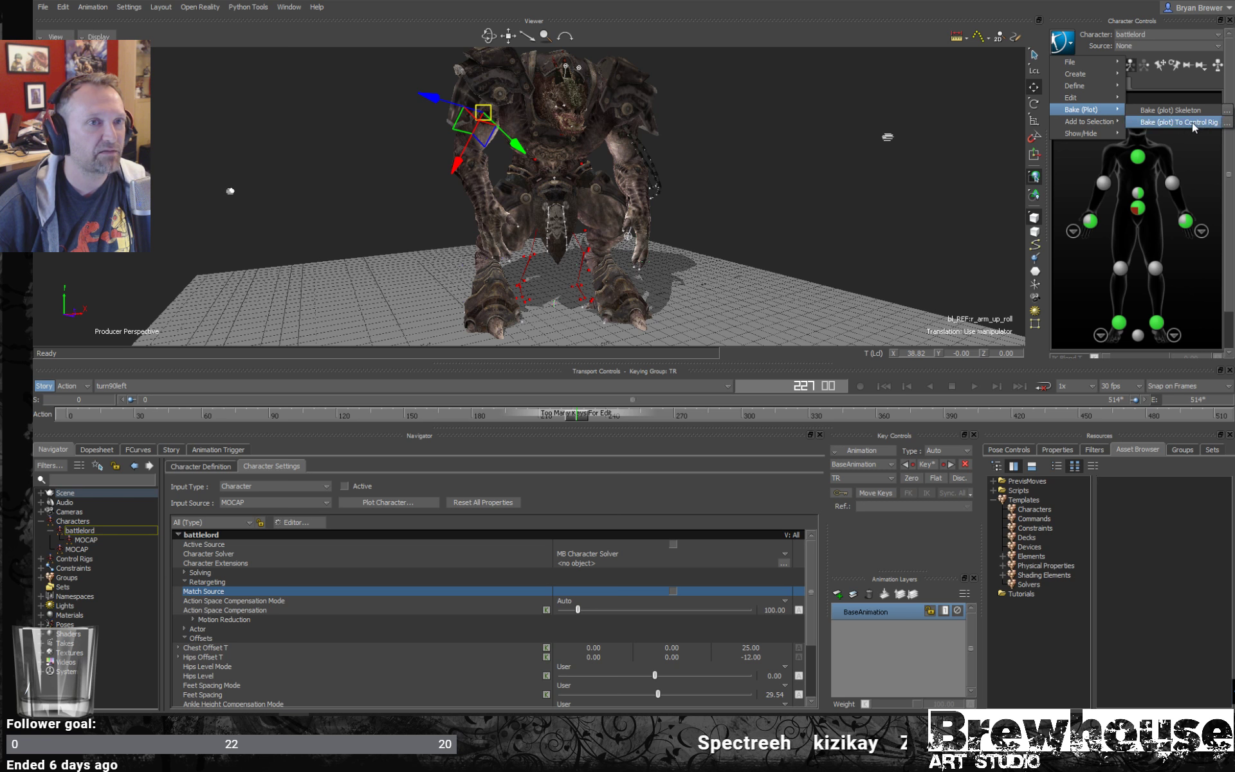
click(1227, 122)
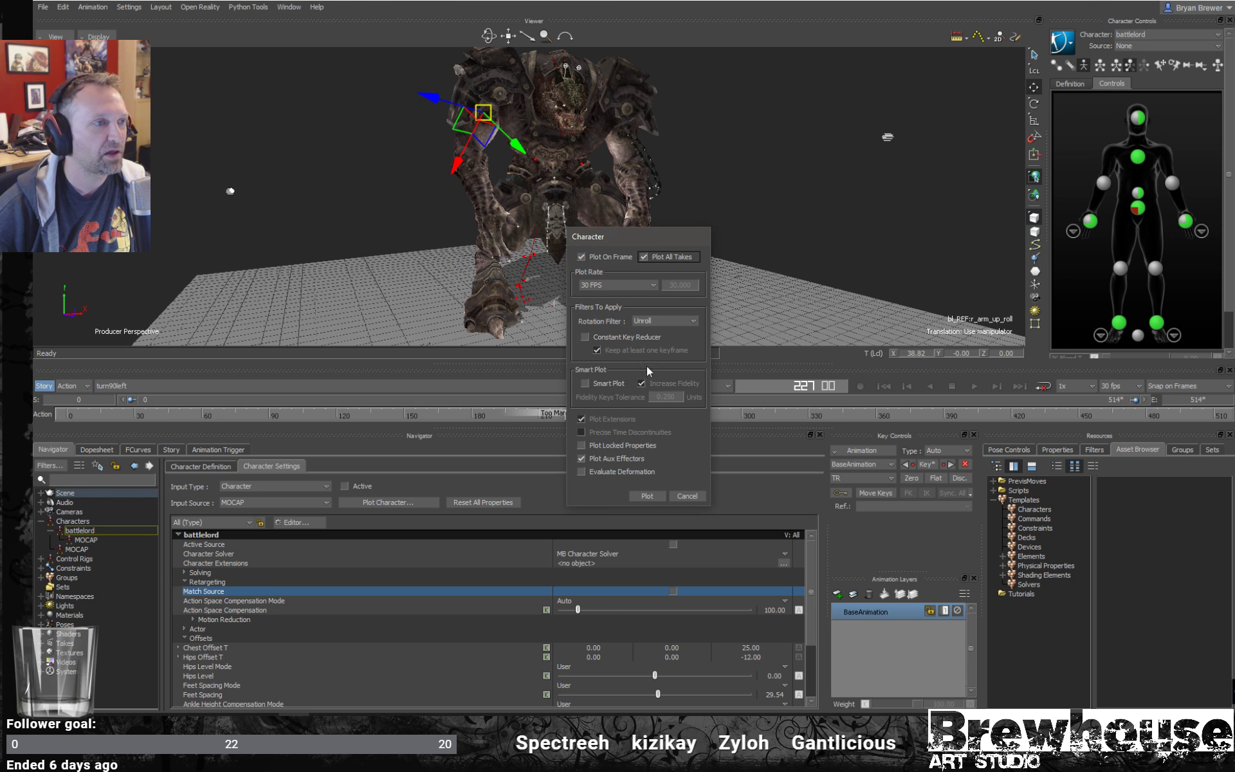
click(649, 495)
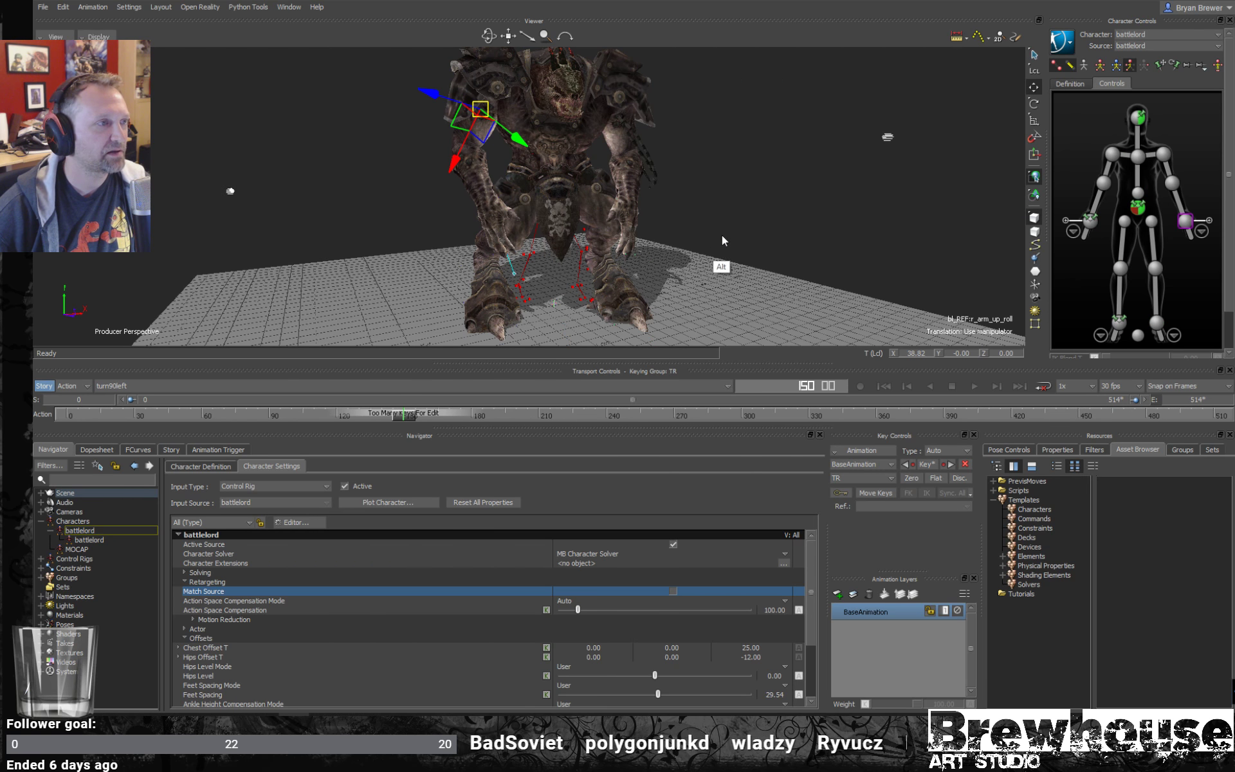
- Look over the scene hierarchy in the Schematic view, hide the Mocap group, and return to the perspective view
alt+drag(786, 229, 774, 220)
alt+right_drag(773, 220, 736, 232)
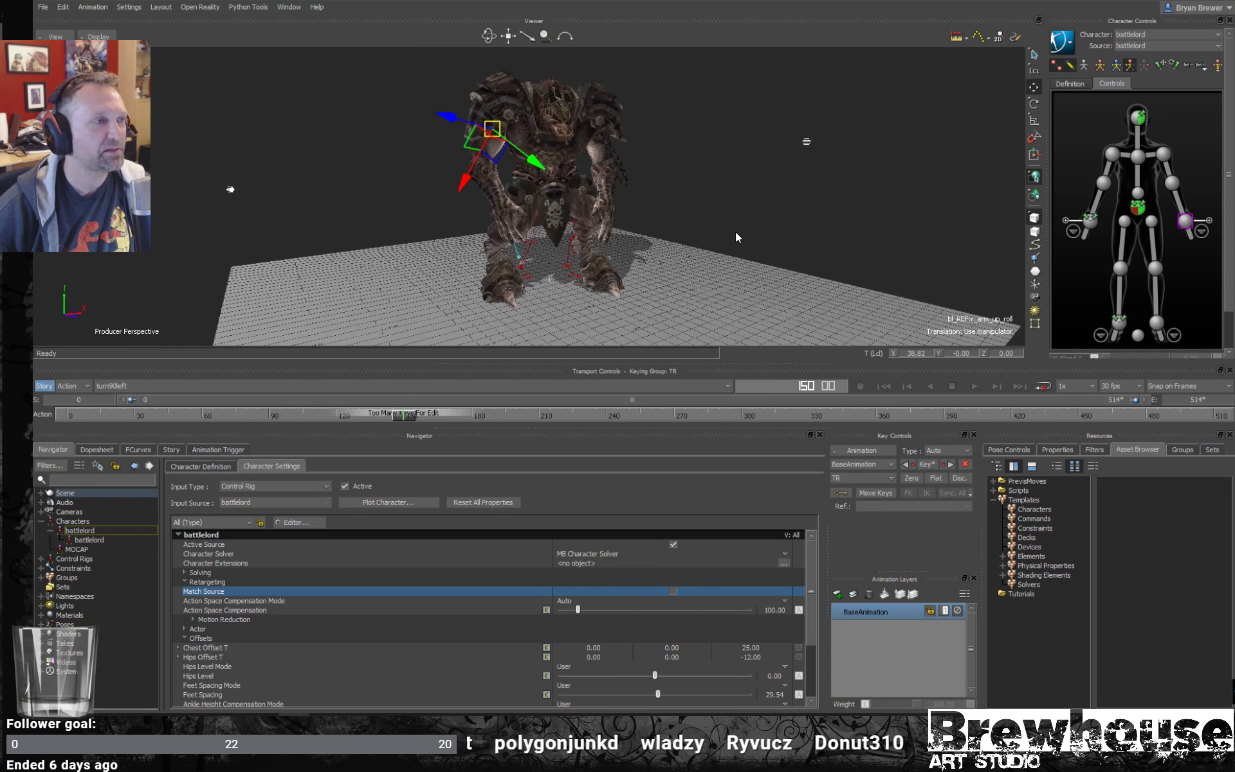
key(ctrl+w)
key(a)
alt+right_drag(788, 192, 682, 151)
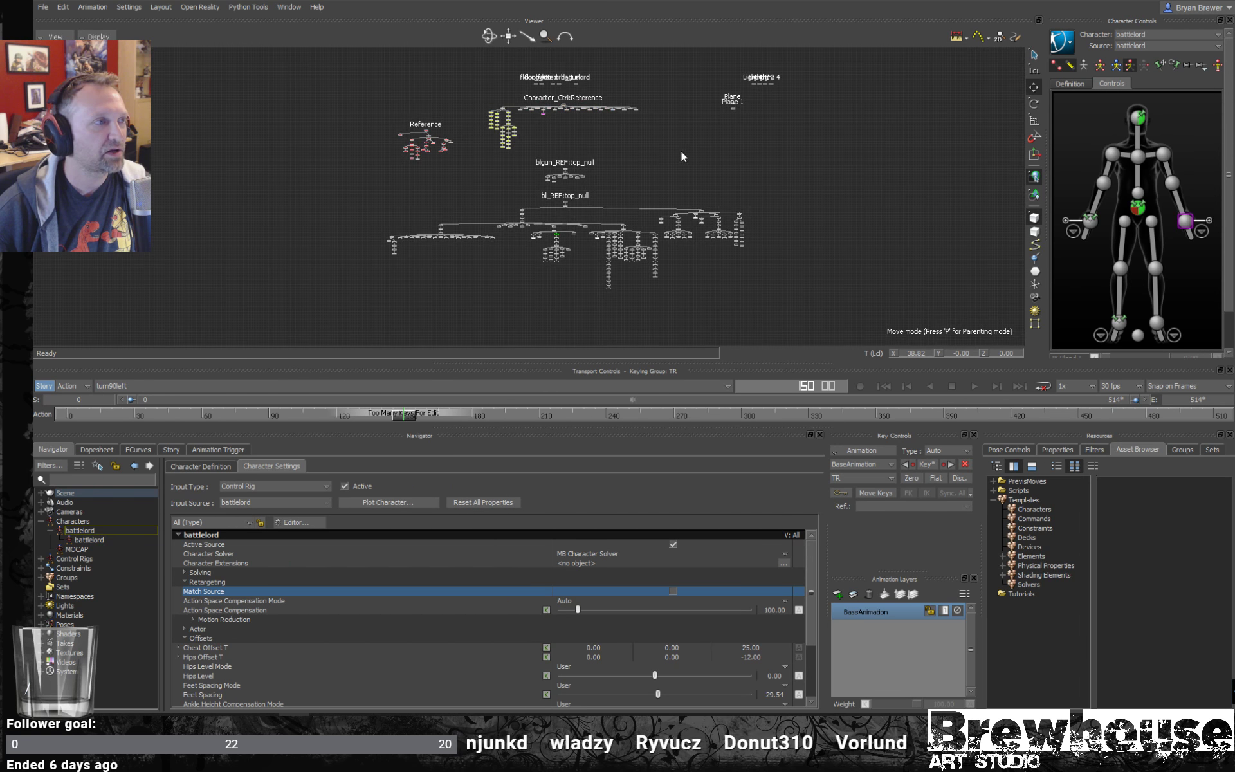
alt+middle_drag(682, 152, 691, 207)
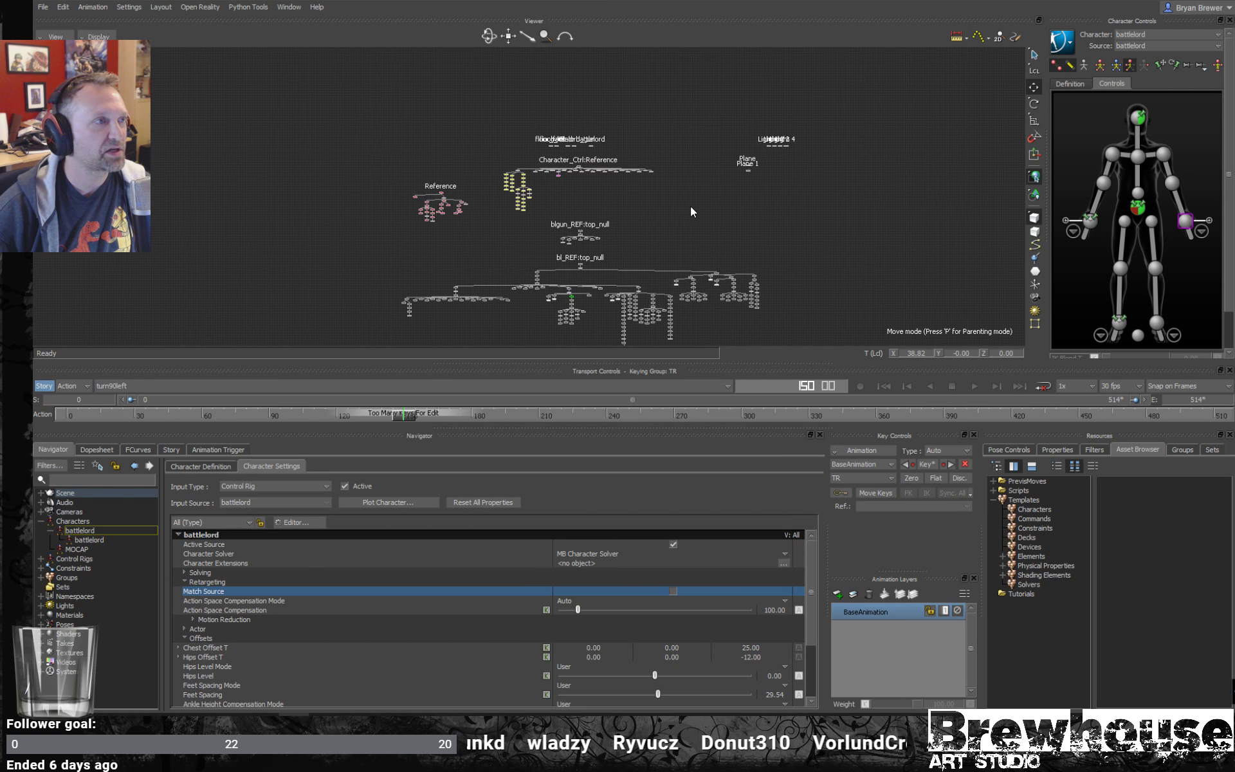
click(1187, 450)
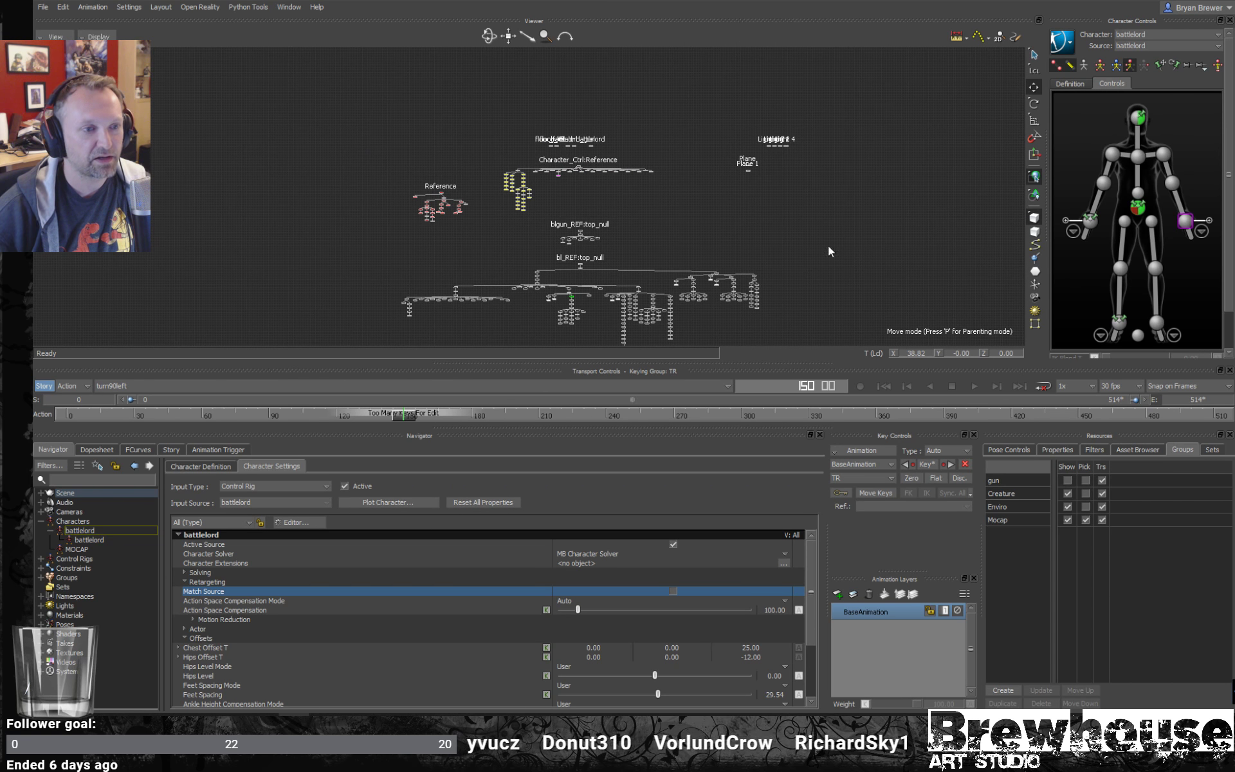
click(1067, 520)
key(ctrl+e)
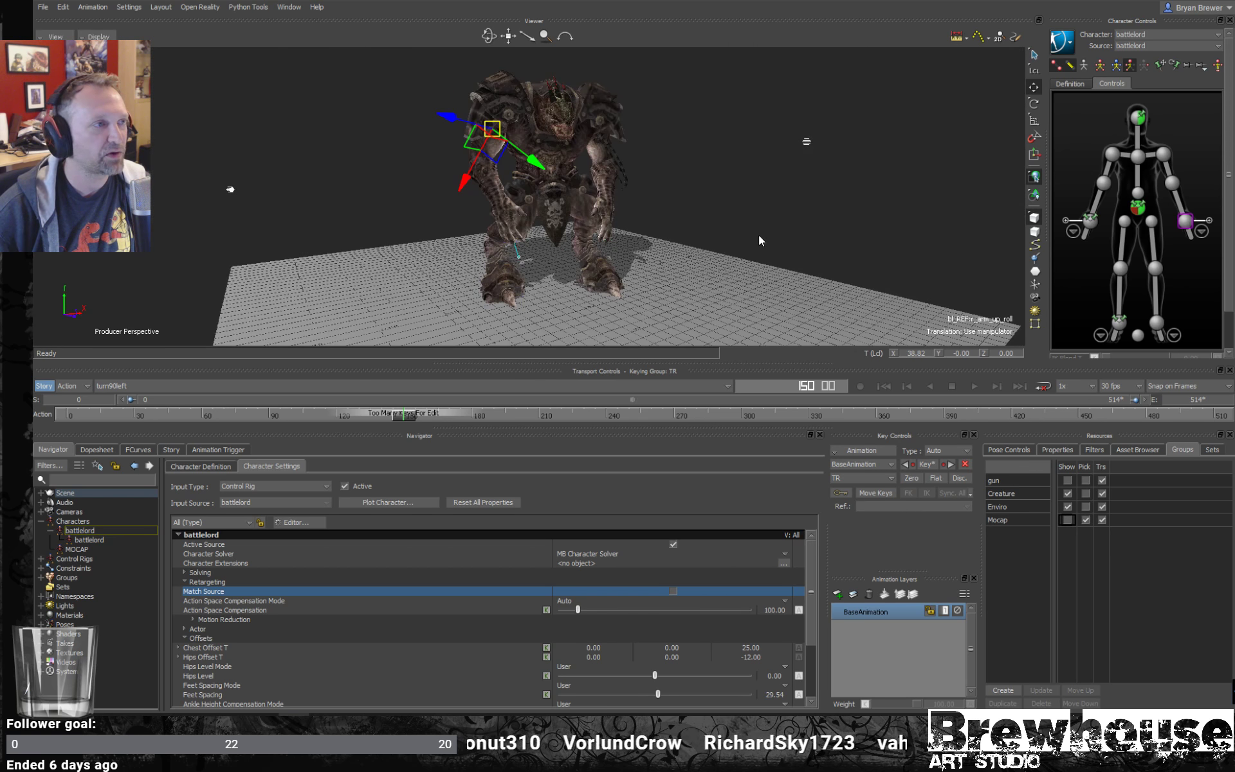
- Scrub to frame 59 and show the battlelord's control rig through the mesh in X-Ray display
alt+middle_drag(658, 214, 694, 191)
alt+drag(694, 192, 712, 195)
alt+right_drag(712, 195, 751, 213)
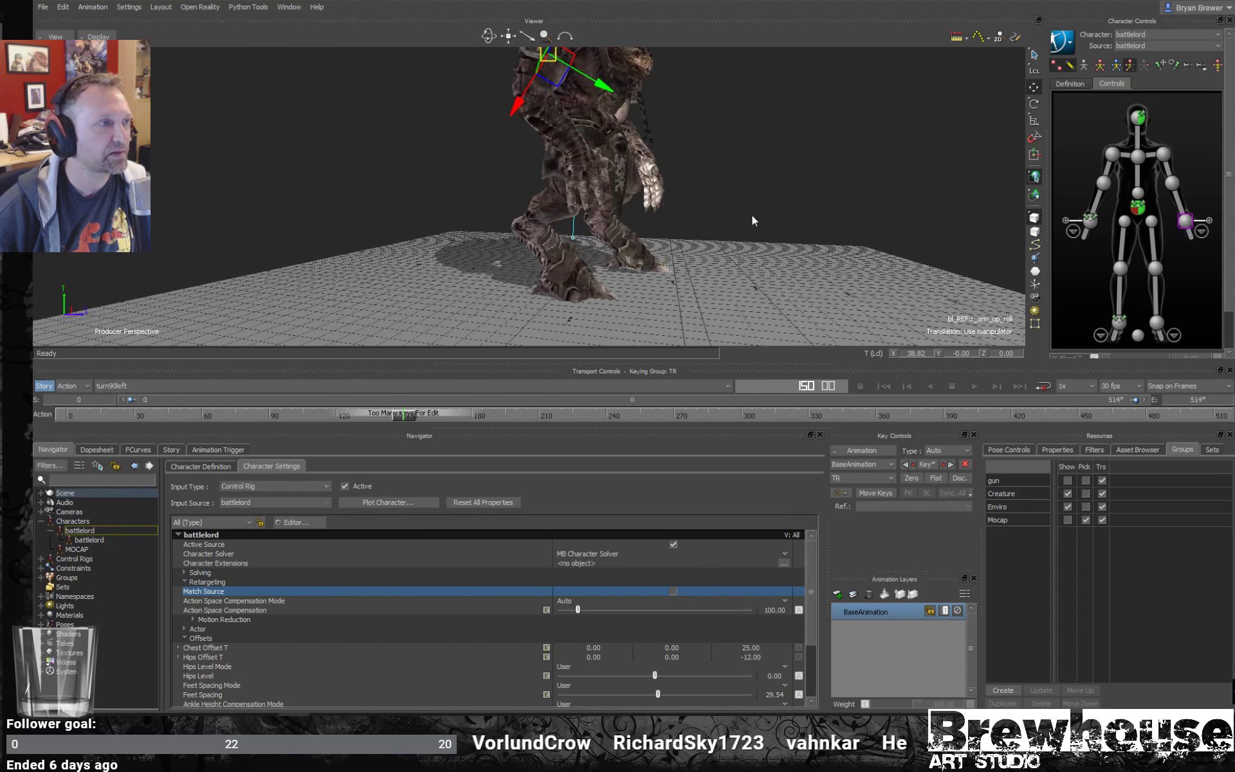
alt+drag(751, 213, 714, 211)
drag(425, 421, 200, 413)
key(ctrl+a)
key(ctrl+a)
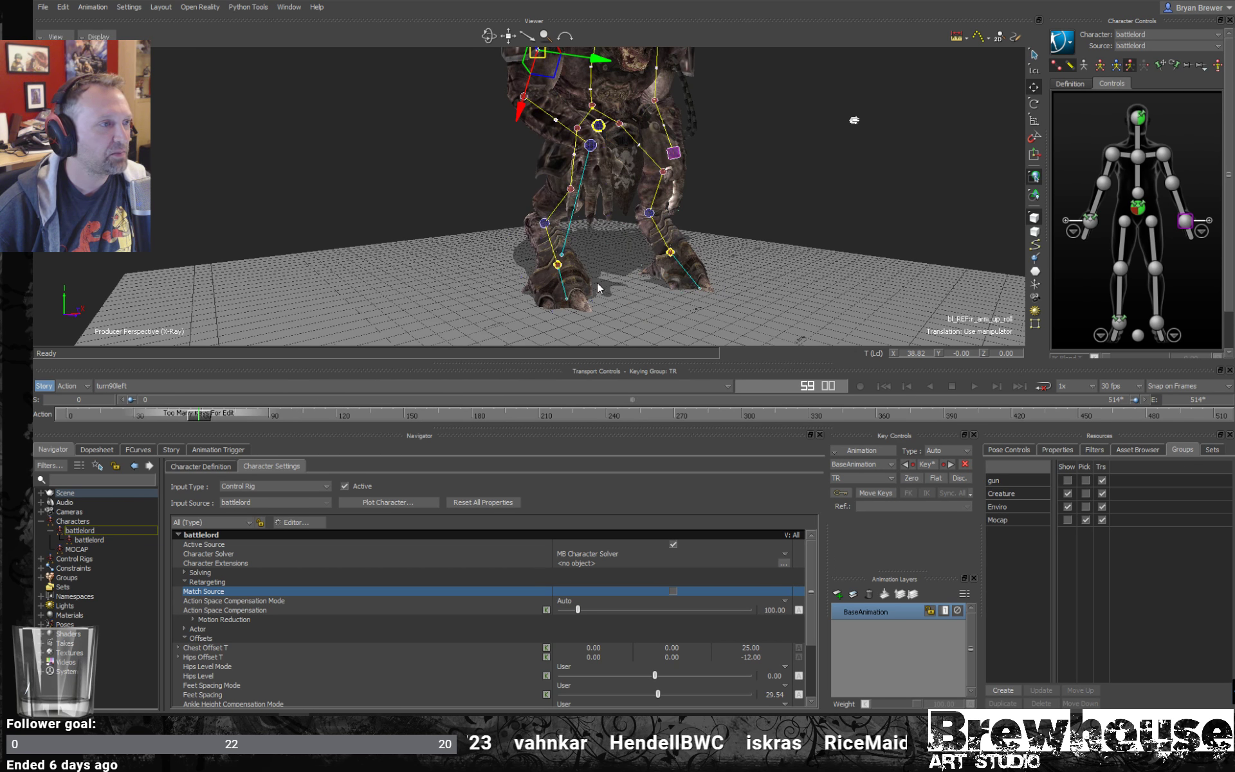
- Select the left foot effector's auxiliary pivot near the toes and check the foot back at frame 0
alt+right_drag(599, 283, 682, 286)
alt+drag(682, 287, 641, 283)
alt+middle_drag(641, 283, 635, 244)
alt+drag(635, 240, 578, 212)
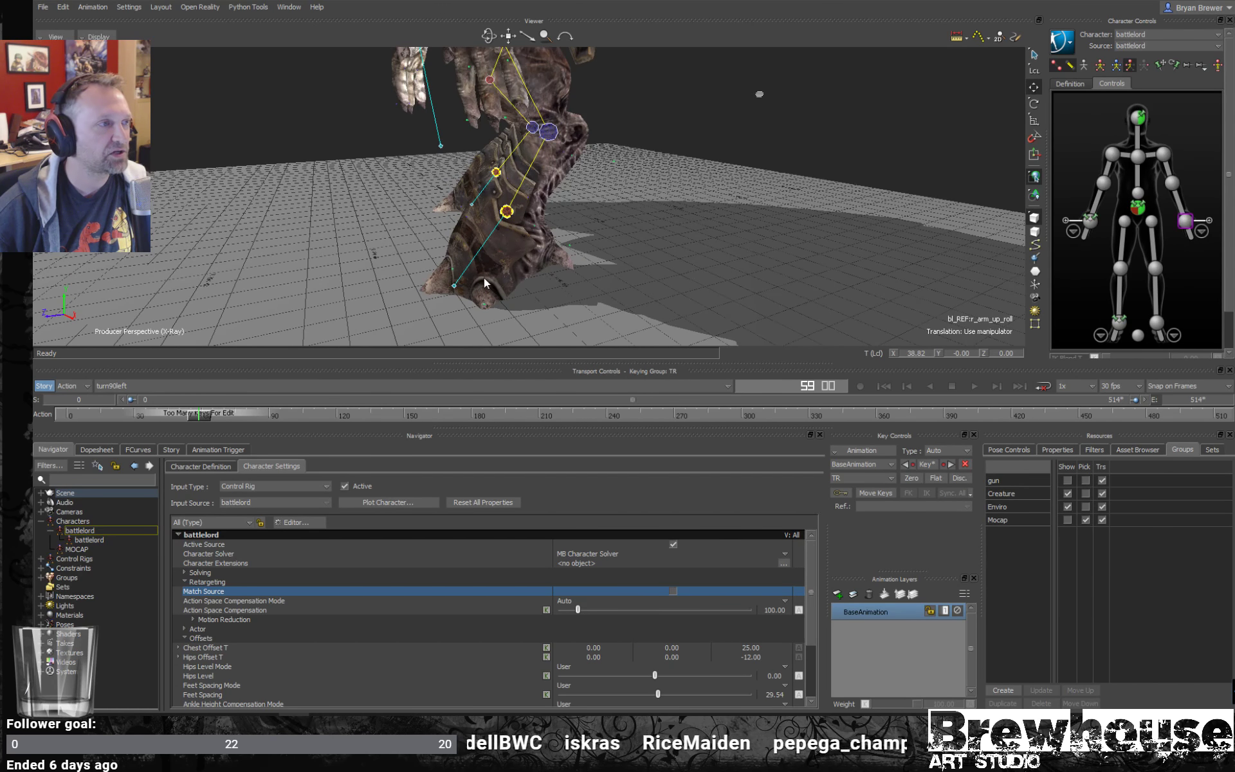
alt+drag(484, 278, 564, 289)
click(491, 297)
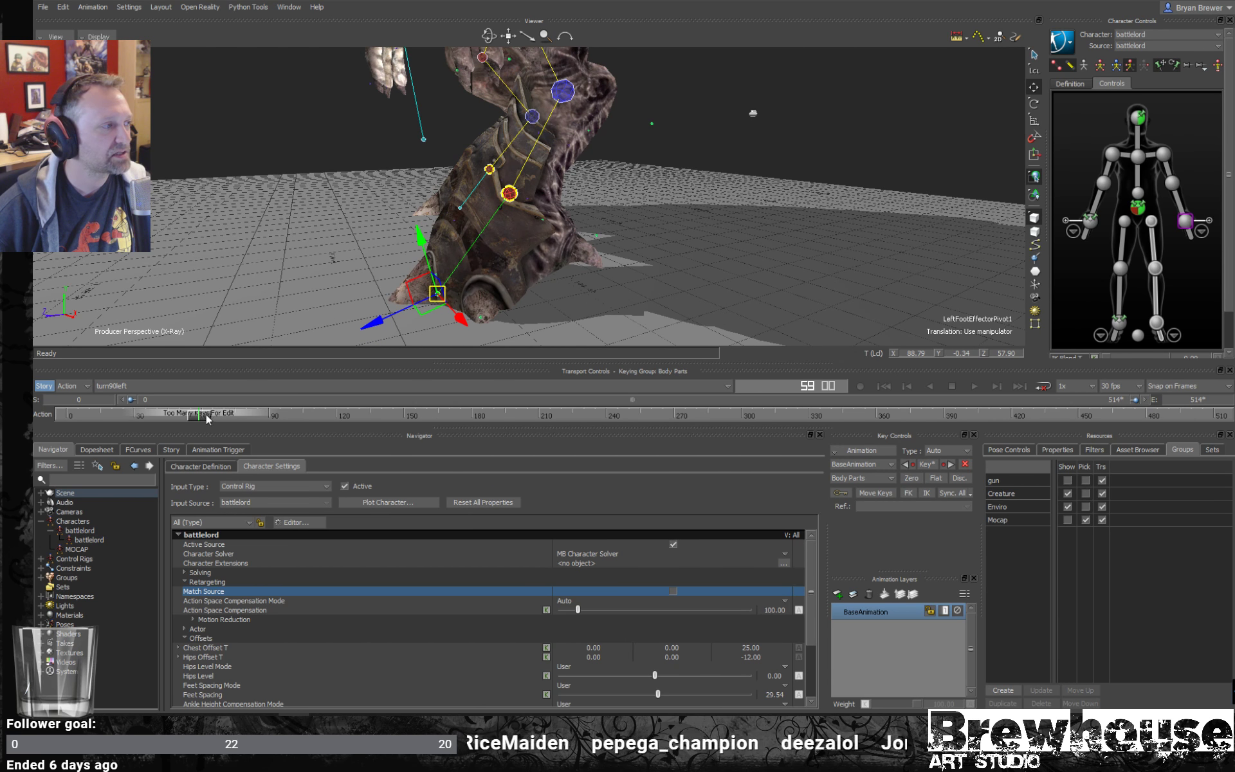
drag(207, 419, 68, 415)
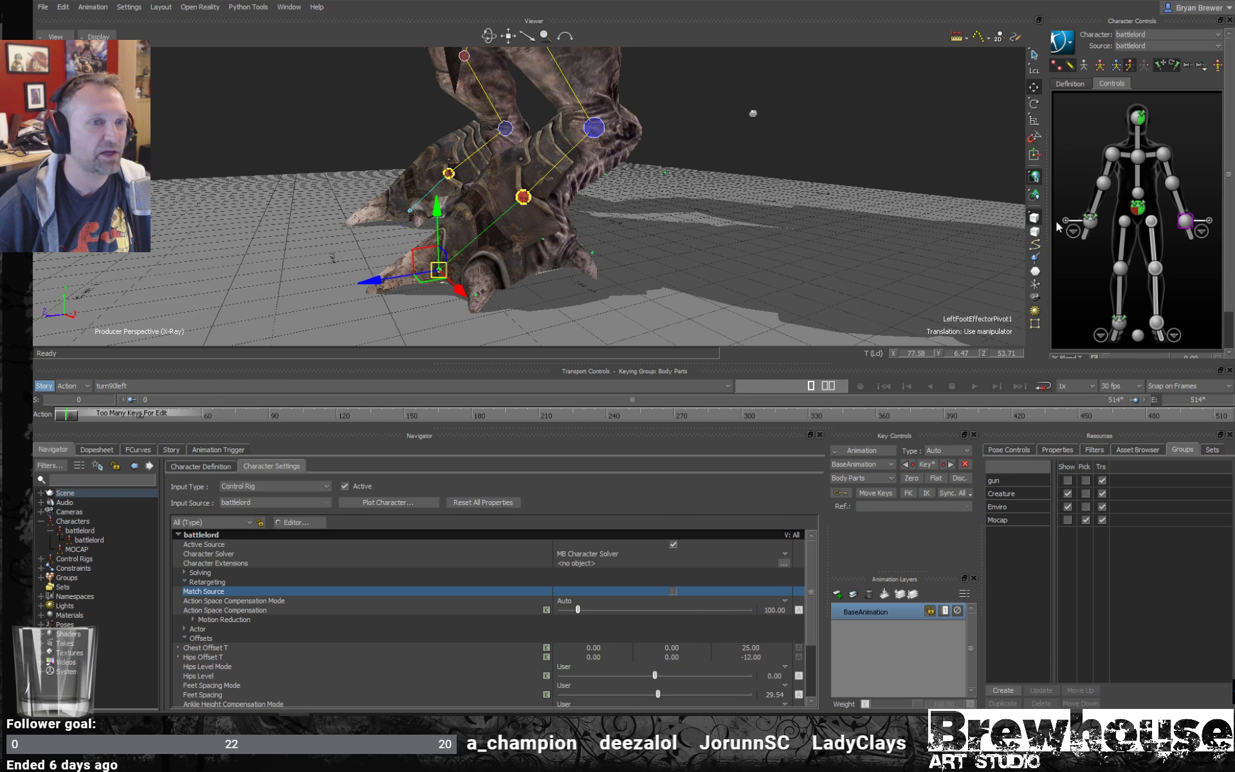
- Show the left foot's detailed controls, inspect the foot effector's auxiliary effector options, and select LeftFootEffectorPivot1
click(1174, 335)
click(1115, 224)
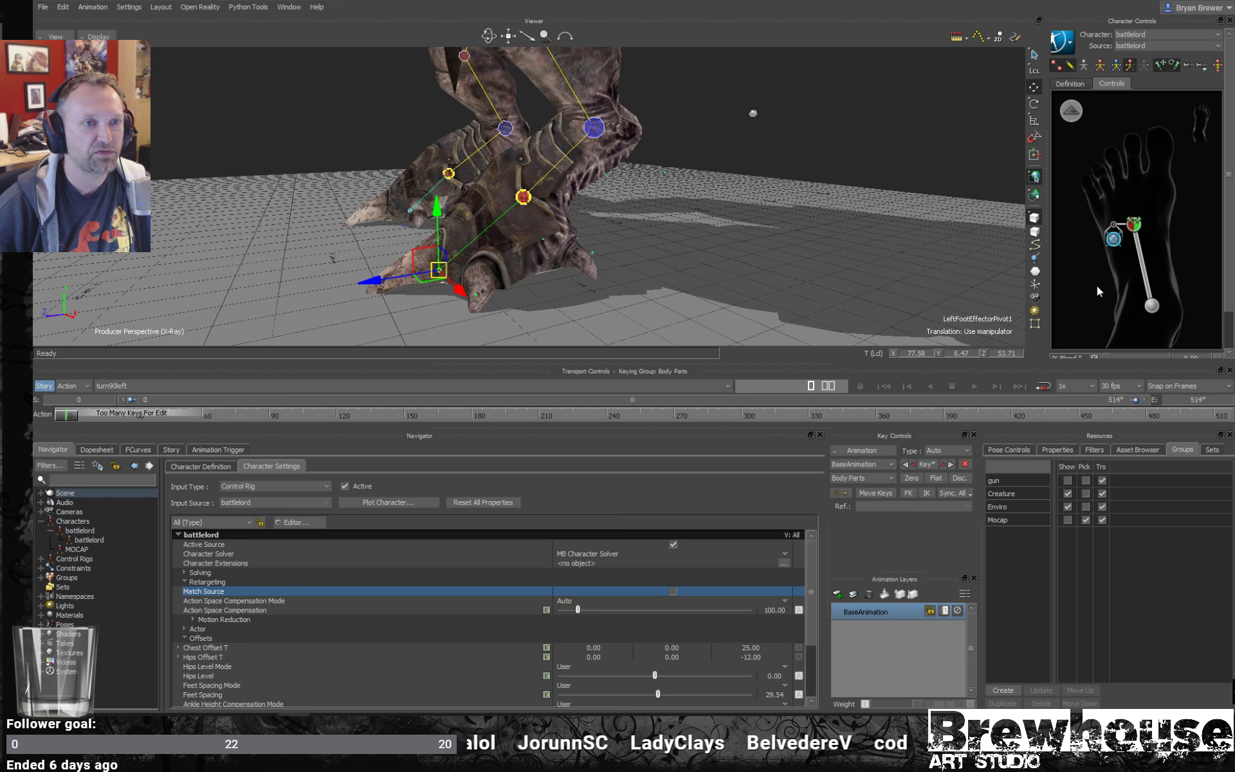
click(1135, 225)
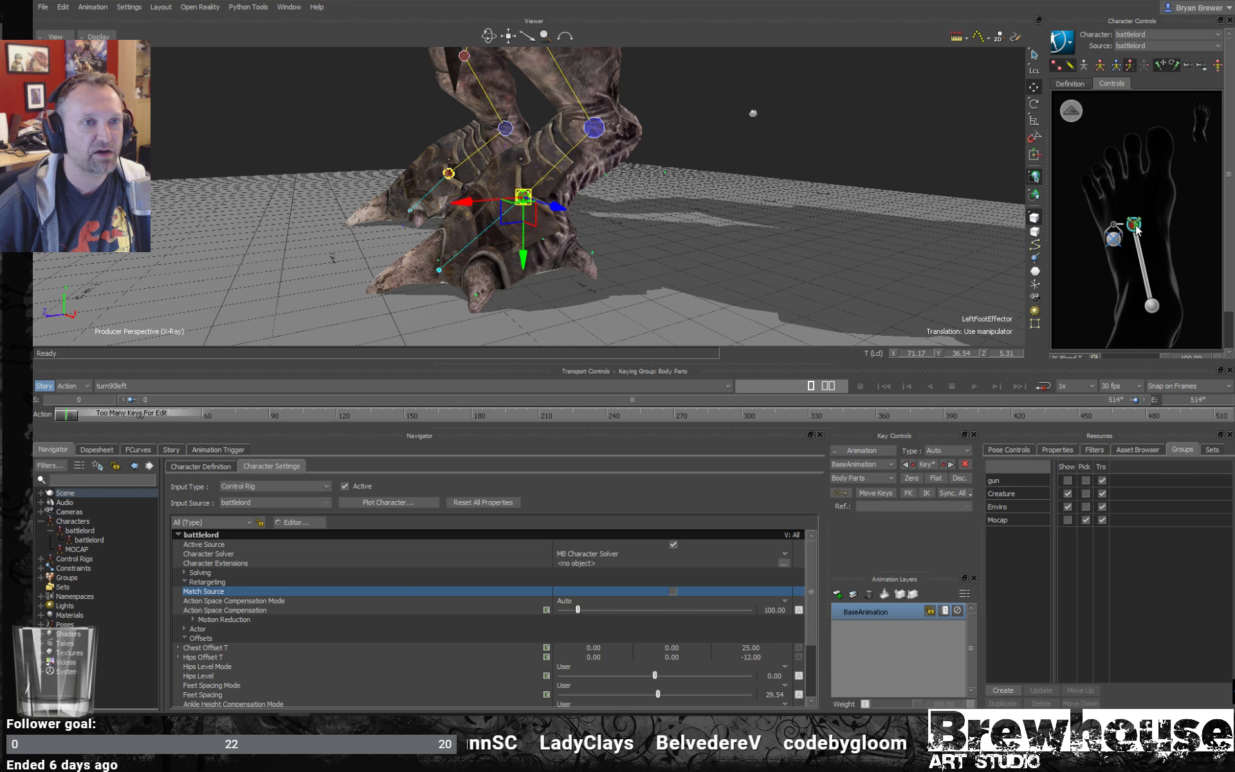
right_click(1135, 224)
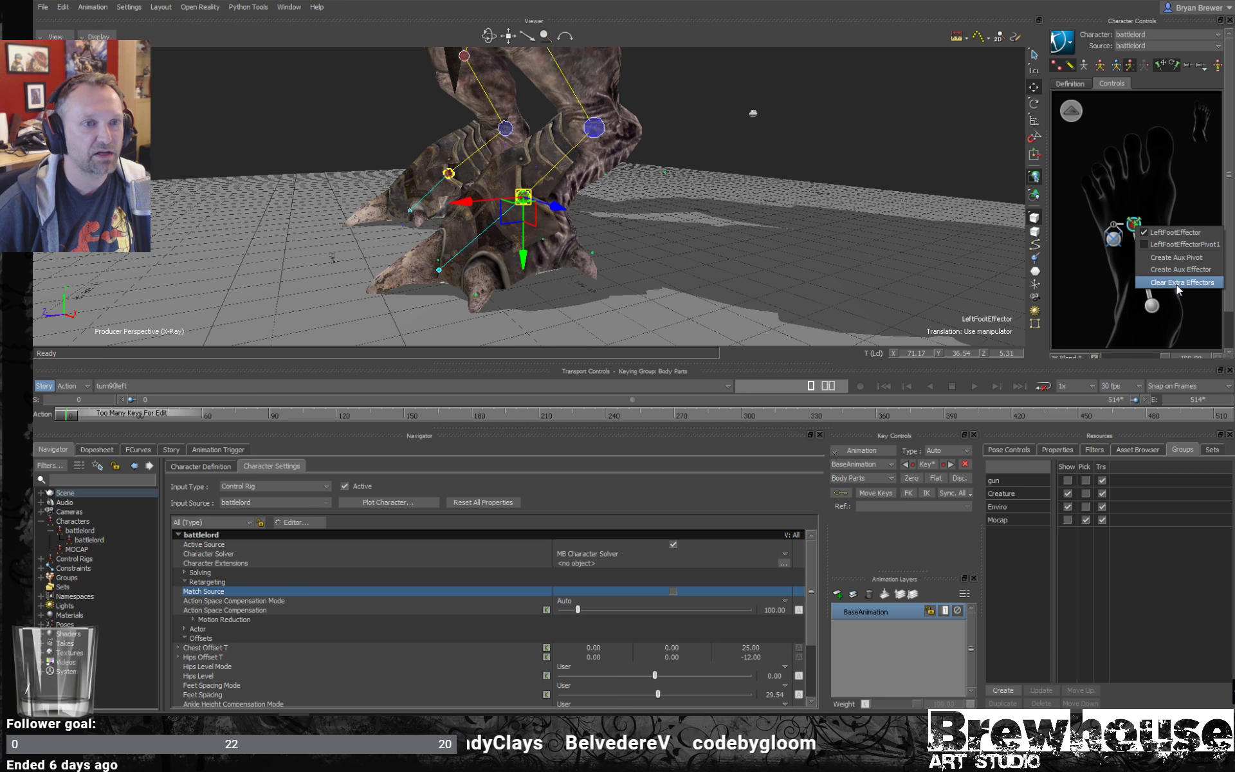
click(1180, 257)
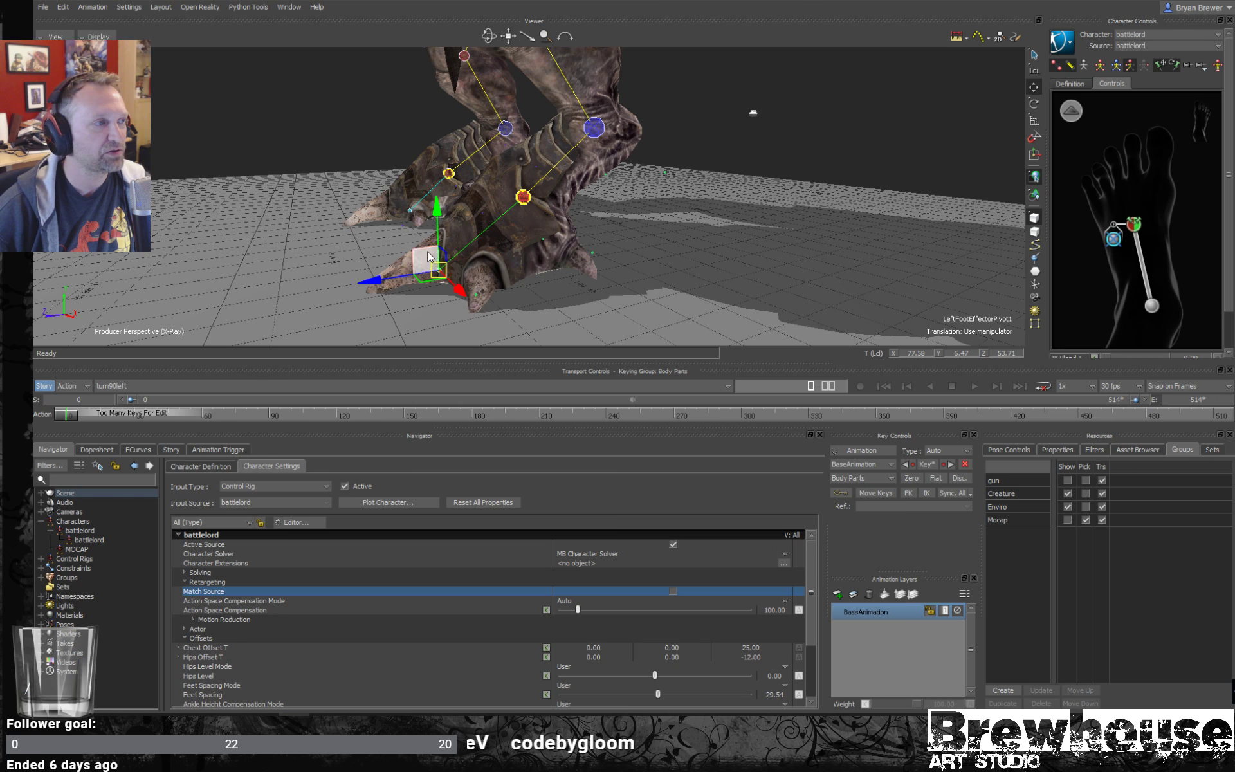
- Try rotating the left foot about its auxiliary pivot near the toes, and undo the rotation
ctrl+shift+drag(481, 259, 509, 263)
ctrl+shift+drag(632, 270, 533, 230)
key(r)
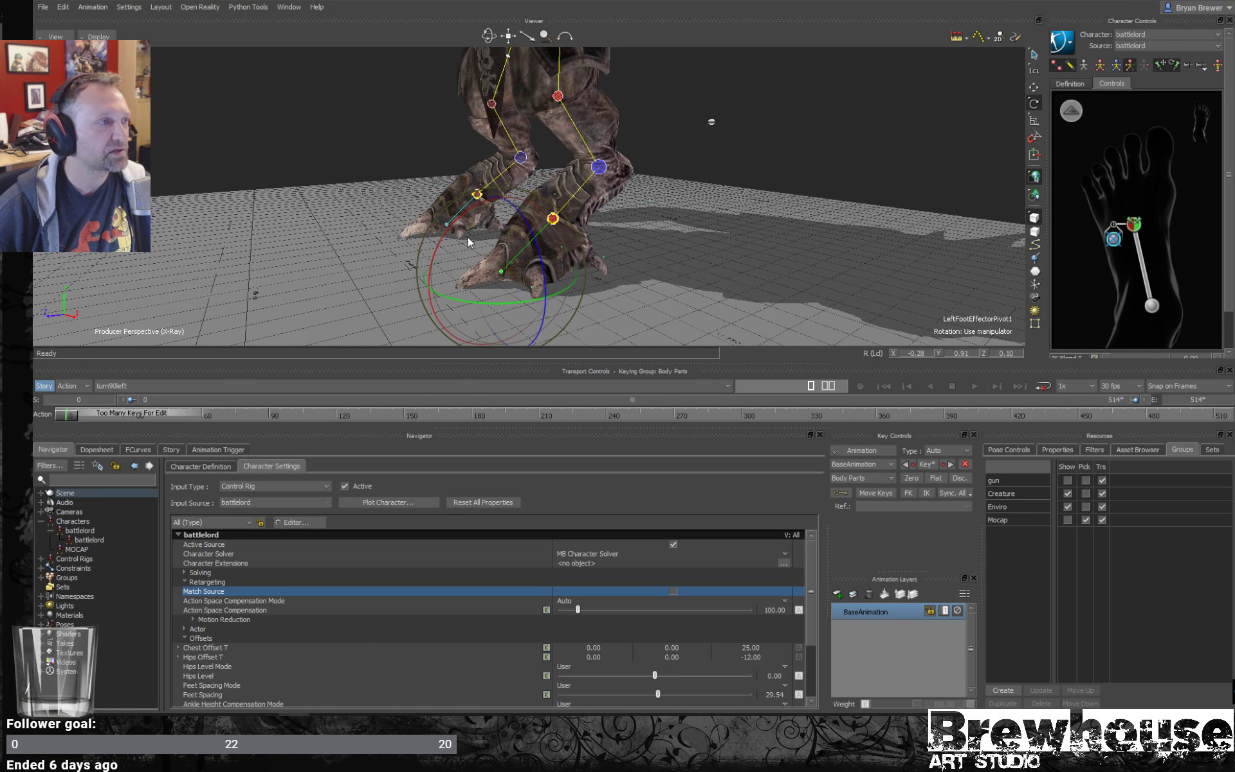
mouse_move(450, 243)
mouse_down()
mouse_move(430, 252)
mouse_move(449, 233)
mouse_move(437, 247)
mouse_up()
key(ctrl+z)
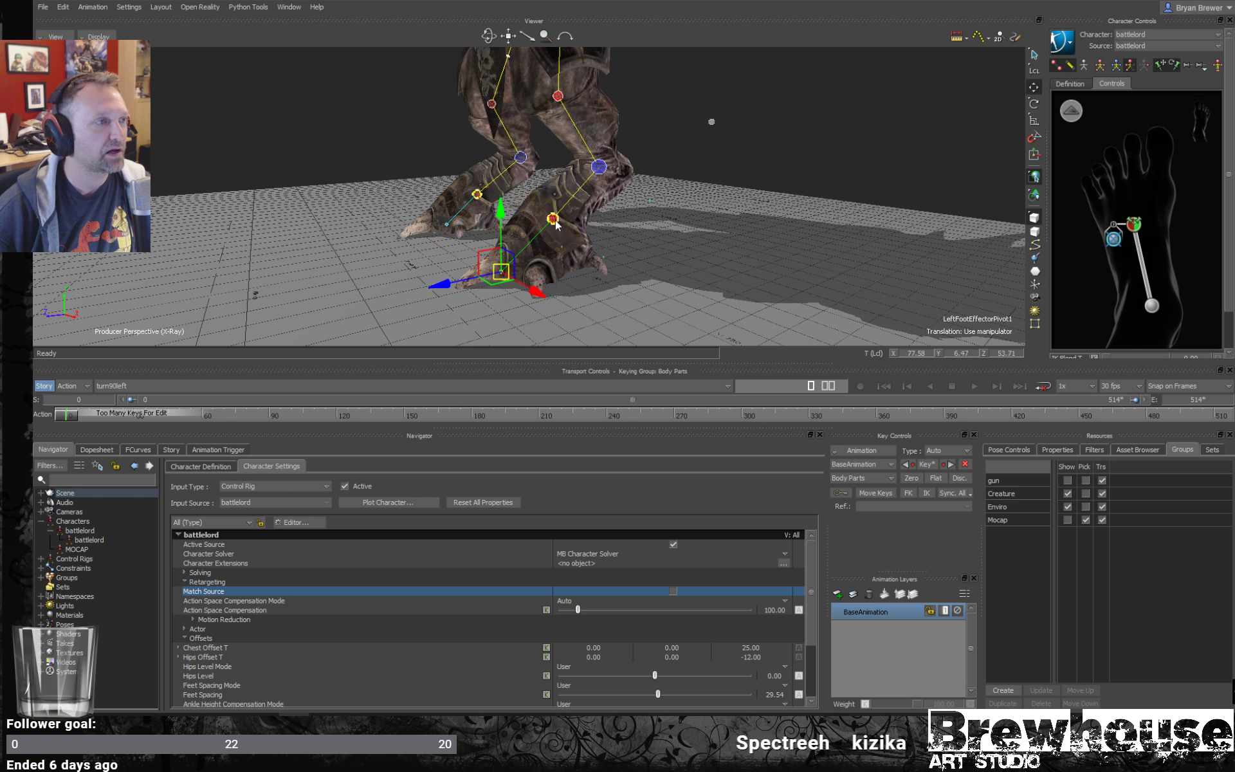
- Try rotating the left foot effector and the left ankle effector, undoing each rotation for comparison with the auxiliary pivot
click(554, 219)
mouse_move(488, 216)
mouse_down()
mouse_move(498, 246)
mouse_move(505, 185)
mouse_move(492, 207)
mouse_up()
key(ctrl+z)
click(599, 167)
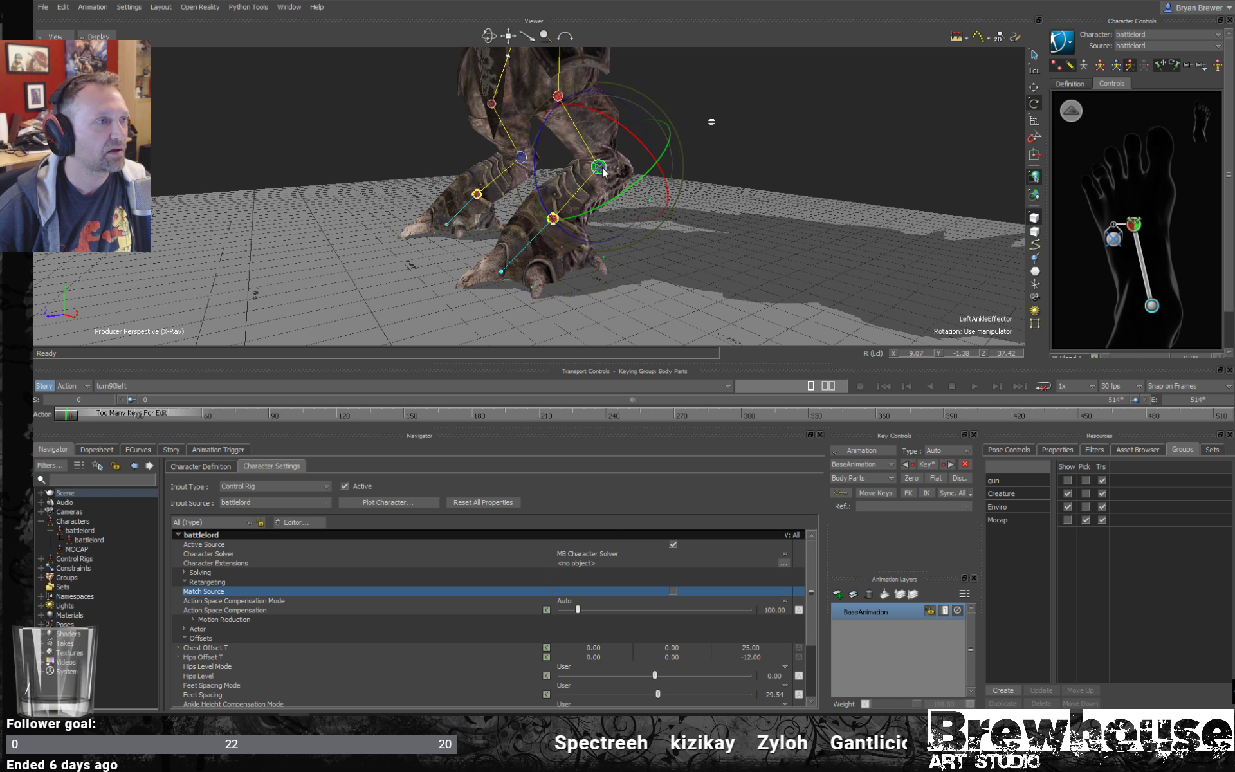
drag(537, 166, 549, 221)
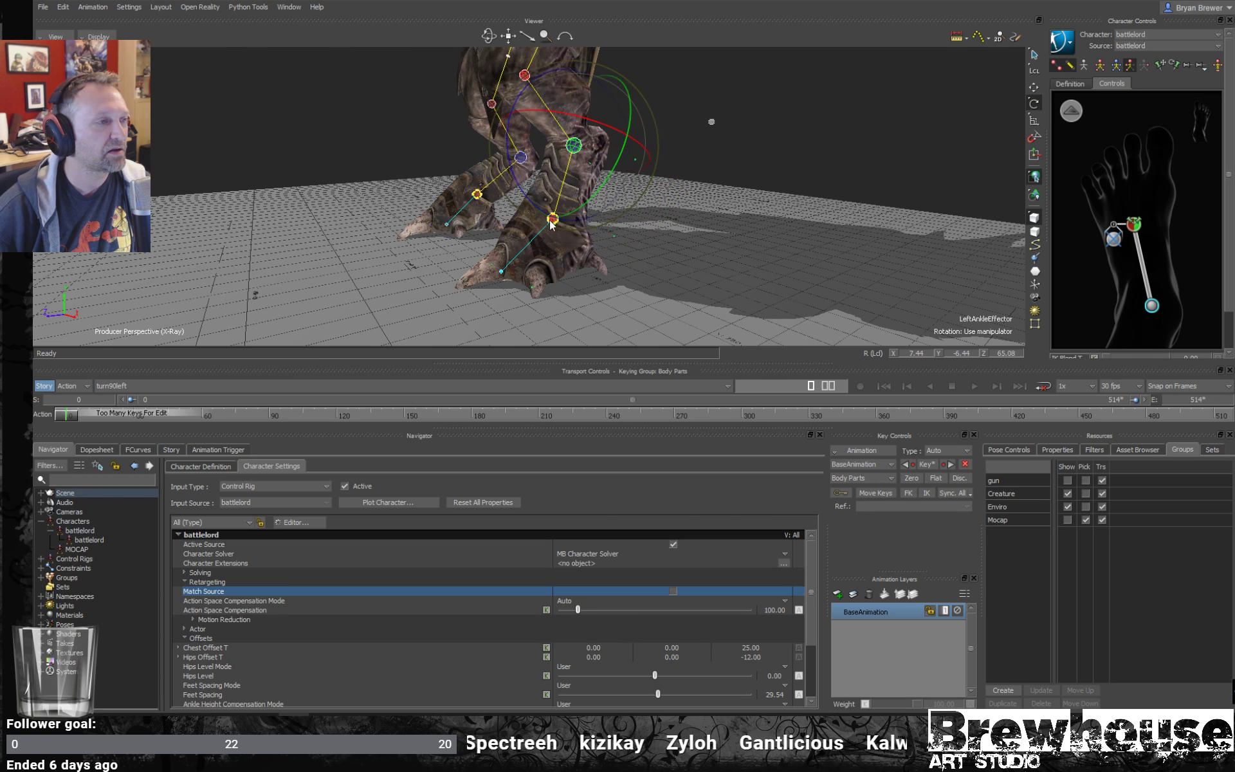
key(ctrl+z)
- Reselect the left foot's auxiliary pivot, try rotating the foot around it again, and undo the rotation
click(502, 272)
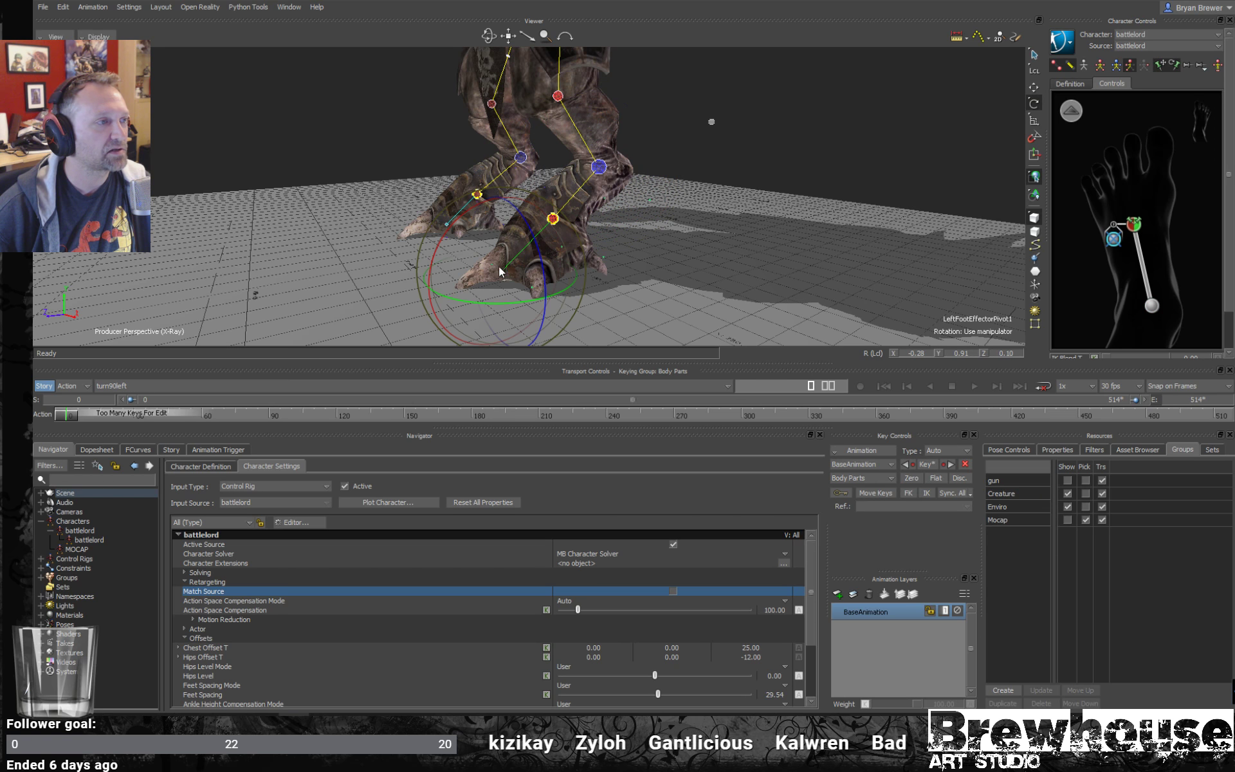
drag(443, 237, 644, 226)
key(ctrl+z)
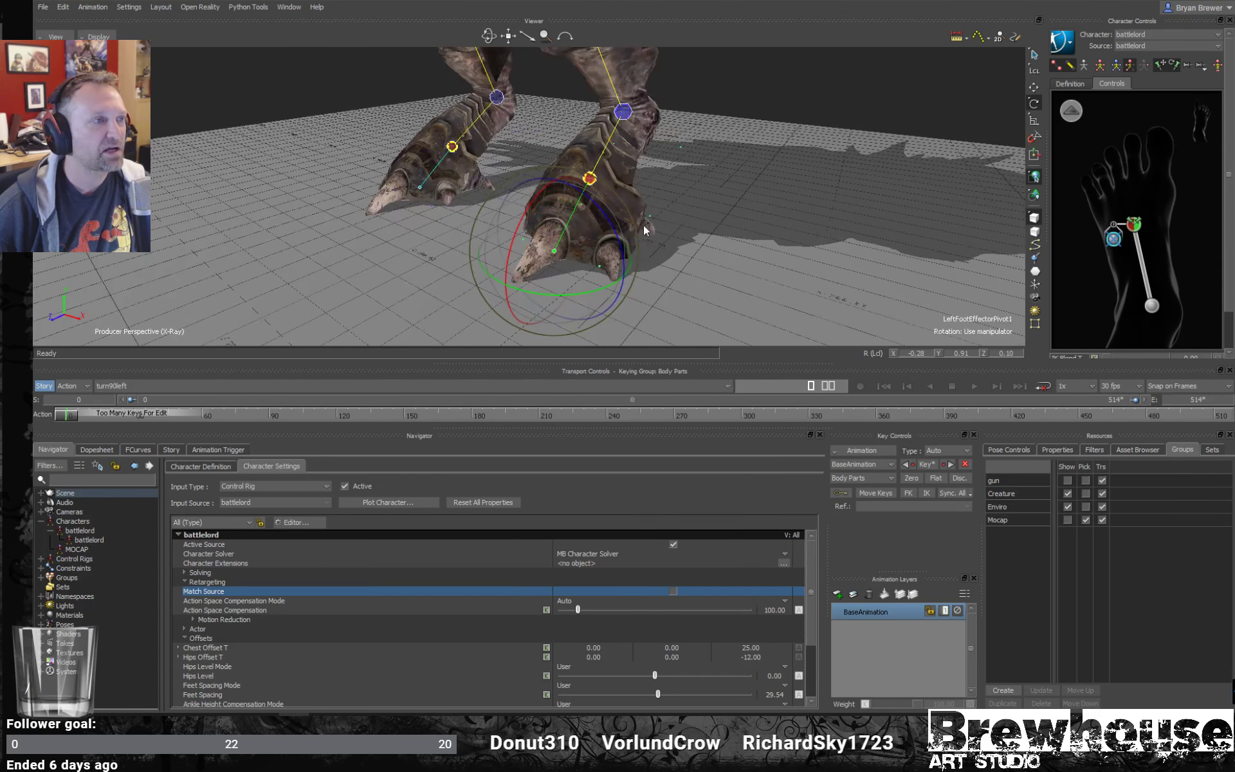
- Switch to the walkforward take and scrub to frame 470 with the whole battlelord in view
ctrl+shift+drag(545, 259, 699, 222)
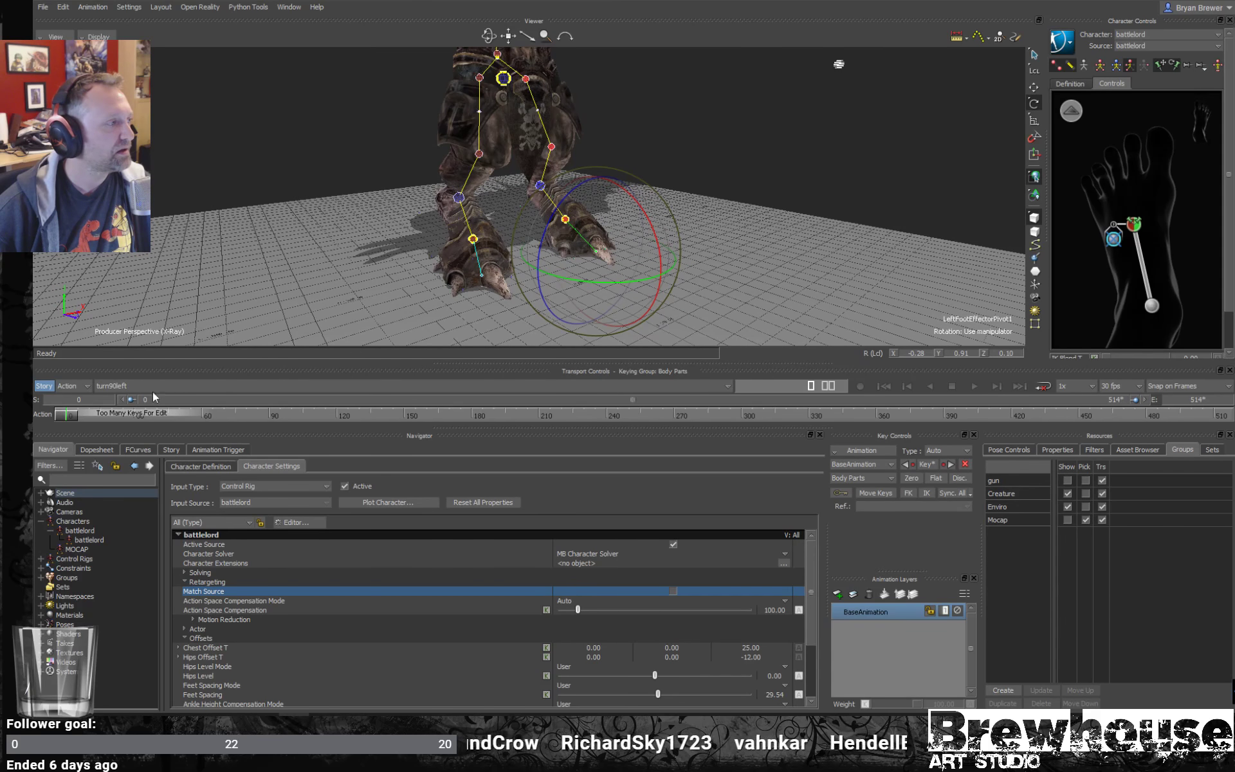
click(151, 387)
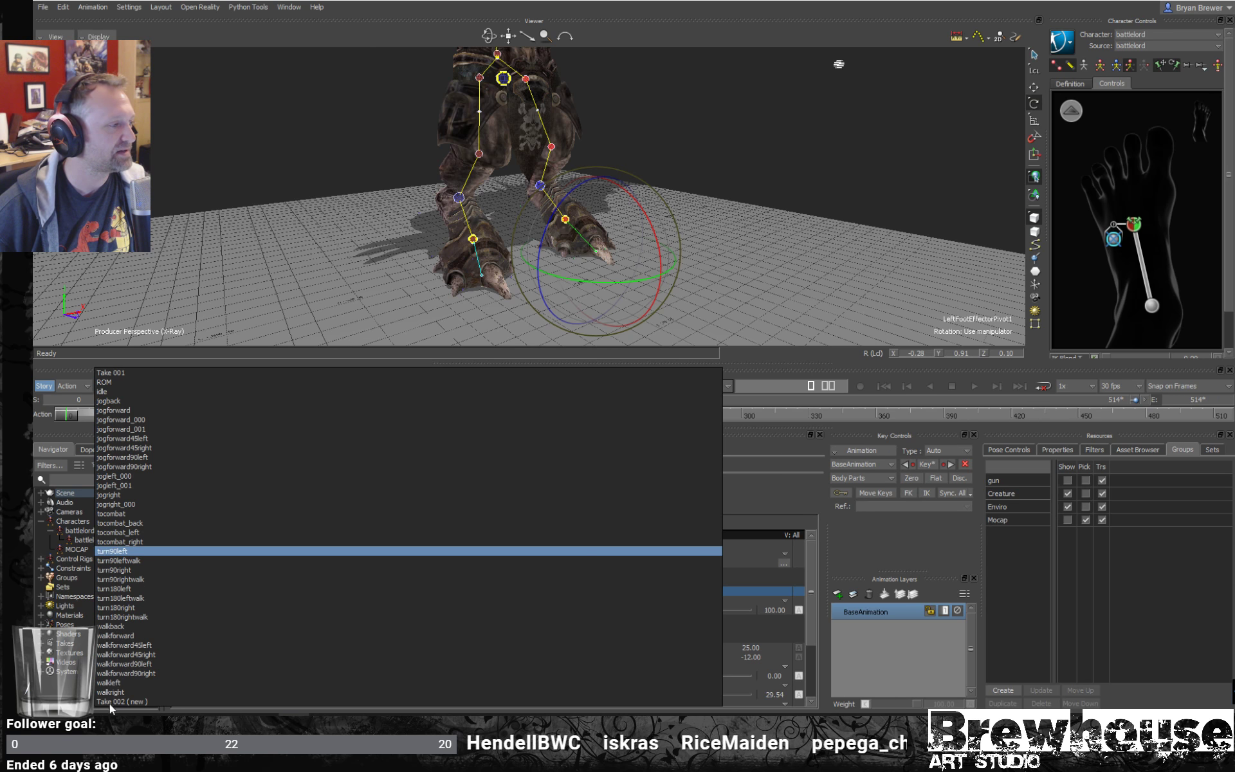
click(115, 637)
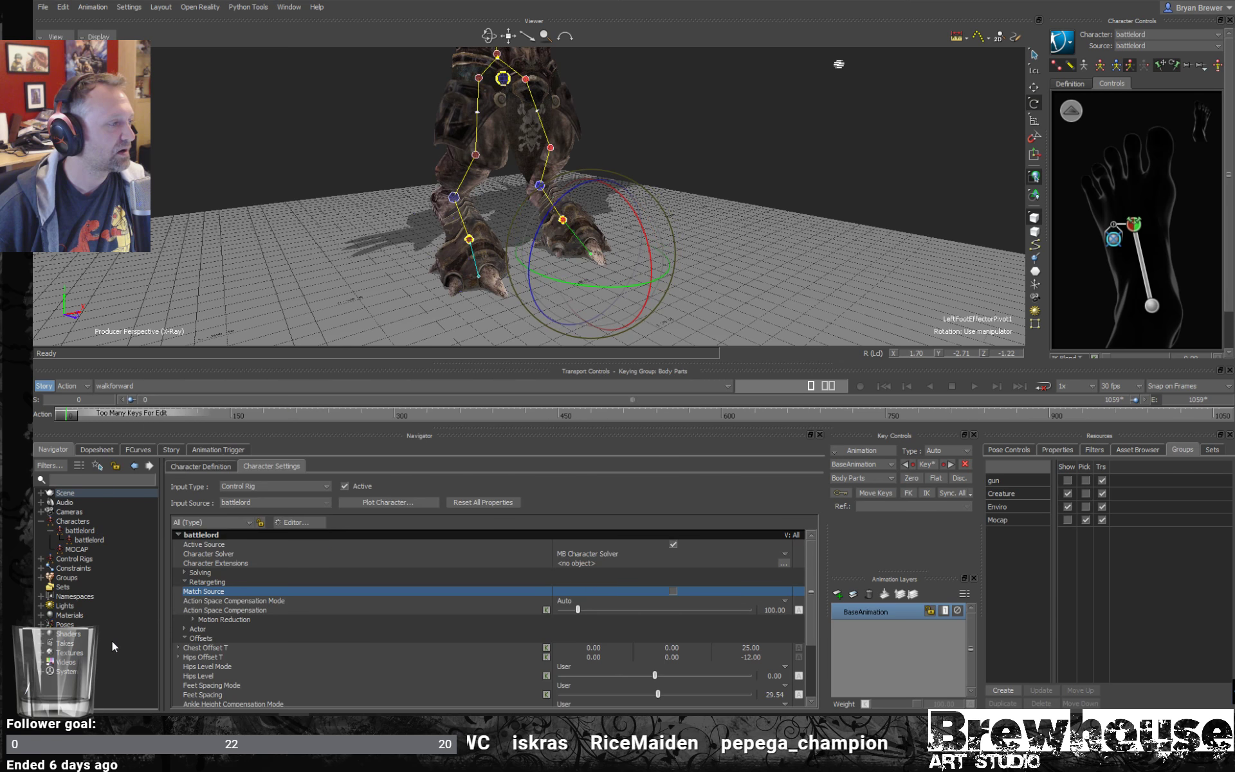
alt+drag(693, 241, 627, 265)
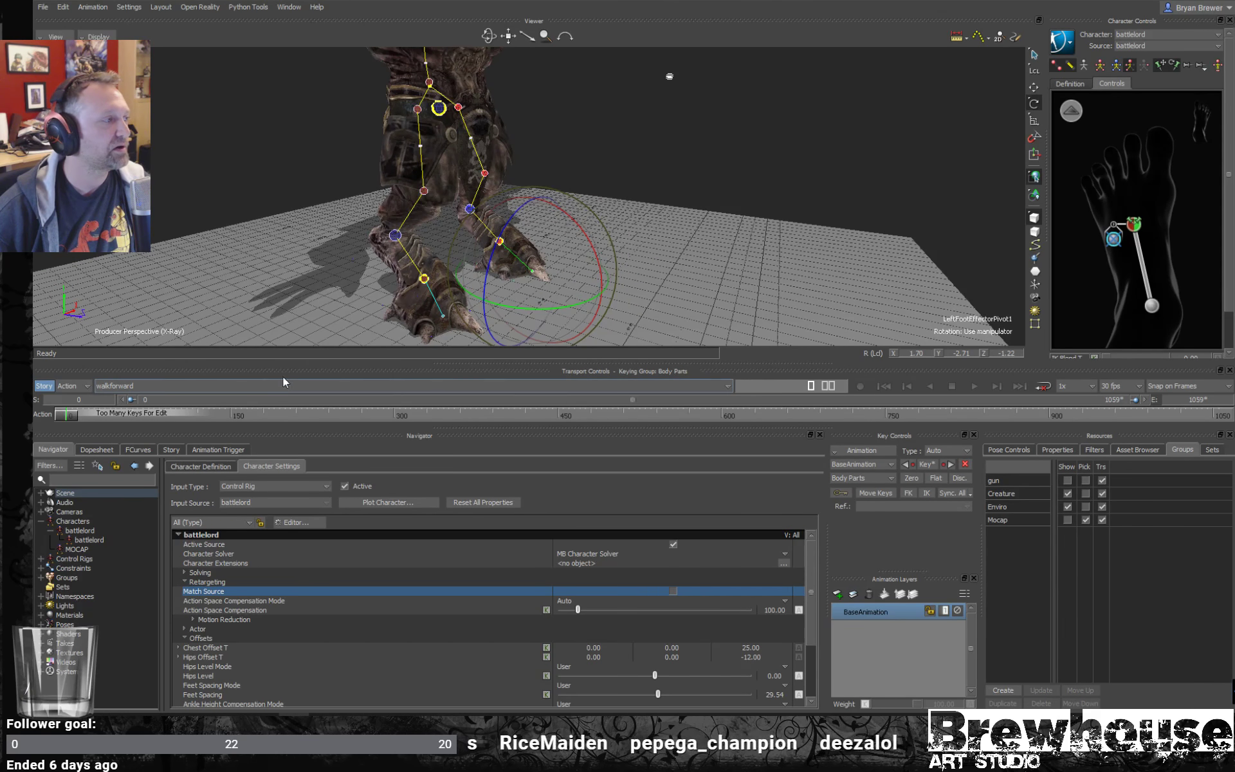
scroll(598, 202, down, 3)
scroll(605, 212, down, 3)
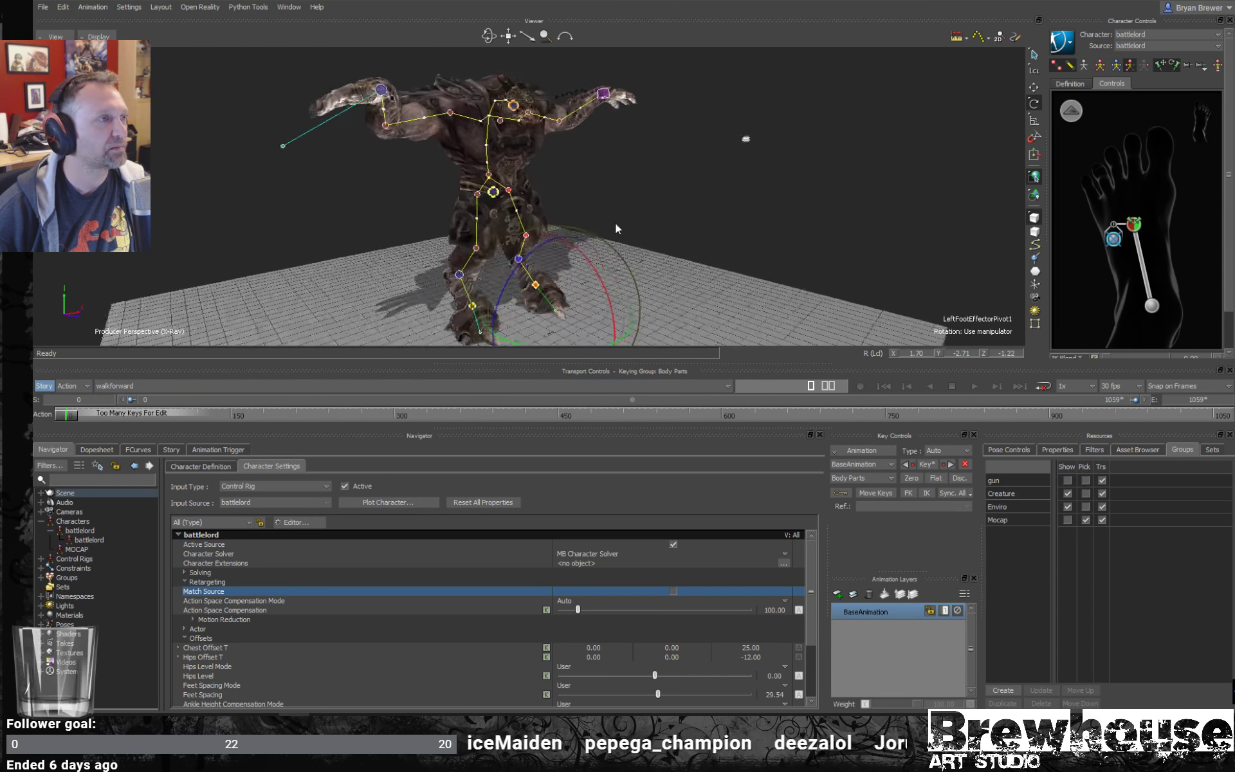
click(193, 418)
drag(198, 423, 607, 465)
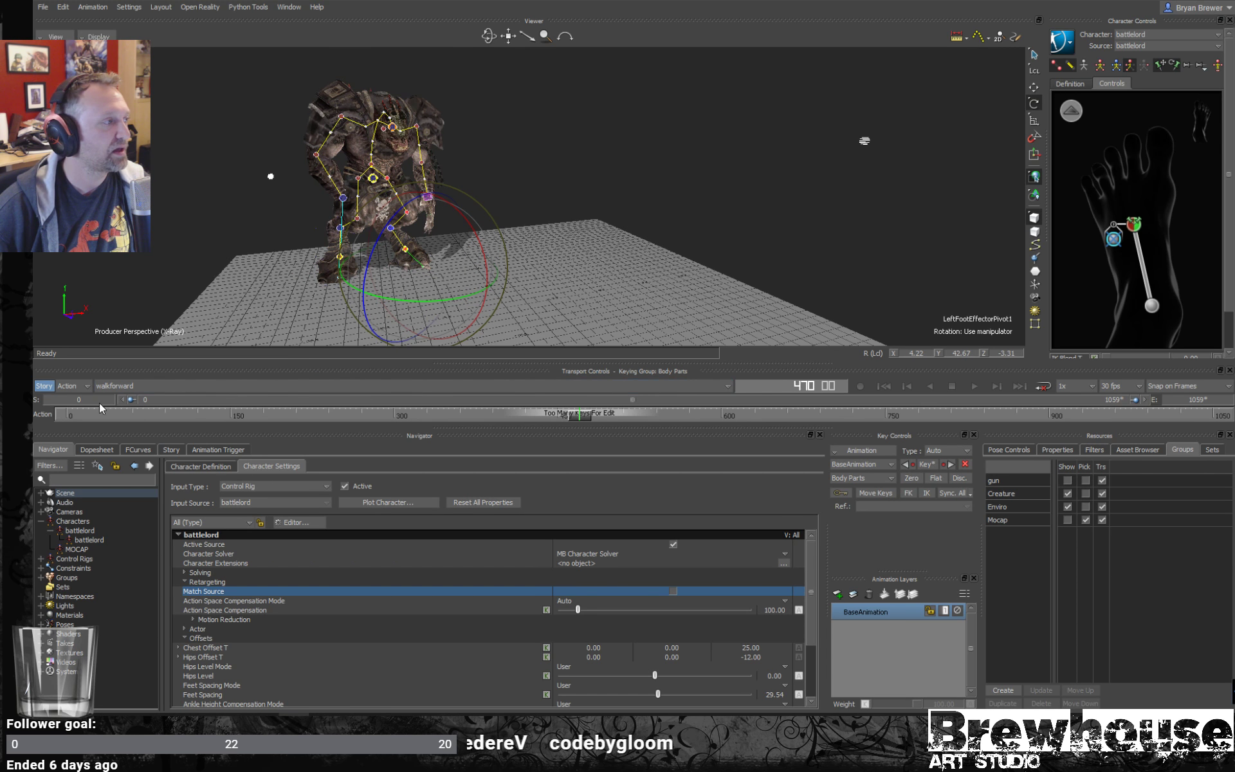
- Limit the walkforward take's frame range to one stretch of walking, starting at frame 470 and ending at frame 514
click(41, 400)
text(470)
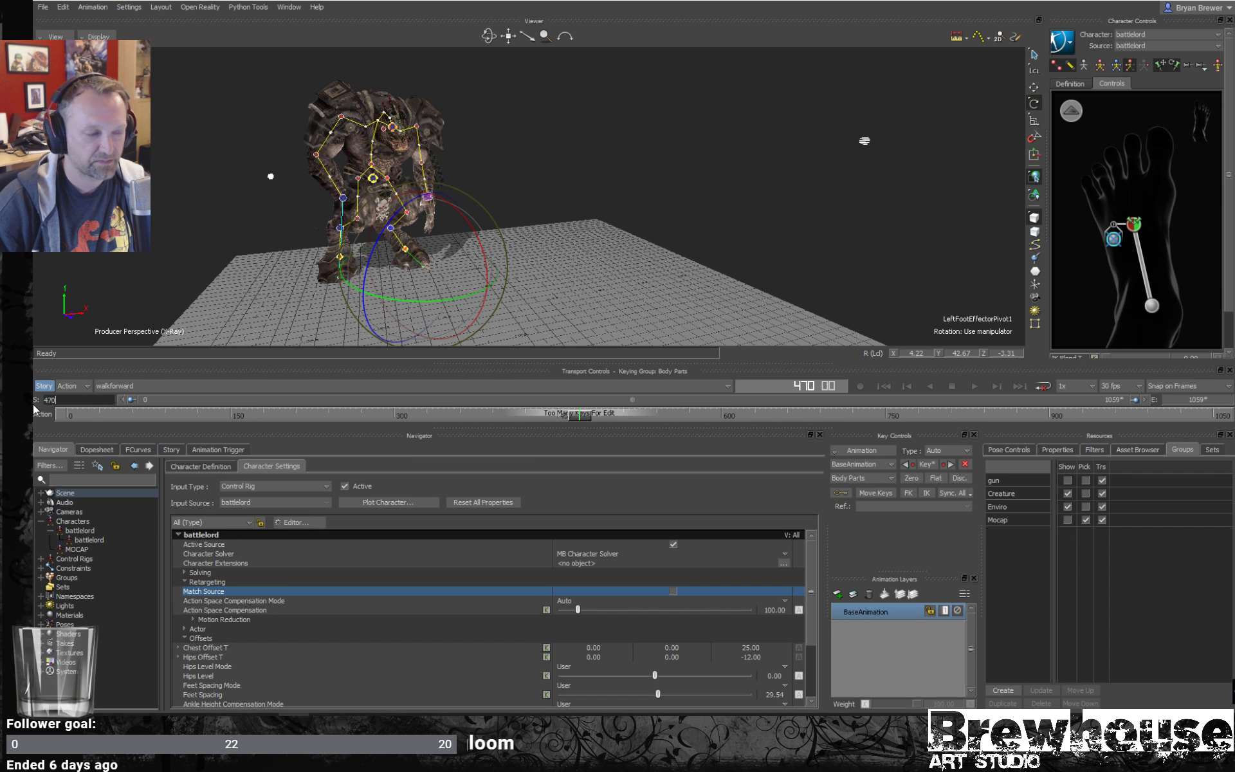
key(Return)
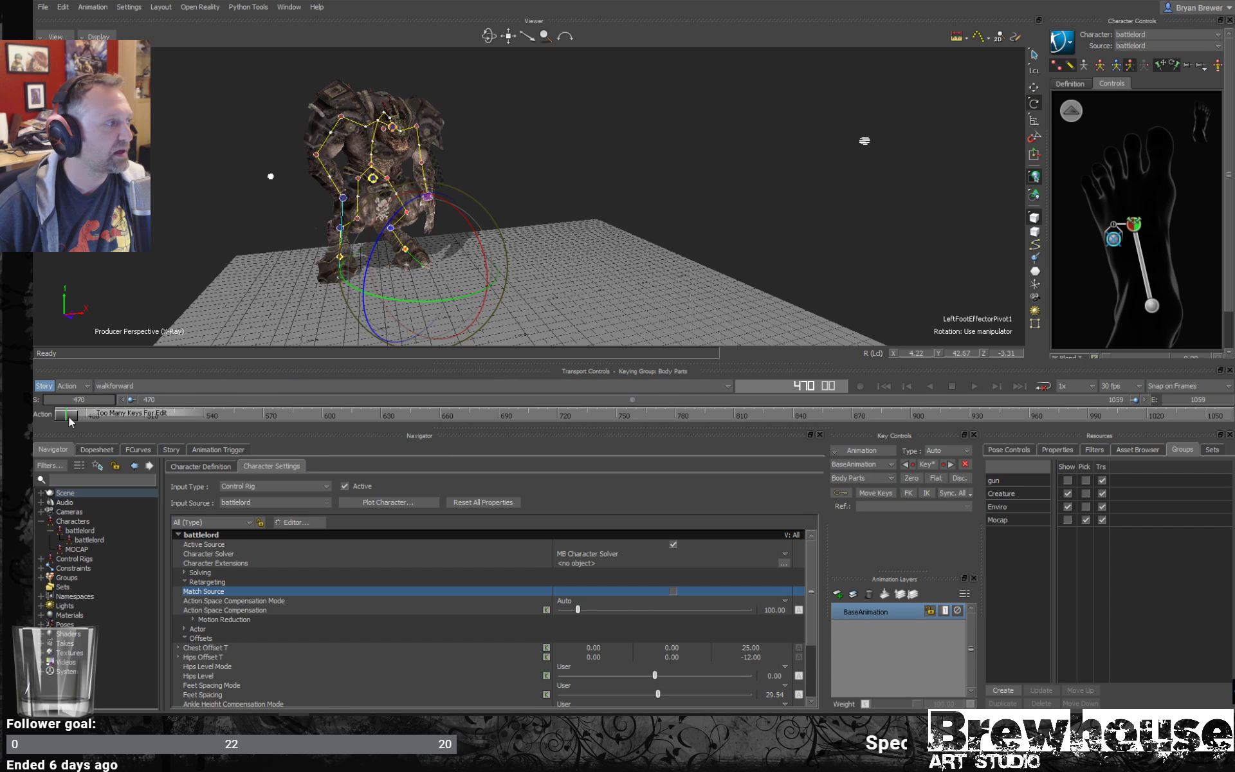
alt+drag(435, 236, 547, 225)
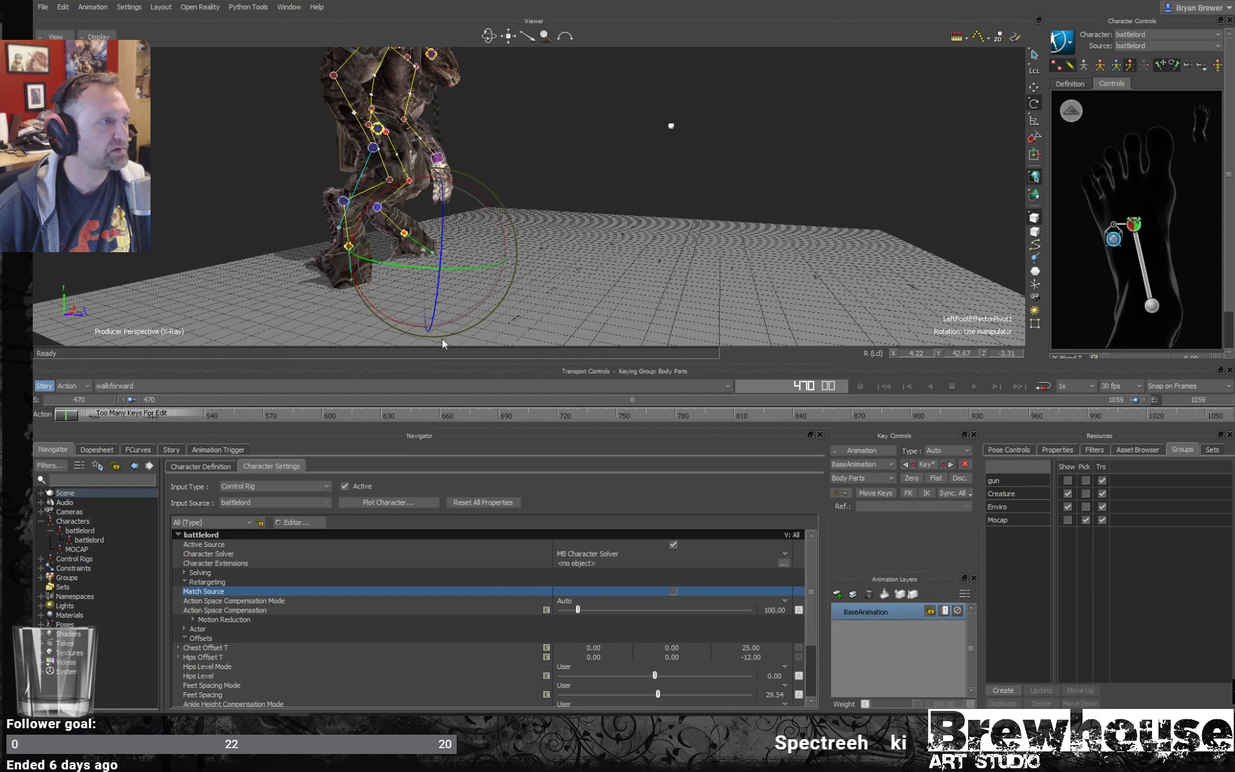
mouse_move(100, 424)
mouse_down()
mouse_move(155, 411)
mouse_move(90, 417)
mouse_up()
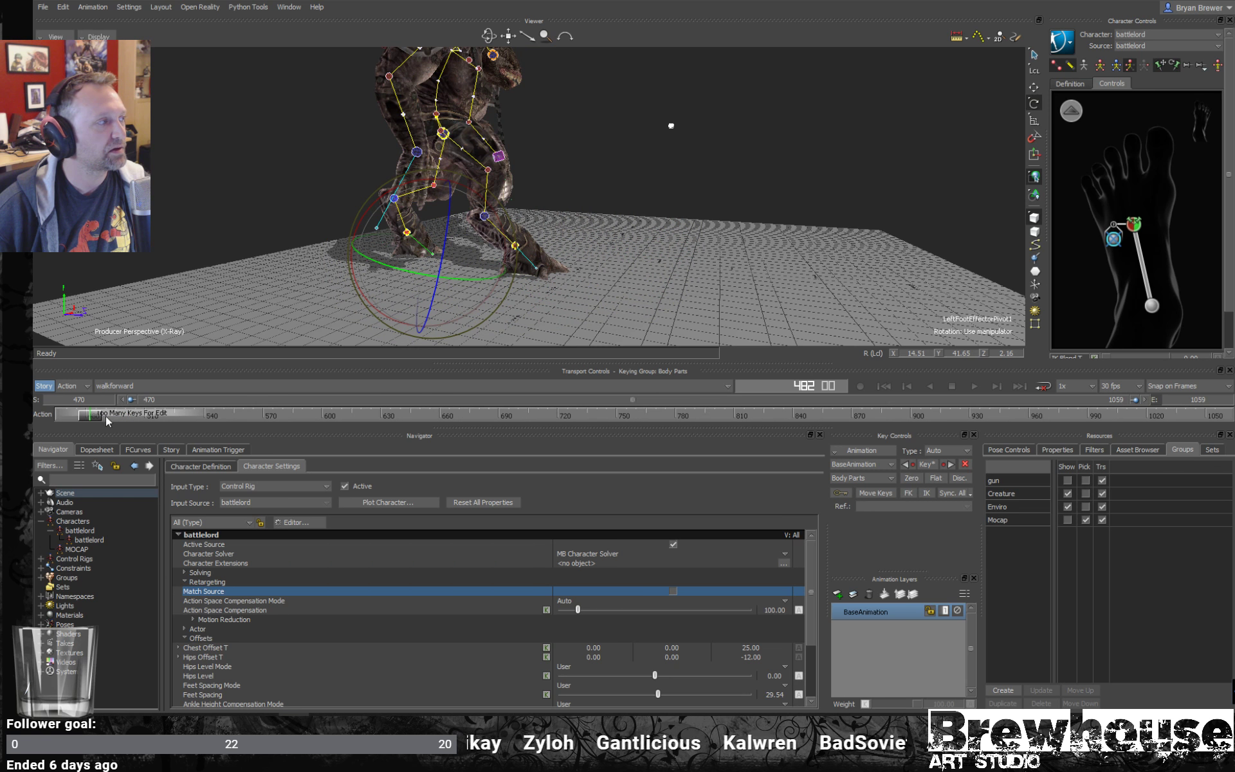
drag(80, 416, 153, 414)
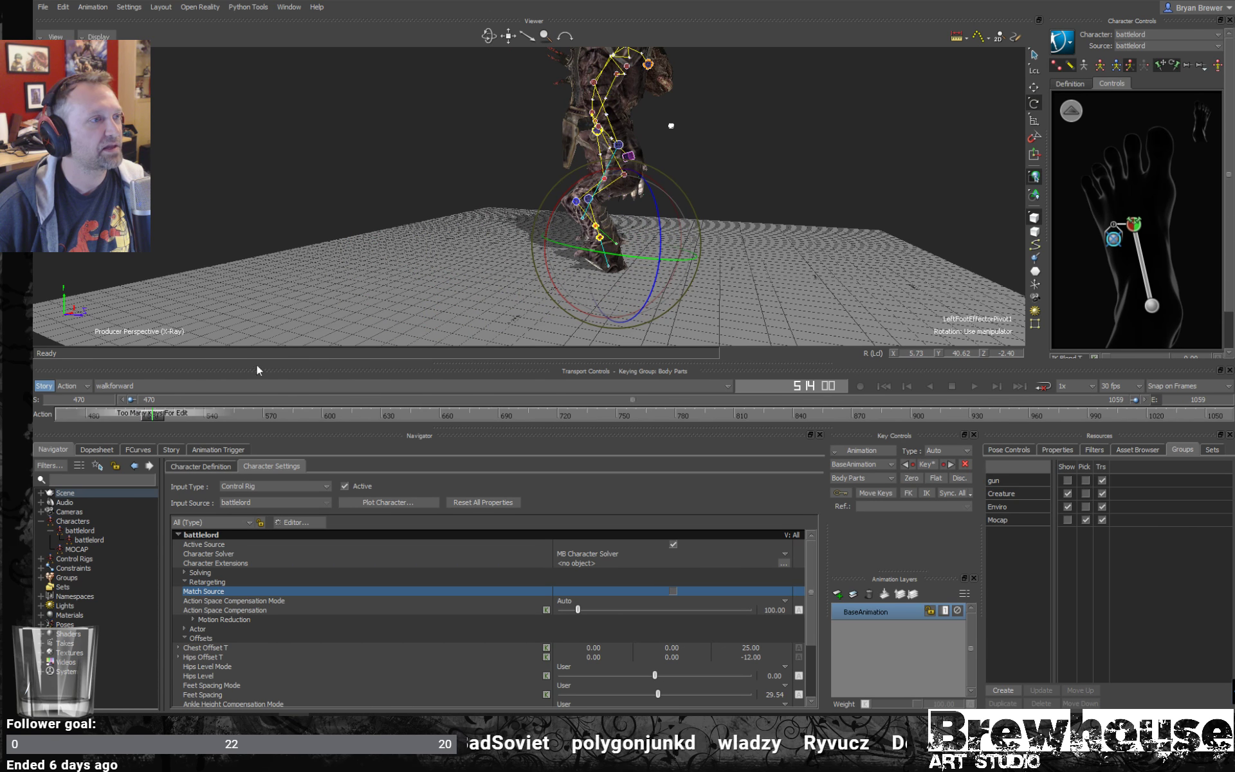
double_click(1200, 401)
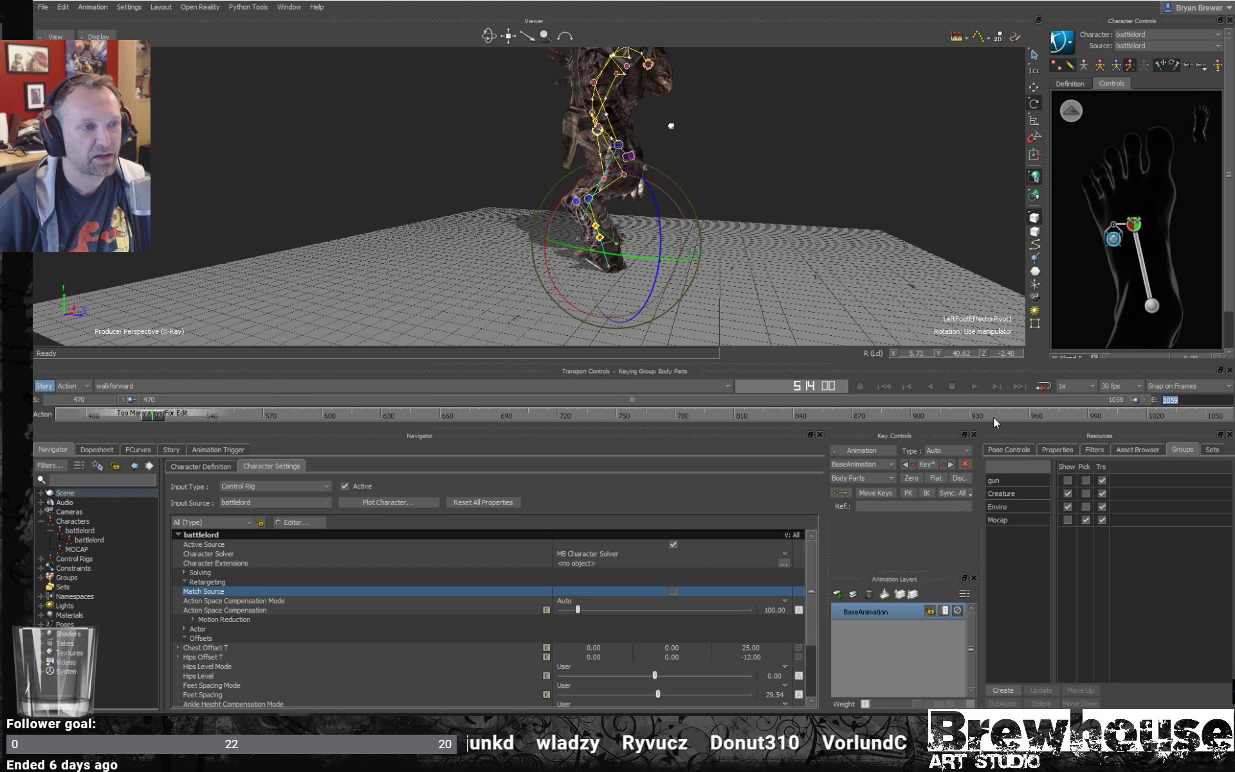
text(51)
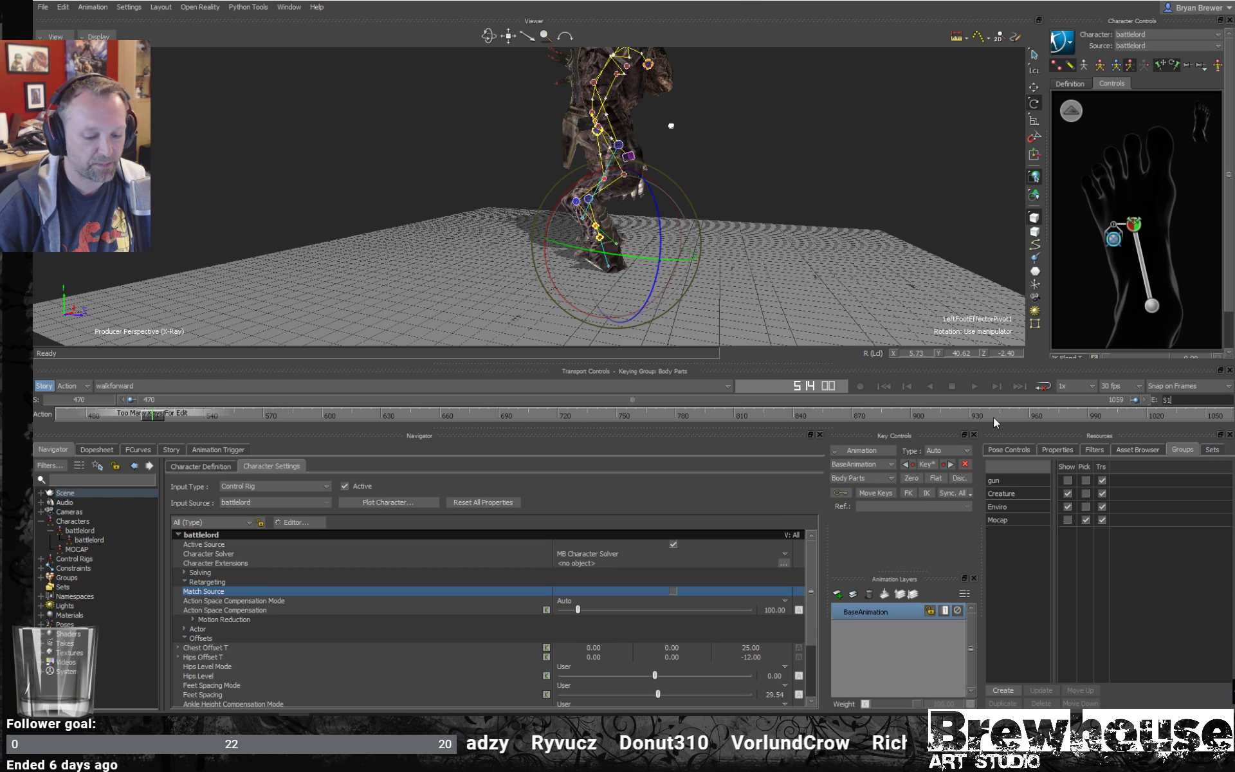
text(4)
key(Return)
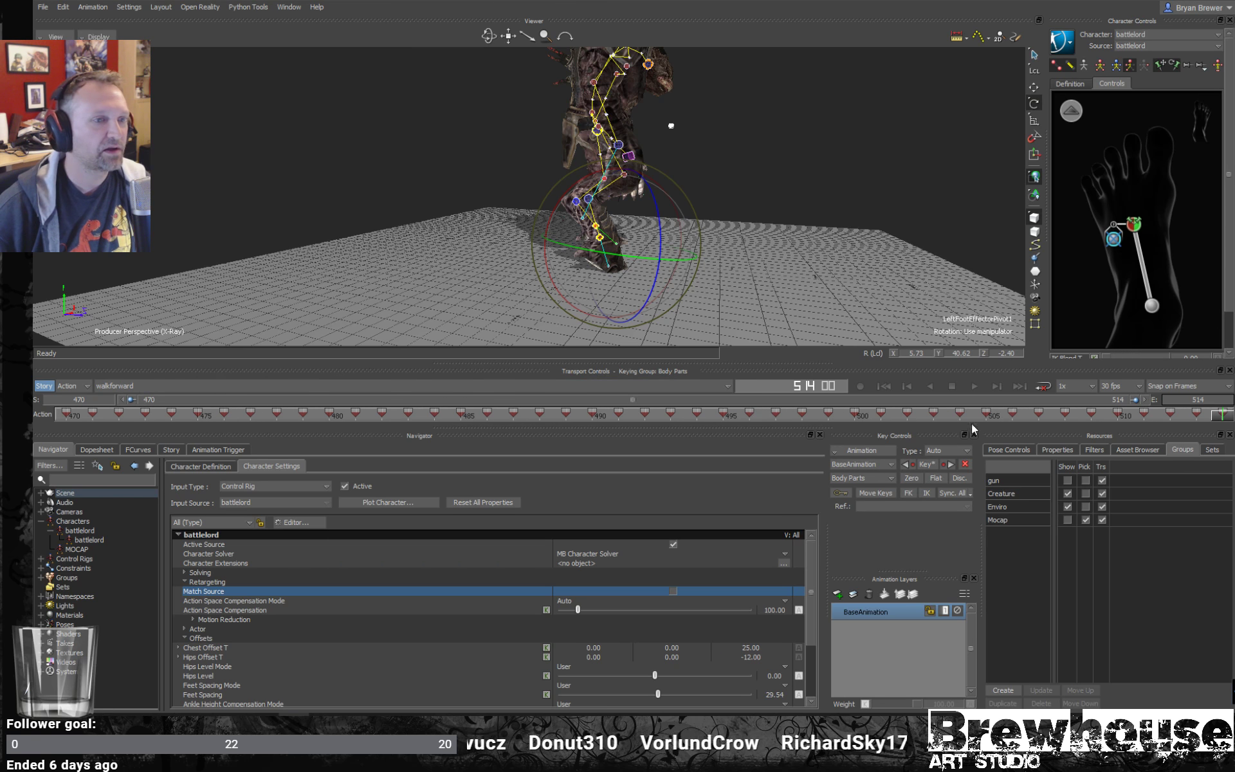
- Play the trimmed walk, turn off the X-Ray display, and clear the selection
drag(1224, 415, 34, 366)
key(ctrl+space)
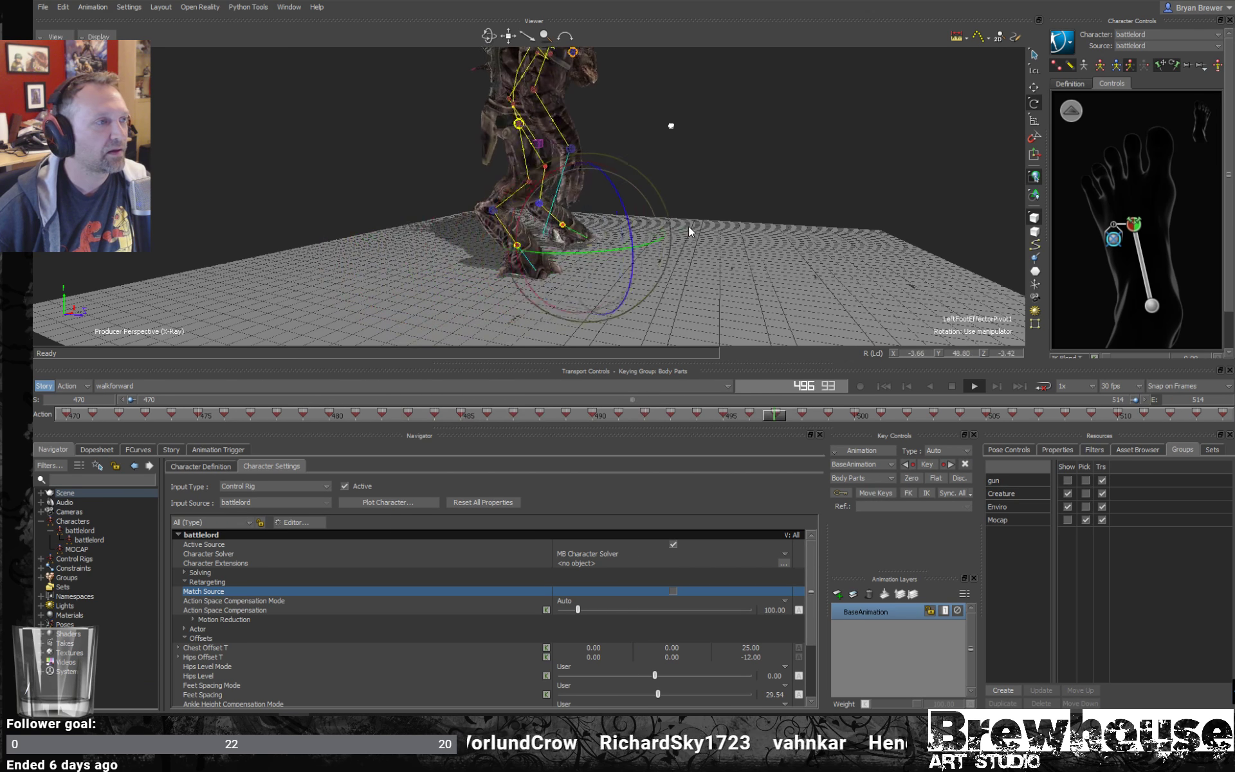
ctrl+shift+drag(689, 226, 655, 225)
key(ctrl+a)
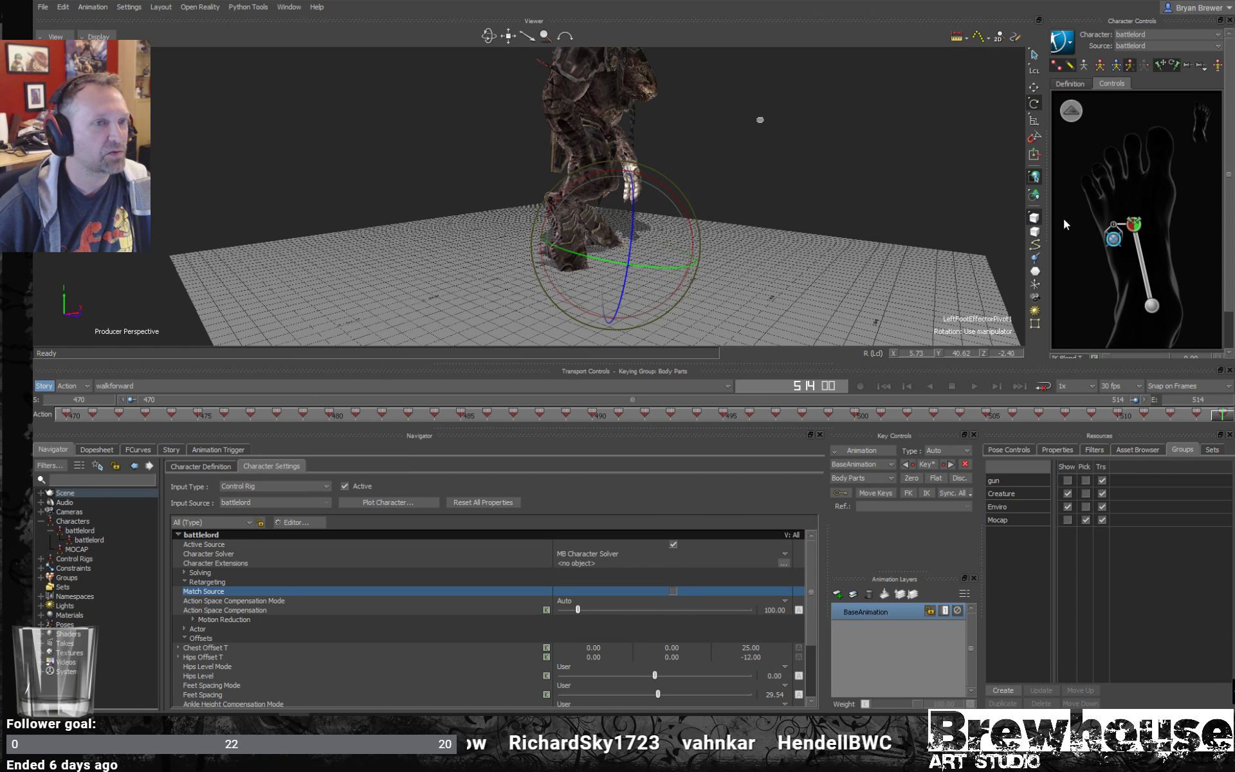
click(735, 235)
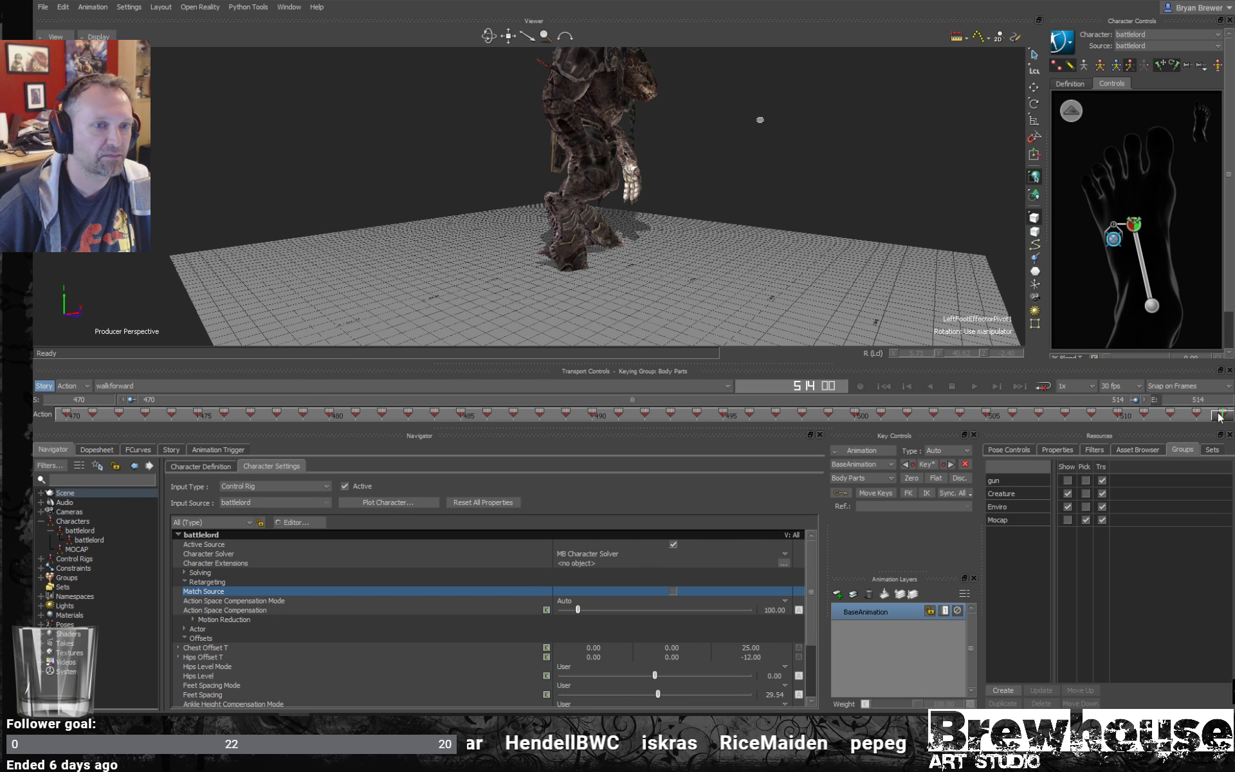
- Replay the walk from frame 470 on the plain mesh and stop at frame 503 to examine the feet
drag(1219, 417, 34, 348)
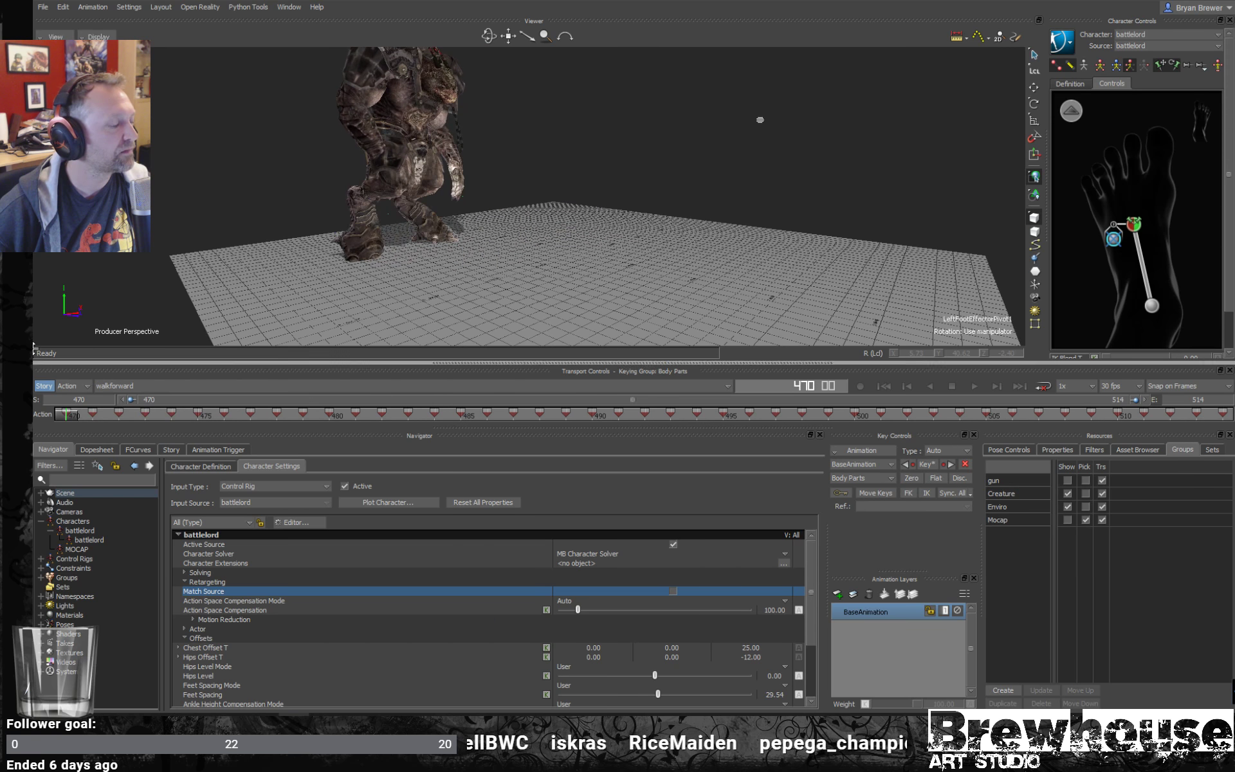
ctrl+shift+drag(561, 155, 656, 177)
key(ctrl+space)
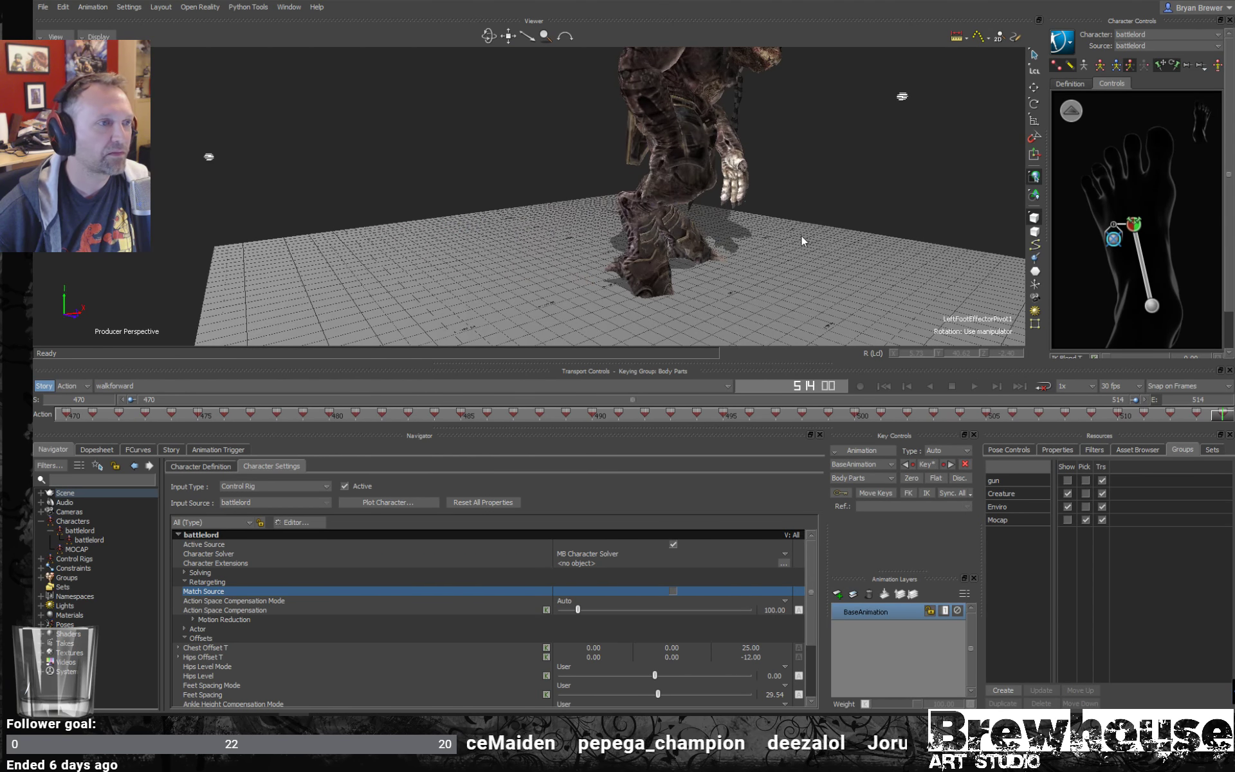
key(ctrl+space)
key(ctrl+space)
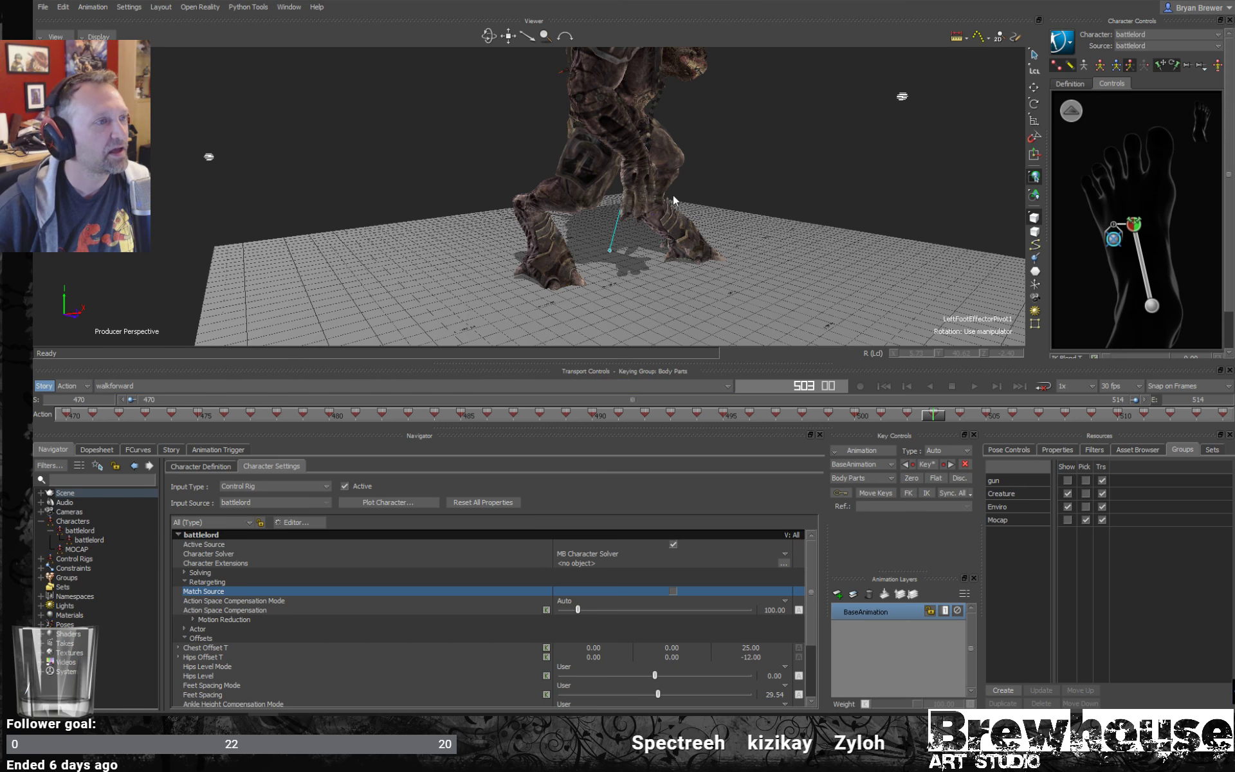
- Enlarge the viewer, frame the battlelord's legs from a low side angle, and select the left foot effector
alt+middle_drag(687, 215, 691, 358)
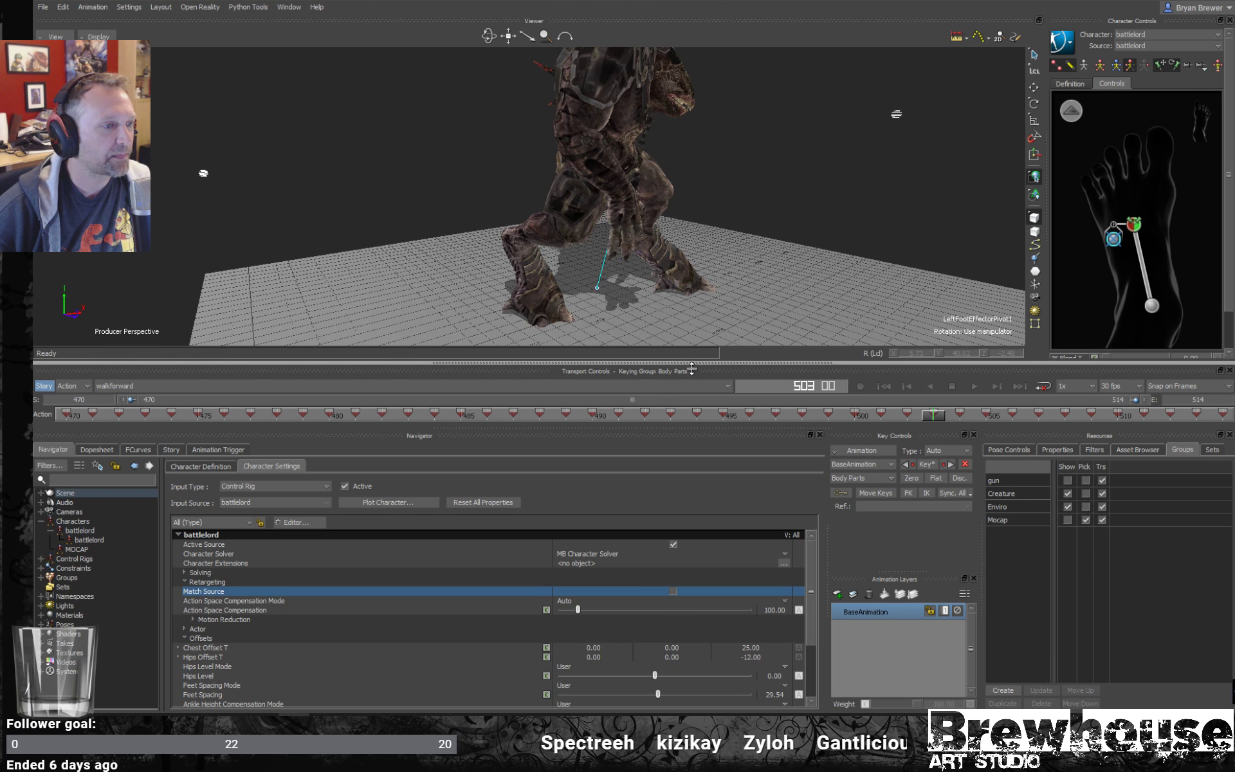
drag(689, 363, 689, 463)
alt+right_drag(766, 291, 705, 302)
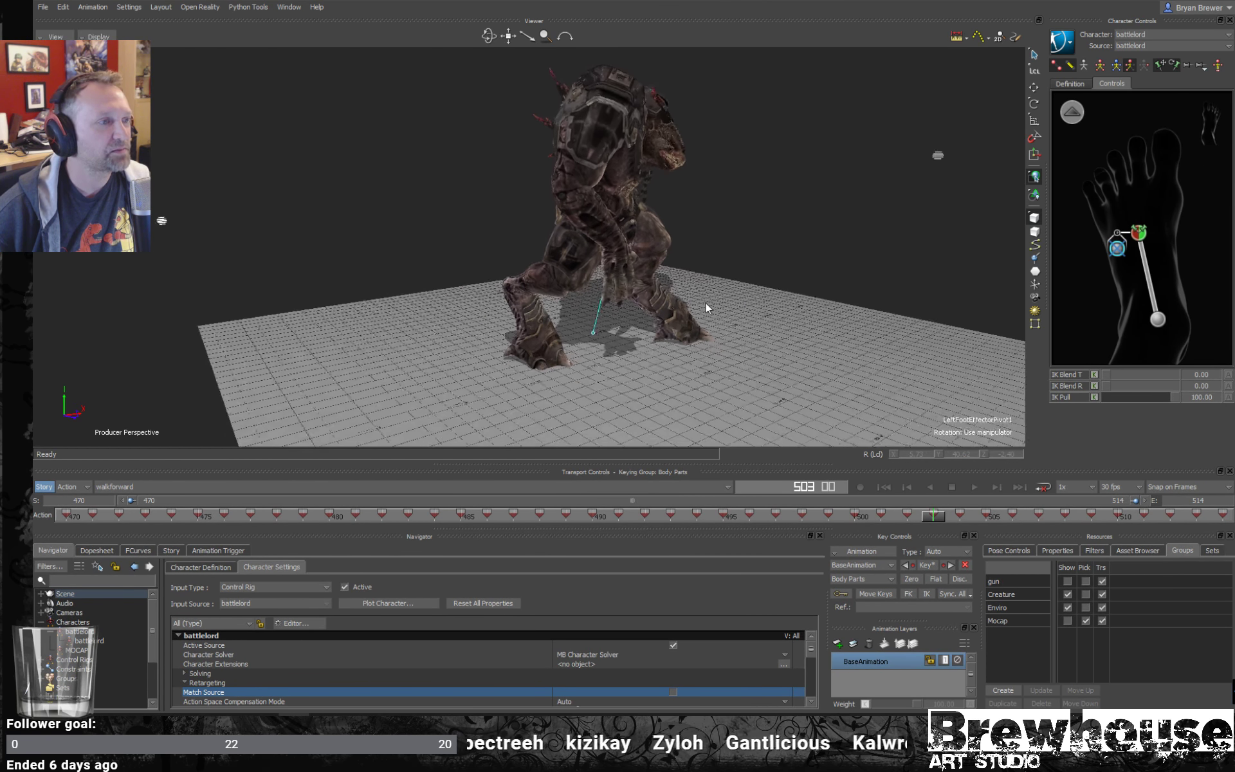
mouse_move(705, 303)
alt+mouse_down()
mouse_move(754, 301)
mouse_move(720, 293)
mouse_move(750, 301)
mouse_move(714, 311)
alt+mouse_up()
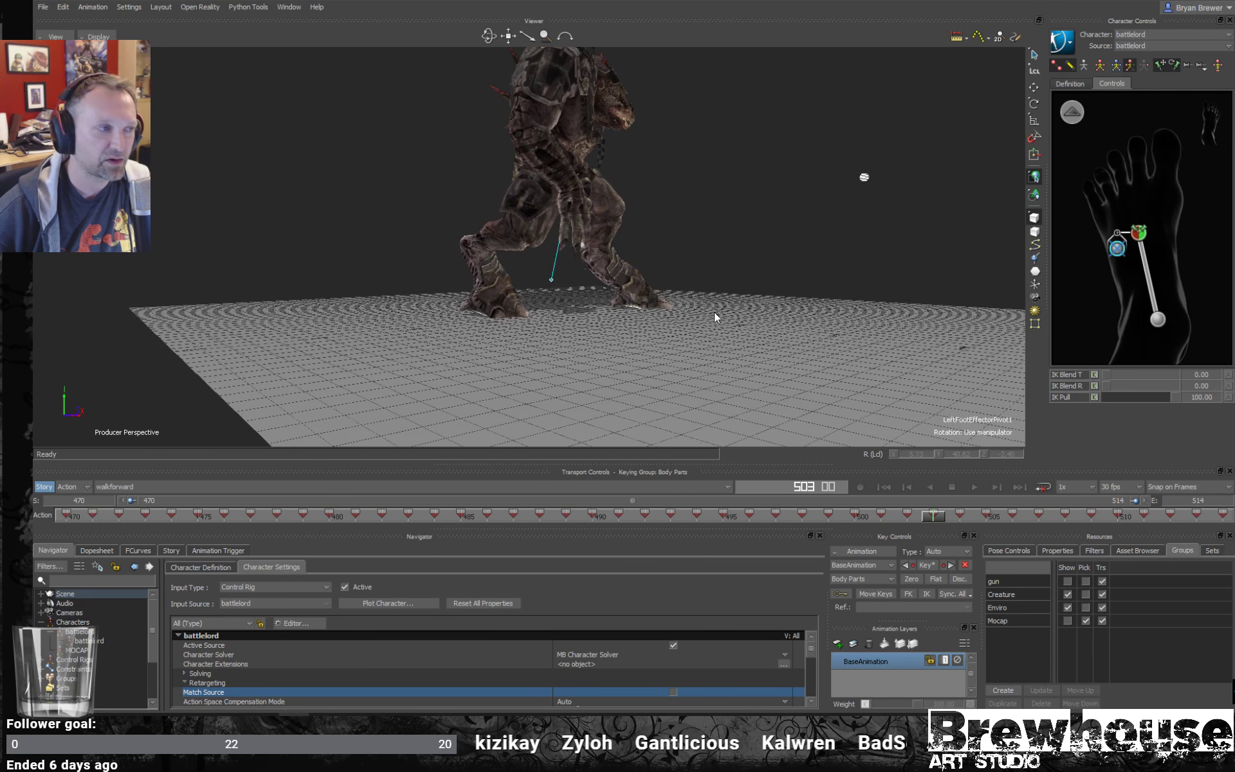
alt+right_drag(714, 311, 758, 310)
alt+drag(759, 310, 743, 324)
alt+middle_drag(743, 323, 786, 306)
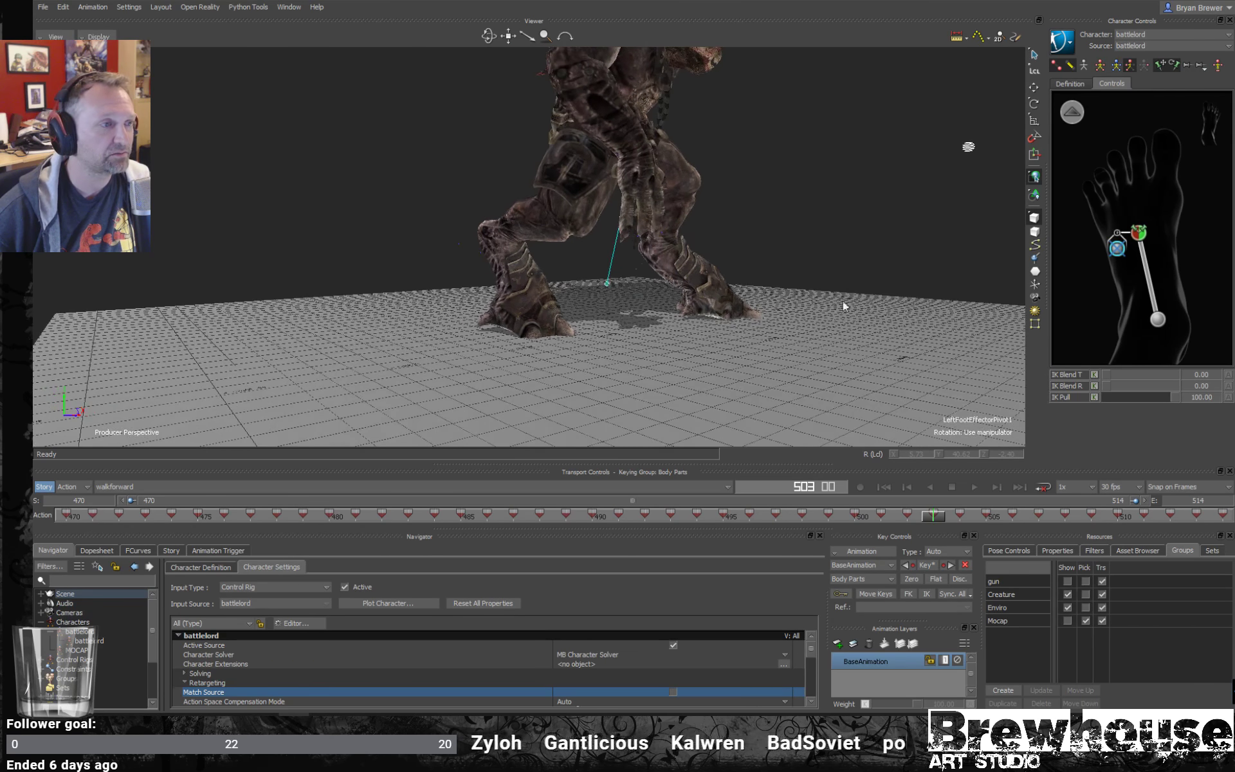
click(1137, 234)
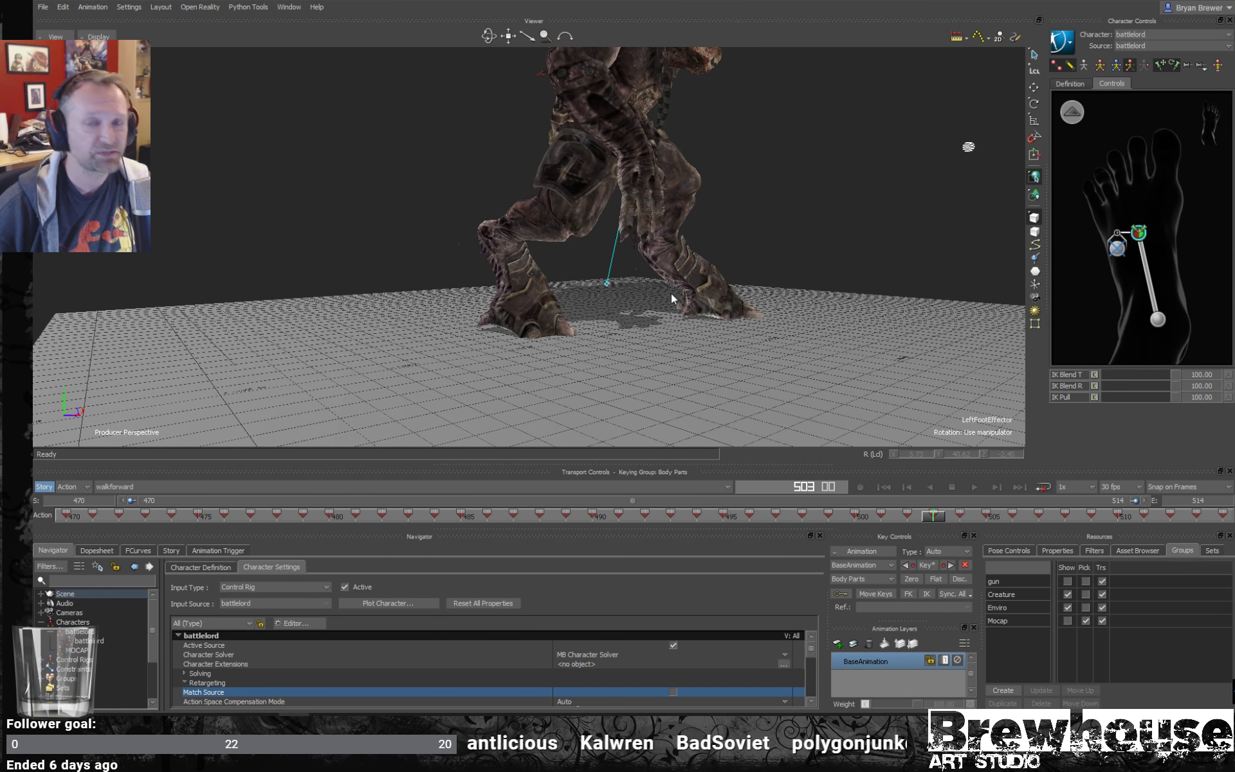
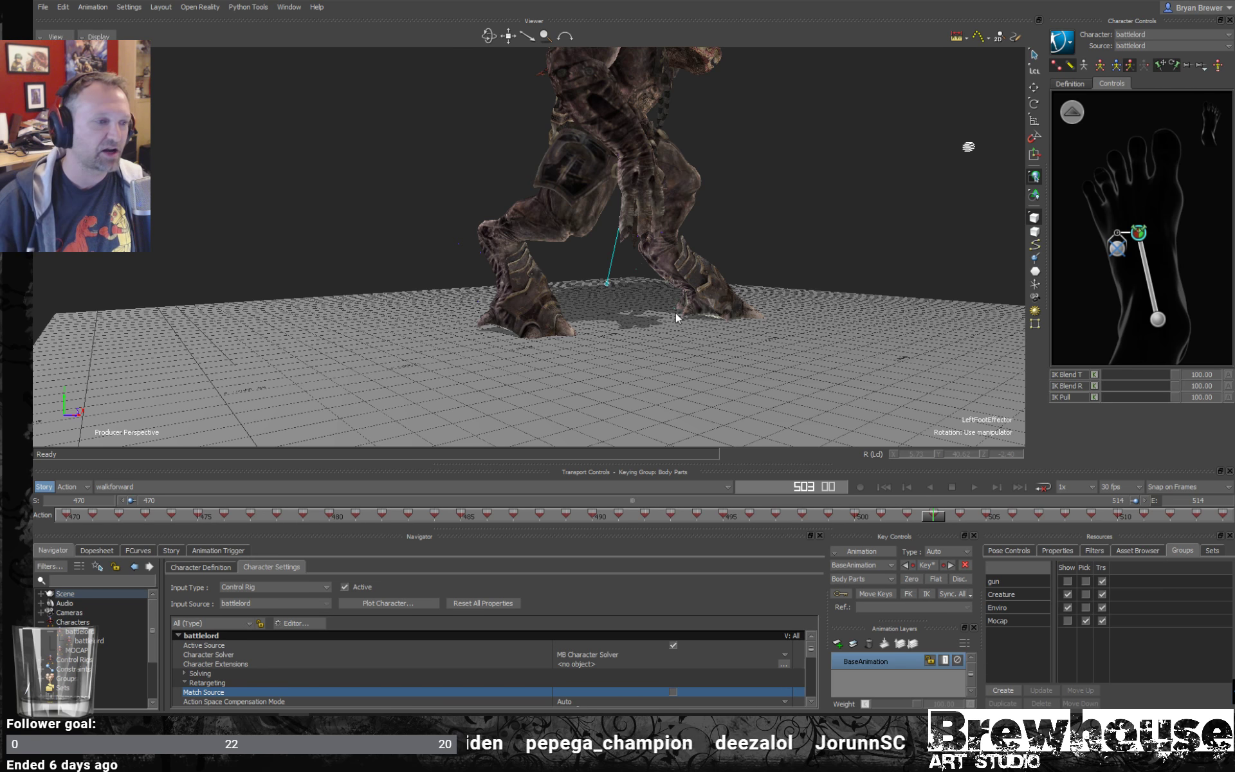
- Examine the battlelord's placement and walking direction on the ground grid around frames 498 to 500
ctrl+shift+drag(711, 225, 672, 275)
key(ctrl+space)
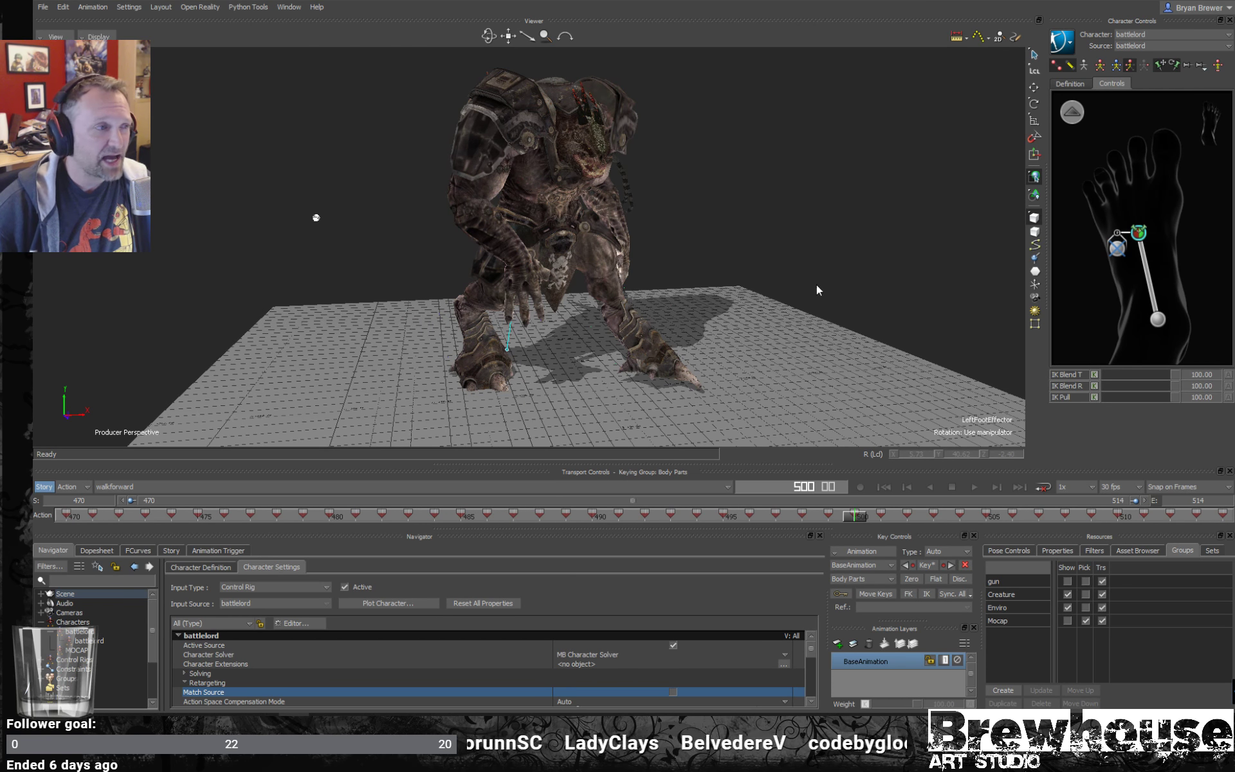
ctrl+shift+drag(816, 284, 478, 193)
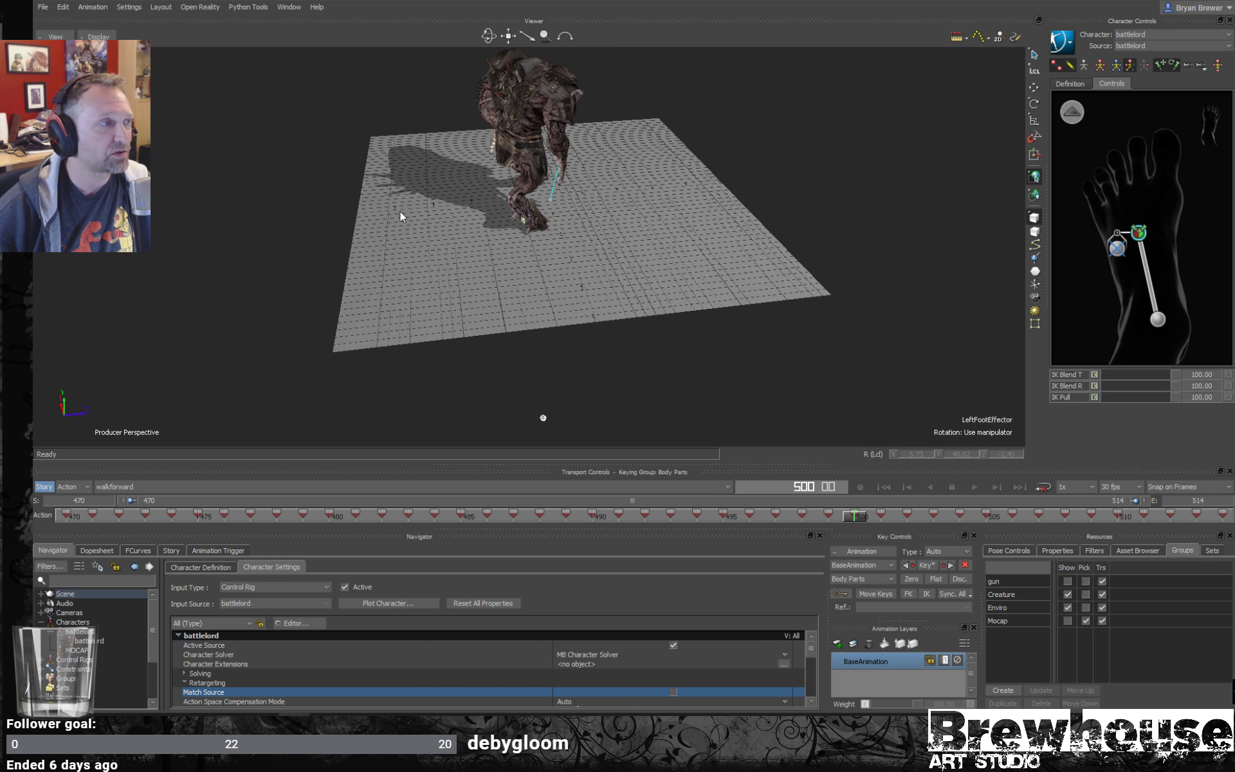
ctrl+shift+drag(400, 211, 375, 199)
ctrl+shift+drag(697, 204, 666, 191)
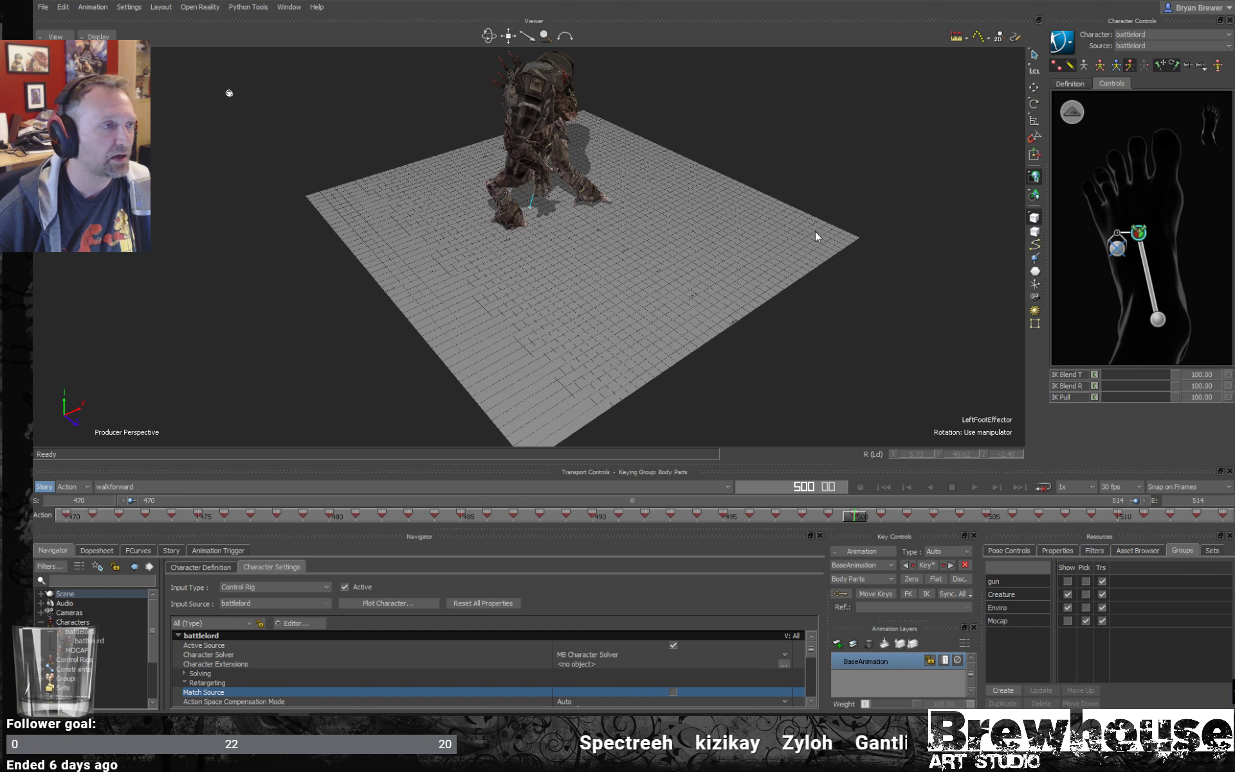
ctrl+shift+drag(816, 235, 743, 300)
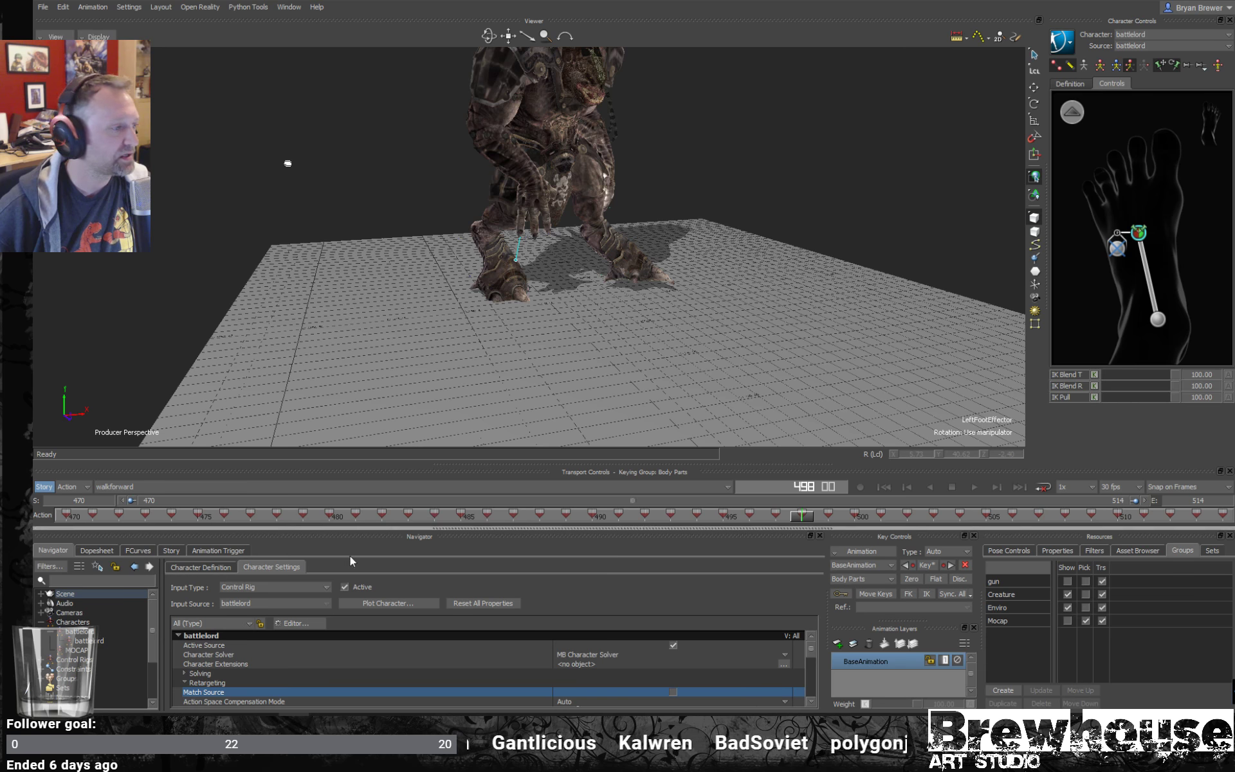
- Open the Story editor, enlarge its action track area, and frame the whole battlelord in the viewer
click(171, 552)
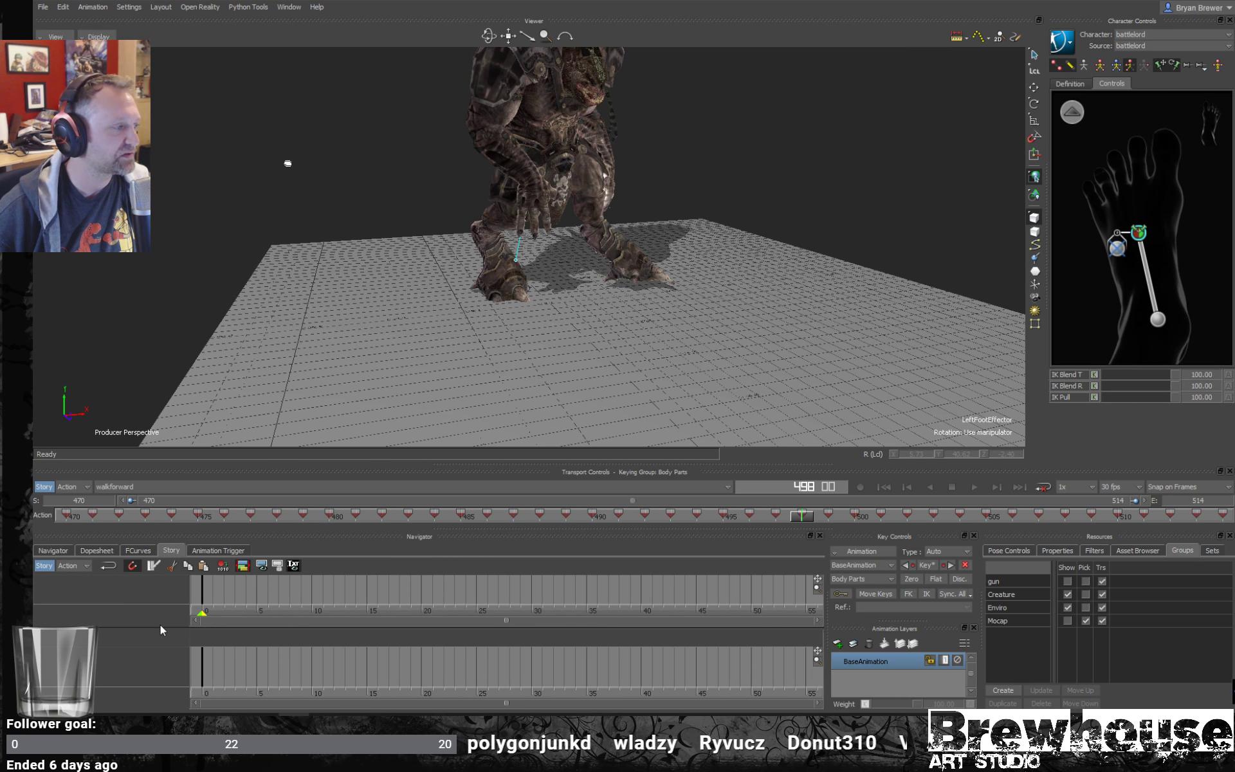
drag(158, 625, 173, 567)
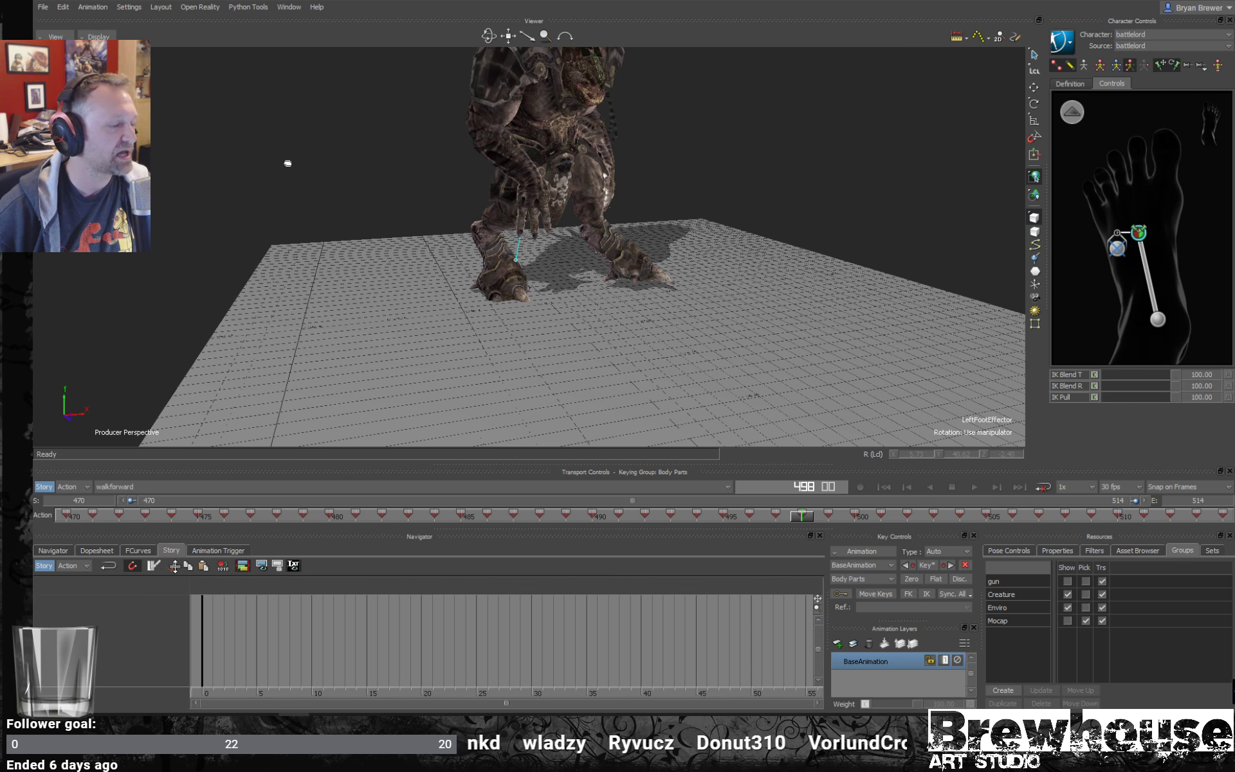
scroll(558, 275, down, 2)
ctrl+shift+drag(557, 270, 655, 250)
scroll(662, 258, up, 2)
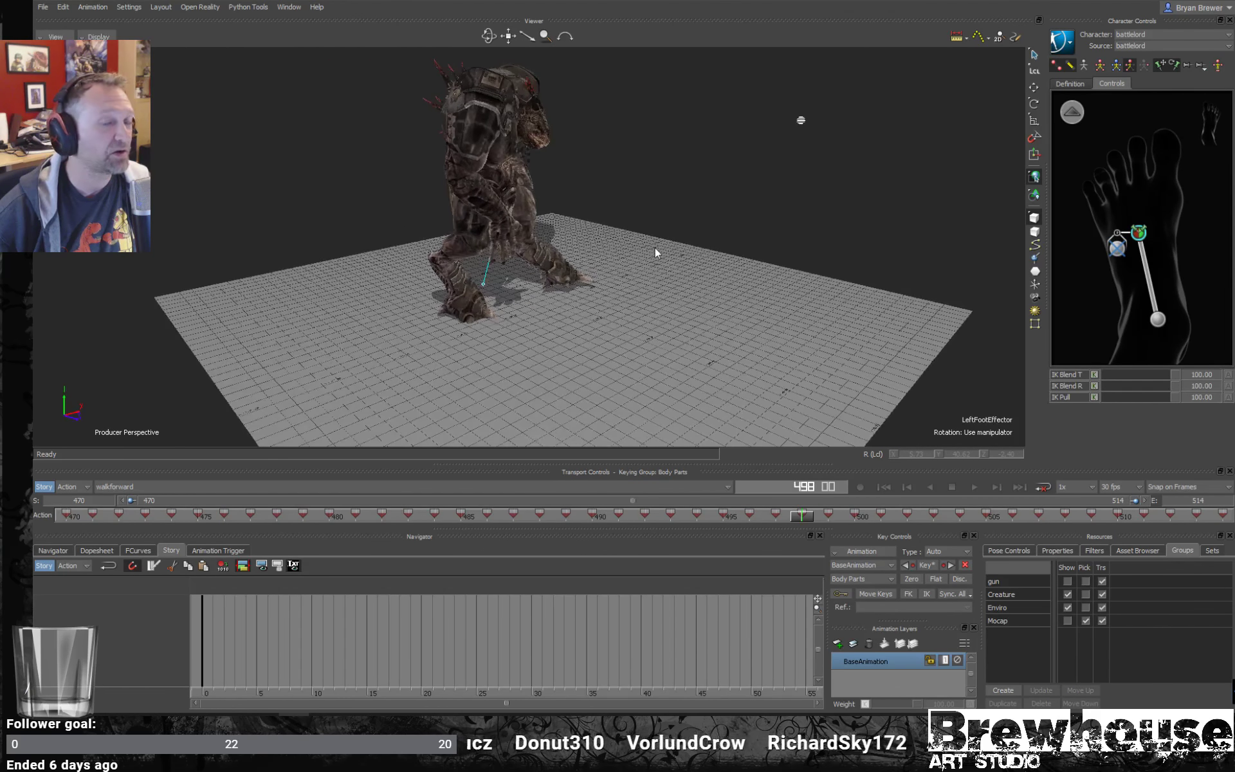
- Insert a character animation track in Story and assign the battlelord character to it
right_click(95, 615)
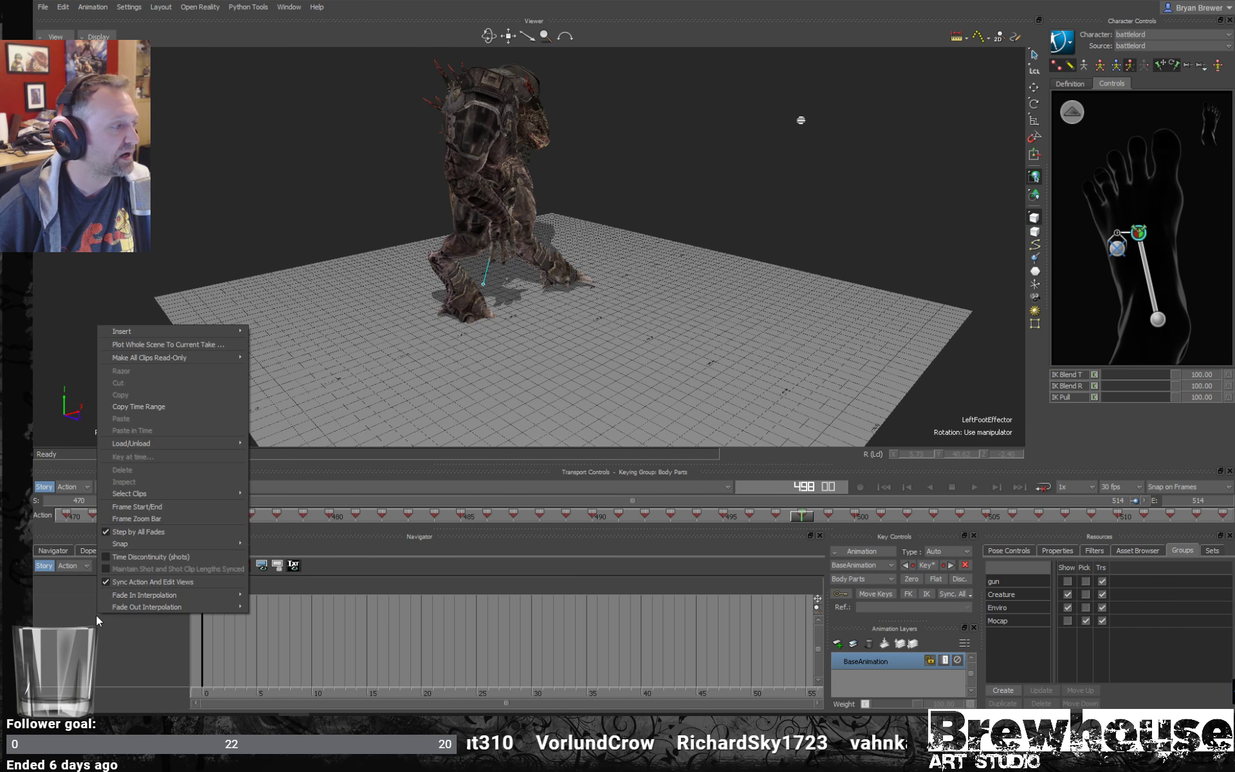
mouse_move(157, 334)
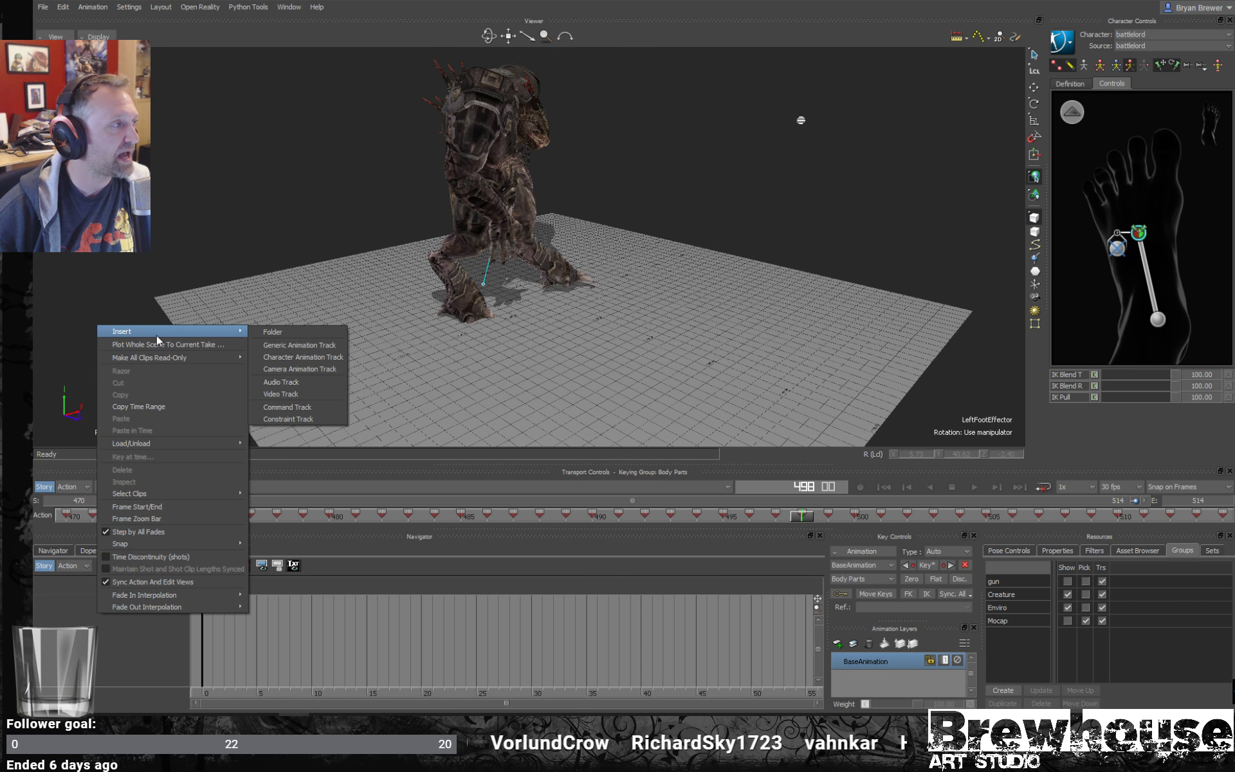
click(284, 357)
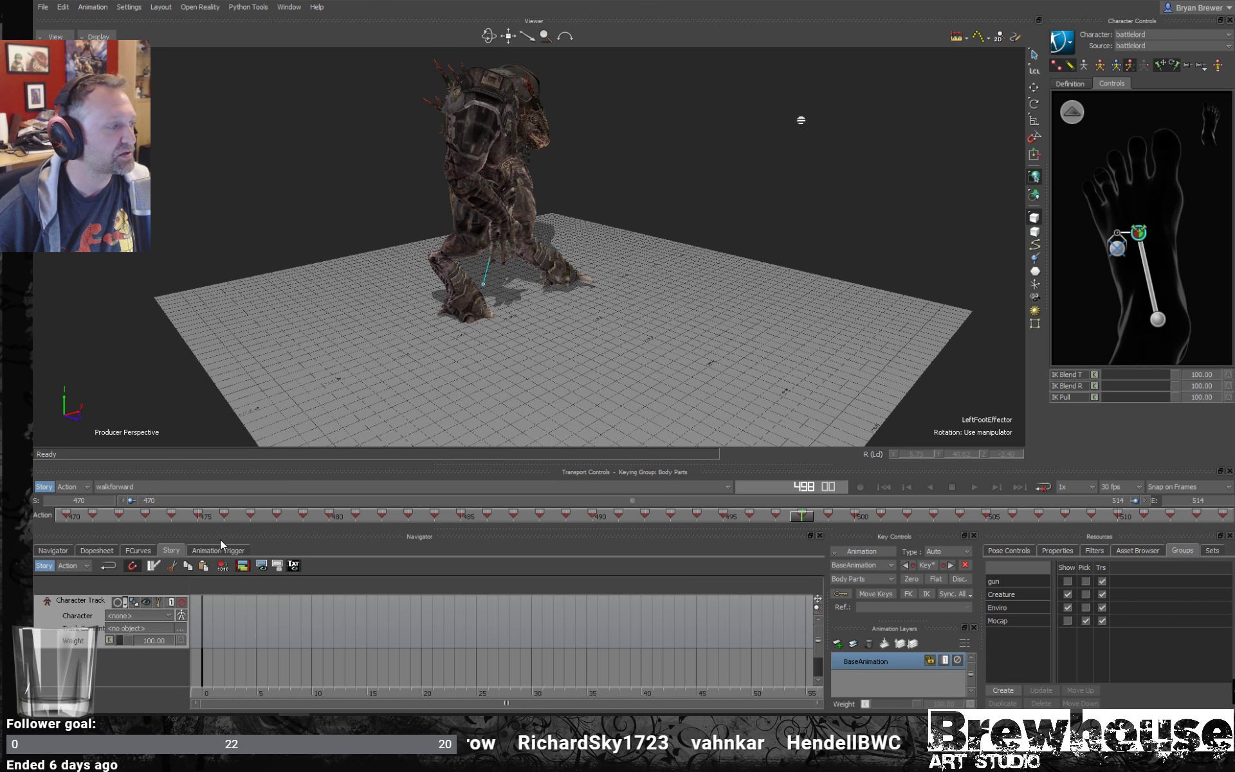
click(142, 617)
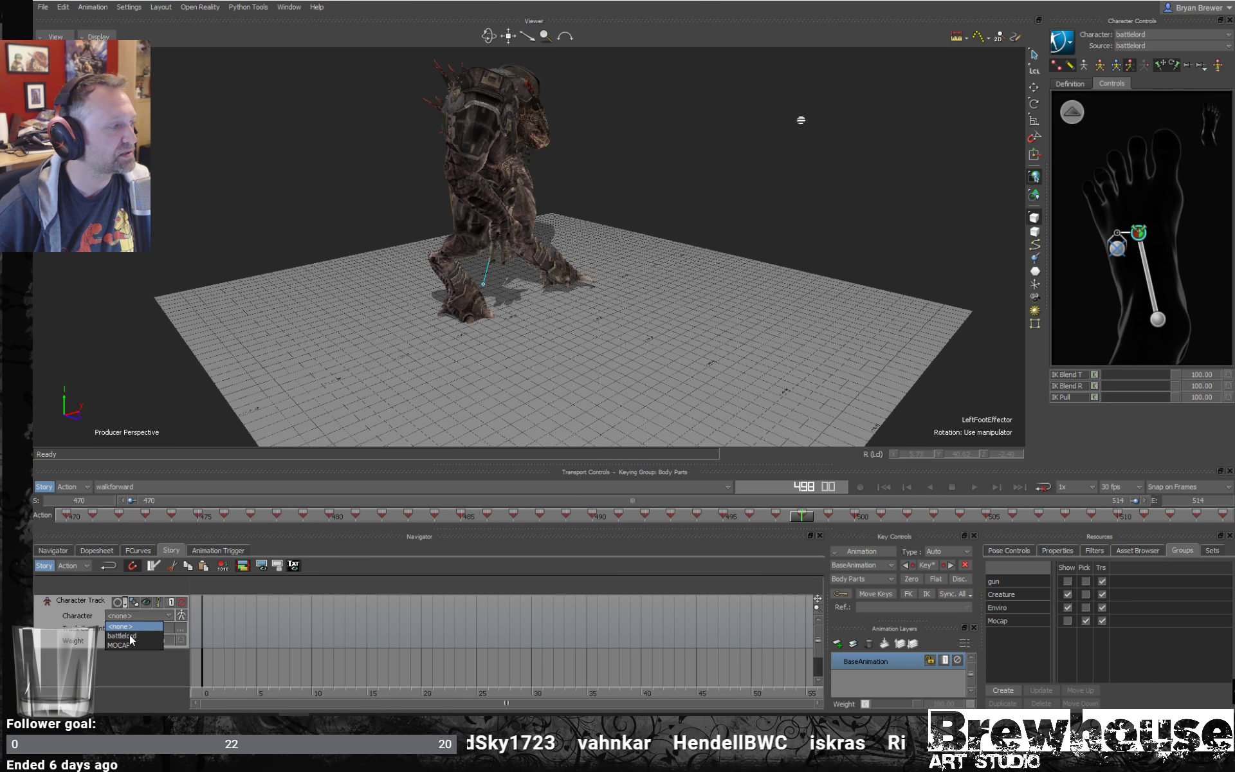
click(122, 635)
- Insert the current walkforward take as a clip on the battlelord track and frame it in the Story timeline
right_click(294, 628)
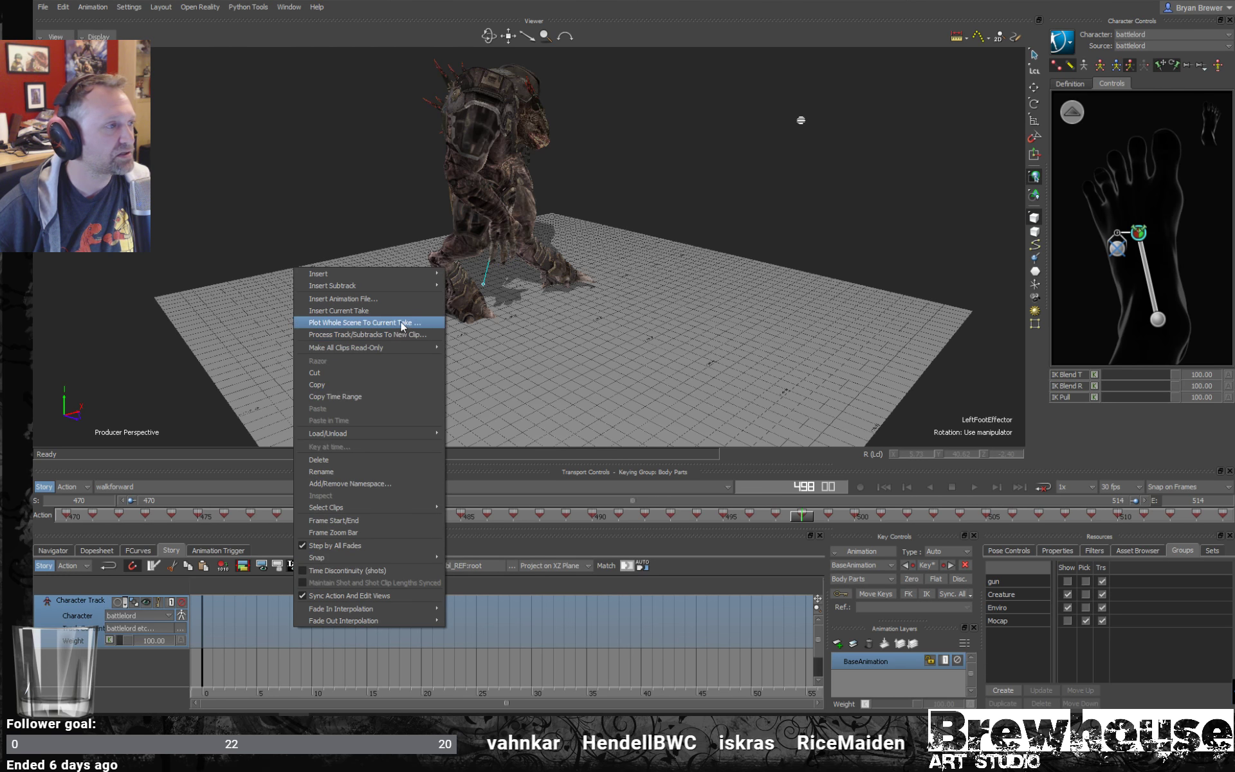
click(386, 310)
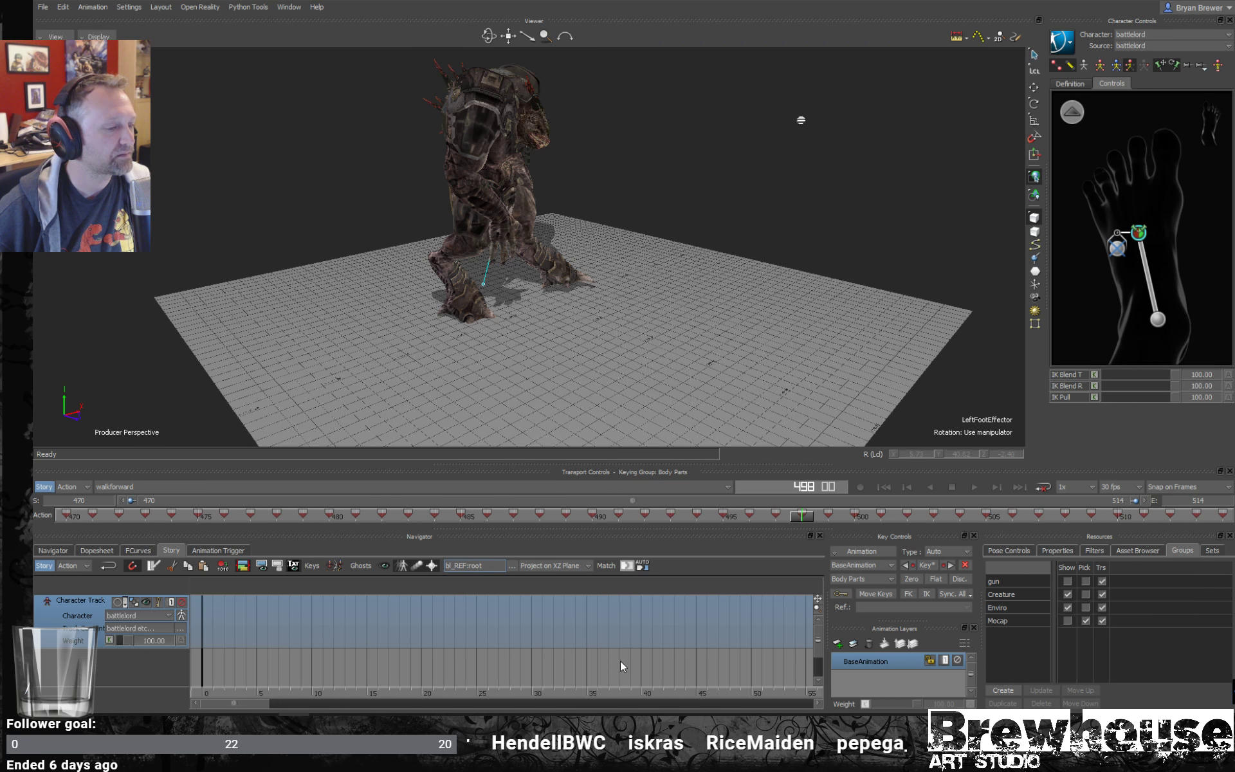
key(a)
ctrl+drag(577, 645, 274, 569)
ctrl+drag(445, 619, 361, 609)
shift+drag(495, 637, 544, 660)
click(529, 633)
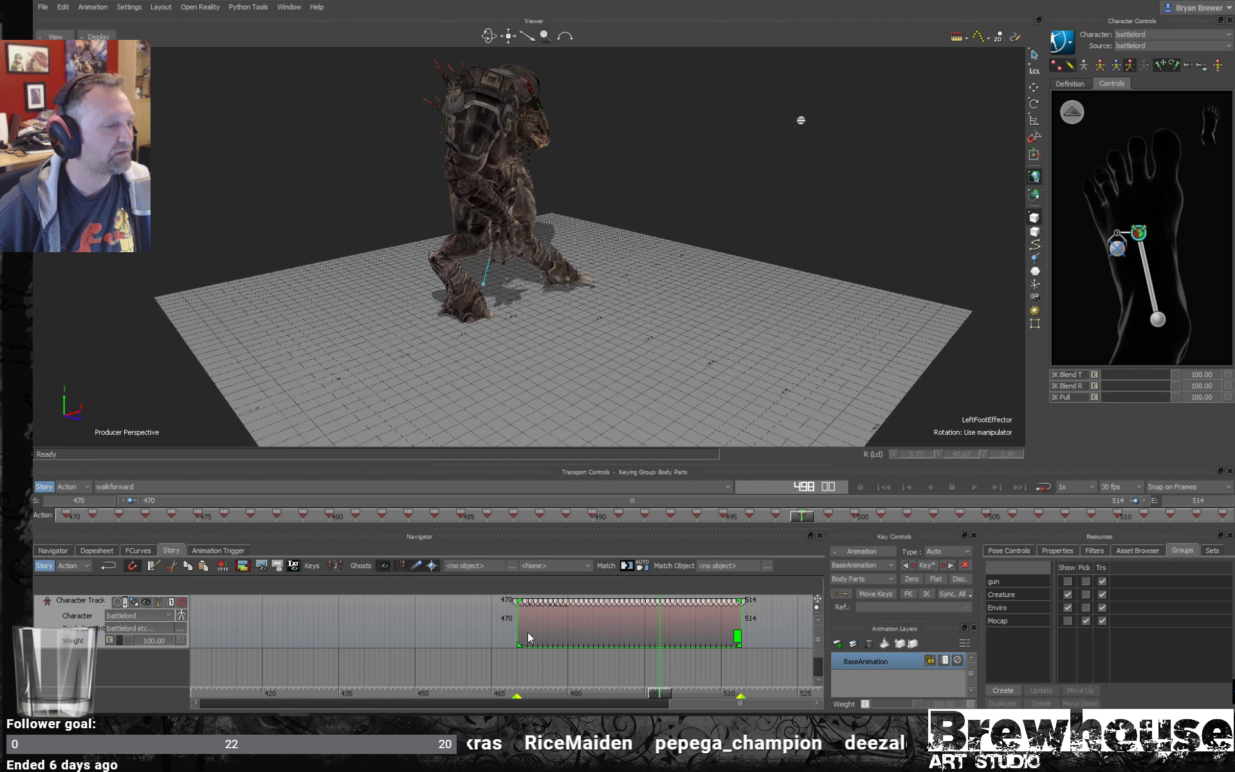
- Set the walkforward clip's start to frame 0 and bring the moved clip into the Story timeline's visible range
click(506, 605)
click(545, 633)
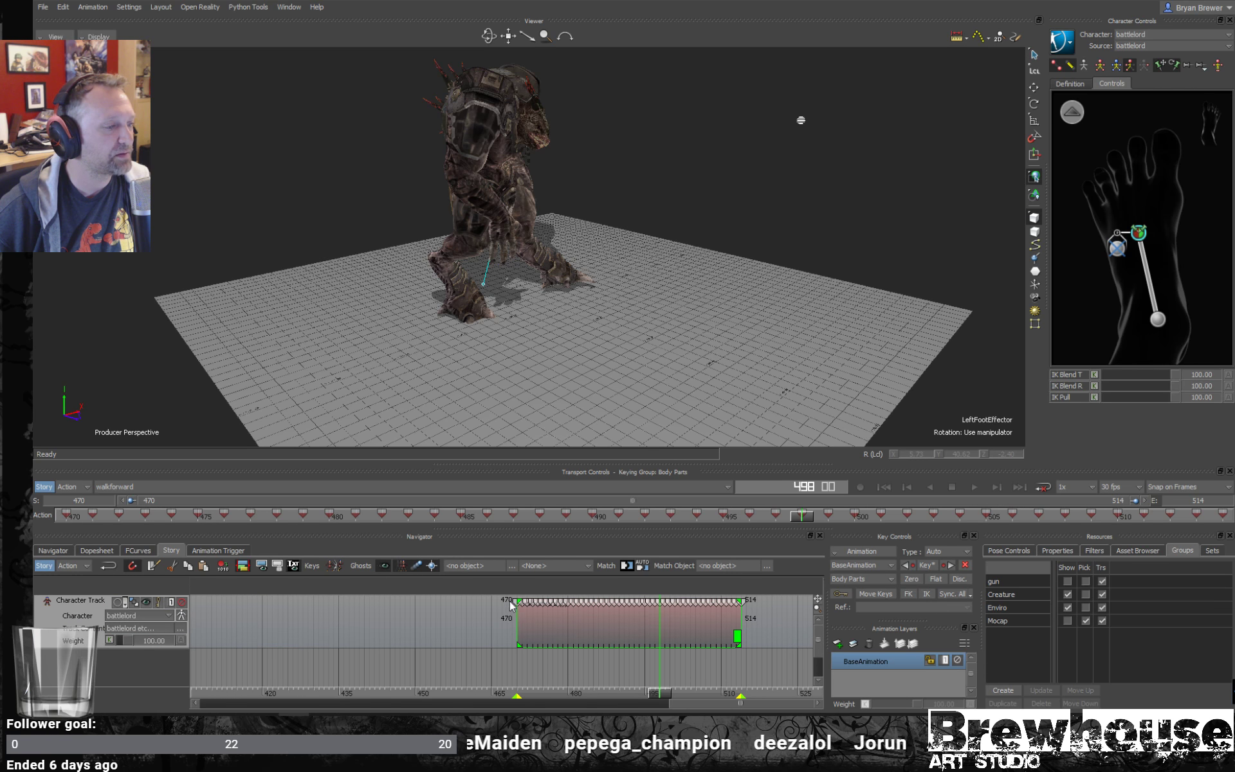
double_click(507, 601)
key(Escape)
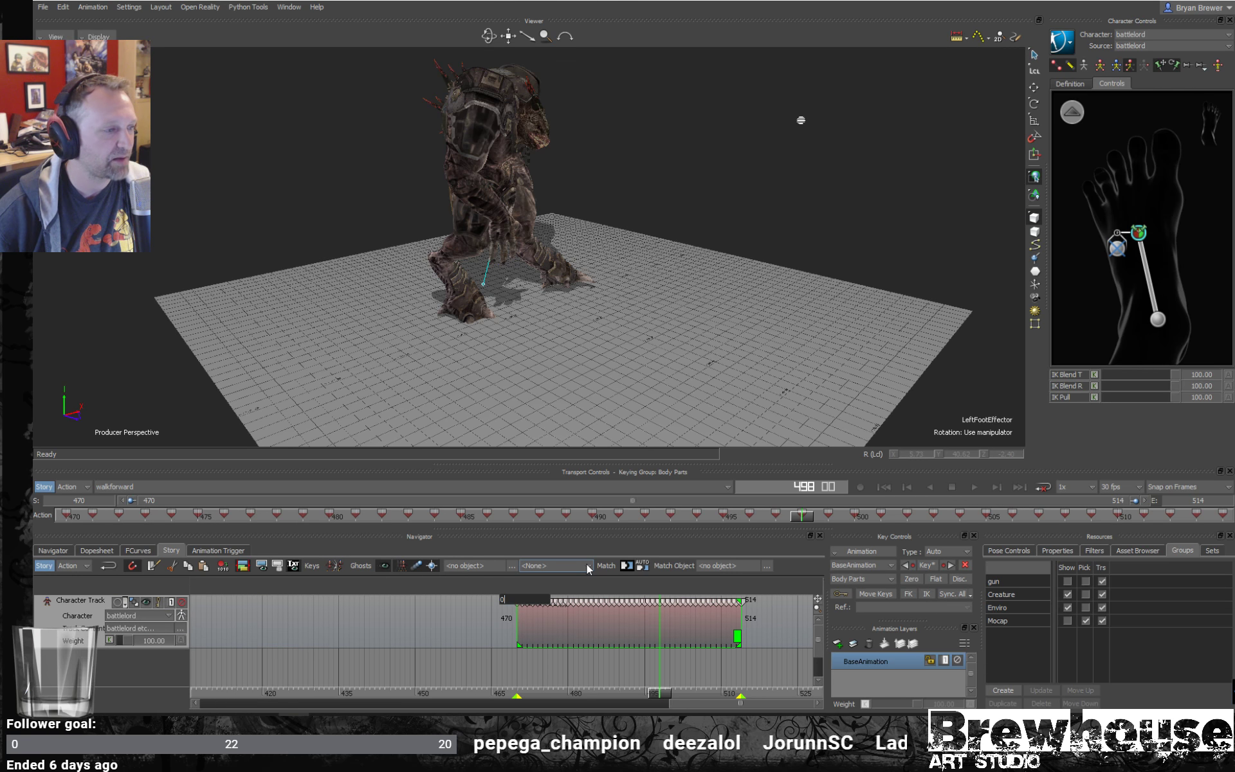
key(Delete)
shift+drag(457, 635, 296, 623)
key(a)
ctrl+drag(475, 626, 315, 651)
- Fit the take's time range to the clip with Frame Start/End and scrub to frame 12
right_click(542, 669)
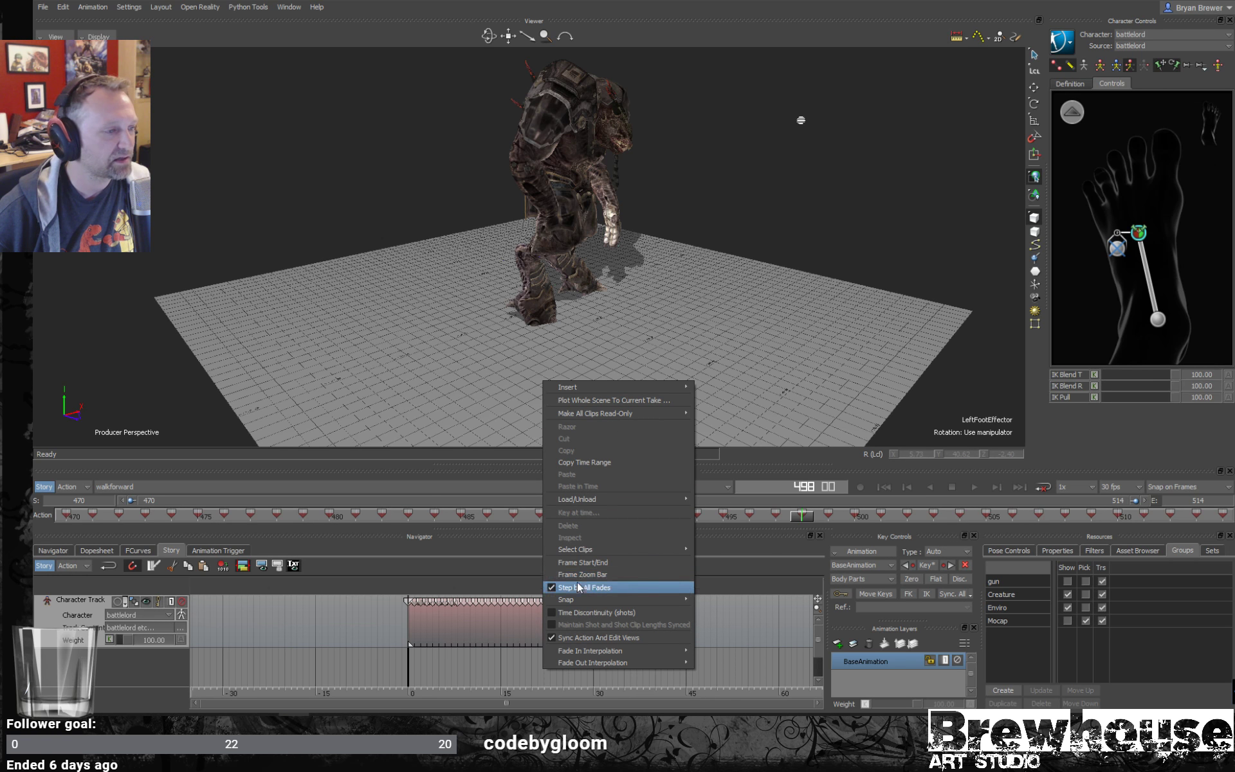
click(582, 563)
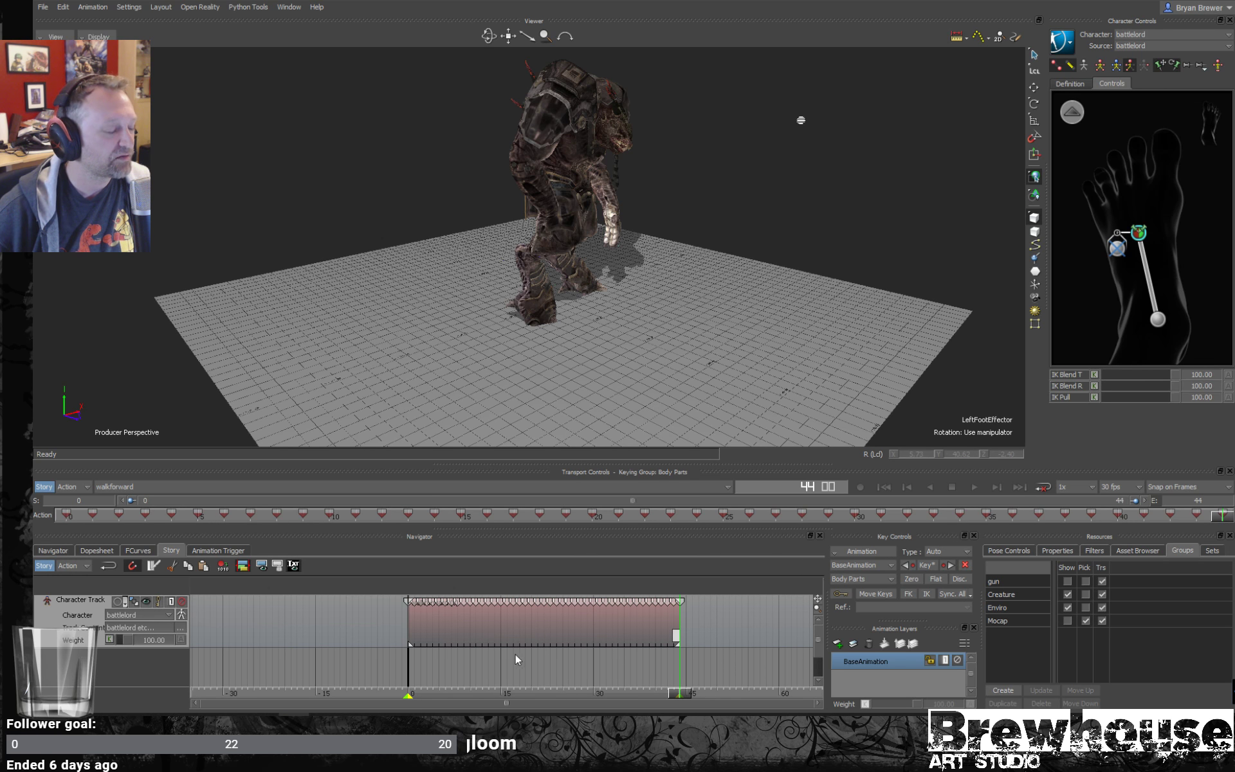
mouse_move(676, 694)
mouse_down()
mouse_move(413, 687)
mouse_move(569, 688)
mouse_move(675, 667)
mouse_move(405, 695)
mouse_move(649, 698)
mouse_move(482, 695)
mouse_up()
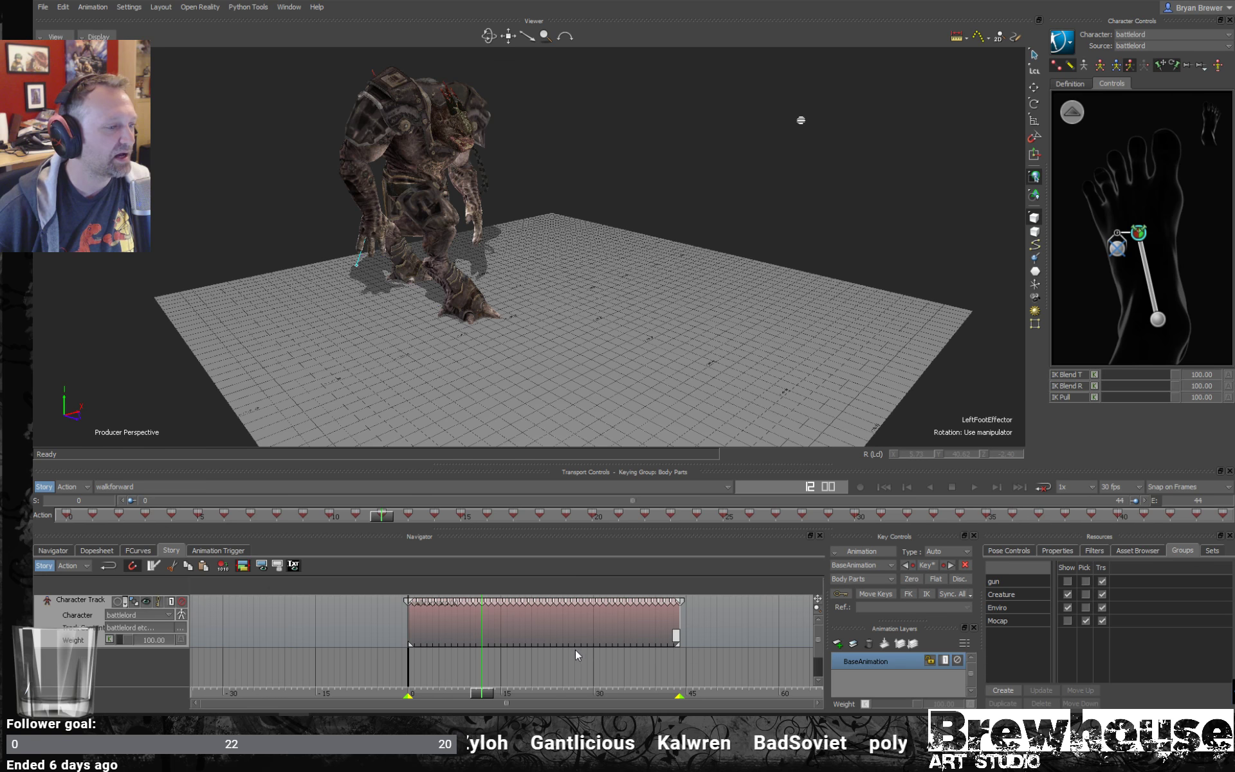
- Select the walkforward clip and set its X and Z translation to 0 to place it at the world origin
click(557, 634)
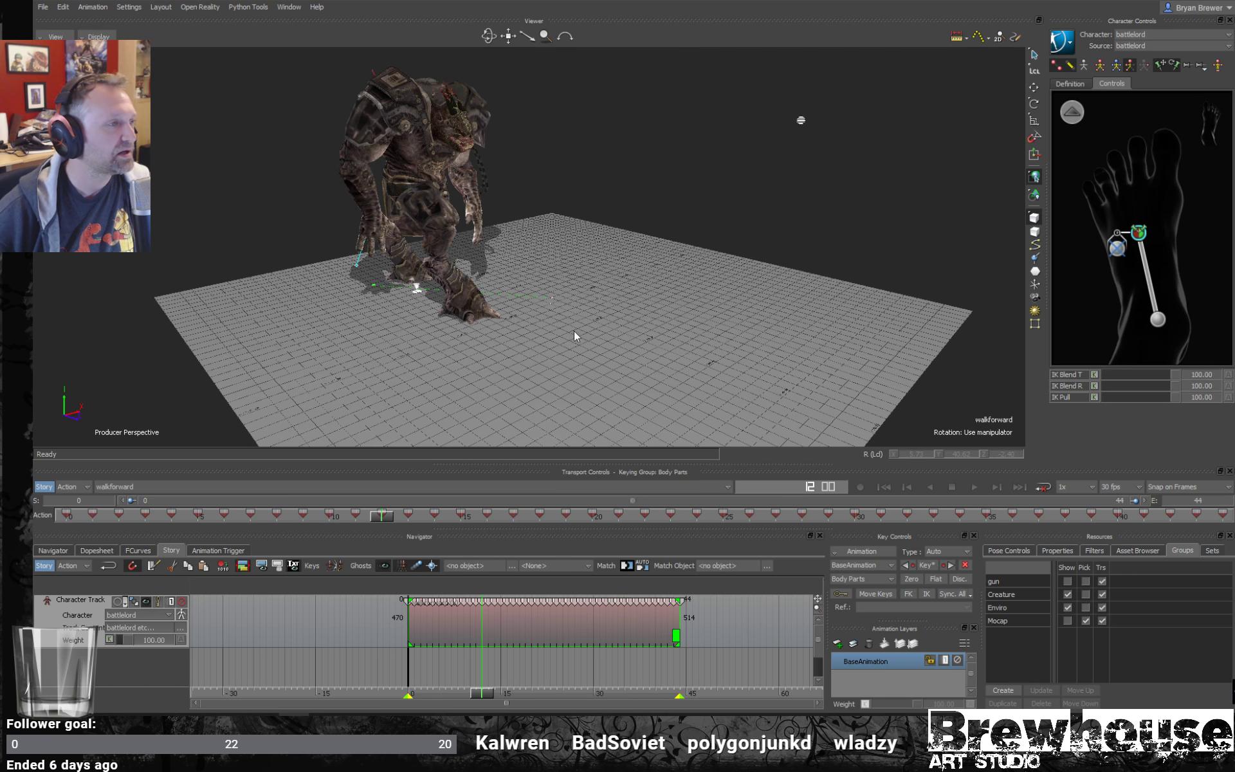
scroll(557, 329, up, 5)
ctrl+shift+drag(557, 327, 471, 235)
key(t)
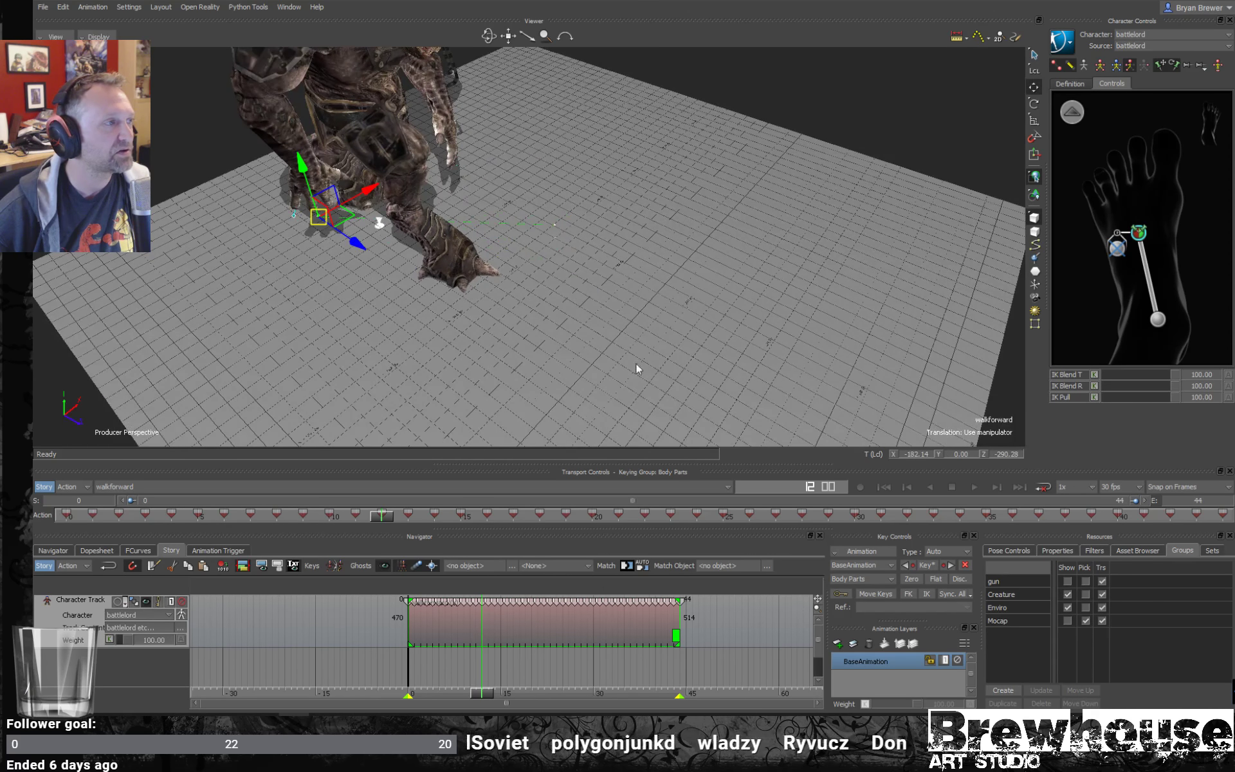
click(917, 454)
text(0)
key(Return)
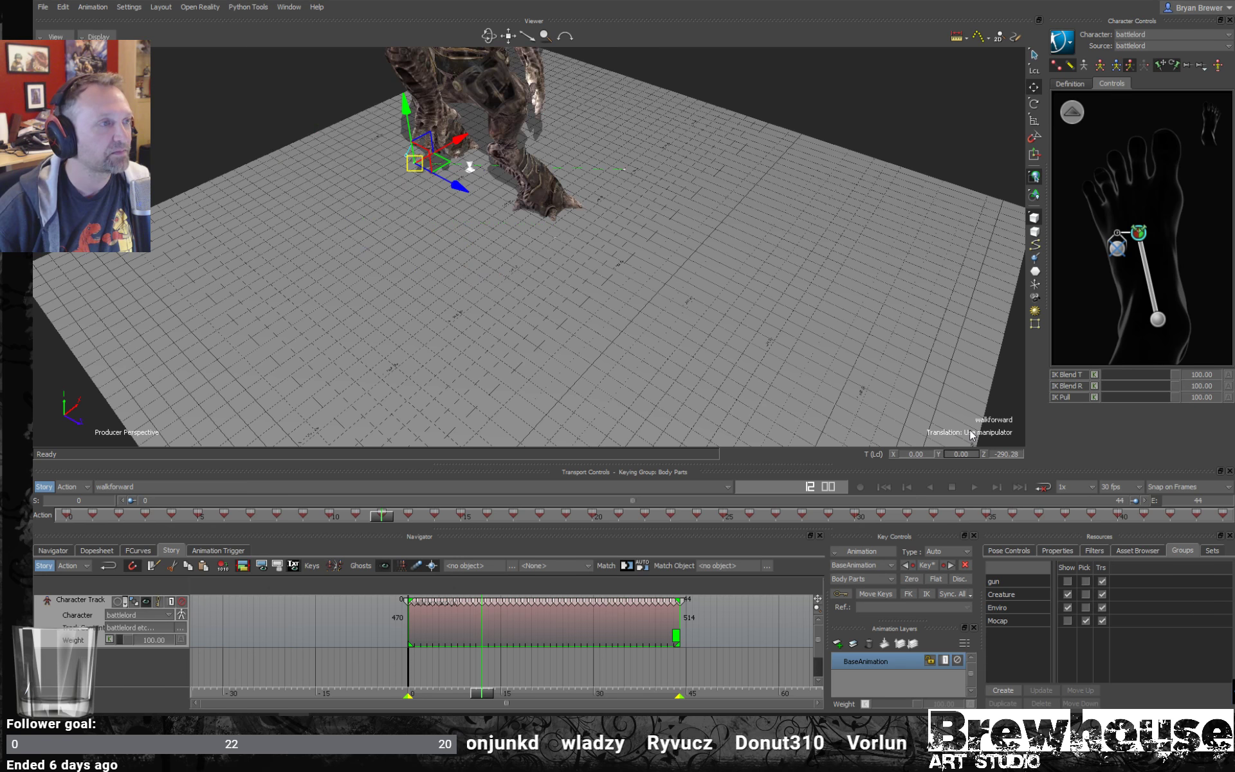
text(0)
key(Return)
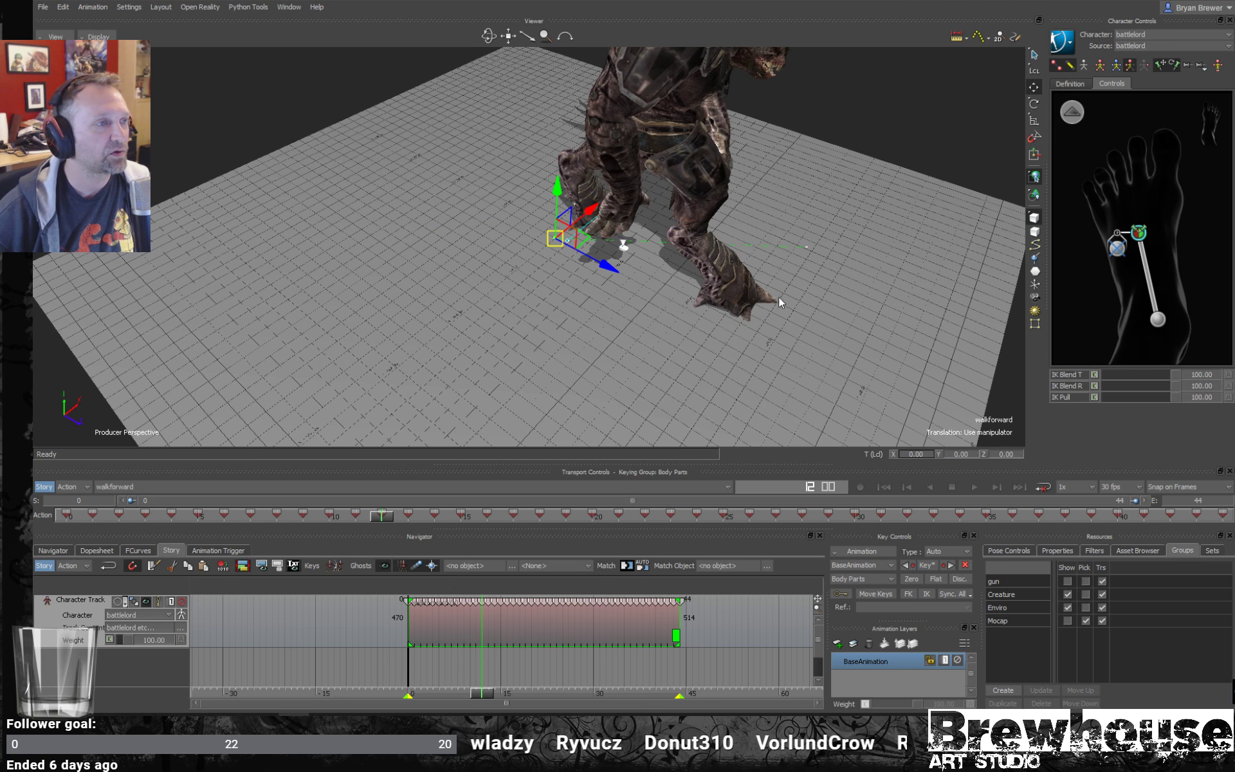
- Rotate the walkforward clip about its vertical axis so the walk path runs along the world Z axis
shift+drag(629, 275, 592, 275)
key(r)
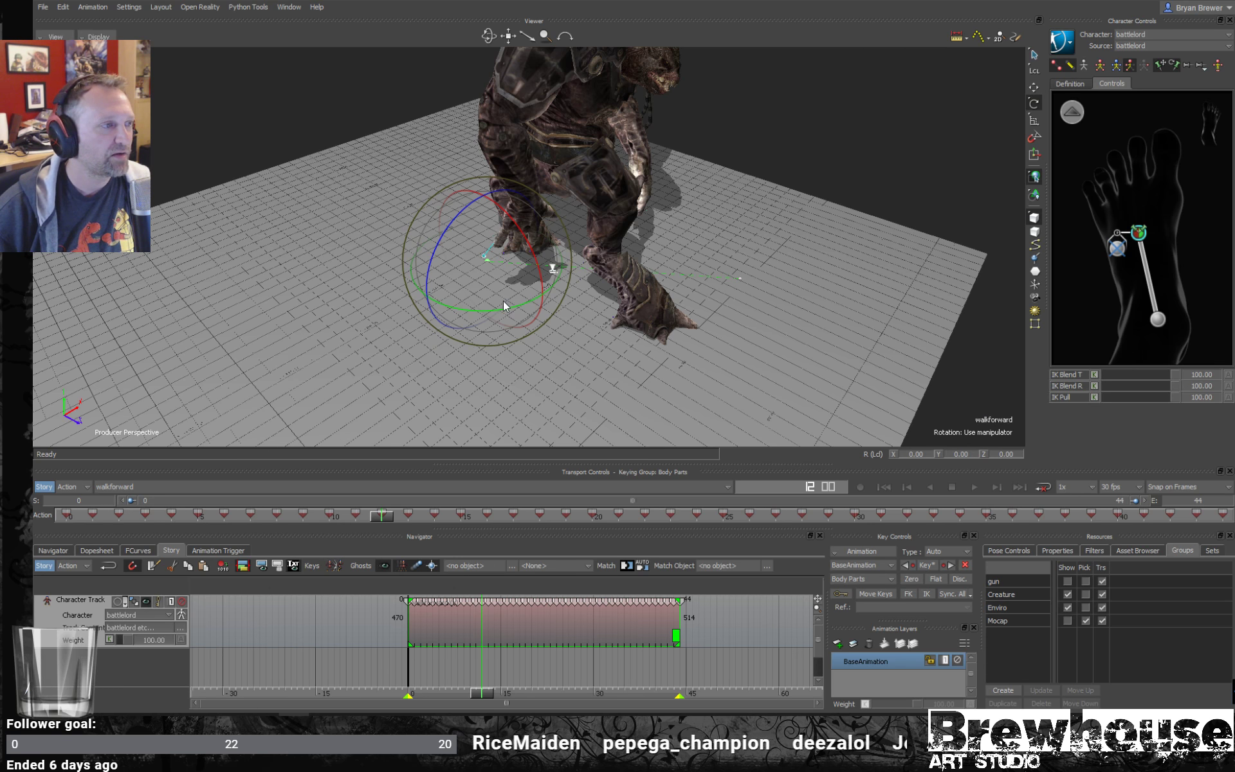
mouse_move(500, 310)
mouse_down()
mouse_move(523, 307)
mouse_move(476, 313)
mouse_up()
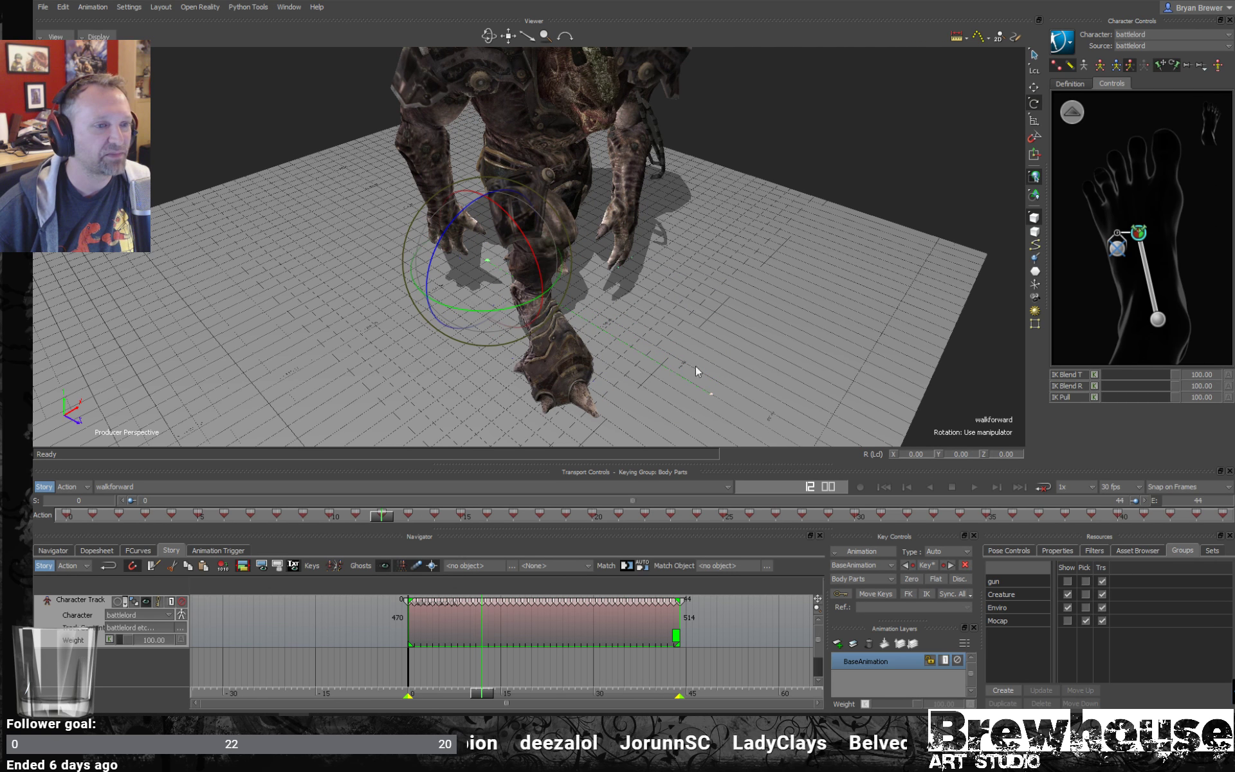
- Check the path's endpoint in the bottom view and fine-tune the clip's Y rotation to 0.20 to line it up with the grid axis
ctrl+shift+drag(696, 365, 612, 335)
key(ctrl+t)
key(ctrl+t)
ctrl+drag(702, 291, 669, 251)
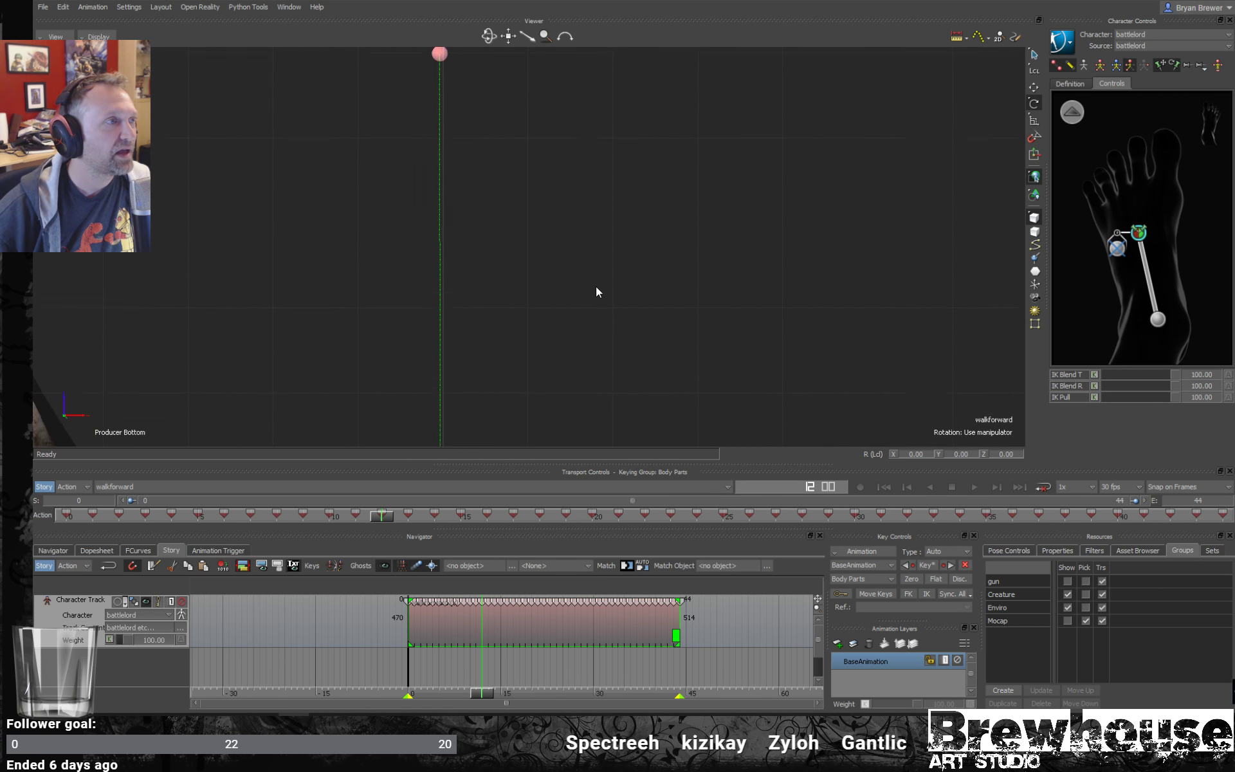
shift+drag(595, 287, 667, 276)
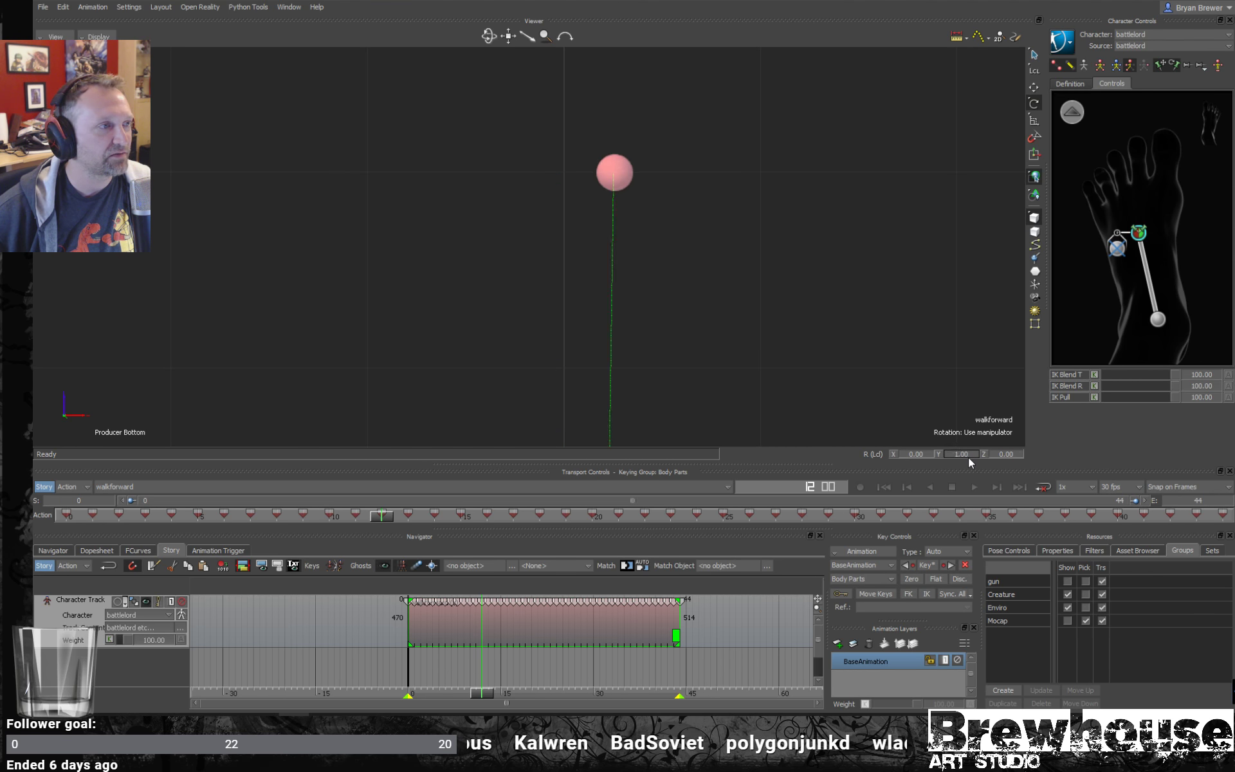
drag(970, 457, 974, 458)
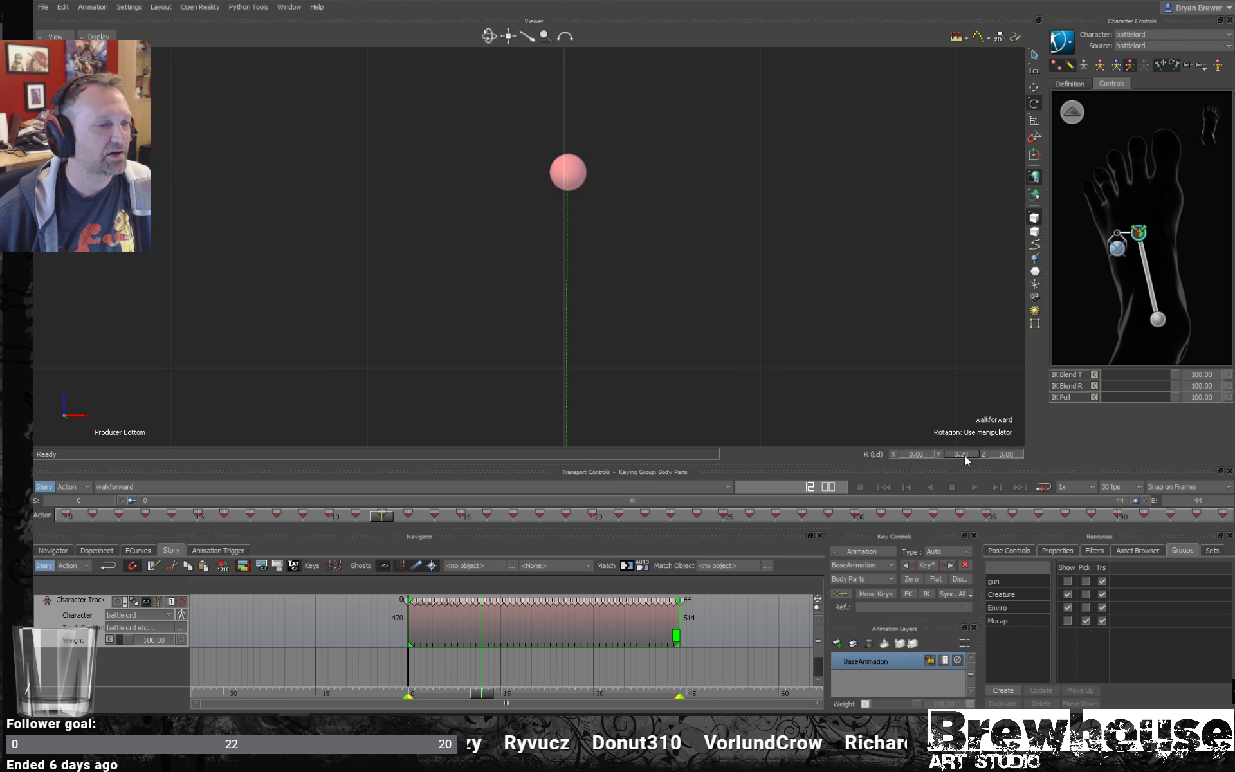
- Return to the perspective view, inspect the aligned walk from the front and side, and scrub back to frame 0
key(ctrl+p)
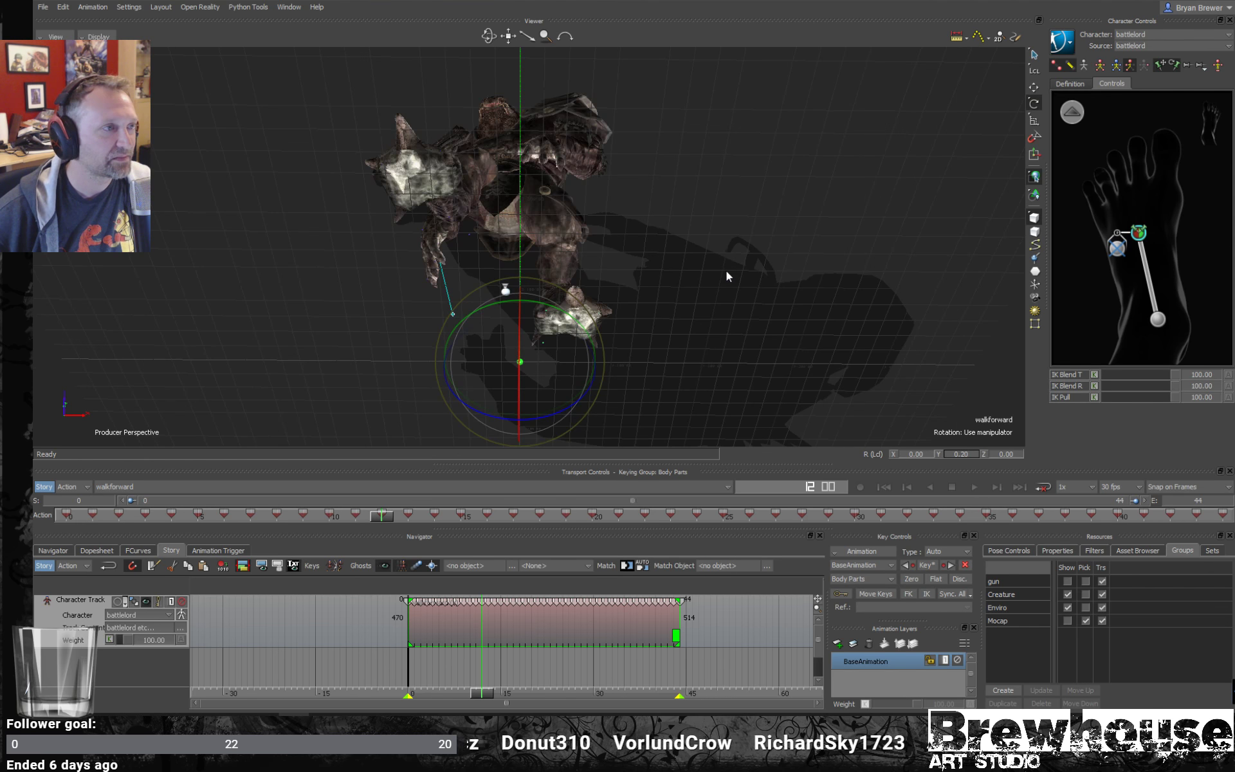
ctrl+shift+drag(667, 181, 692, 230)
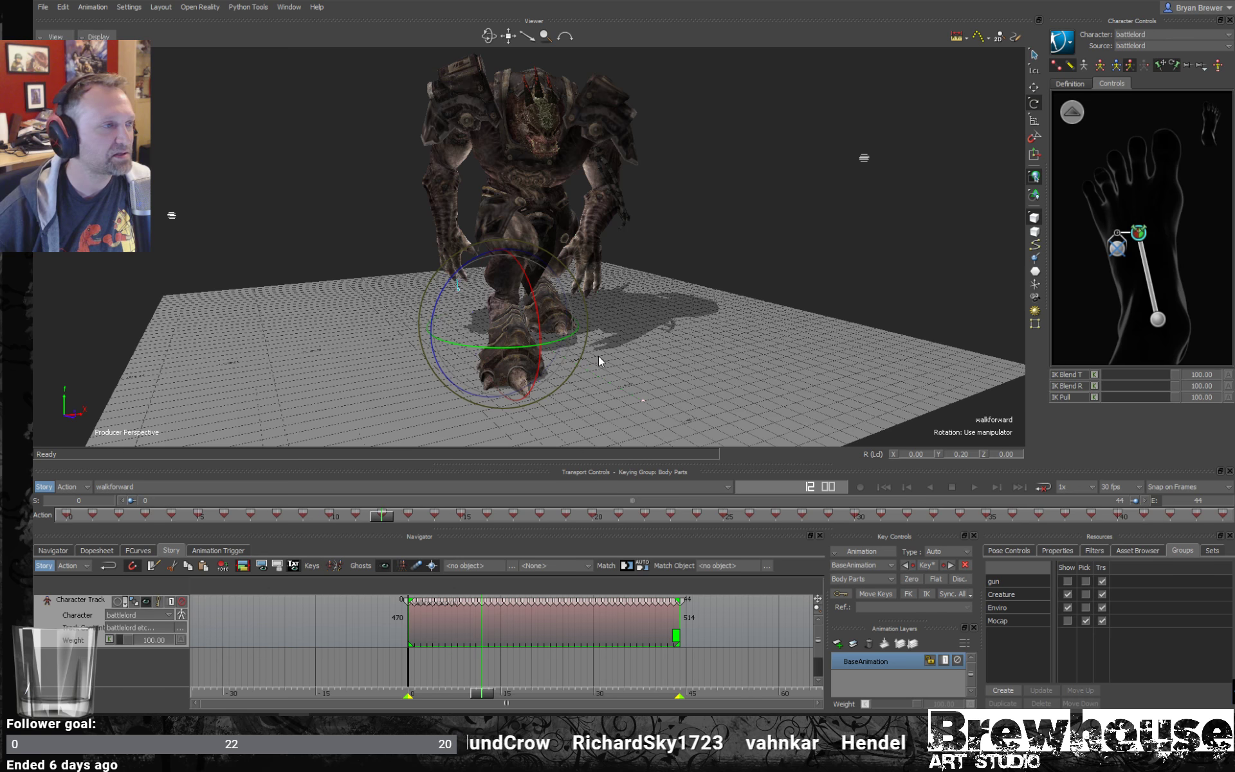
ctrl+shift+drag(599, 357, 598, 395)
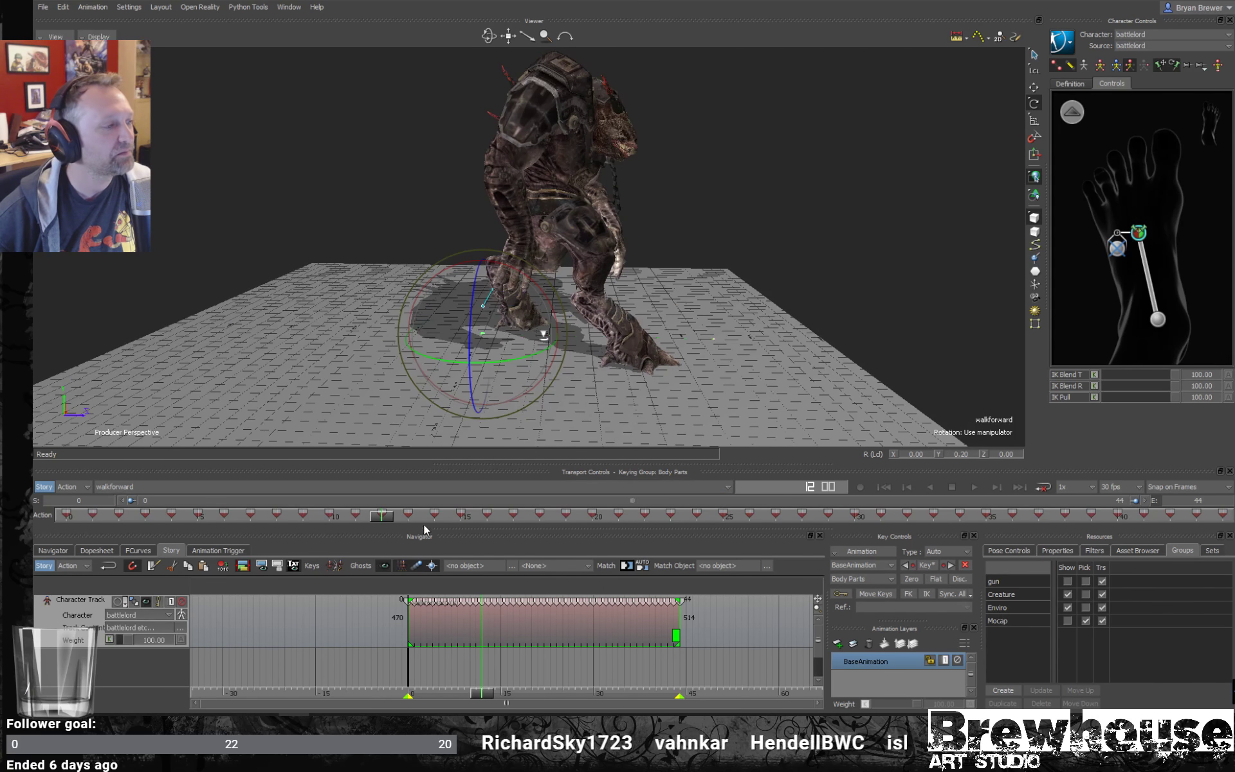
drag(424, 523, 33, 469)
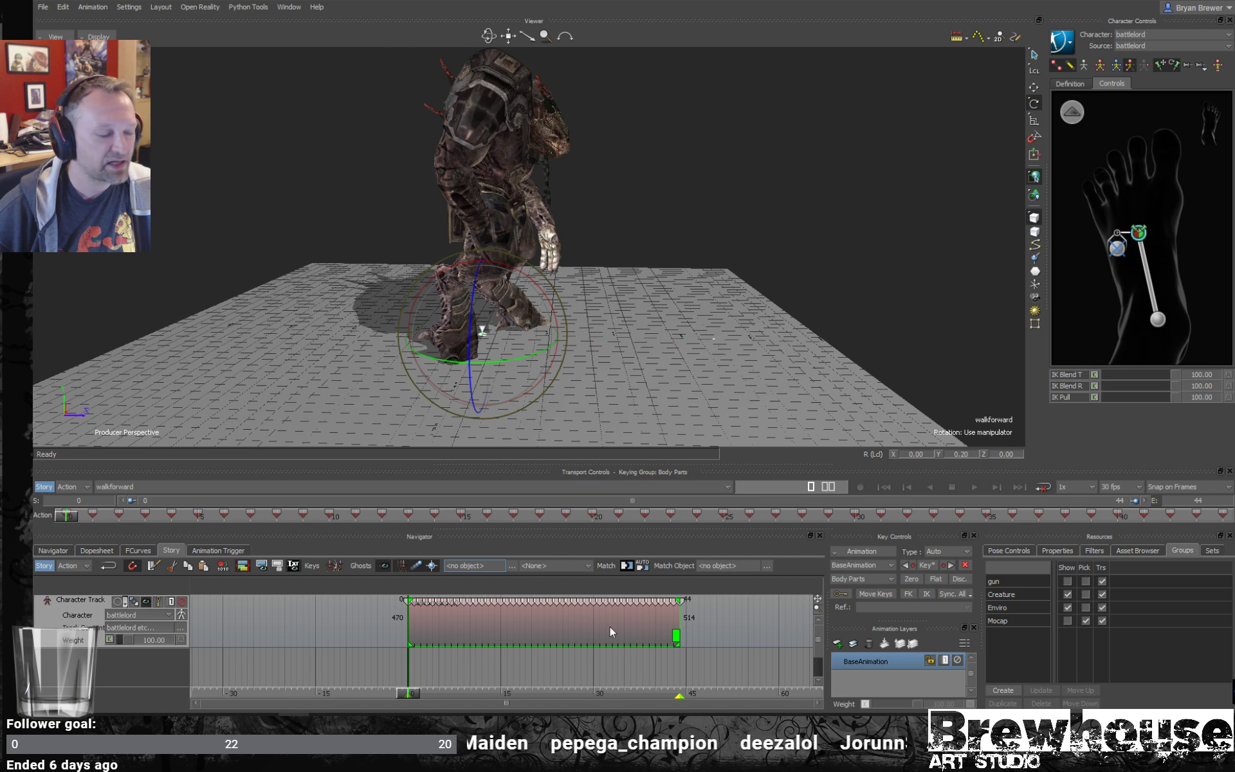
- Deselect the Story clip and track, and open the battlelord character's settings in the Navigator
right_click(735, 624)
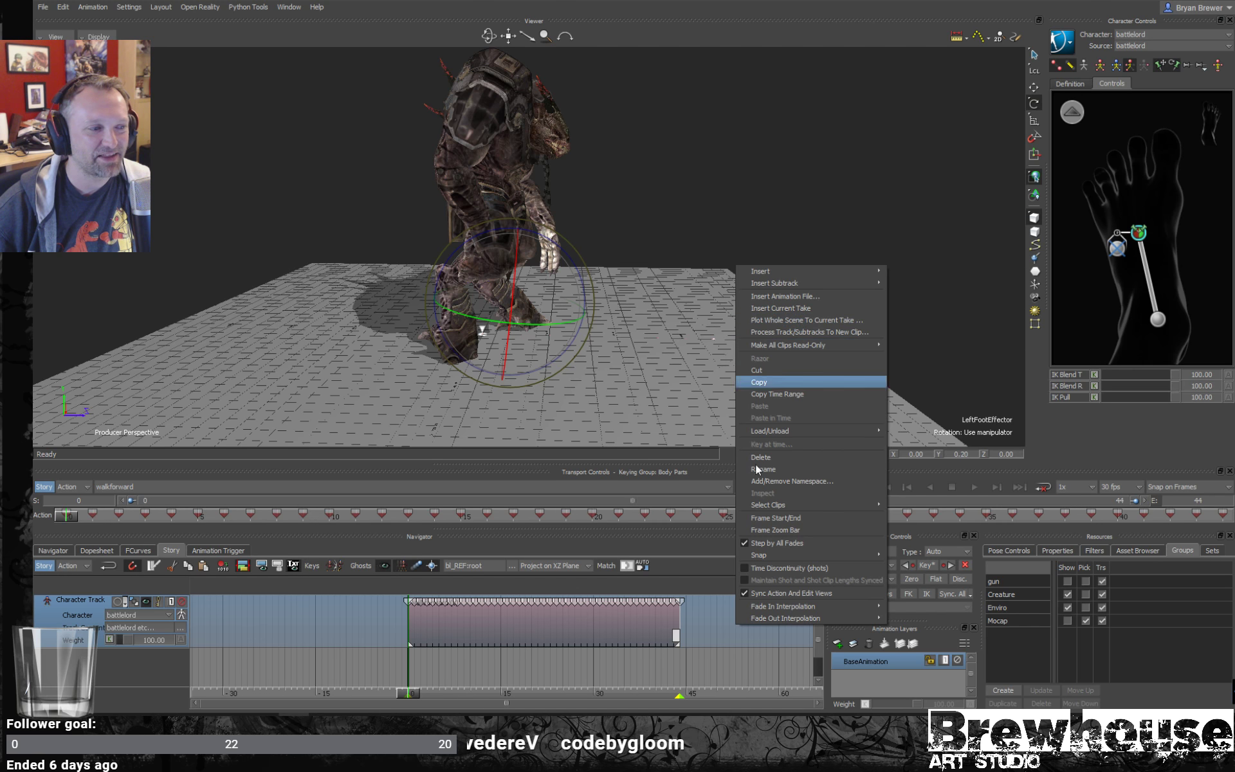
click(727, 668)
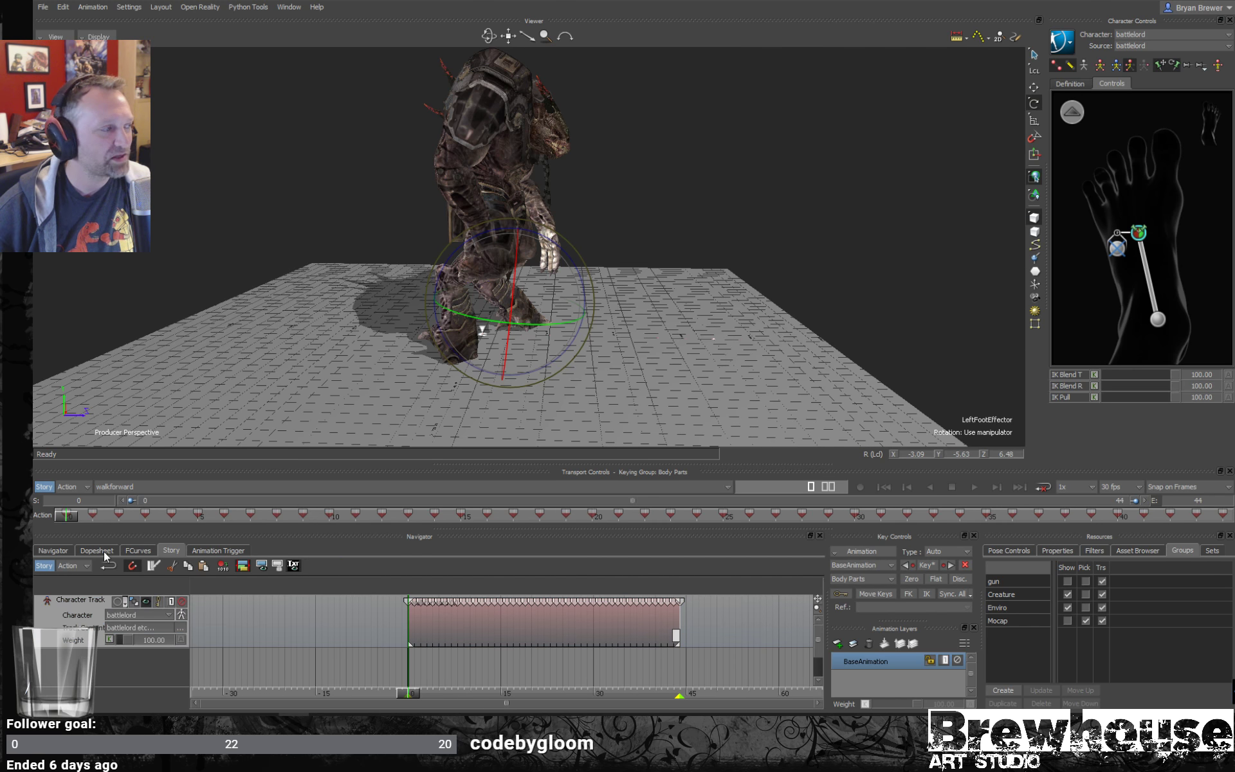
click(53, 551)
click(79, 632)
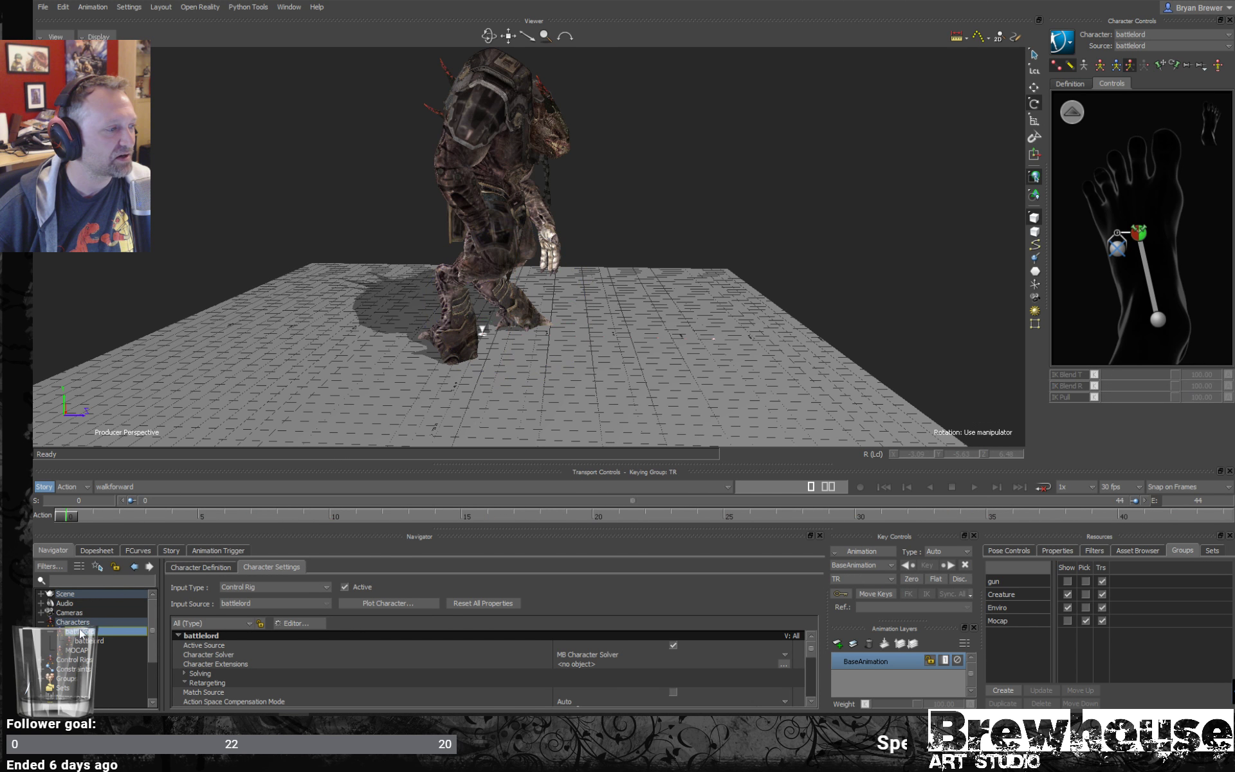
- Review the battlelord's retargeting and offset settings in an enlarged panel, restore the layout and view the character from the front
drag(407, 463, 408, 237)
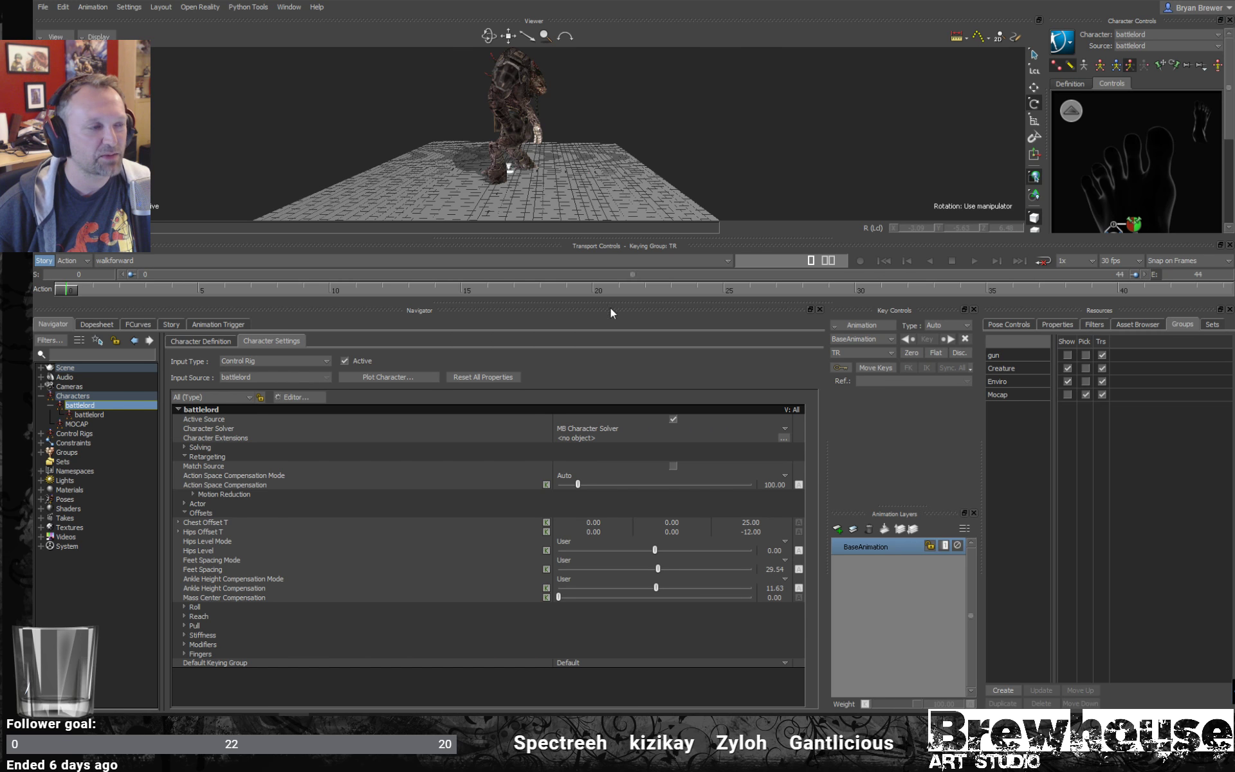
drag(590, 238, 602, 483)
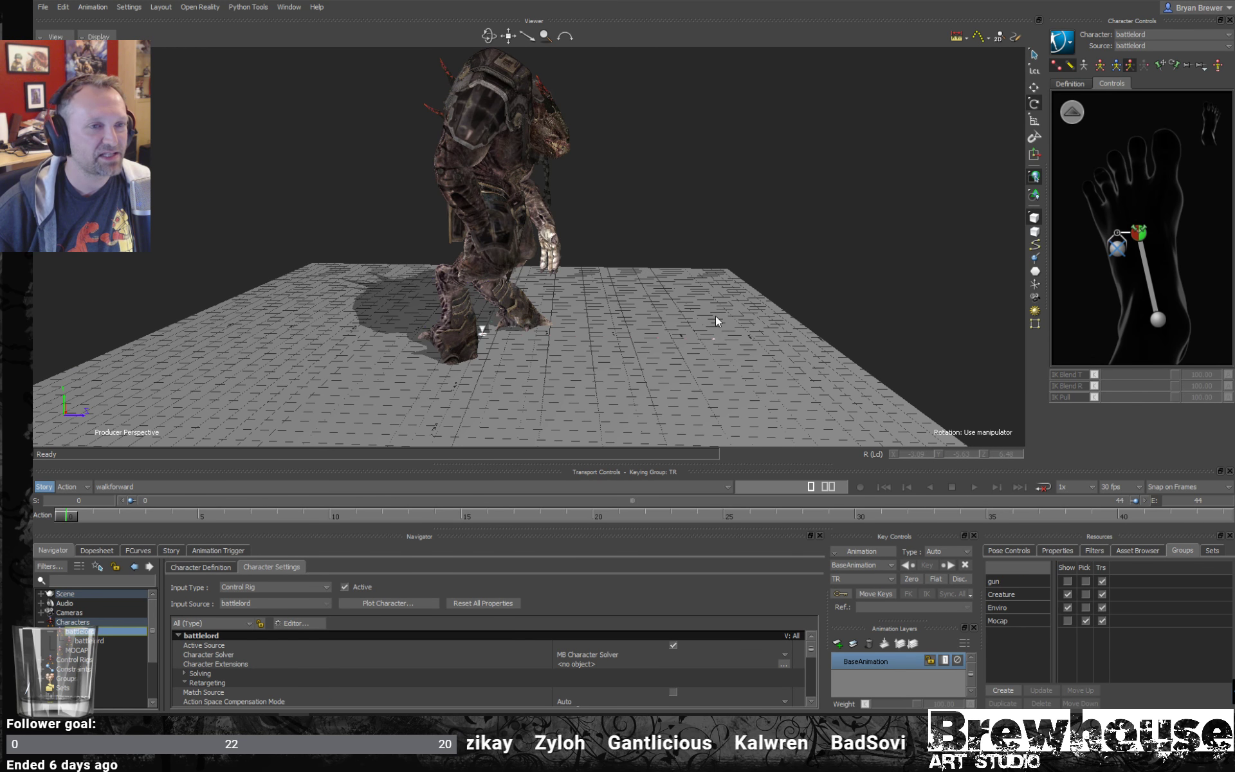
alt+drag(707, 319, 732, 280)
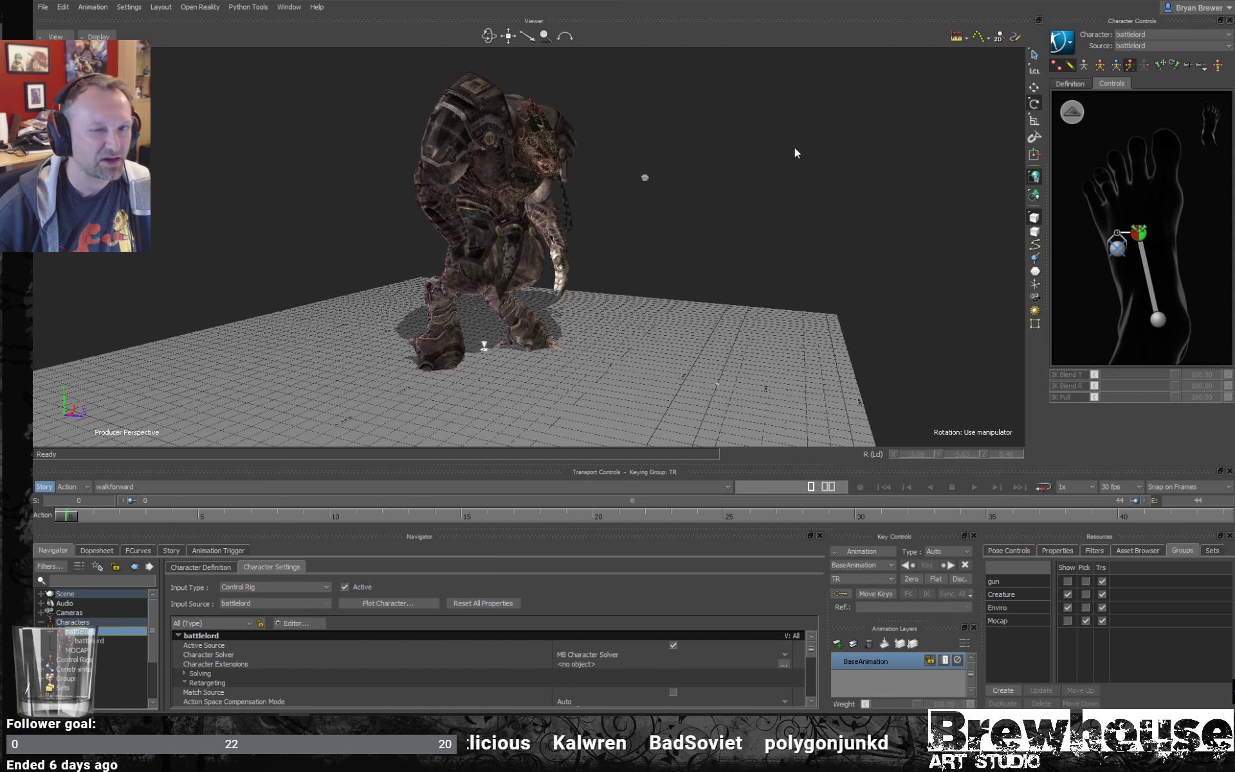
alt+drag(808, 298, 759, 271)
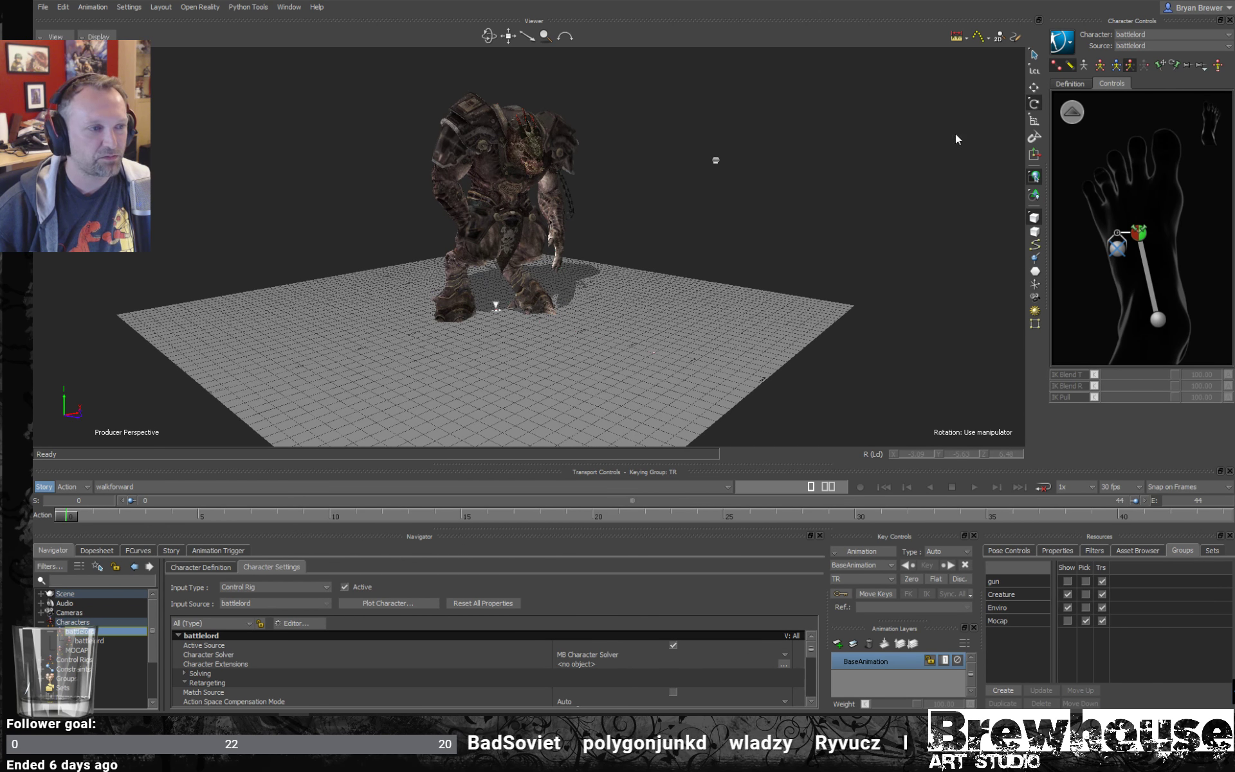
- With the Story track shown, bake the battlelord's motion to the skeleton and then back to the control rig
click(175, 550)
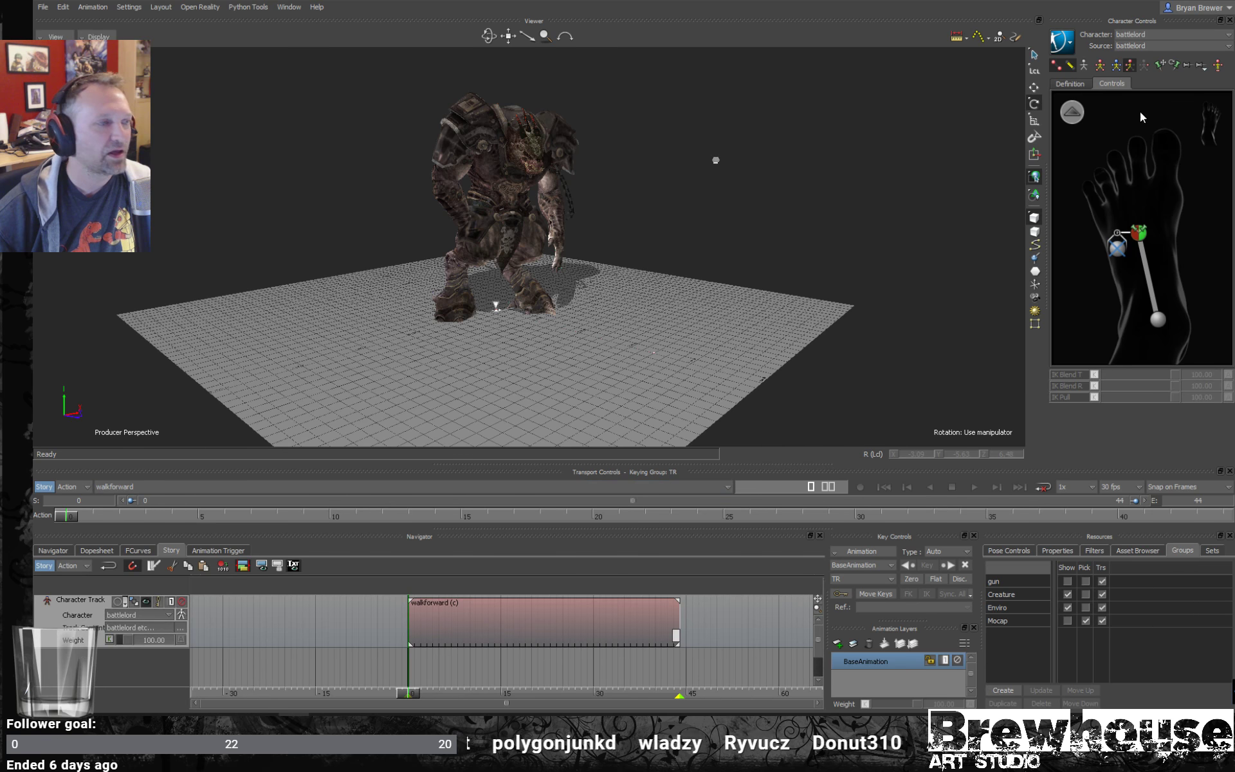
click(1066, 49)
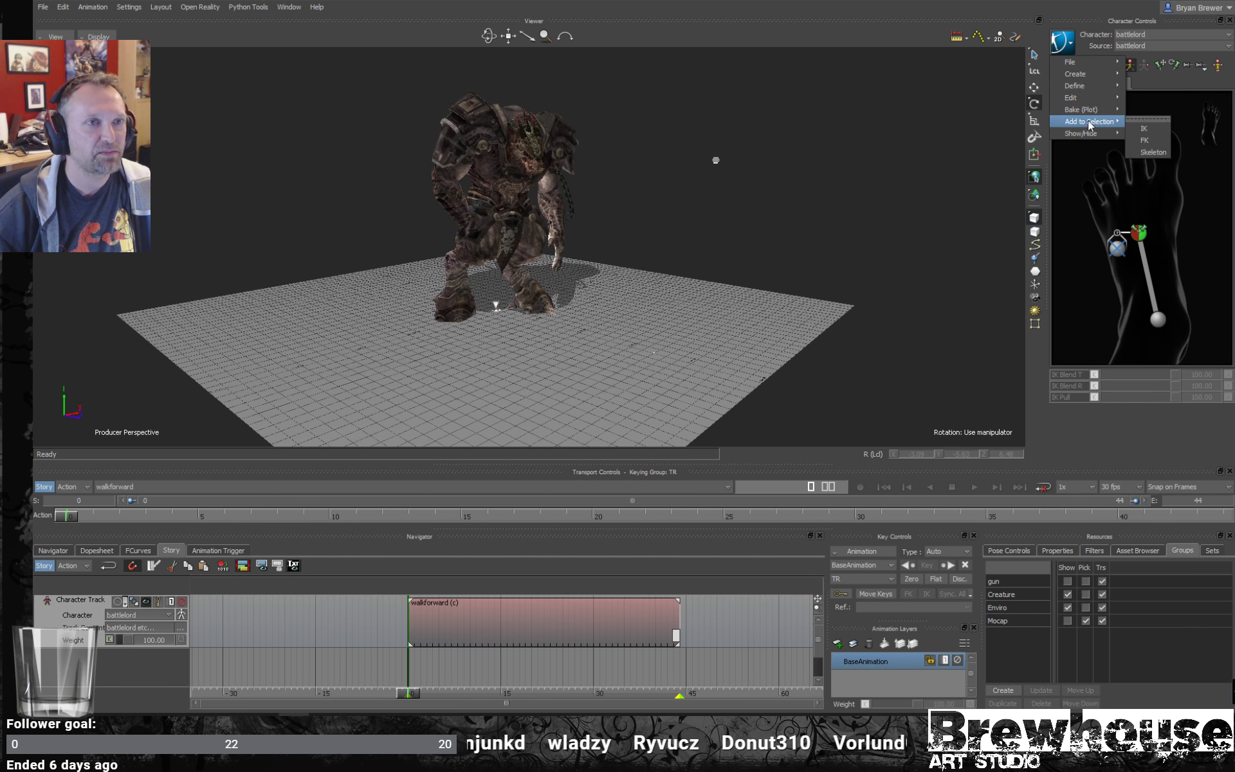
mouse_move(1084, 110)
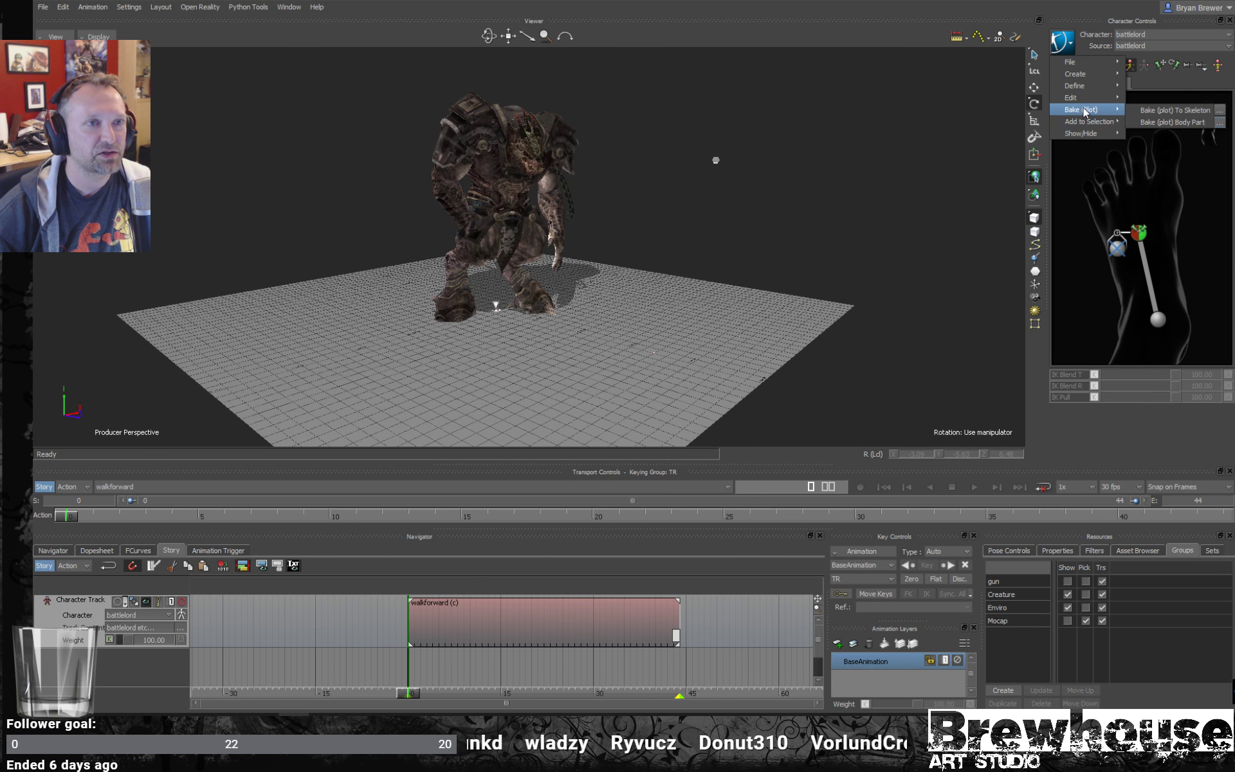
click(1191, 113)
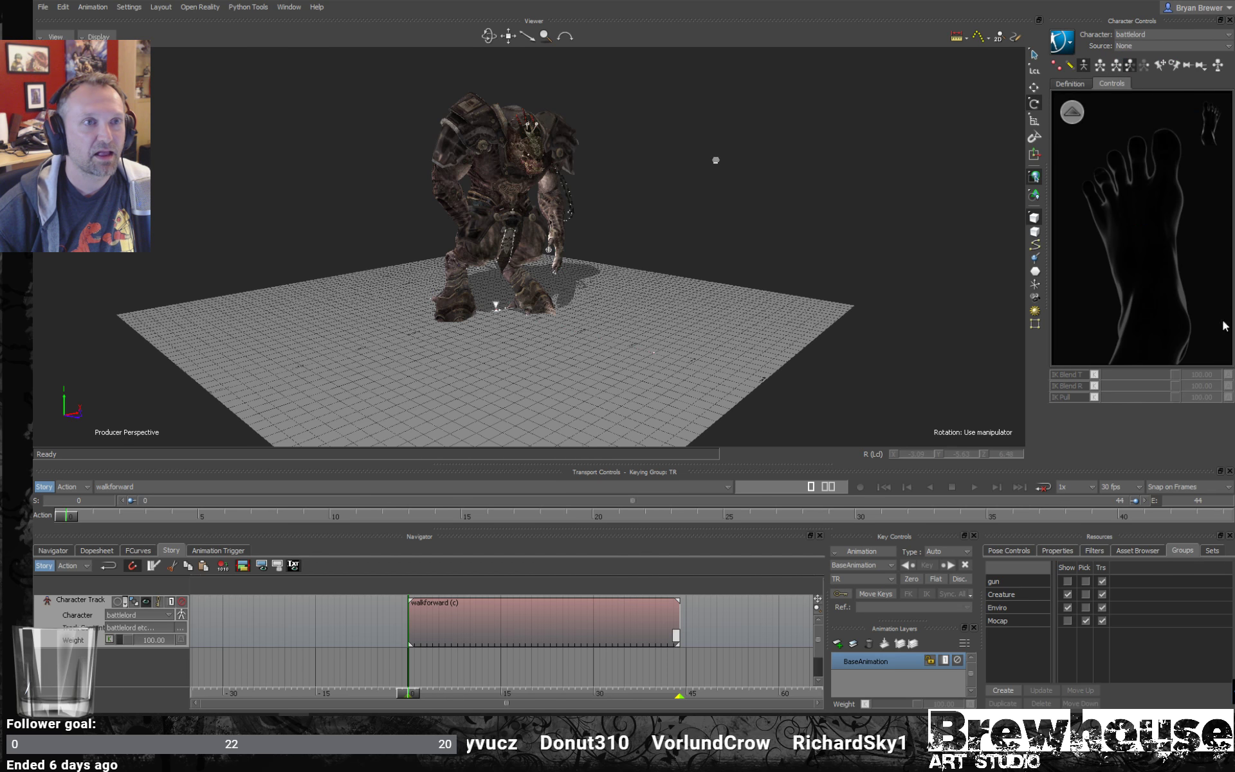
click(1063, 42)
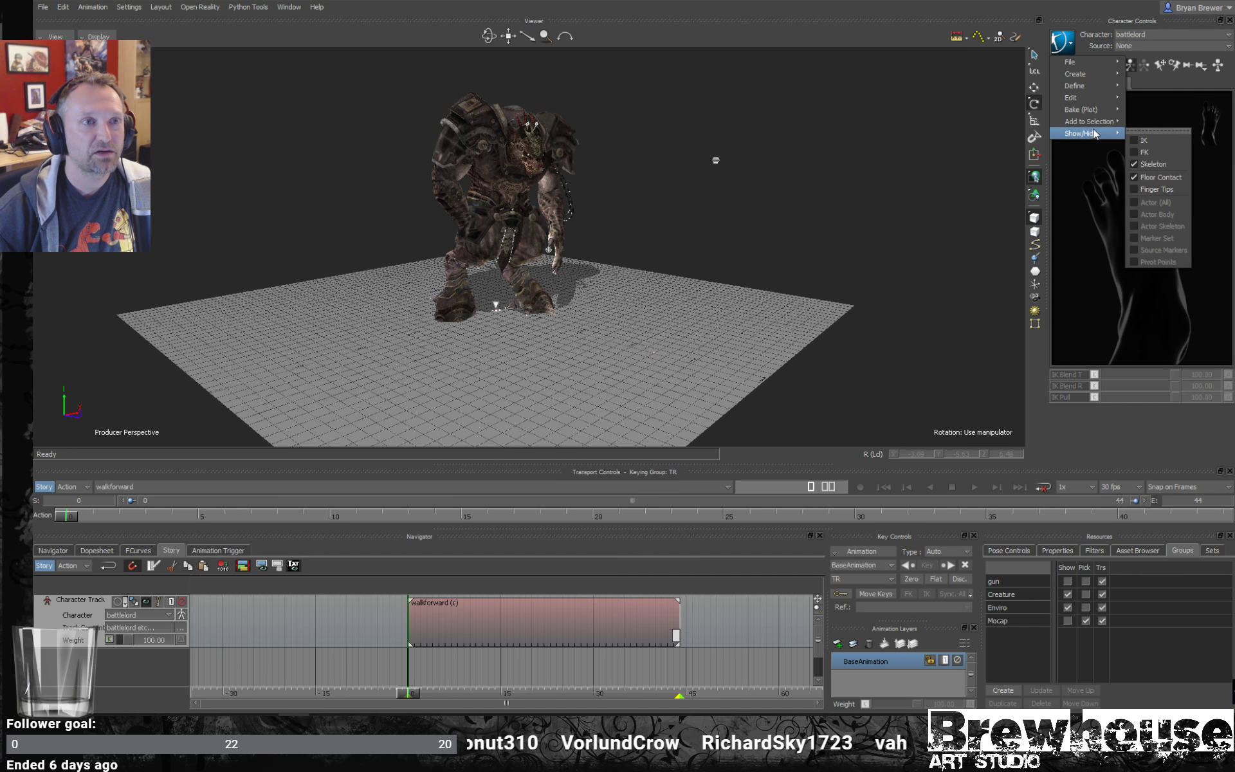
mouse_move(1109, 123)
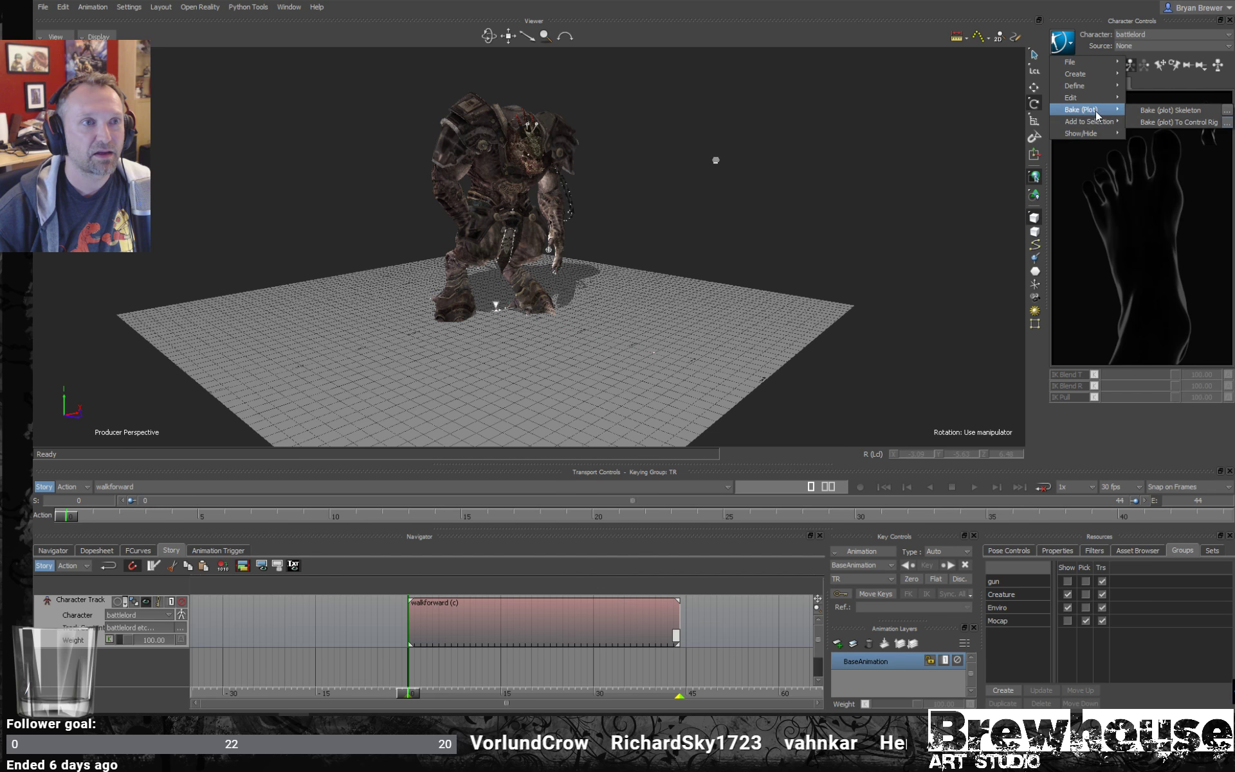
click(1168, 124)
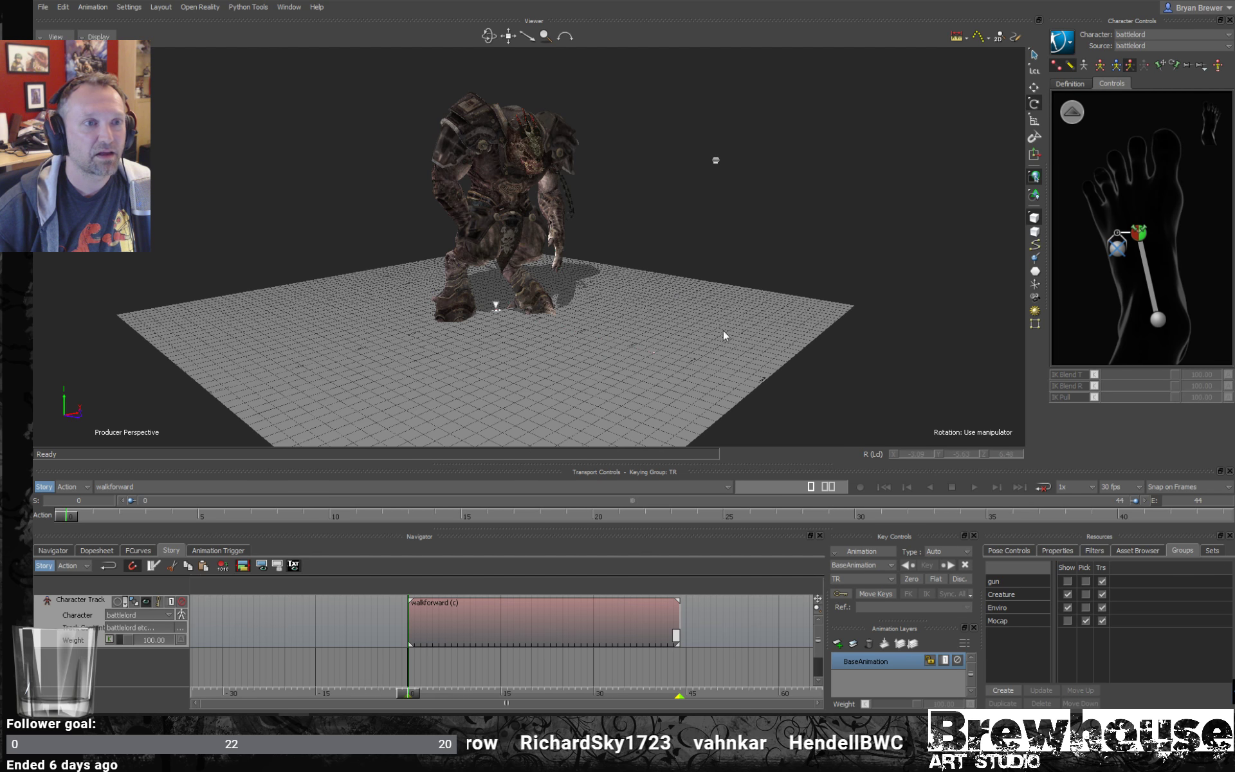
- Delete the Story character track that holds the walkforward clip
ctrl+shift+drag(552, 264, 760, 266)
key(ctrl+space)
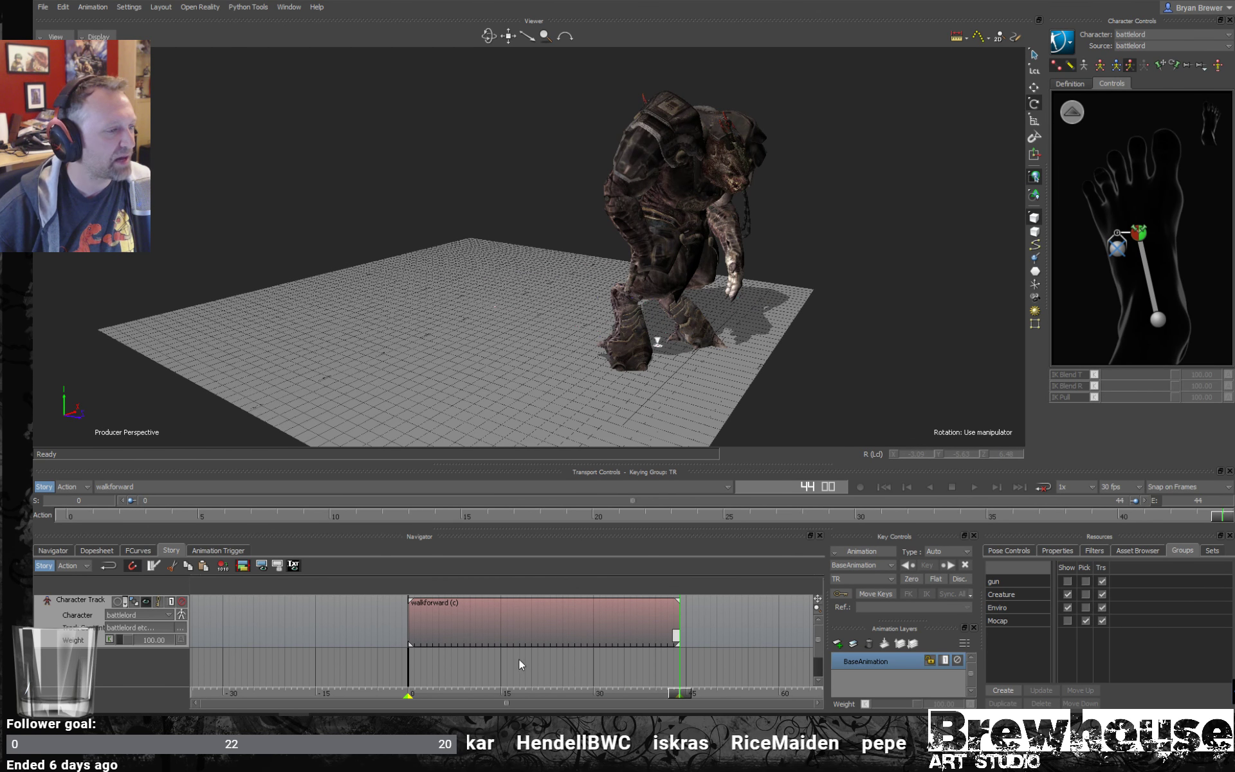
click(467, 629)
right_click(305, 634)
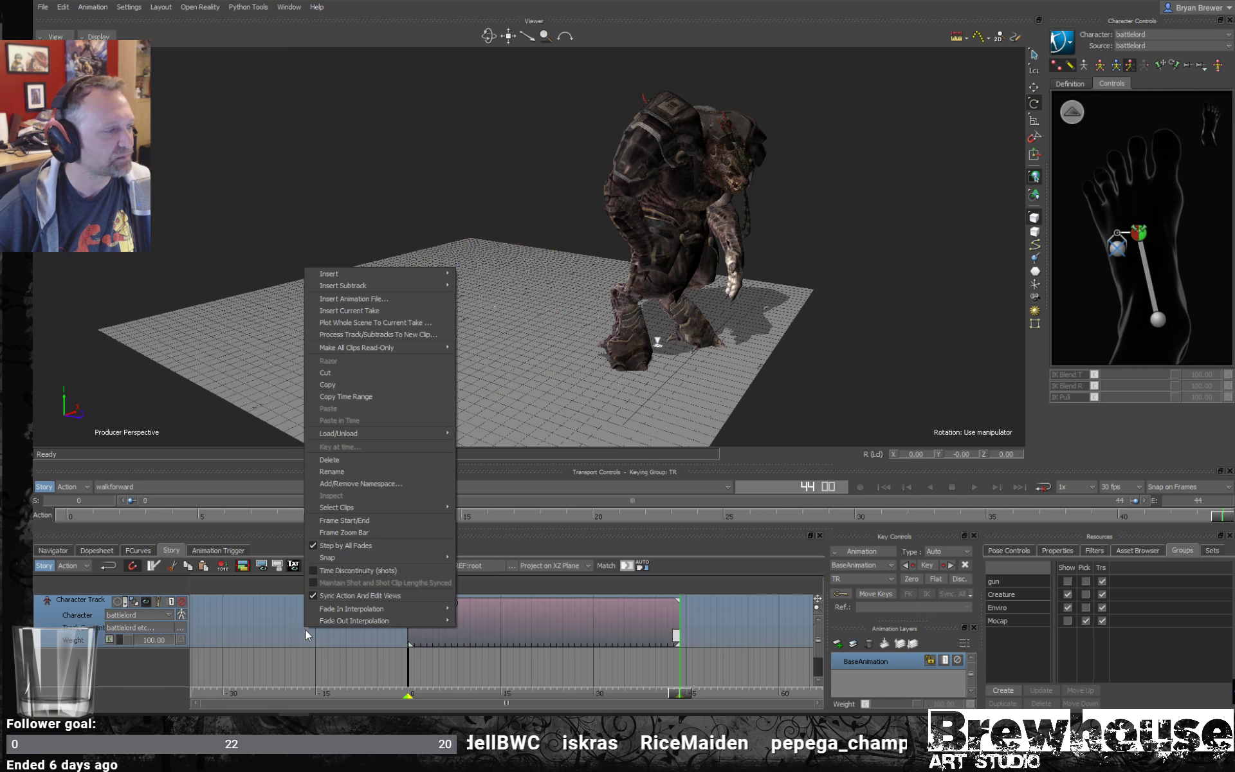
click(359, 460)
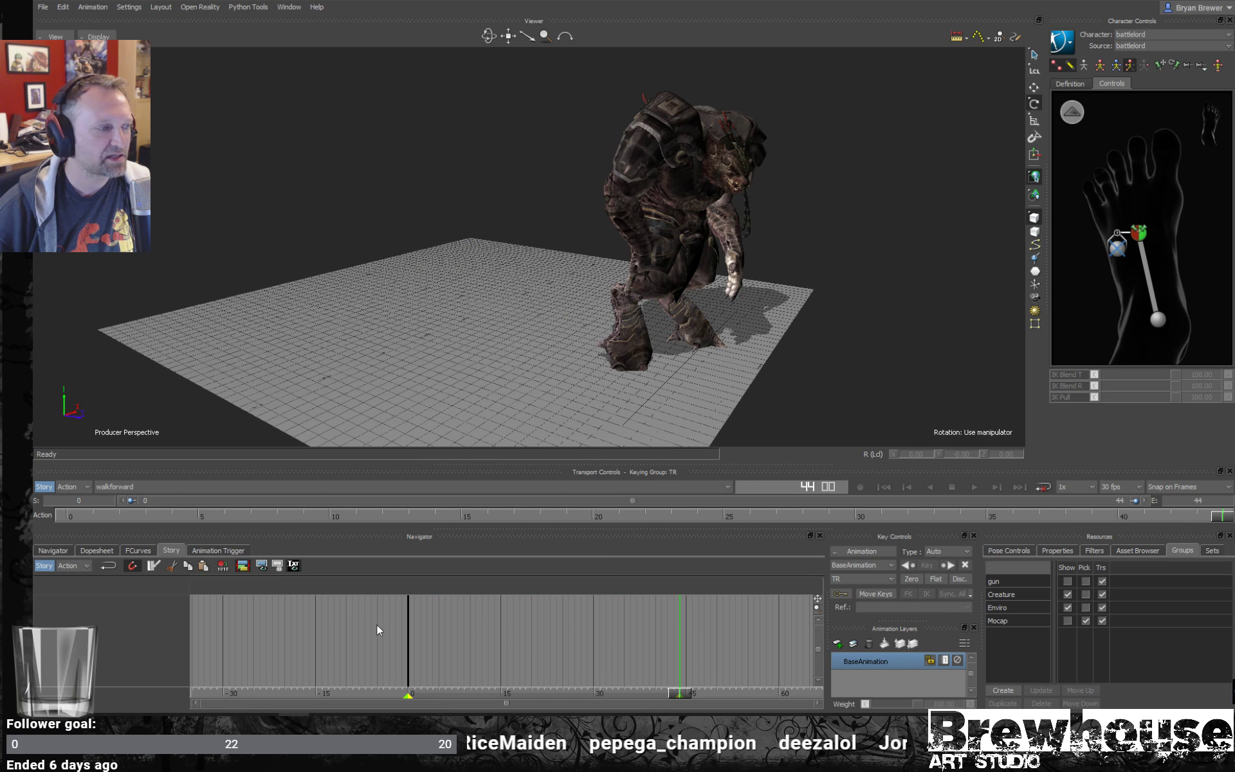
- Toggle Story mode off and back on, then preview the baked walk in the viewer and stop at frame 23
shift+drag(354, 623, 286, 612)
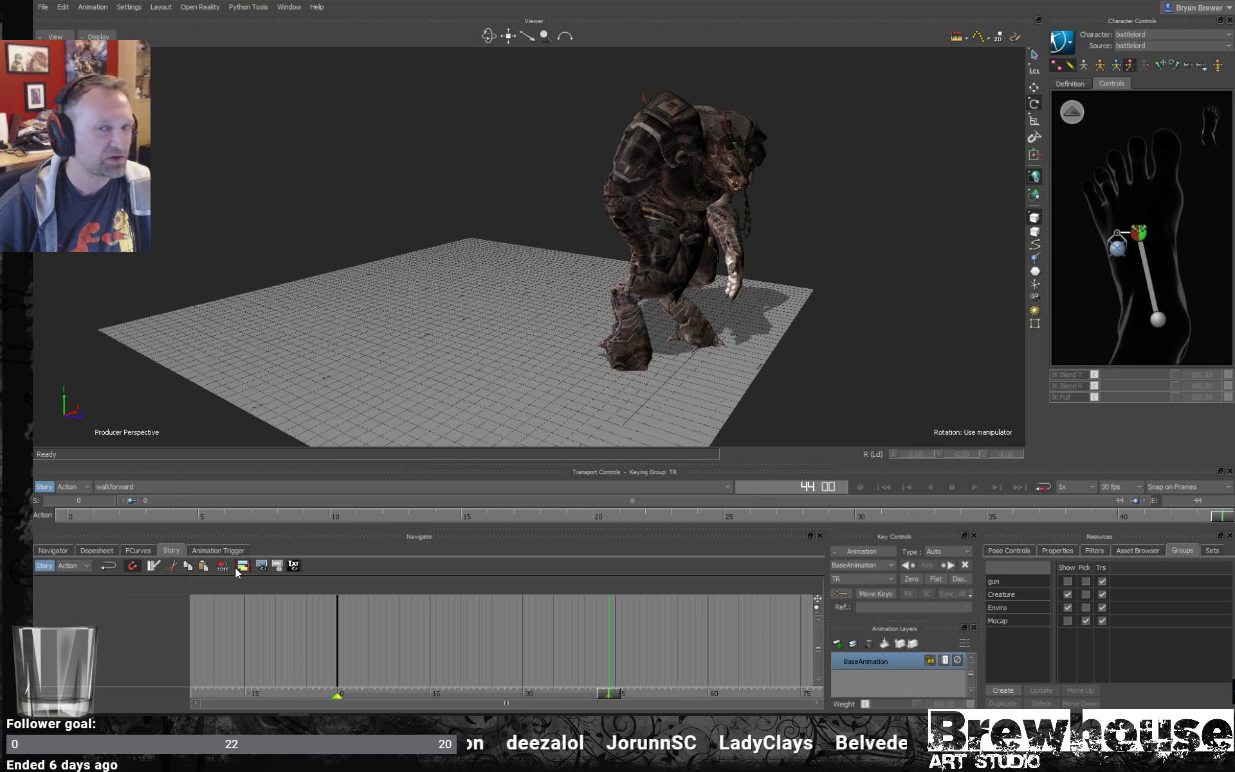
click(45, 567)
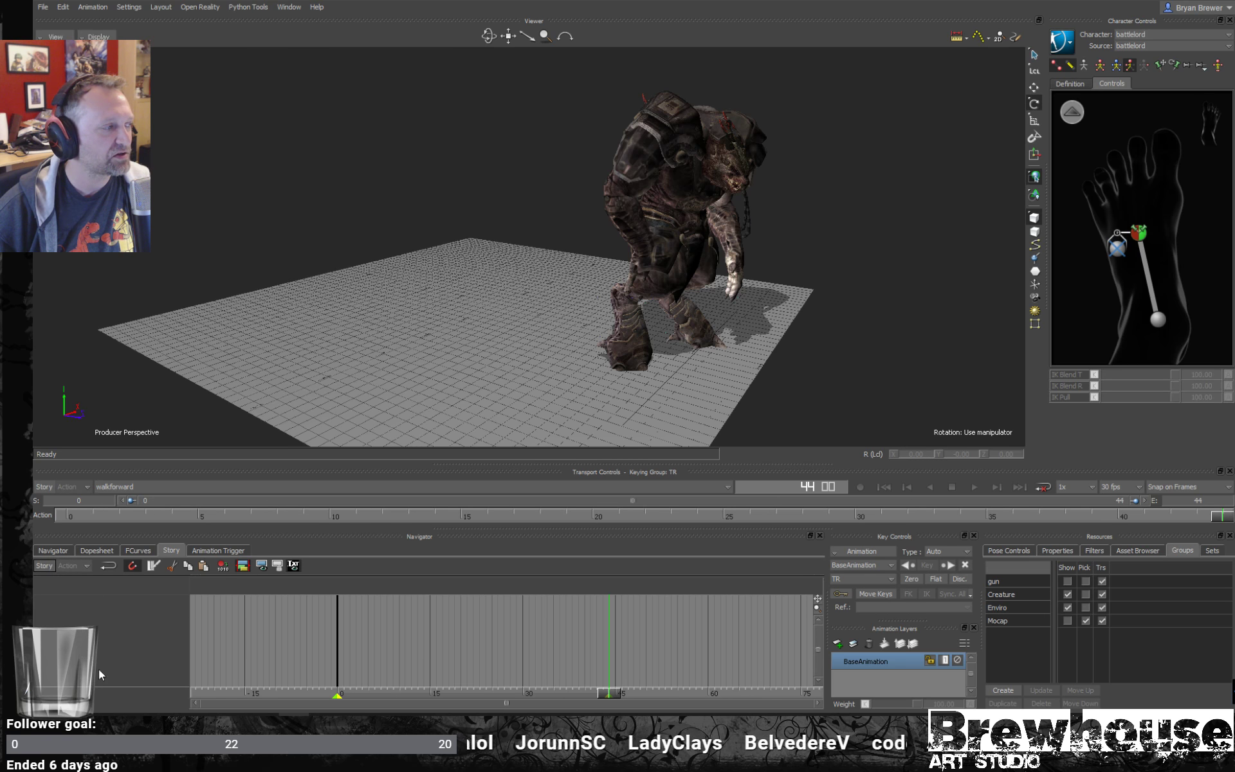
click(44, 567)
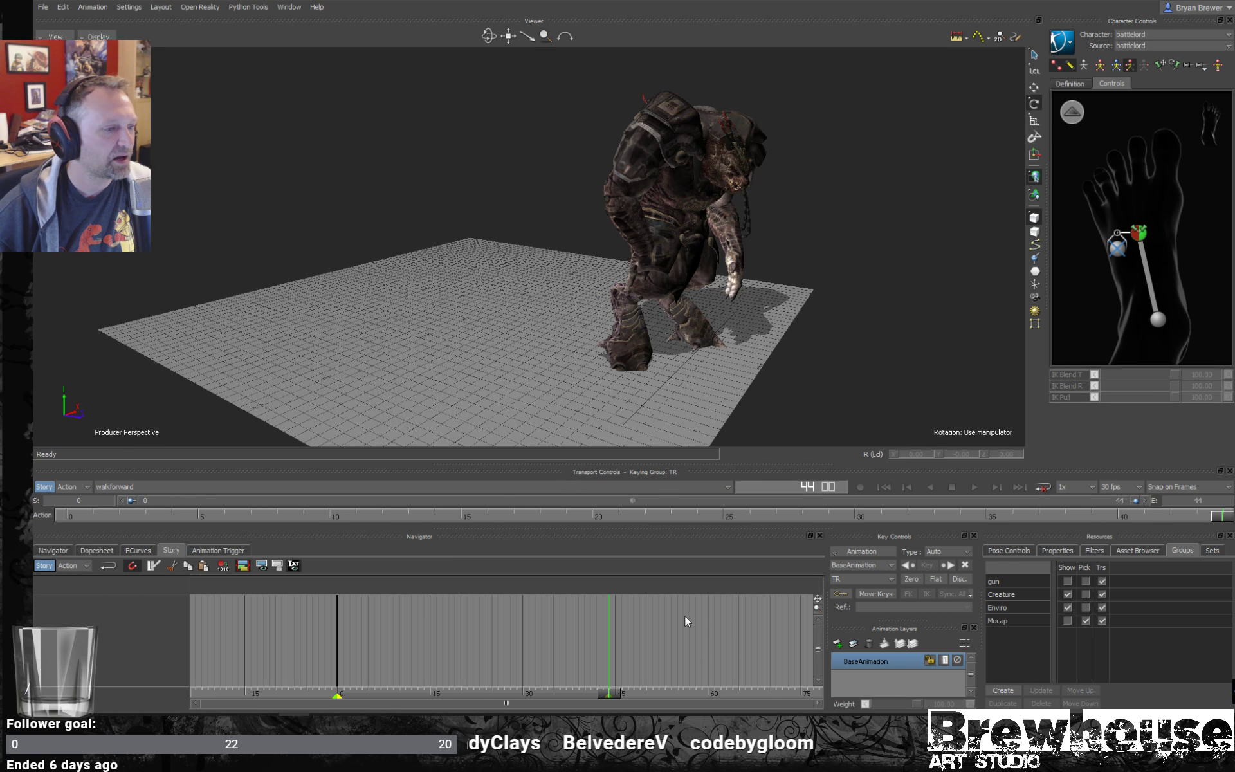
shift+drag(666, 324, 673, 269)
scroll(671, 336, up, 2)
scroll(696, 305, up, 2)
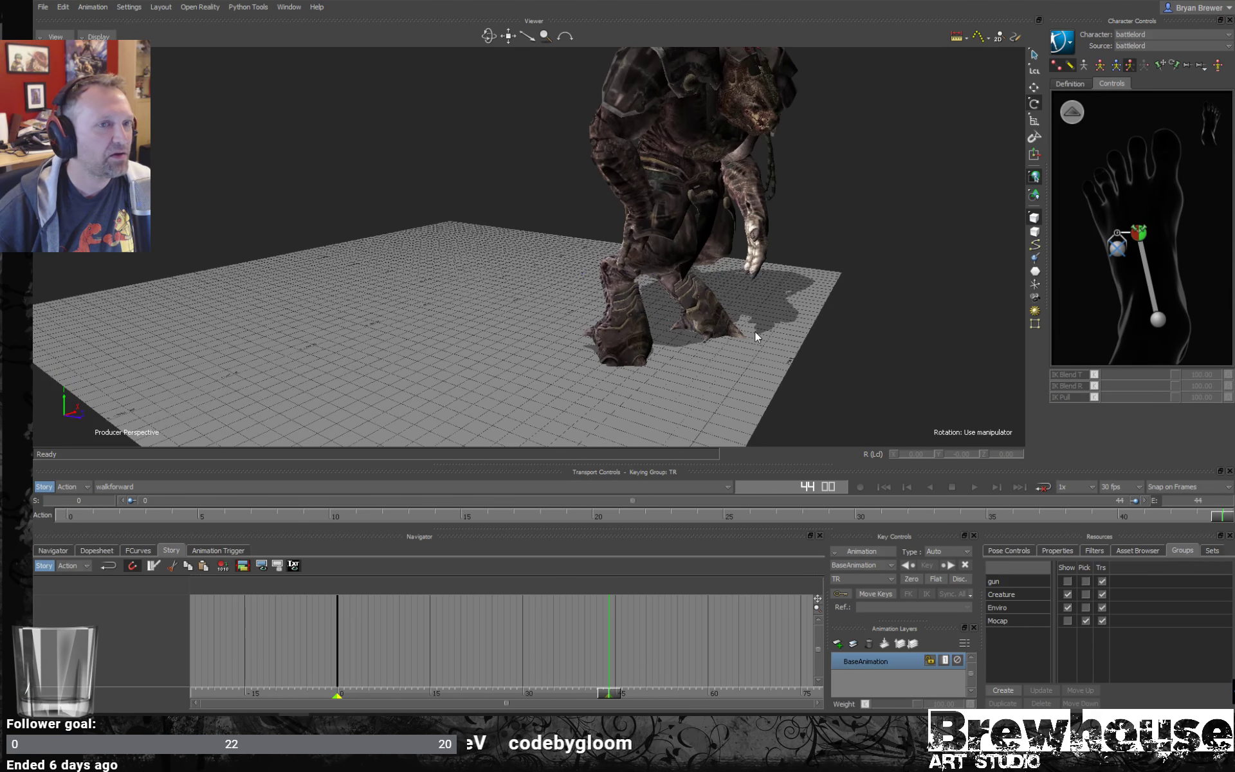
key(ctrl+space)
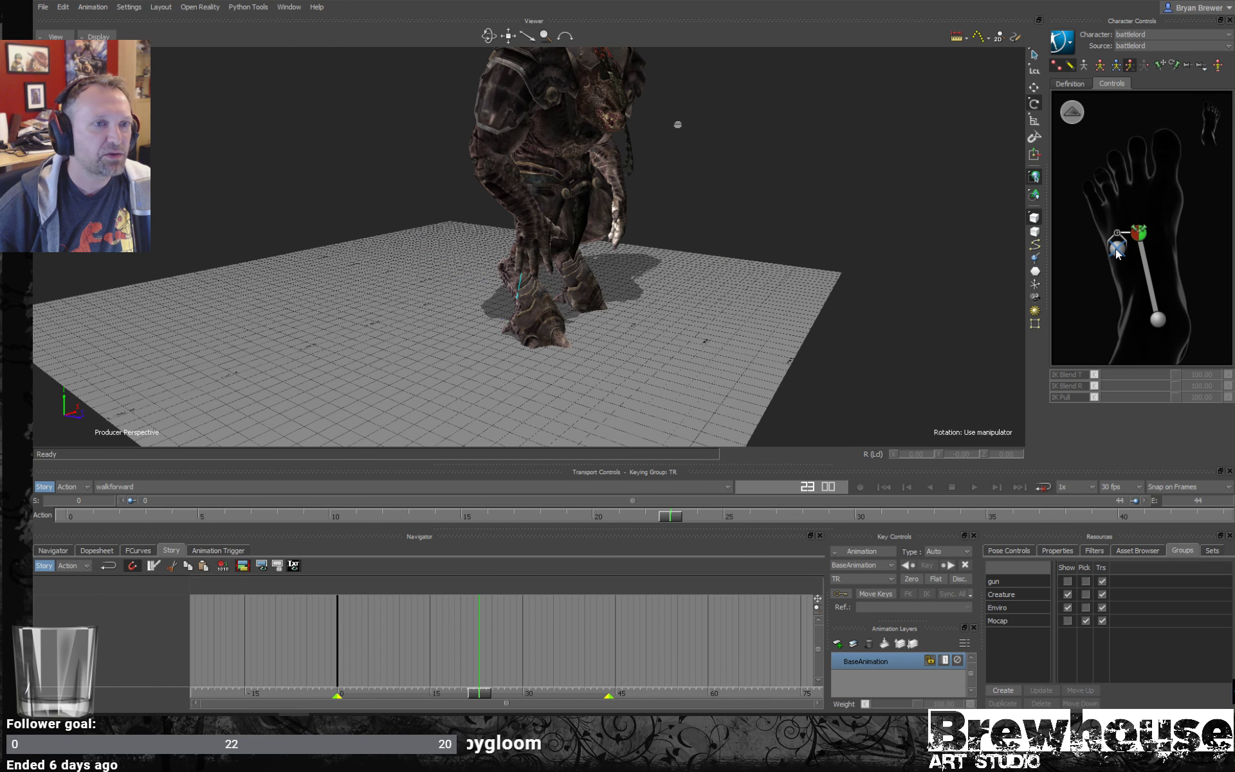
- Show the rig in X-Ray mode and set the left foot pivot's IK Blend T and R to 100 and IK Pull to 0
click(1116, 248)
key(ctrl+a)
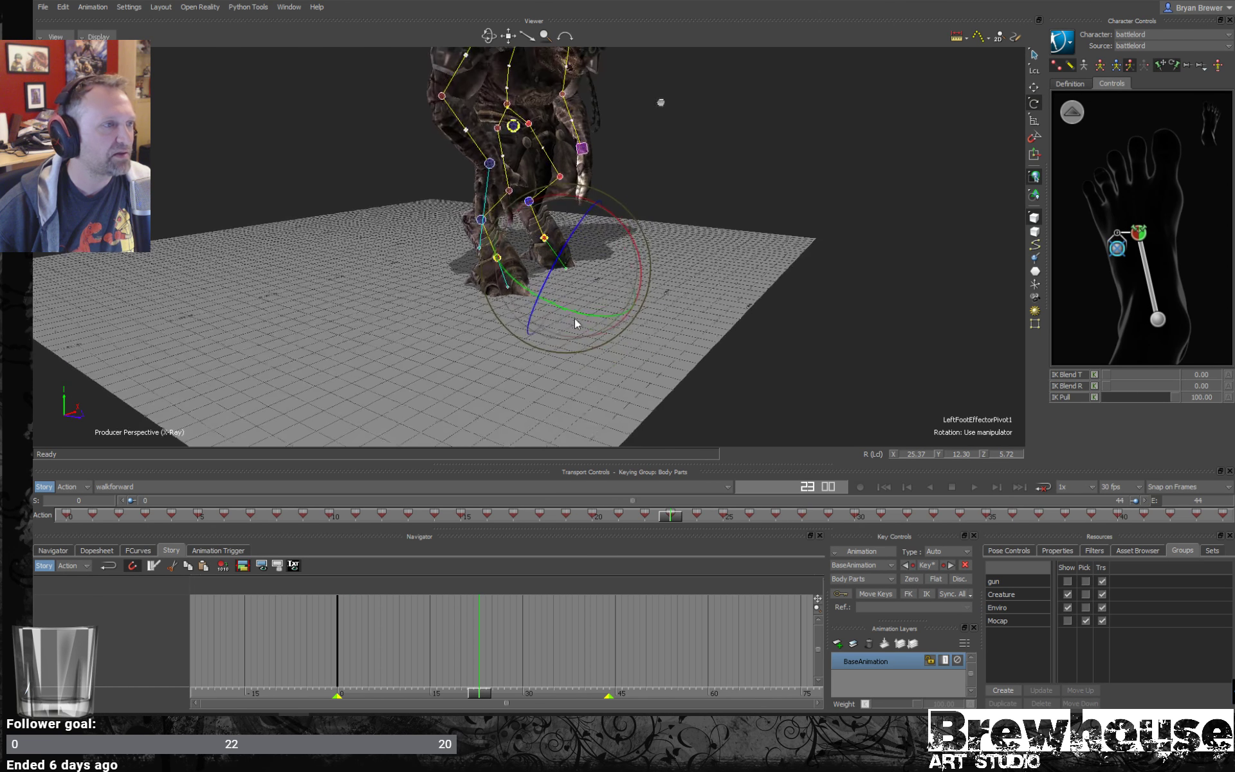
scroll(712, 301, up, 5)
mouse_move(712, 306)
mouse_down()
mouse_move(693, 296)
mouse_move(512, 311)
mouse_move(628, 317)
mouse_move(706, 296)
mouse_up()
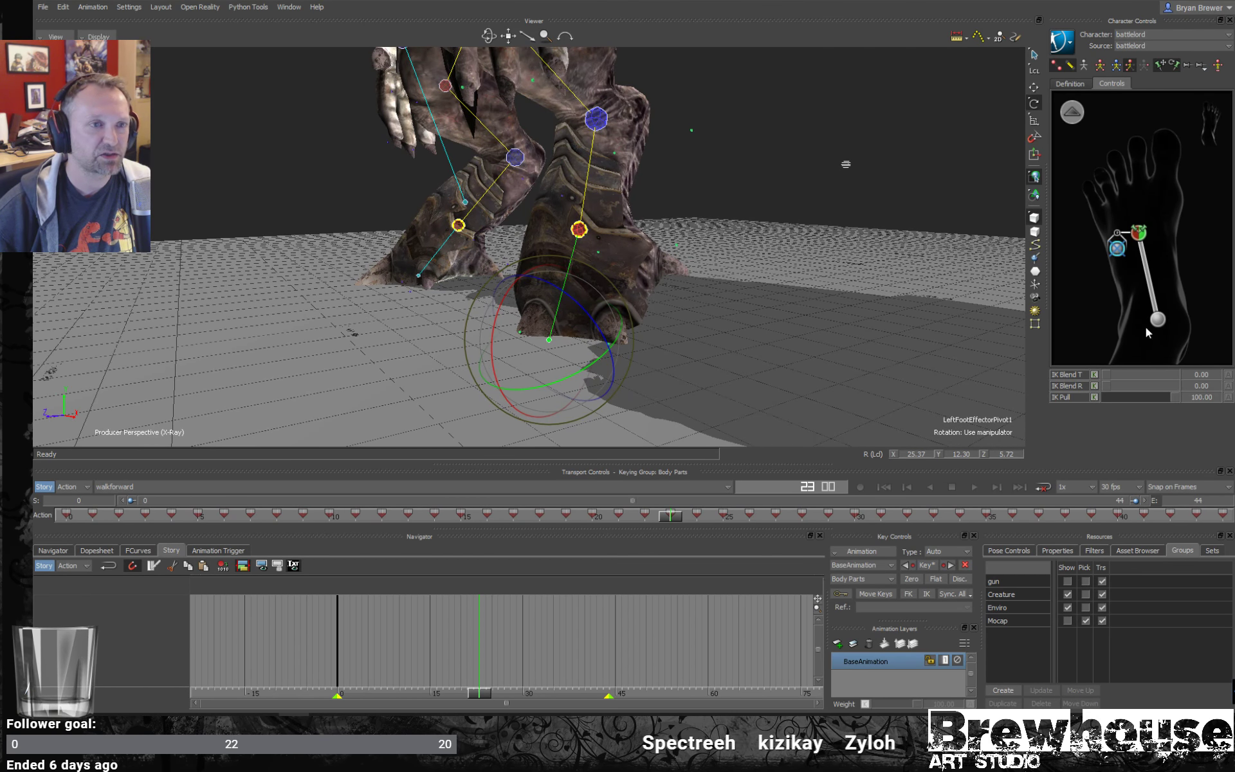
drag(1111, 374, 1172, 386)
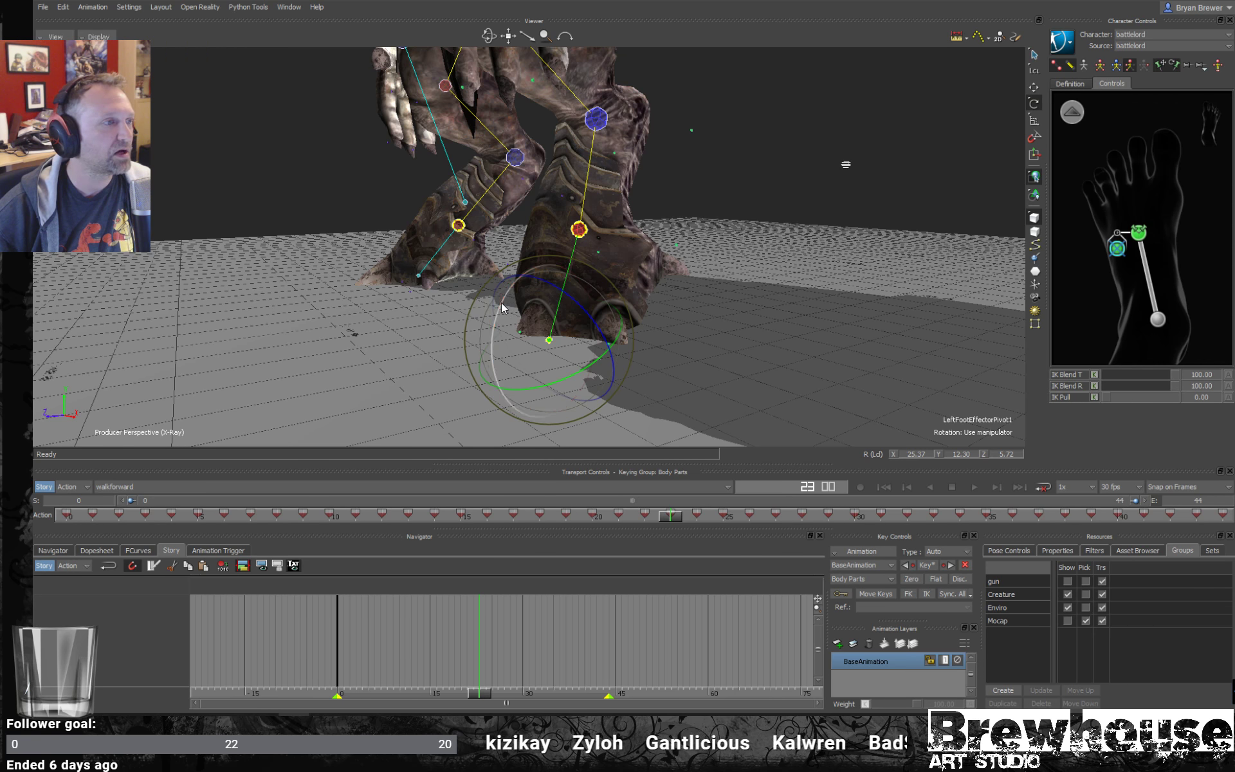
- Set the right foot pivot's IK Blend T and R to 100 and IK Pull to 0, and inspect both feet
ctrl+shift+drag(306, 309, 438, 325)
click(214, 325)
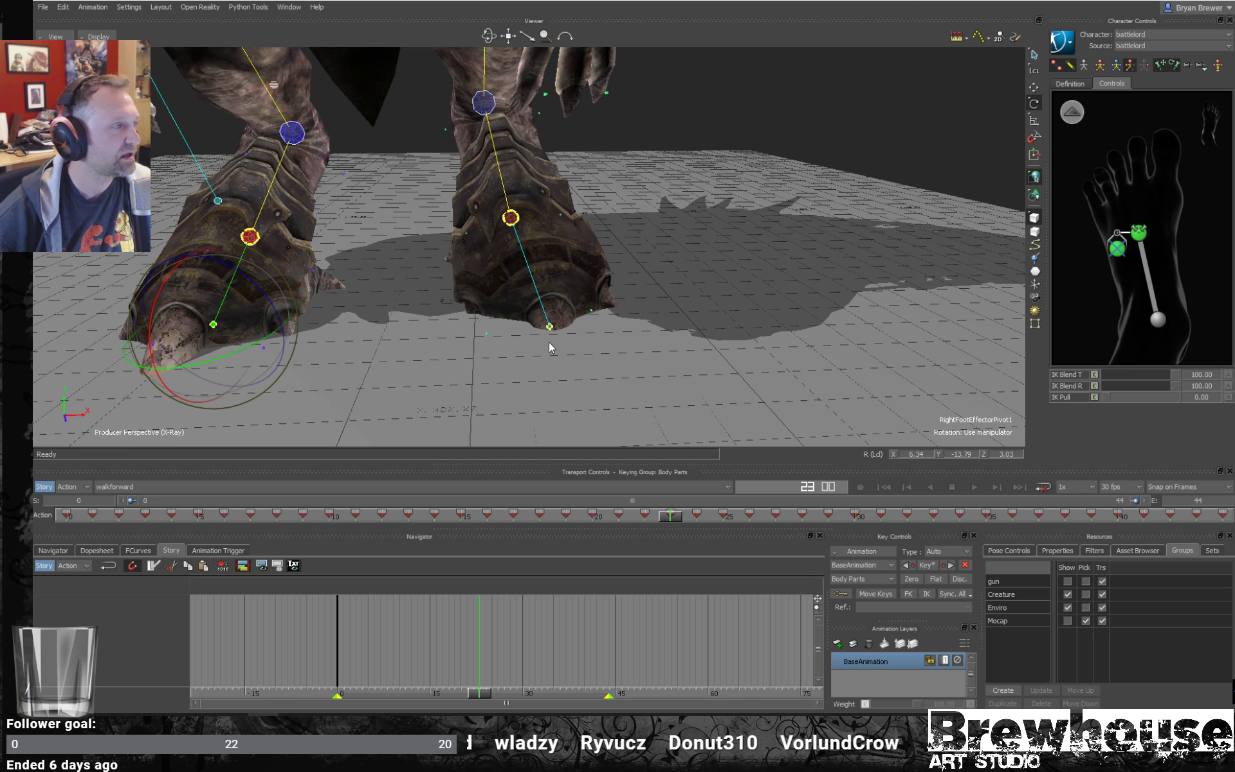
ctrl+shift+drag(588, 328, 554, 351)
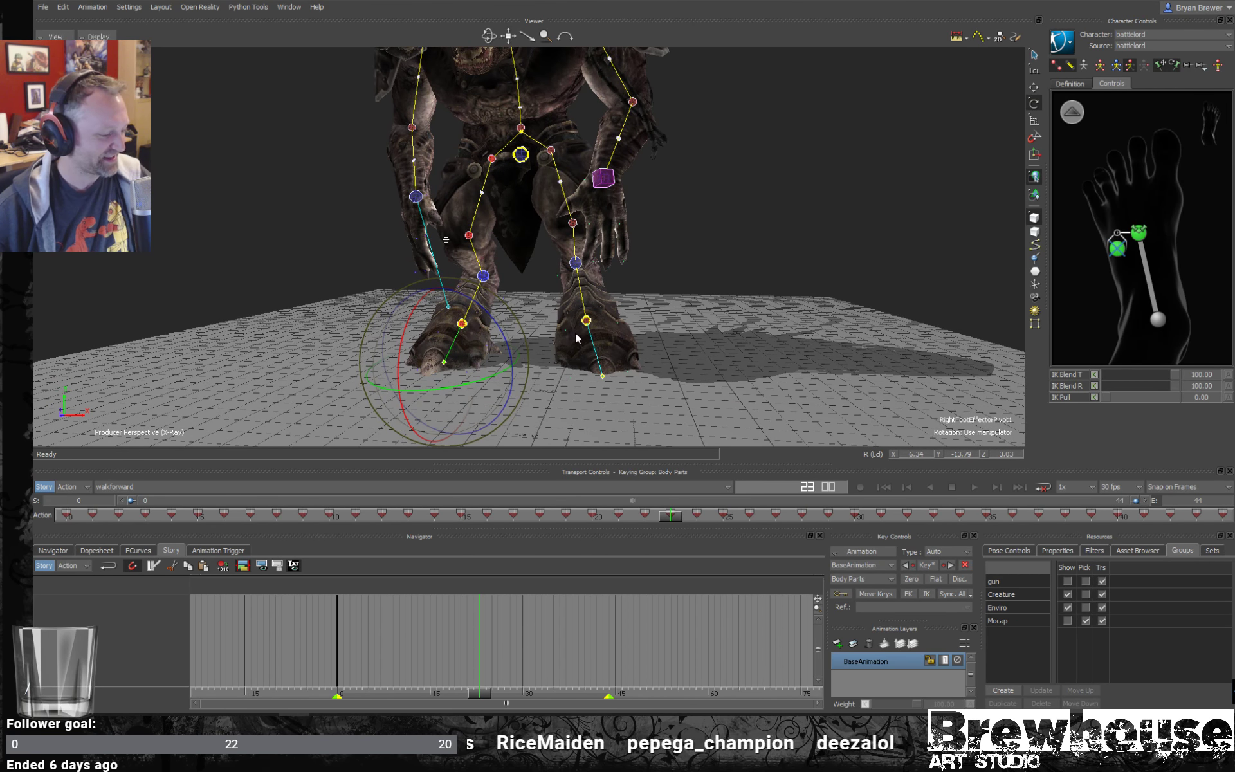
ctrl+shift+drag(737, 278, 493, 346)
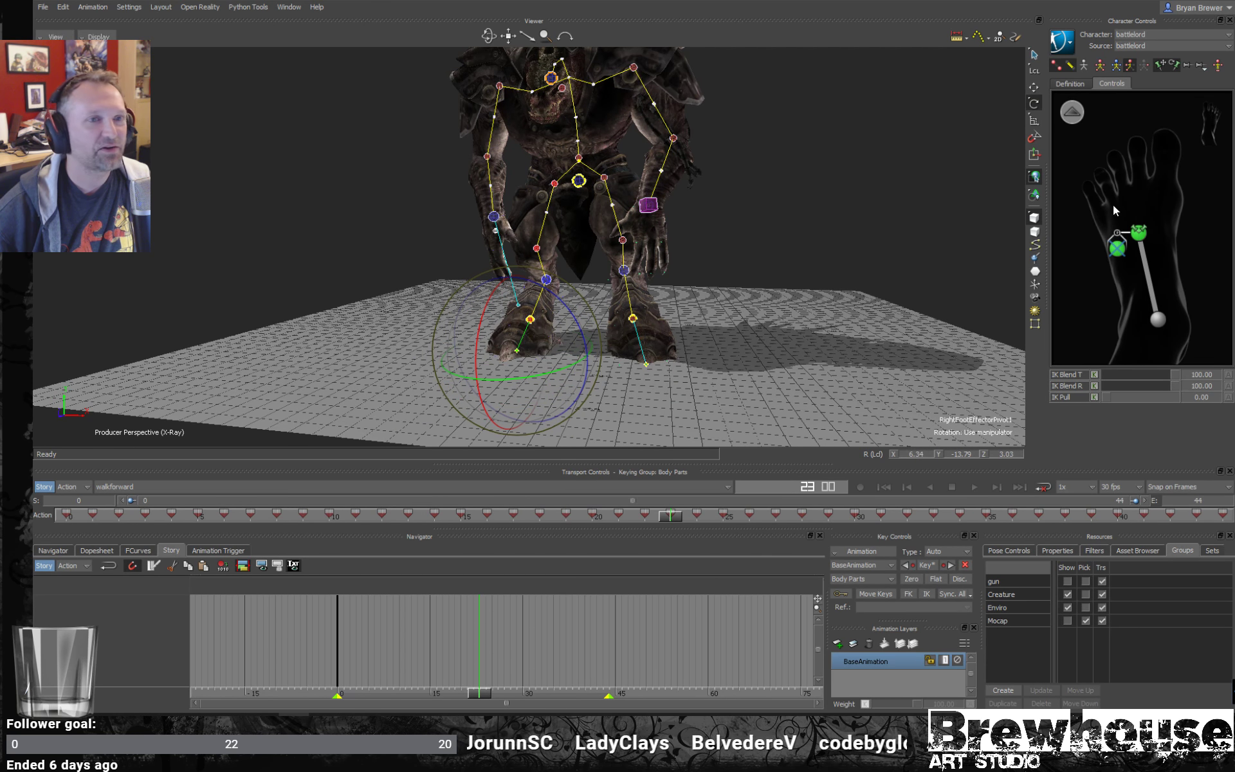
- Reselect the left foot pivot, view the feet from the side and return to frame 0
click(1118, 250)
ctrl+drag(549, 313, 570, 359)
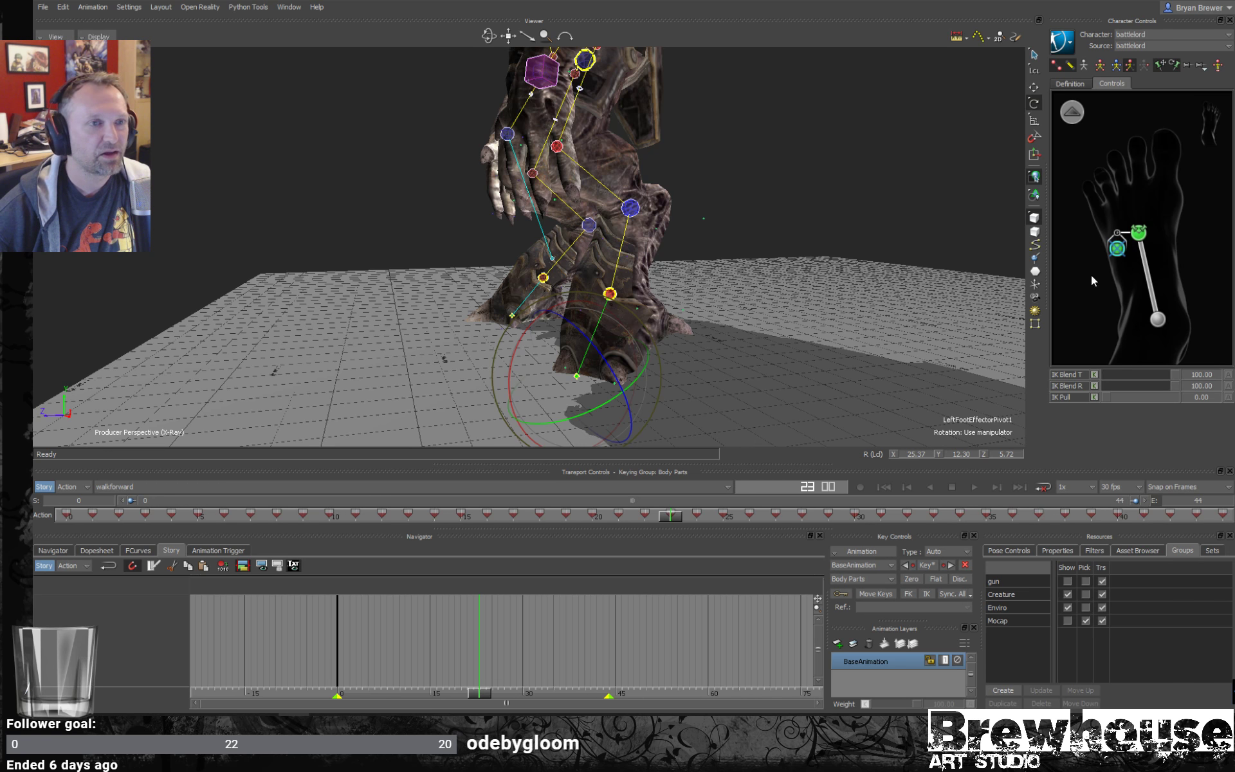
drag(673, 519, 64, 477)
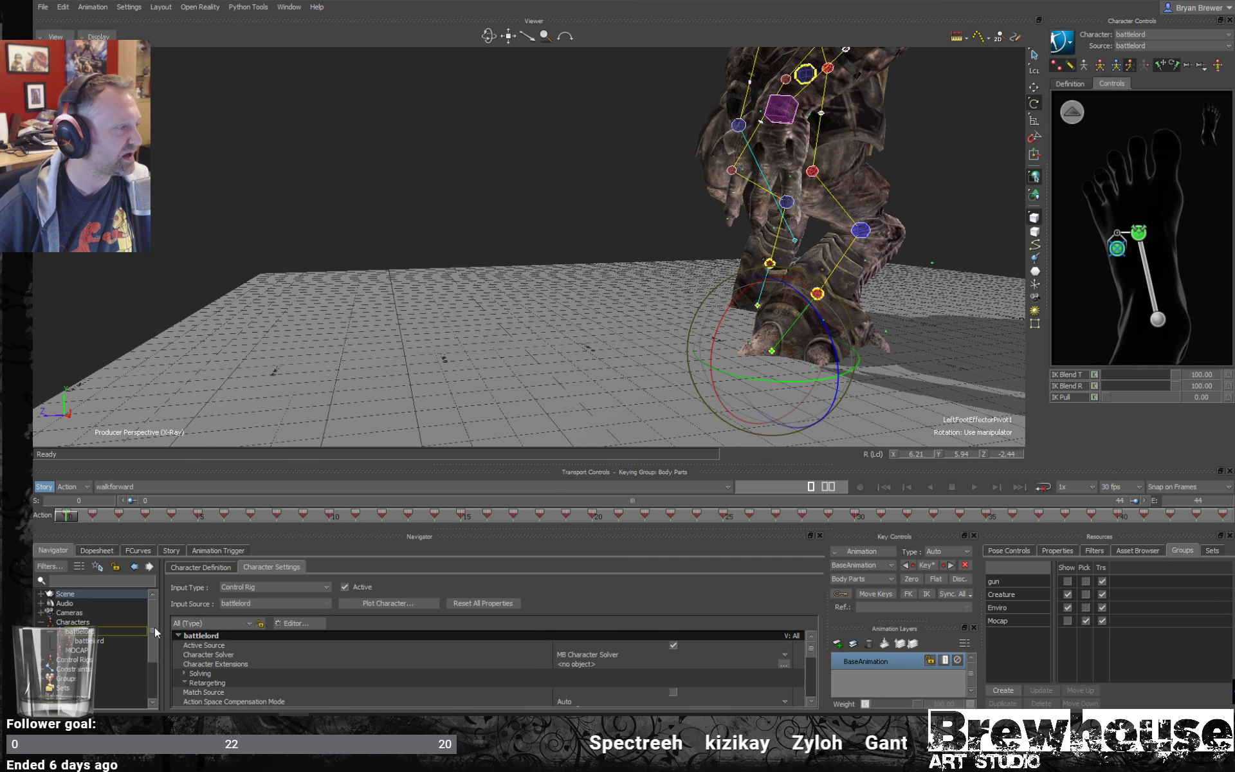
- Enlarge the battlelord's character settings and expand the Floor Contacts options under Modifiers
drag(156, 633, 155, 660)
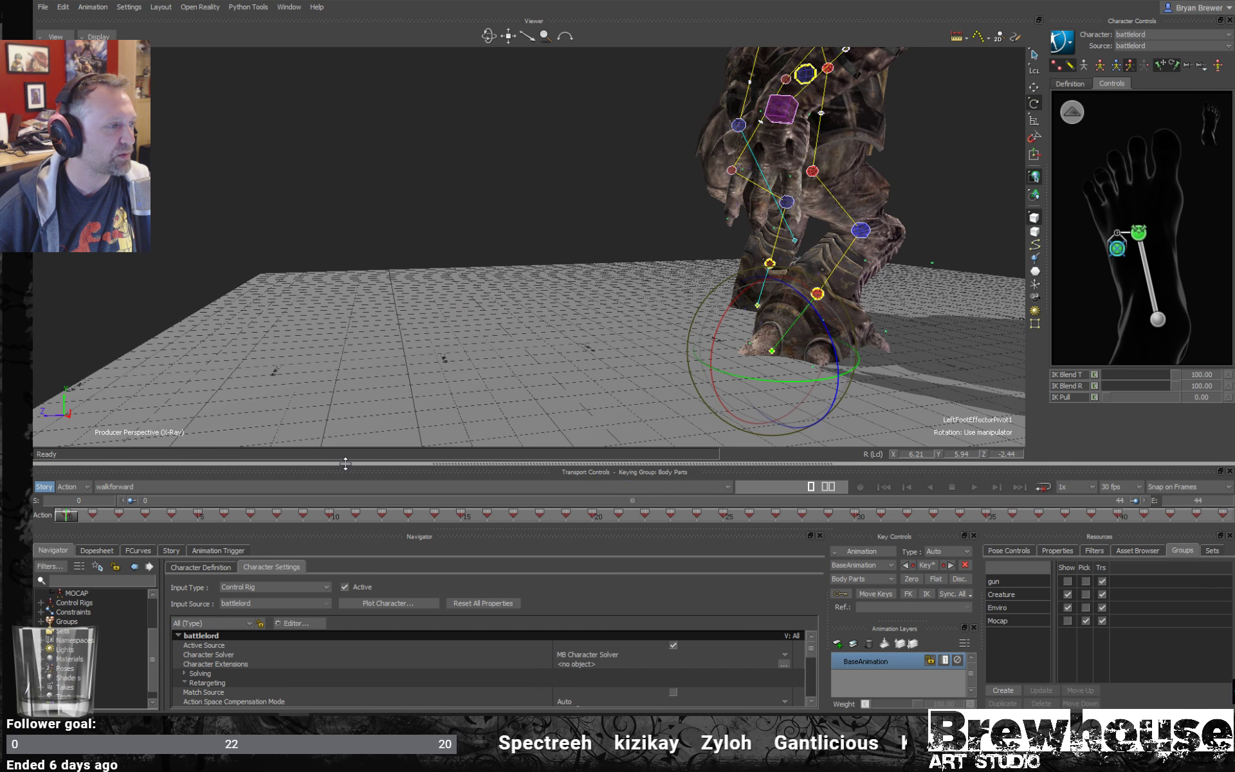
drag(346, 463, 345, 350)
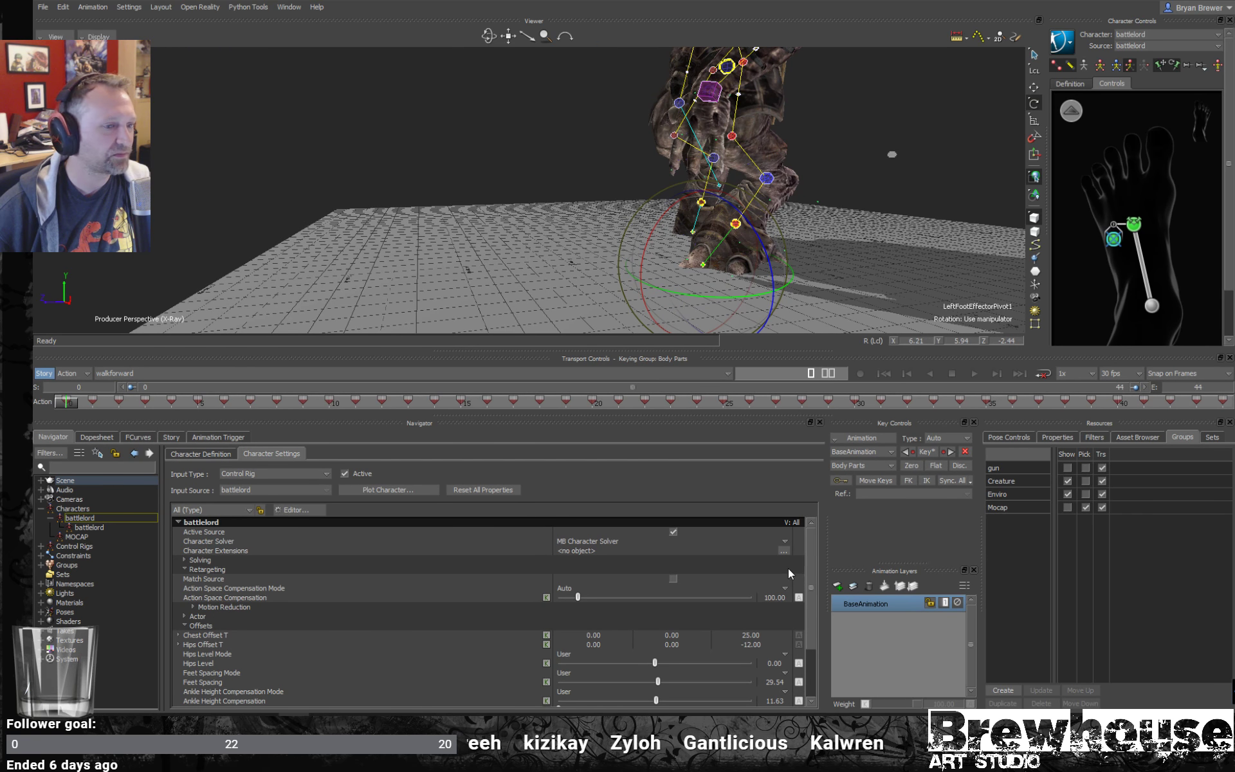
drag(811, 575, 810, 623)
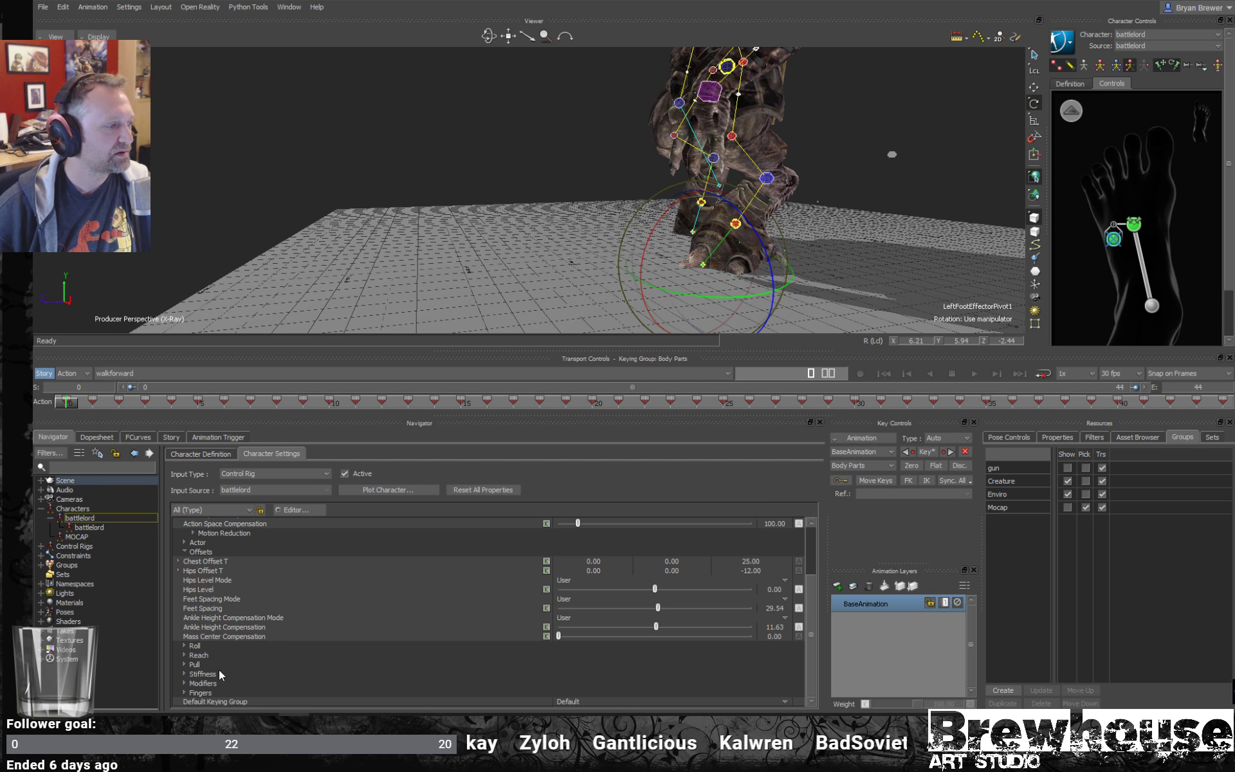
click(184, 683)
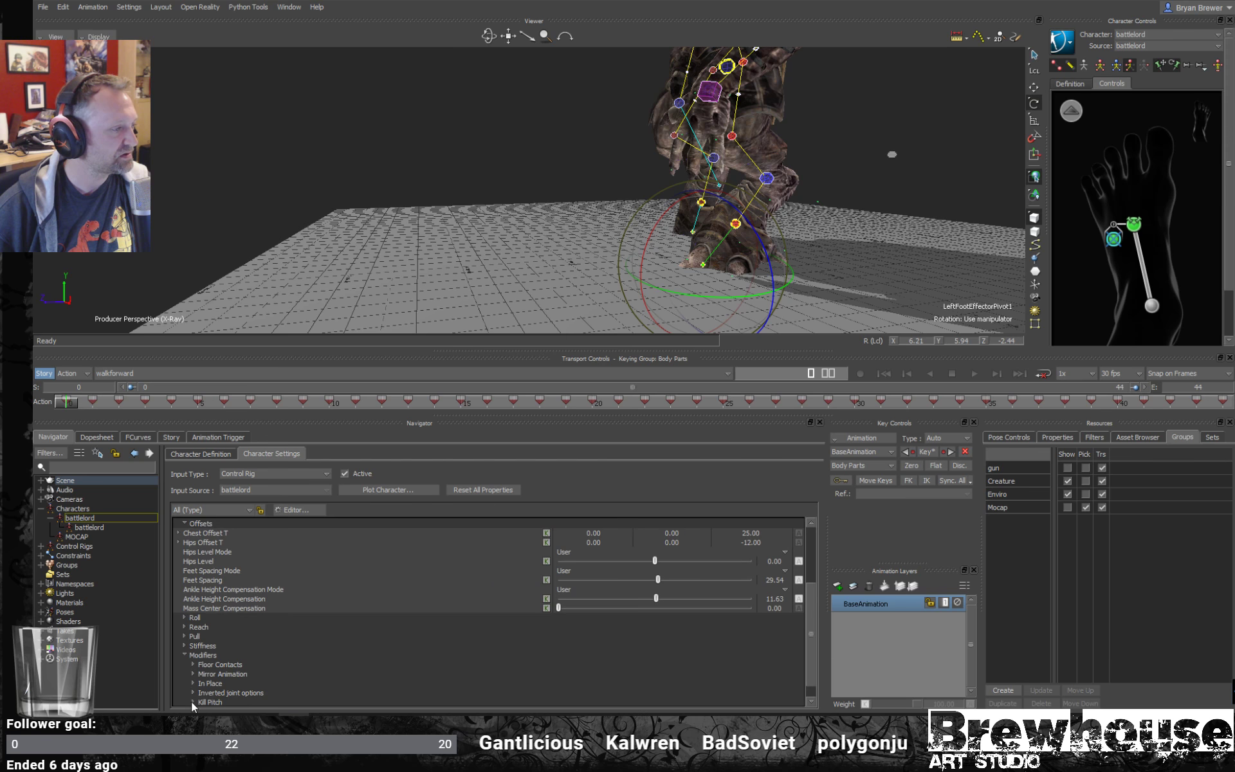
click(193, 665)
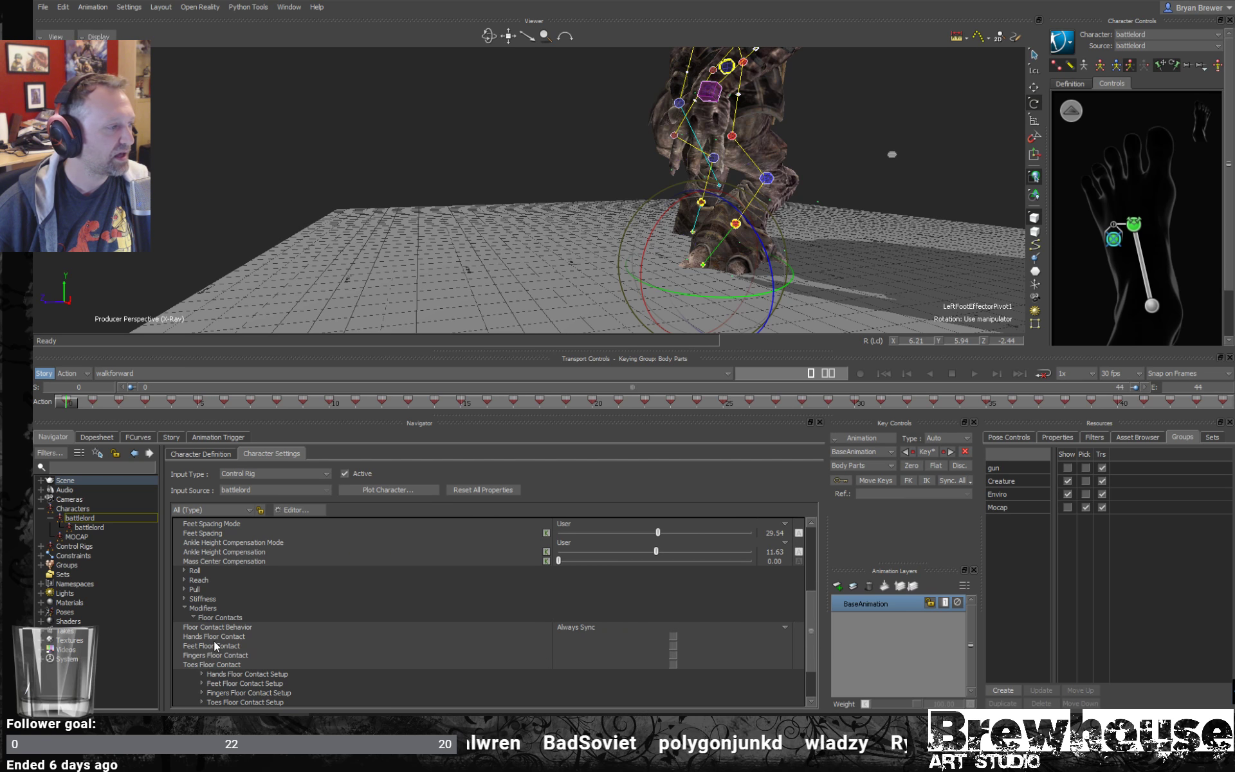
- Turn on Toes Floor Contact and Feet Floor Contact in the battlelord's character settings
click(240, 646)
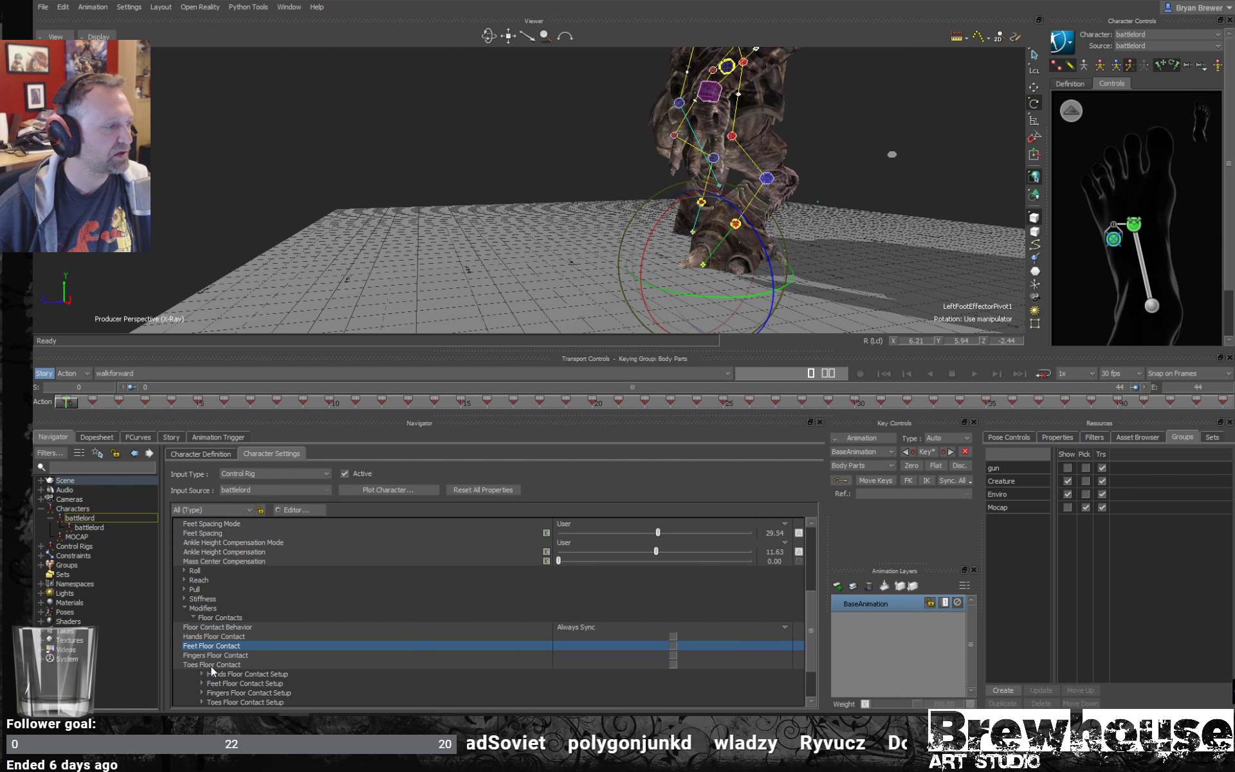
click(287, 664)
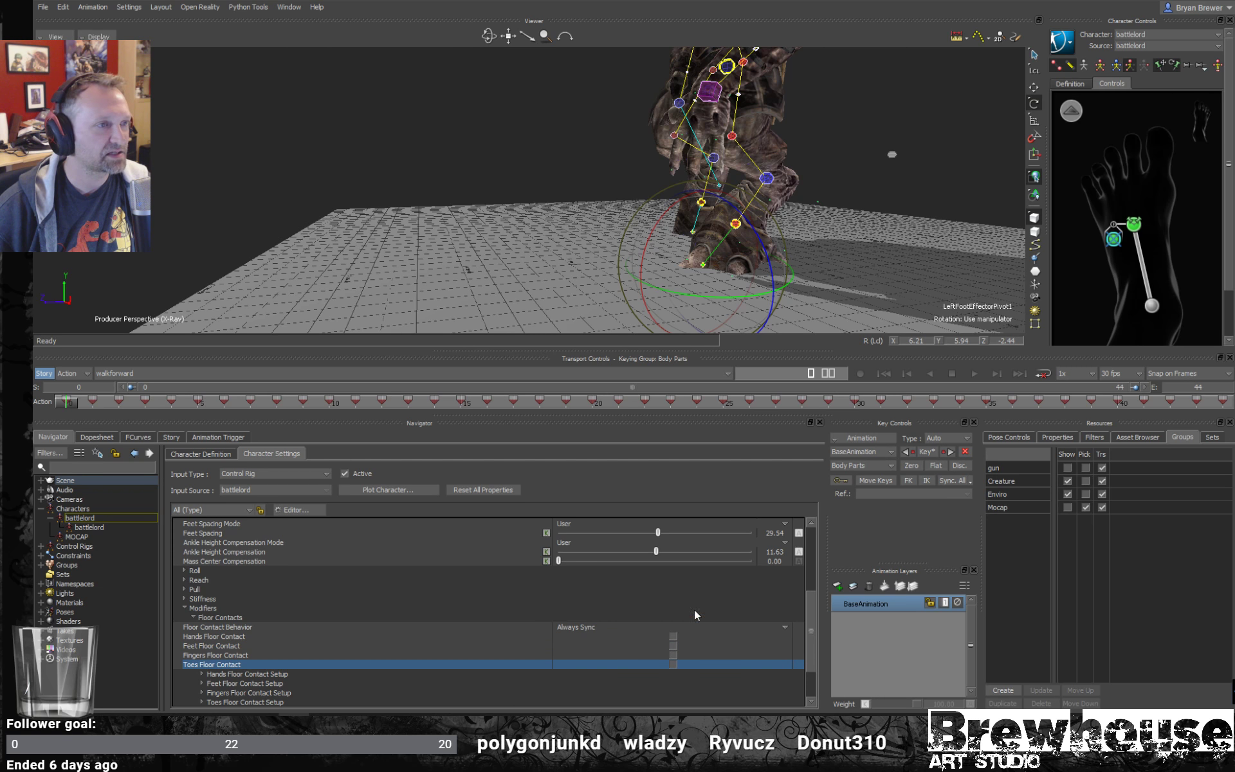
ctrl+shift+drag(642, 265, 714, 303)
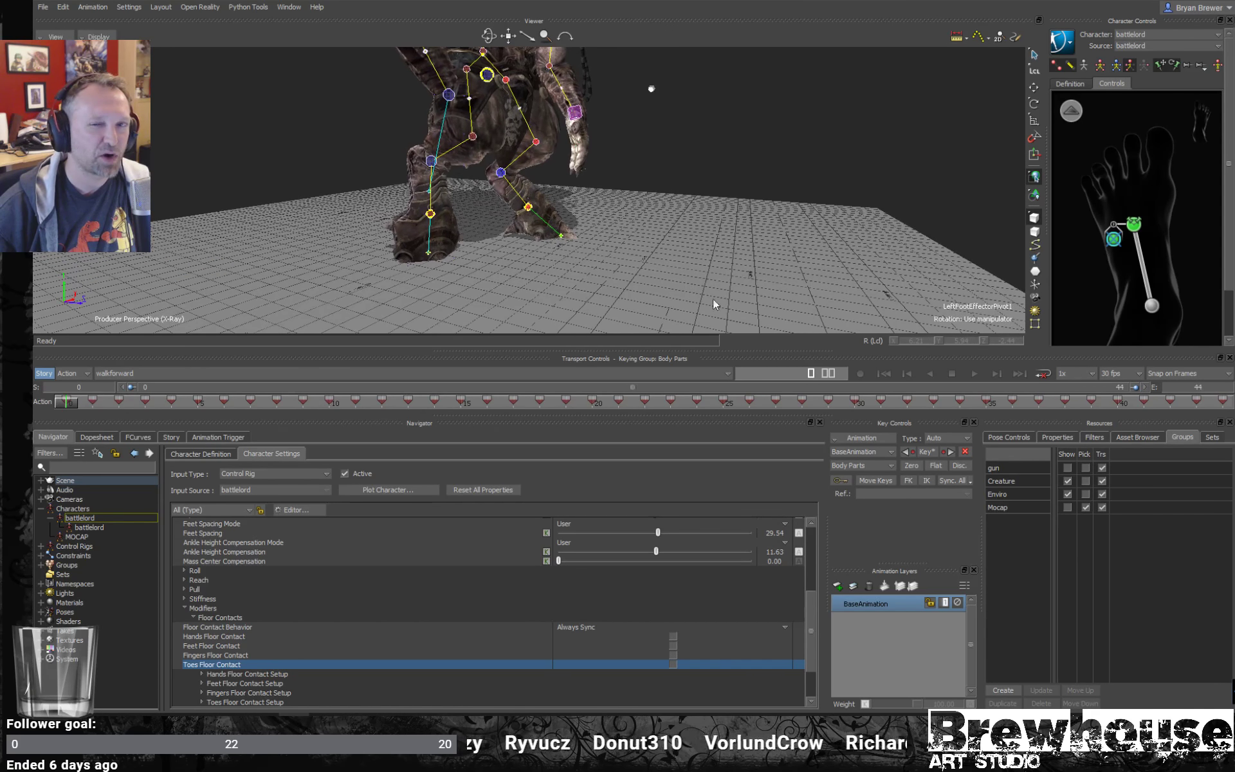
click(673, 664)
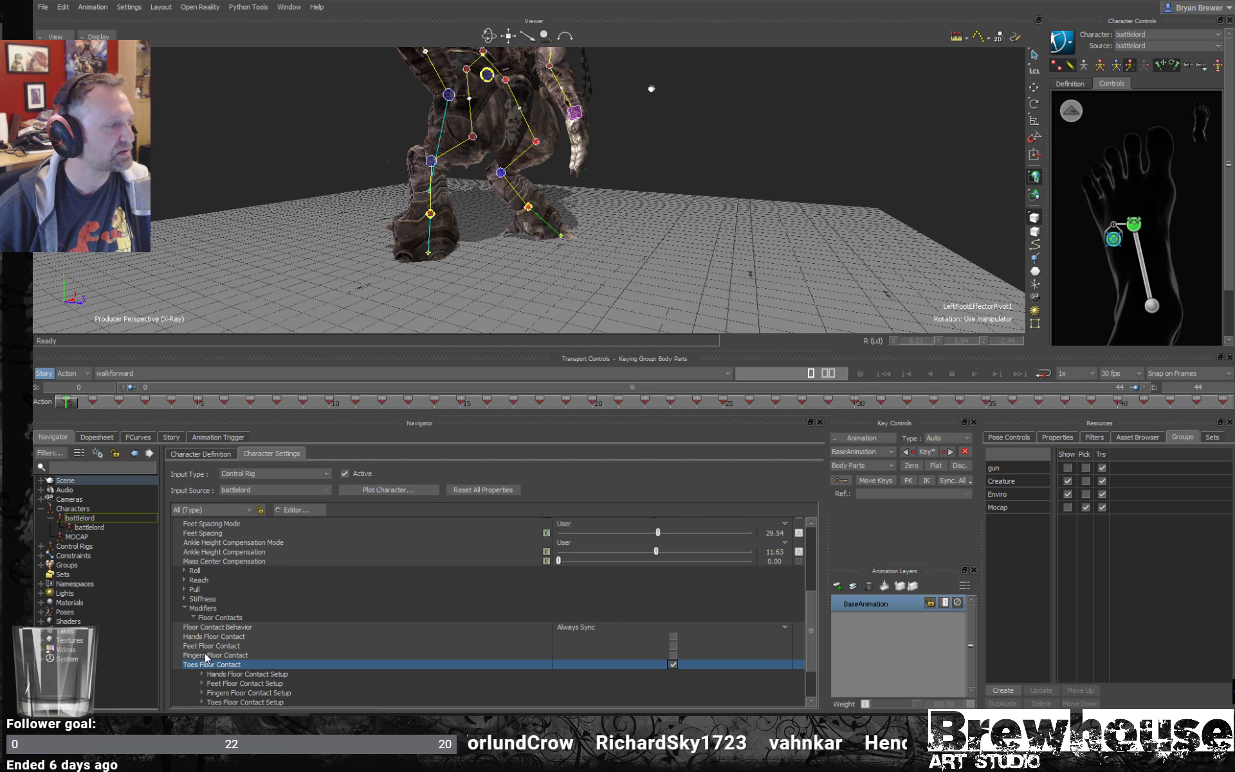
click(215, 645)
click(673, 645)
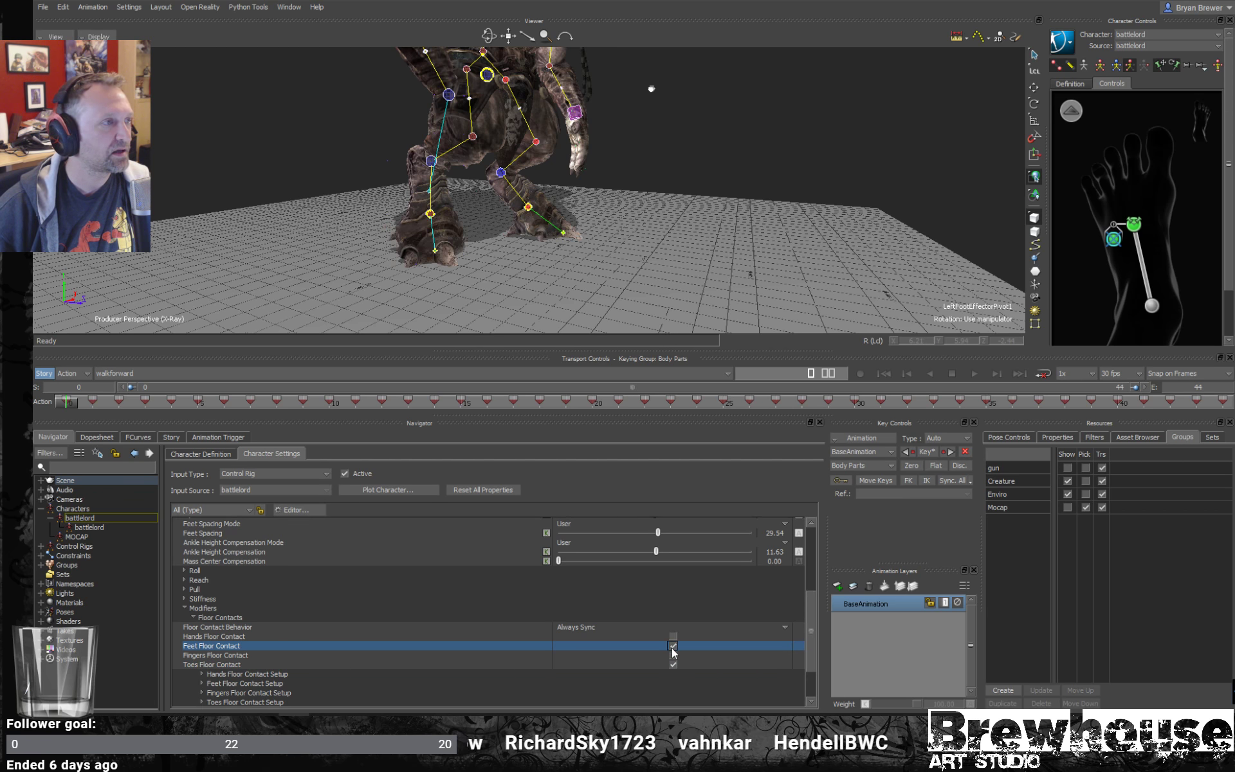
ctrl+drag(604, 243, 693, 232)
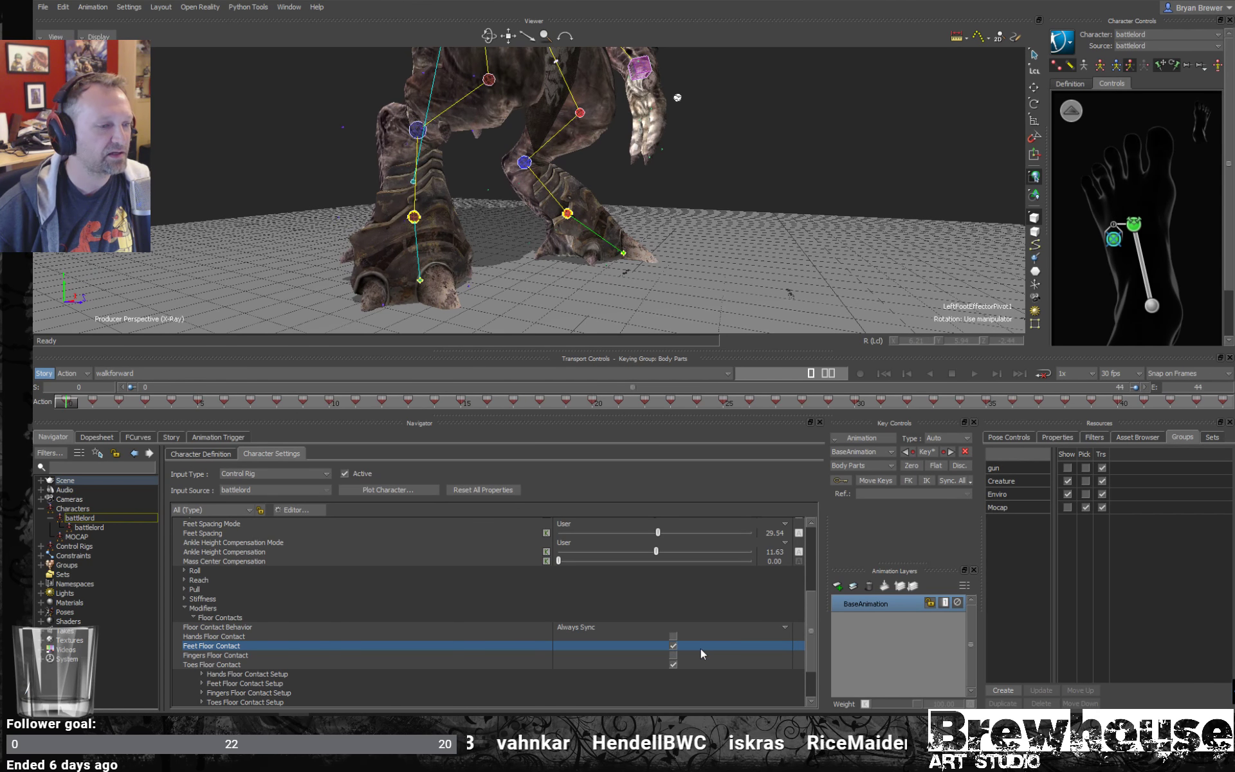
- Toggle Feet Floor Contact off and back on to compare its effect on the battlelord's feet
click(673, 645)
click(673, 645)
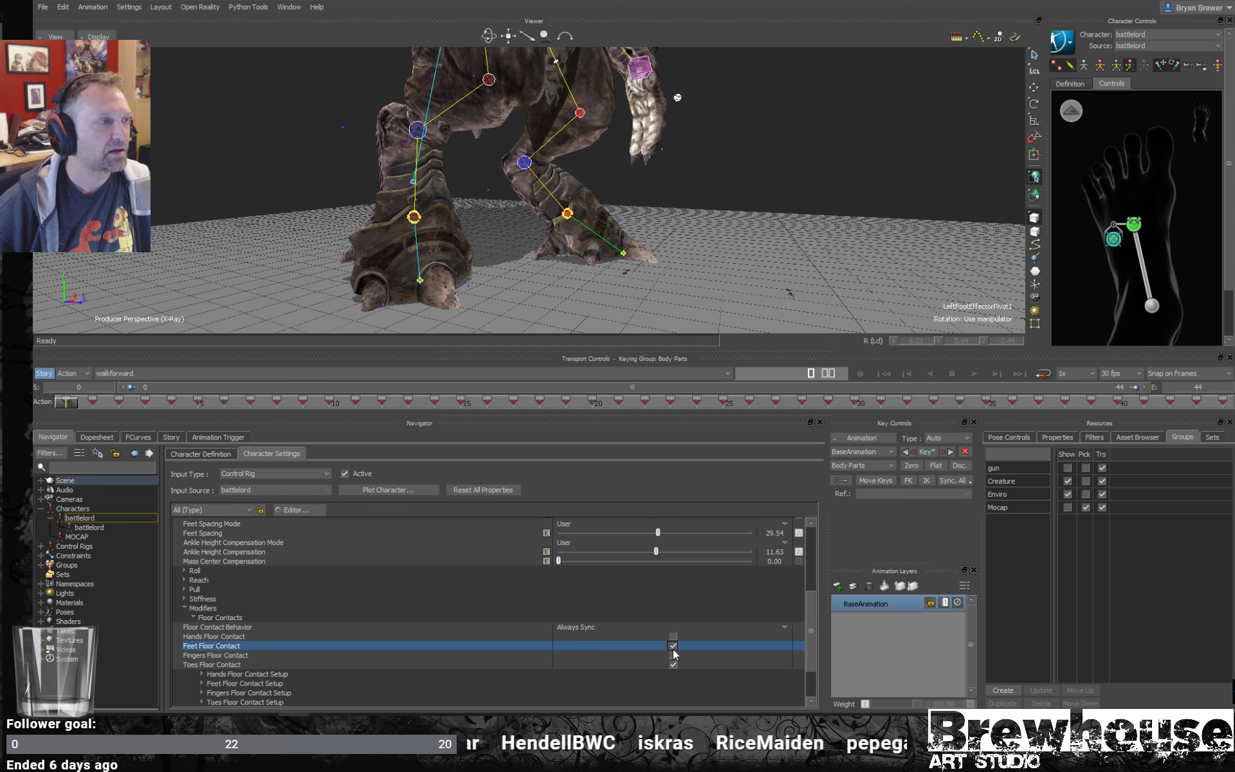
click(672, 647)
click(673, 646)
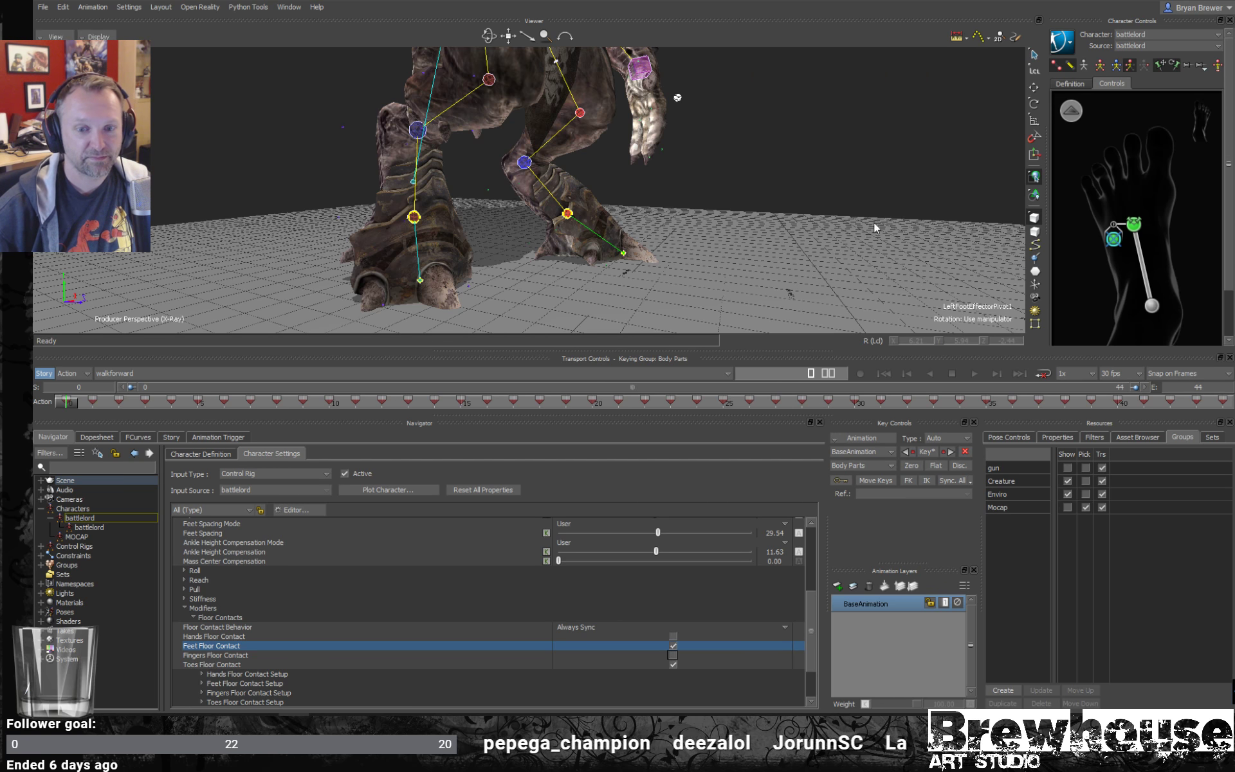
- Inspect the battlelord's whole body and feet from the front, then reselect the left foot pivot
ctrl+shift+drag(898, 222, 596, 513)
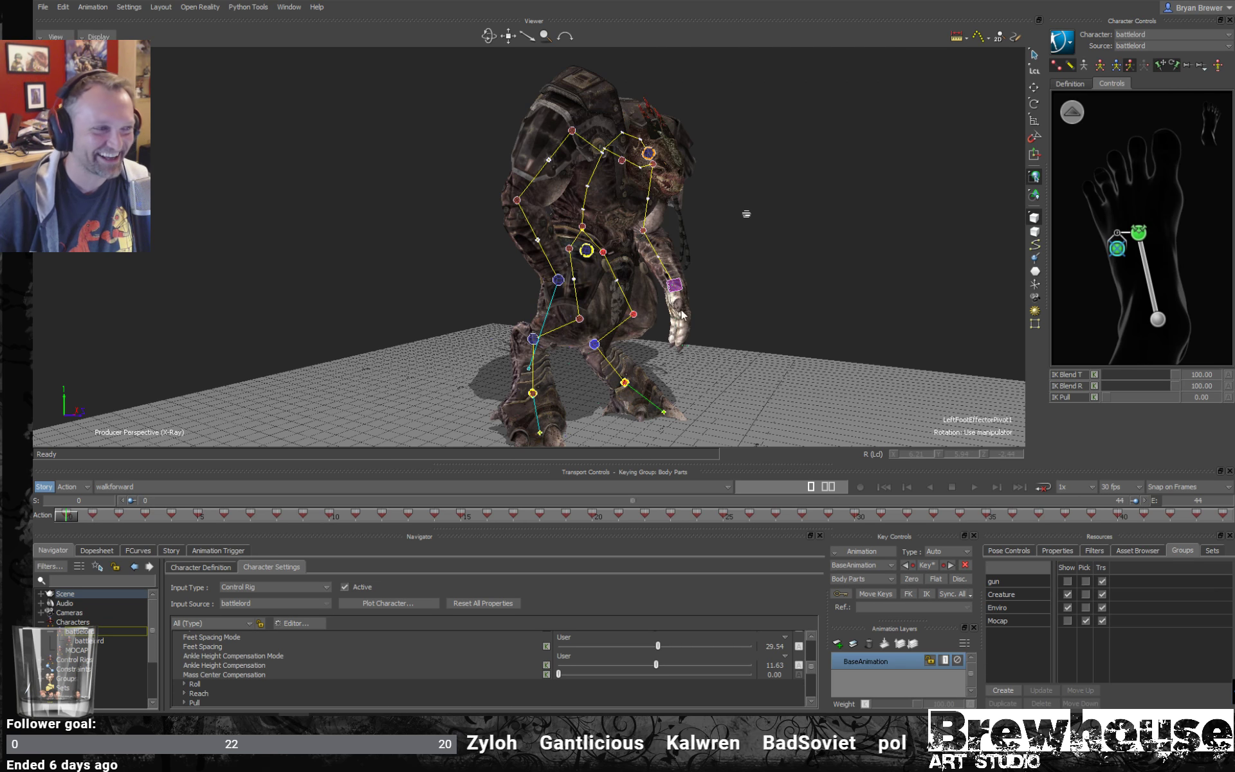
shift+drag(630, 289, 637, 224)
ctrl+shift+drag(688, 289, 574, 274)
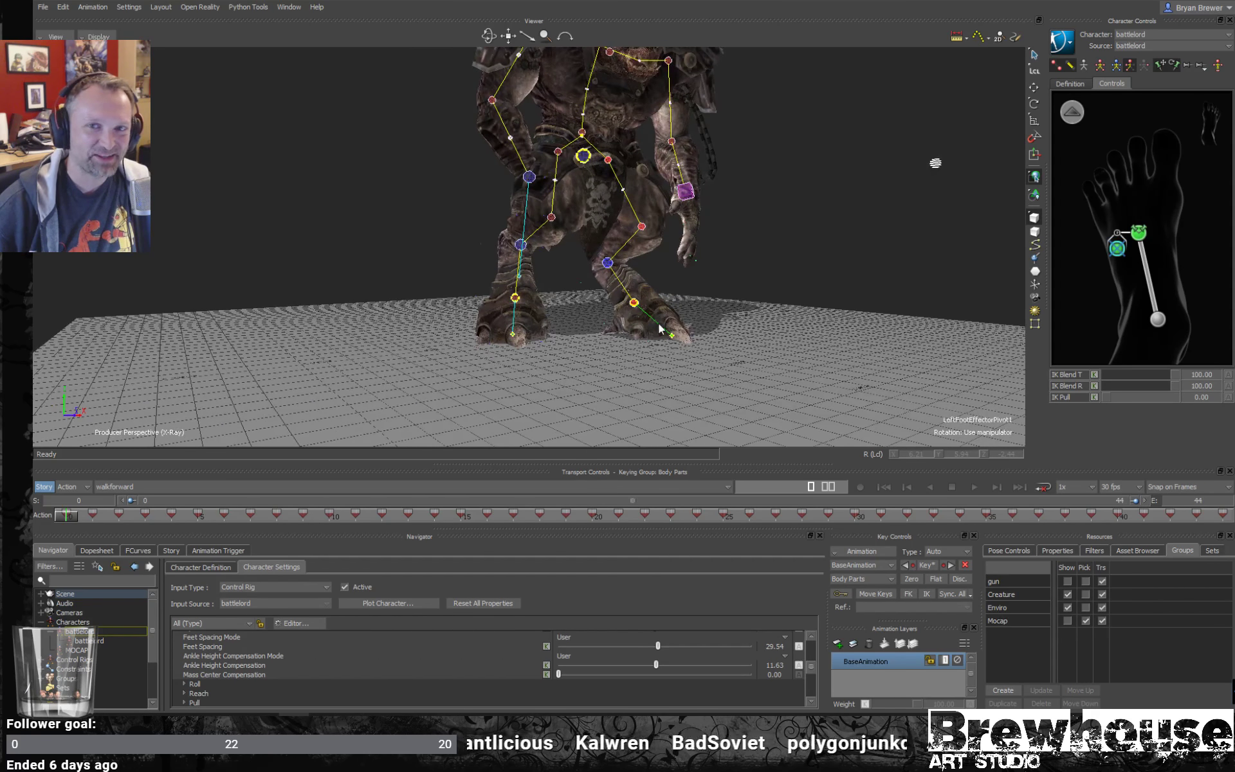
ctrl+drag(658, 329, 611, 368)
ctrl+drag(611, 368, 688, 373)
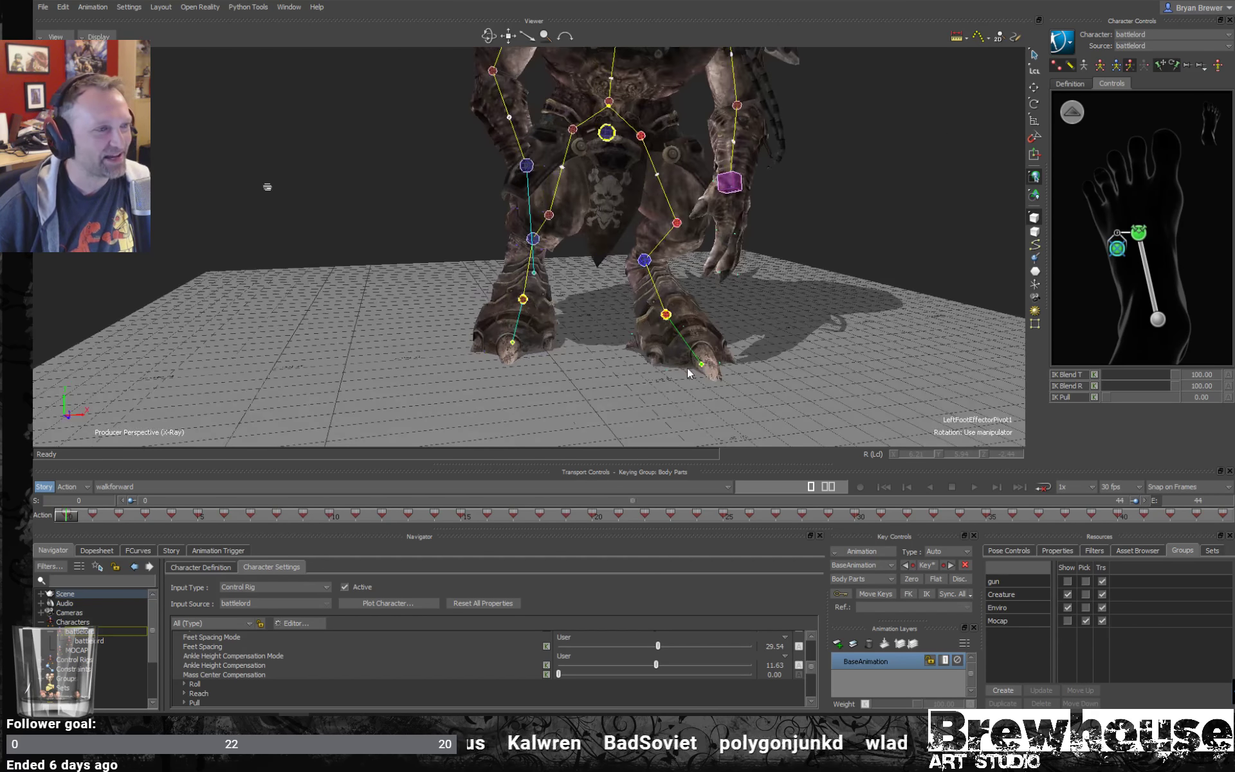
ctrl+shift+drag(765, 343, 718, 355)
click(718, 355)
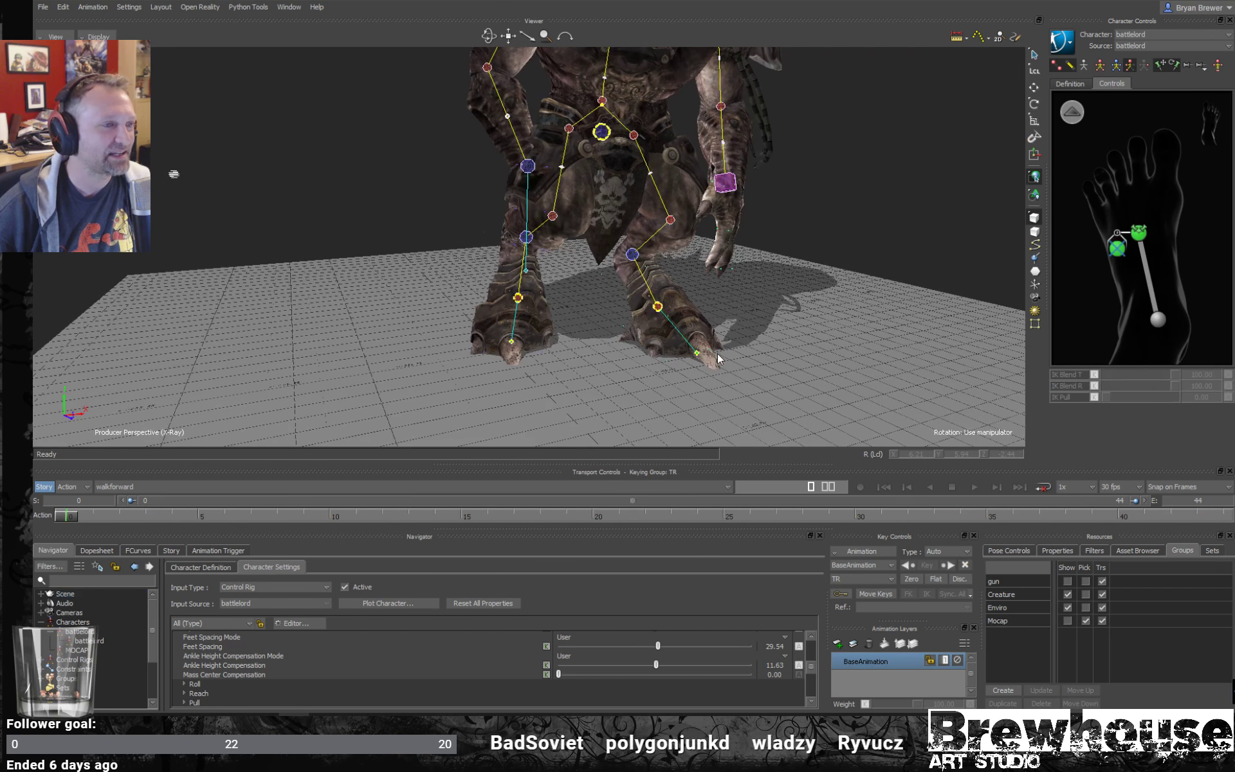
ctrl+shift+drag(776, 311, 682, 323)
ctrl+shift+drag(636, 371, 612, 313)
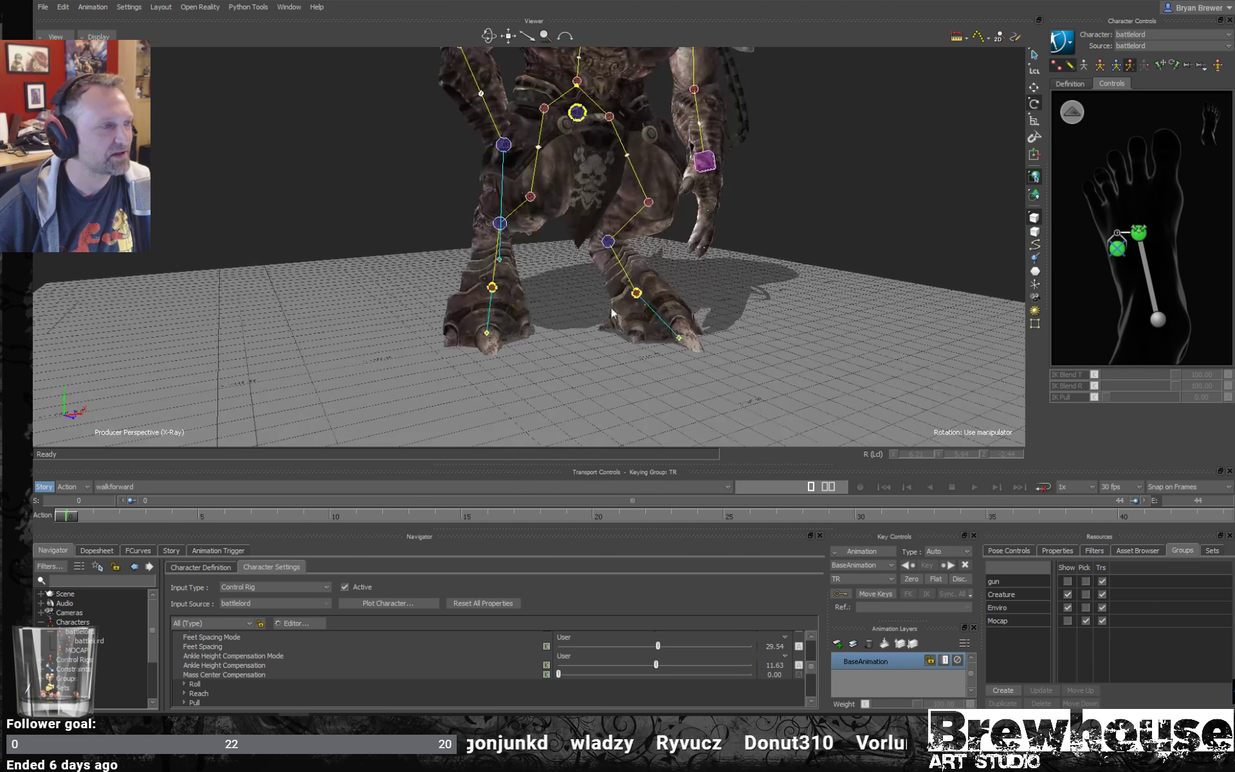
click(682, 339)
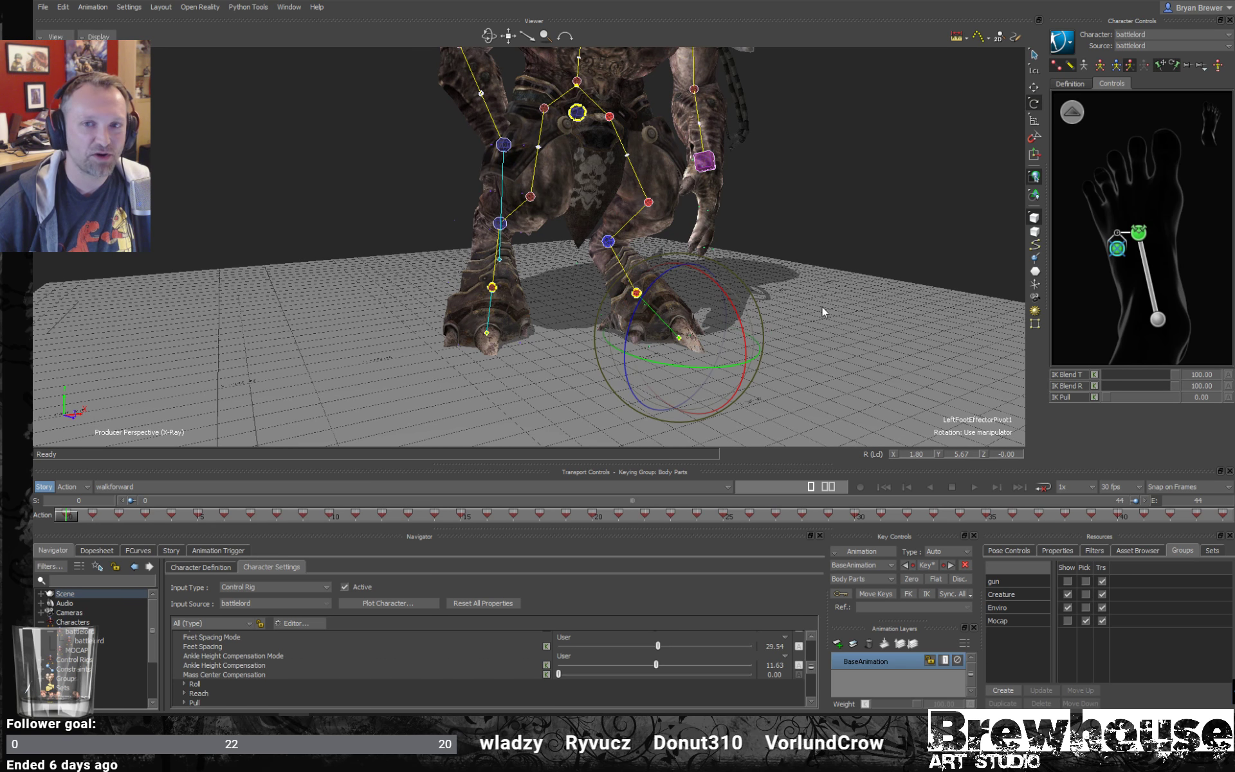
ctrl+shift+drag(782, 302, 759, 292)
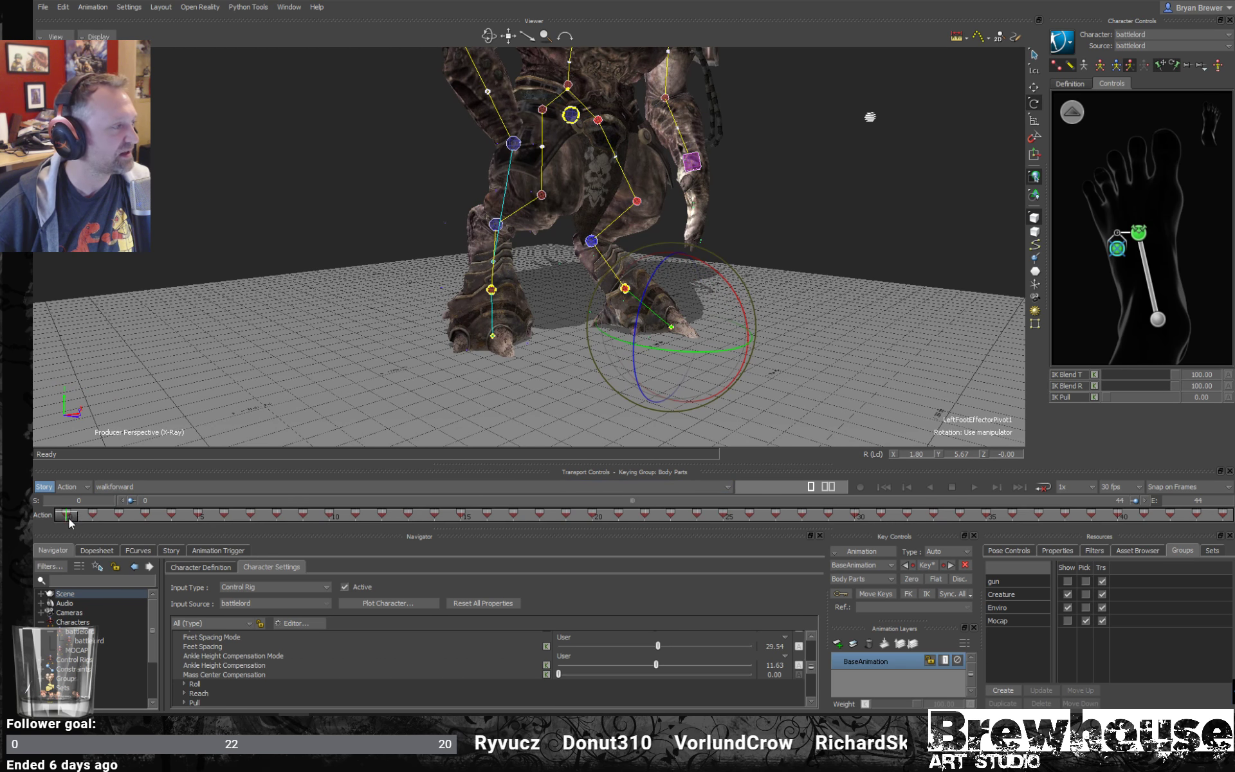
- Scrub the walk from frame 0 to about frame 16 to check the feet, and return to frame 0
drag(68, 518, 488, 521)
ctrl+shift+drag(701, 334, 508, 435)
drag(490, 518, 38, 476)
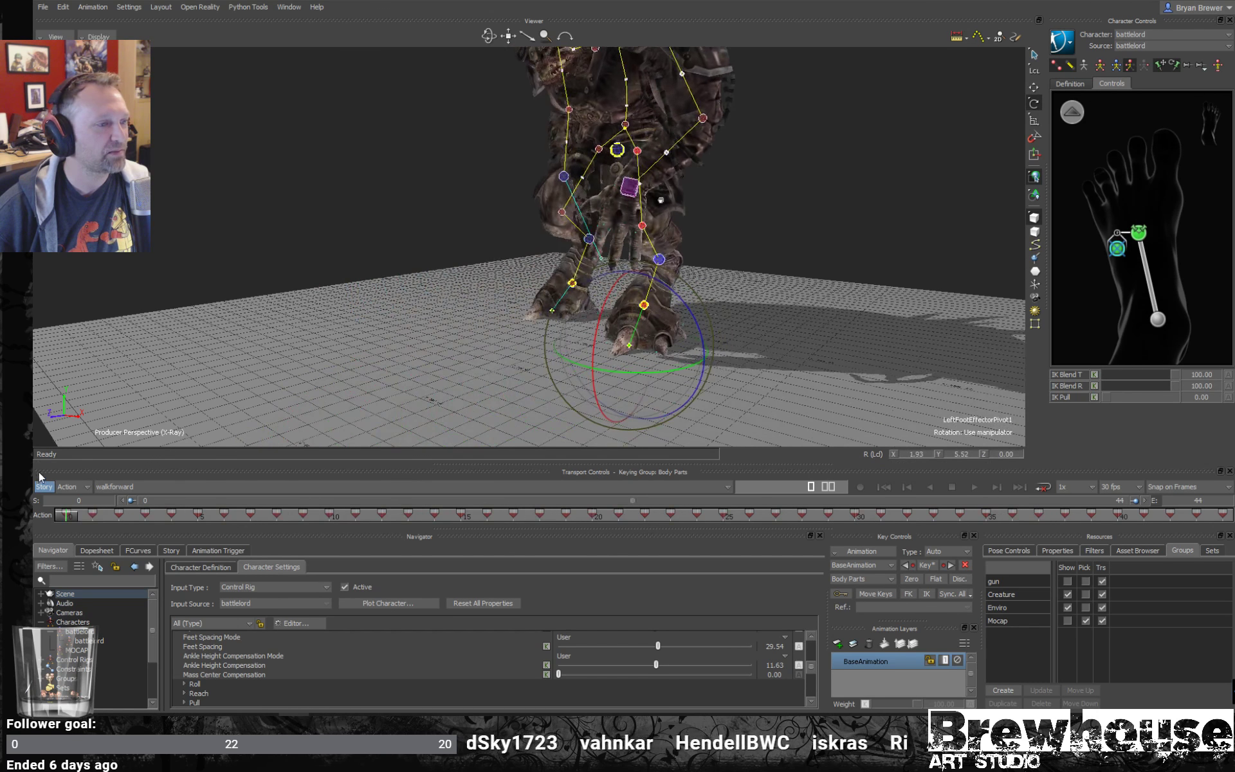
- Add an animation layer above BaseAnimation and select the left ankle effector with the translation manipulator
click(838, 643)
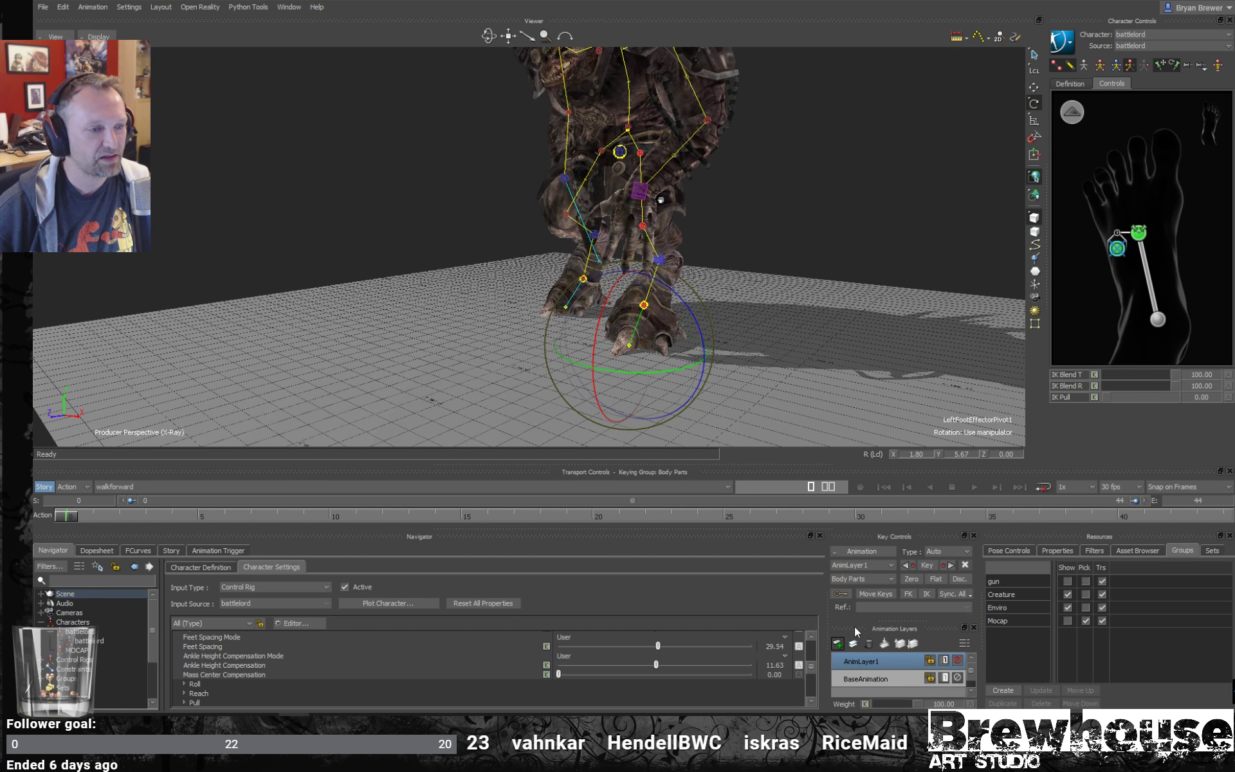
click(1157, 320)
key(t)
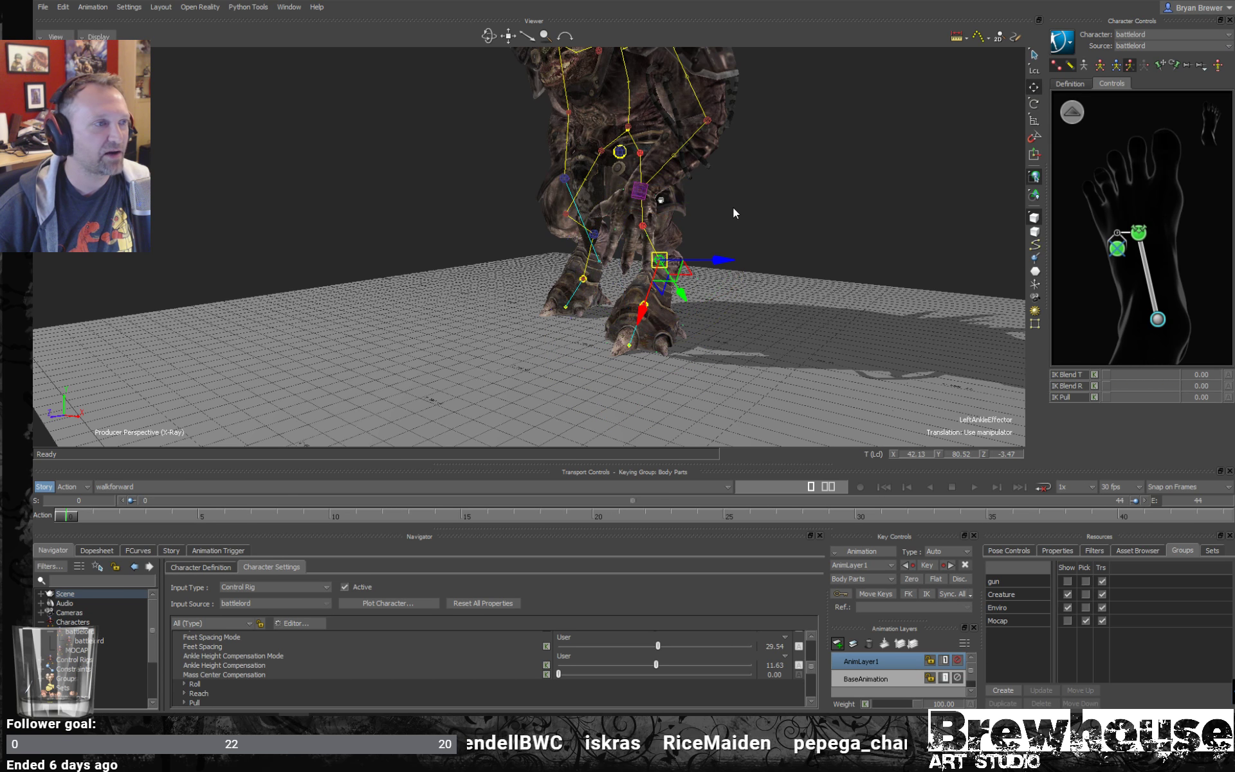
ctrl+shift+drag(733, 208, 828, 239)
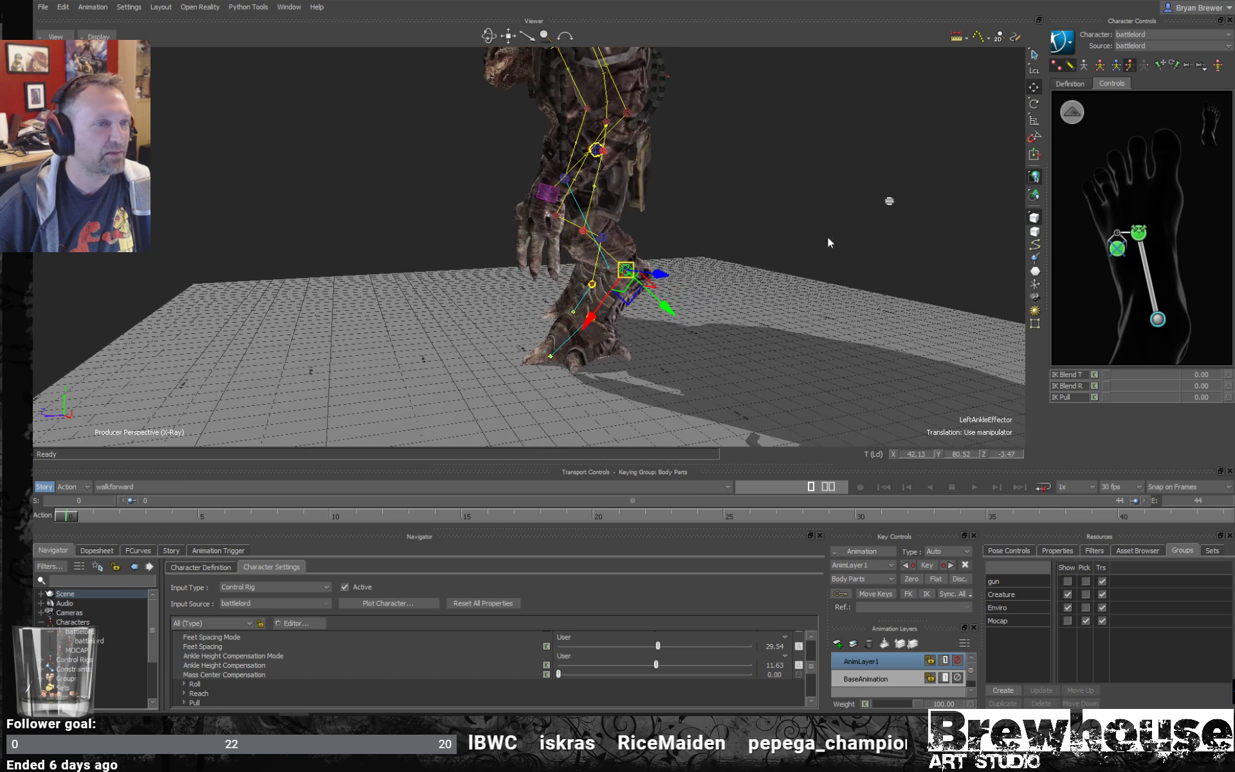
- Try translating the left ankle effector on the new layer, and undo the move
click(1139, 235)
click(1158, 320)
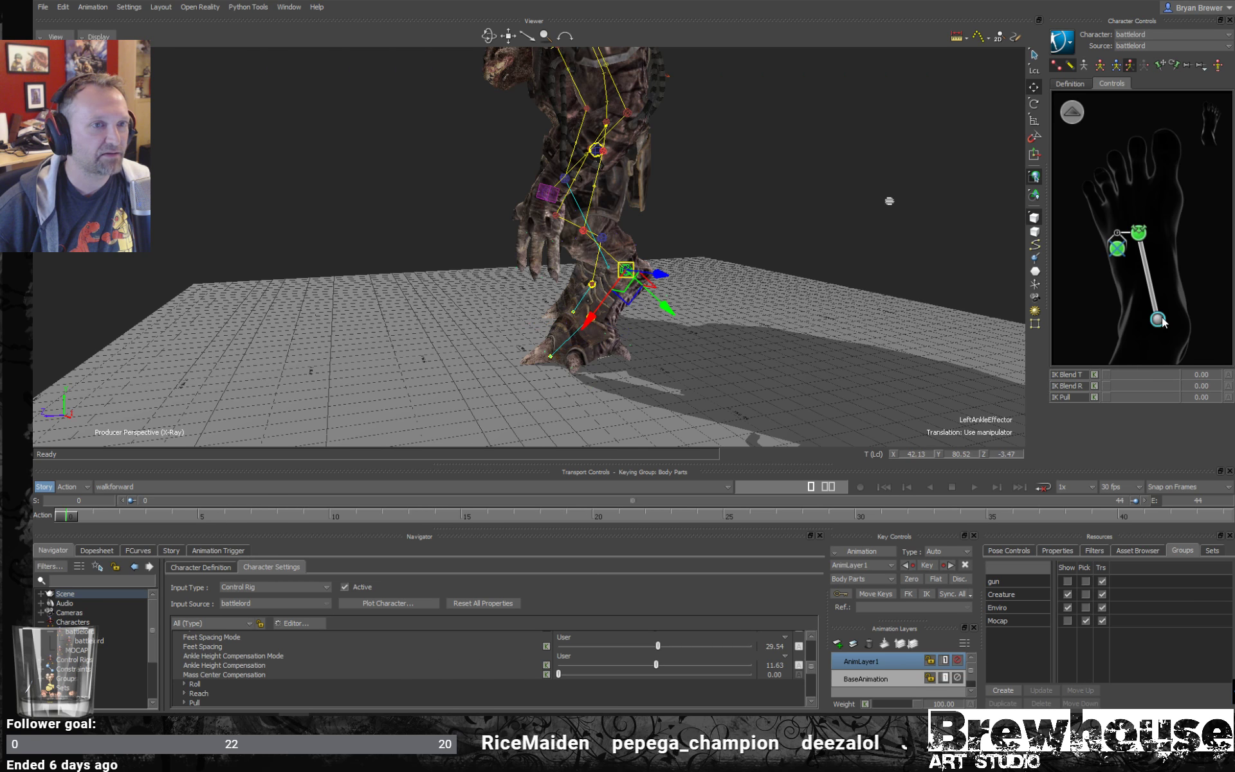
ctrl+drag(765, 293, 635, 286)
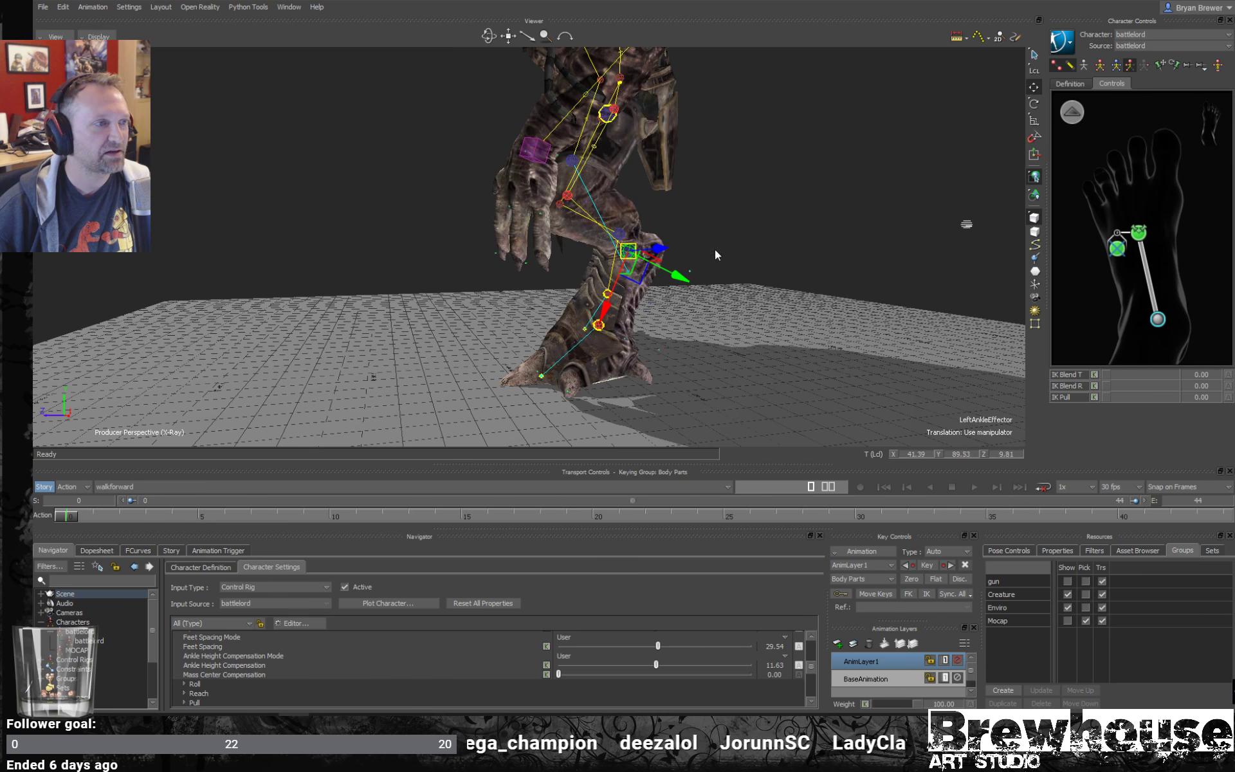
key(ctrl+z)
- Compare the left foot and ankle effectors, try translating the foot effector, and undo the move
click(1138, 235)
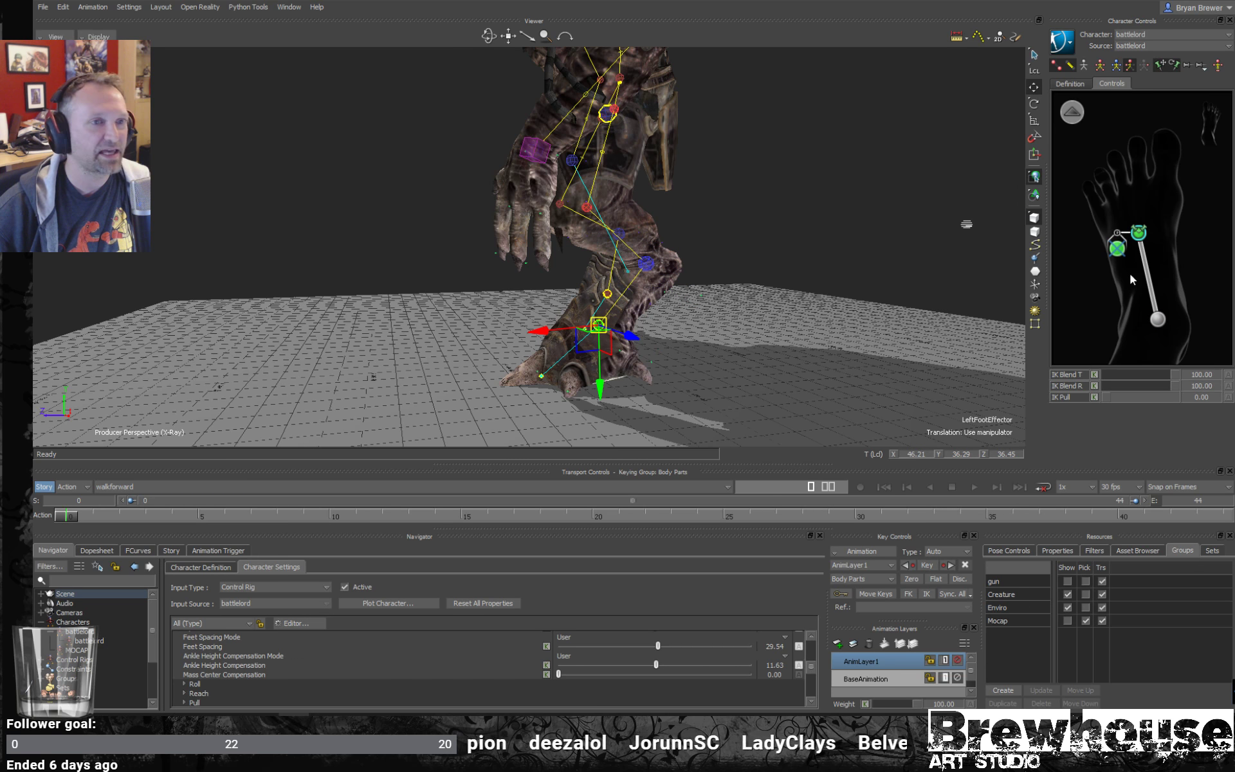
click(1158, 320)
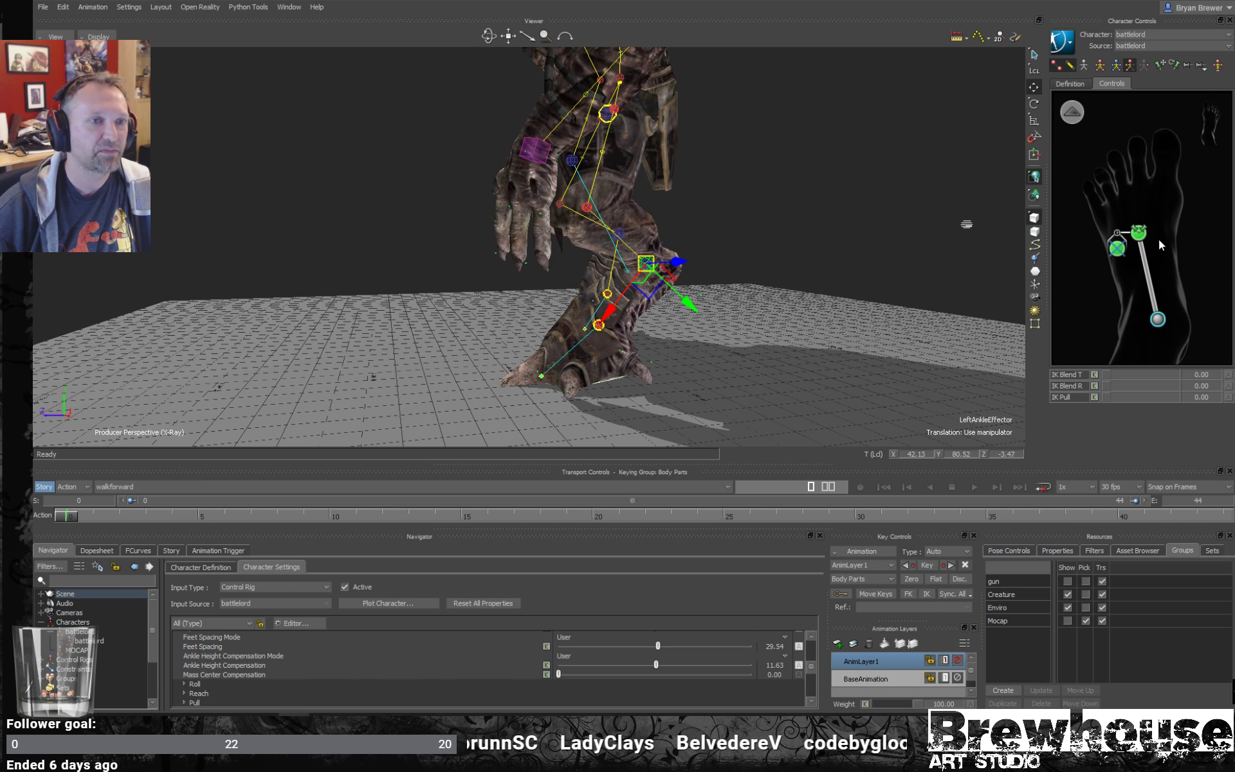
ctrl+shift+drag(684, 254, 725, 244)
click(1118, 248)
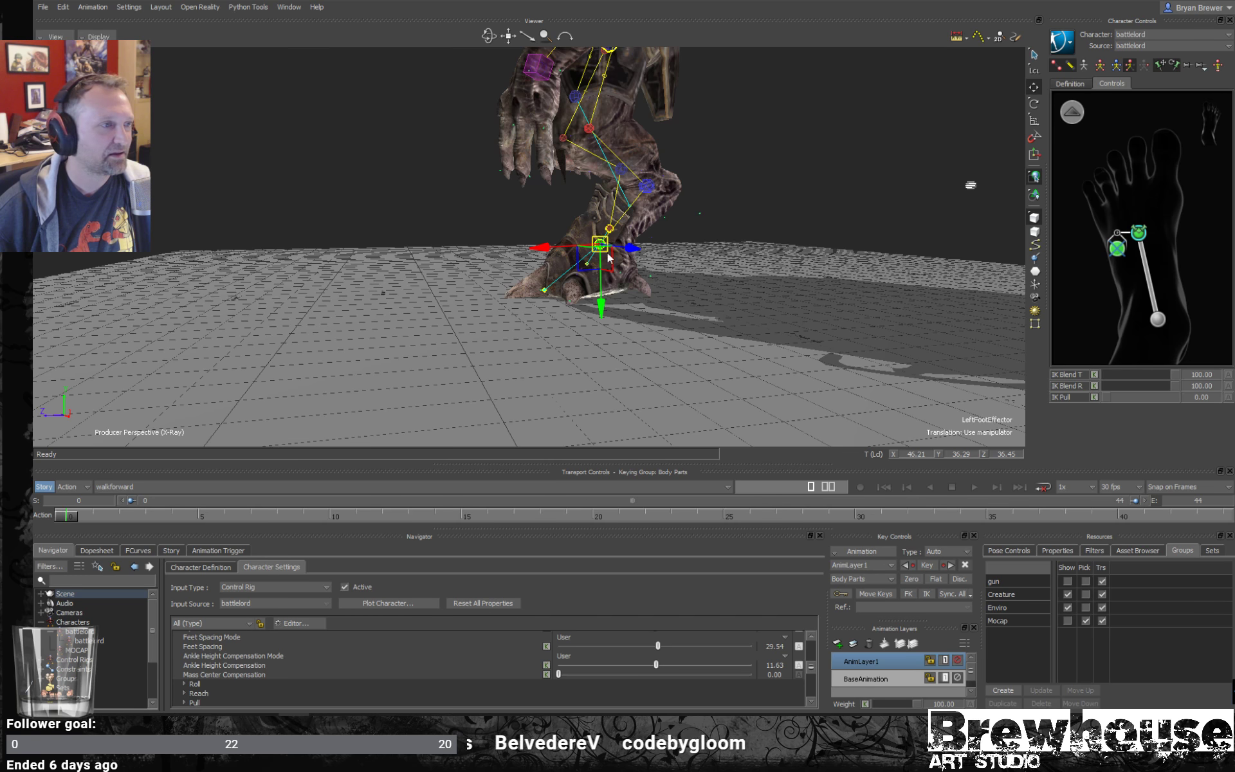
ctrl+shift+drag(608, 257, 656, 259)
key(ctrl+z)
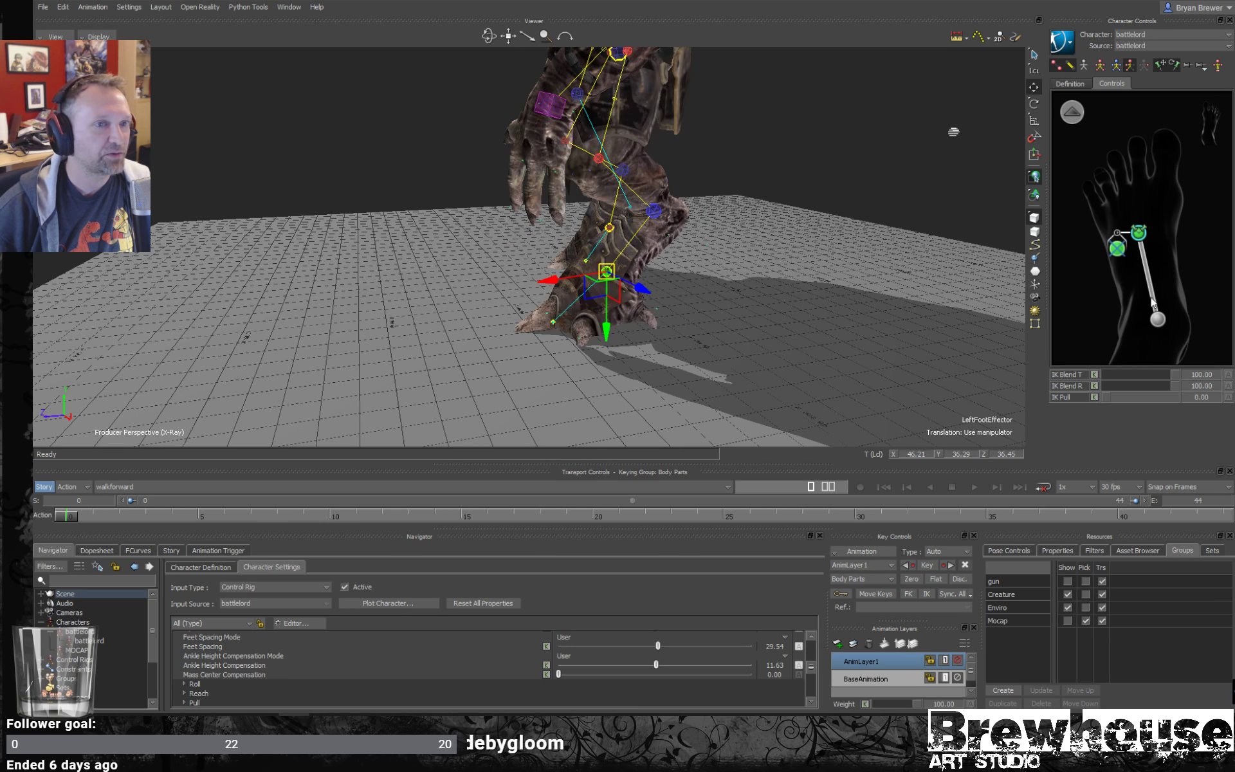
- Select the left foot pivot at the toes, try raising it, and undo the move
click(1120, 247)
drag(542, 308, 545, 283)
key(ctrl+z)
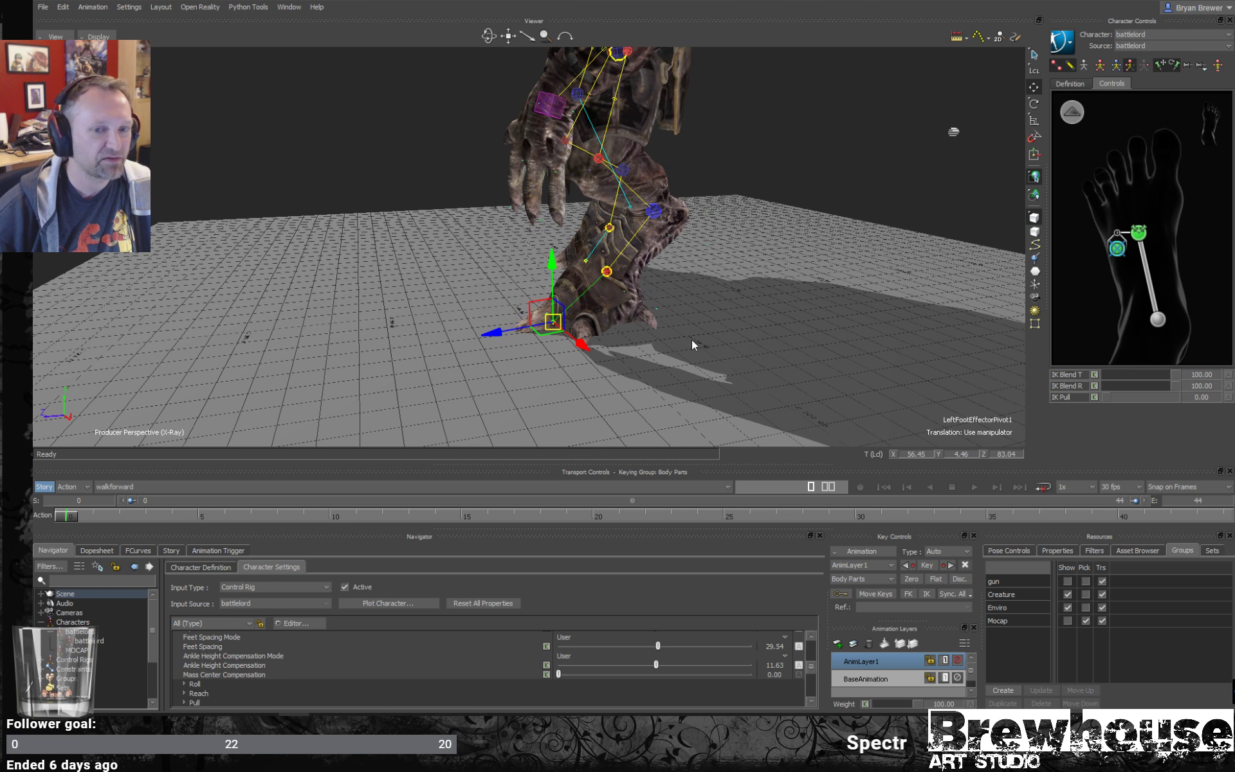
- Activate rotation for the left foot pivot and turn off the X-Ray display to show only the model
scroll(709, 337, up, 2)
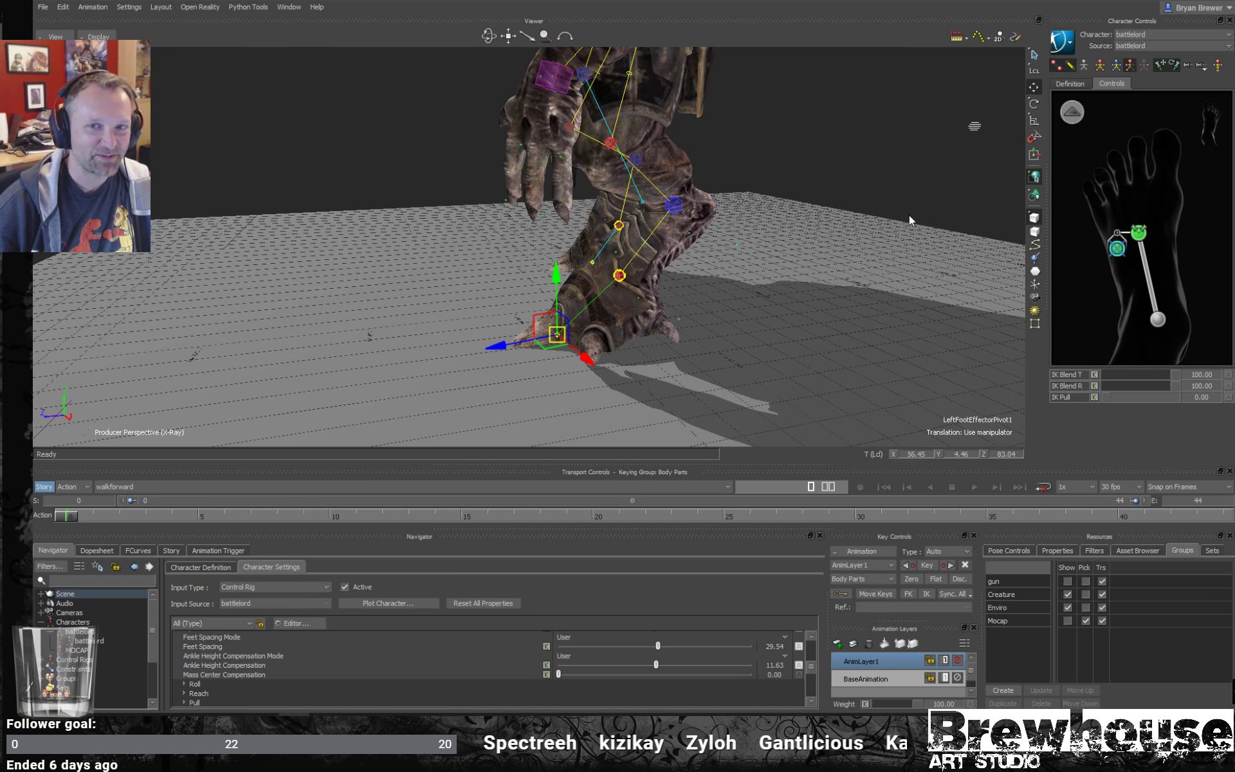
shift+drag(909, 215, 858, 268)
key(e)
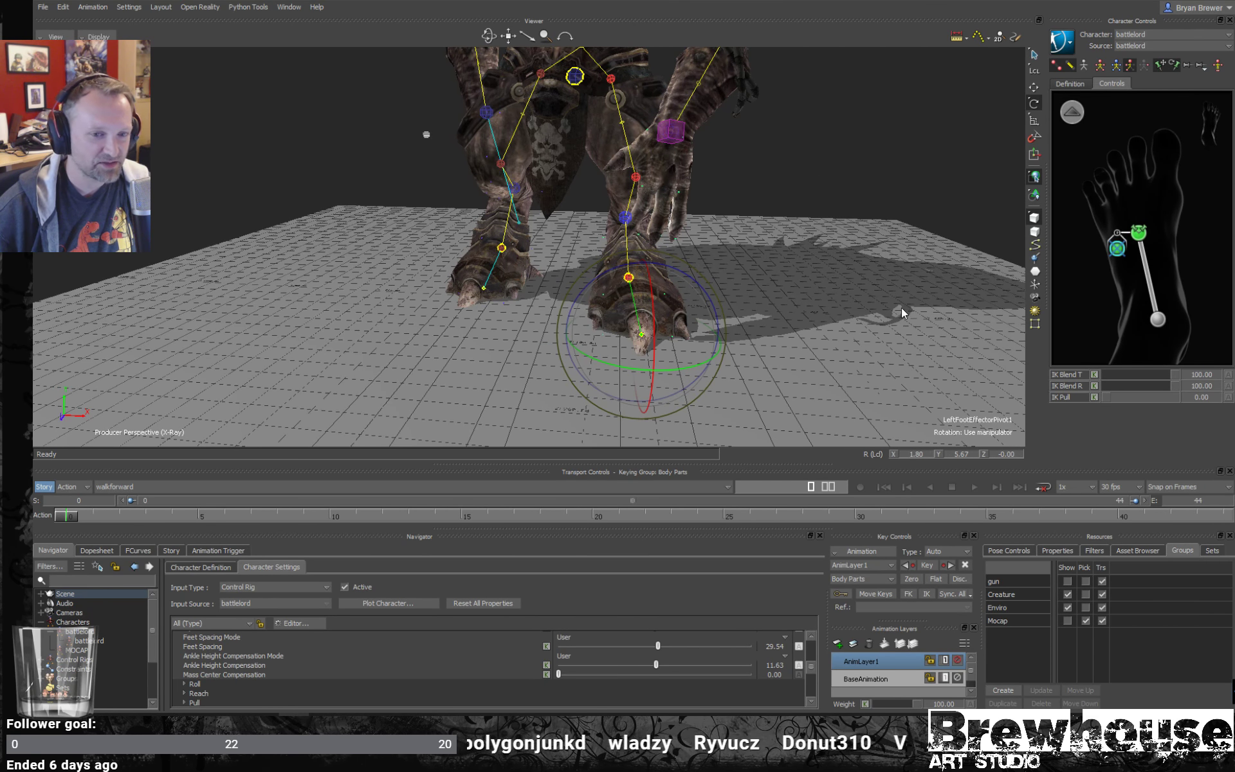
ctrl+shift+drag(901, 312, 620, 260)
key(ctrl+a)
ctrl+shift+drag(576, 414, 508, 346)
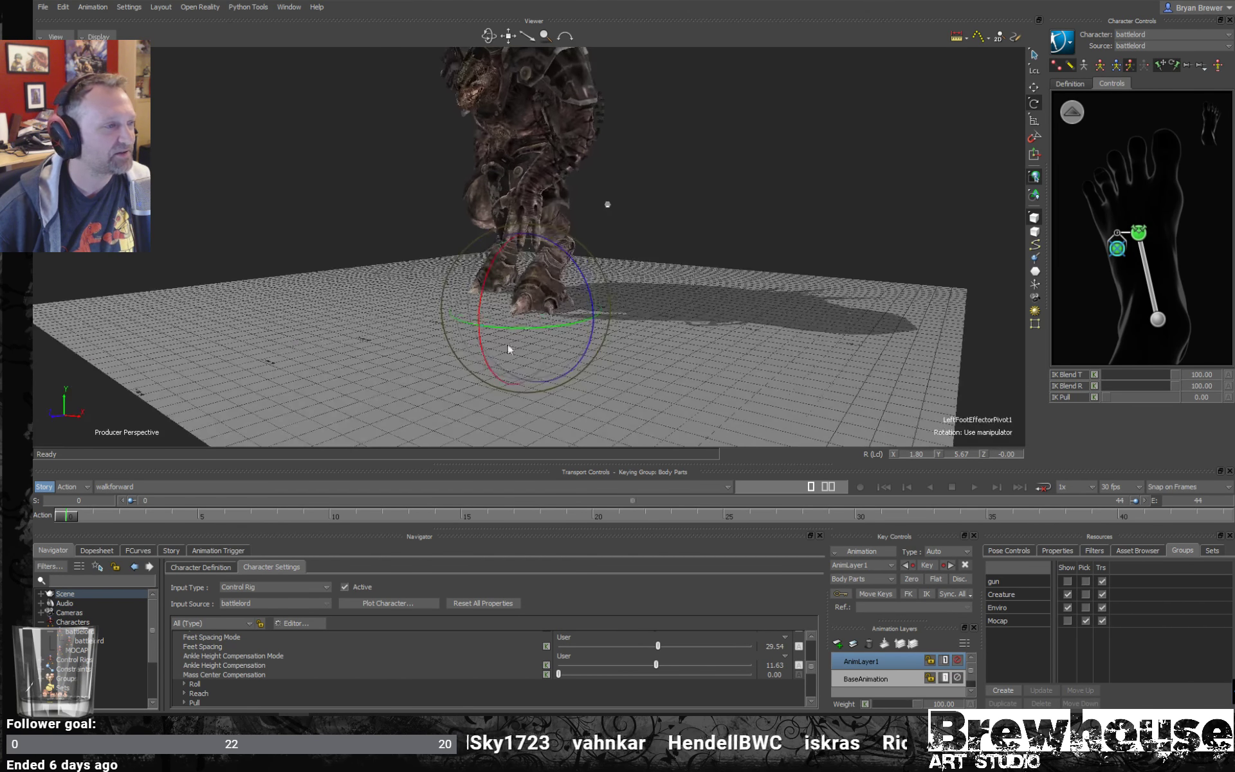
- On the new layer, key the left foot pivot at frame 13, and at frame 19 raise it to Y about 32.5 and key it
drag(70, 521, 385, 485)
drag(595, 272, 524, 335)
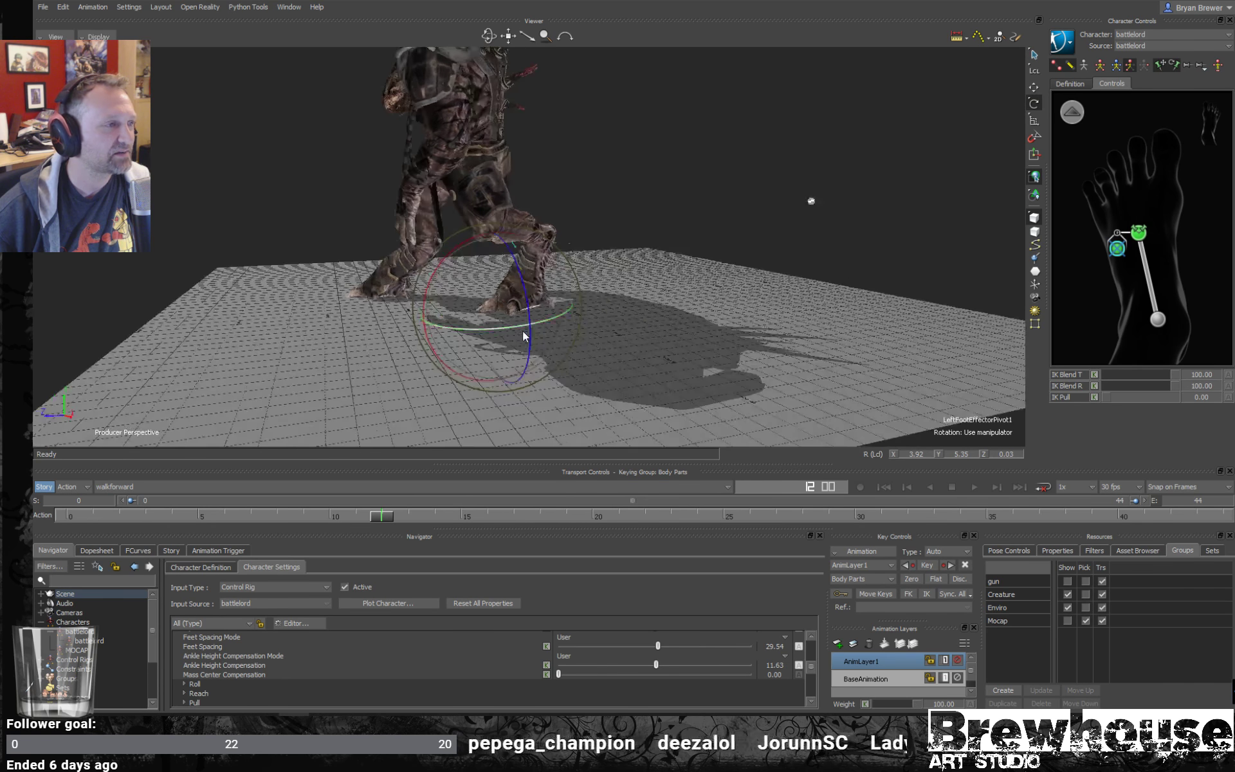
alt+right_drag(525, 335, 594, 358)
key(w)
alt+middle_drag(463, 428, 527, 391)
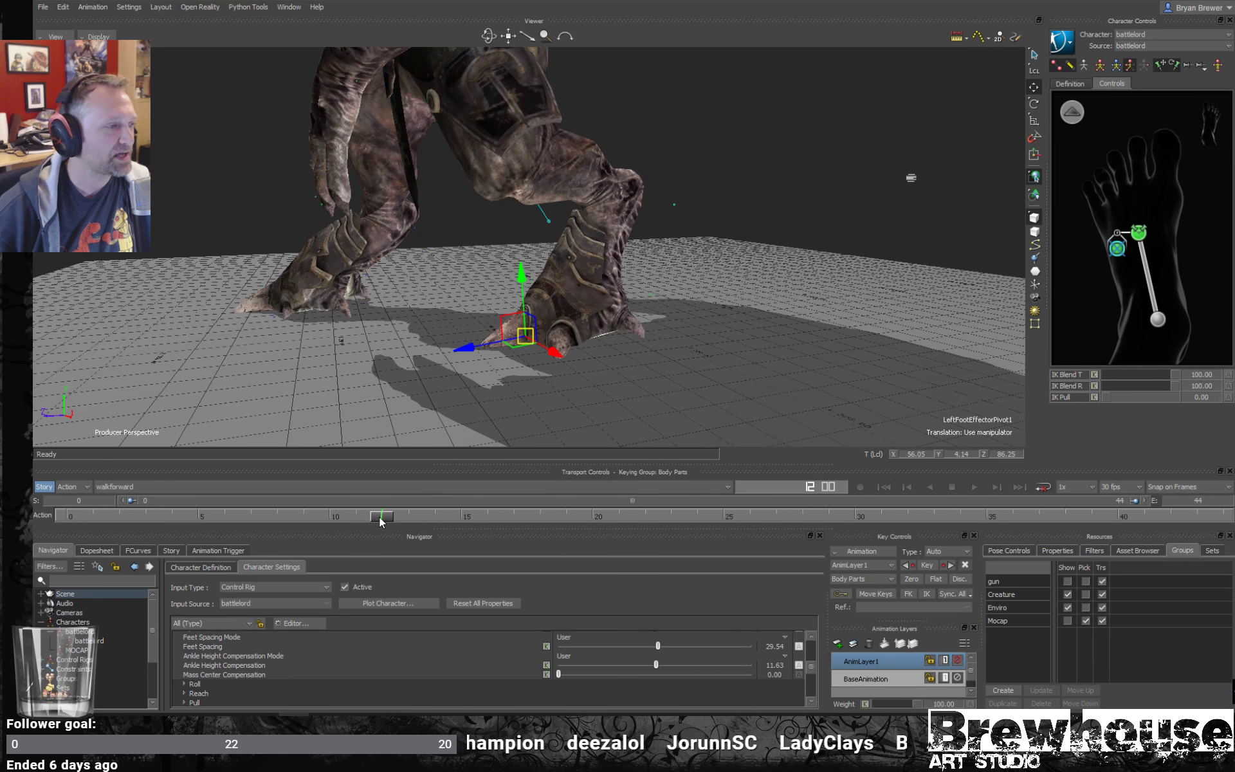
mouse_move(382, 521)
mouse_down()
mouse_move(642, 515)
mouse_move(608, 501)
mouse_move(567, 514)
mouse_up()
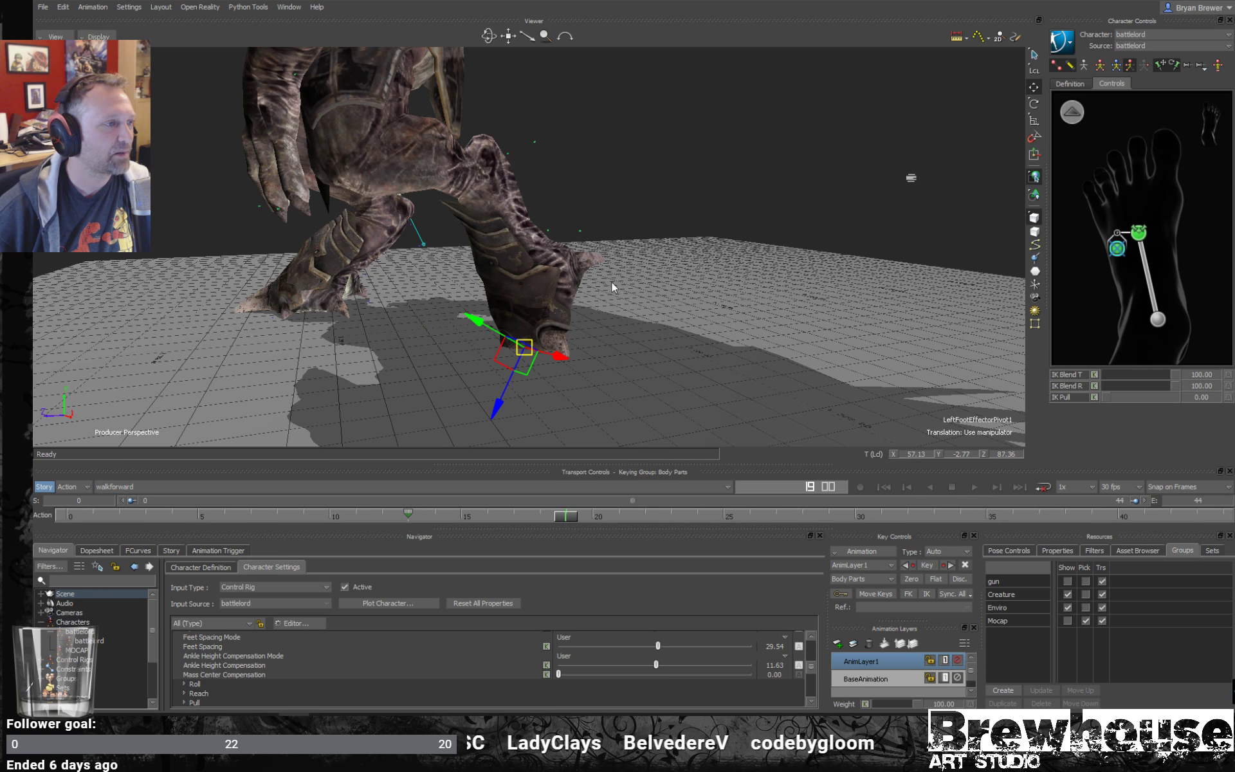
drag(511, 364, 505, 301)
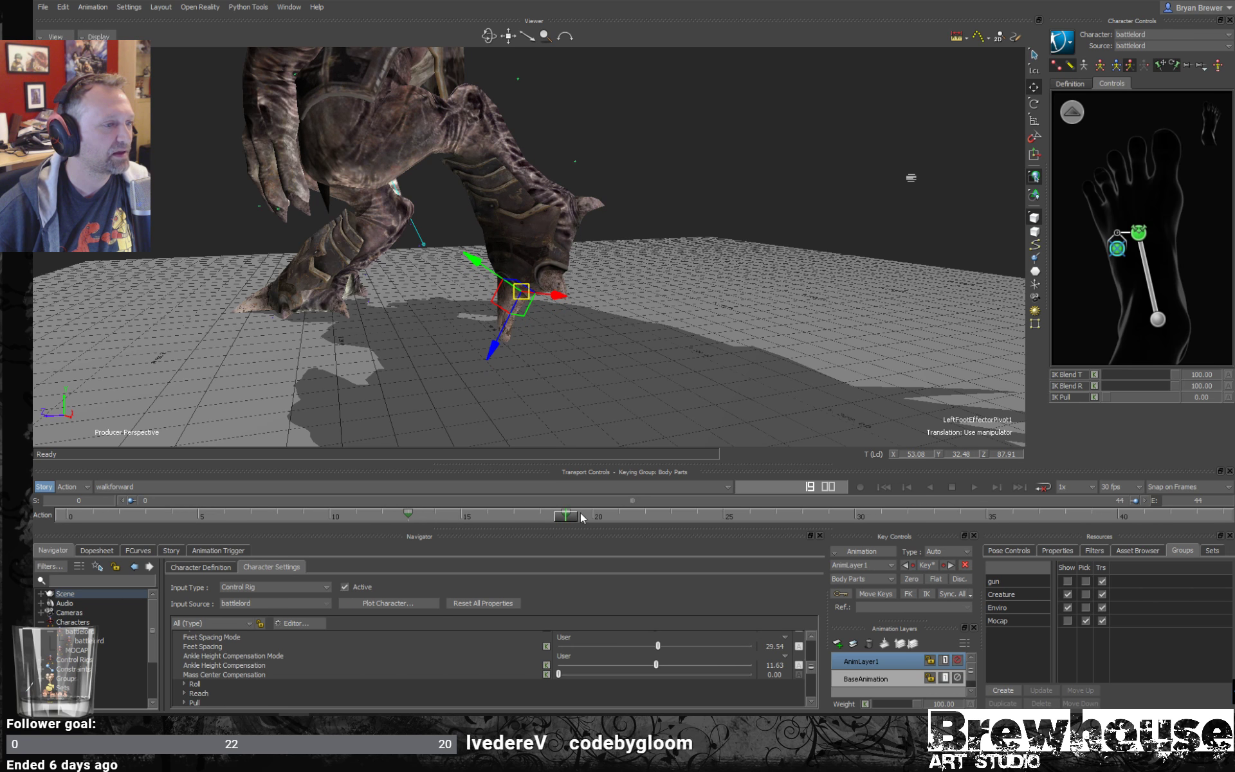
- Set a zero key for the left foot pivot at frame 30 on the new layer
drag(581, 518, 856, 512)
shift+drag(540, 400, 690, 403)
scroll(690, 403, down, 4)
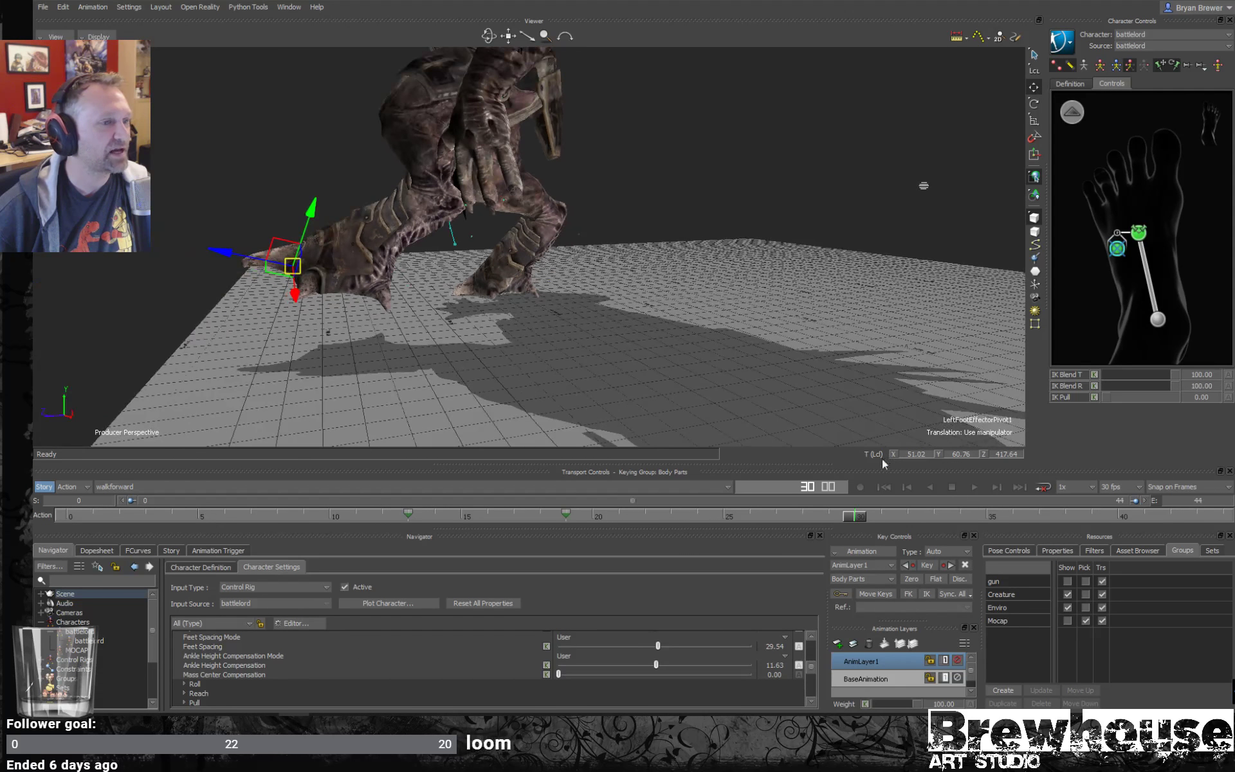
click(912, 579)
- Switch the left foot pivot's translation to global space and, at frame 18, try moving it to about Y 6.5 and Z 94.2
drag(825, 516, 813, 488)
drag(681, 487, 442, 474)
ctrl+shift+drag(708, 365, 744, 345)
key(e)
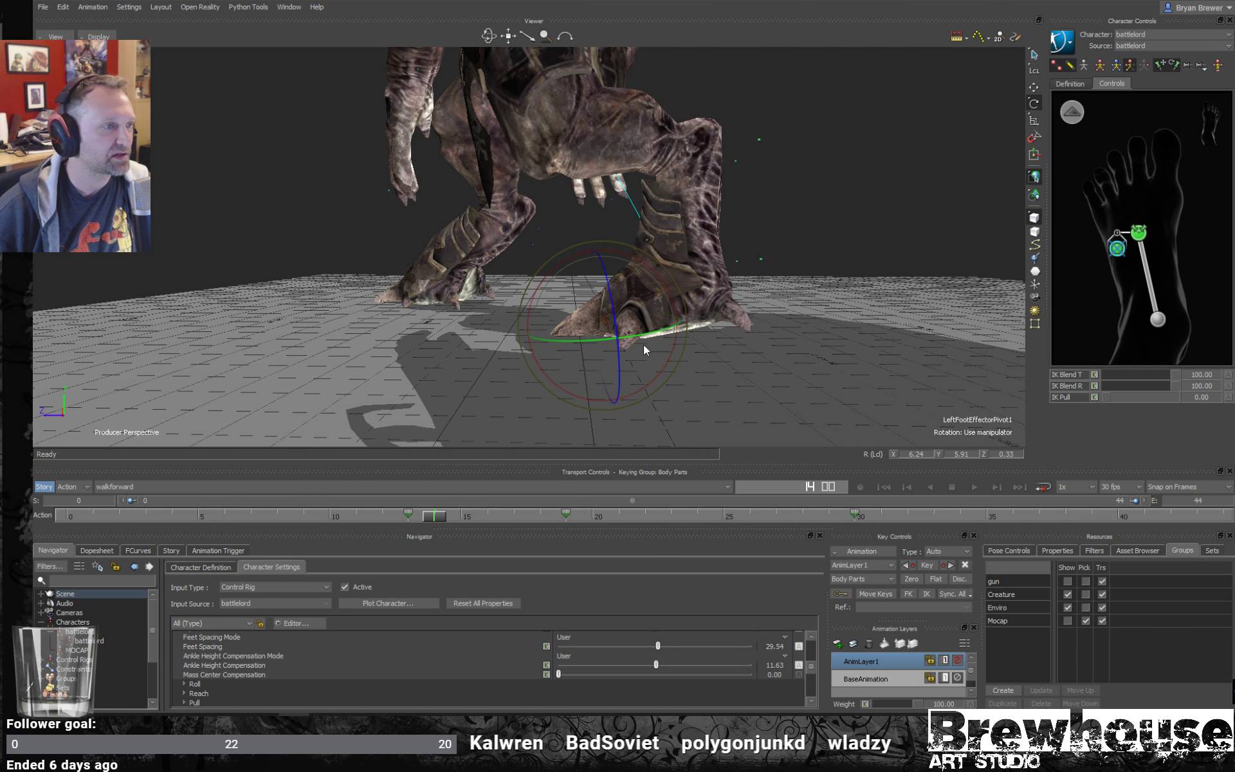
drag(434, 519, 539, 516)
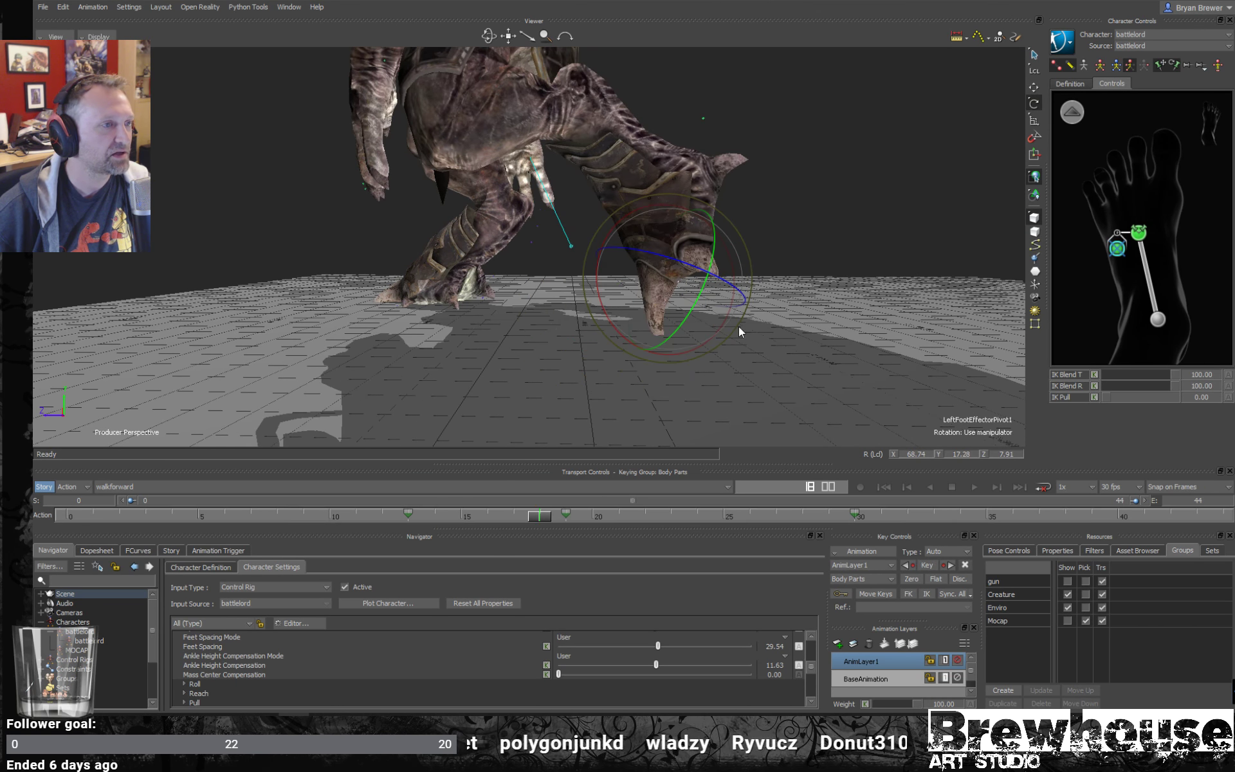
key(w)
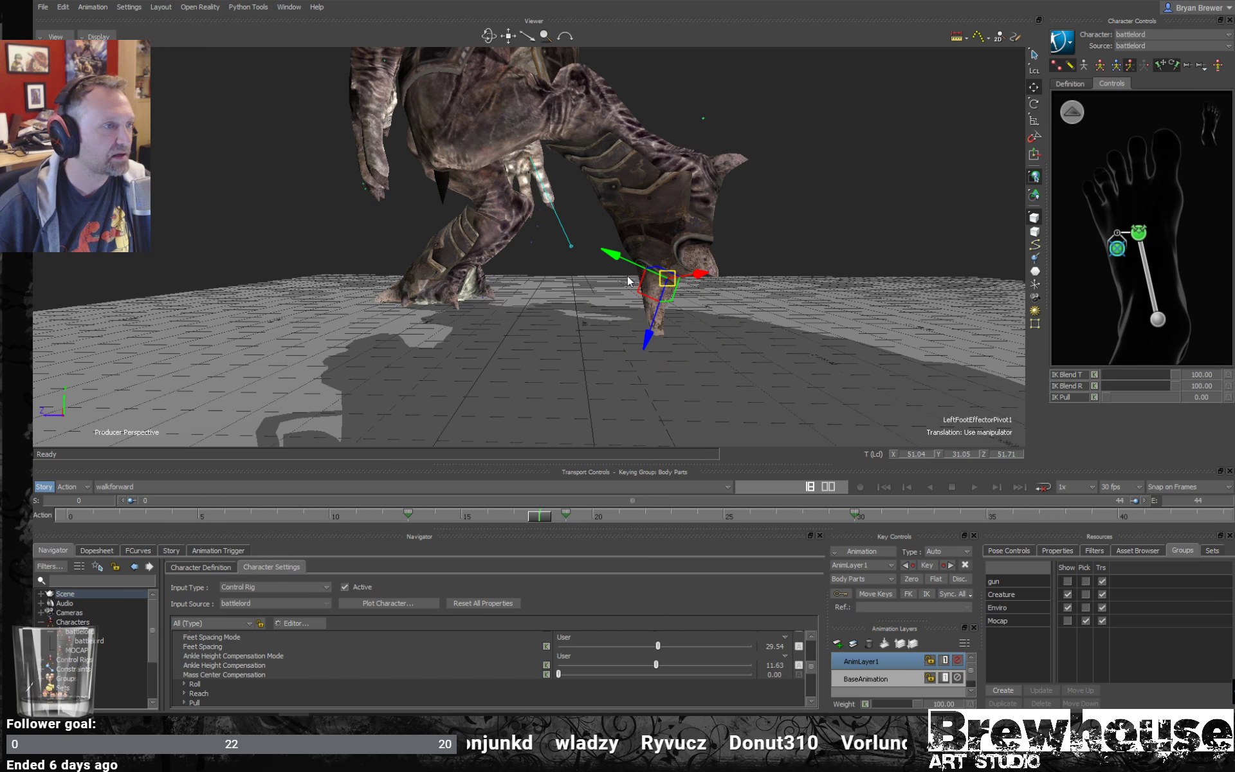
key(F5)
drag(605, 281, 541, 286)
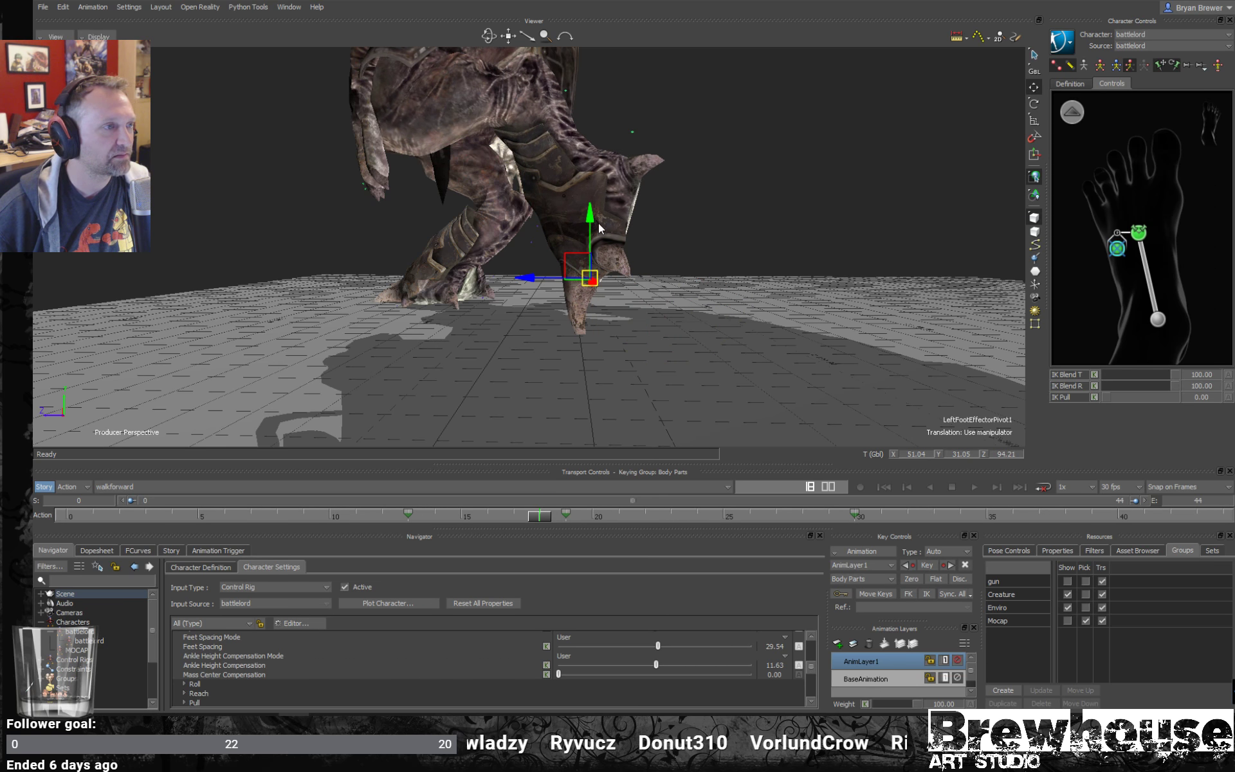
drag(579, 219, 577, 264)
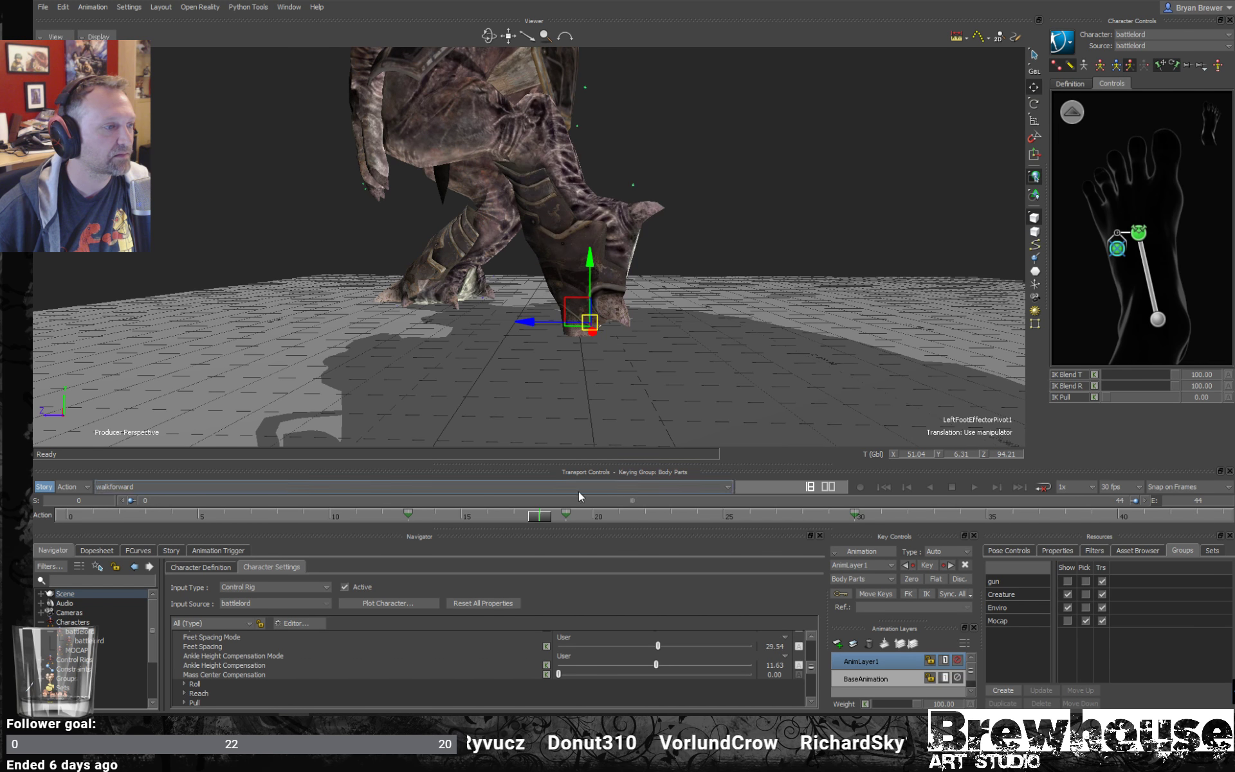
- At frame 19, lower the left foot pivot to global Y about 3.4, key it, and check the motion back to frame 16
drag(549, 520, 570, 516)
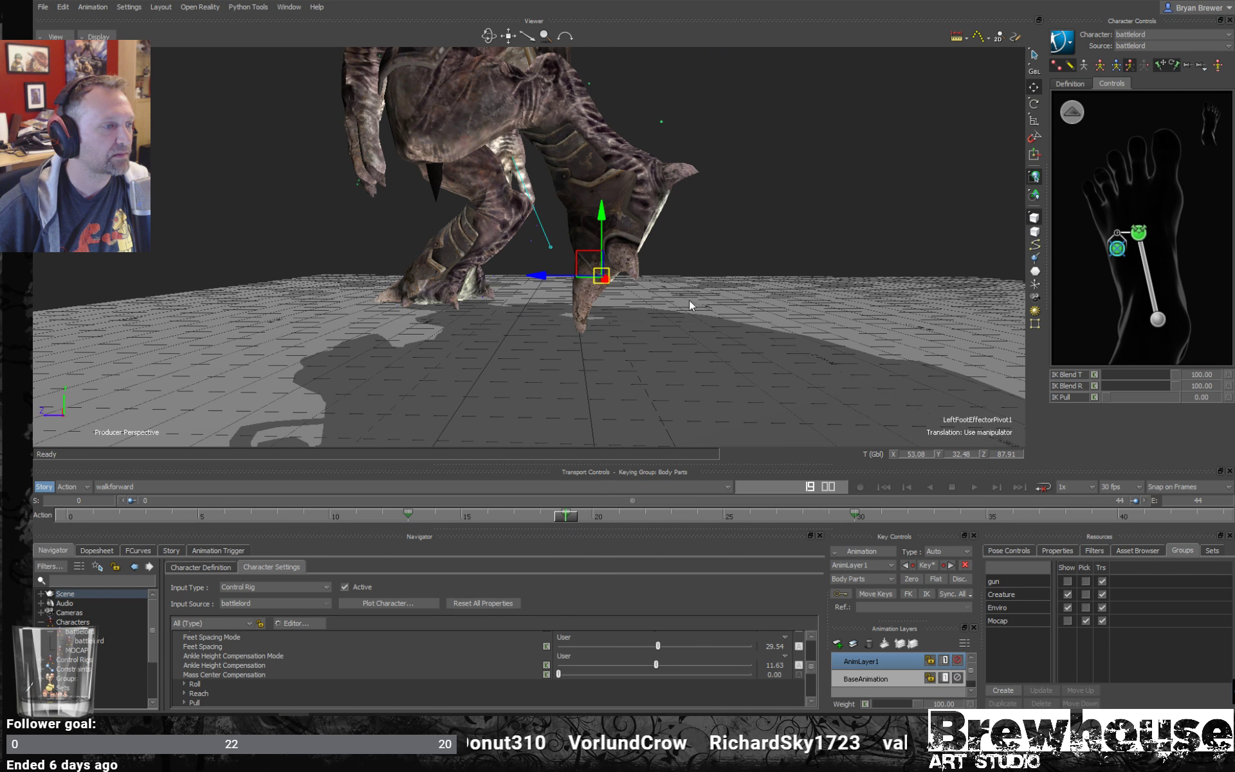
drag(603, 251, 602, 279)
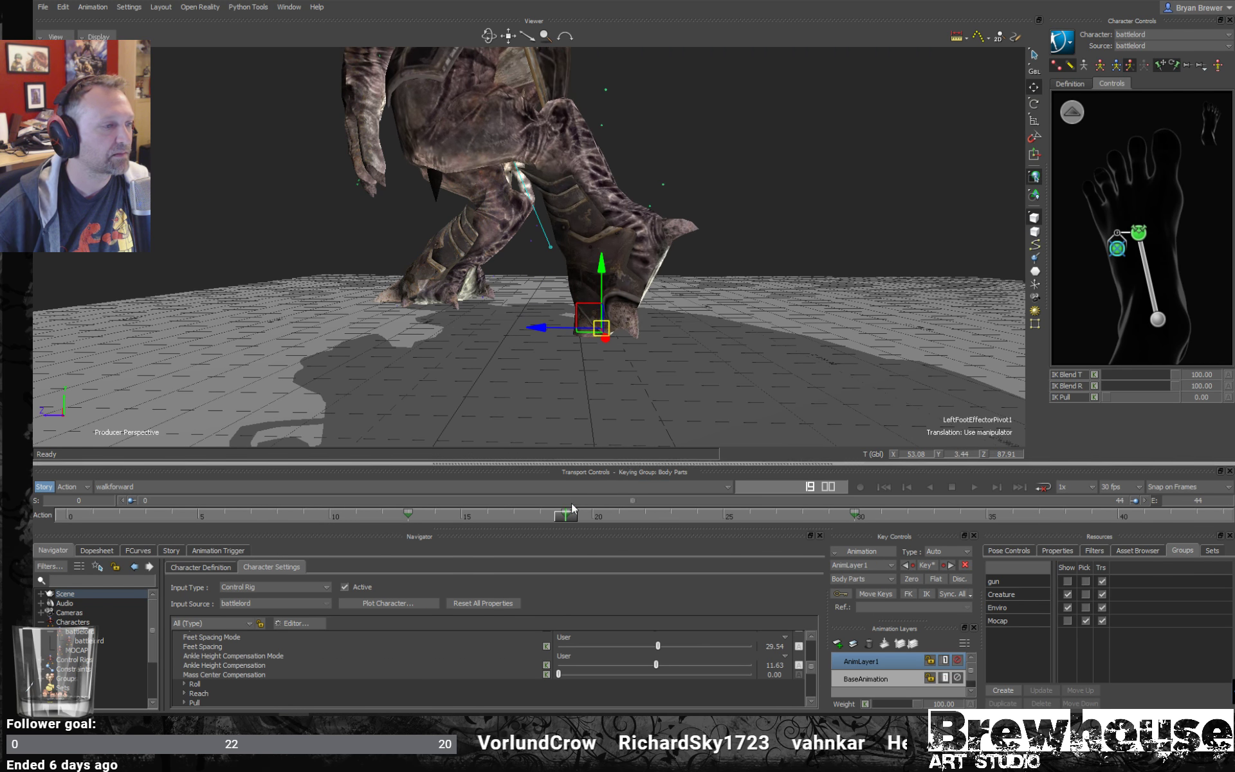
drag(561, 517, 499, 515)
- Turn on the X-Ray display to show the rig and disable Feet Floor Contact in the character settings
key(ctrl+a)
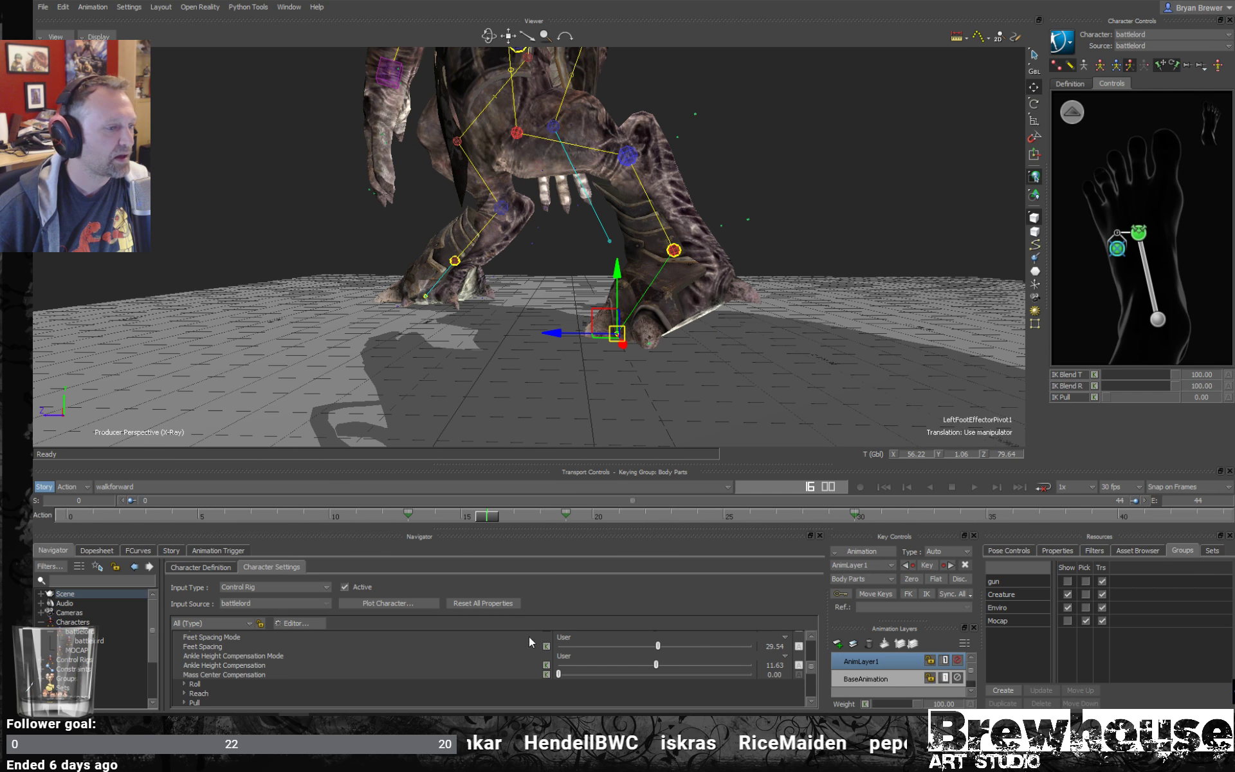
drag(812, 640, 811, 693)
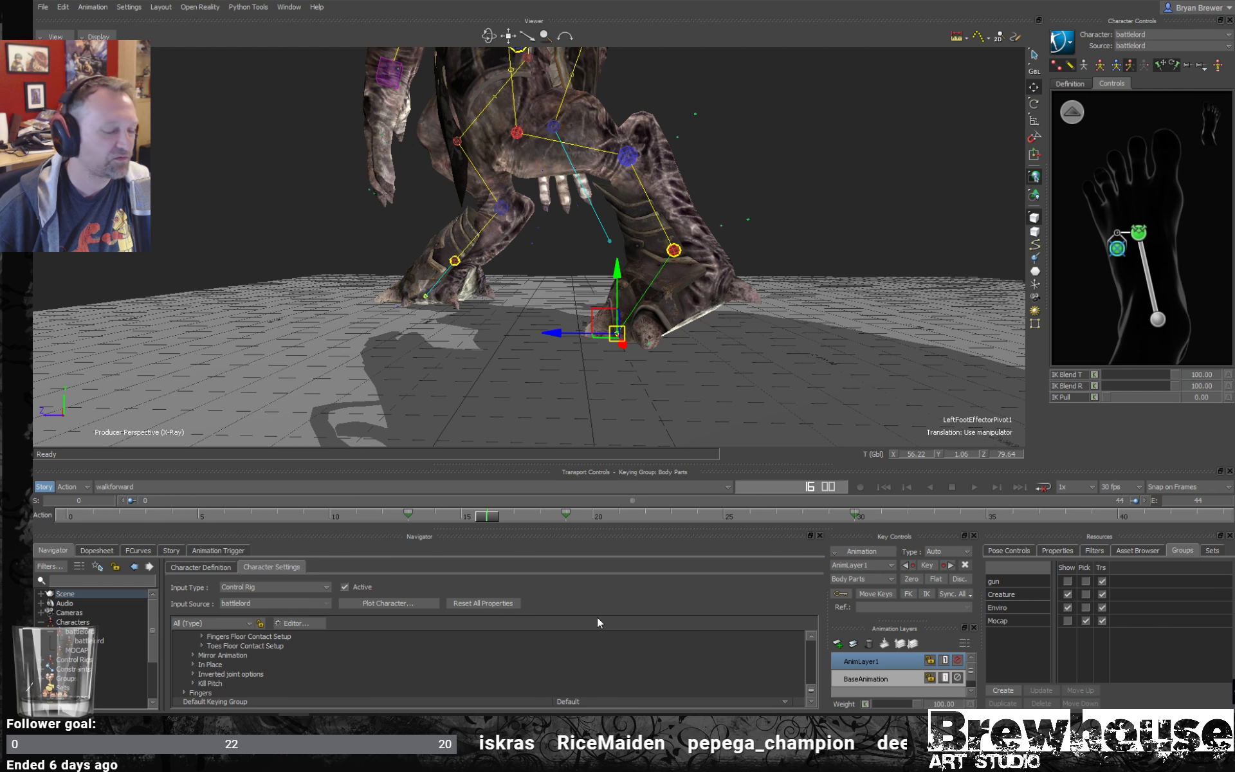
scroll(814, 686, up, 1)
scroll(814, 685, down, 1)
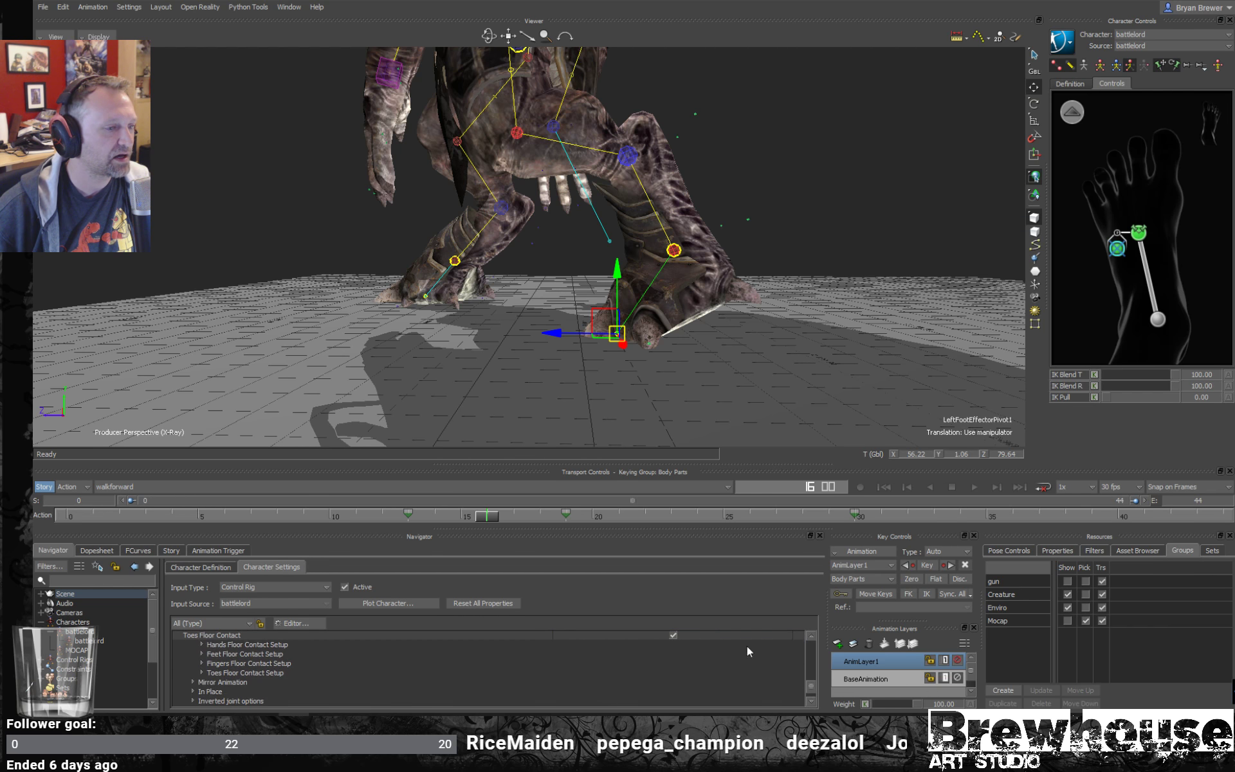
scroll(812, 680, up, 2)
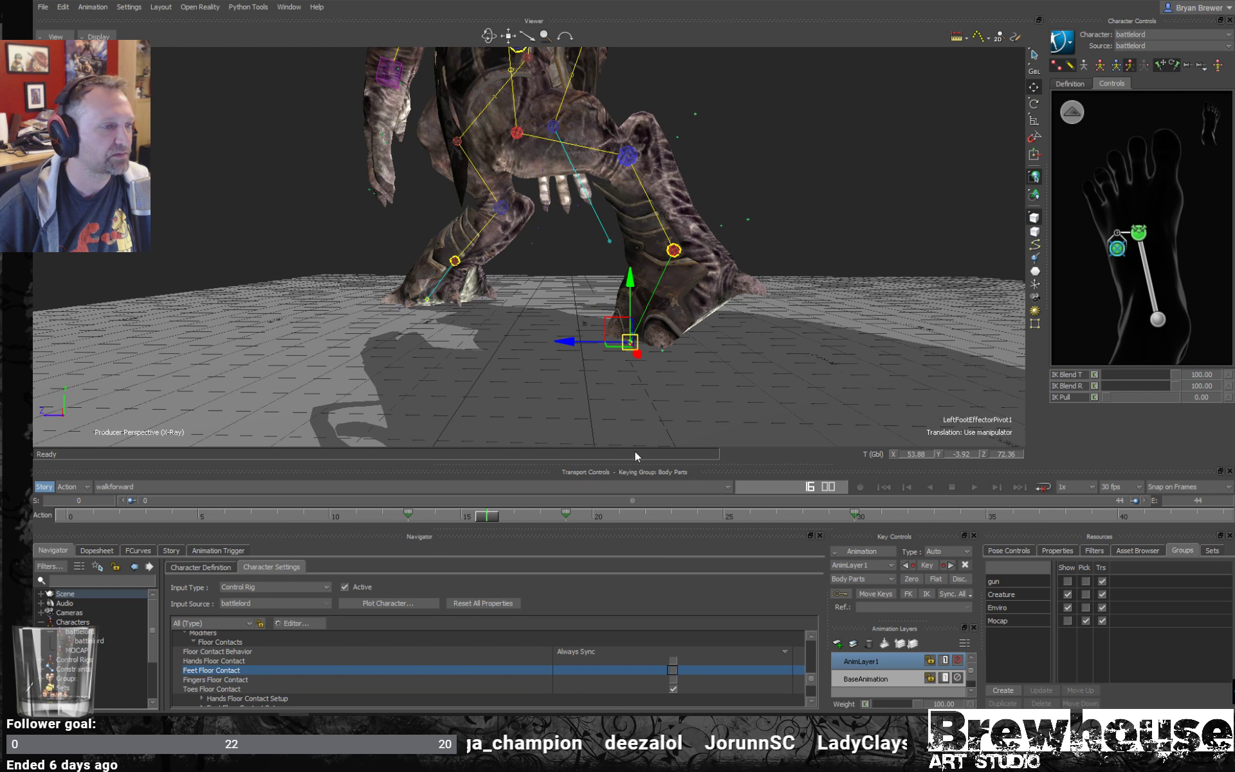
- Try retiming the layer's frame 19 key to frame 17 and moving the left foot pivot along Z, and undo it
mouse_move(488, 516)
mouse_down()
mouse_move(442, 517)
mouse_move(515, 516)
mouse_move(431, 487)
mouse_move(524, 520)
mouse_move(422, 516)
mouse_move(556, 516)
mouse_move(431, 516)
mouse_move(507, 518)
mouse_up()
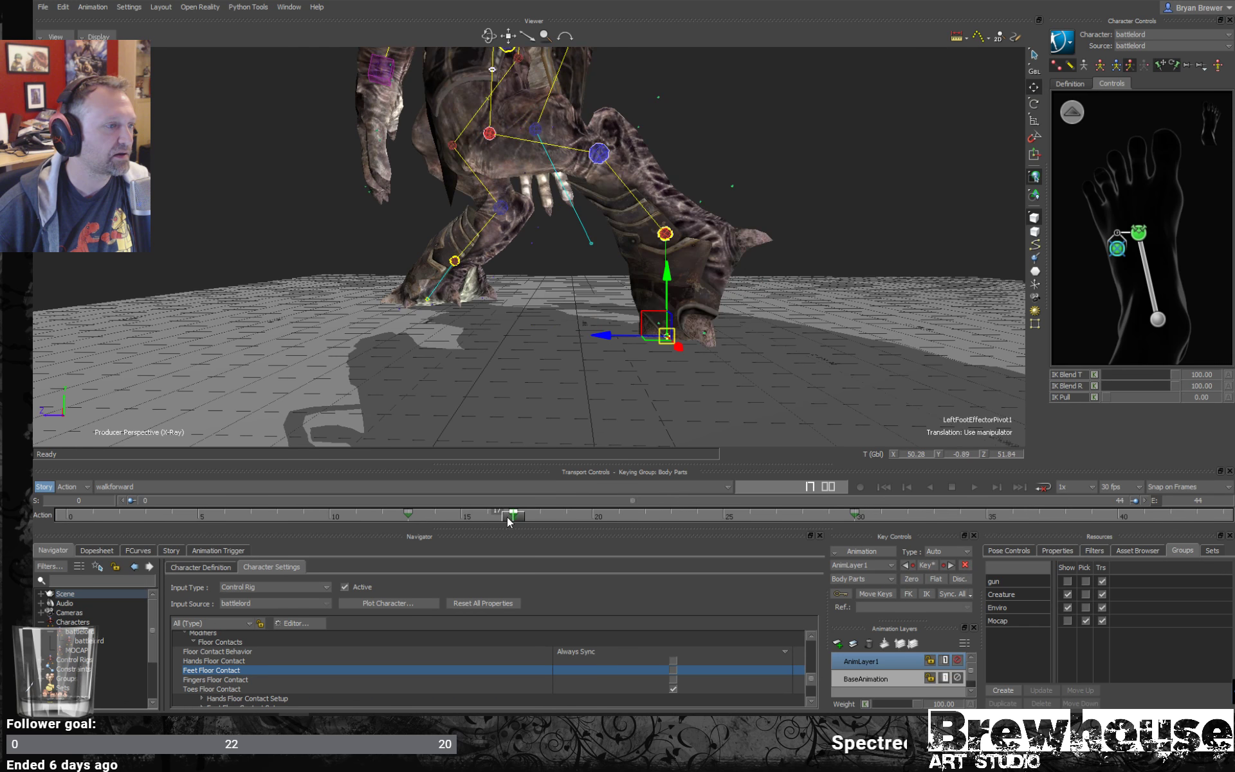
drag(591, 334, 527, 334)
drag(511, 516, 579, 517)
key(ctrl+z)
mouse_move(486, 517)
mouse_down()
mouse_move(365, 513)
mouse_move(646, 509)
mouse_move(415, 513)
mouse_move(525, 516)
mouse_move(486, 516)
mouse_up()
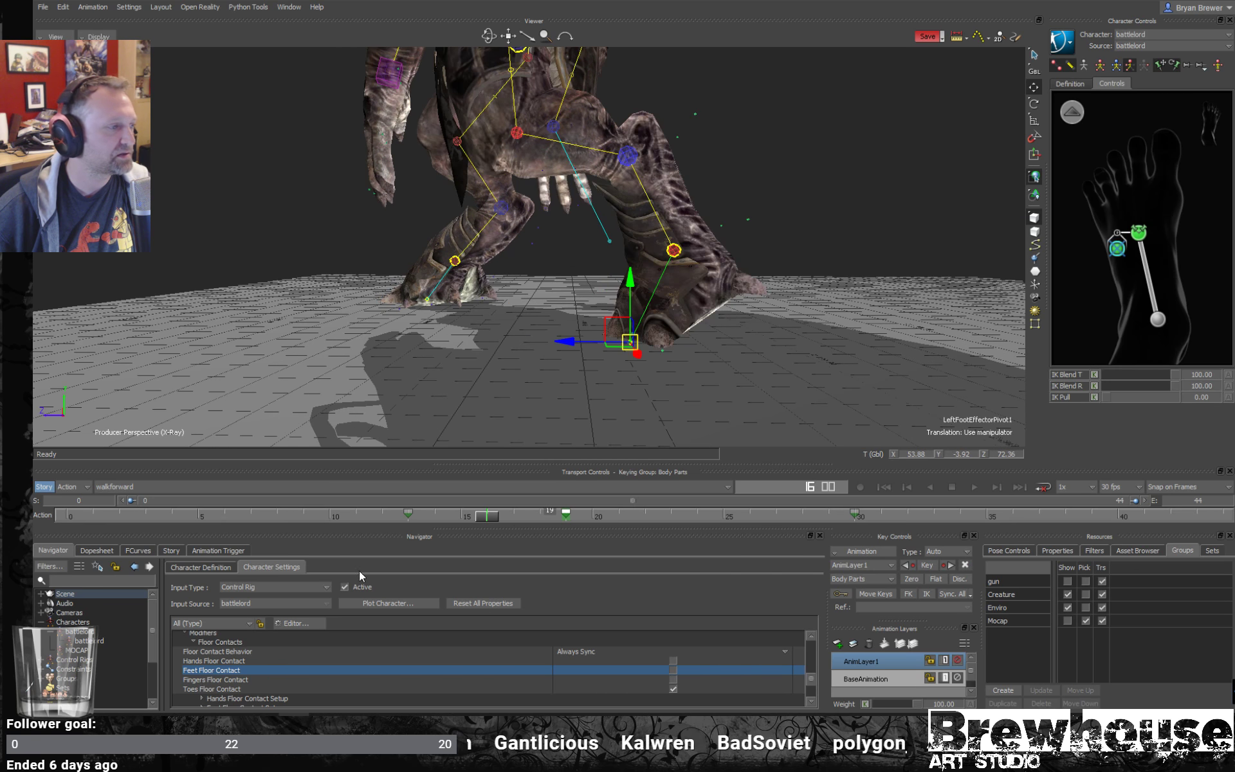
- Make BaseAnimation the active layer and frame the left foot pivot's Translation Z curve in the FCurves editor
click(888, 680)
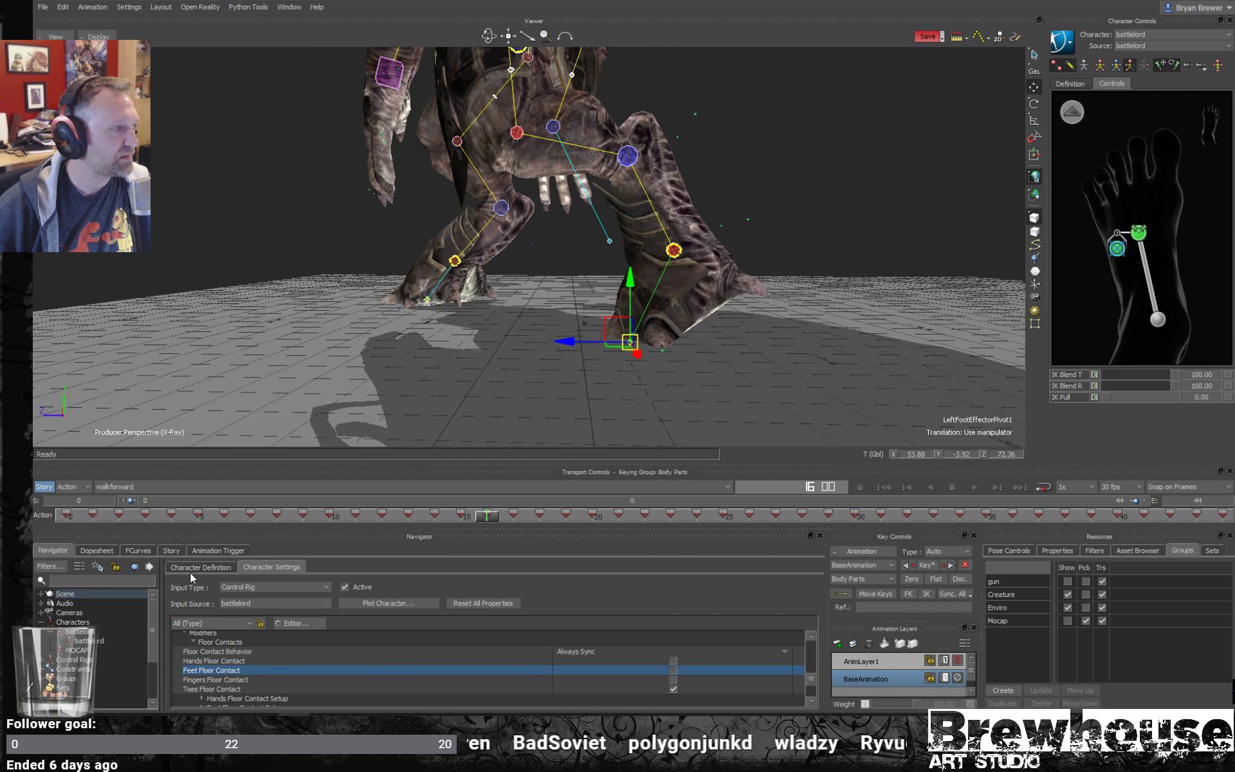
click(139, 550)
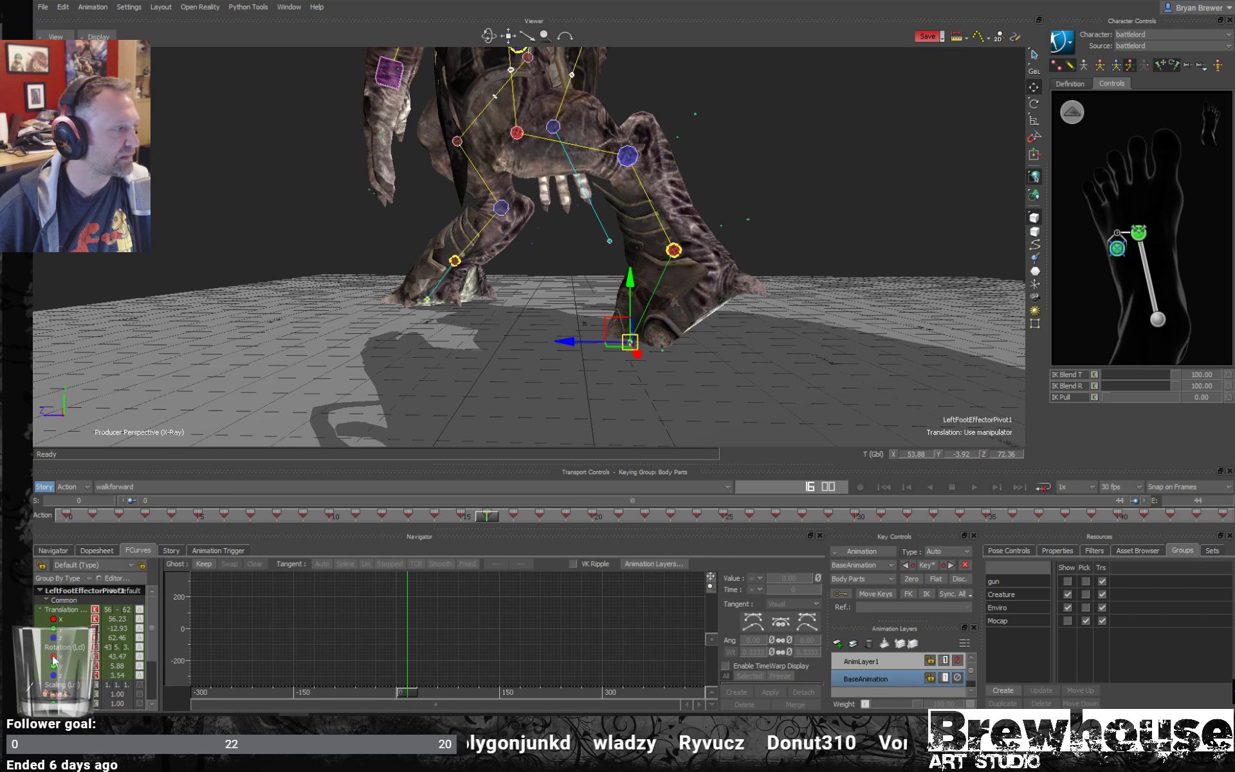
click(89, 609)
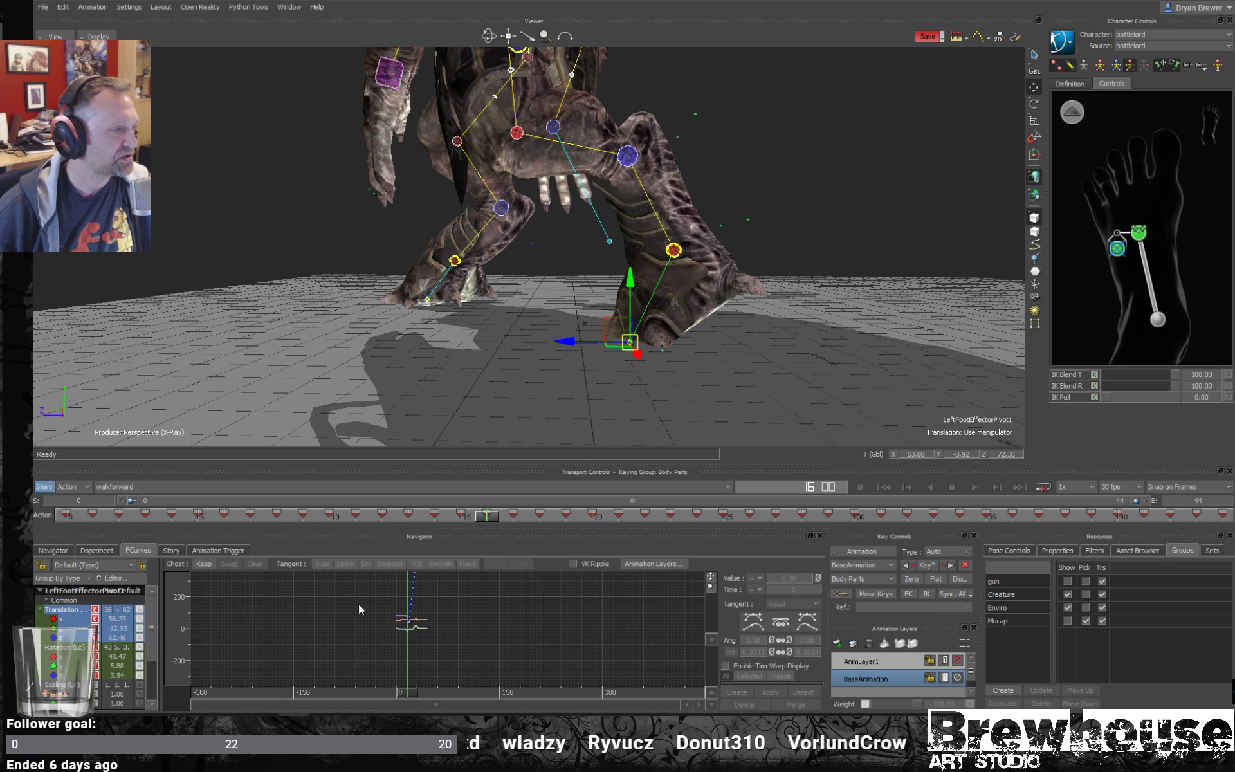
key(a)
ctrl+drag(491, 599, 464, 553)
click(65, 637)
key(a)
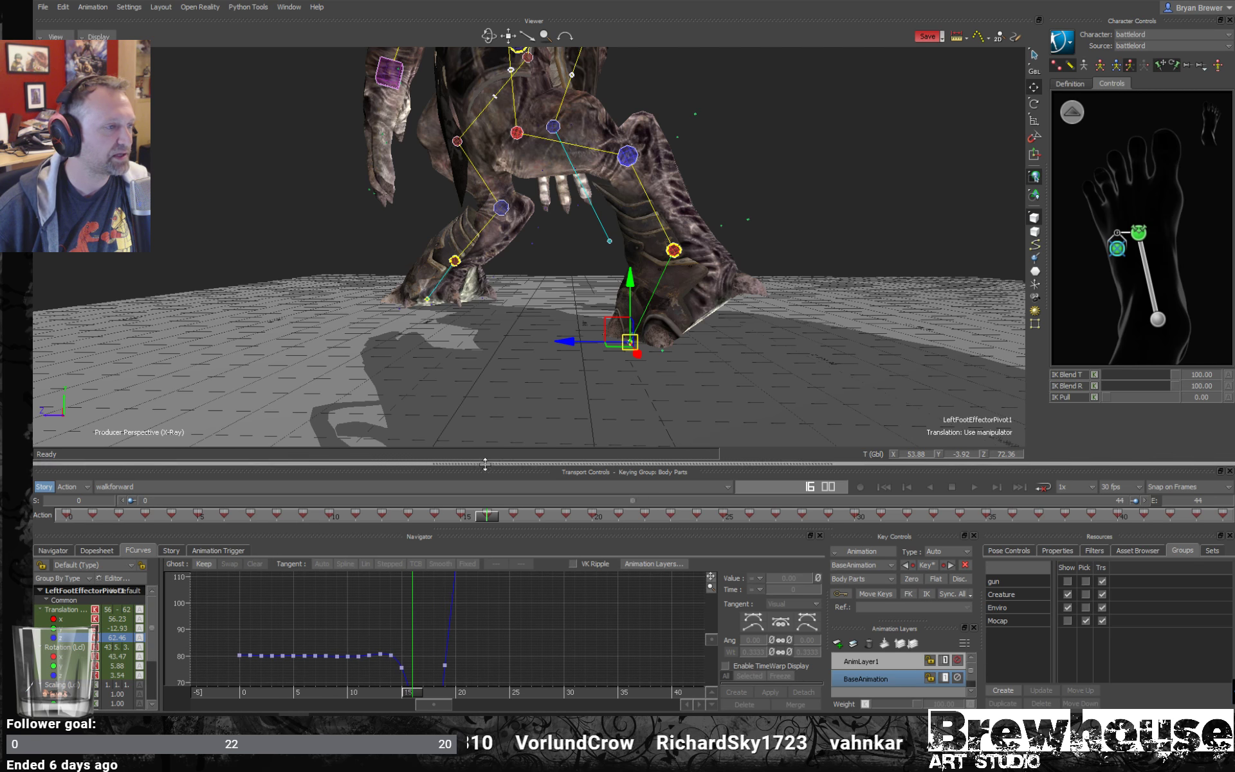
- Enlarge the curve editor and flatten the Translation Z dip at frames 15 to 19 to the level of the preceding keys
drag(488, 451, 489, 397)
right_click(524, 573)
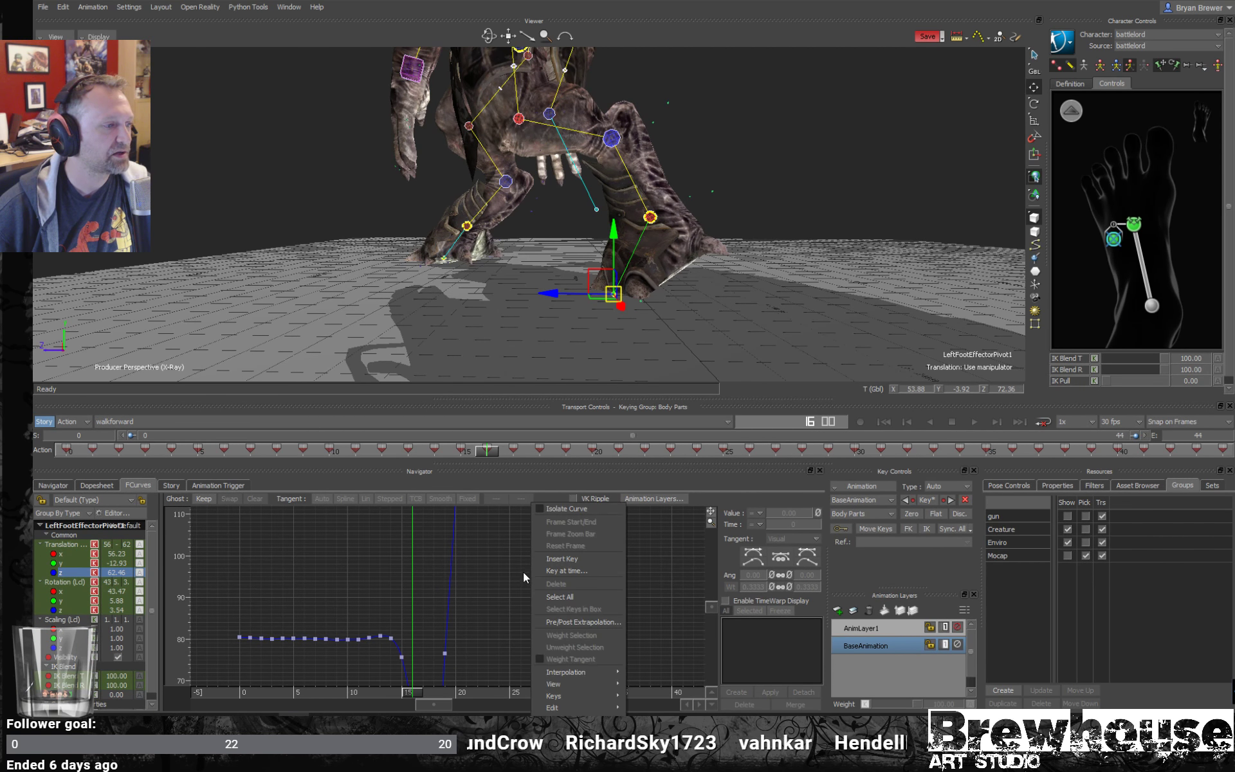
click(506, 574)
mouse_move(506, 573)
ctrl+mouse_down()
mouse_move(523, 592)
mouse_move(509, 570)
ctrl+mouse_up()
right_click(508, 575)
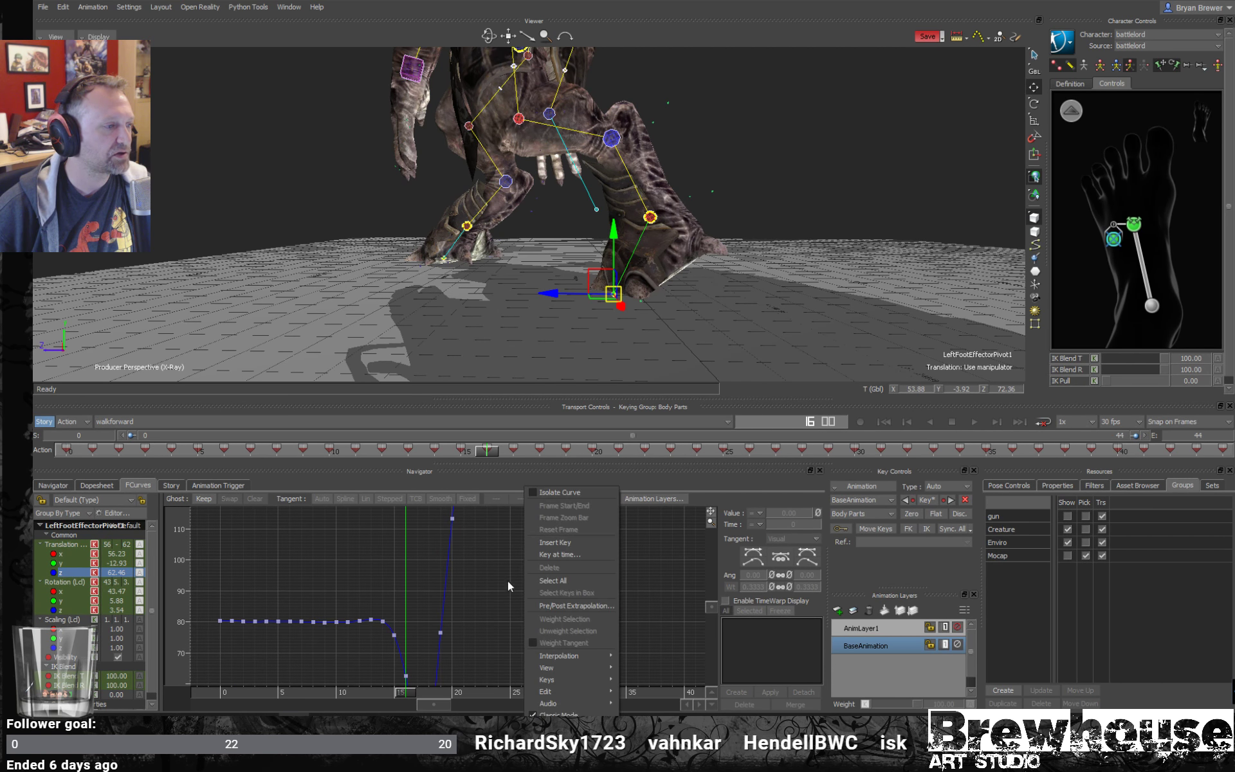
click(503, 582)
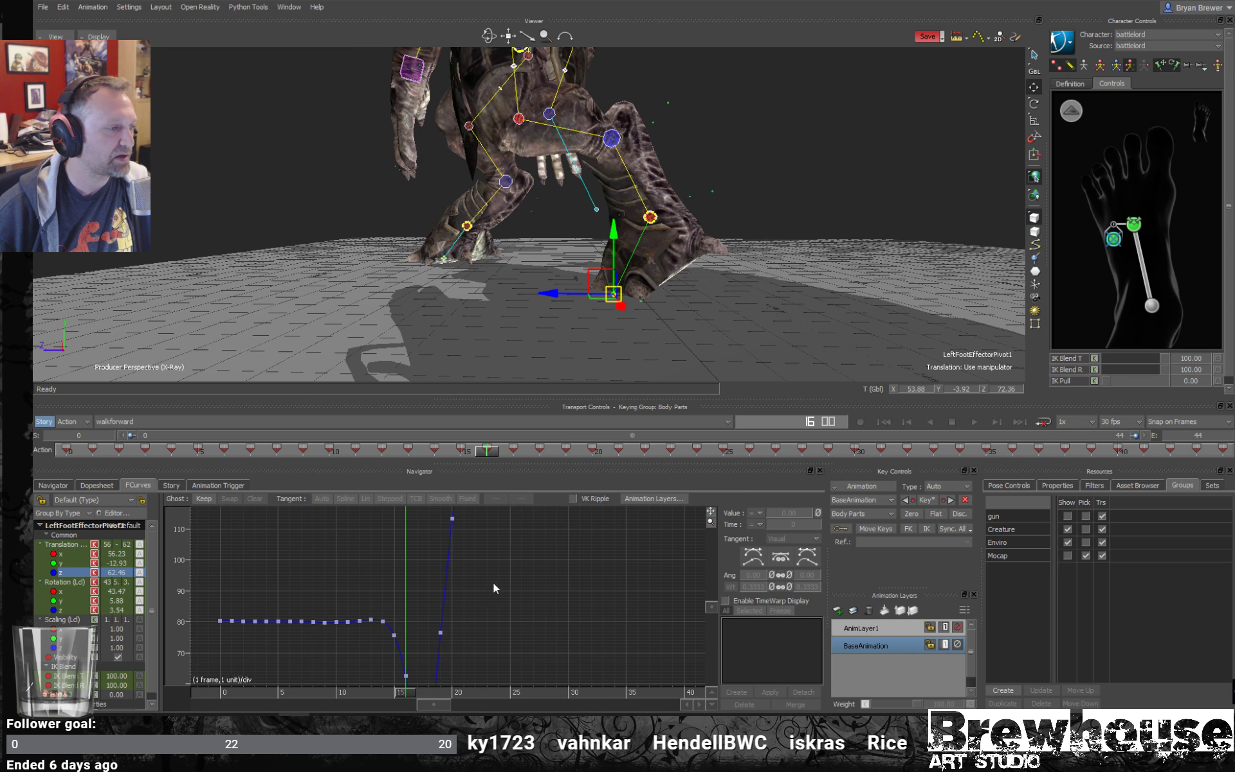
ctrl+drag(493, 582, 515, 559)
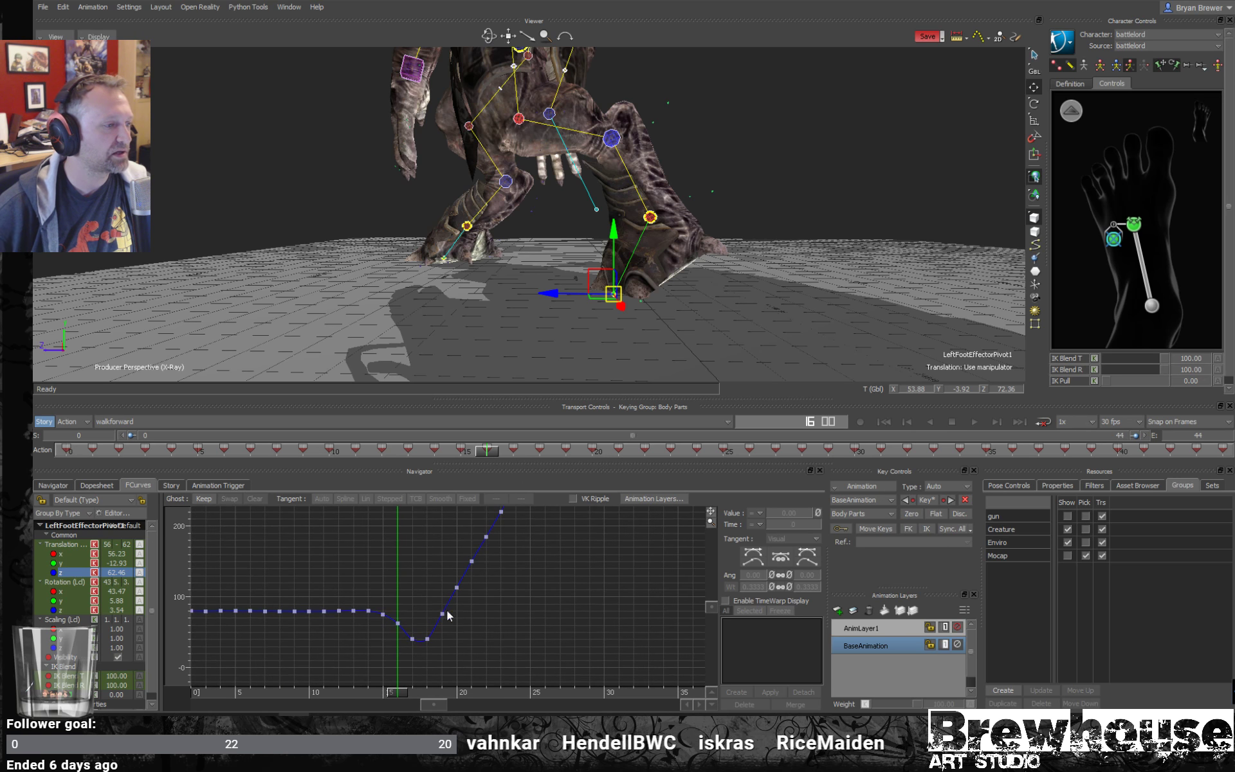
mouse_move(404, 697)
mouse_down()
mouse_move(353, 694)
mouse_move(409, 688)
mouse_up()
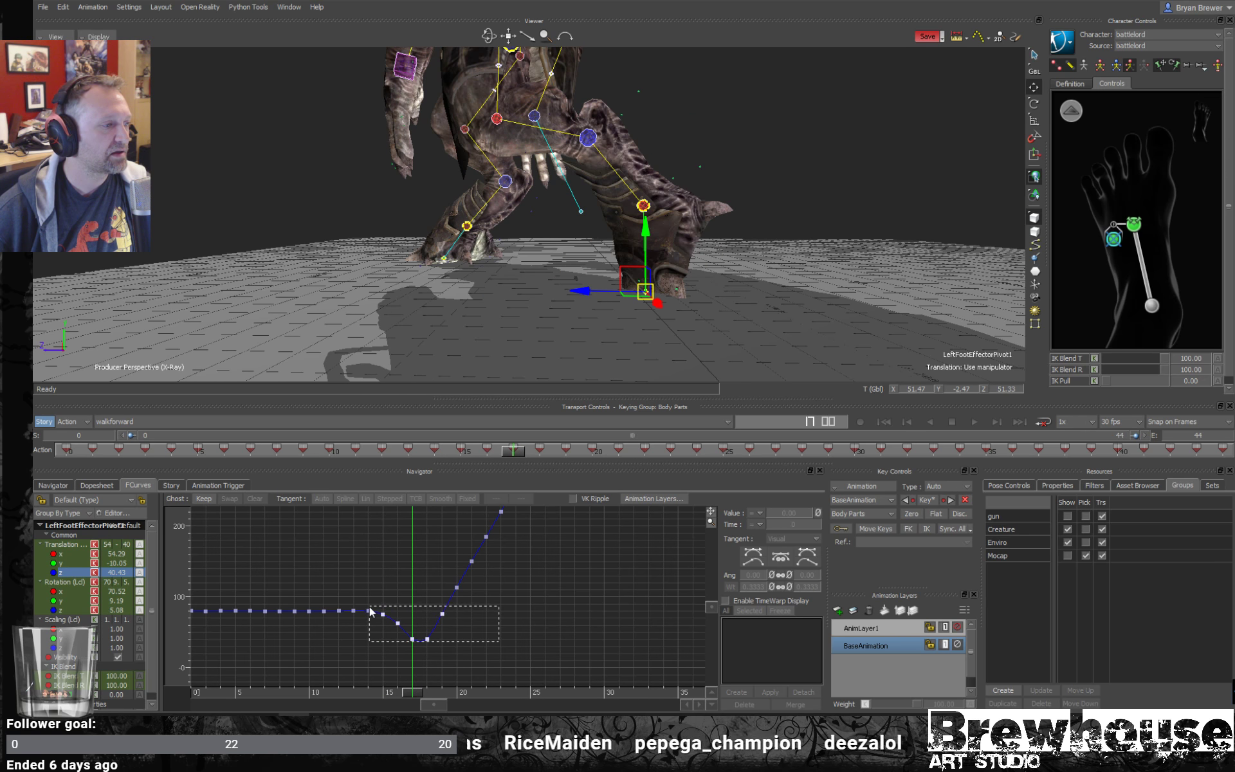
drag(363, 614, 406, 615)
mouse_move(417, 693)
mouse_down()
mouse_move(376, 691)
mouse_move(419, 691)
mouse_move(382, 677)
mouse_move(403, 676)
mouse_up()
click(464, 614)
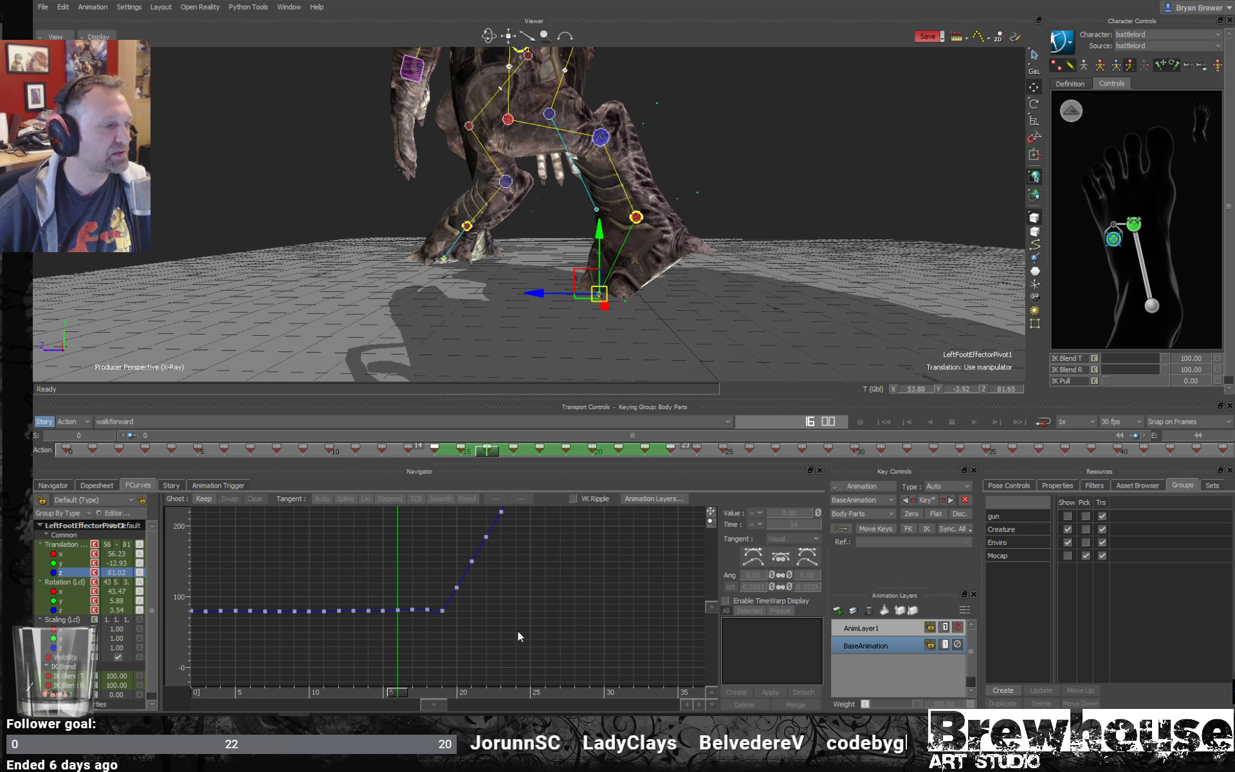
- Raise the Translation Z keys to 87.22 at frame 16, 95.30 at frame 17 and 109.45 at frame 18
drag(404, 601, 409, 605)
click(398, 610)
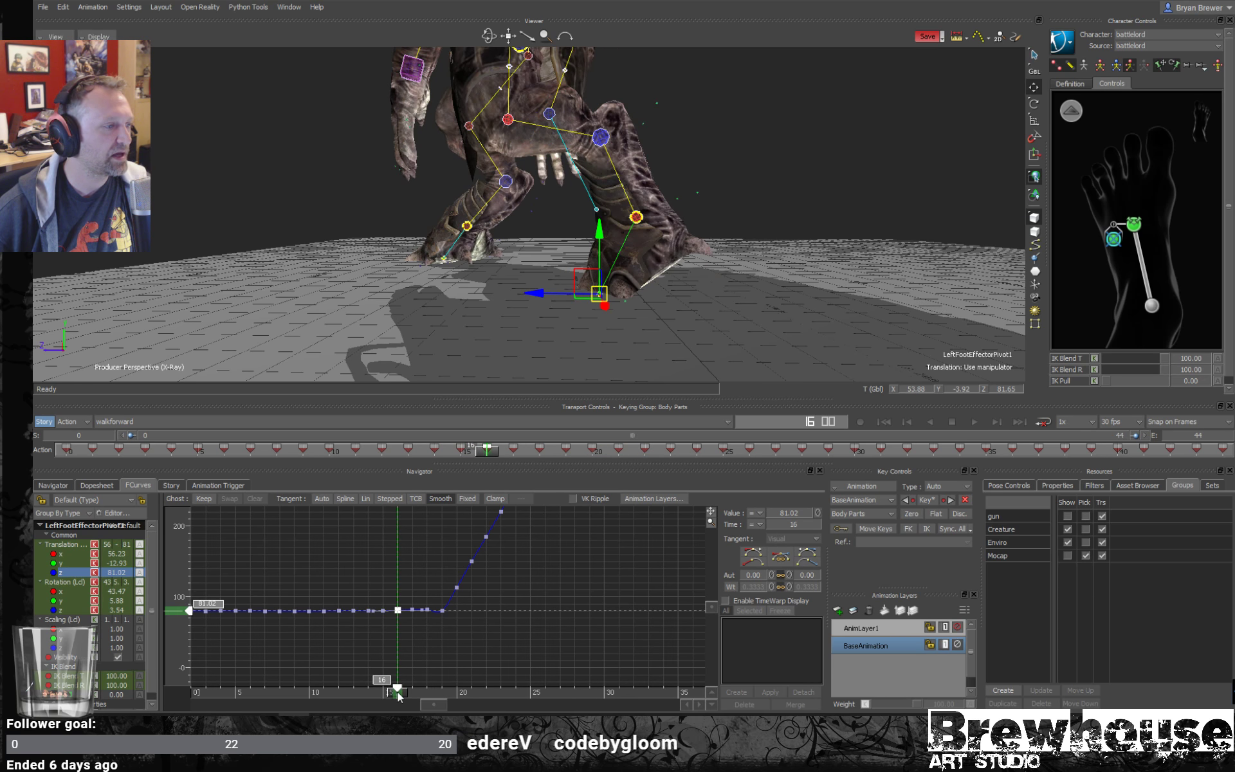
drag(188, 617, 189, 611)
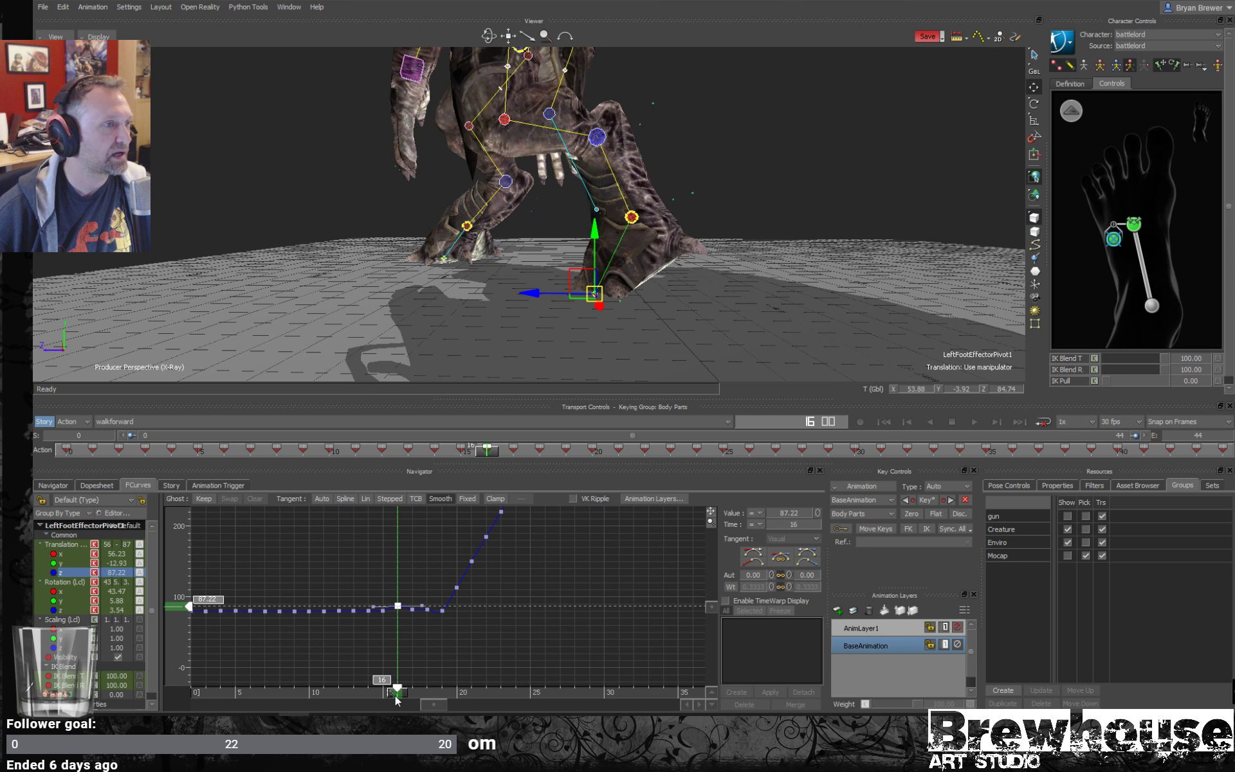
click(428, 663)
click(409, 696)
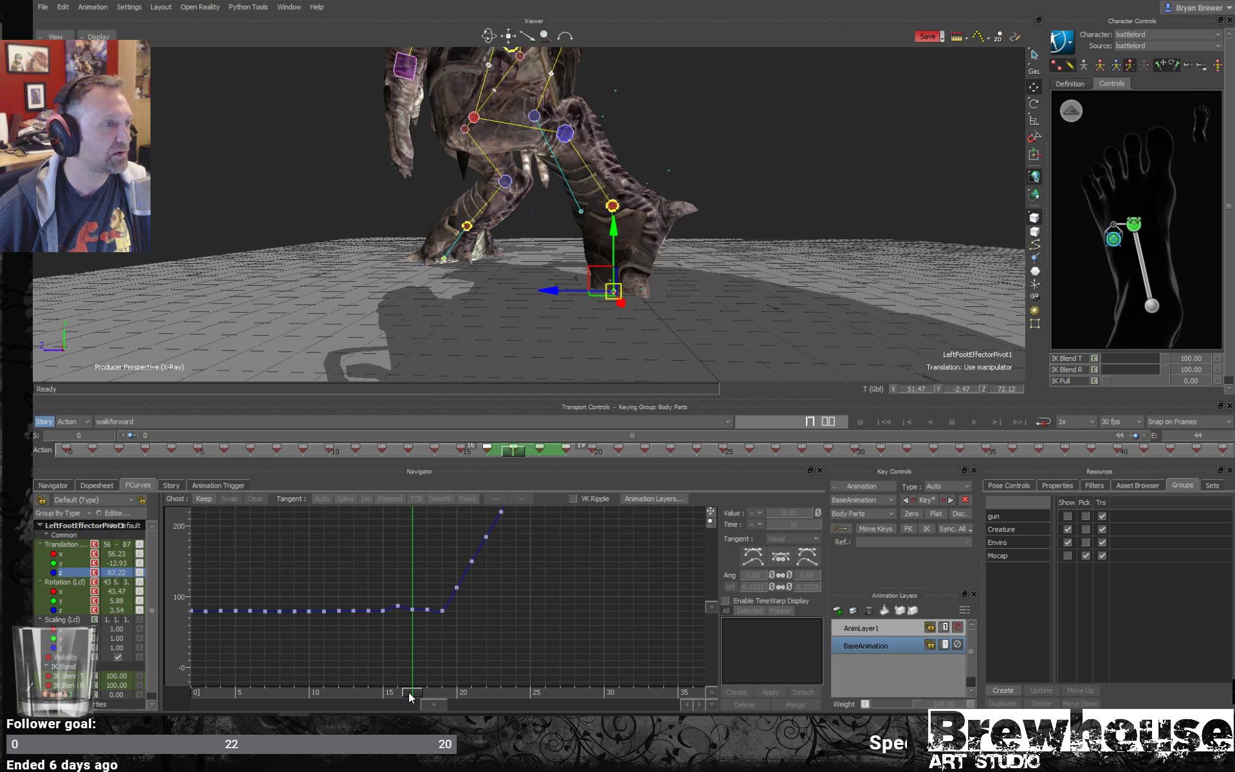
click(412, 617)
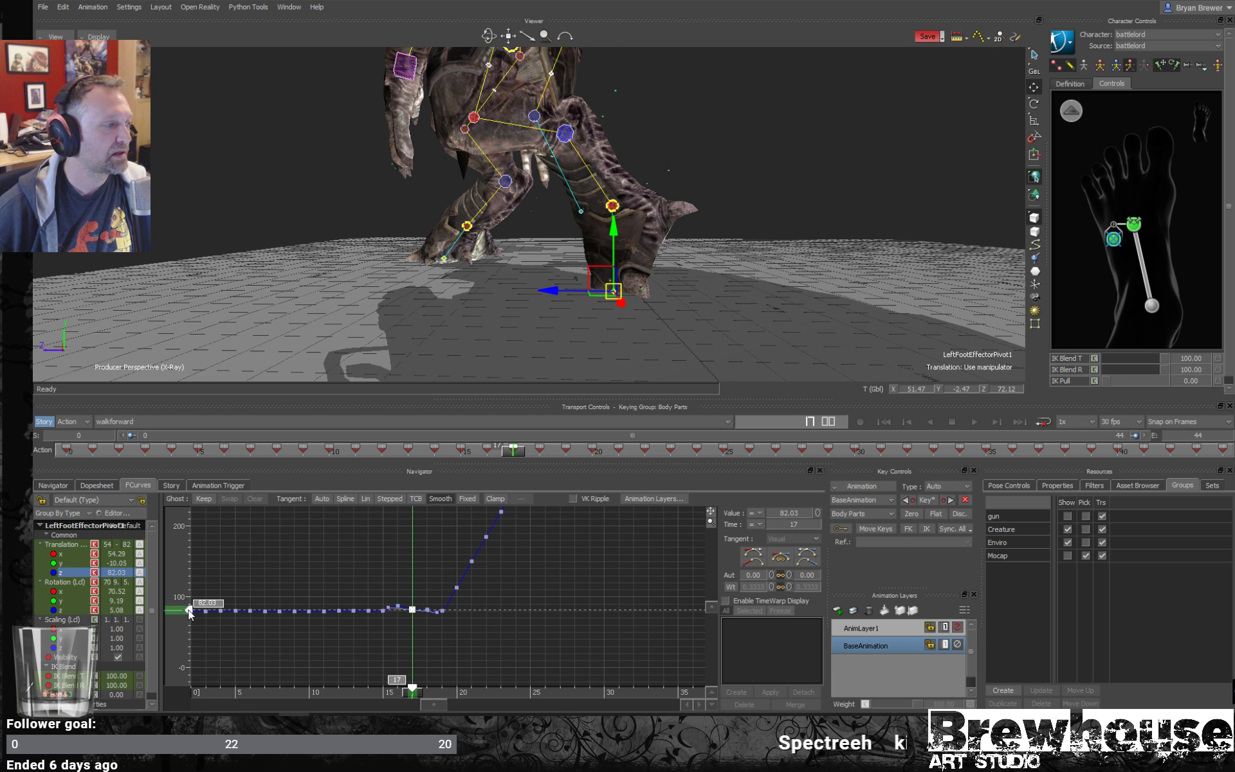
drag(190, 615, 197, 599)
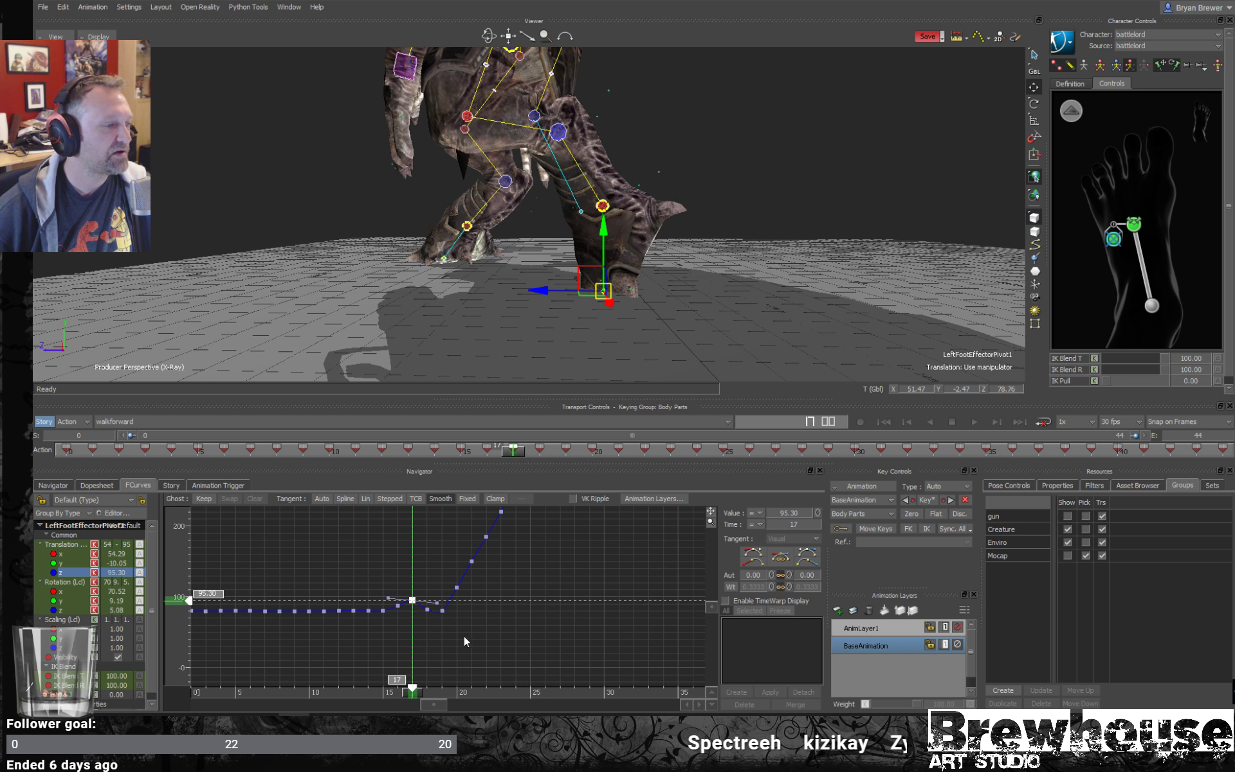
click(428, 609)
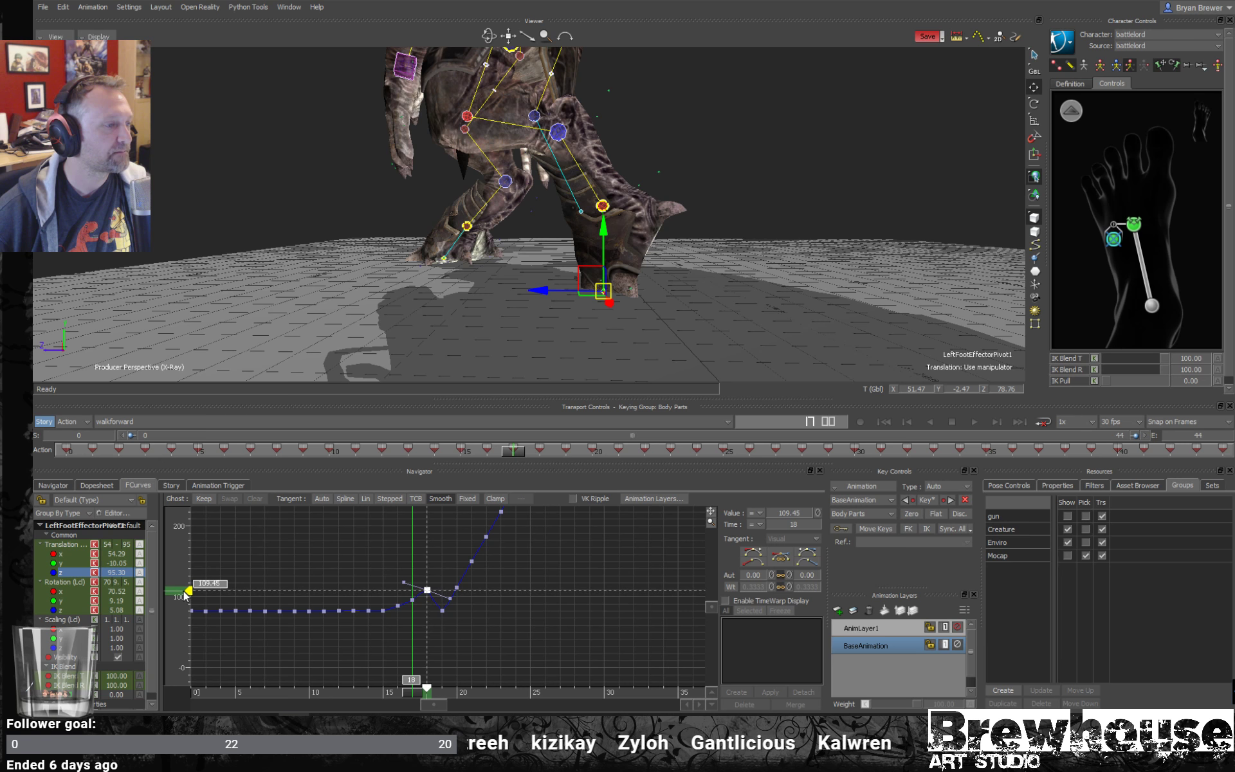
- Raise the Translation Z keys from frame 19 to 26 together, bringing the frame 19 key to 147.97
drag(418, 700, 450, 698)
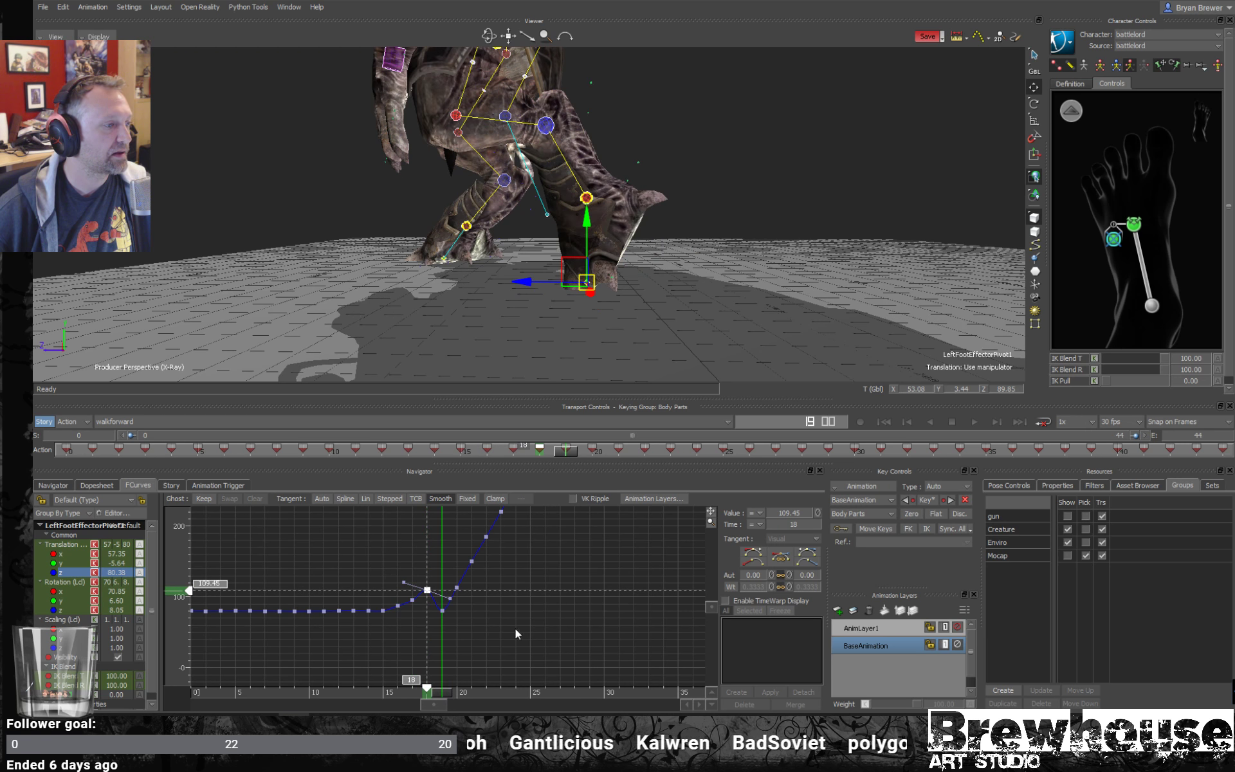
ctrl+drag(541, 557, 579, 481)
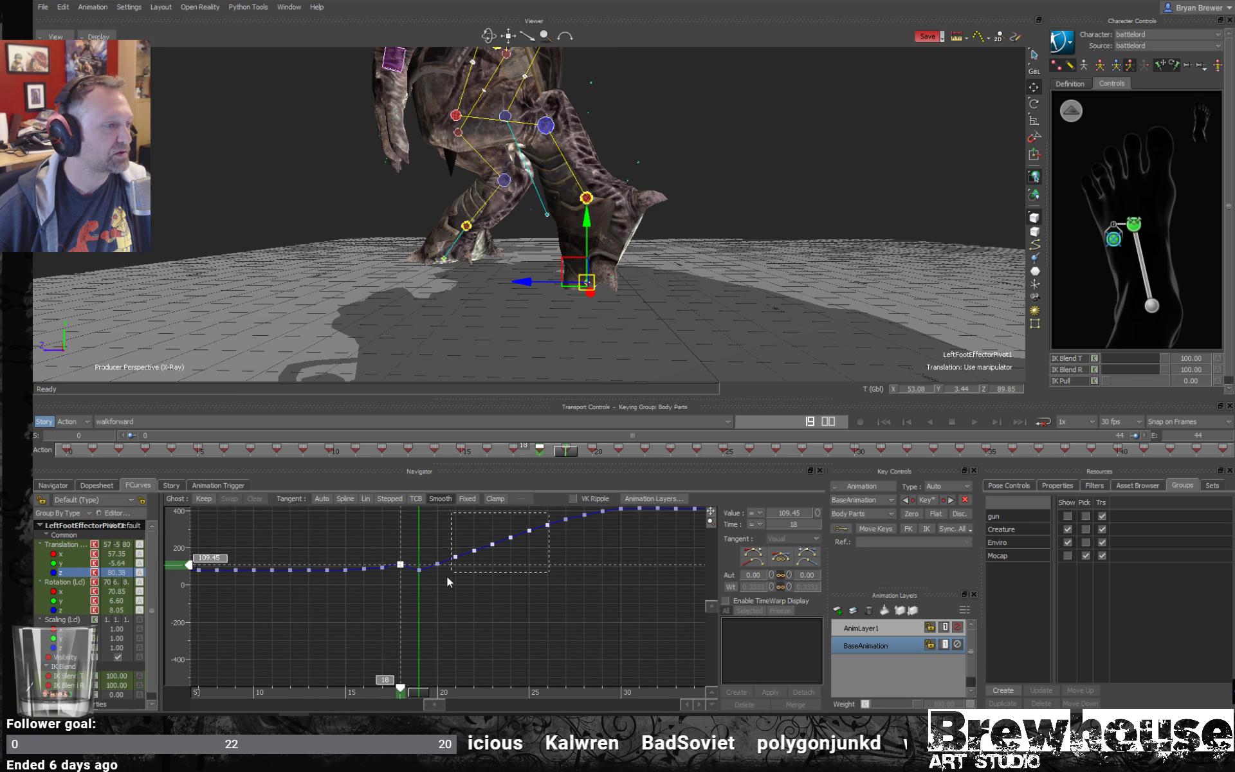
drag(407, 593, 409, 591)
drag(484, 571, 486, 561)
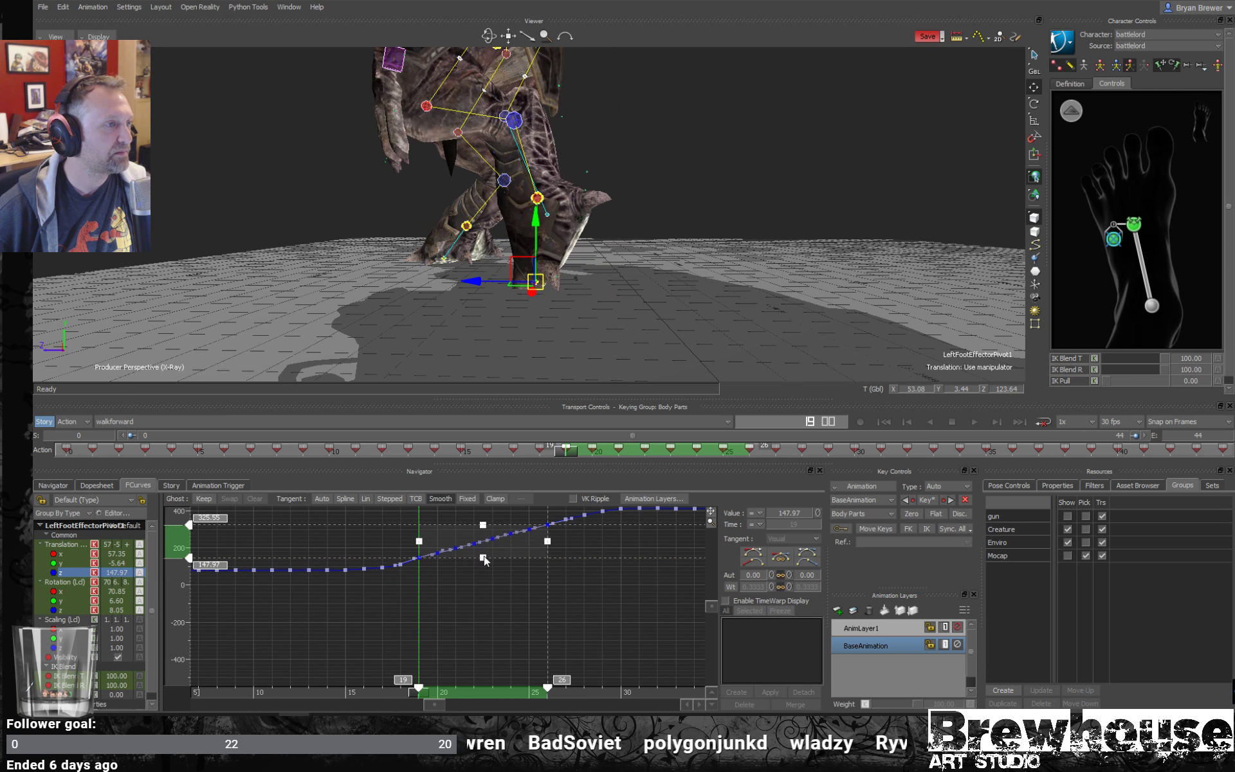
click(589, 638)
- Frame the left foot pivot's Translation Y curve and flatten its dip between frames 13 and 18
drag(418, 696, 455, 619)
click(64, 563)
key(a)
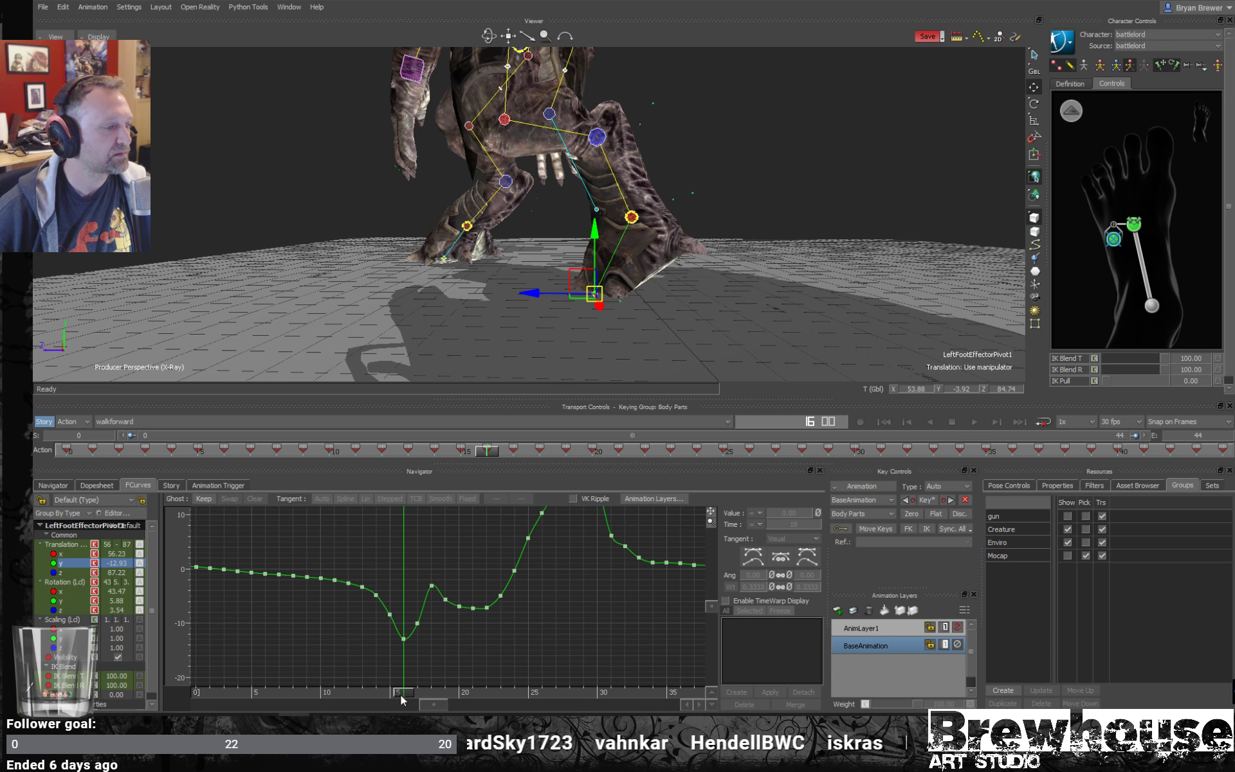
mouse_move(403, 699)
mouse_down()
mouse_move(354, 697)
mouse_move(407, 698)
mouse_up()
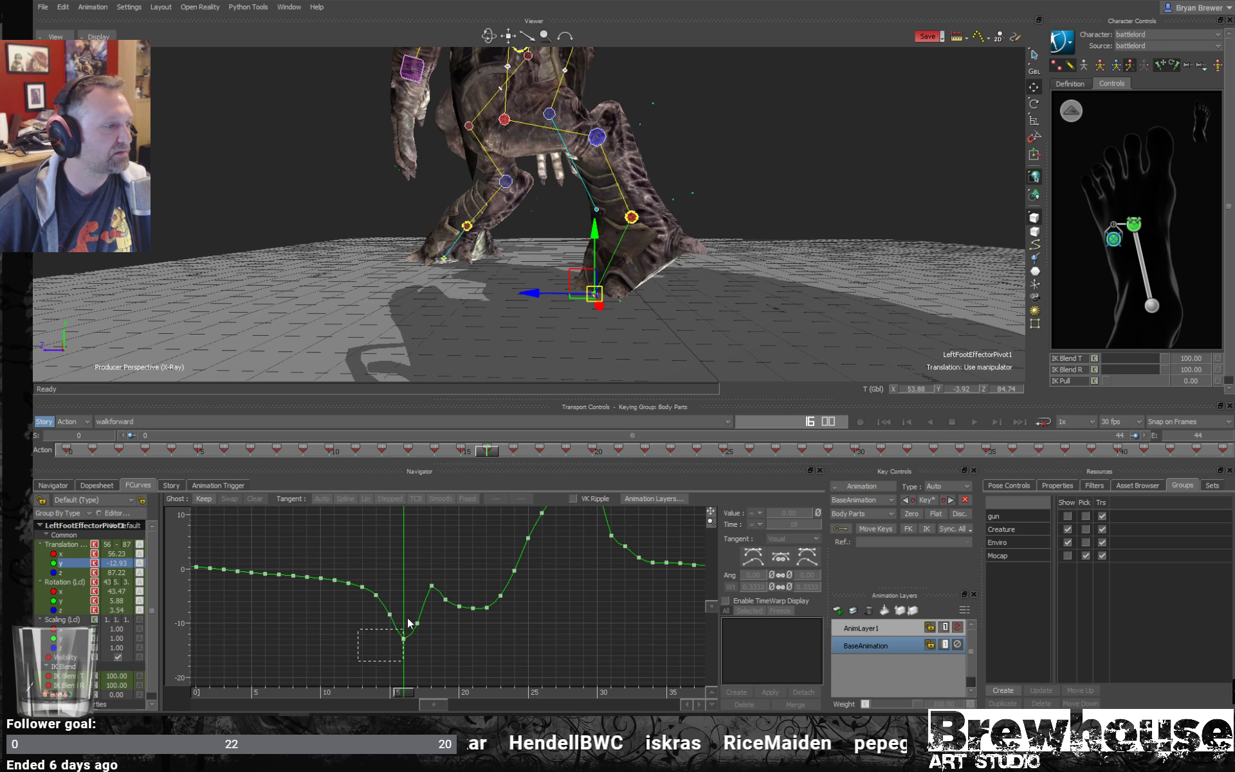
drag(430, 585, 434, 587)
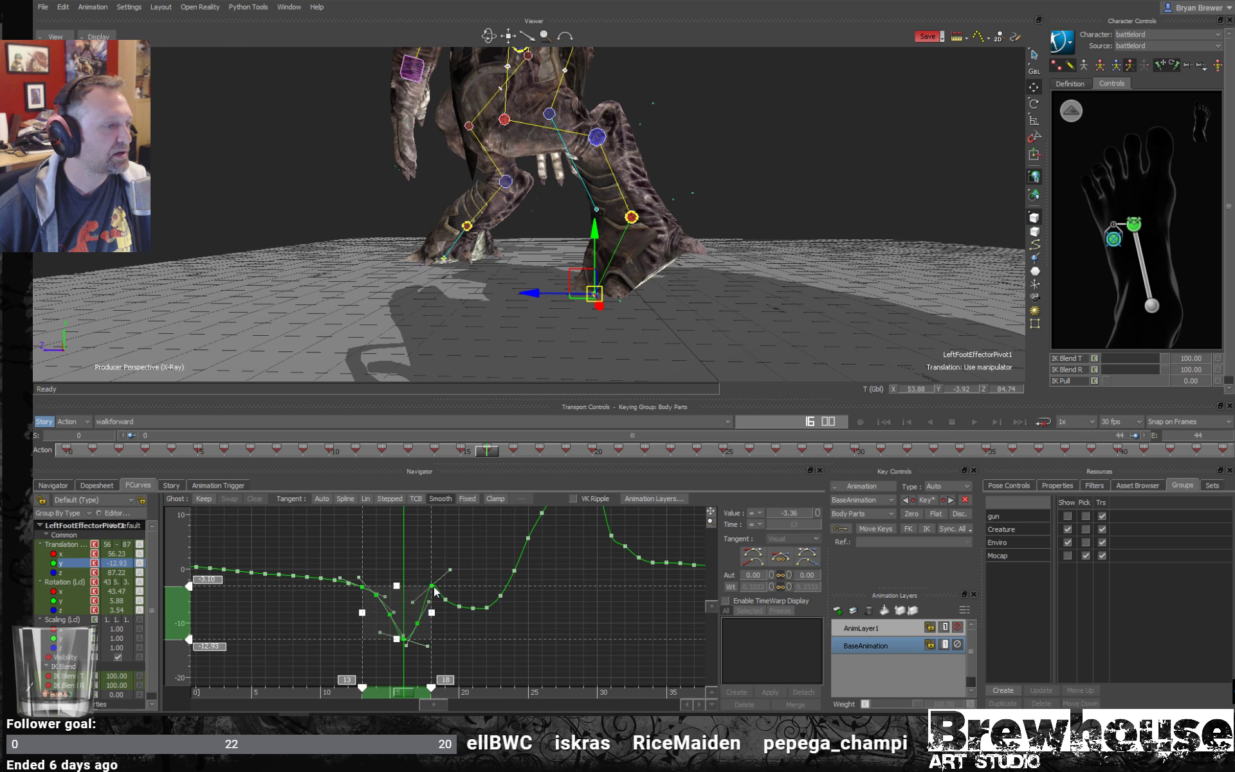
drag(397, 645, 406, 595)
click(426, 610)
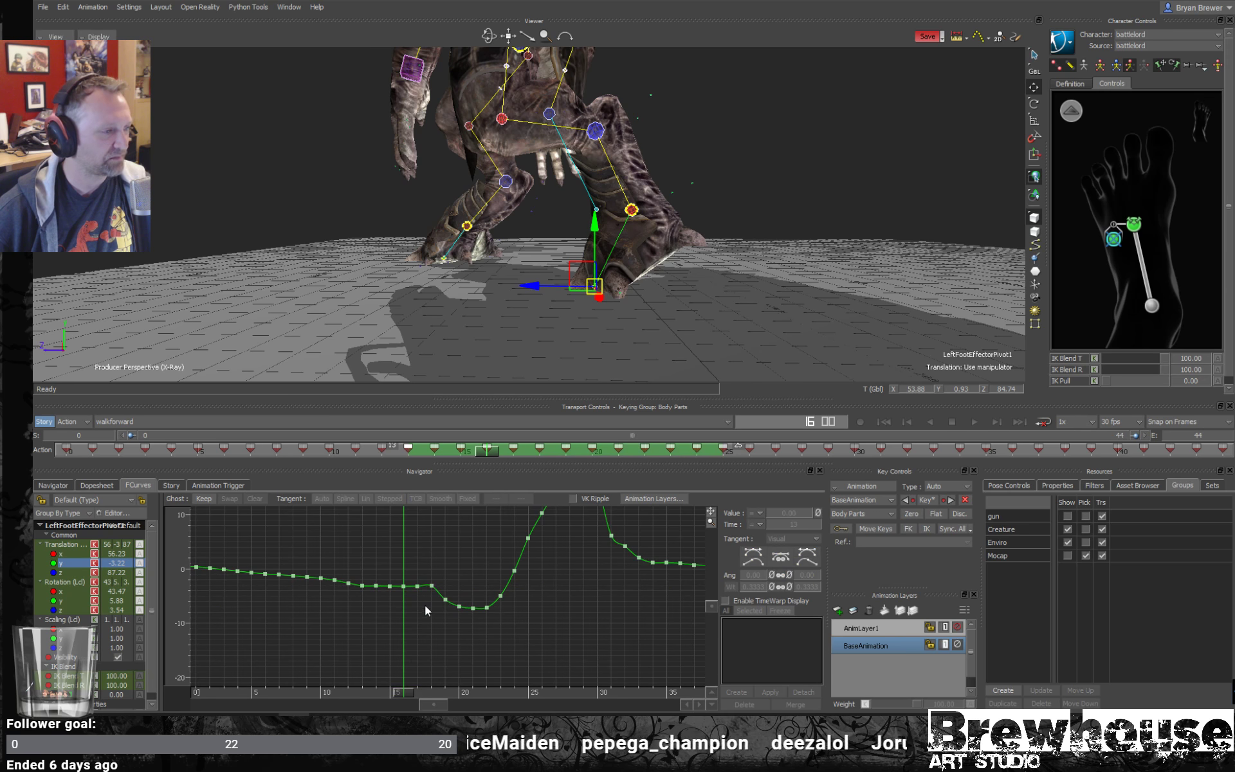
- Display the left foot pivot's trajectory in the viewer and review the foot from frame 15 to 18
mouse_move(405, 698)
mouse_down()
mouse_move(330, 686)
mouse_move(415, 679)
mouse_move(359, 695)
mouse_move(442, 700)
mouse_move(388, 689)
mouse_up()
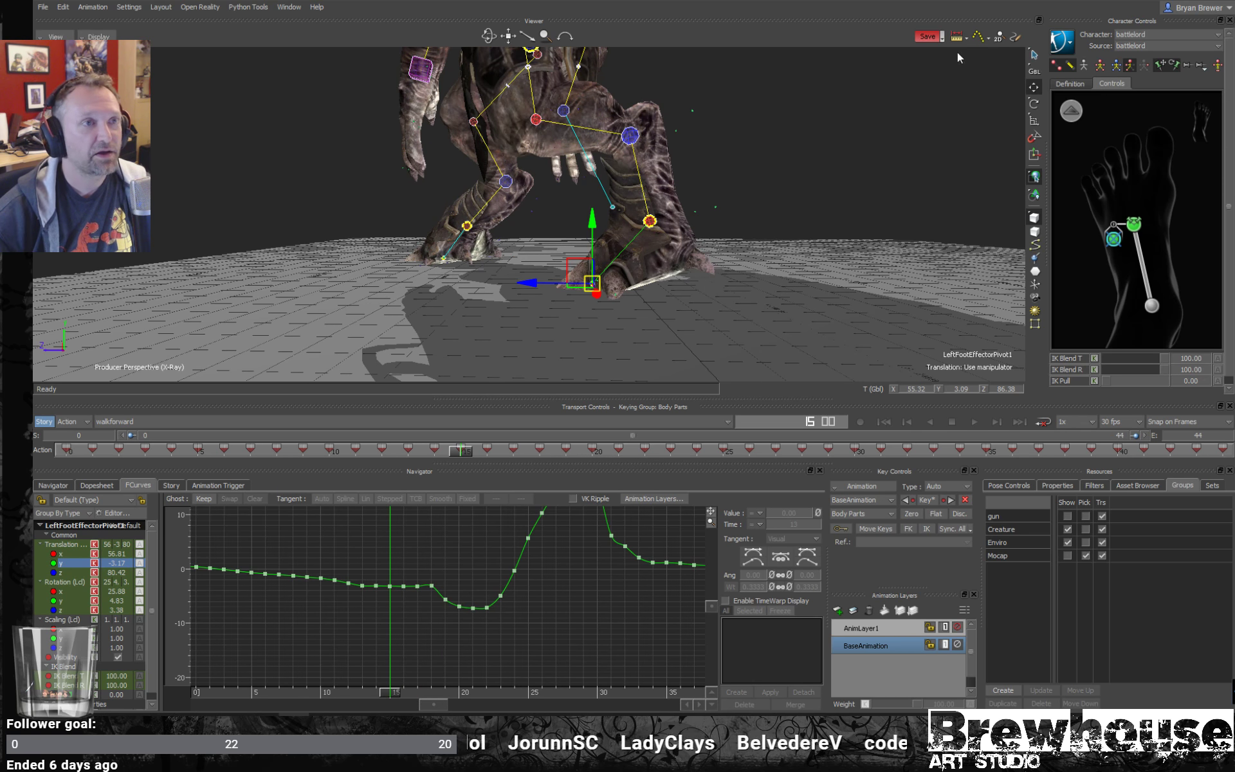
ctrl+drag(580, 366, 647, 309)
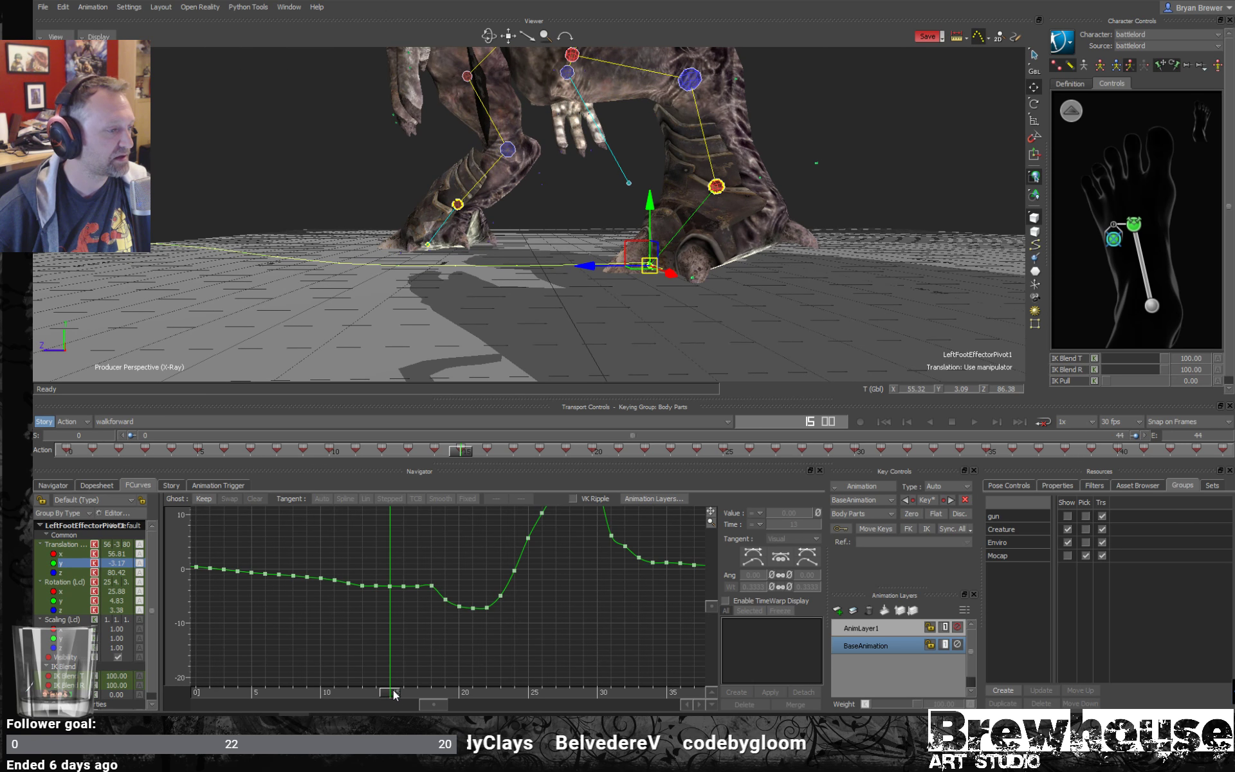
drag(393, 693, 433, 700)
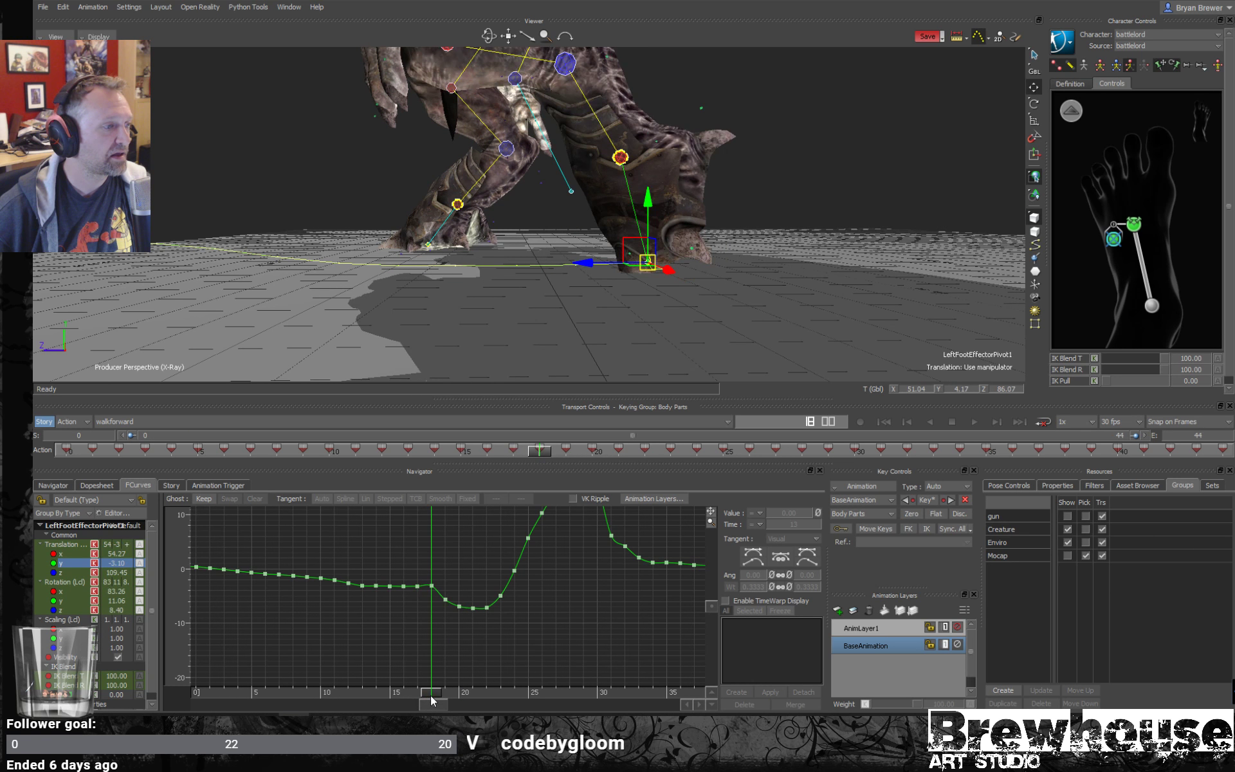
- Flatten the second Translation Y dip at frames 19 to 21, bringing the frame 20 key to -2.99
shift+drag(493, 597, 456, 610)
ctrl+drag(456, 610, 546, 542)
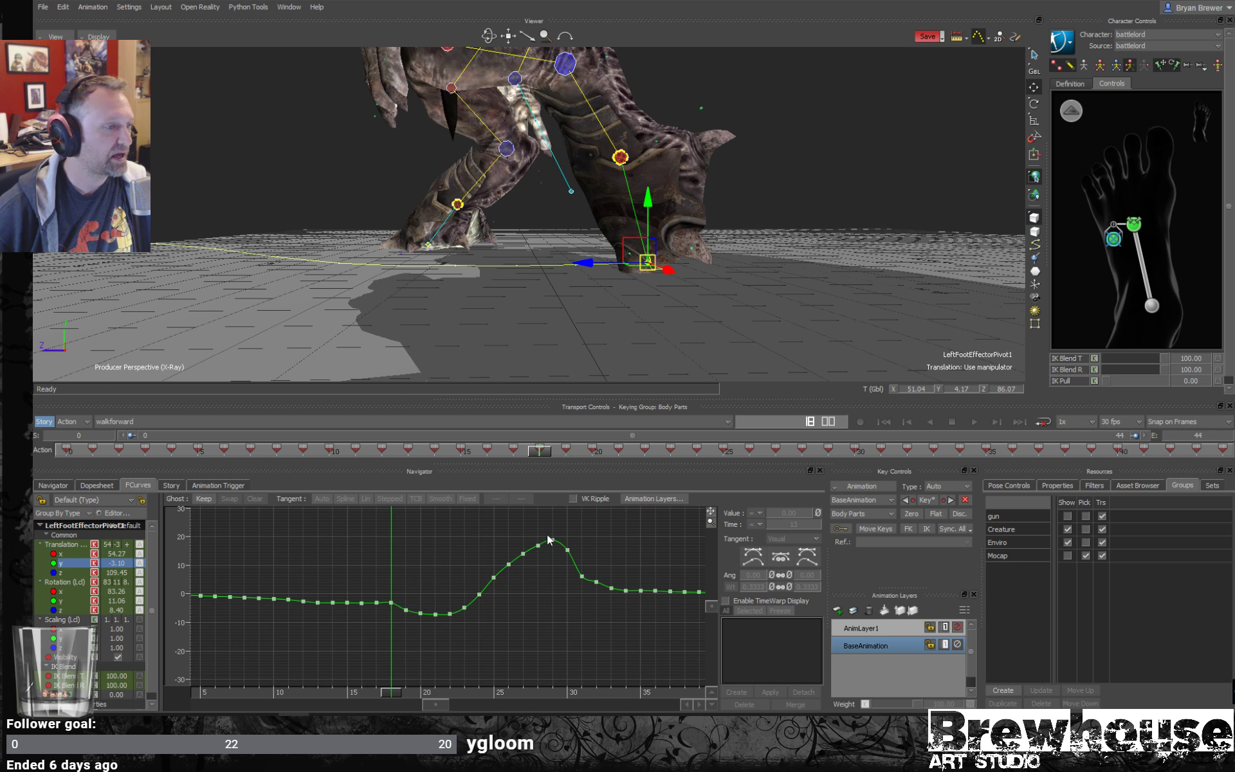
drag(402, 633, 473, 611)
click(522, 586)
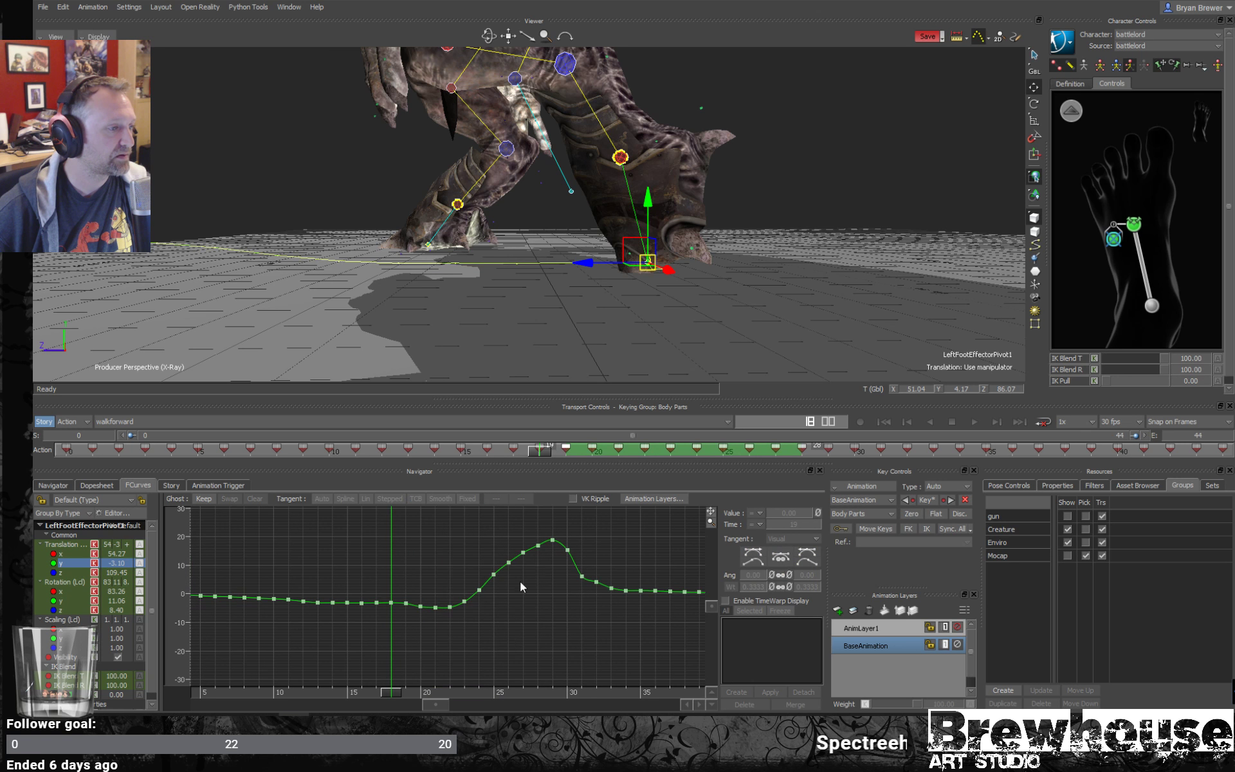
mouse_move(474, 600)
mouse_down()
mouse_move(416, 617)
mouse_move(485, 600)
mouse_up()
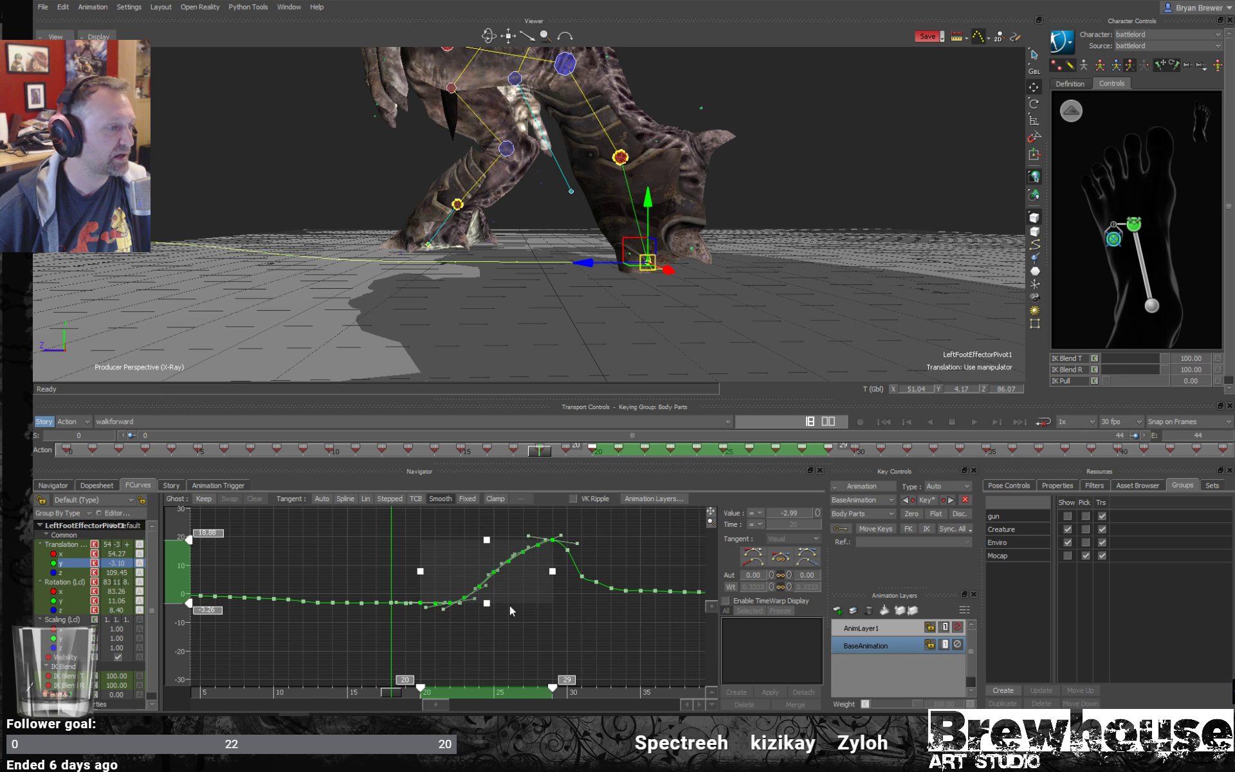
click(492, 597)
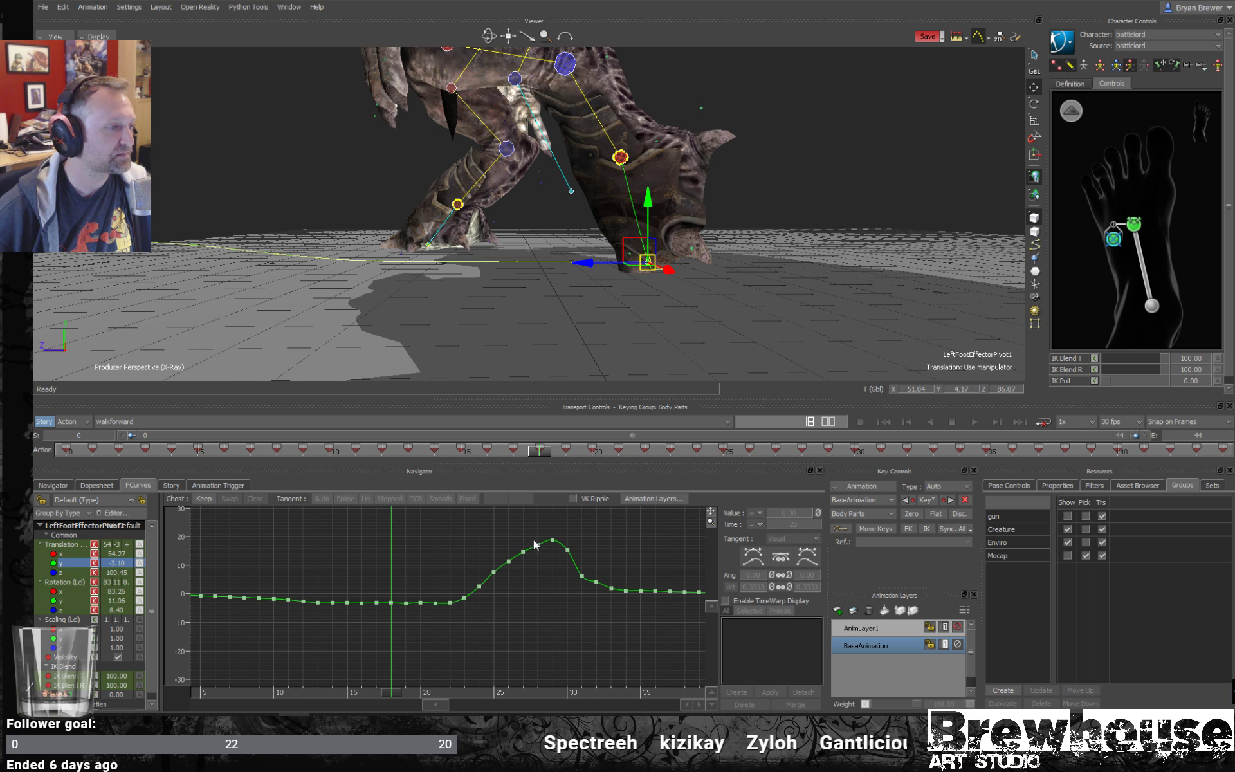
drag(439, 607, 440, 607)
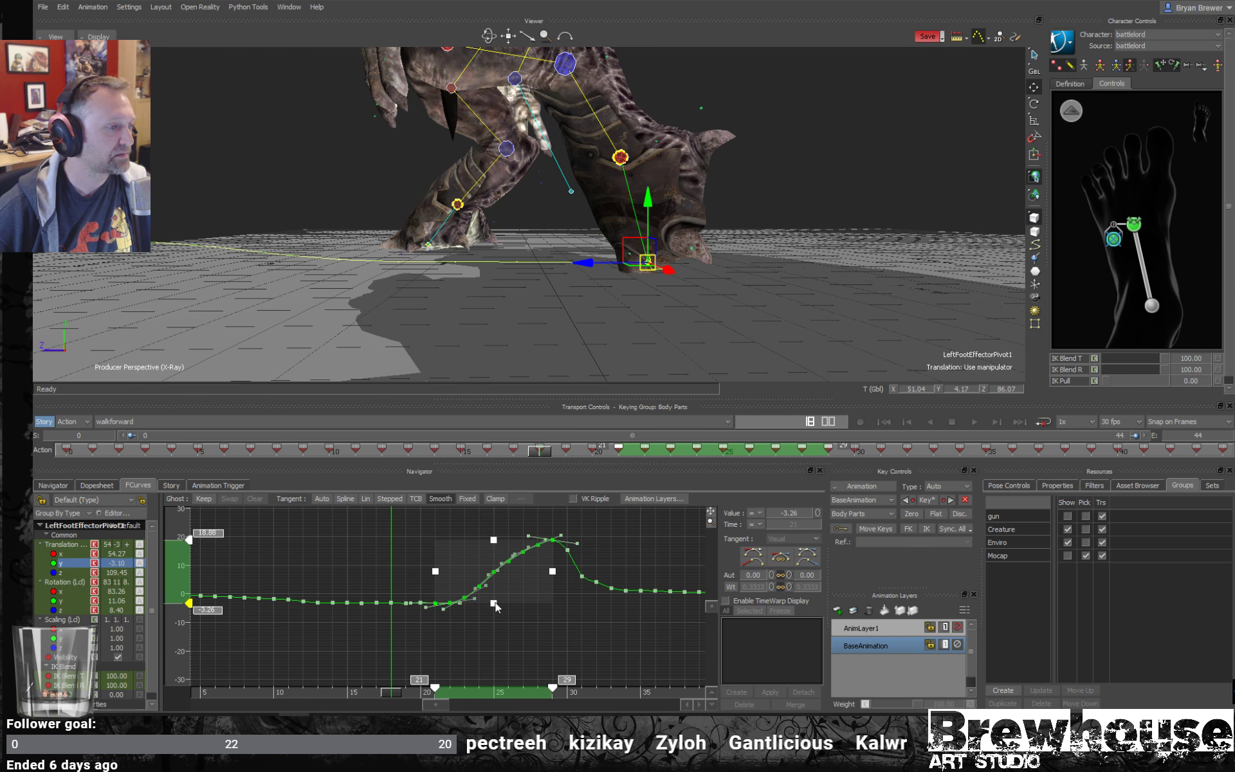
click(543, 630)
- Raise the start of the Translation Y rise, bringing the keys to -0.12 at frame 22 and 1.29 at frame 23
drag(558, 527, 444, 605)
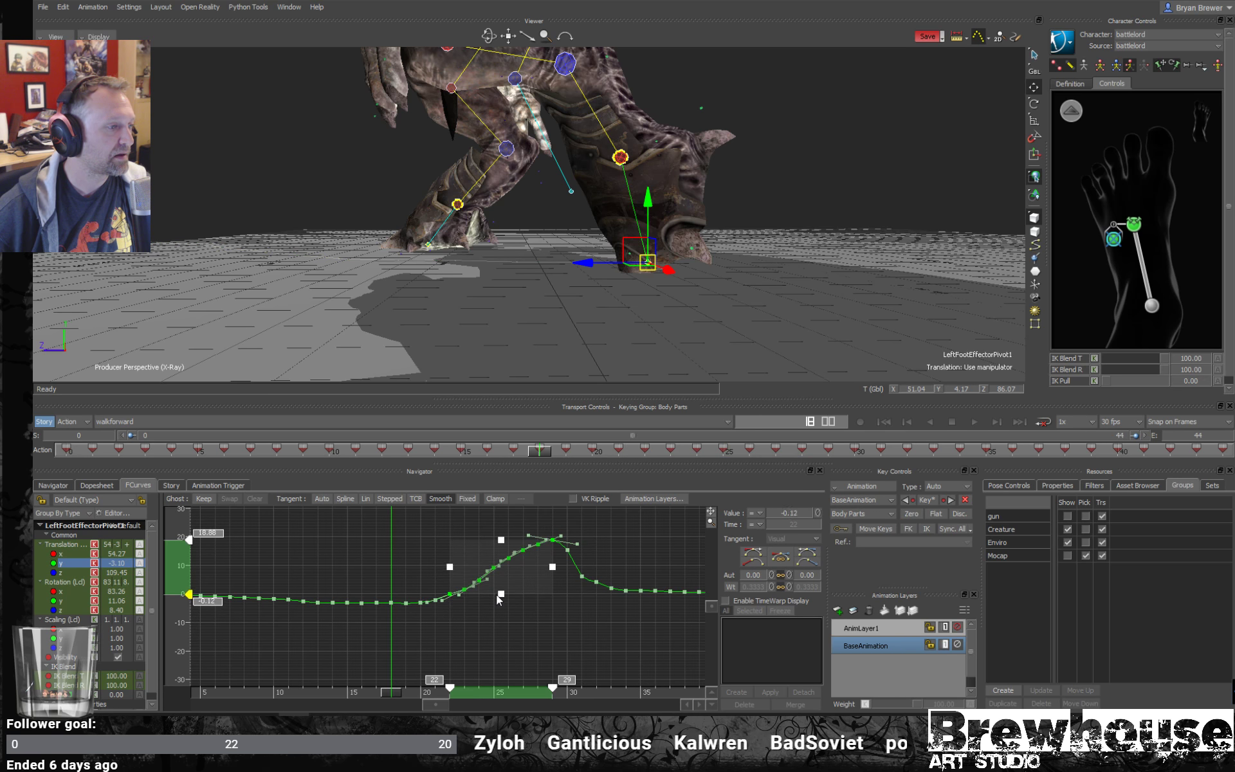
click(531, 630)
click(464, 590)
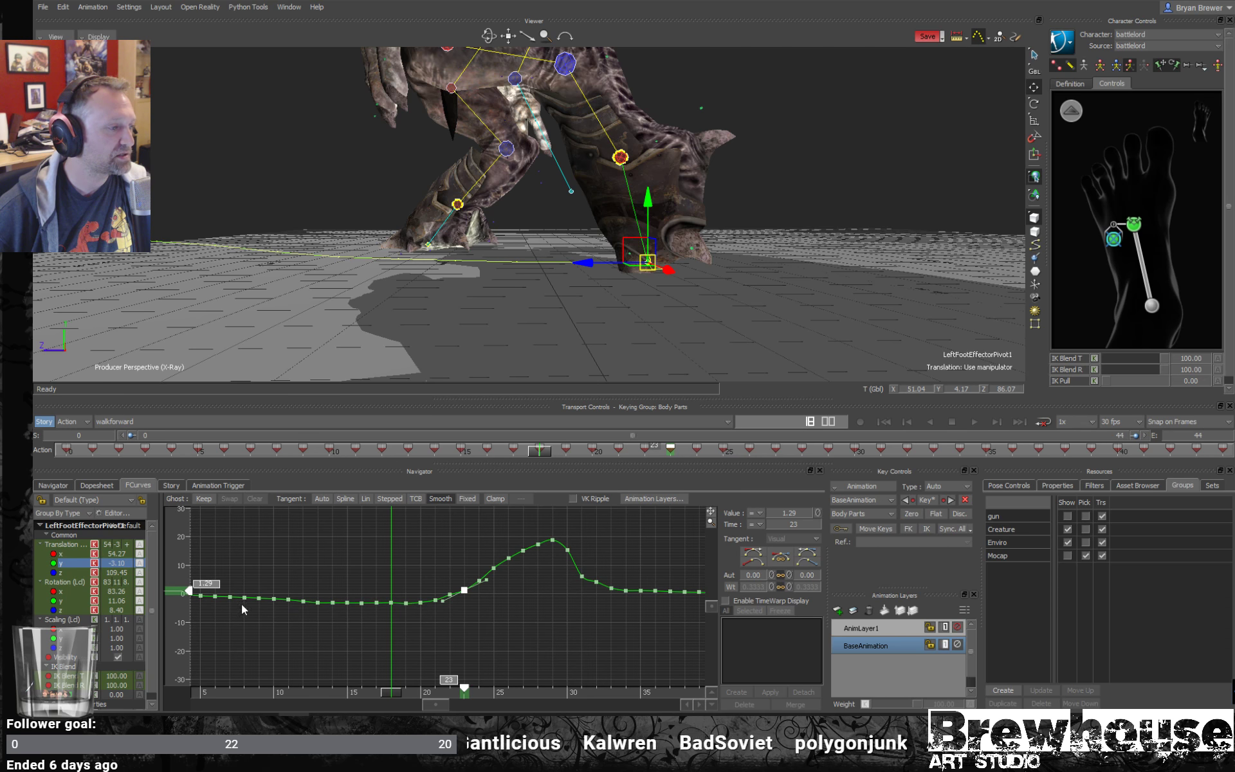
click(548, 649)
- Examine the left foot's ground contact up close from frame 15 back to 10 and inspect the Translation Y key at frame 10
mouse_move(394, 700)
mouse_down()
mouse_move(337, 689)
mouse_move(391, 692)
mouse_move(347, 693)
mouse_up()
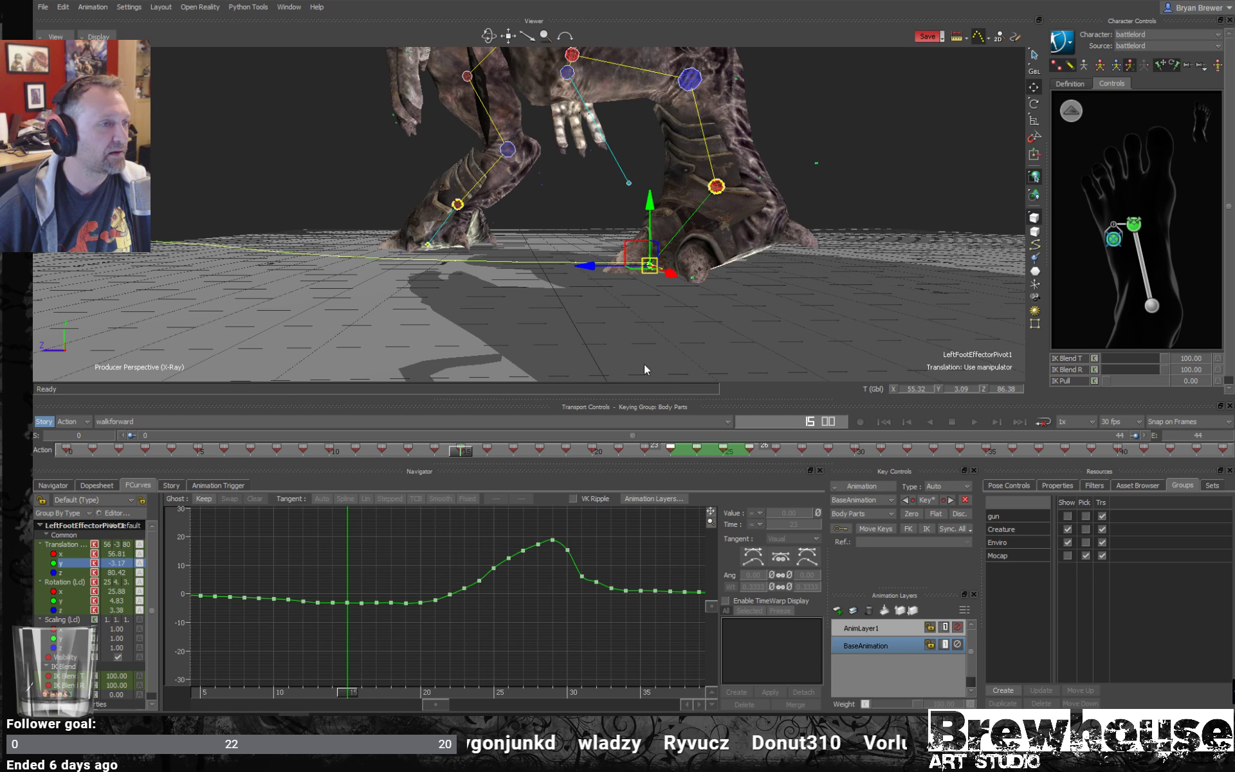
scroll(689, 315, up, 3)
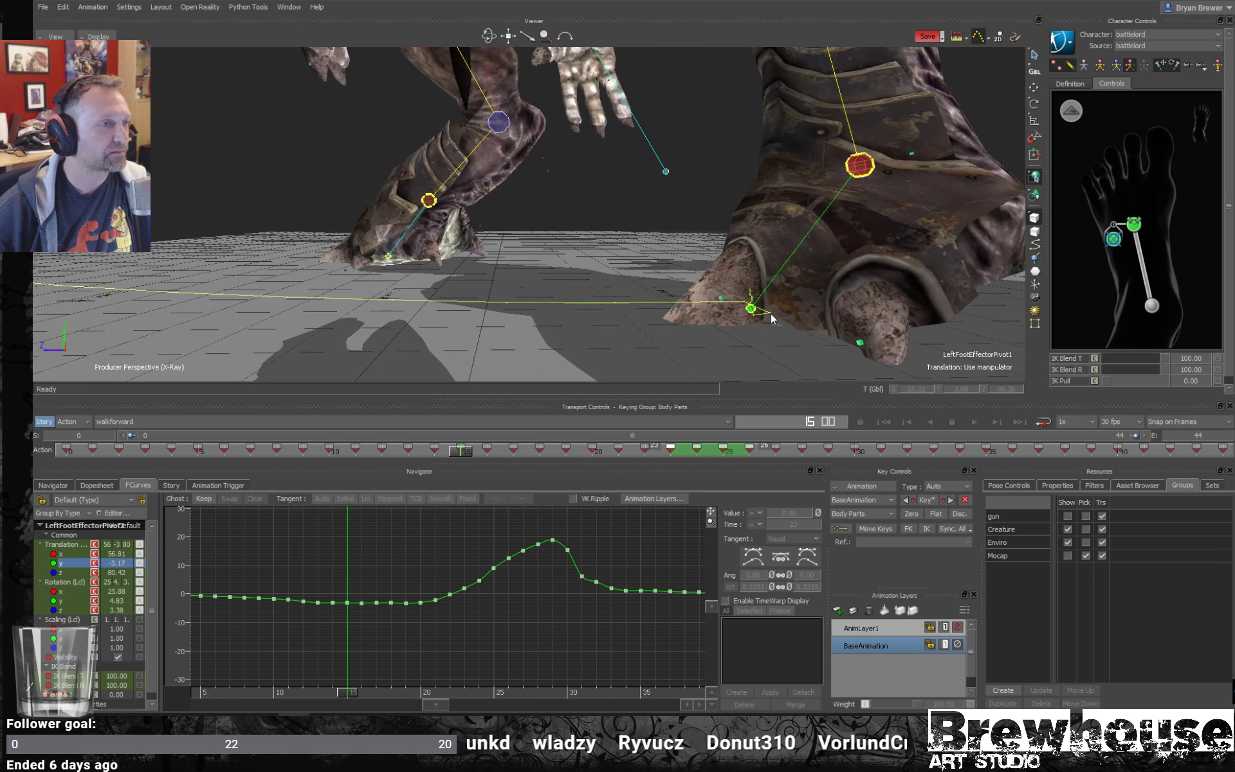
mouse_move(771, 314)
alt+mouse_down()
mouse_move(736, 308)
mouse_move(740, 330)
alt+mouse_up()
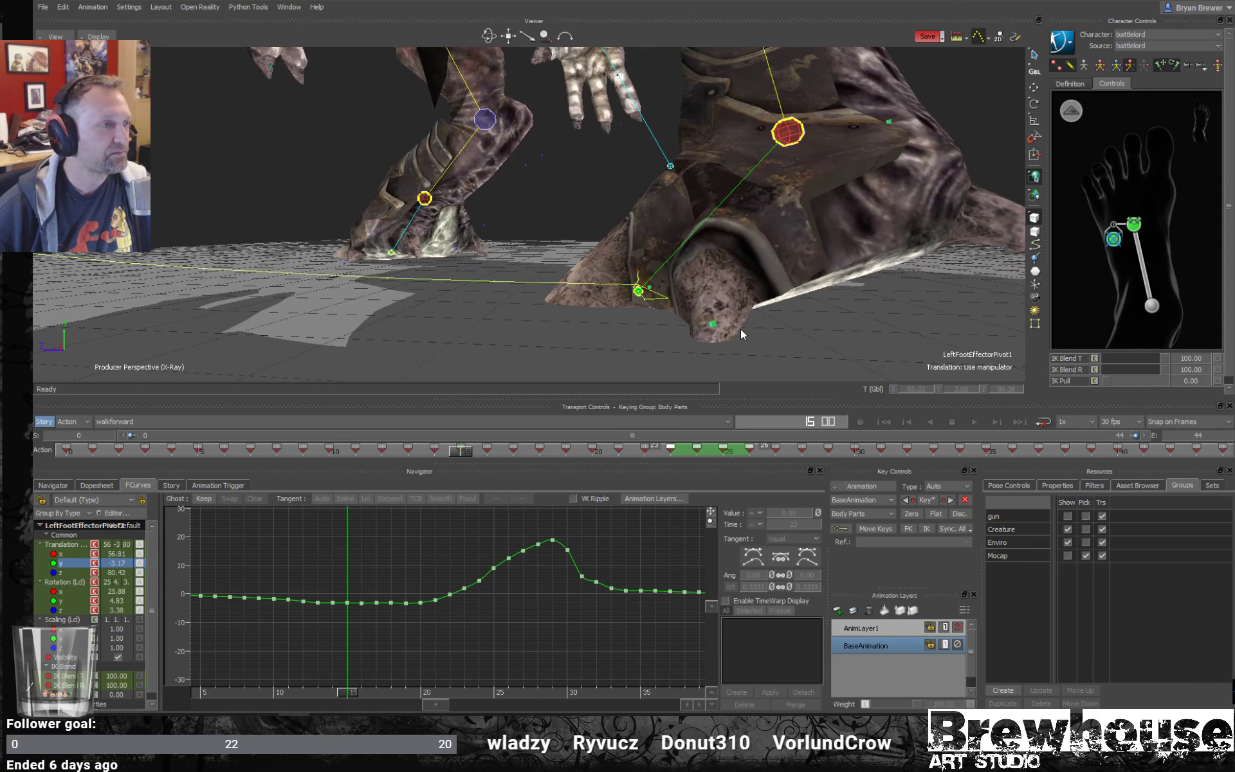
mouse_move(352, 696)
mouse_down()
mouse_move(372, 694)
mouse_move(334, 692)
mouse_up()
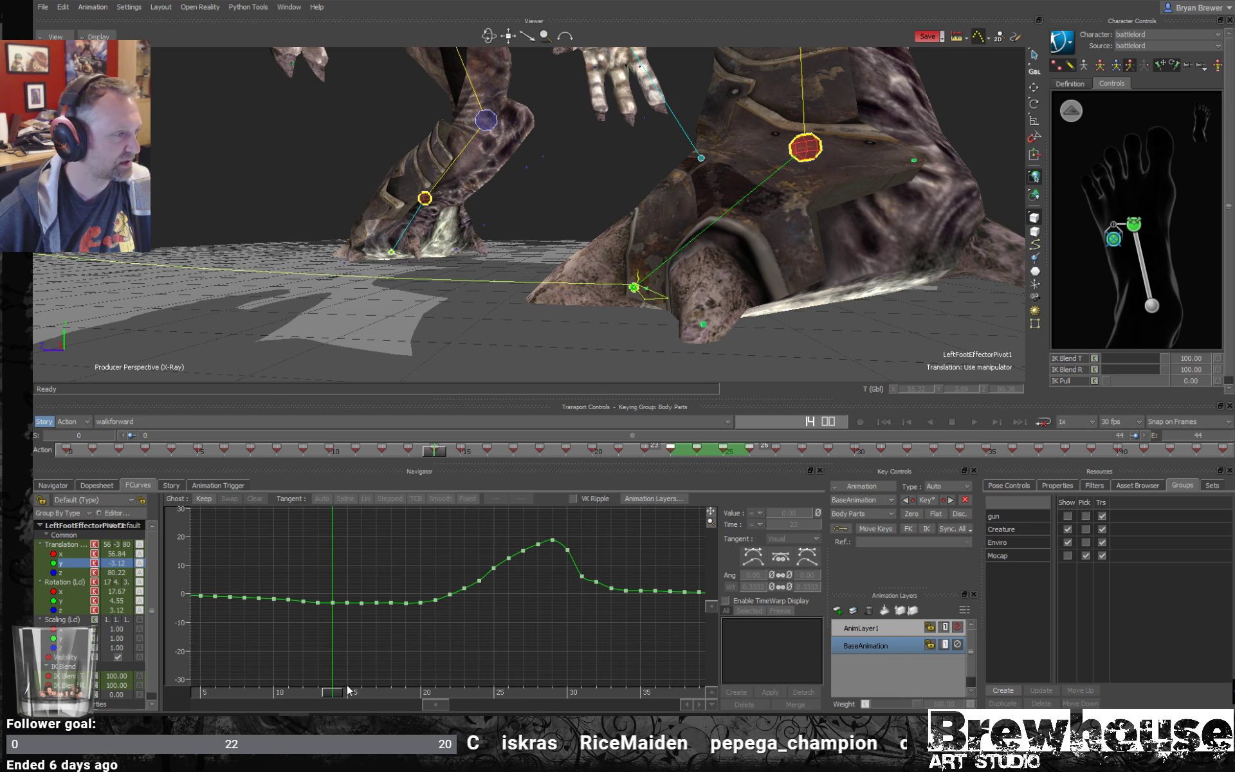
drag(335, 693, 269, 693)
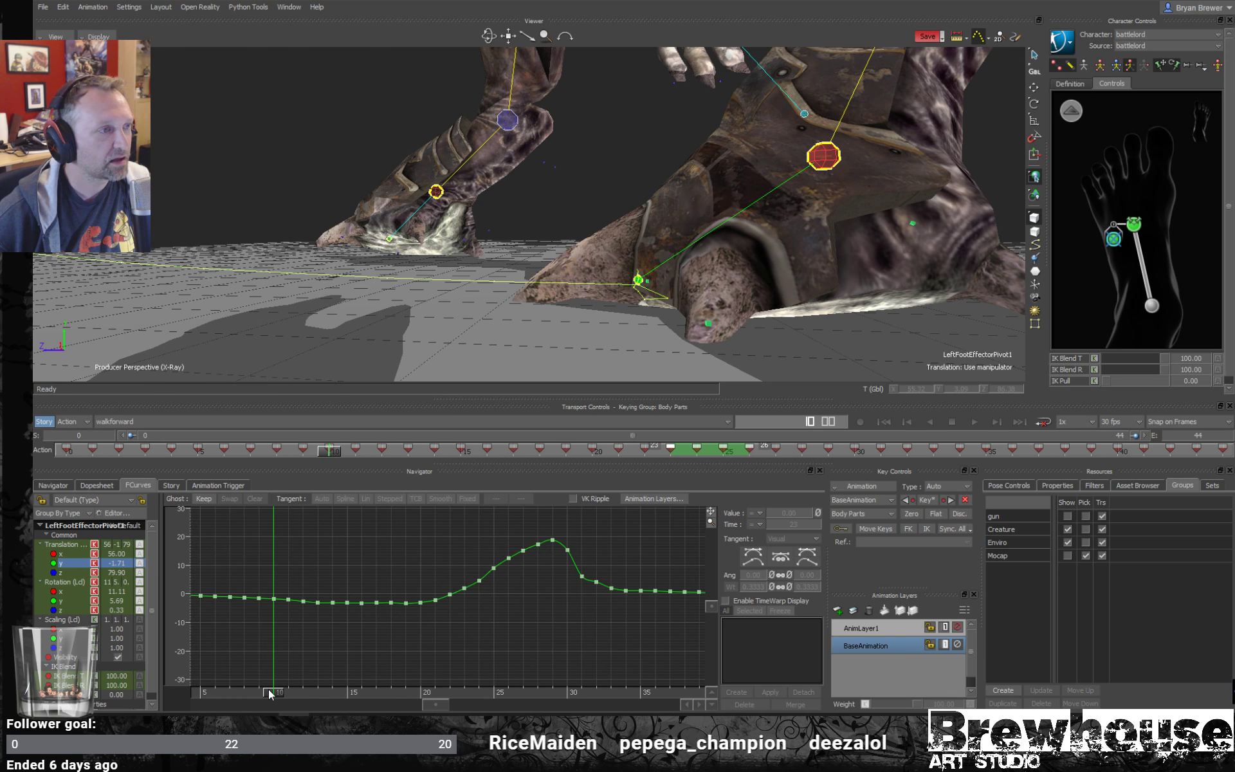
click(272, 601)
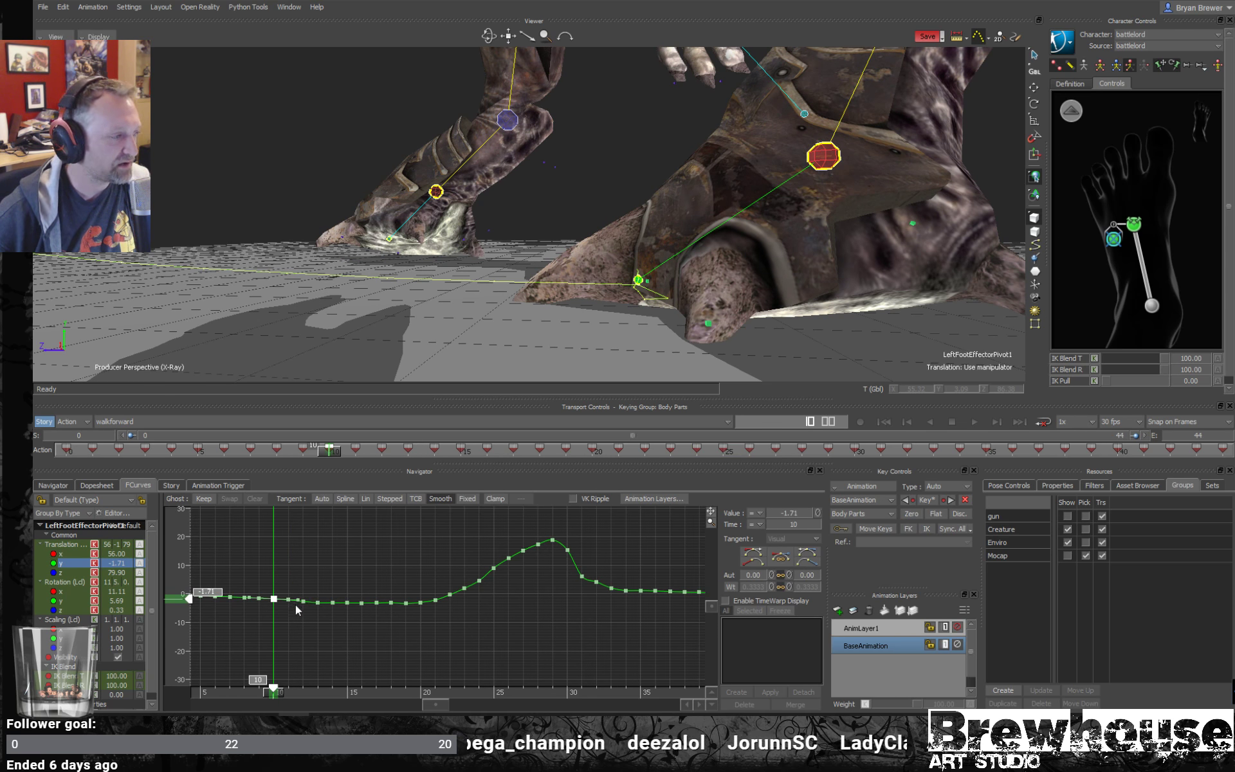
click(365, 511)
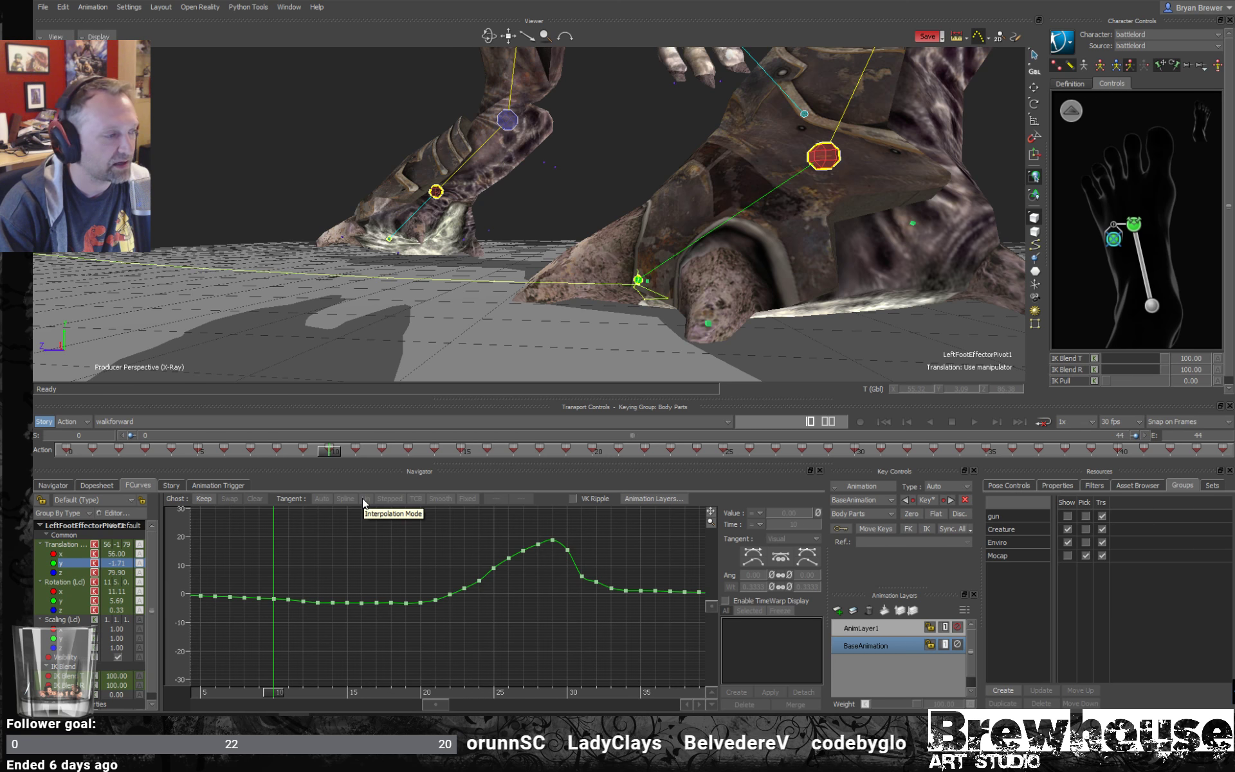
- Copy the Translation Y key at frame 12 and paste its value of -2.61 onto frames 13 to 21
key(space)
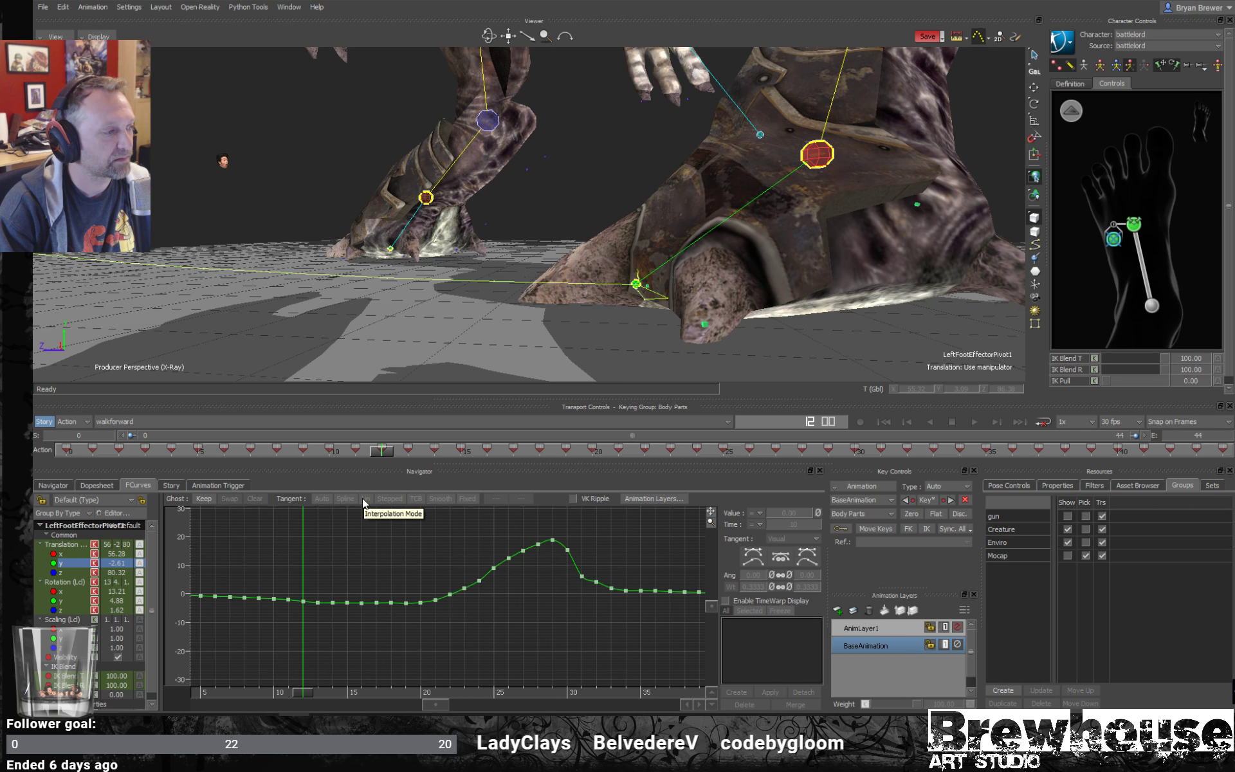
drag(287, 604, 288, 607)
click(290, 608)
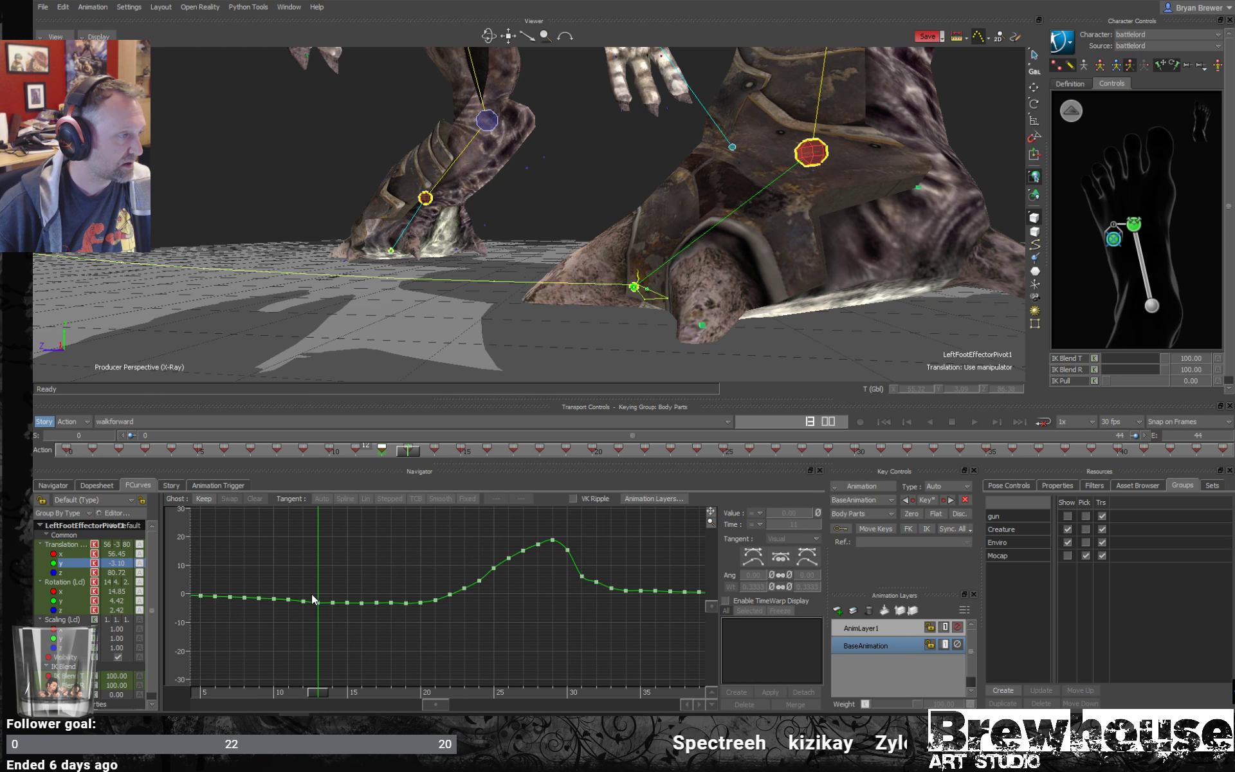
drag(291, 621, 290, 622)
click(268, 546)
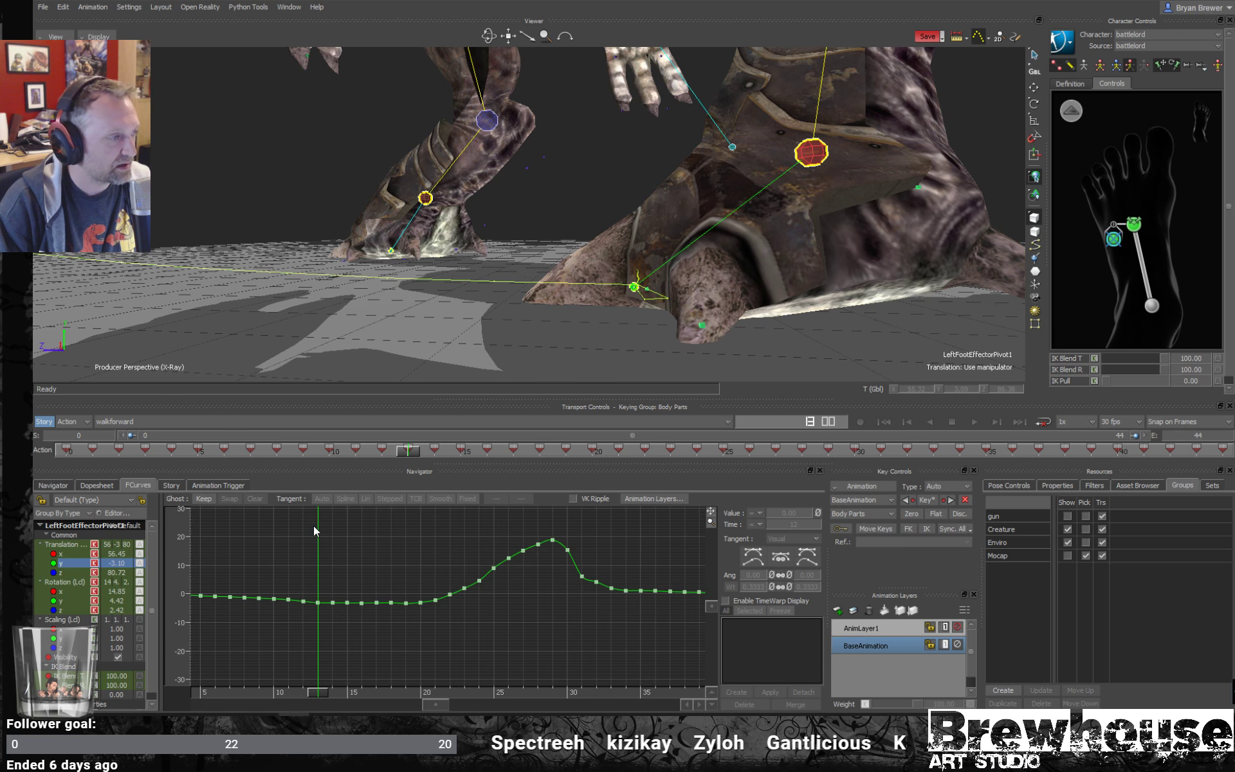
key(k)
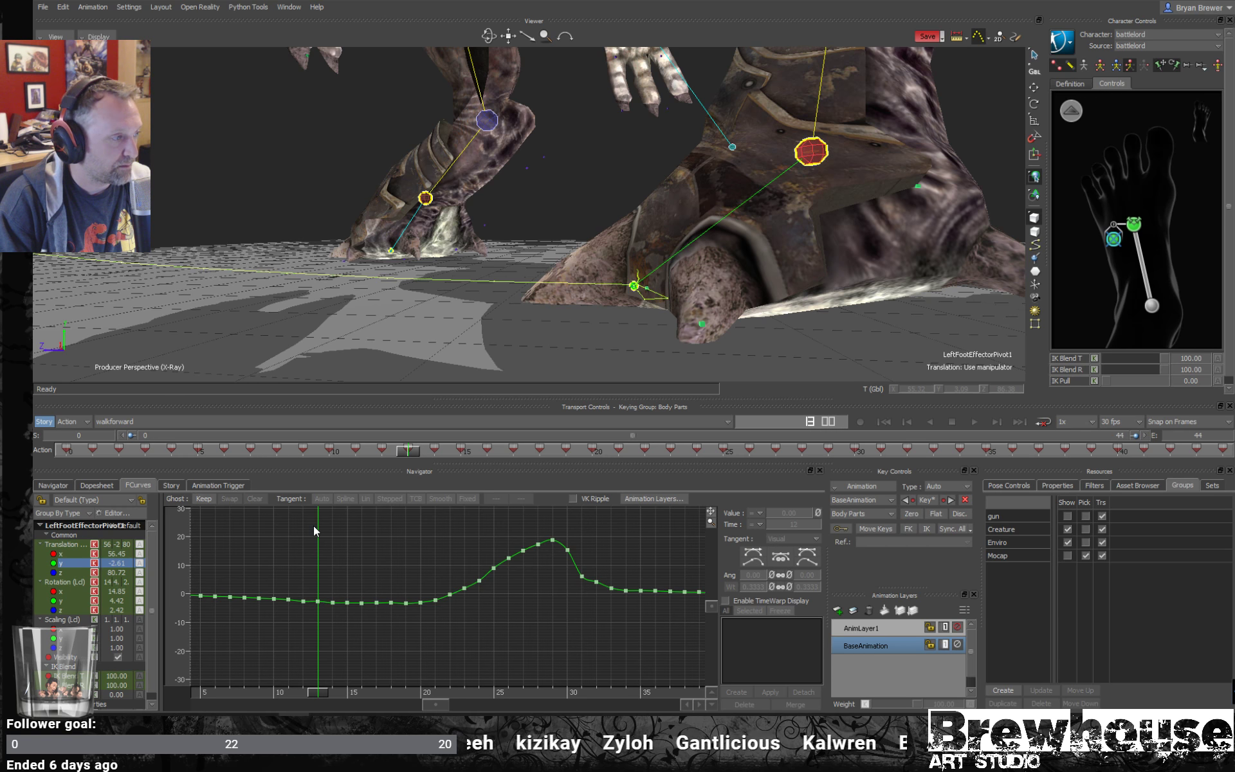
key(Right)
key(Right)
key(Right)
key(Right)
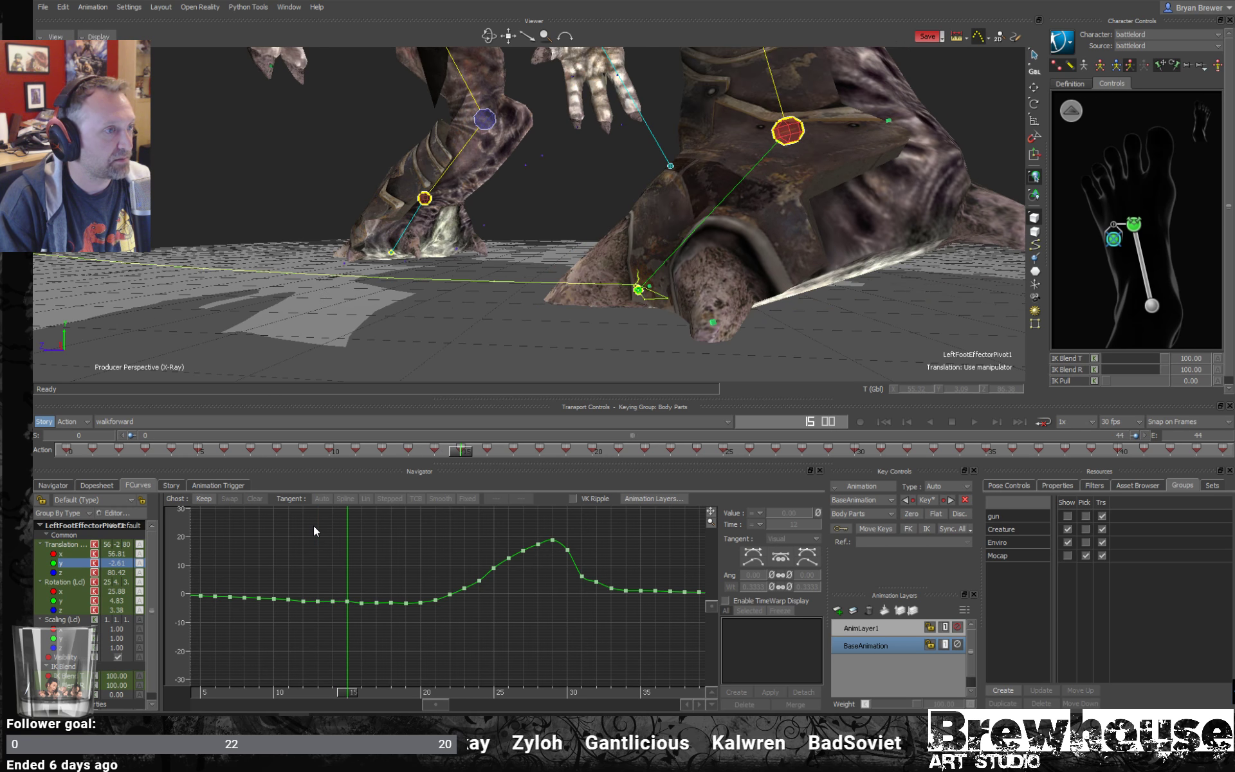
key(Right)
key(Right)
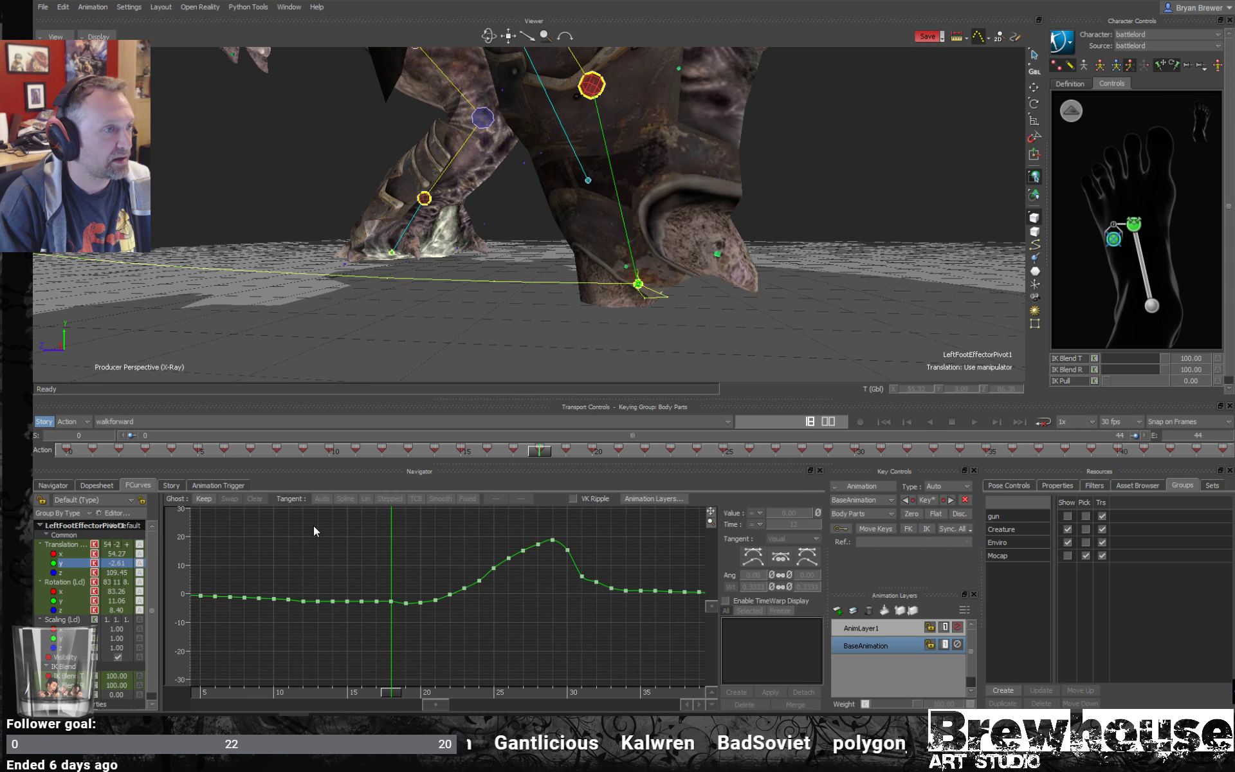
key(Right)
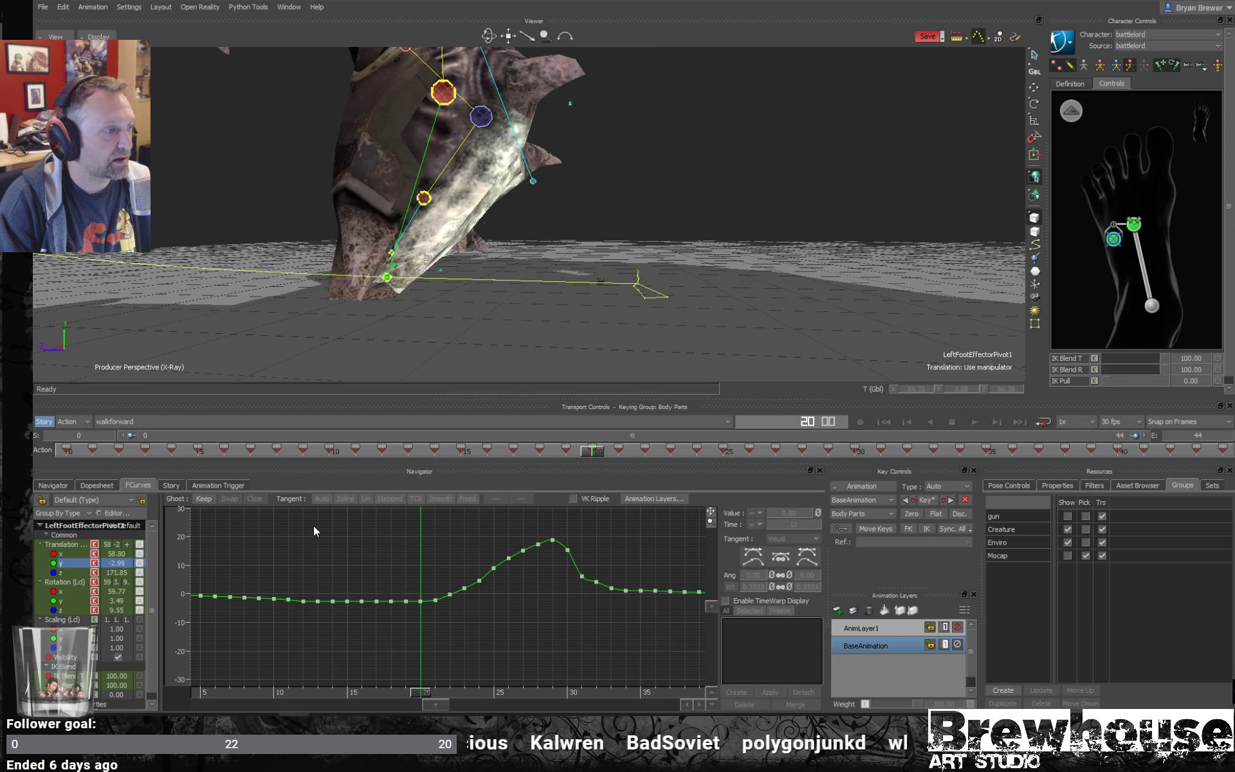
key(Right)
- Copy the Translation Y key at frame 10 and paste its value of -1.71 onto frames 11 to 21
key(Left)
key(Left)
key(Left)
key(Left)
key(Left)
key(Left)
key(Left)
key(Left)
key(Left)
key(Left)
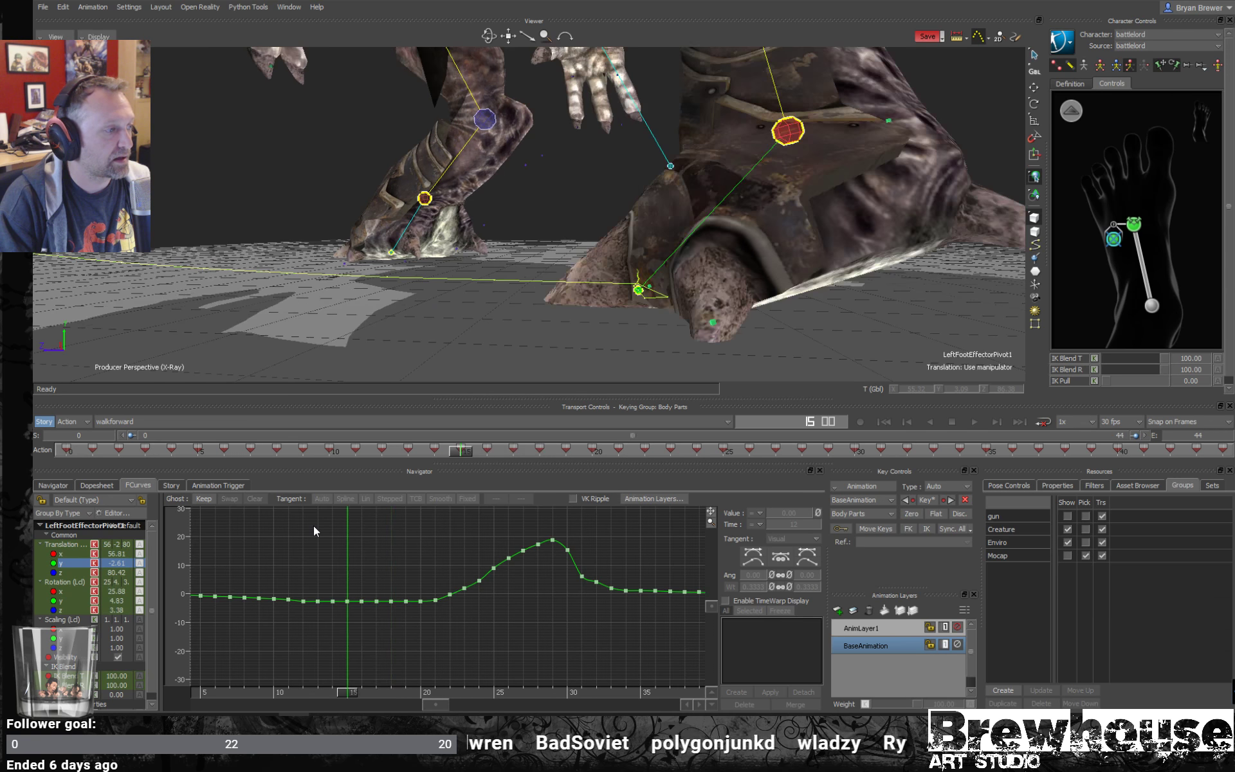
key(Left)
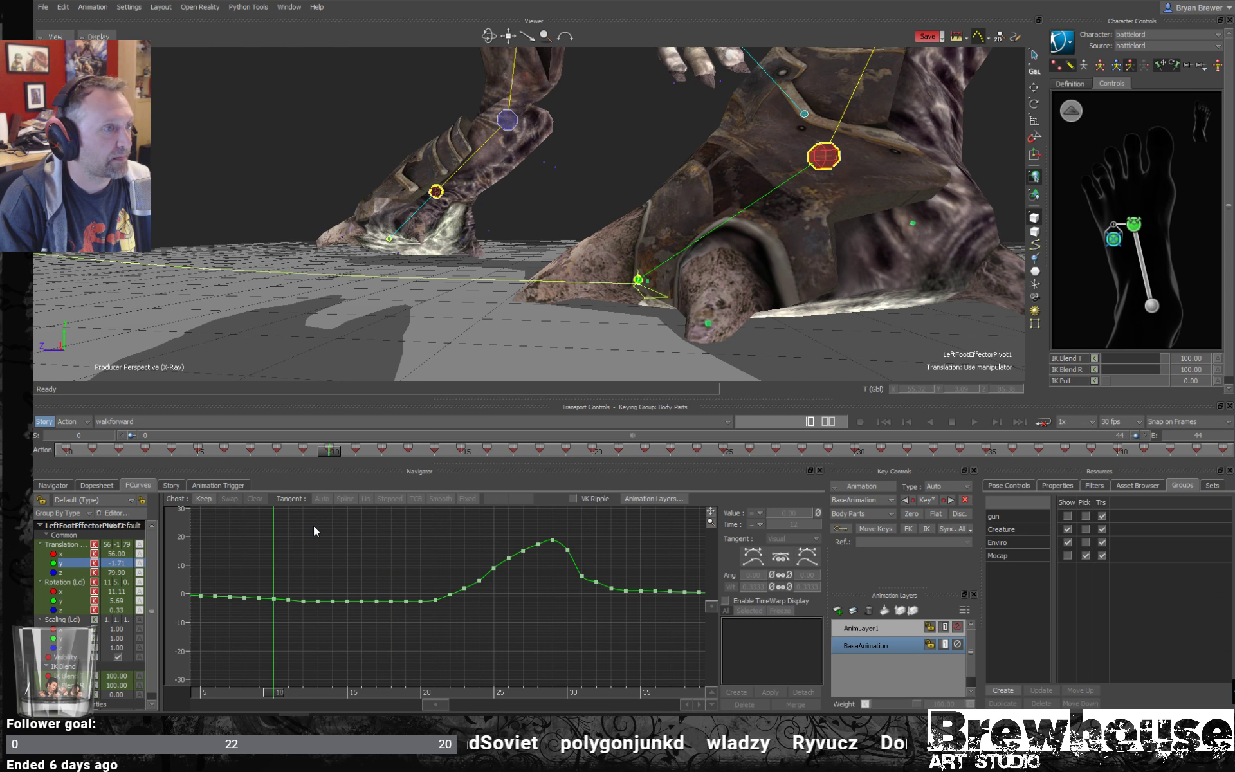
drag(267, 607, 268, 608)
click(276, 587)
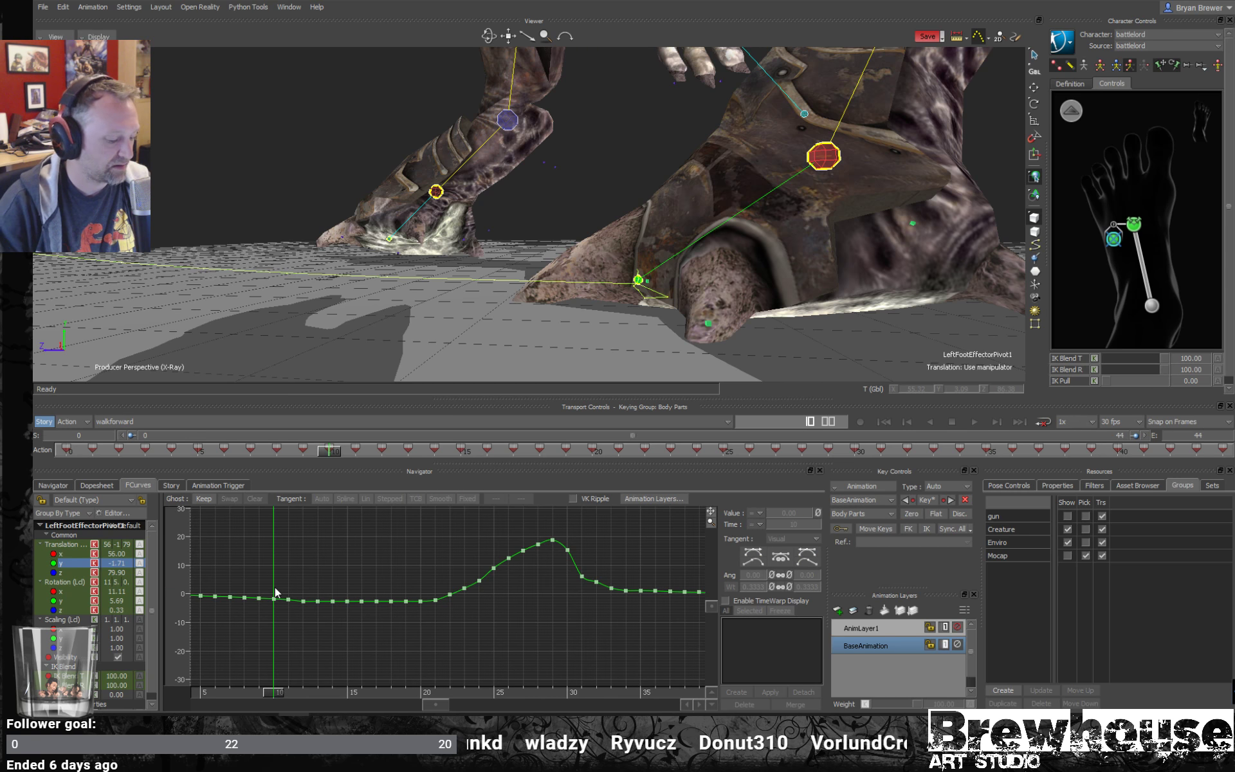
key(Right)
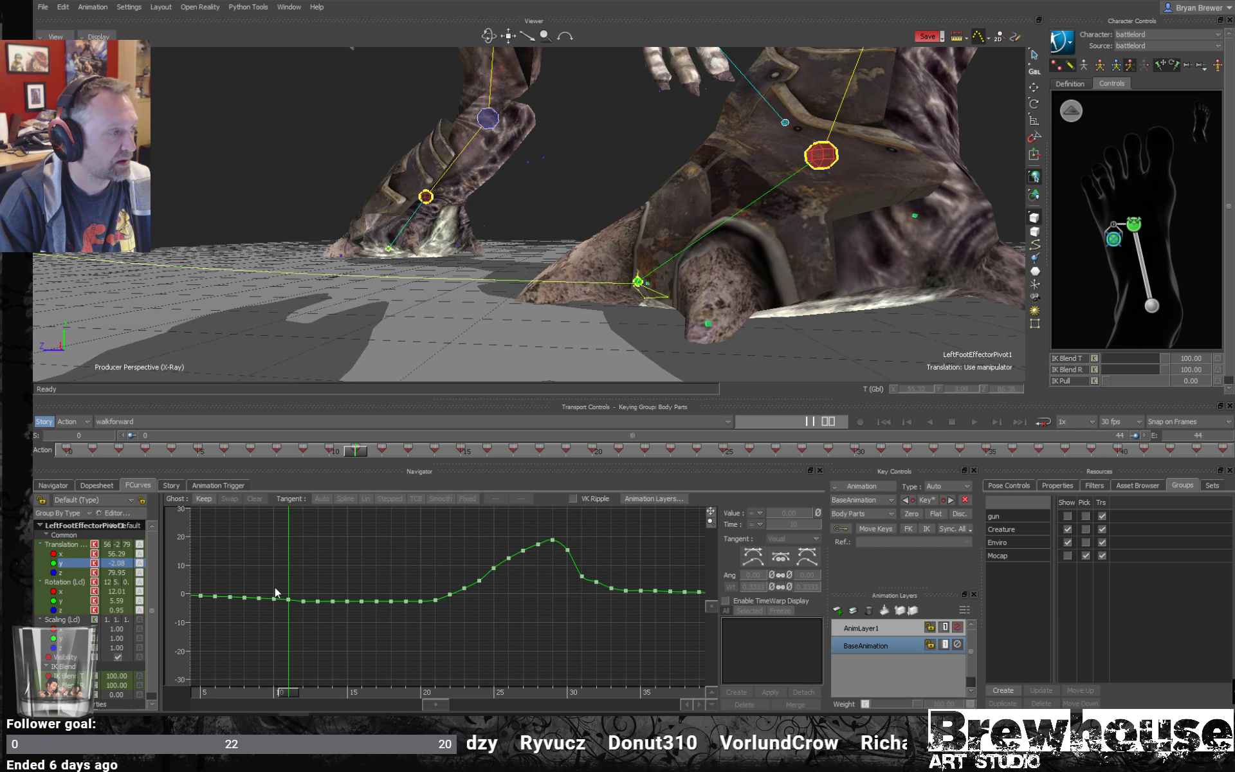
key(Right)
key(Right)
key(Right)
key(Right)
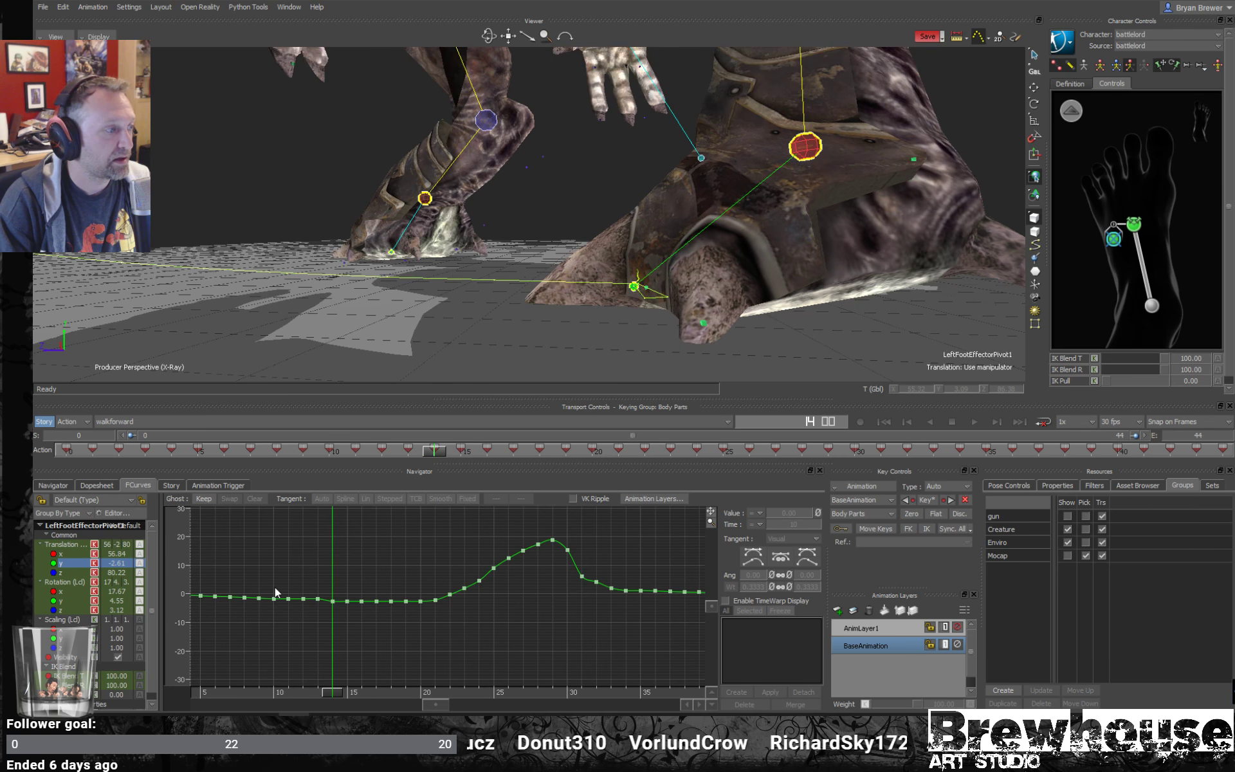
key(Right)
key(Right)
key(Right)
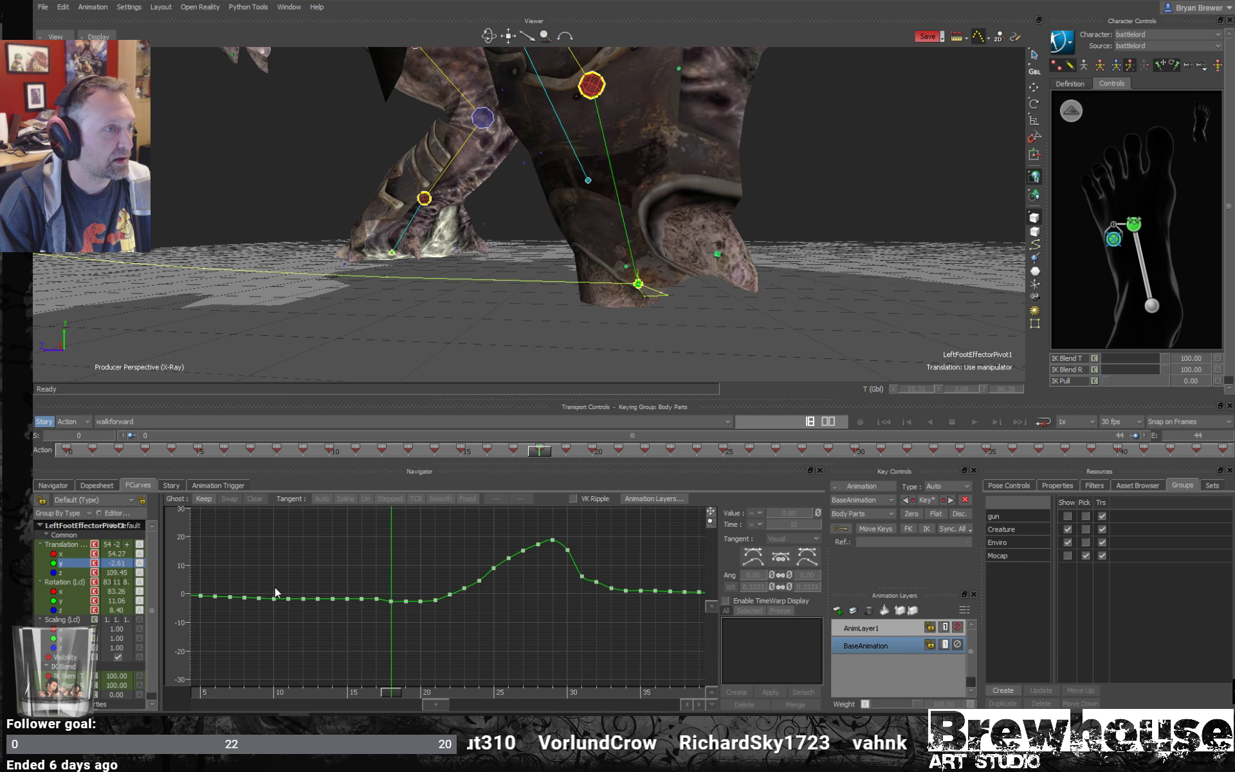
key(Right)
key(Right)
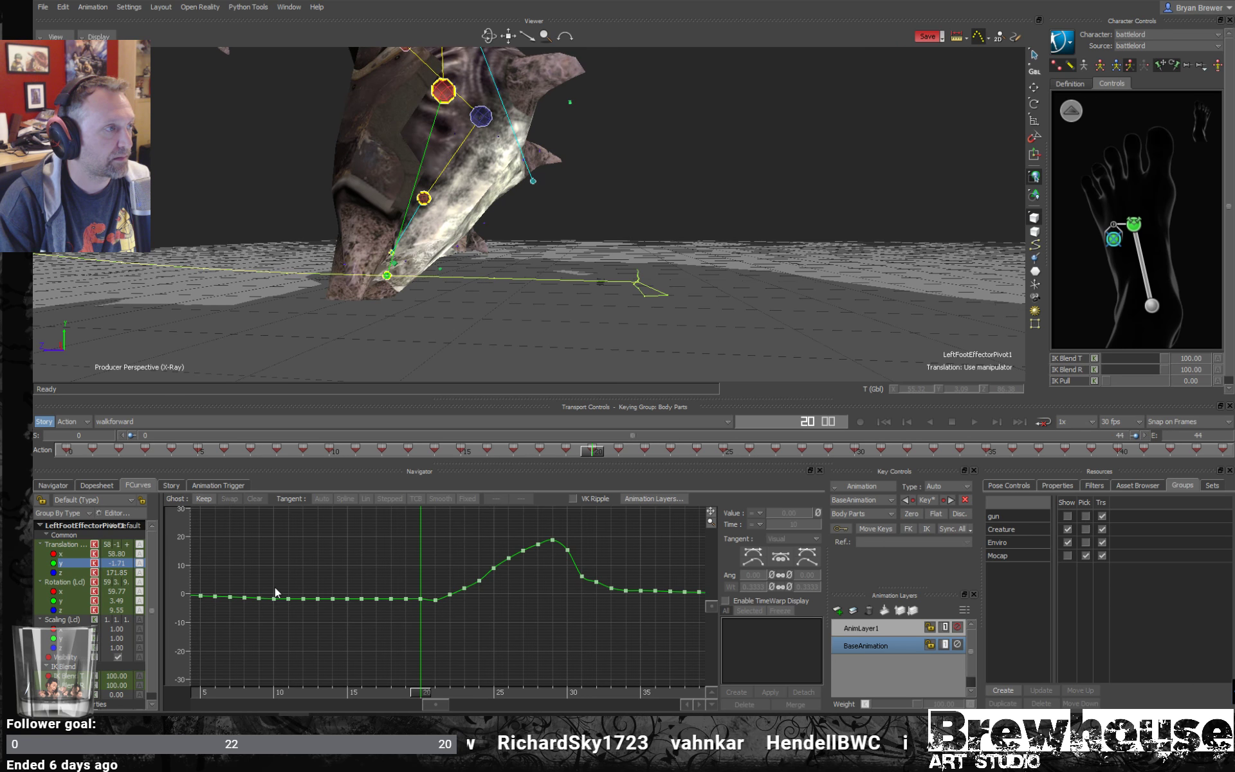
key(Right)
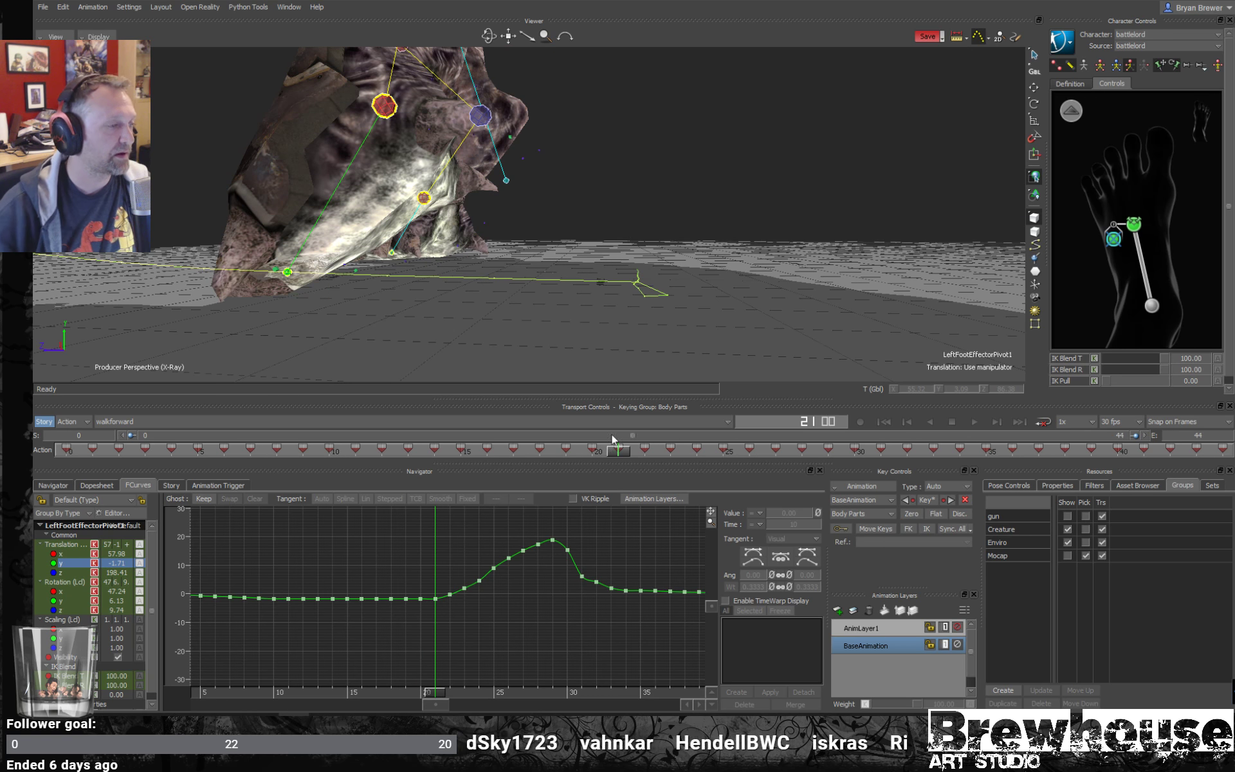
- On AnimLayer1, delete the left foot pivot's Translation Y keys at frames 19 and 30
drag(424, 693, 358, 700)
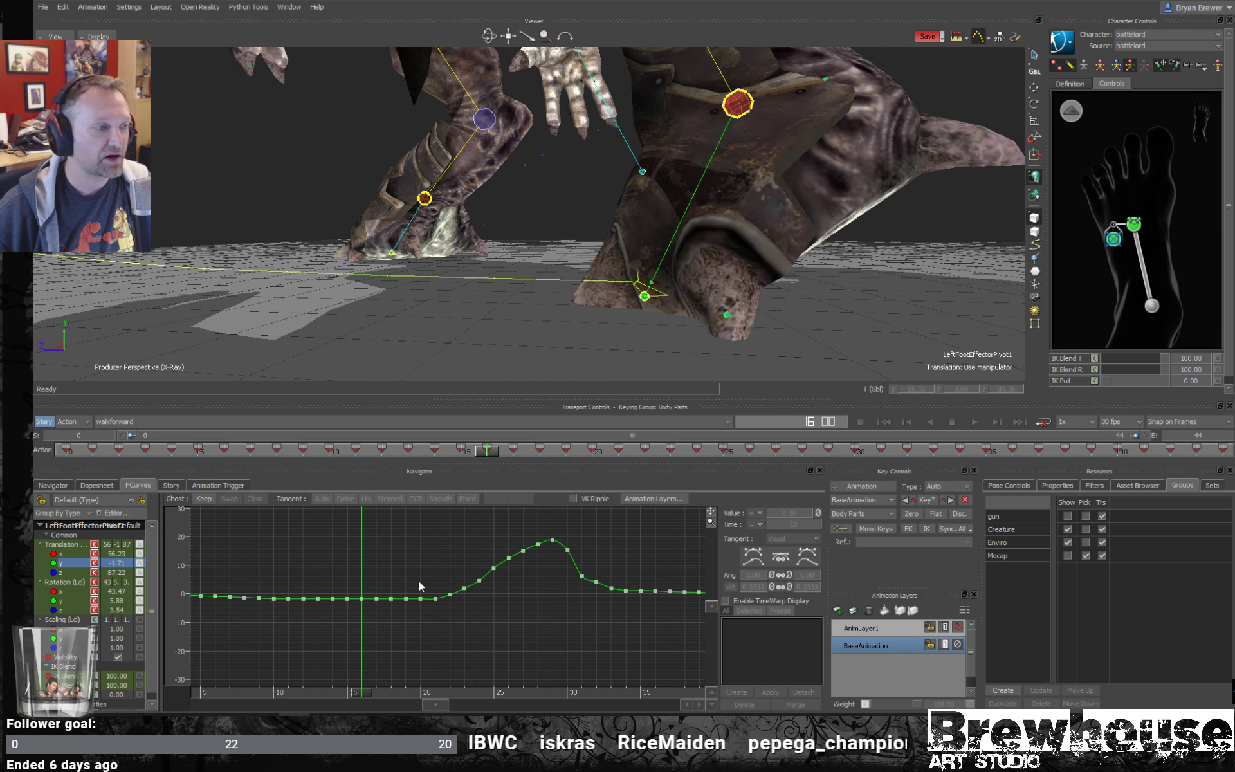
click(900, 628)
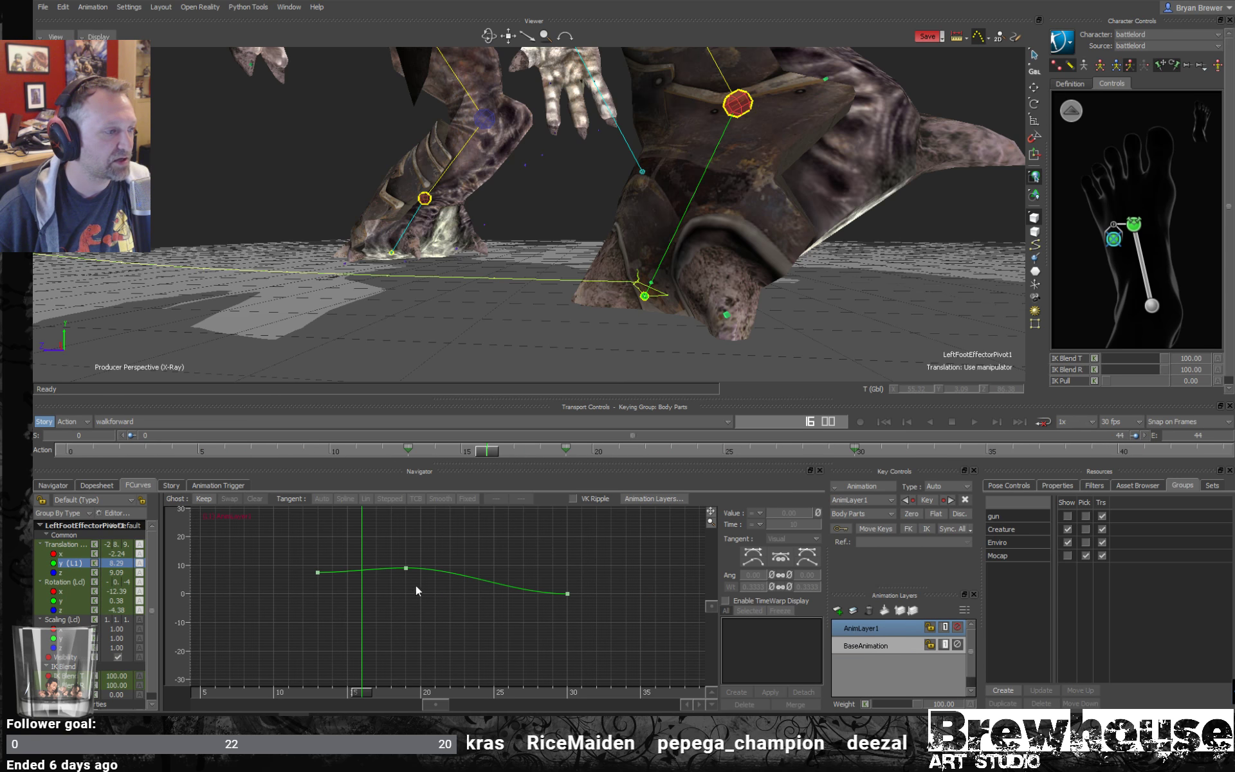
click(406, 568)
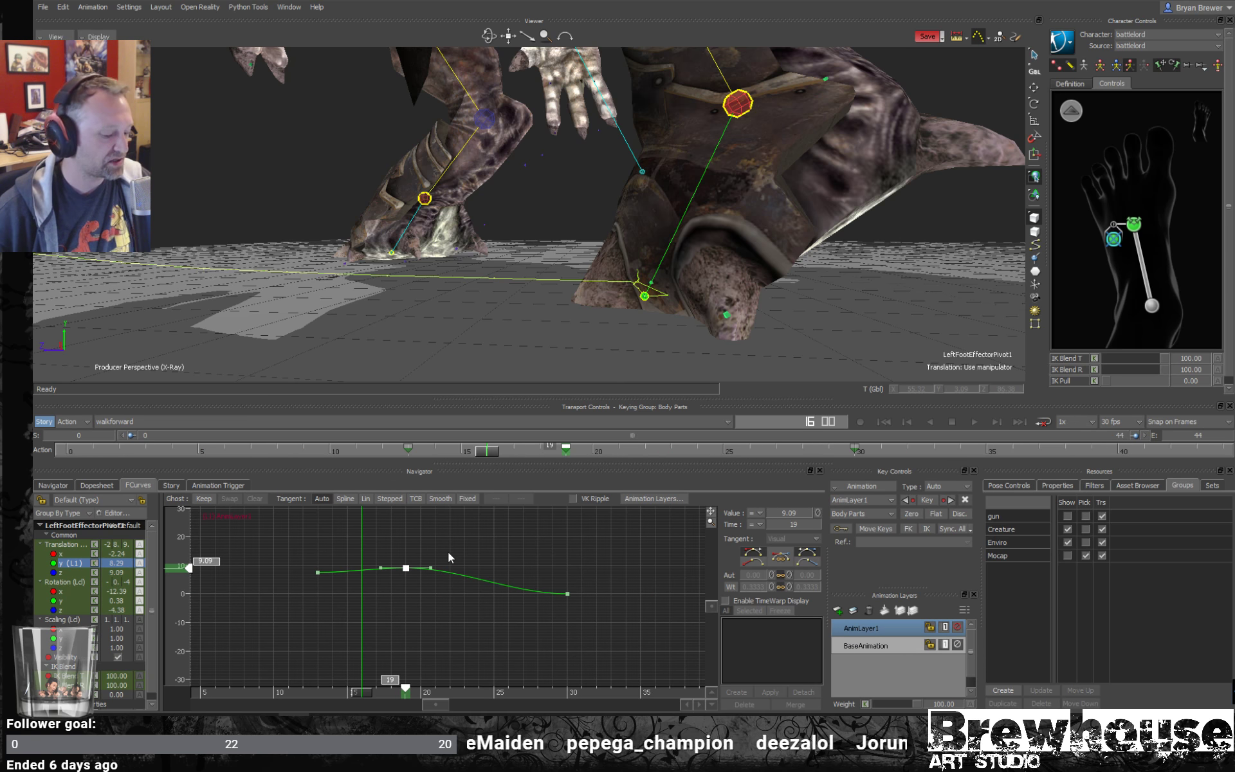
key(Delete)
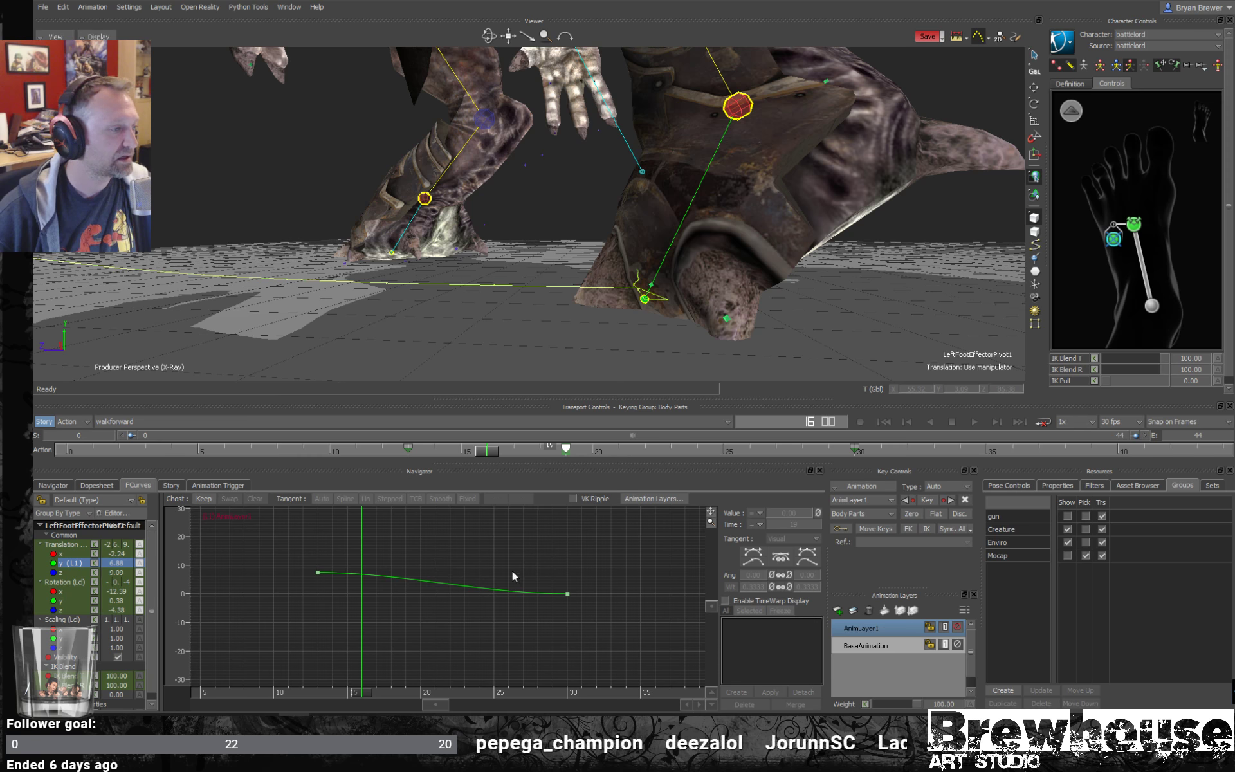
click(567, 594)
key(Delete)
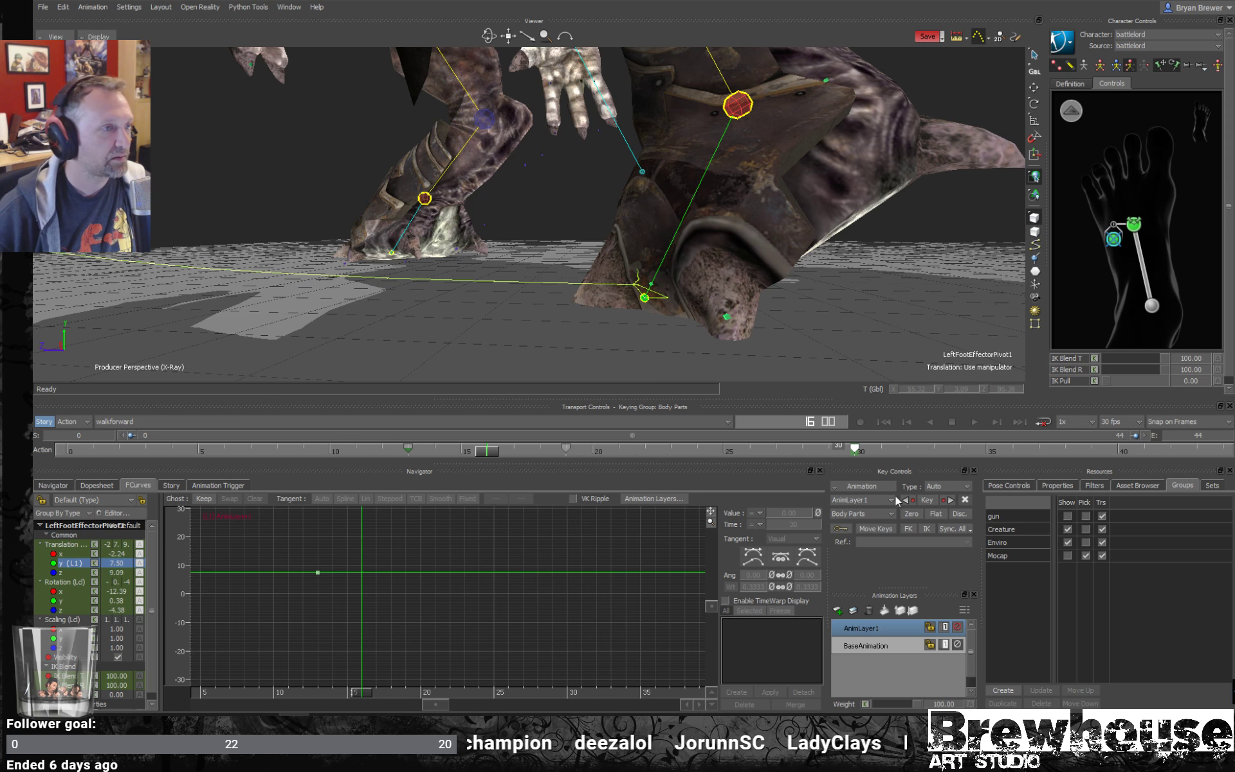
- On BaseAnimation, copy the left foot pivot's Translation Z key at frame 10 and paste its value of 79.90 onto frames 11 to 15
click(901, 646)
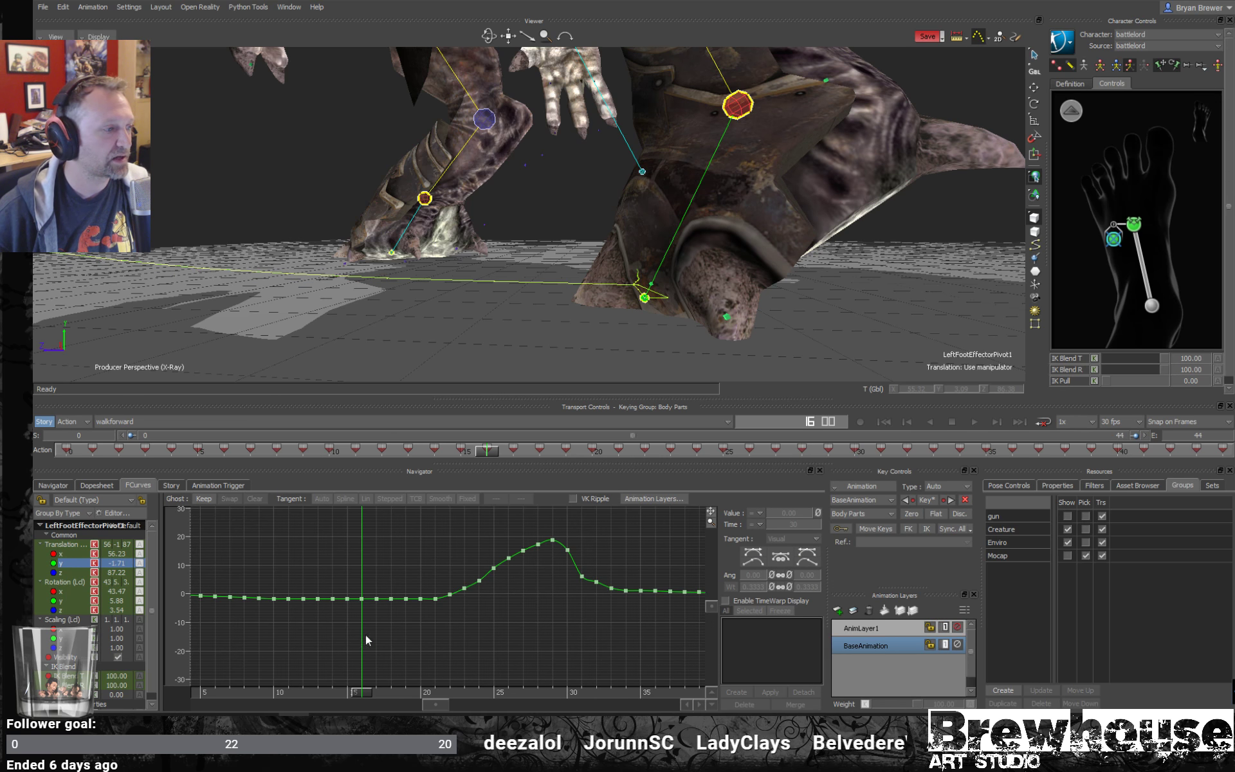
mouse_move(353, 701)
mouse_down()
mouse_move(286, 687)
mouse_move(381, 693)
mouse_move(332, 693)
mouse_up()
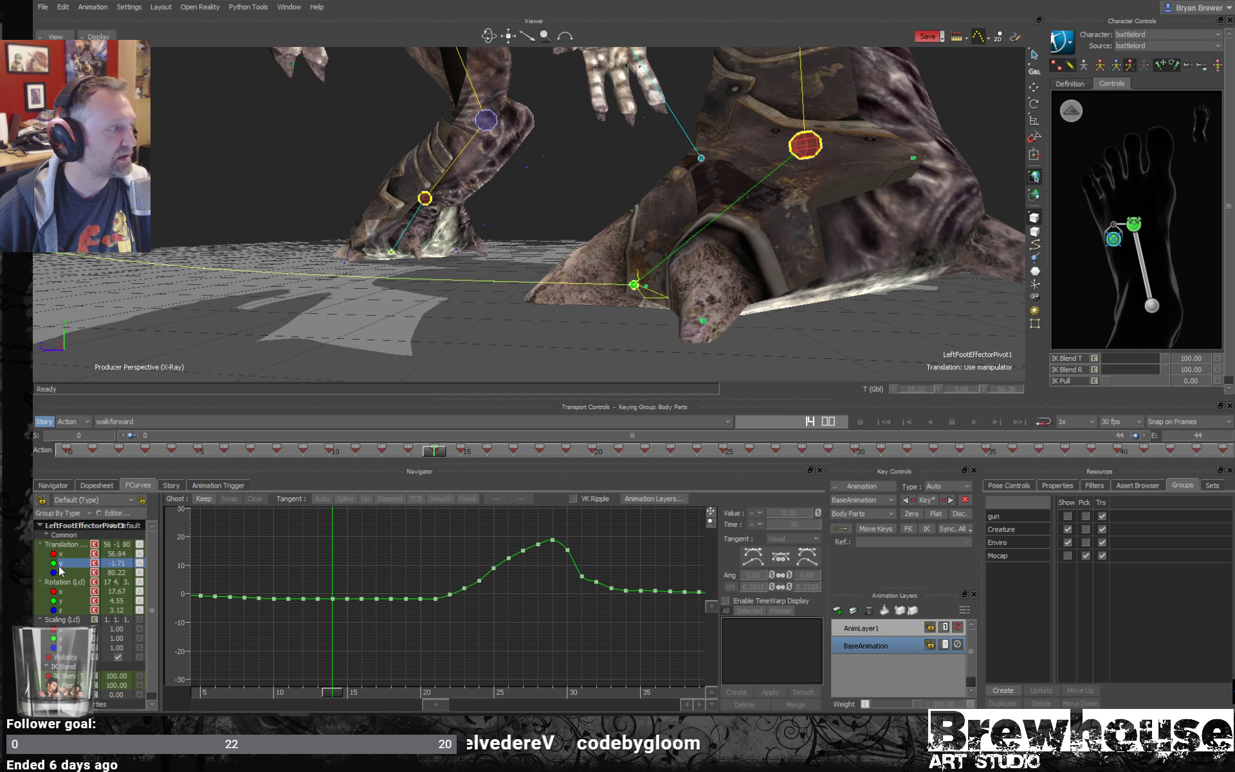
click(113, 572)
key(a)
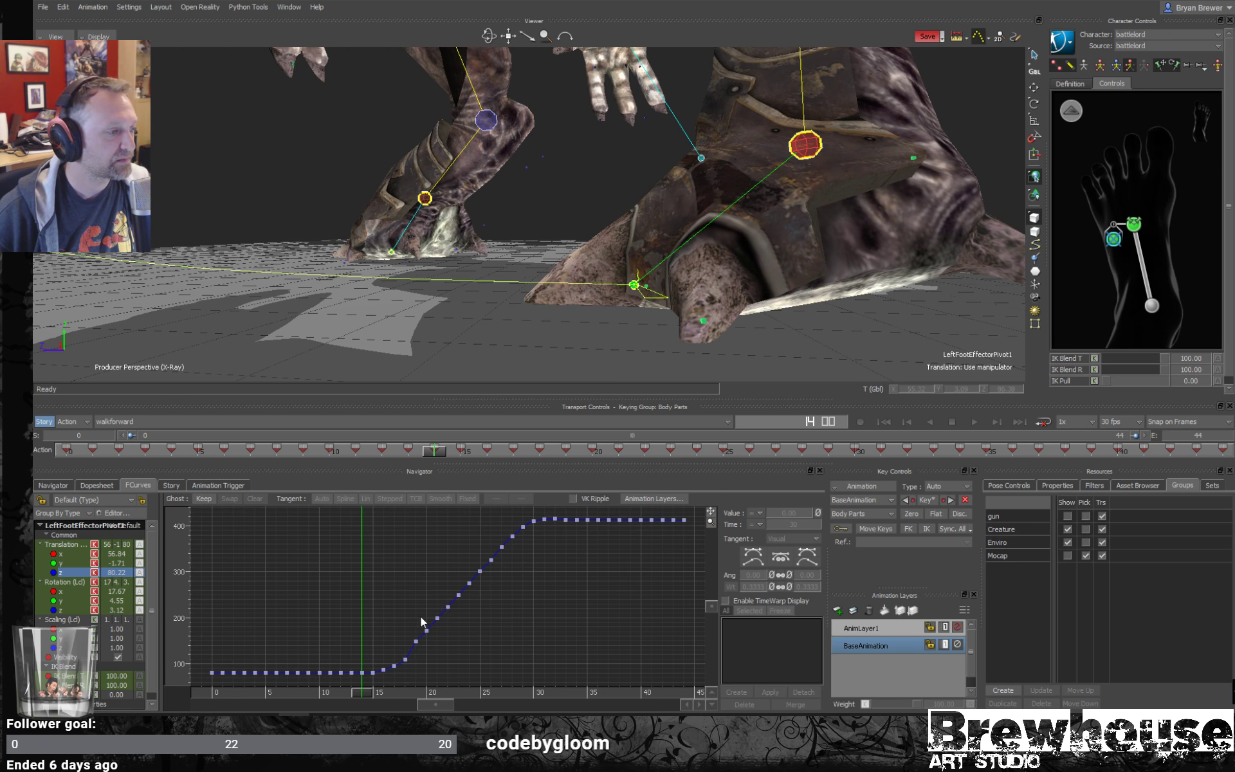
shift+drag(421, 656, 458, 569)
shift+drag(450, 675, 649, 577)
shift+drag(470, 604, 584, 565)
shift+drag(533, 622, 566, 579)
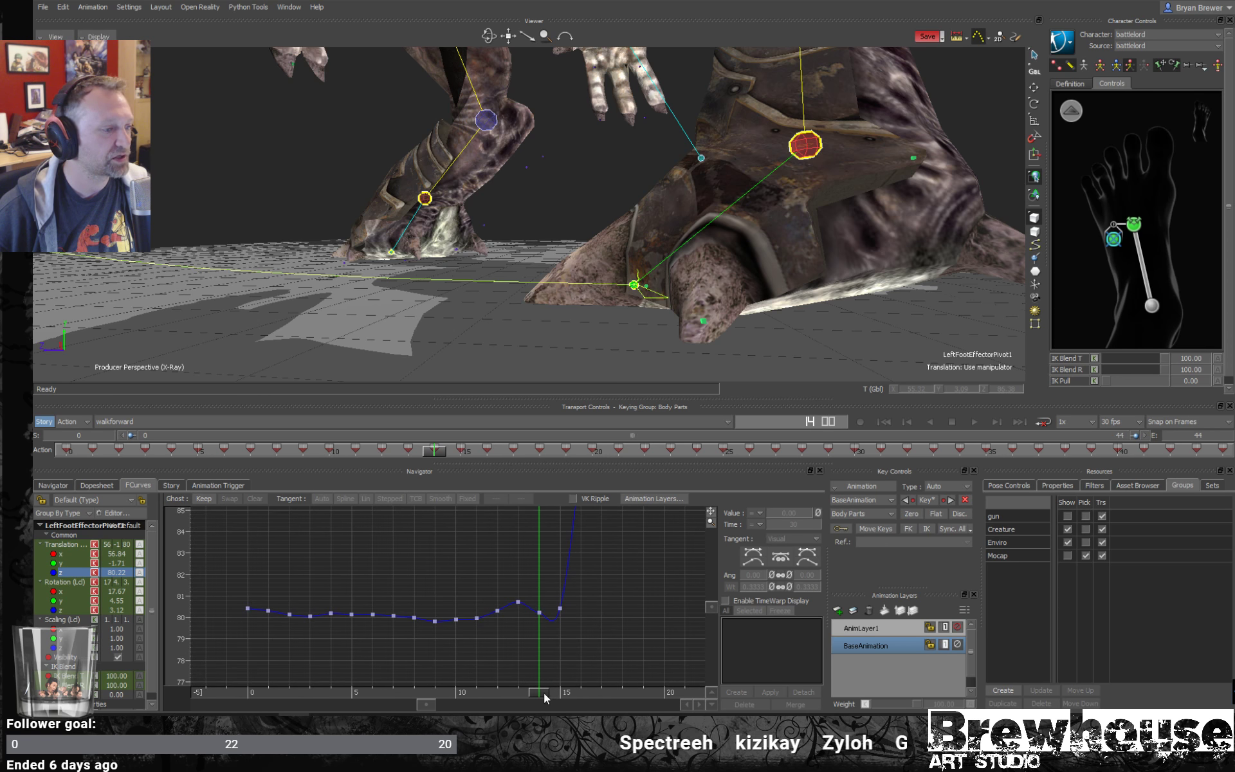
drag(542, 693, 455, 692)
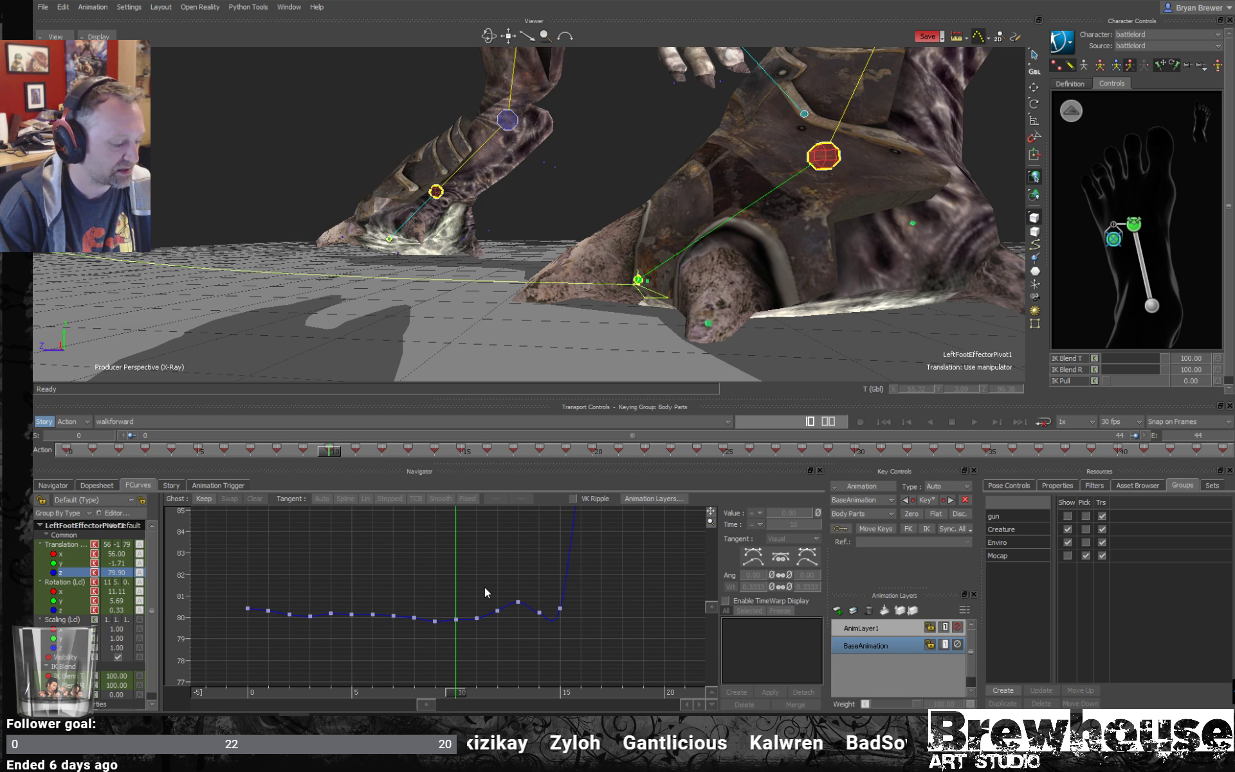
key(Right)
key(Right)
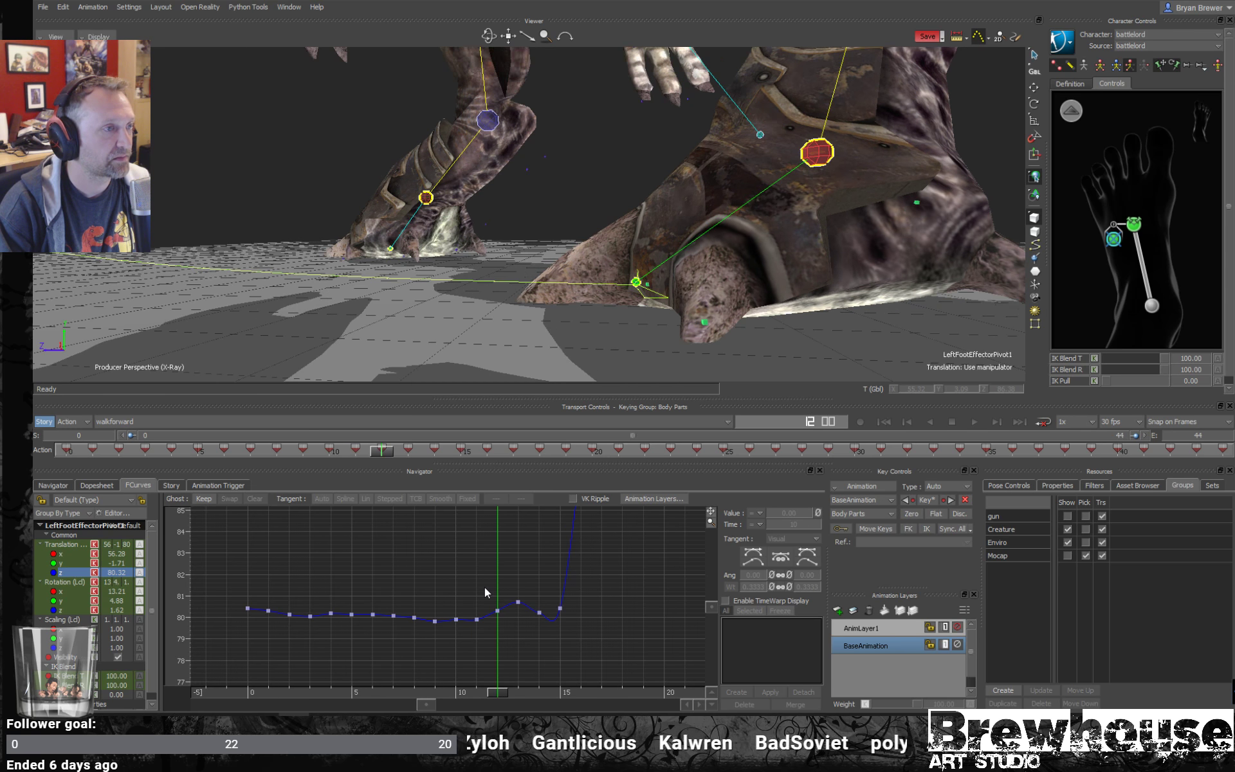
key(Right)
key(Right)
key(Right)
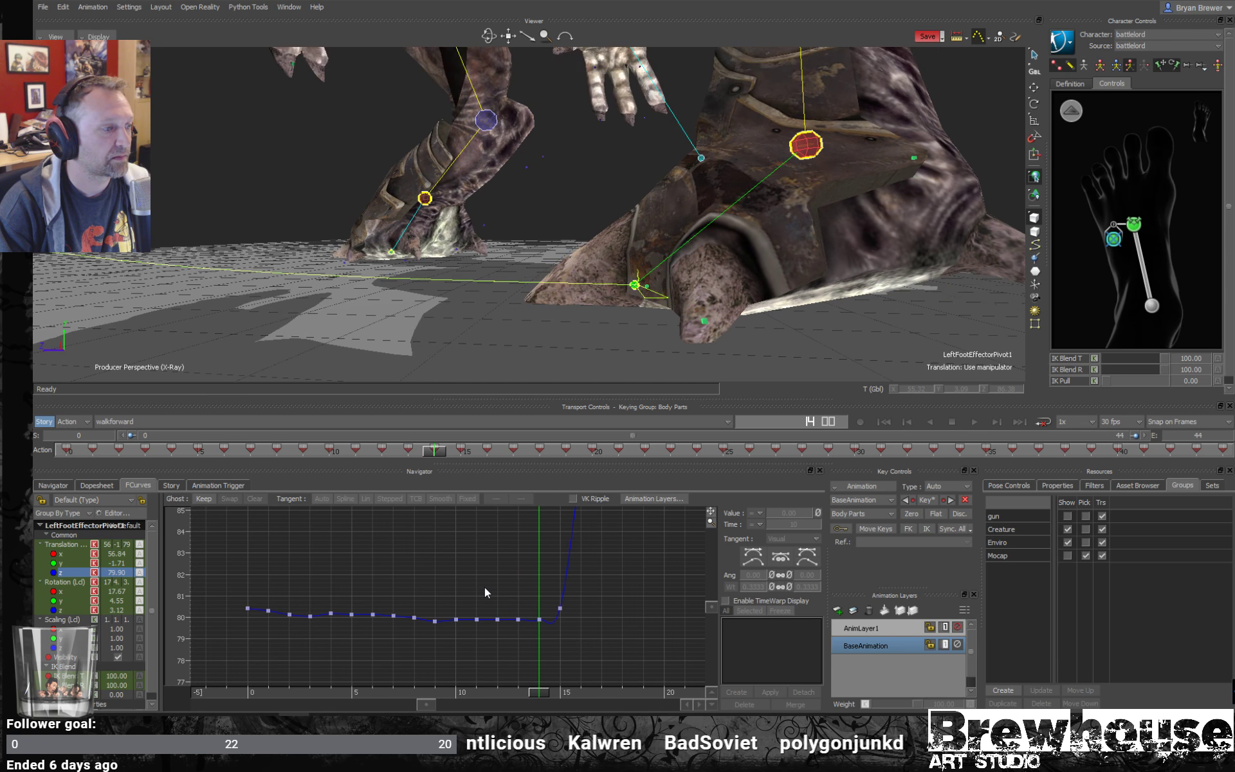
key(ctrl+v)
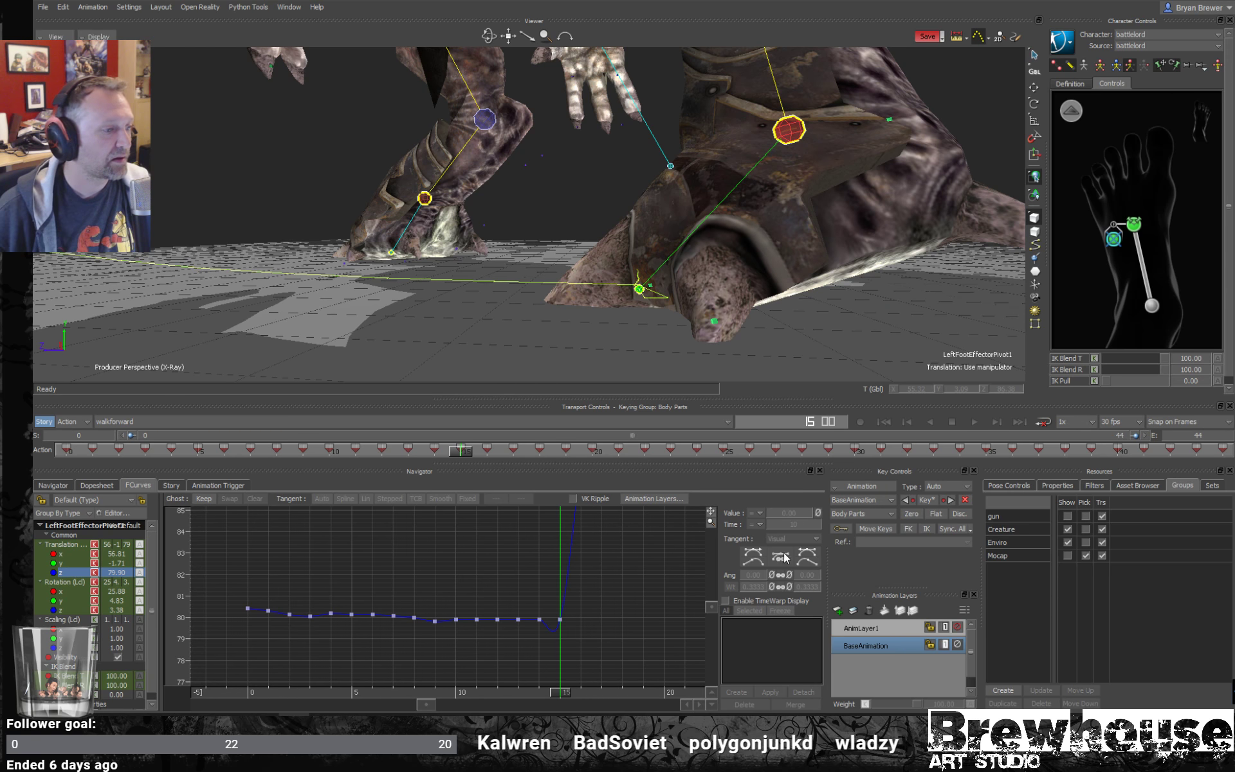
- Raise the Translation Z key at frame 16 to 90.13 at the start of the rise
mouse_move(576, 683)
mouse_down()
mouse_move(504, 687)
mouse_move(597, 680)
mouse_move(565, 674)
mouse_up()
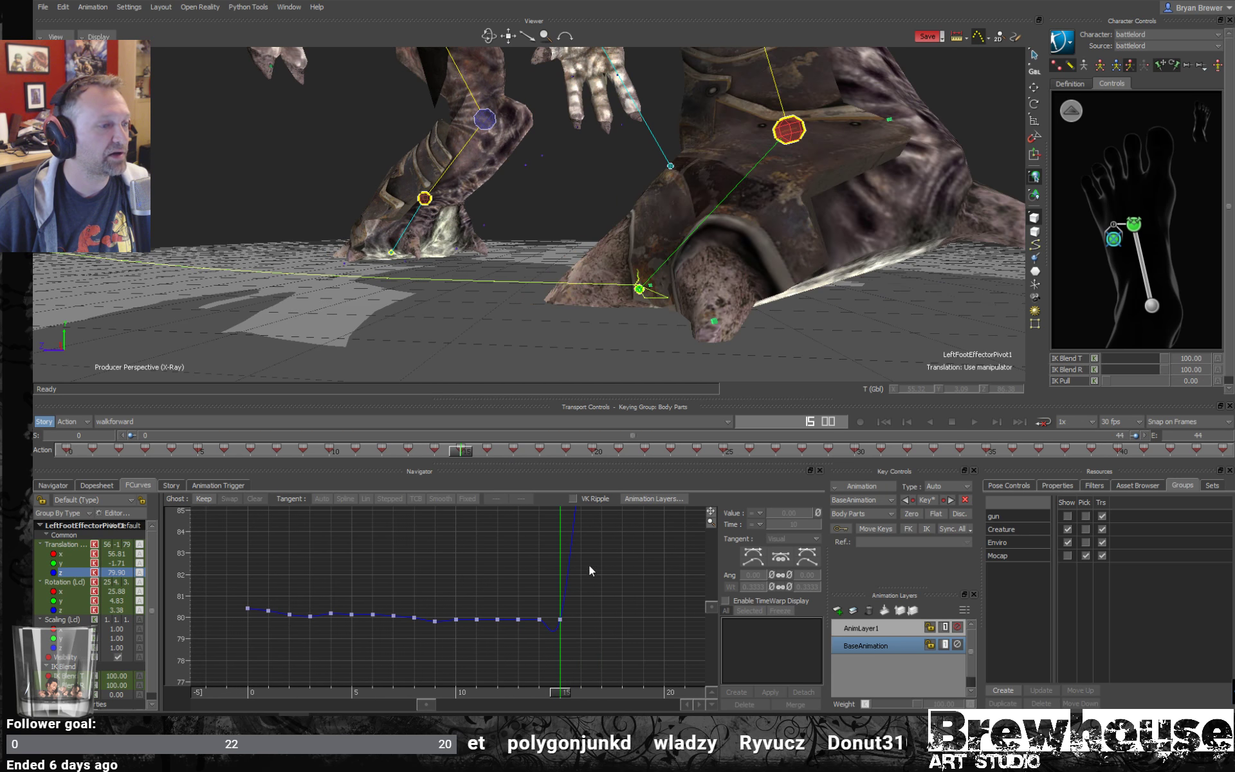
shift+drag(593, 585, 643, 451)
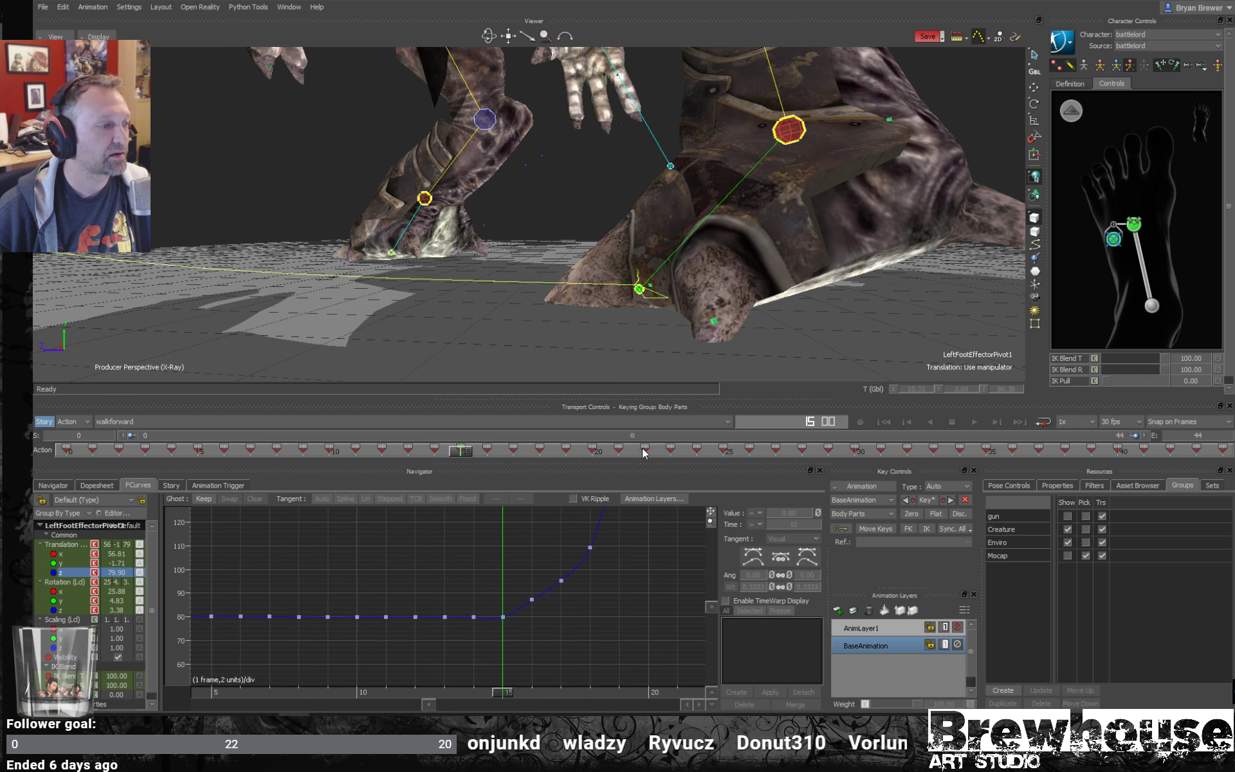
click(525, 693)
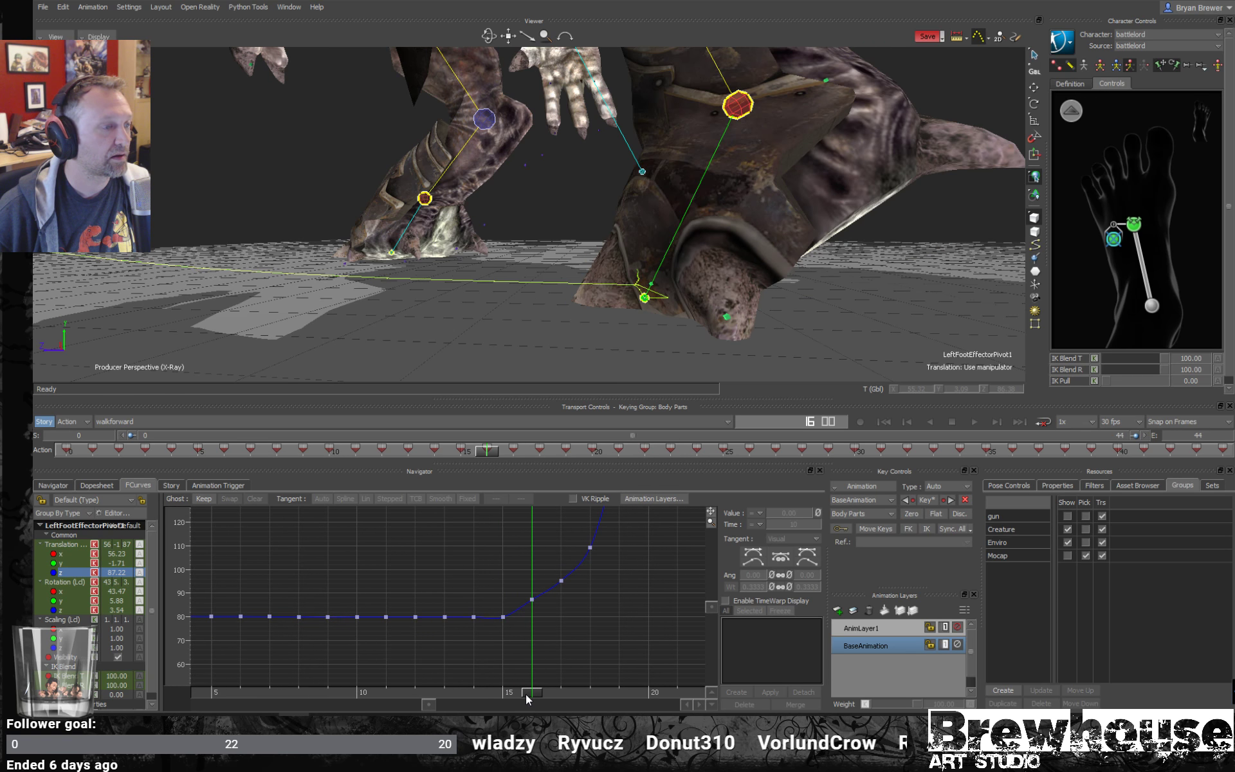
click(532, 600)
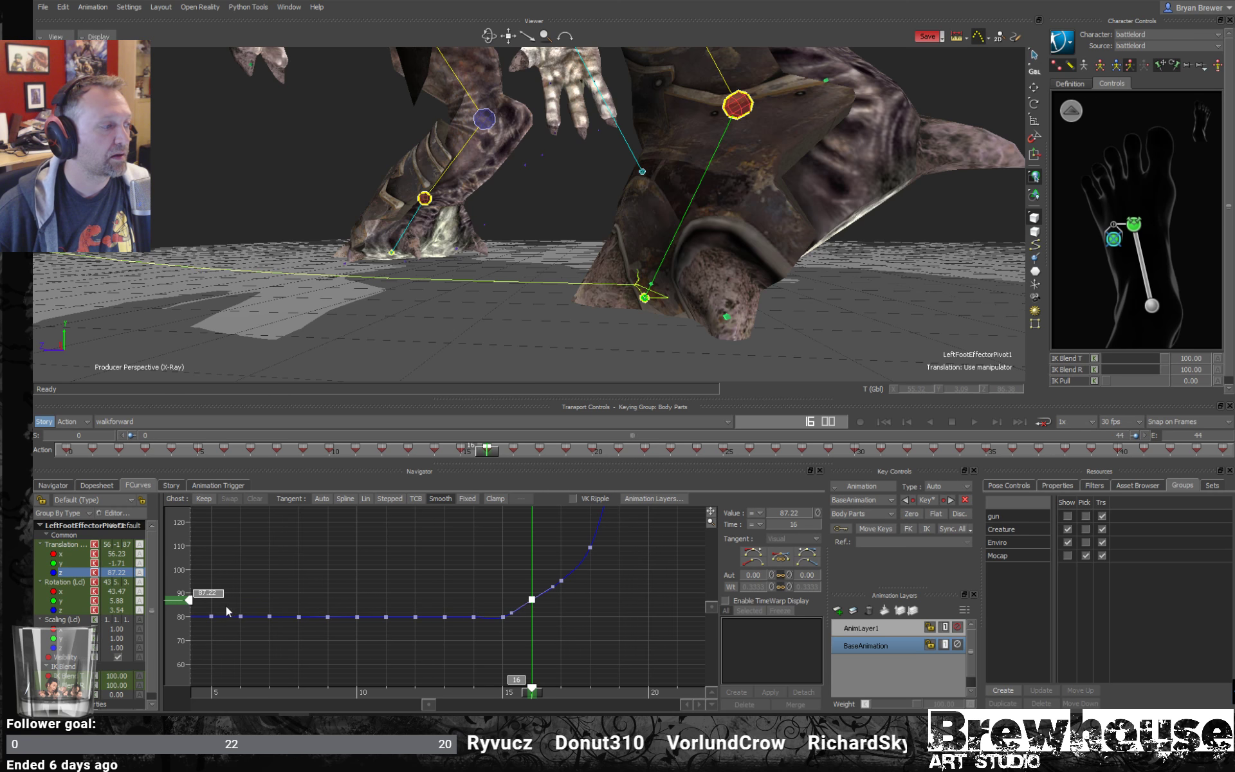
drag(179, 602, 181, 595)
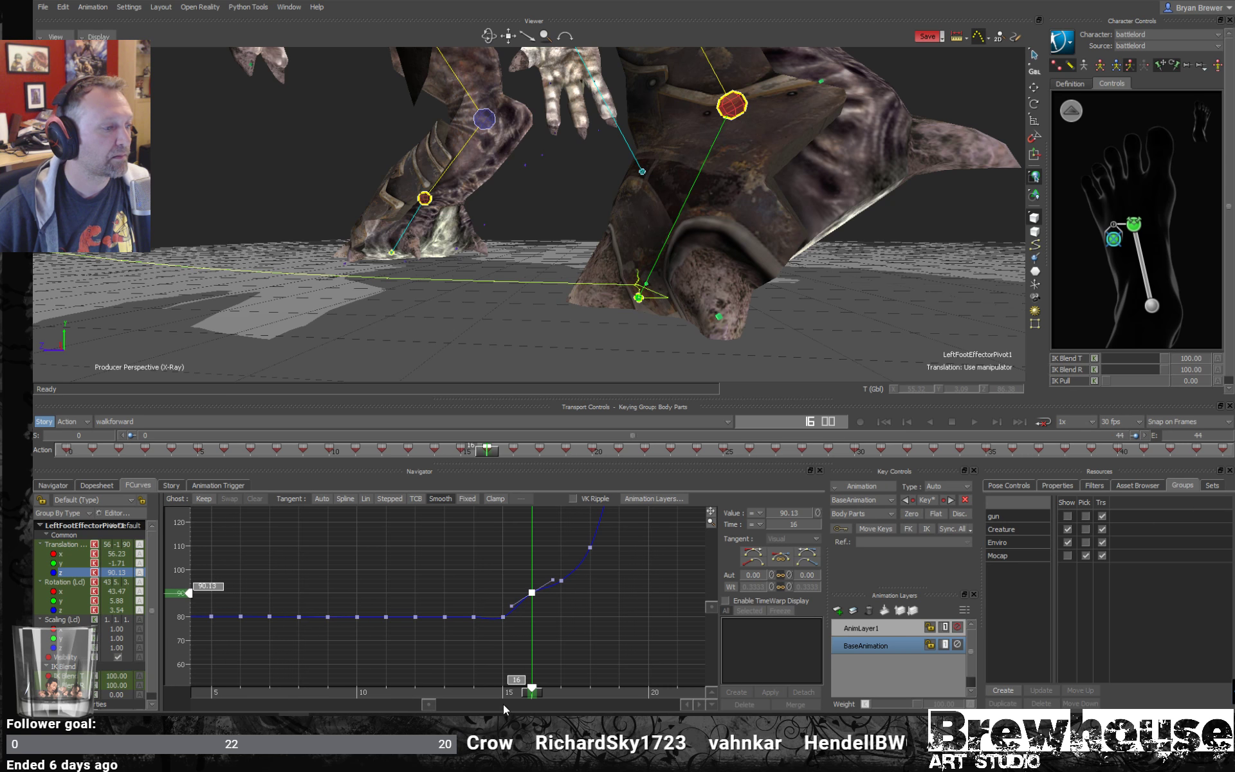
- Raise the Translation Z key at frame 17 to 108.29
mouse_move(526, 693)
mouse_down()
mouse_move(508, 692)
mouse_move(550, 689)
mouse_up()
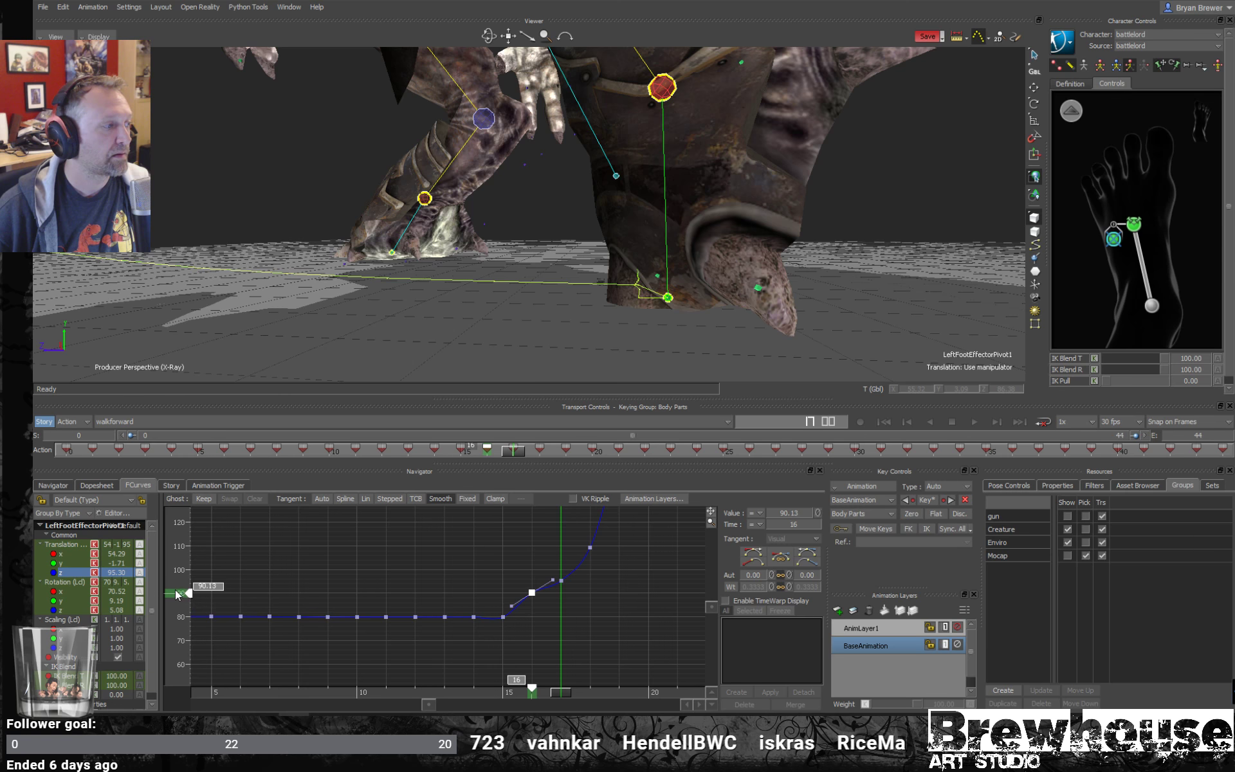
drag(187, 592, 186, 583)
key(ctrl+z)
drag(584, 601, 545, 570)
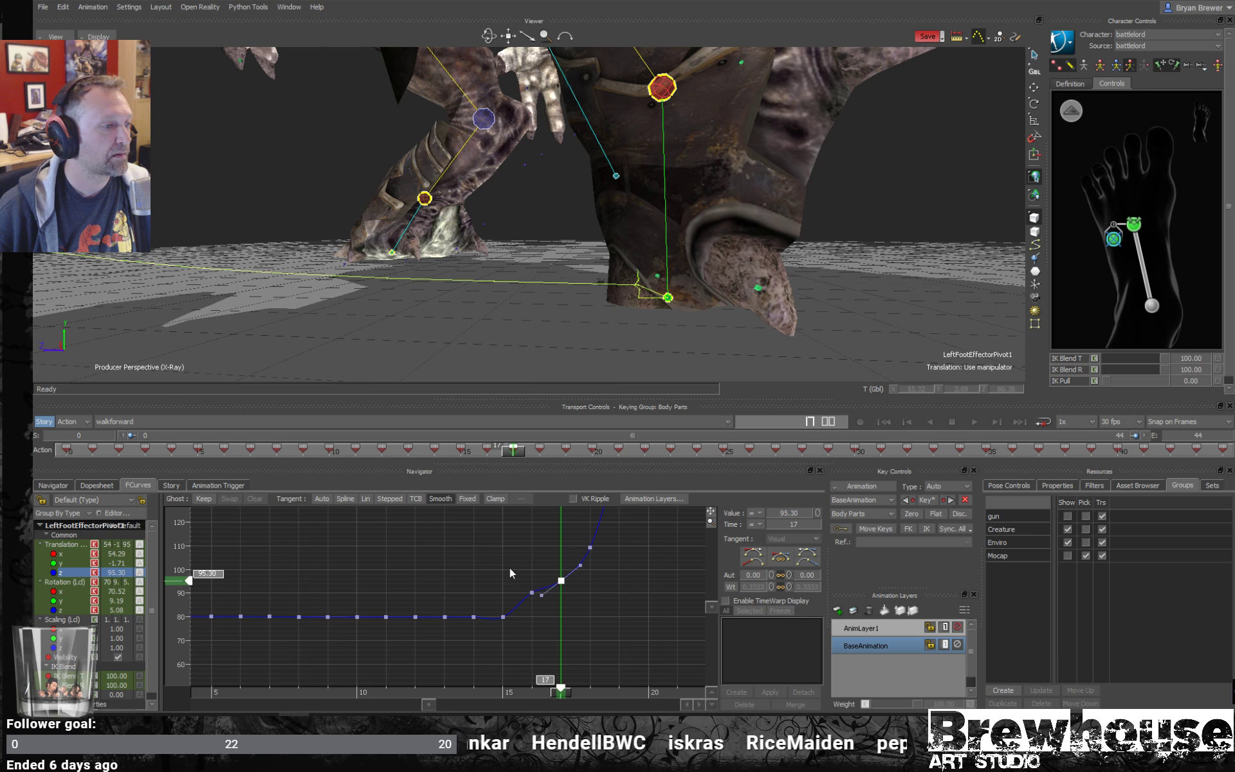
drag(192, 579, 189, 550)
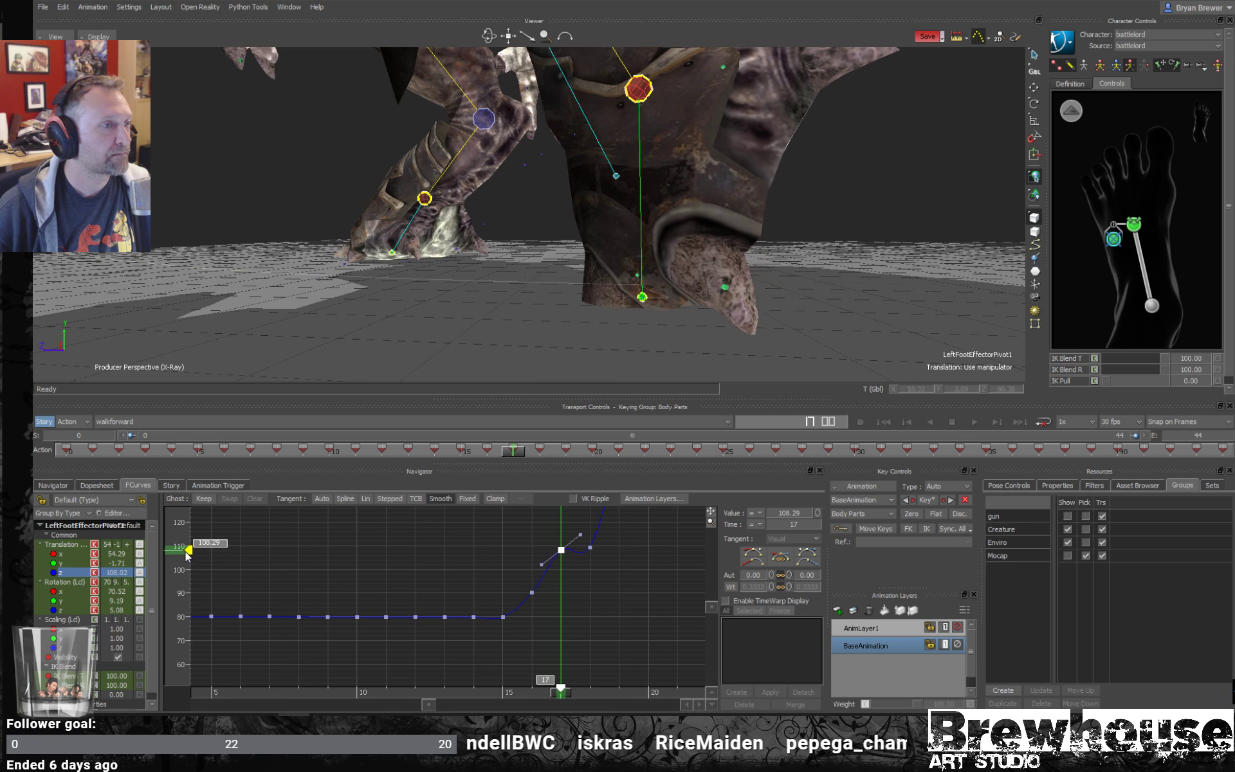
- Raise the Translation Z key at frame 18 to 128.26
shift+drag(588, 585, 495, 645)
drag(540, 629, 494, 604)
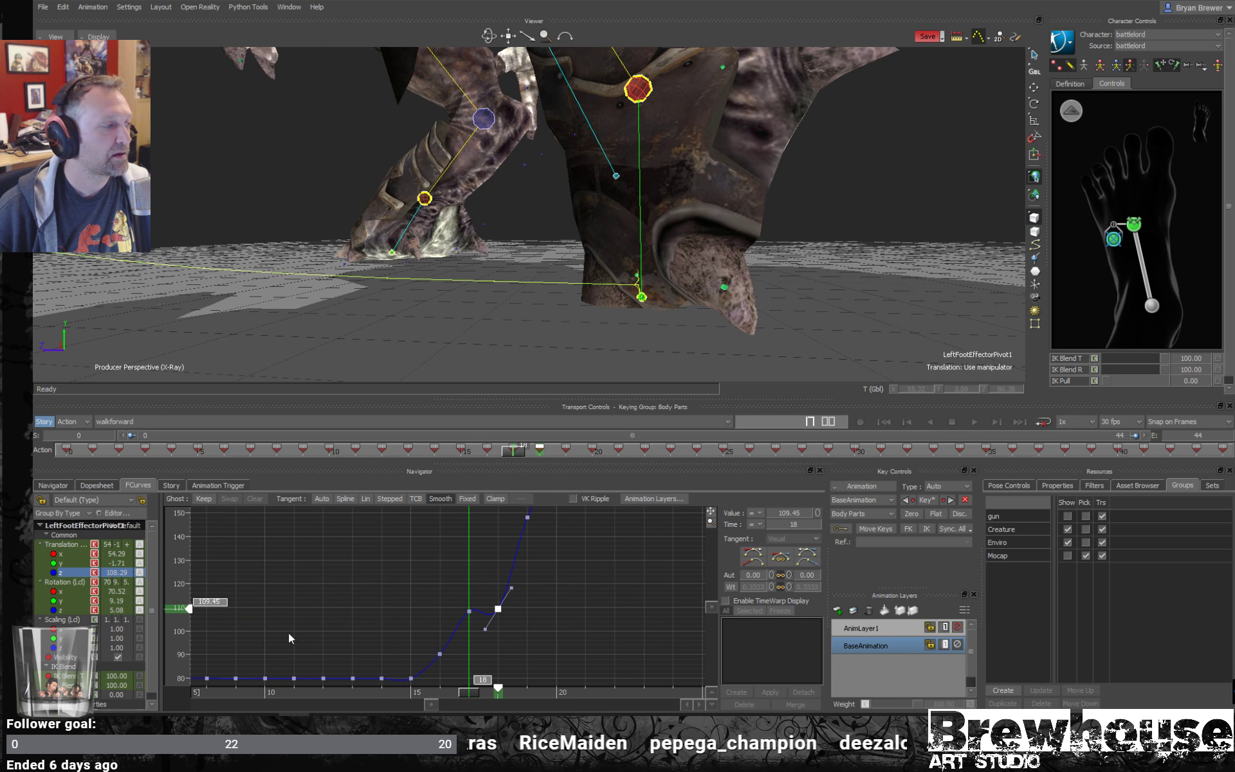
click(497, 693)
drag(188, 608, 188, 565)
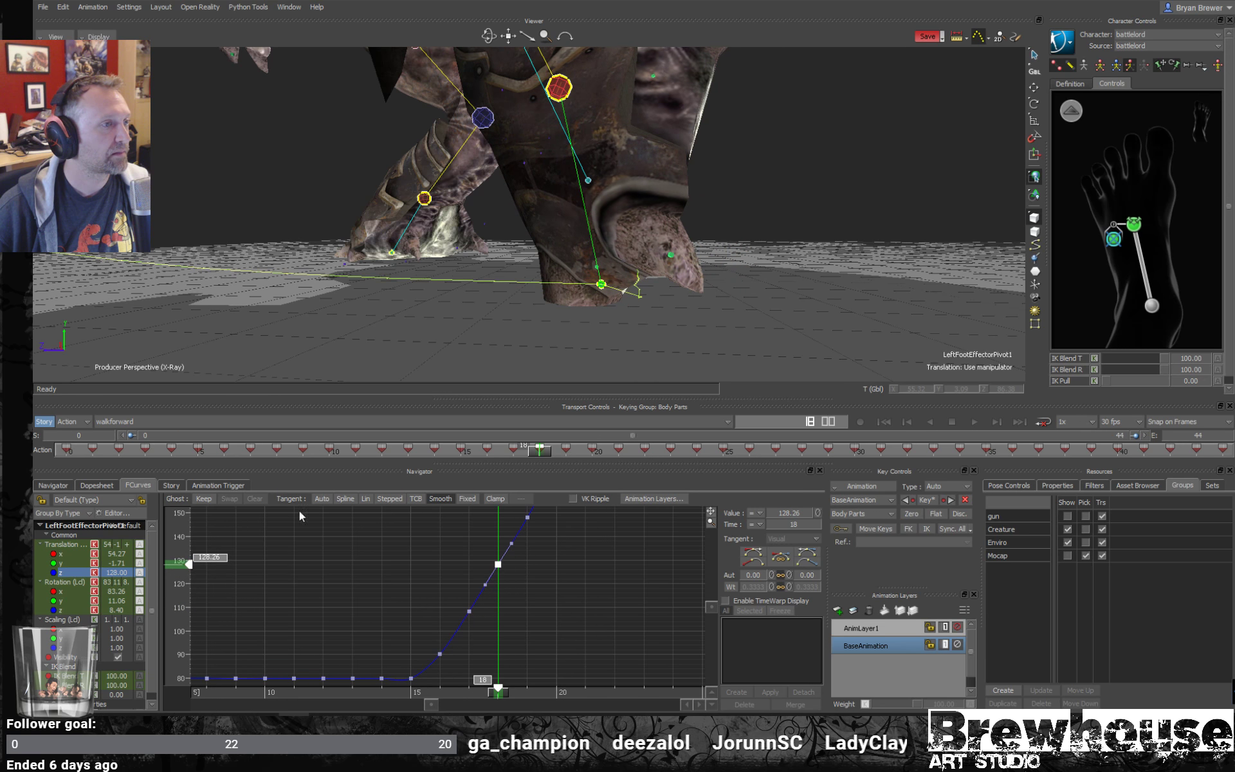
- Examine the Translation Z curve's rise and play back the walk from frame 14 to check the left foot's motion
shift+drag(597, 561, 573, 550)
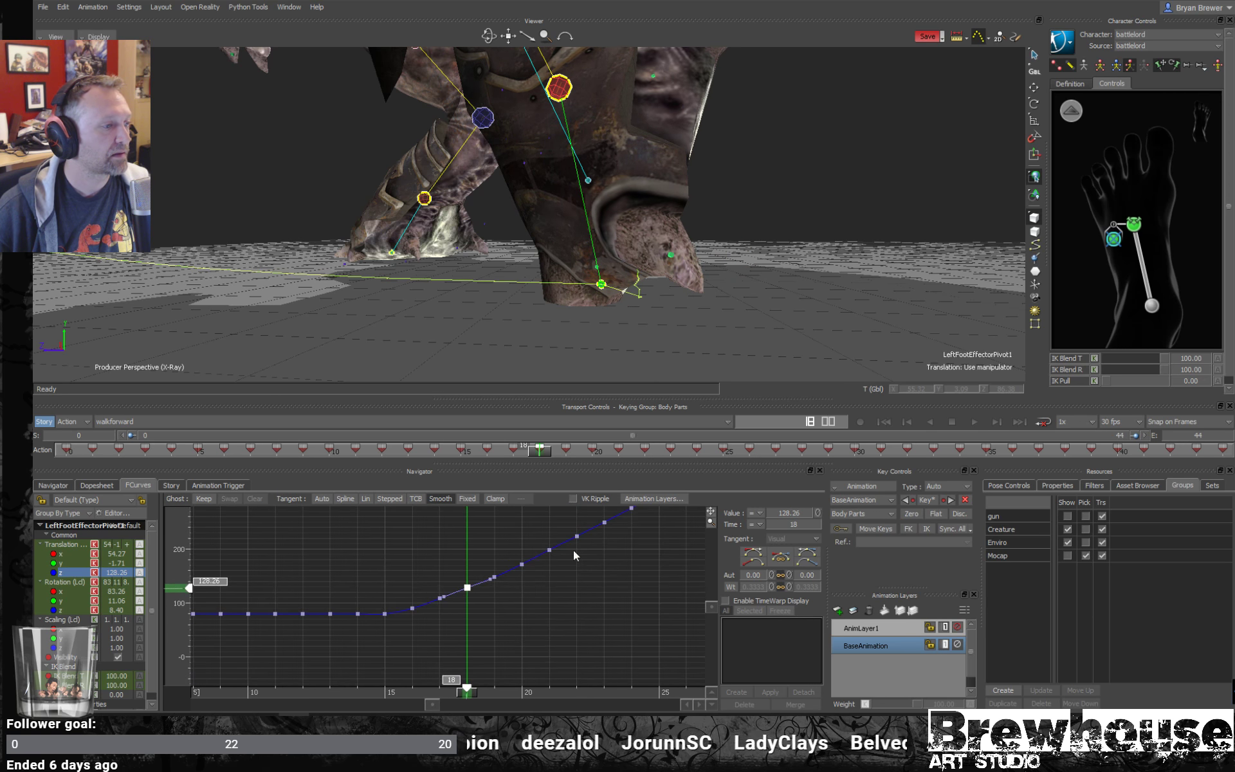
drag(588, 598, 478, 583)
shift+drag(478, 583, 436, 608)
ctrl+drag(436, 608, 454, 579)
drag(393, 692, 292, 658)
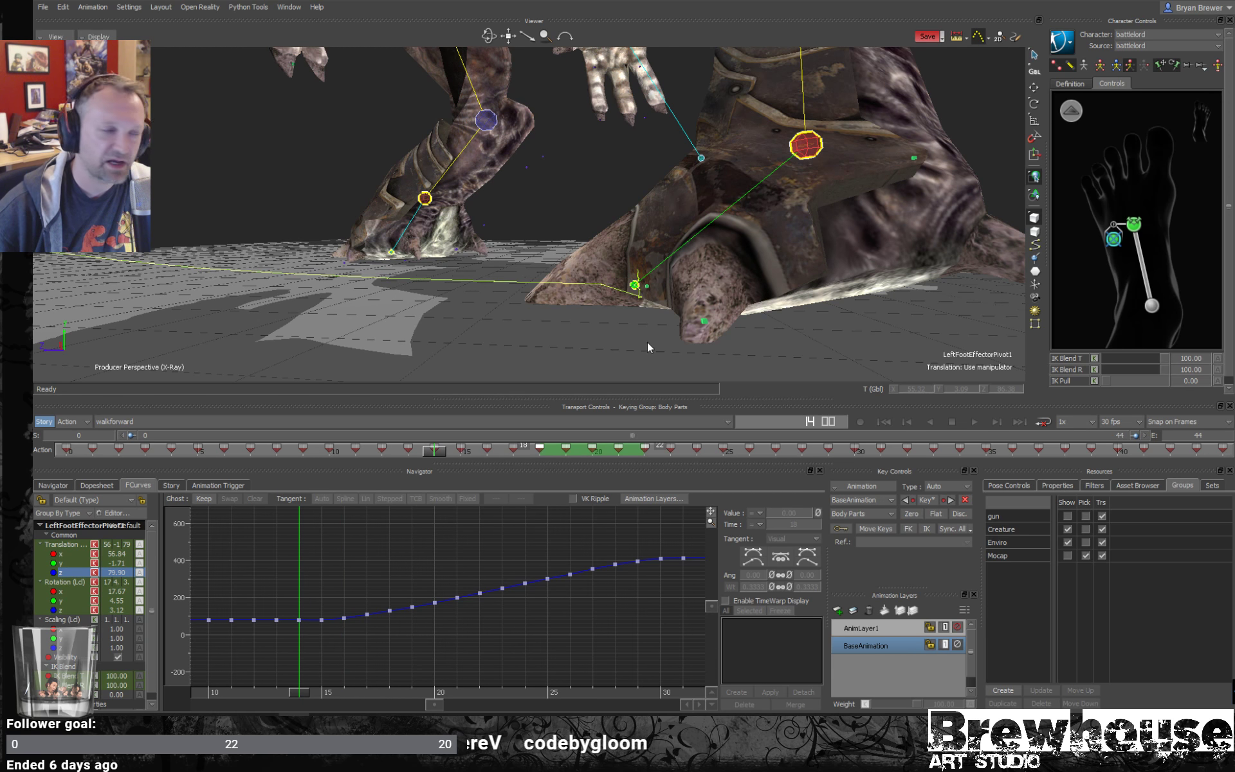
alt+right_drag(647, 343, 570, 296)
alt+drag(569, 296, 665, 308)
alt+middle_drag(666, 307, 613, 312)
alt+right_drag(613, 311, 677, 313)
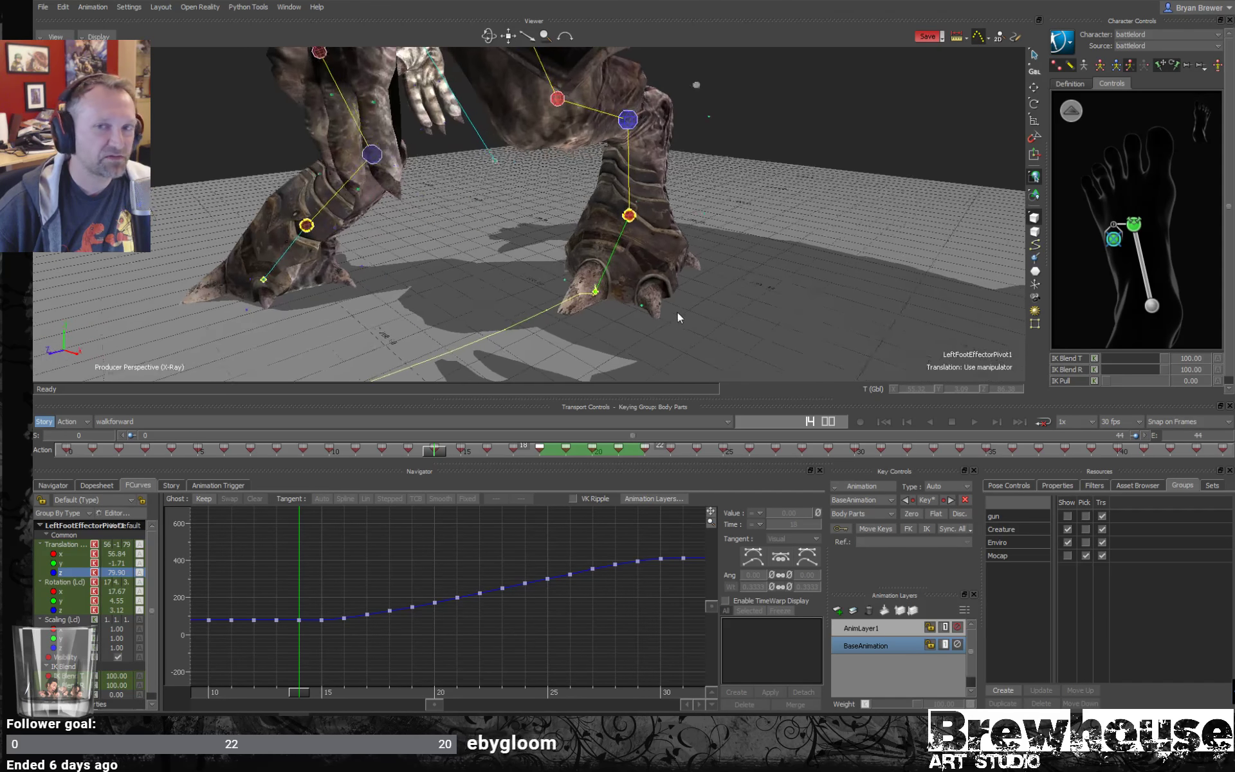
alt+drag(677, 312, 684, 284)
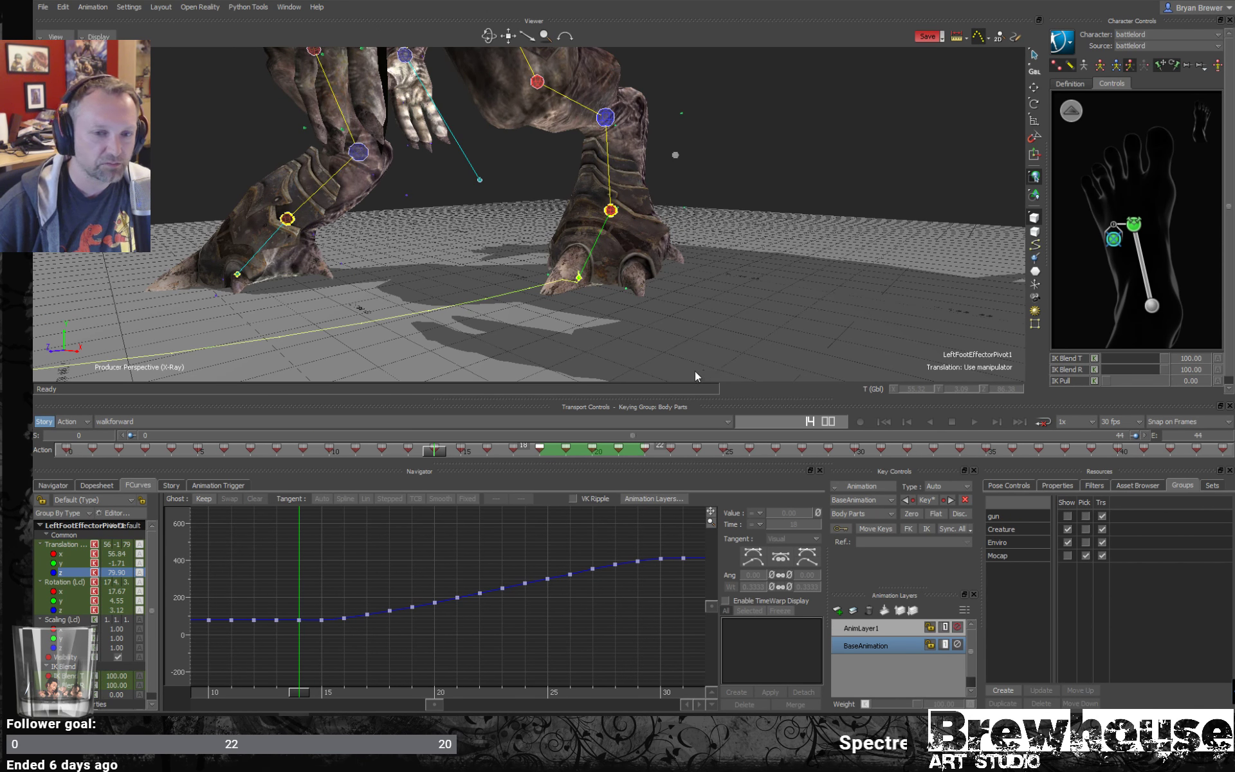
alt+drag(626, 380, 666, 352)
key(alt+v)
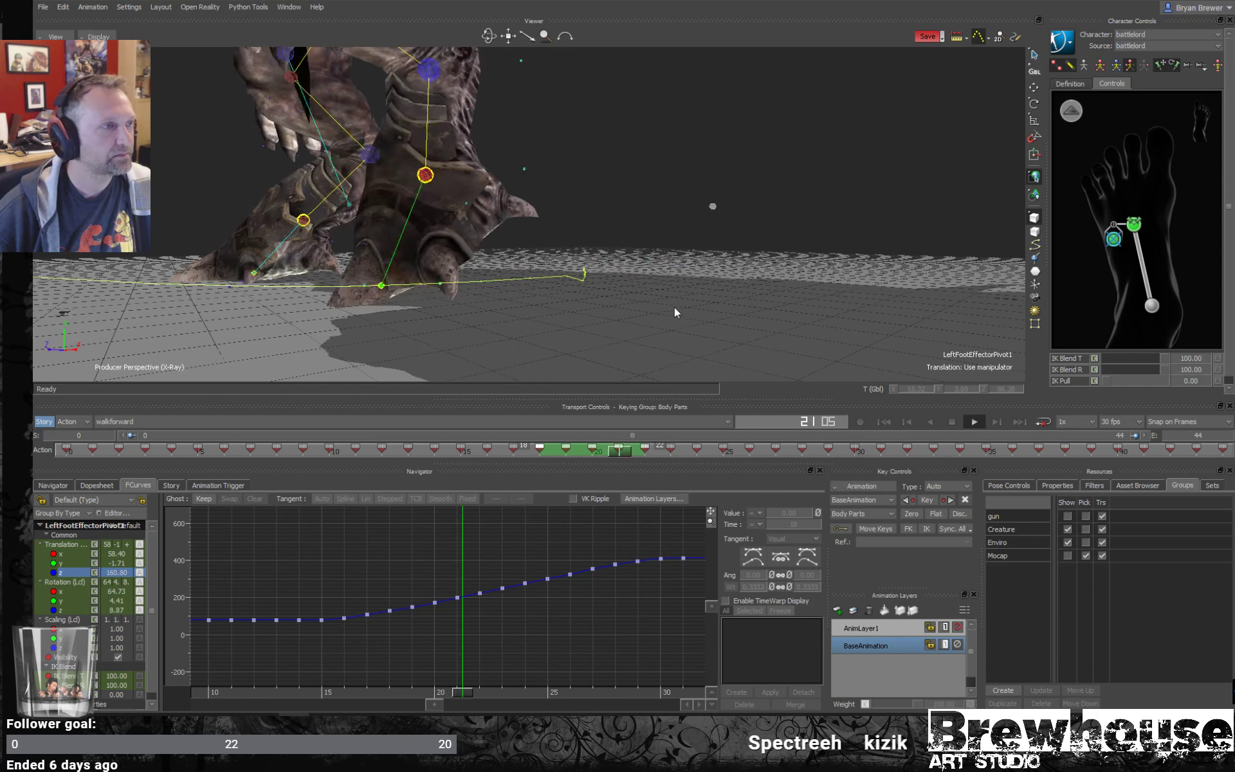
key(alt+v)
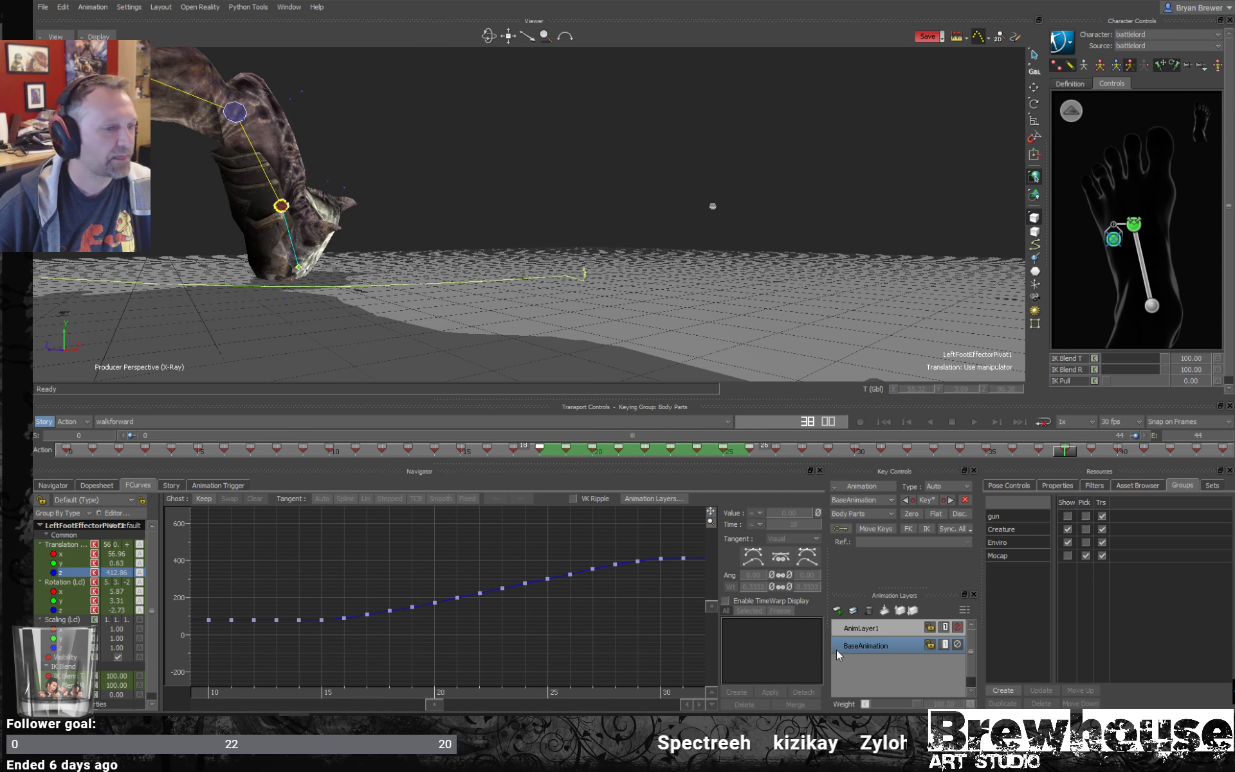
- Switch to AnimLayer1, go to frame 0, and select the left ankle effector with the translation manipulator active
click(868, 629)
click(411, 452)
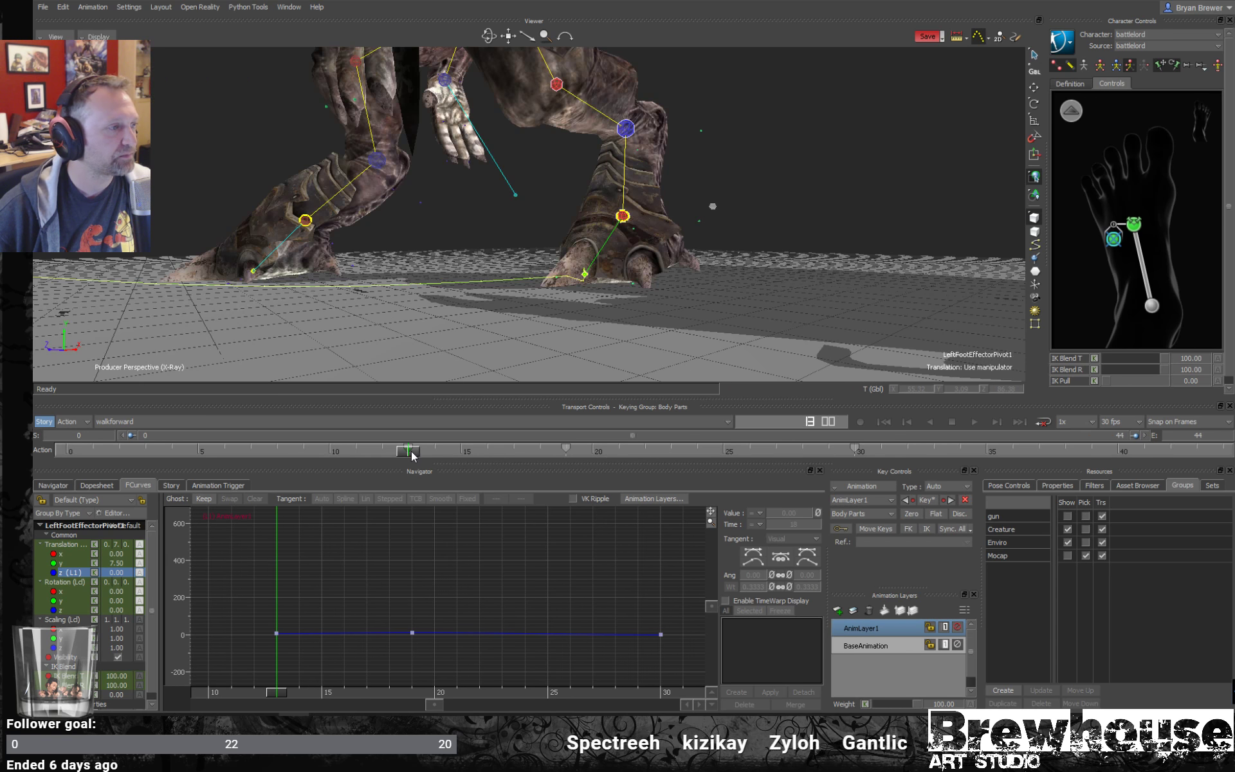
ctrl+shift+drag(720, 223, 649, 283)
drag(410, 456, 36, 405)
click(1151, 306)
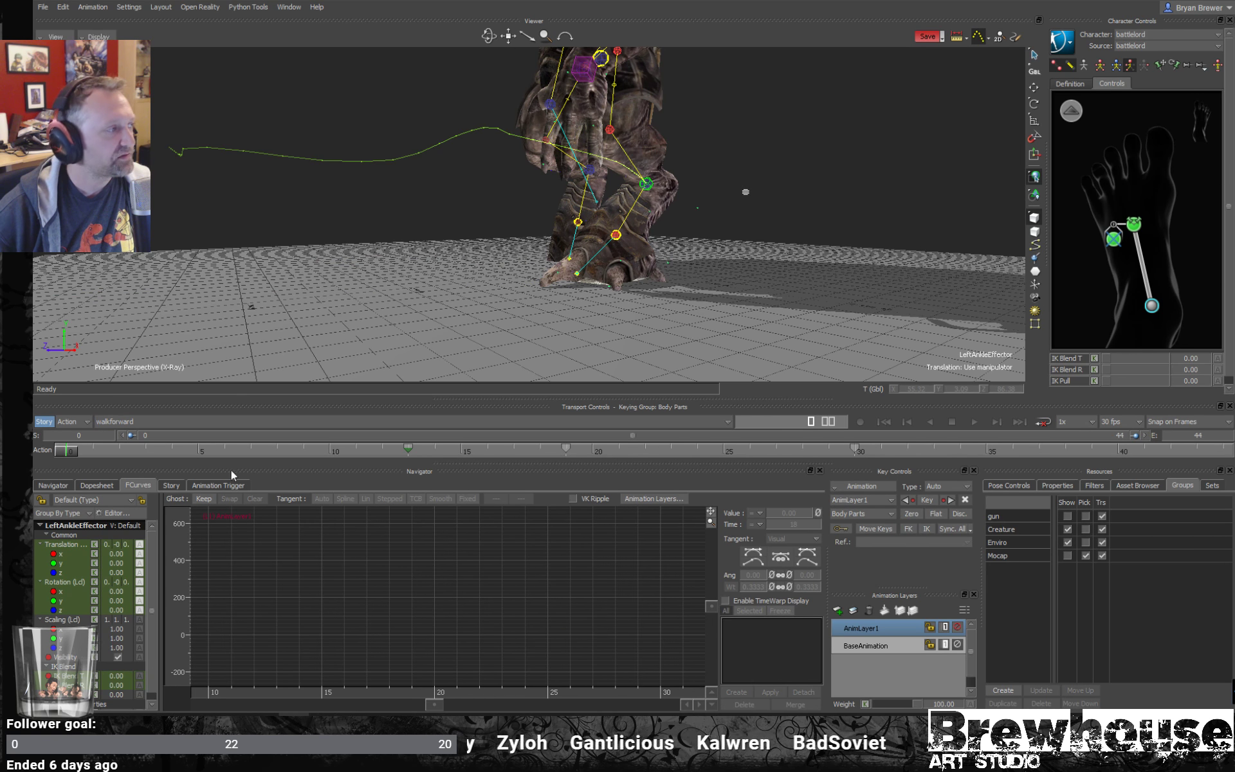
ctrl+shift+drag(713, 219, 693, 250)
key(ctrl+a)
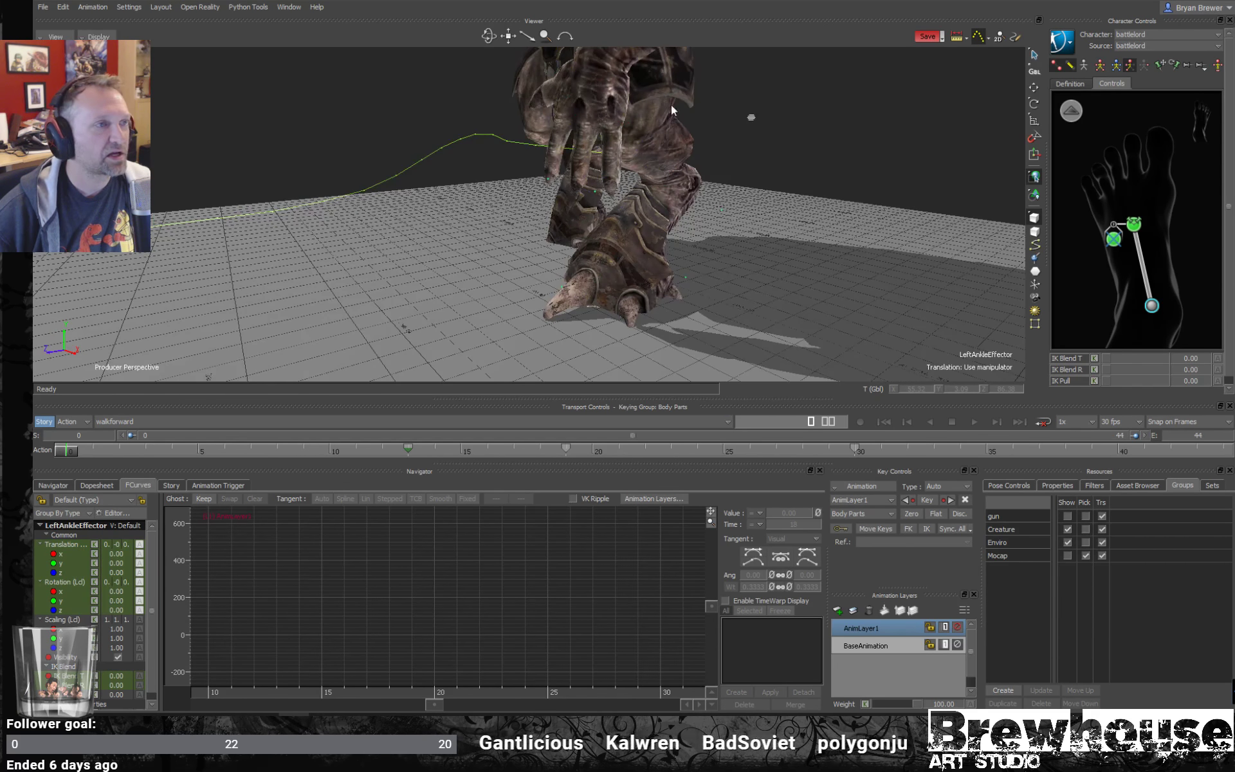
key(ctrl+a)
key(t)
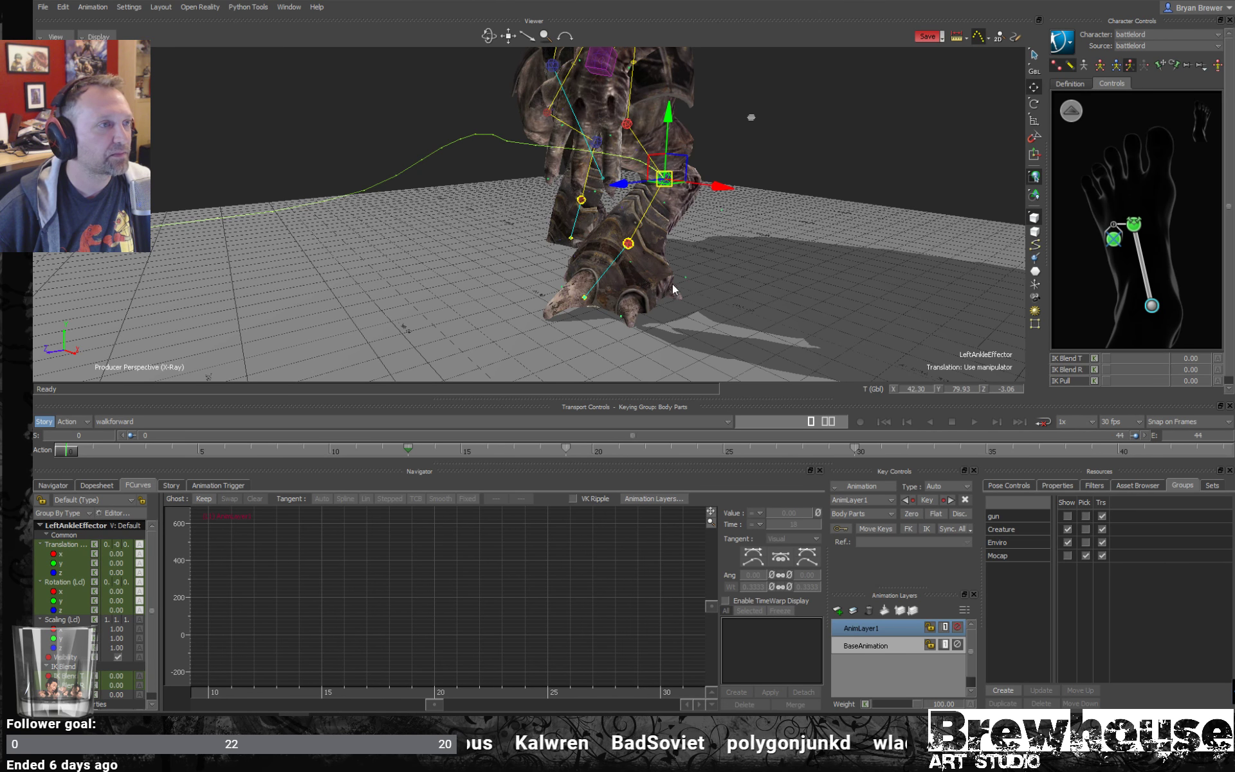
- Compare the left leg's pose at frames 30 and 0 from several angles
drag(65, 454, 850, 450)
ctrl+drag(588, 306, 510, 260)
drag(861, 455, 46, 404)
ctrl+drag(540, 314, 695, 261)
mouse_move(695, 261)
shift+mouse_down()
mouse_move(642, 292)
mouse_move(647, 303)
mouse_move(694, 315)
mouse_move(709, 260)
shift+mouse_up()
key(Escape)
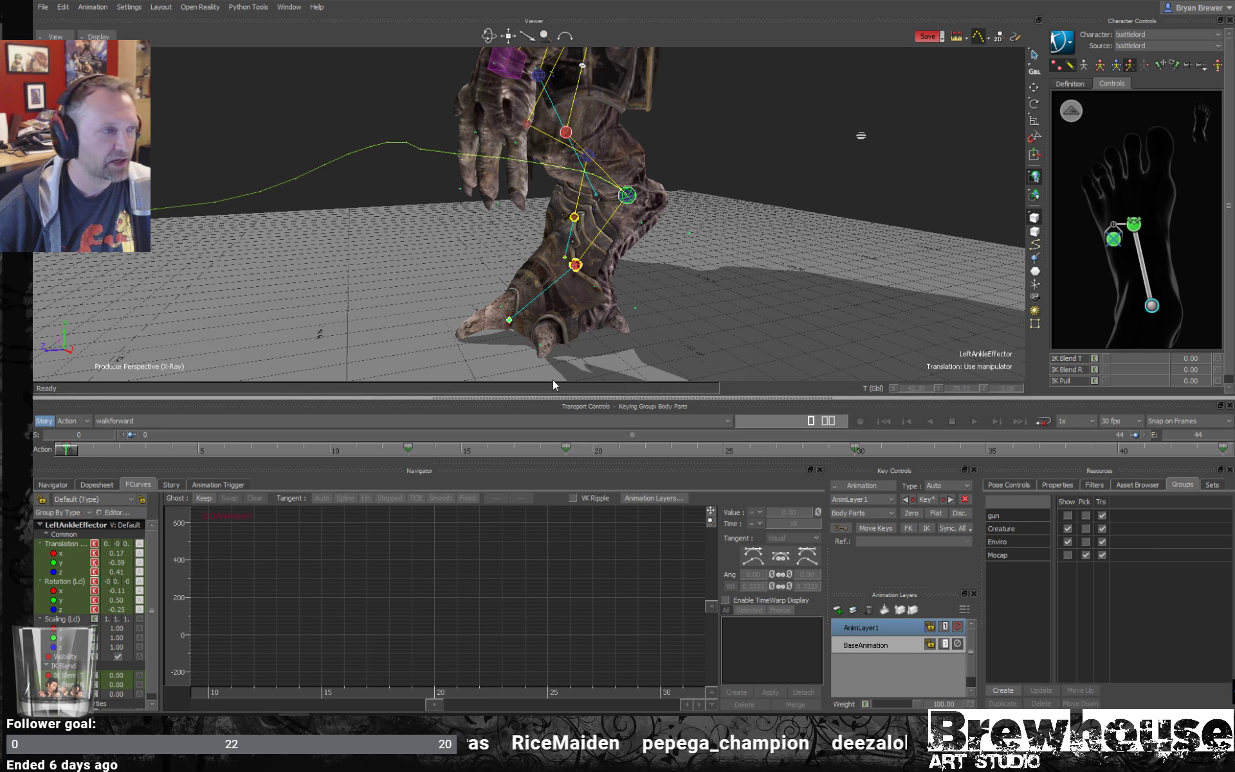
ctrl+shift+drag(731, 296, 791, 296)
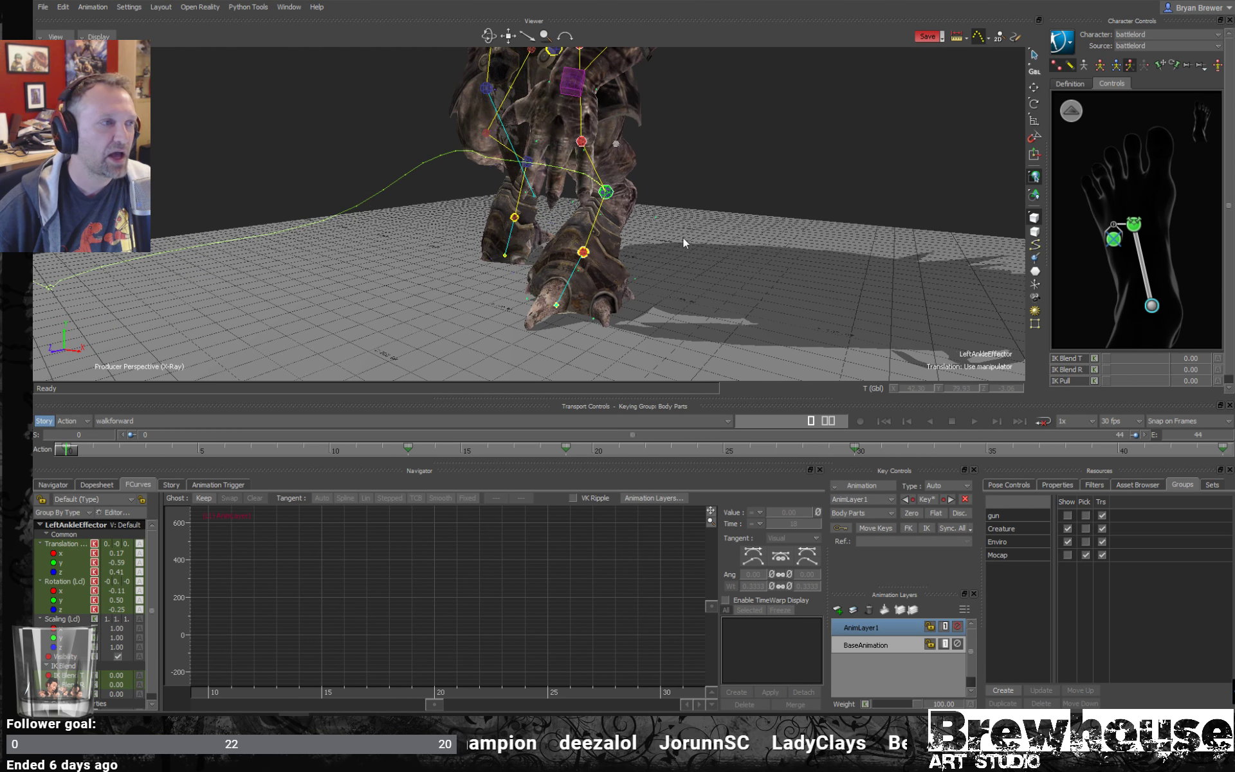
- Lower the left ankle effector at frame 5 on AnimLayer1 so the new pose is keyed
ctrl+shift+drag(656, 309, 683, 260)
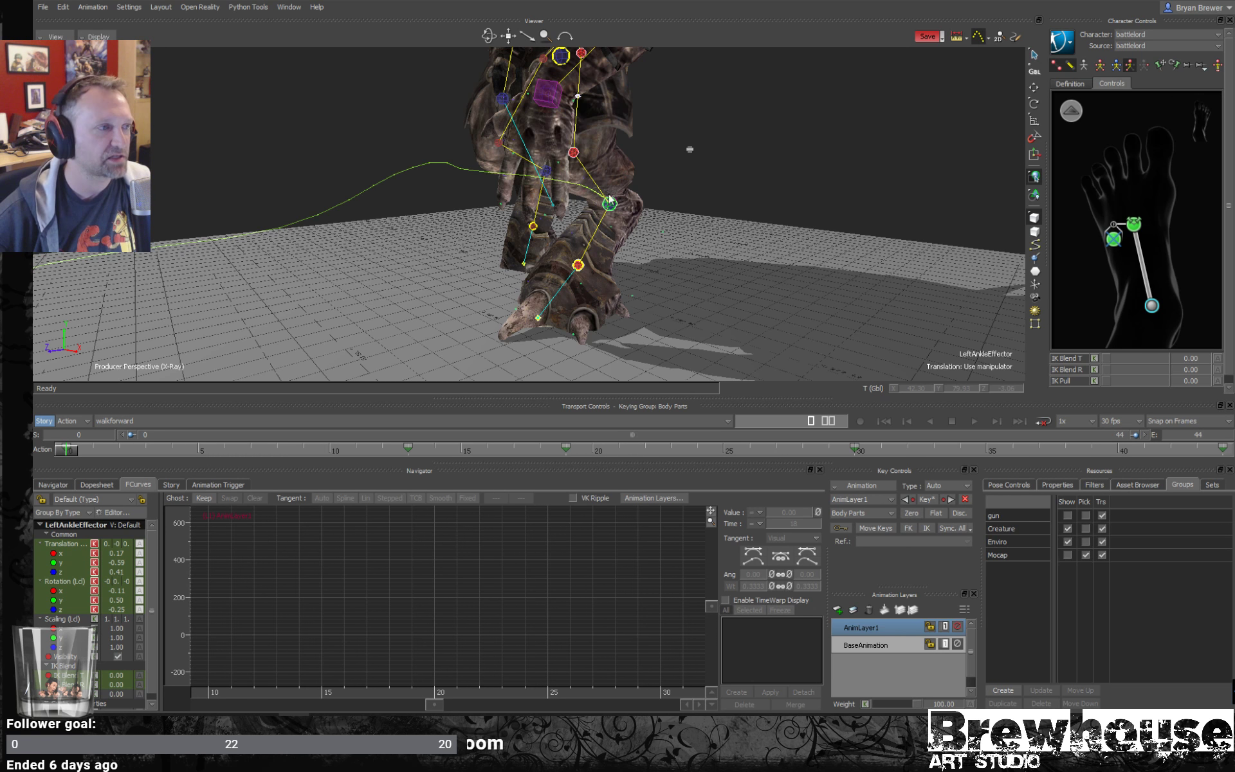
mouse_move(674, 271)
ctrl+mouse_down()
mouse_move(713, 258)
mouse_move(658, 264)
ctrl+mouse_up()
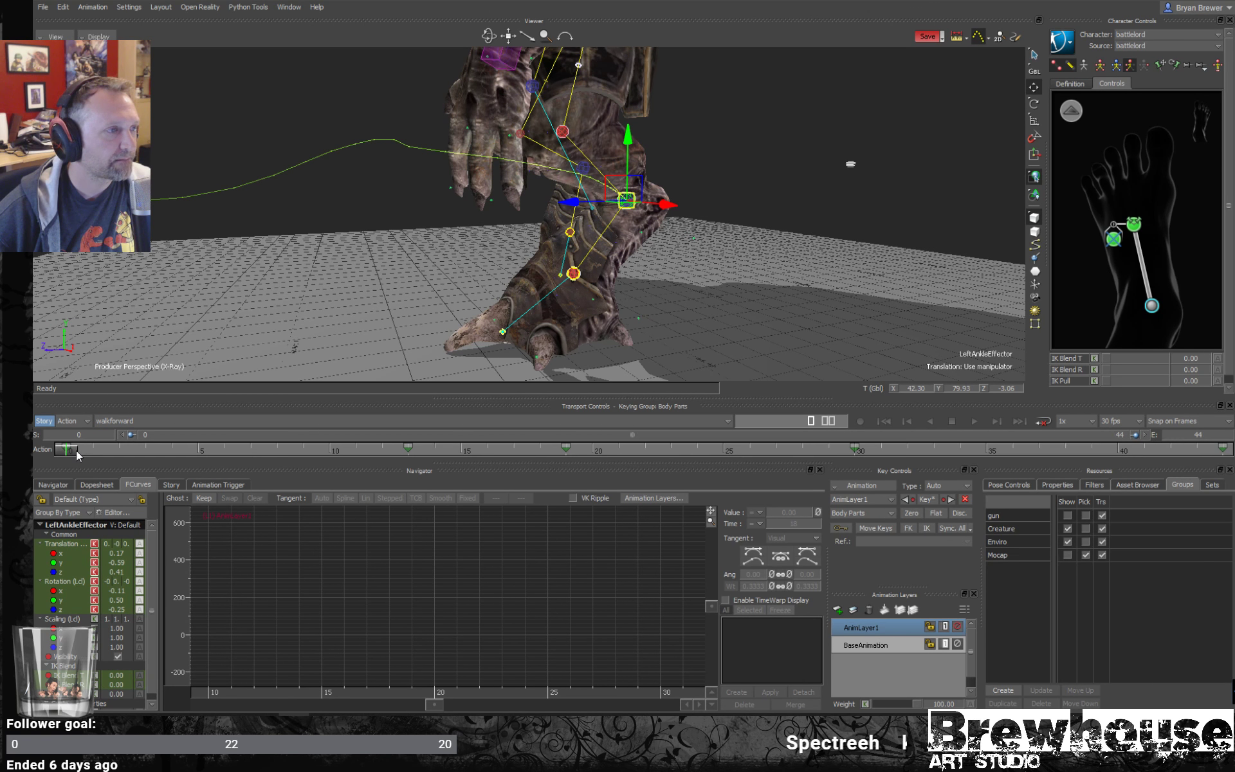
drag(75, 450, 207, 470)
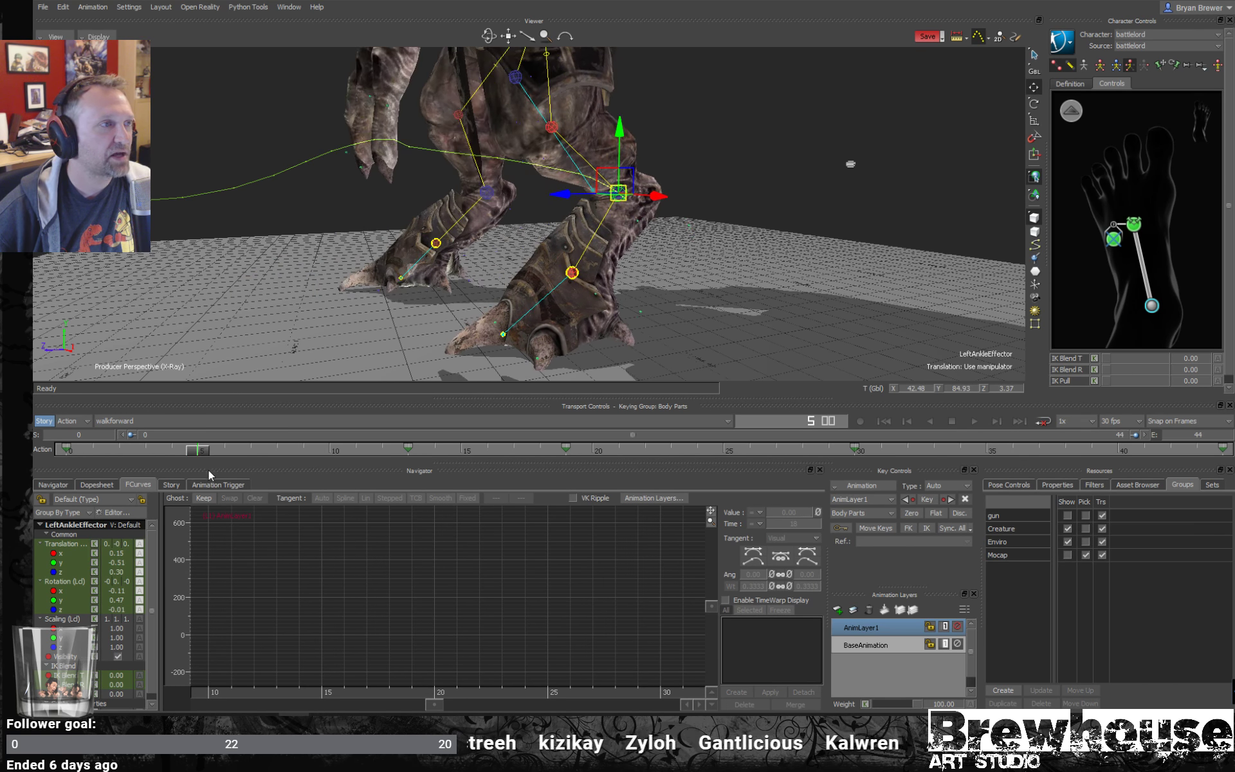
drag(621, 135, 631, 162)
drag(201, 452, 407, 457)
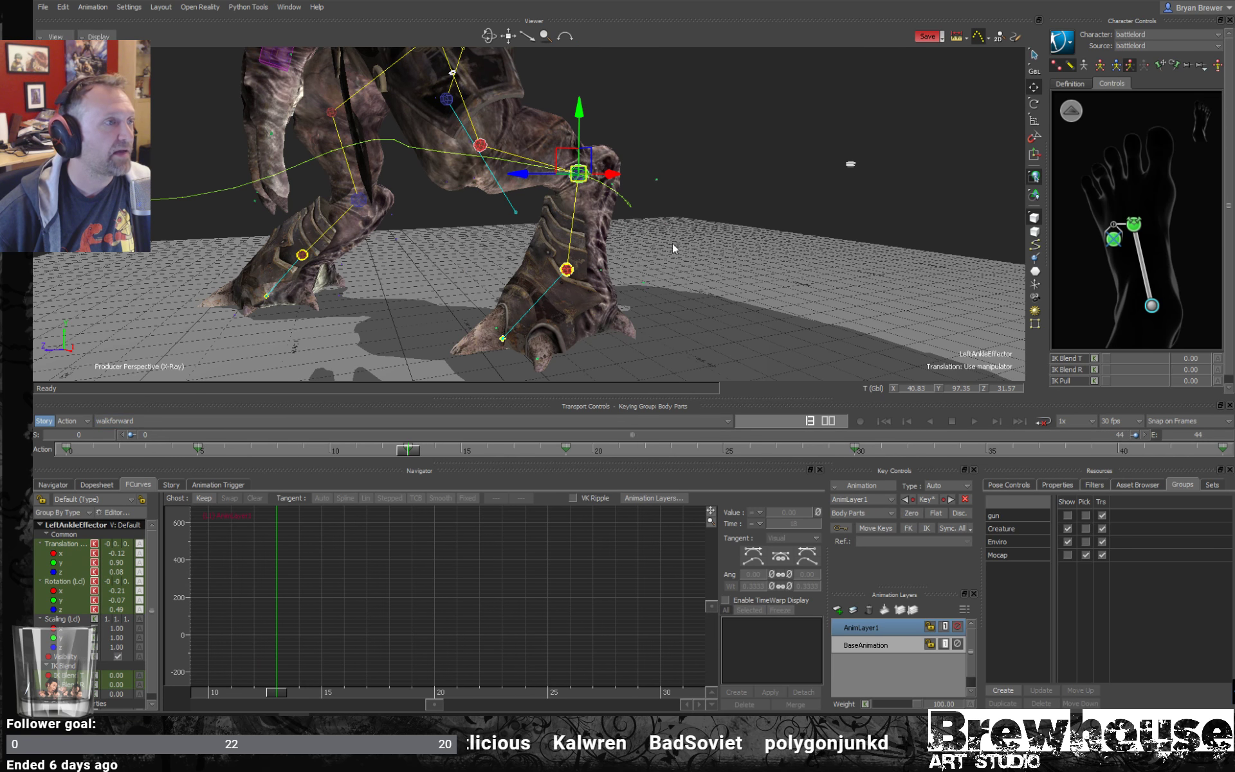
- Adjust the left ankle effector at frame 13, and move it back along Z to about 105.5 at frame 19 with X-ray display off
ctrl+drag(673, 242, 621, 216)
drag(519, 204, 504, 204)
drag(407, 457, 556, 460)
key(ctrl+a)
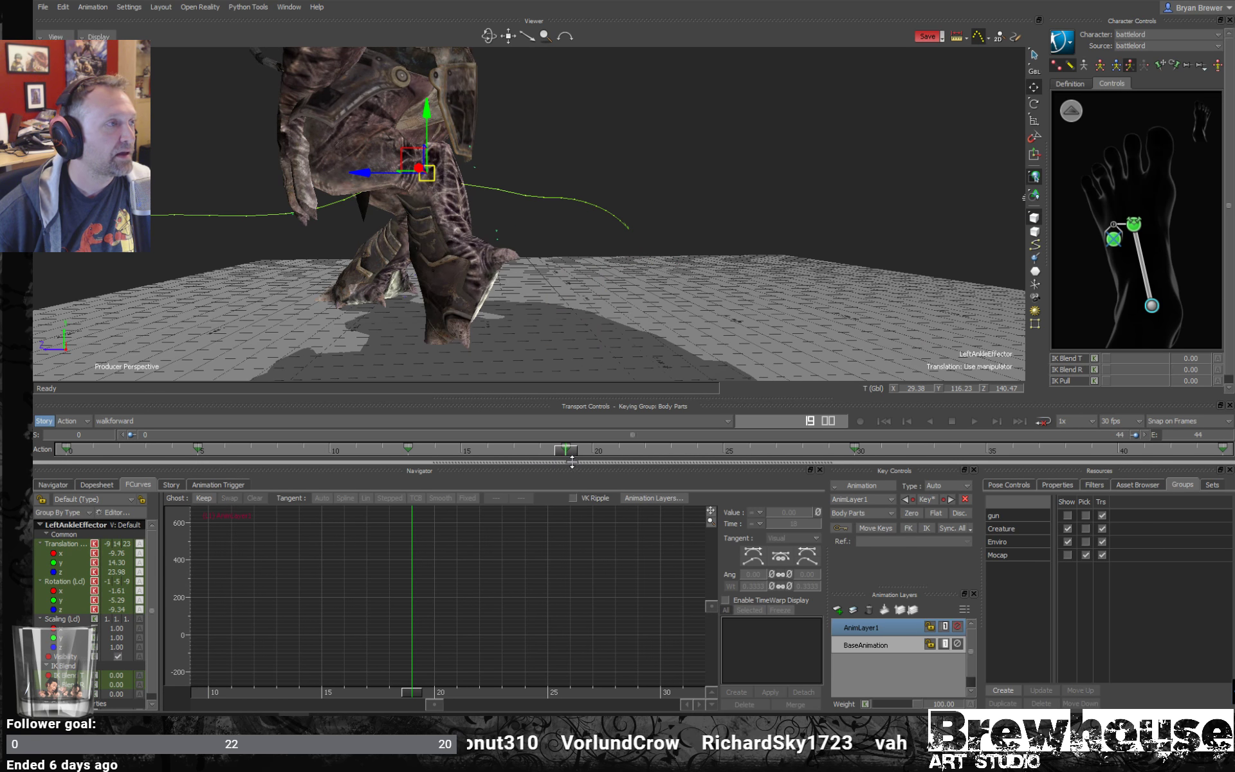
drag(362, 180, 412, 180)
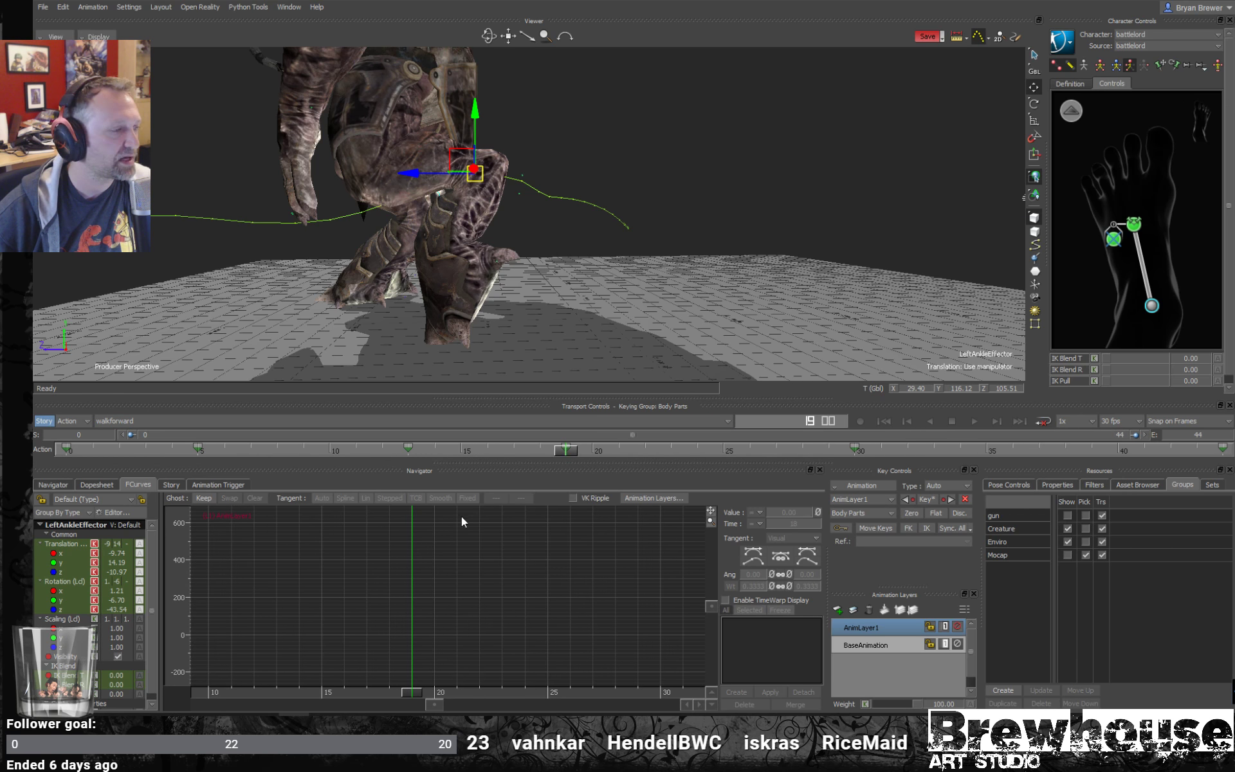
- Adjust the left ankle effector at frame 30, and move it to about Y 67.9 and Z 316.1 at frame 36
drag(565, 454, 855, 456)
ctrl+shift+drag(476, 278, 609, 300)
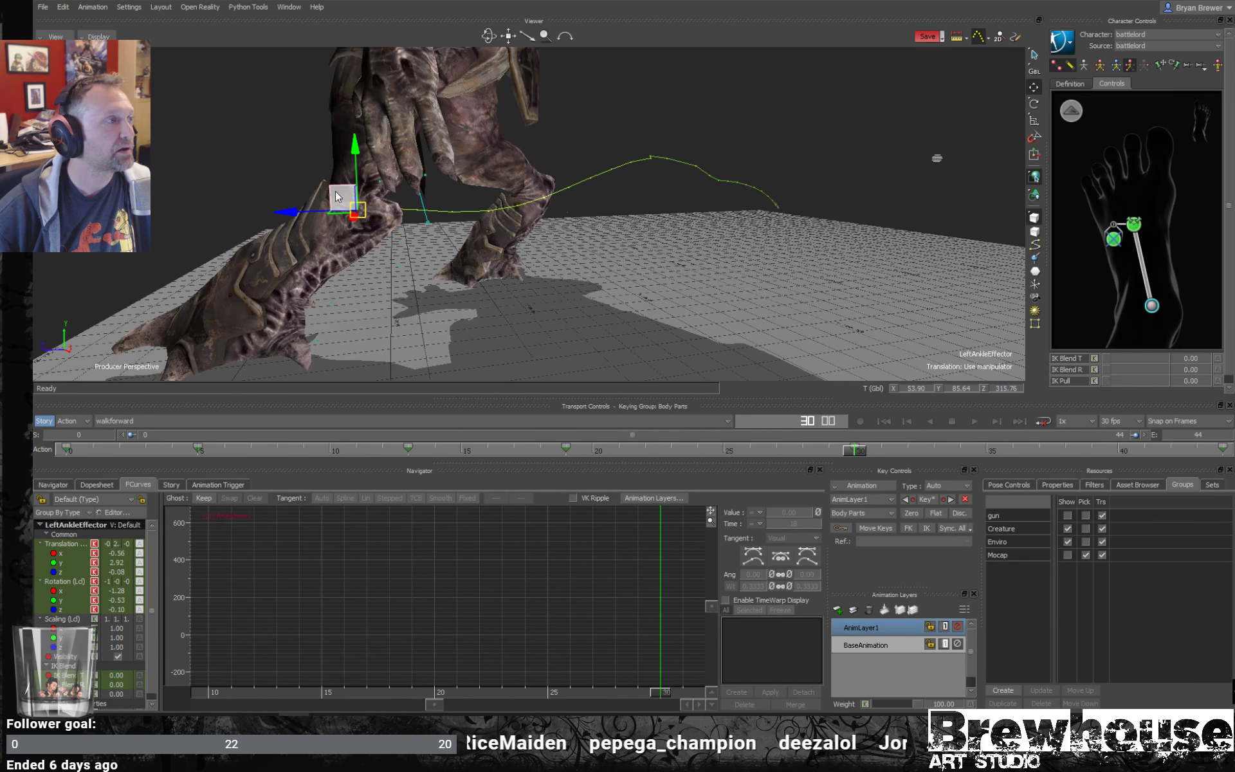
drag(331, 200, 540, 284)
drag(855, 452, 1017, 449)
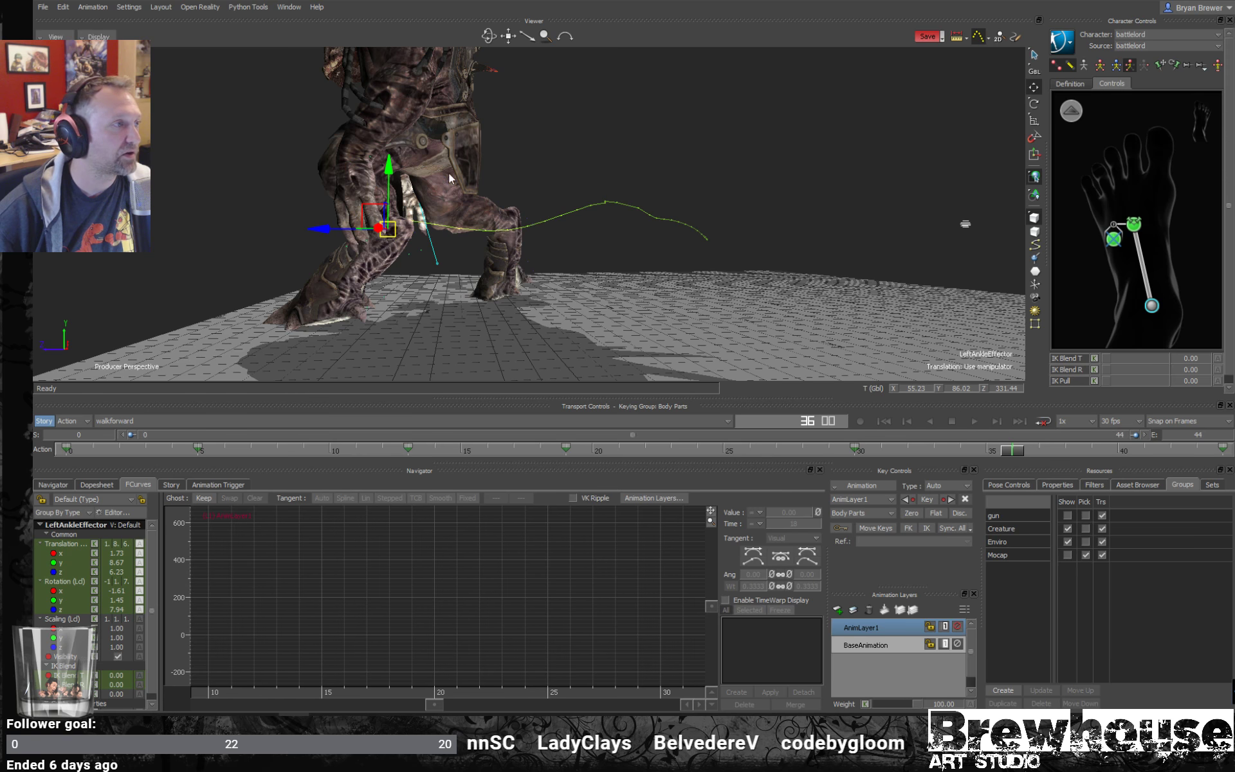
drag(393, 196, 394, 200)
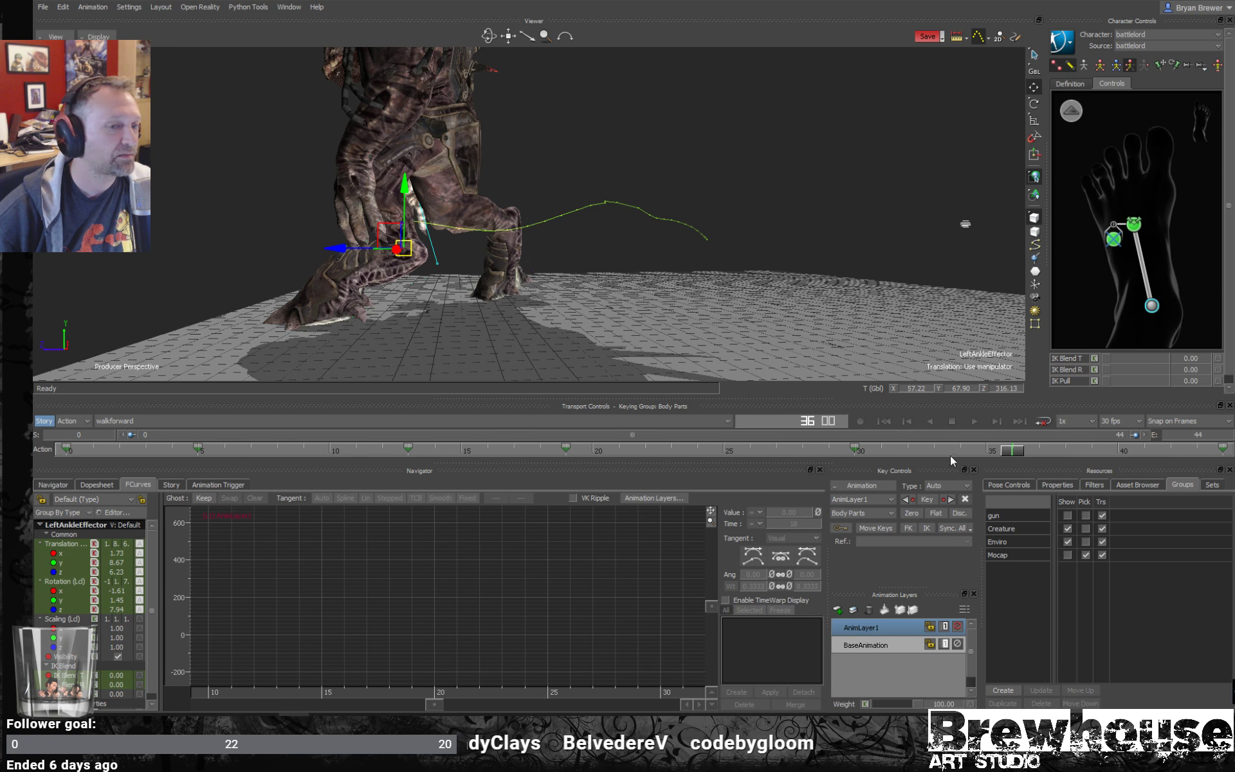
- Play the walk through to frame 44 and check the left leg's motion from several angles
drag(1014, 453, 1222, 453)
click(976, 421)
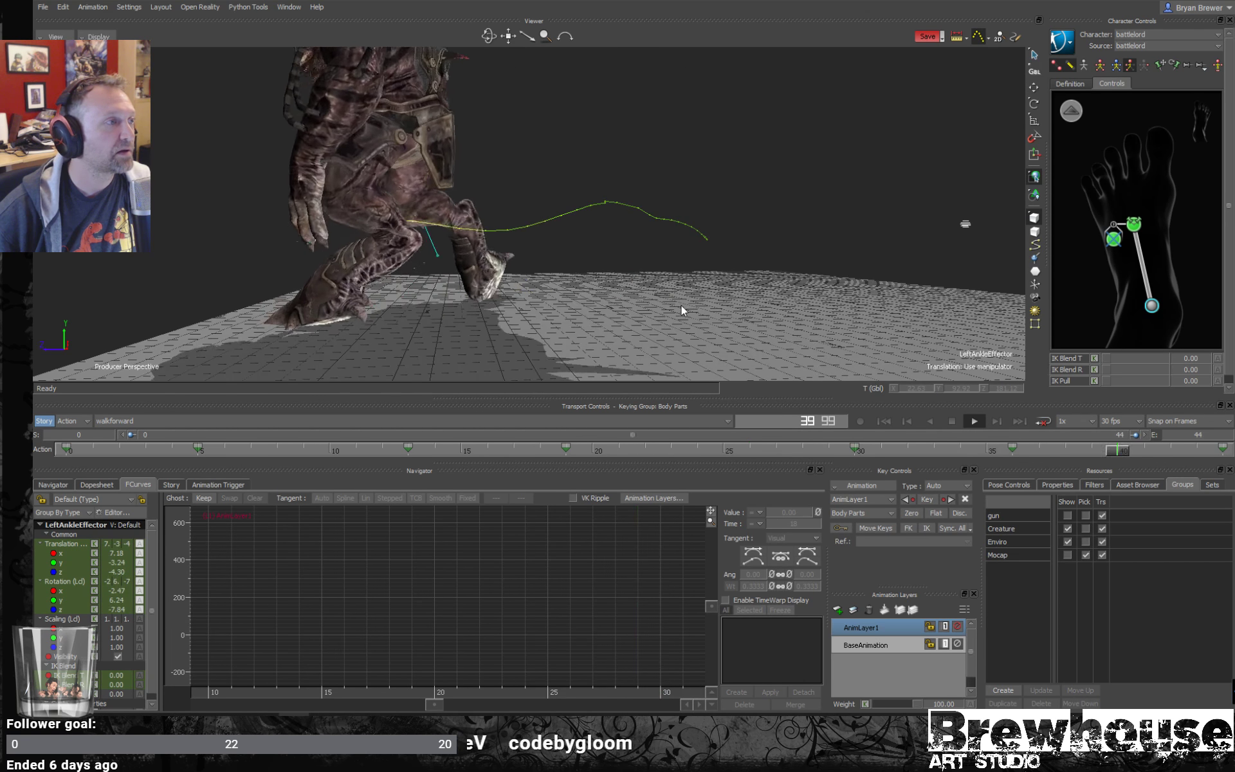
alt+right_drag(681, 305, 590, 268)
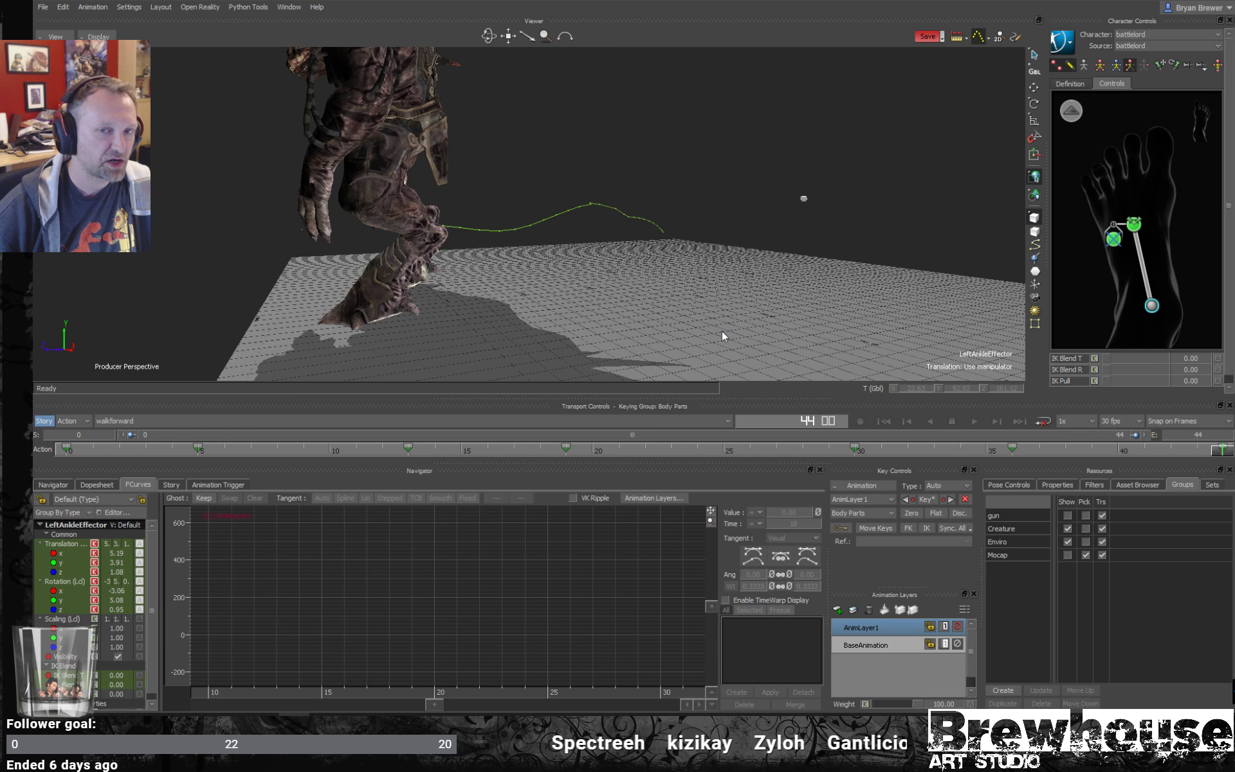
ctrl+shift+drag(726, 288, 639, 318)
scroll(763, 304, up, 4)
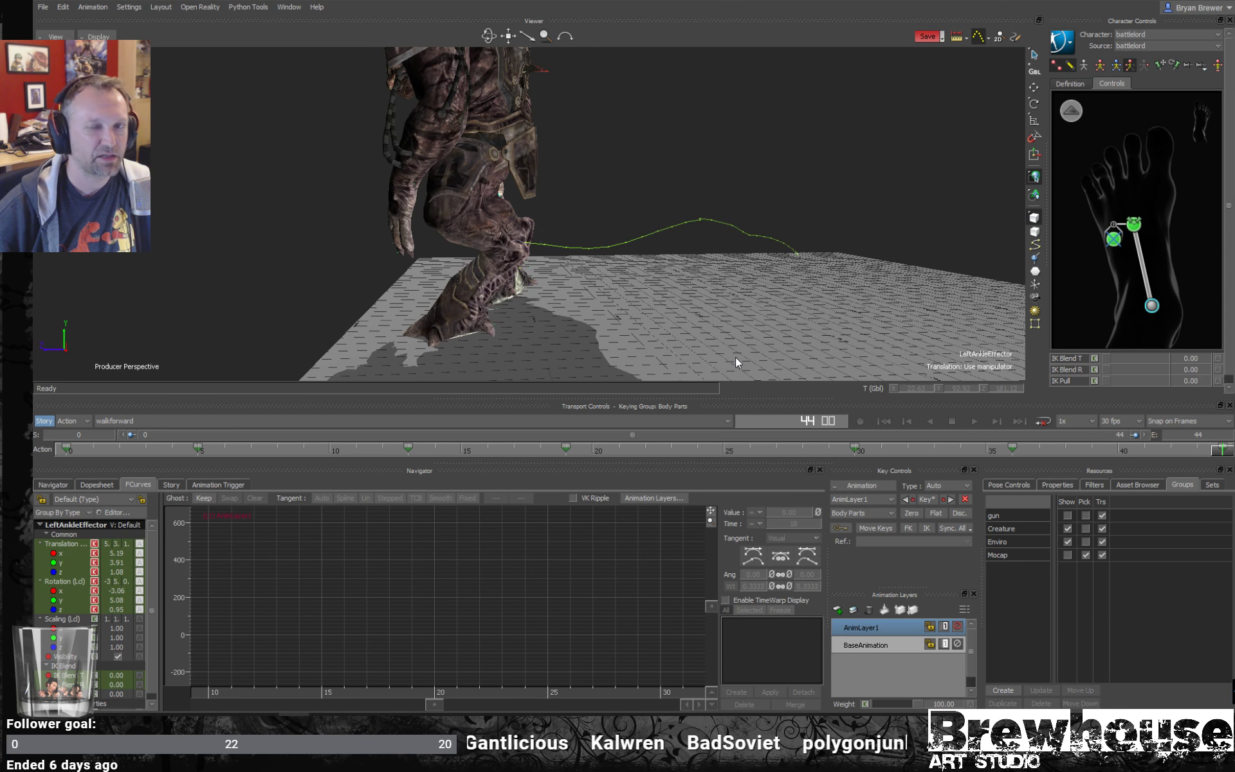
key(space)
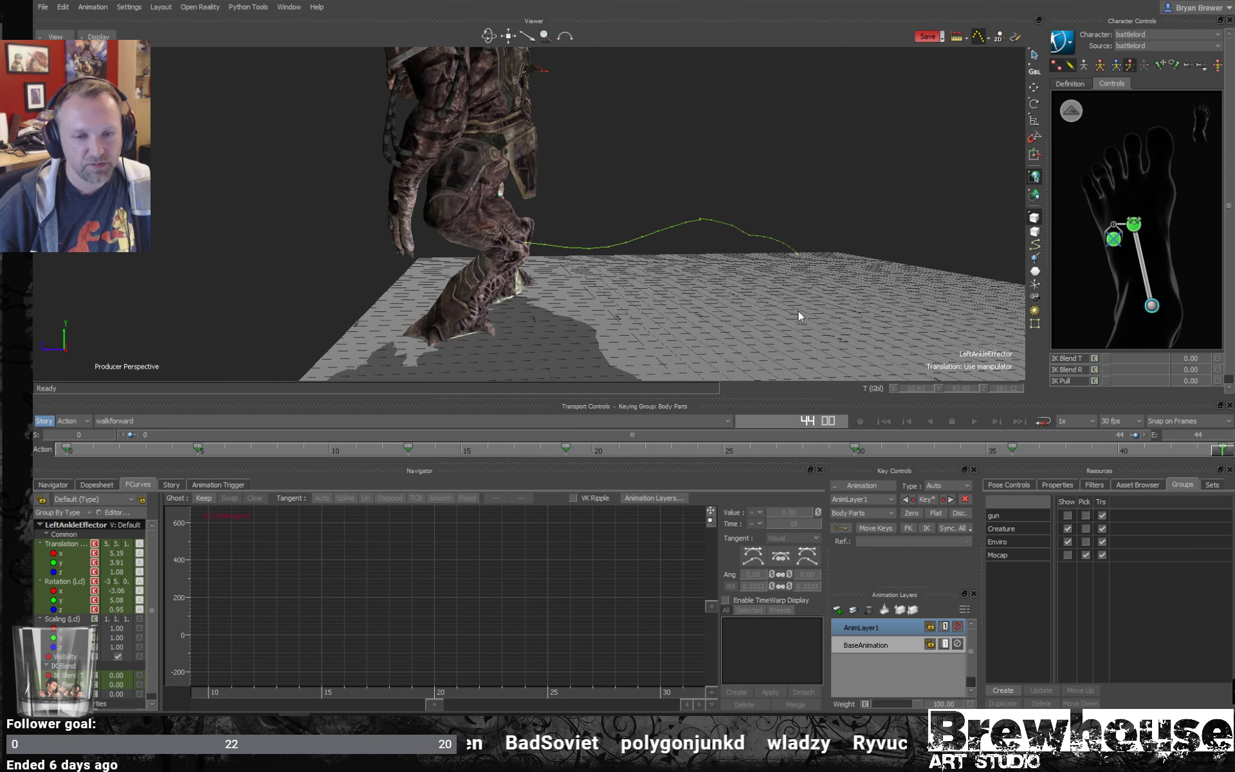
key(space)
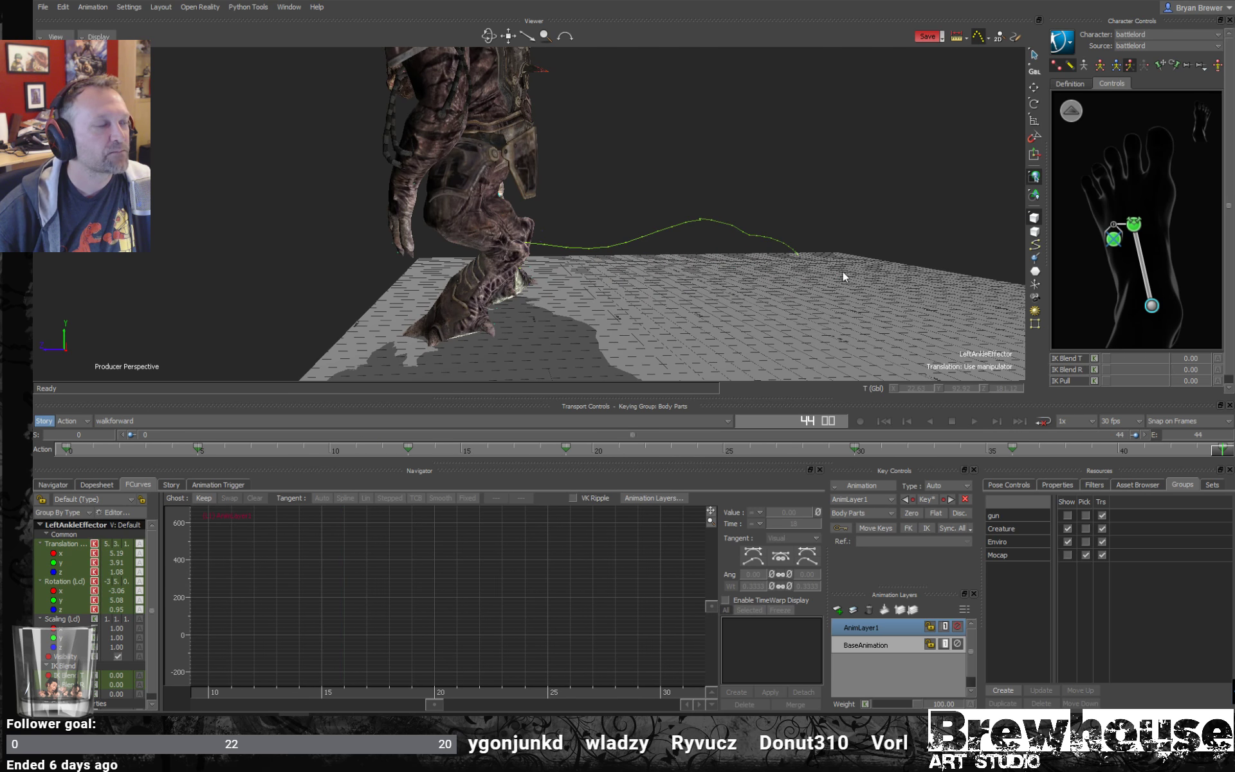
- Return to the full-body character controls and rotate the left shoulder effector to swing the arm outward at frame 44
ctrl+shift+drag(843, 273, 886, 313)
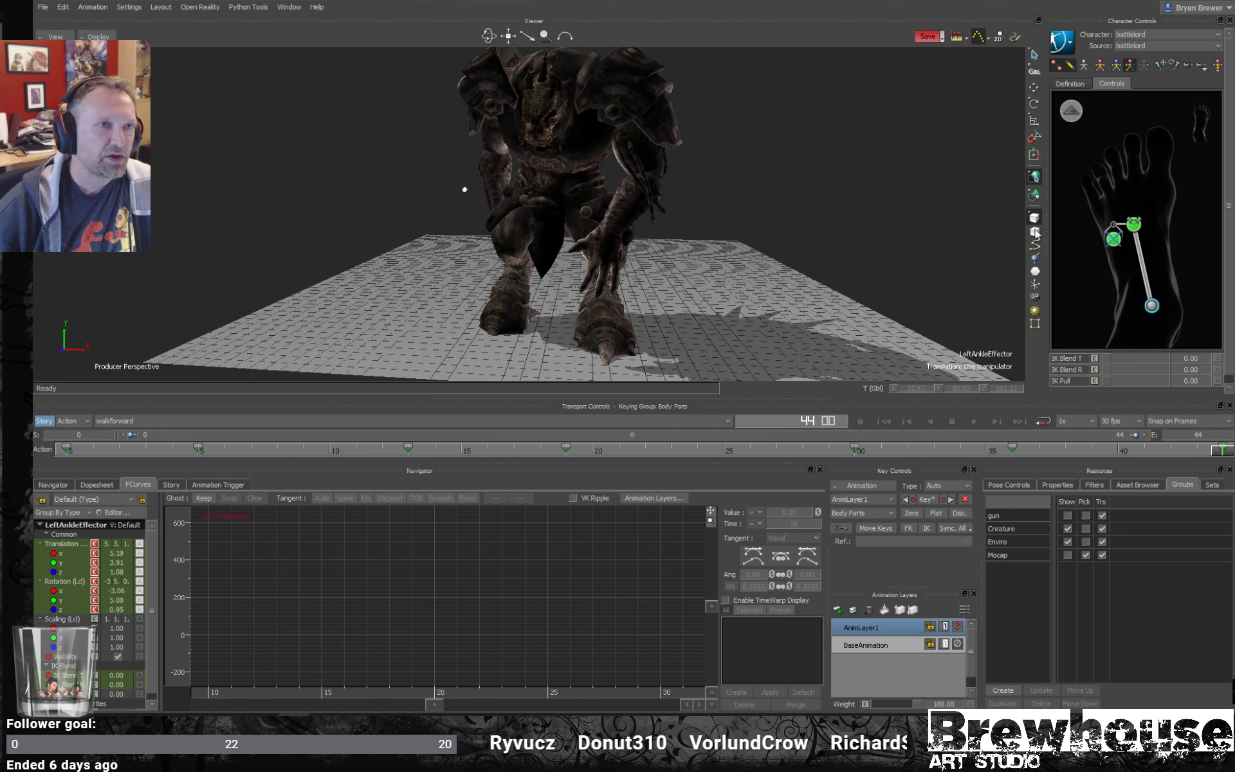
click(1078, 114)
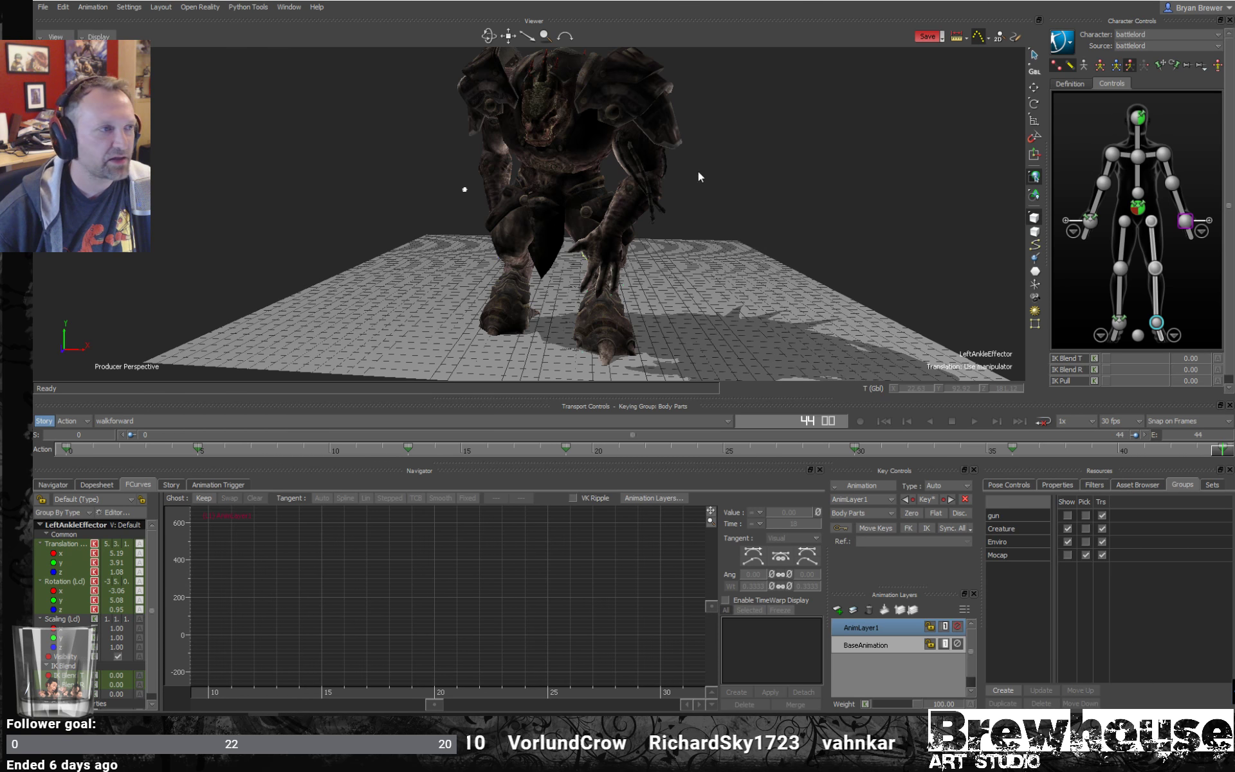
click(1165, 154)
key(r)
ctrl+shift+drag(650, 192, 658, 118)
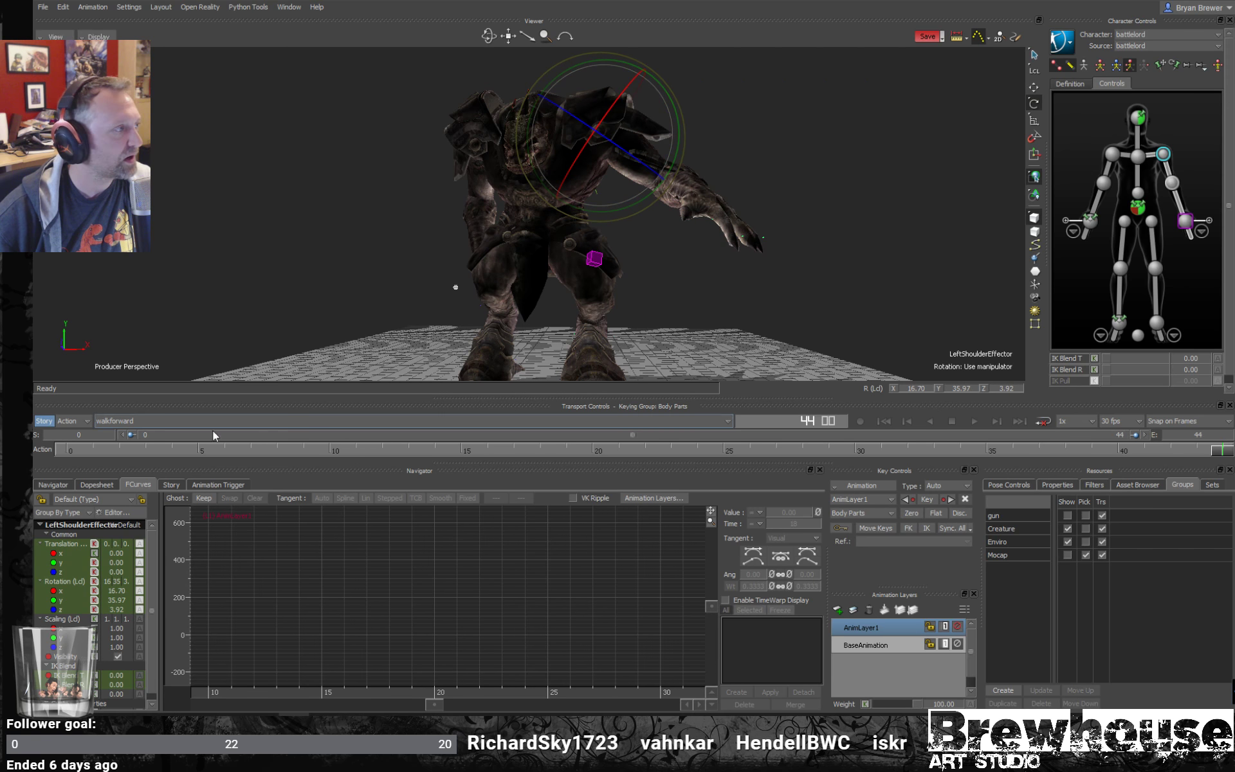
click(1113, 154)
drag(557, 105, 579, 133)
key(ctrl+z)
- Release the right wrist effector's pinning and rotate the right shoulder effector to raise the right arm at frame 44
click(1091, 220)
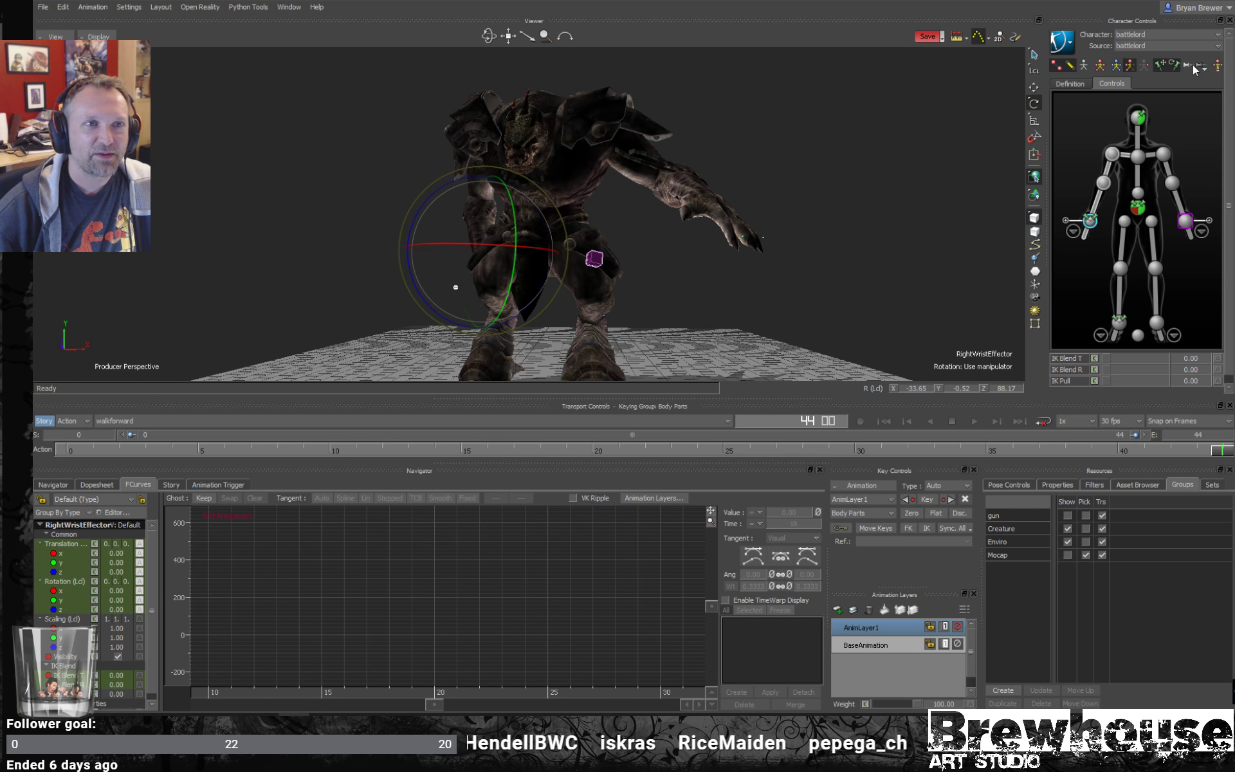
click(1174, 65)
click(1113, 153)
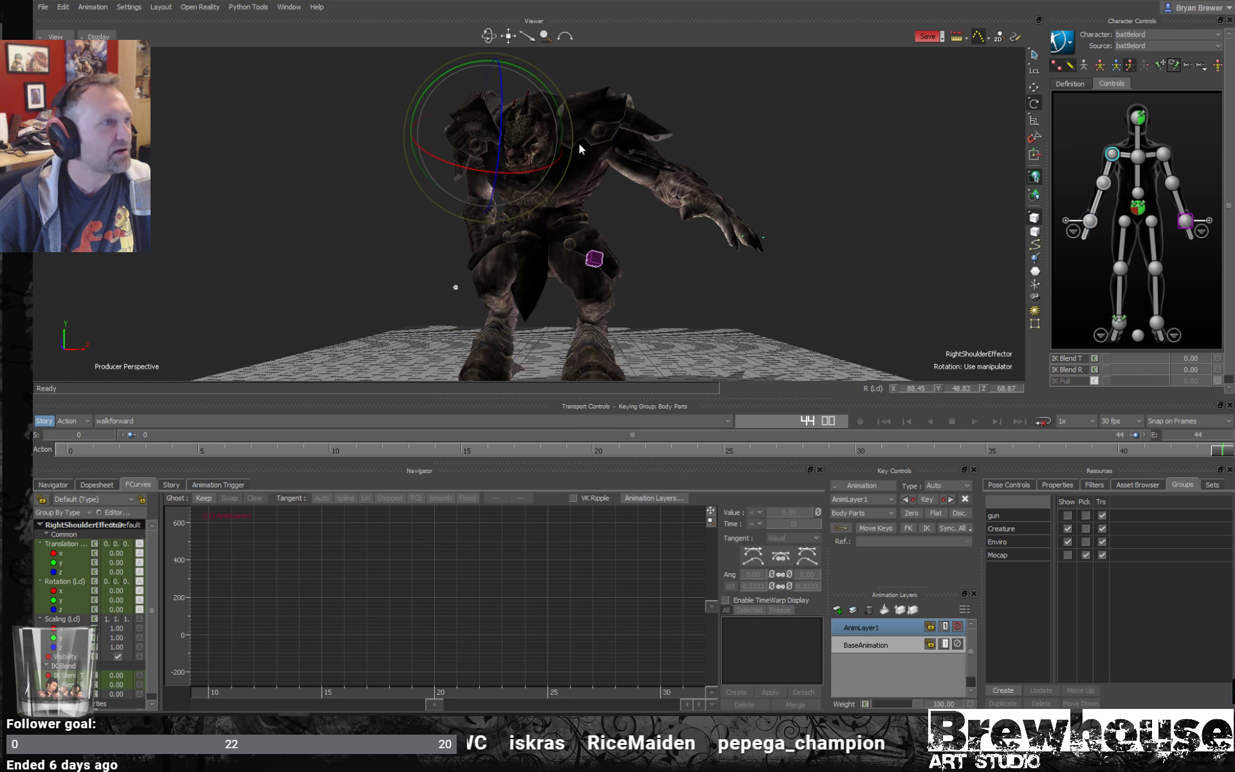
drag(555, 103, 582, 133)
drag(495, 135, 455, 137)
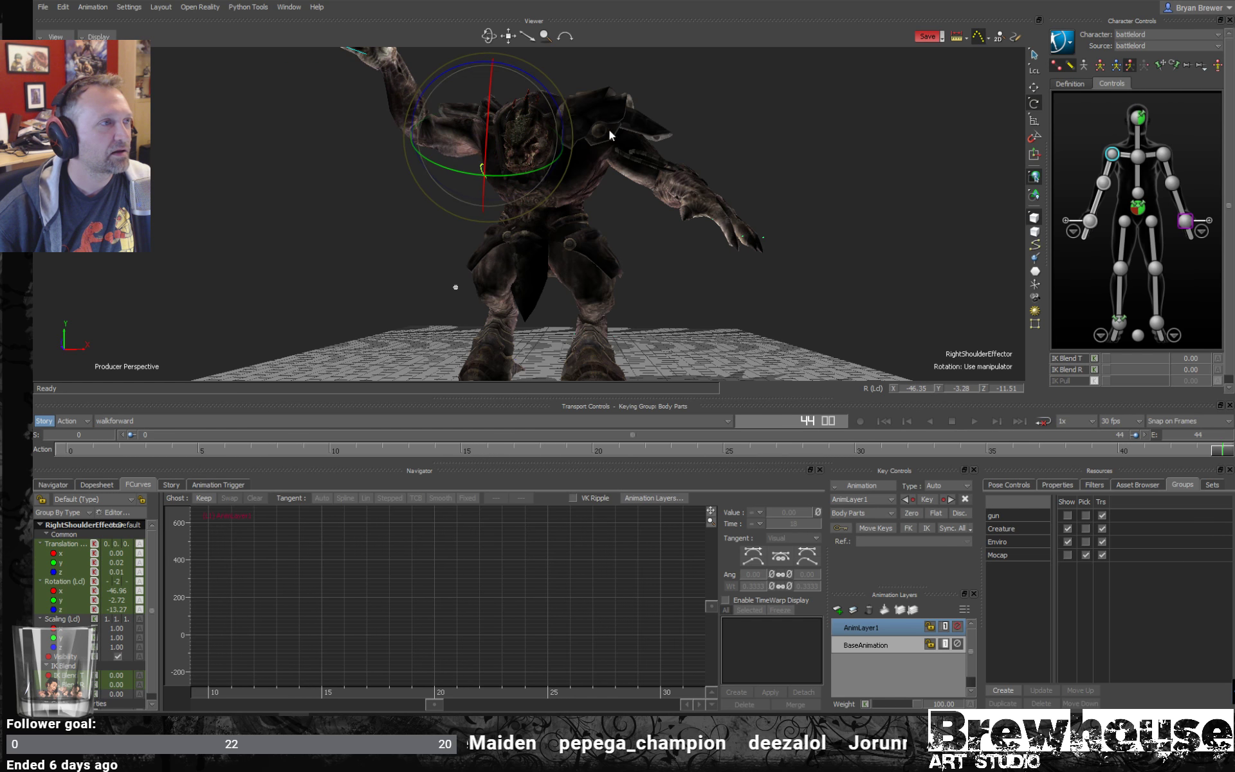
- Rotate the left shoulder effector to raise the left arm and key the pose at frame 44
click(1163, 154)
drag(650, 133, 577, 83)
key(k)
- Play back the walk with both arms raised from different angles, and scrub back to frame 9
ctrl+shift+drag(781, 191, 827, 284)
key(ctrl+space)
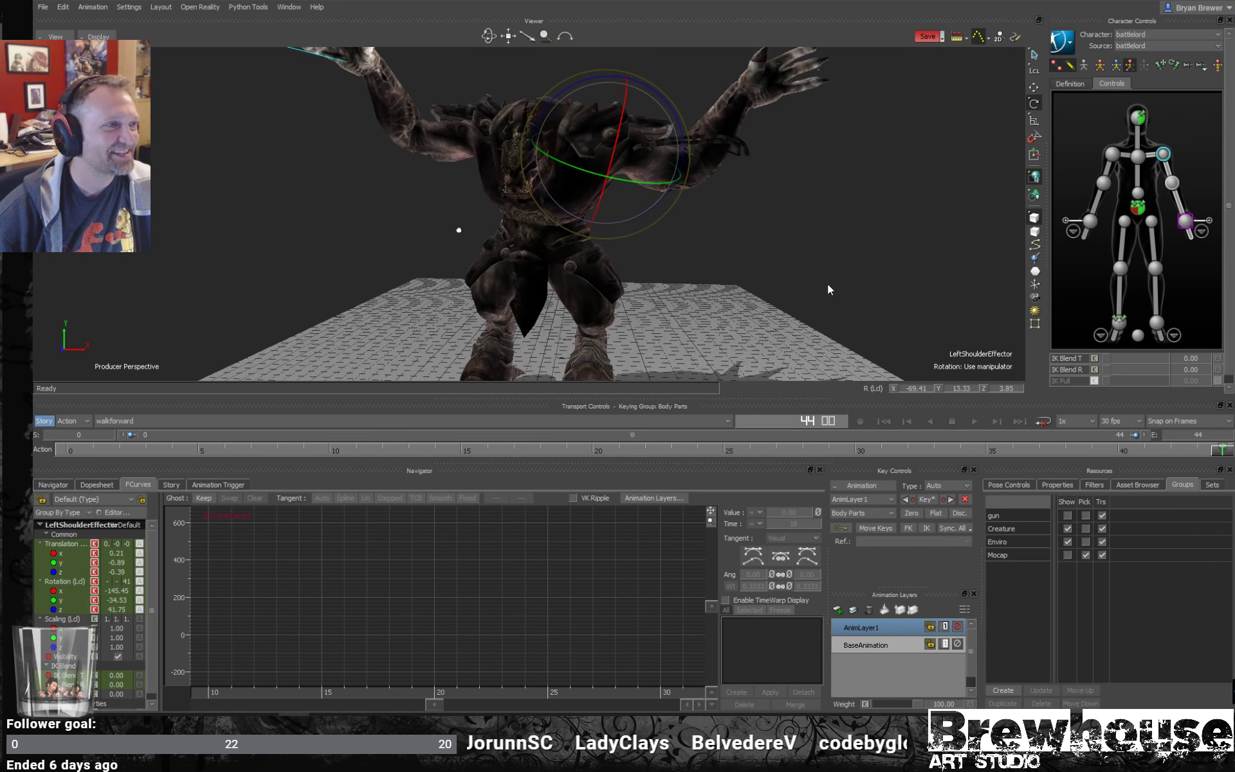
key(ctrl+space)
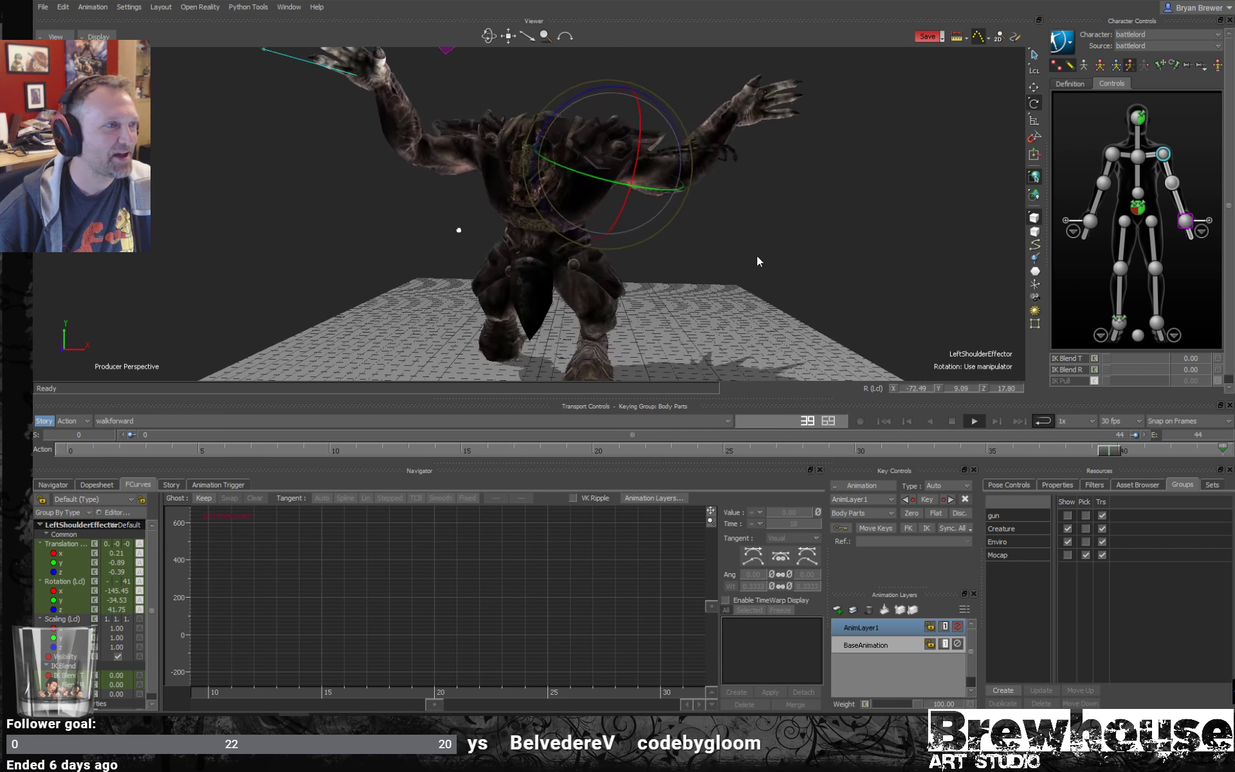
ctrl+shift+drag(756, 256, 700, 225)
key(ctrl+space)
shift+drag(743, 335, 798, 260)
drag(837, 453, 329, 450)
drag(320, 366, 305, 365)
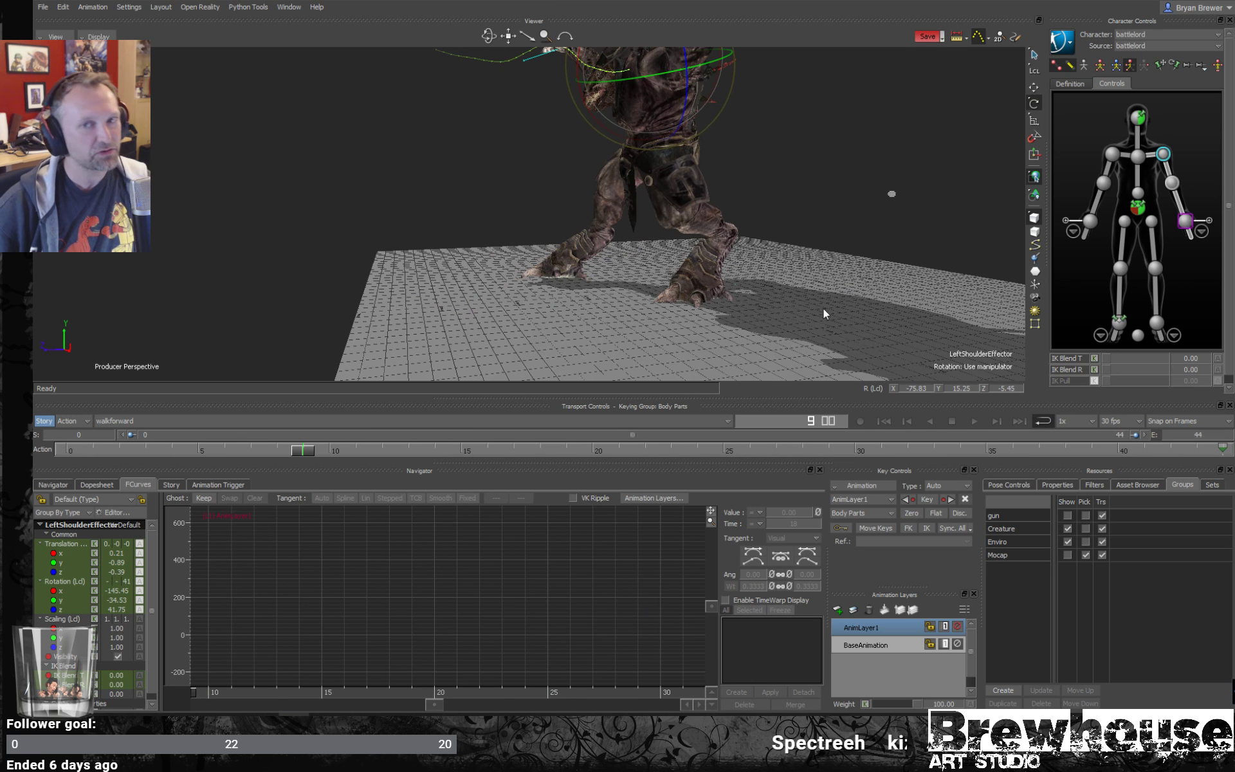
- Turn on X-ray display and switch the viewer to the schematic view of the scene hierarchy
ctrl+shift+drag(823, 308, 726, 319)
key(ctrl+a)
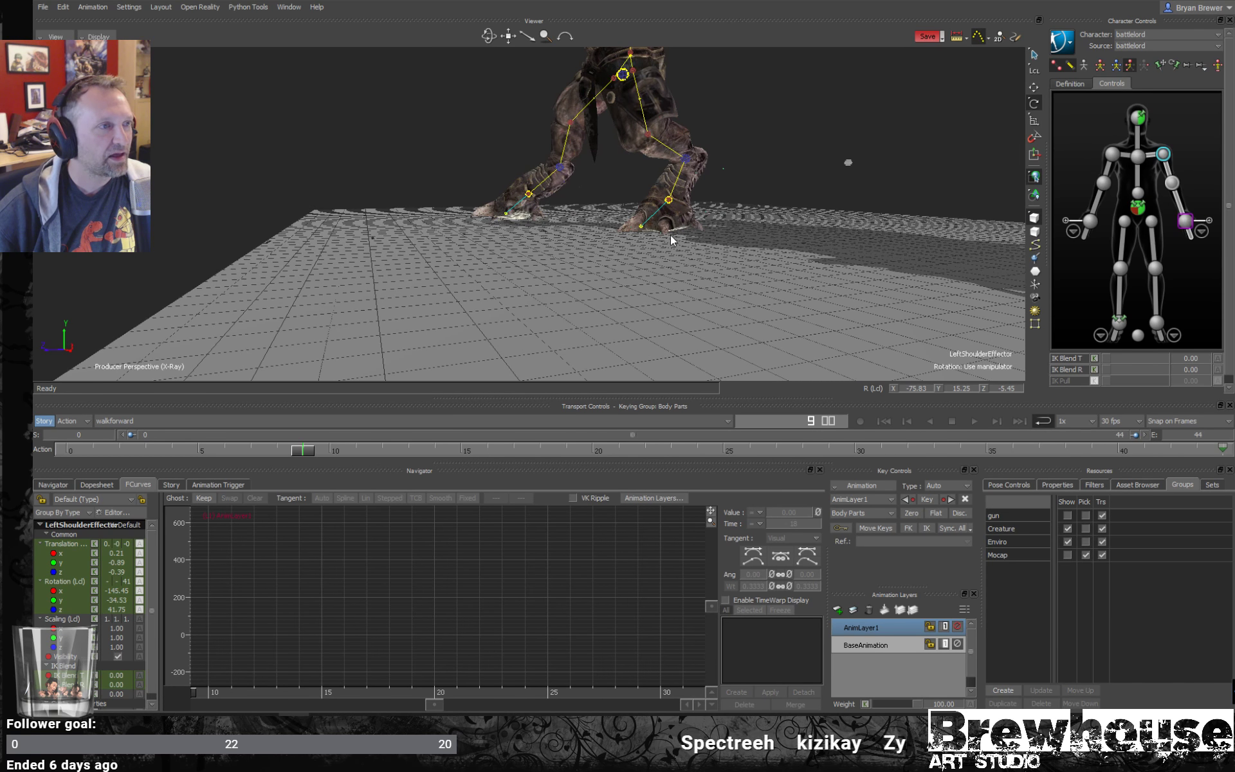
ctrl+drag(671, 237, 730, 242)
key(ctrl+w)
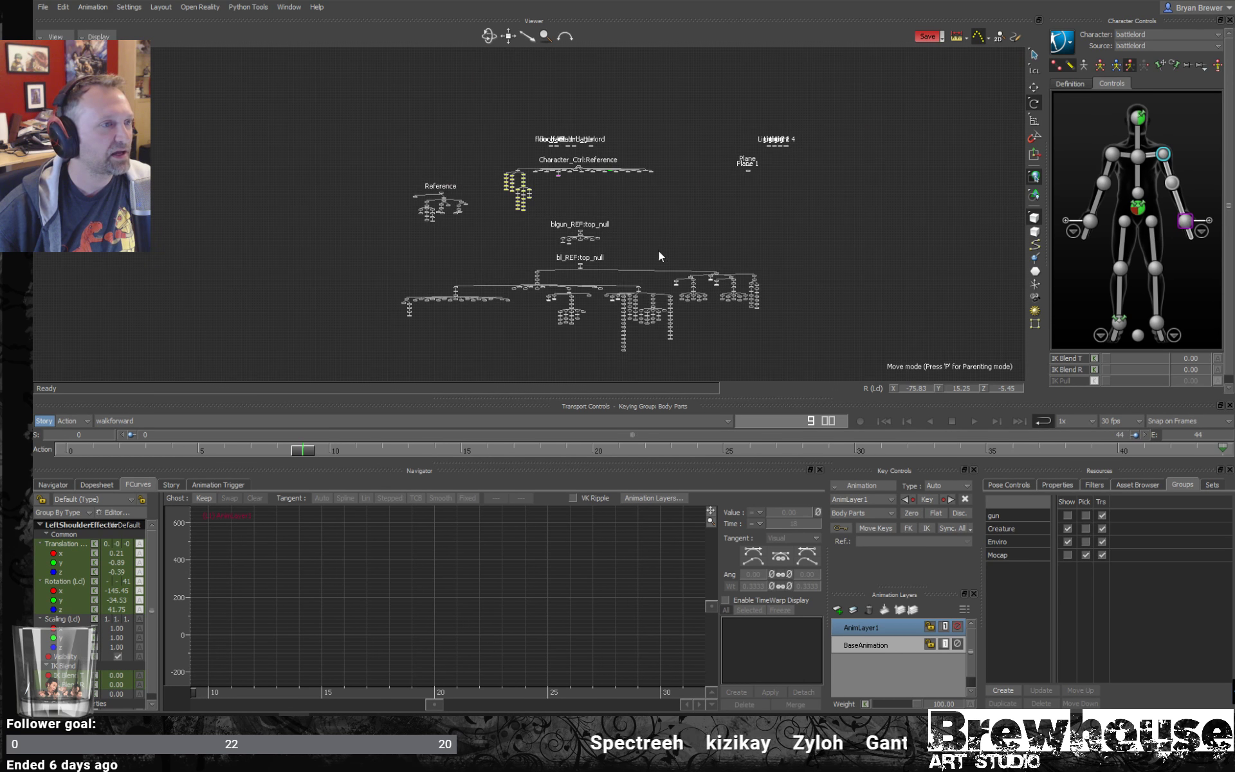
mouse_move(656, 252)
shift+mouse_down()
mouse_move(662, 229)
mouse_move(707, 273)
mouse_move(652, 288)
shift+mouse_up()
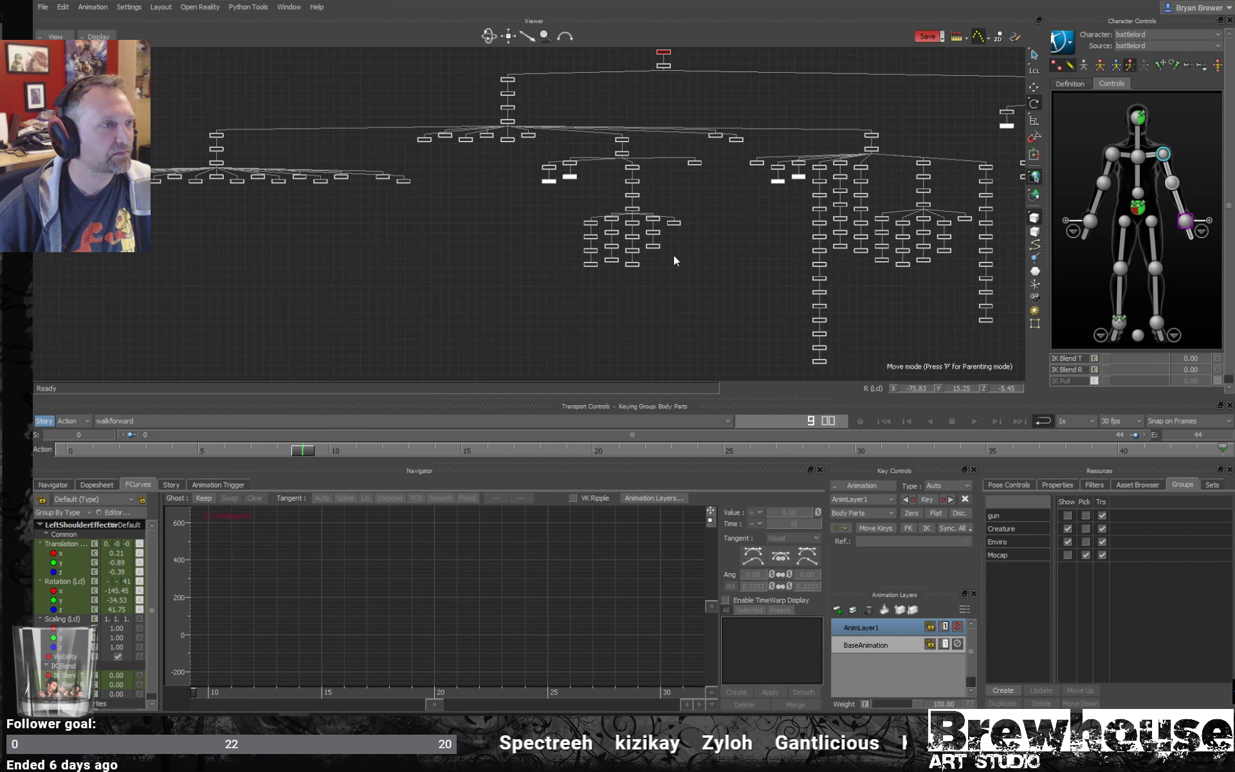
- Select and show the toe bones of both legs in the bl_REF hierarchy, and return to the perspective view at the feet
shift+drag(740, 232, 482, 242)
mouse_move(789, 222)
shift+mouse_down()
mouse_move(553, 252)
mouse_move(525, 242)
shift+mouse_up()
ctrl+drag(646, 236, 723, 231)
shift+drag(723, 230, 627, 250)
drag(377, 180, 573, 249)
drag(840, 264, 873, 262)
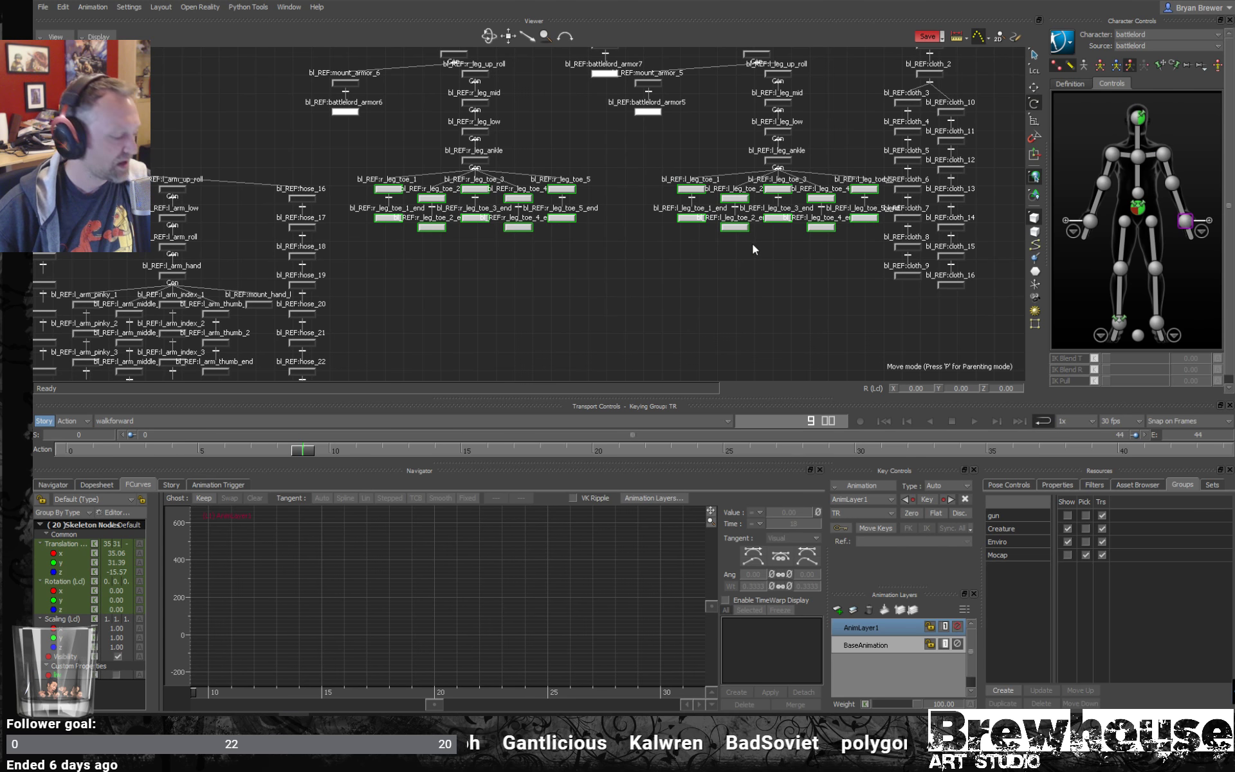
click(695, 294)
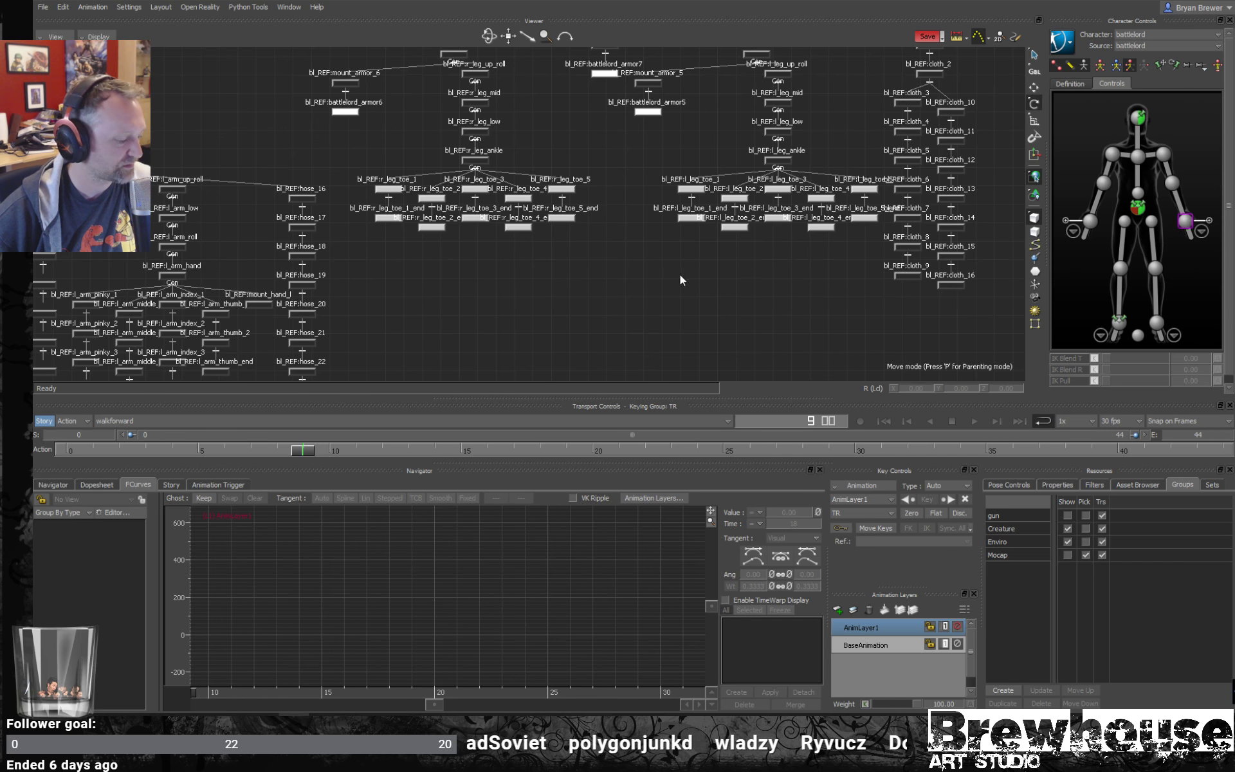
key(ctrl+e)
ctrl+shift+drag(782, 283, 787, 275)
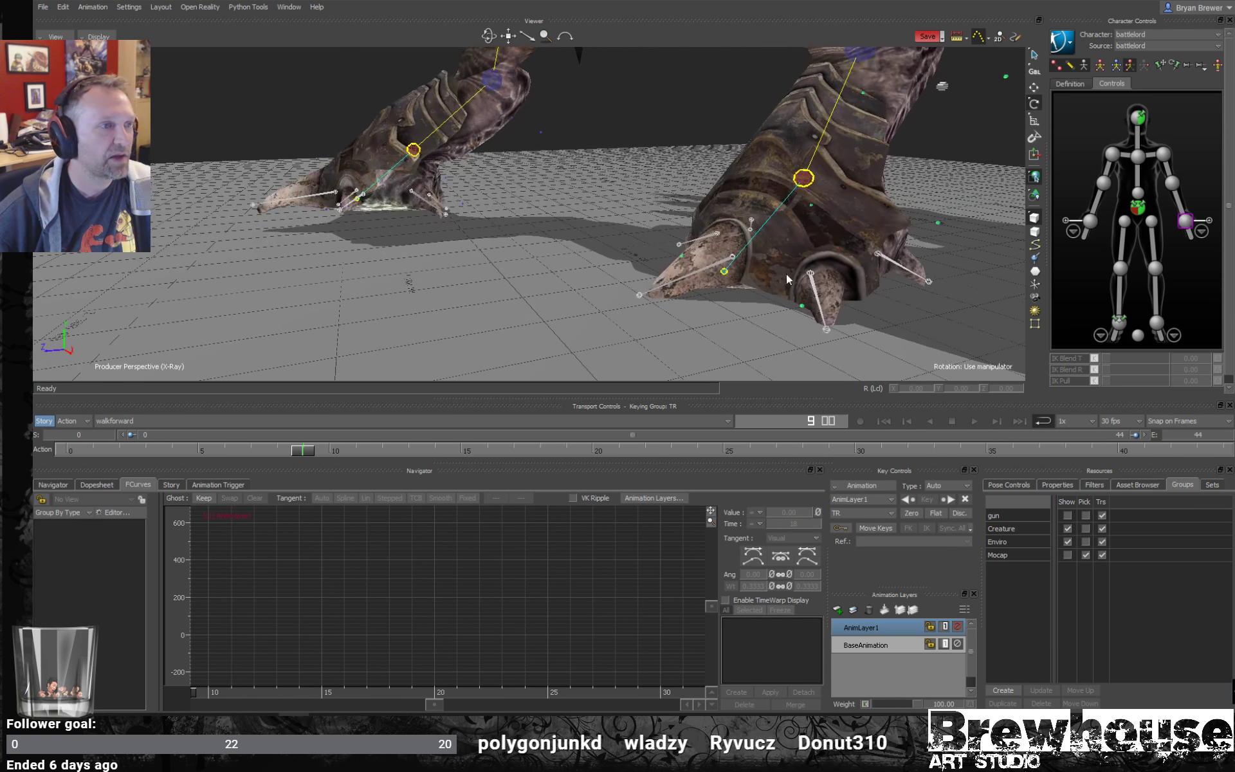
- Key the bl_REF:l_leg_toe_1 bone on AnimLayer1 at frames 0 and 8
click(694, 275)
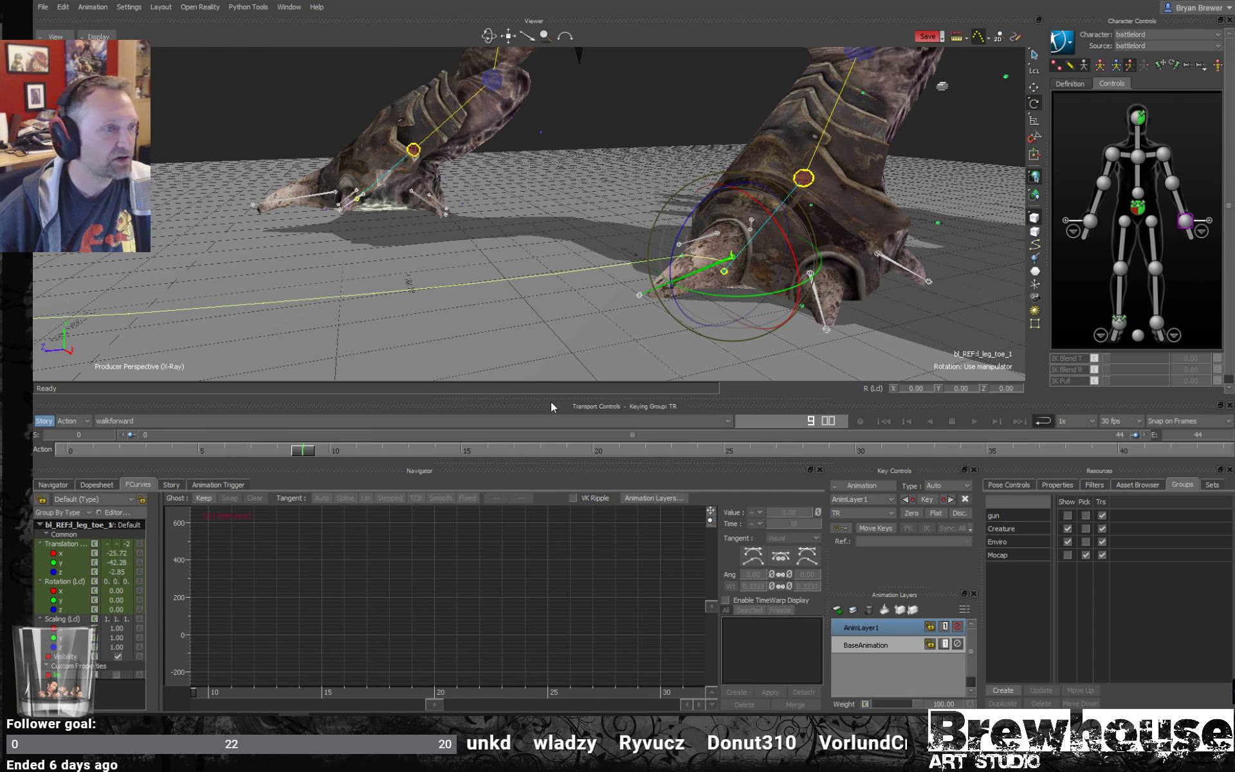
drag(305, 457, 91, 435)
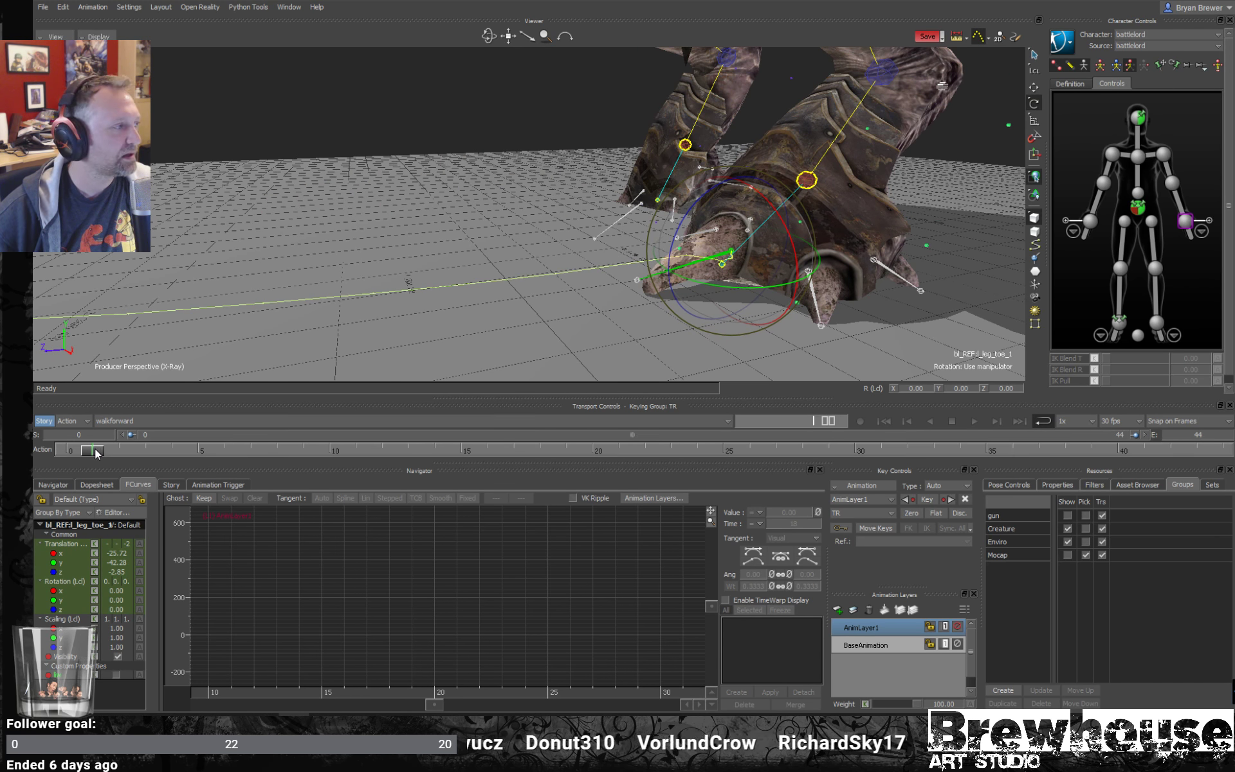
key(k)
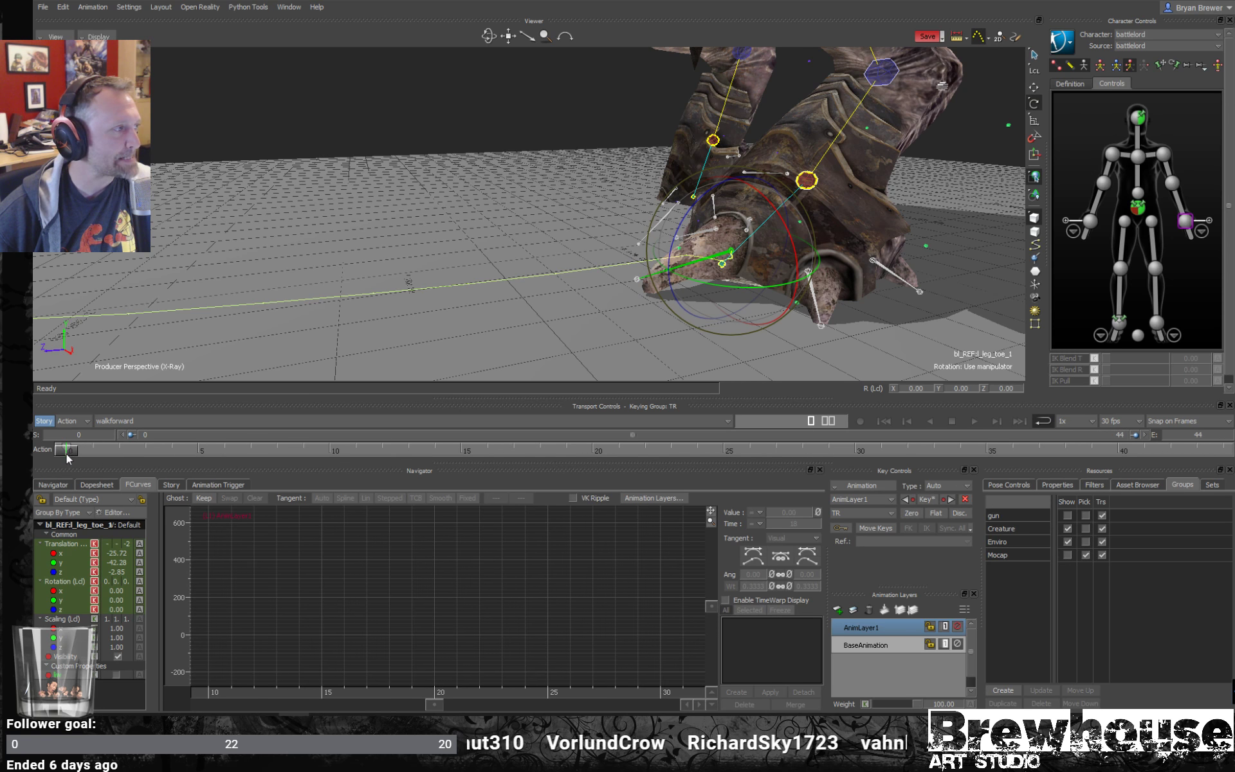
drag(113, 458, 487, 454)
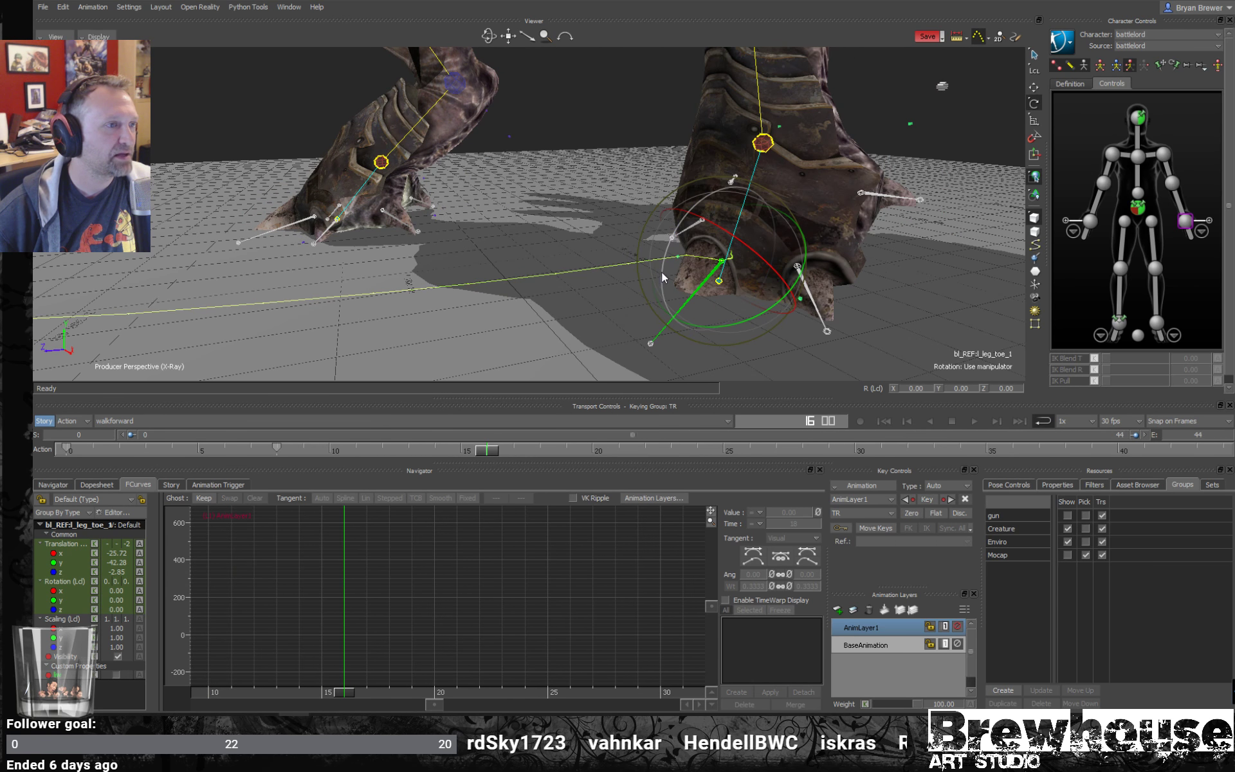
- At frame 16, rotate bl_REF:l_leg_toe_1 to about 37° around Z, and bl_REF:l_leg_toe_4 to about 15°
drag(664, 276, 671, 256)
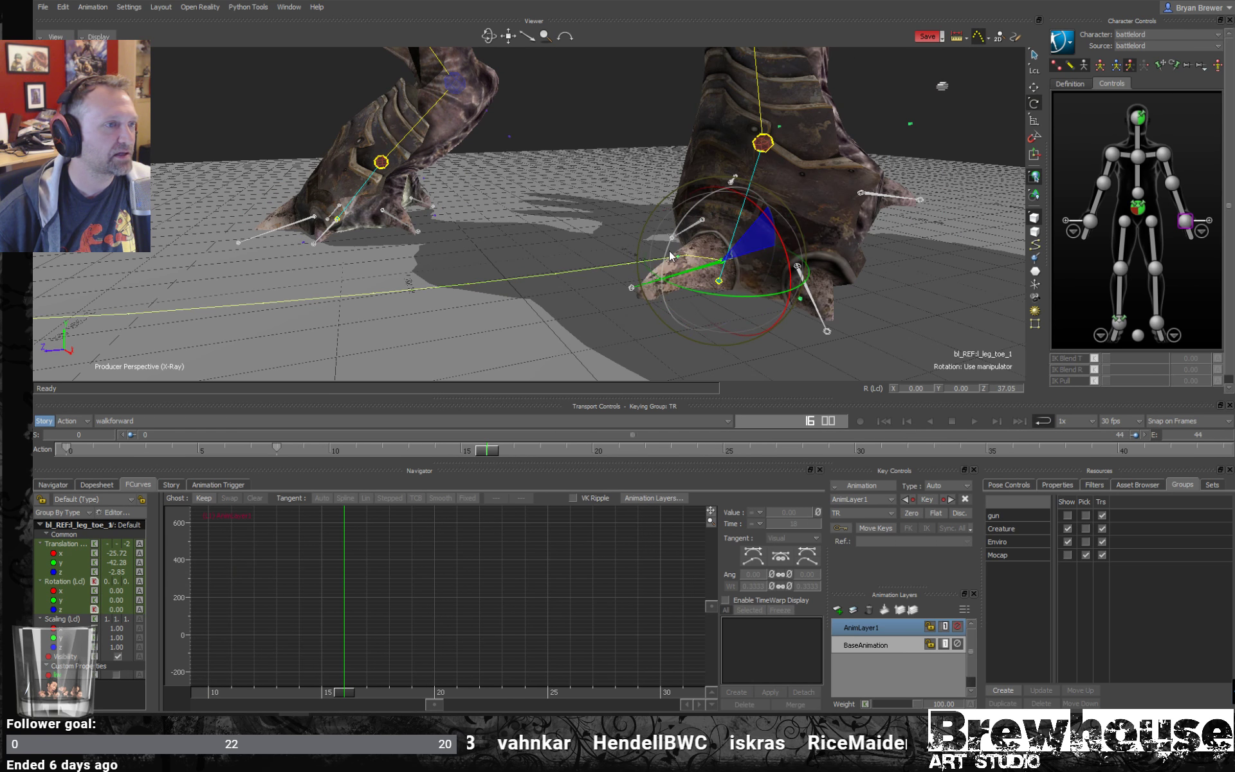
mouse_move(828, 291)
ctrl+shift+mouse_down()
mouse_move(838, 296)
mouse_move(816, 281)
ctrl+shift+mouse_up()
click(824, 298)
click(683, 228)
ctrl+shift+drag(685, 193, 660, 130)
ctrl+shift+drag(730, 247, 699, 304)
shift+click(814, 288)
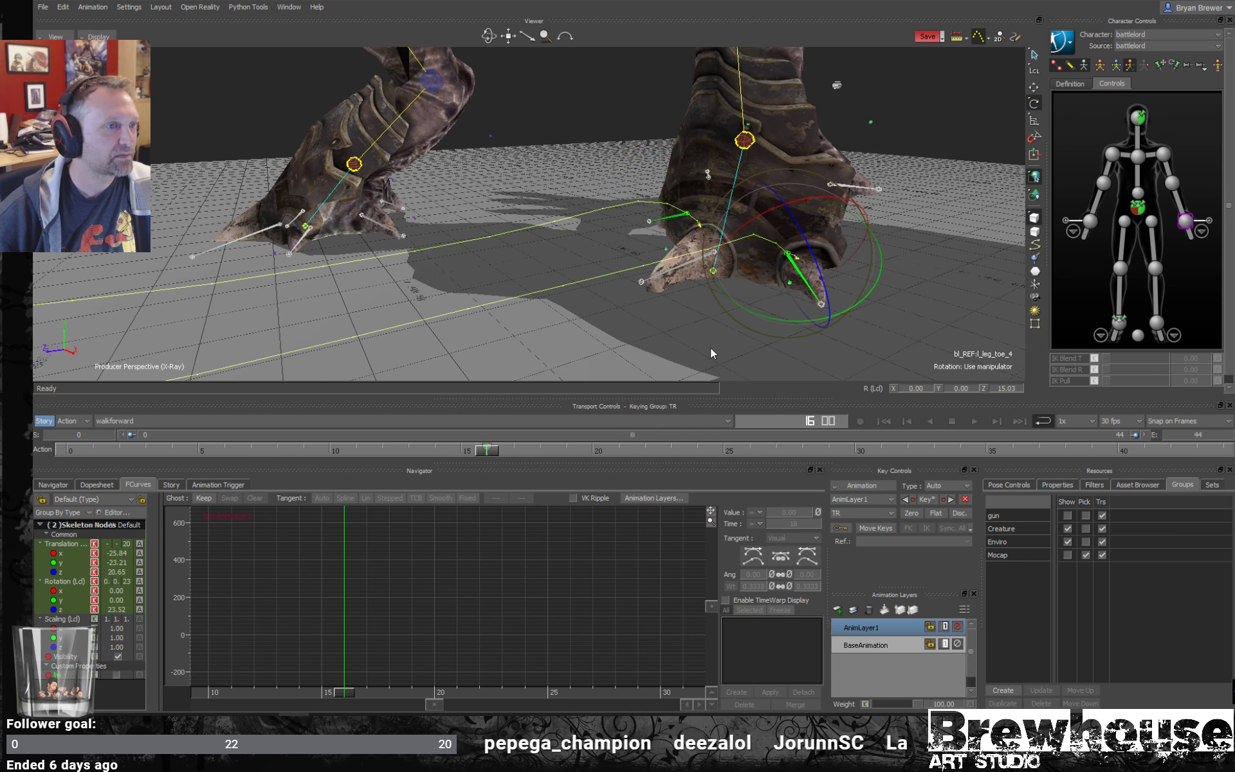
- Rotate the two selected toes to about 17° and 8° around Z at frame 0, and bl_REF:l_leg_toe_1 to about 4° at frame 8
drag(483, 456, 88, 395)
drag(840, 238, 840, 243)
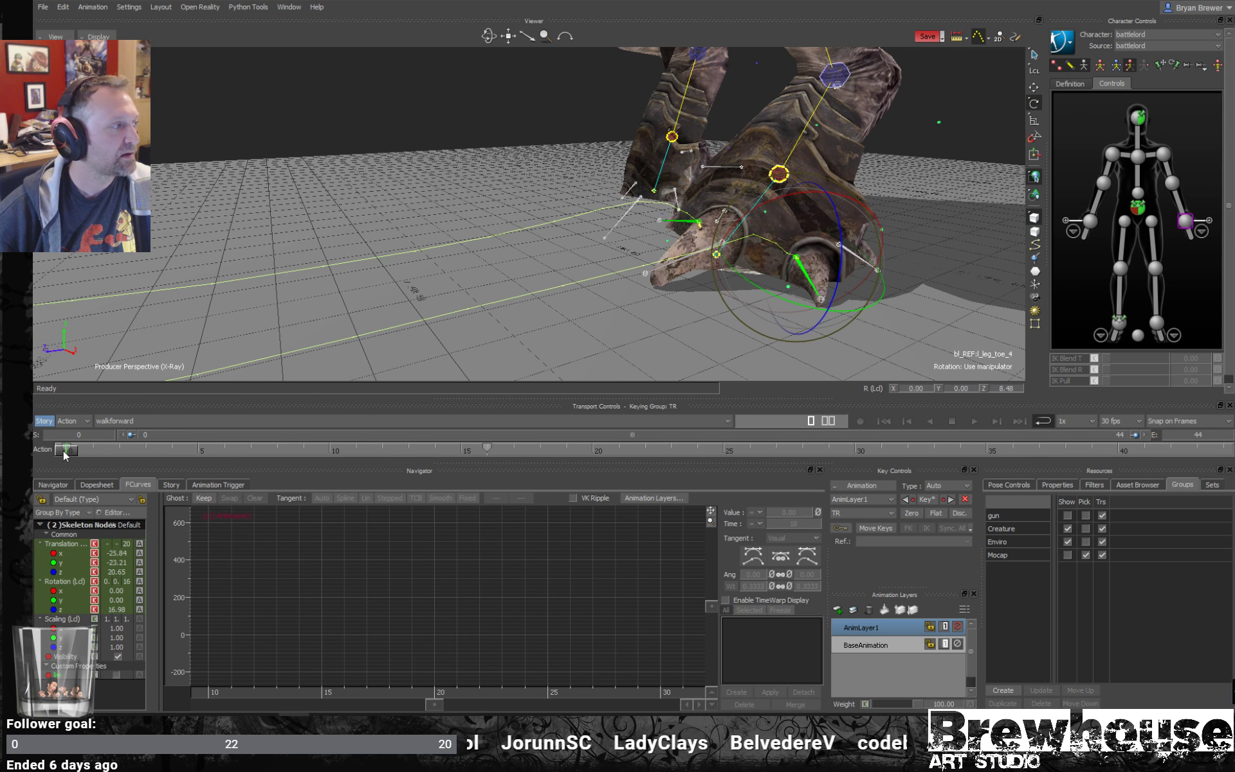
drag(65, 455, 303, 453)
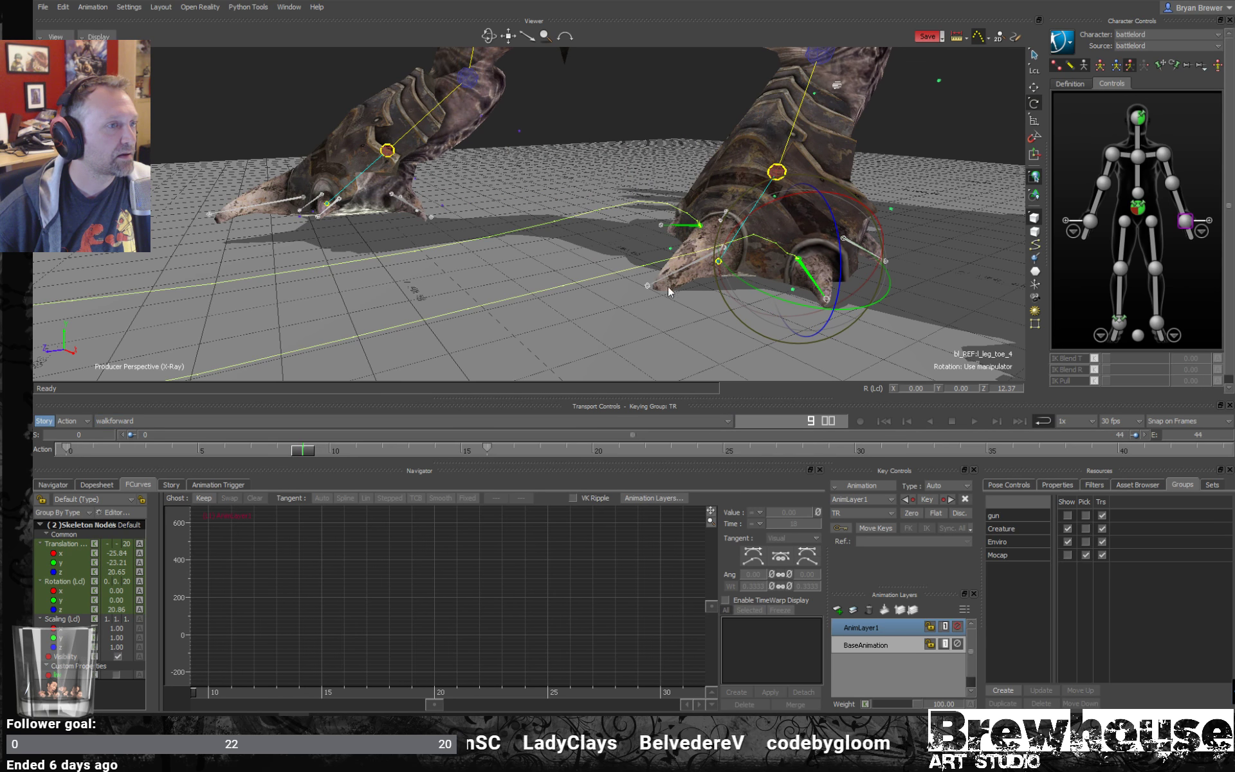
click(695, 269)
click(281, 452)
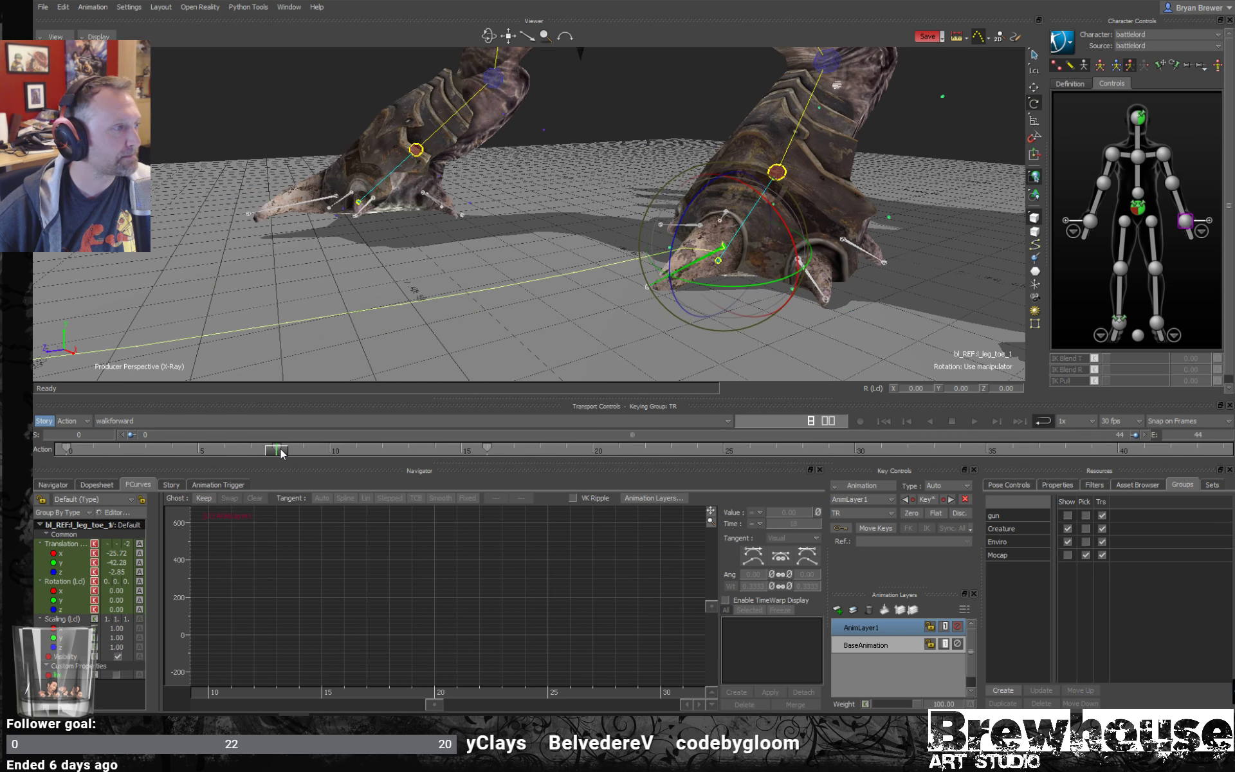
drag(673, 250, 676, 246)
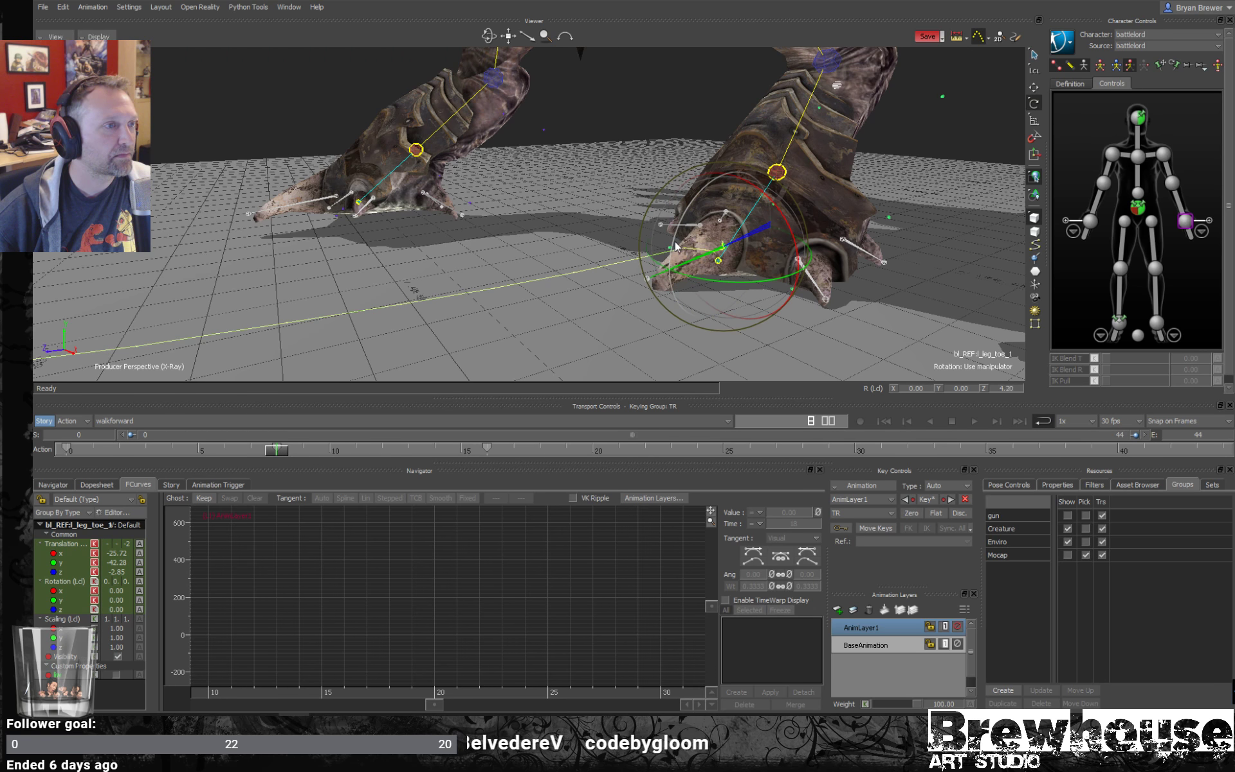
- Rotate bl_REF:l_leg_toe_1 to about 12° around Z at frame 13 and to about 36° at frame 16
drag(272, 456, 411, 492)
ctrl+shift+drag(616, 307, 787, 292)
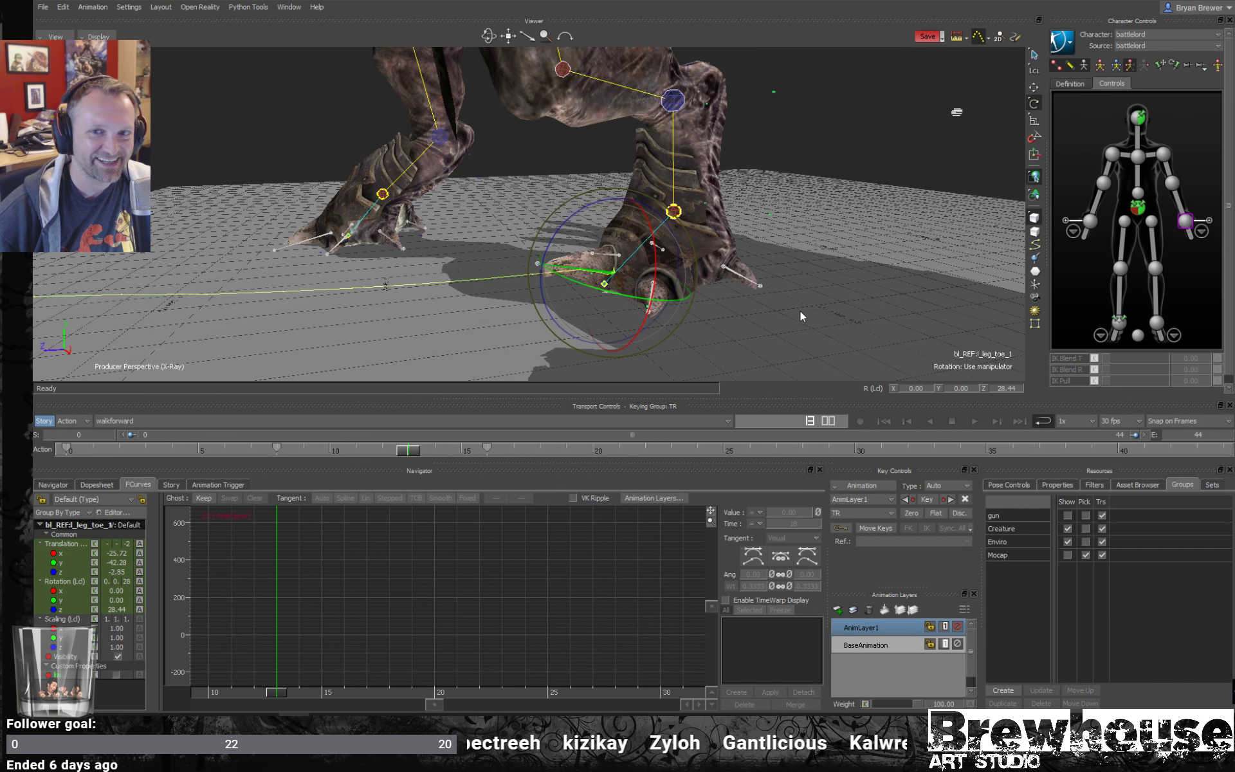
drag(583, 220, 727, 266)
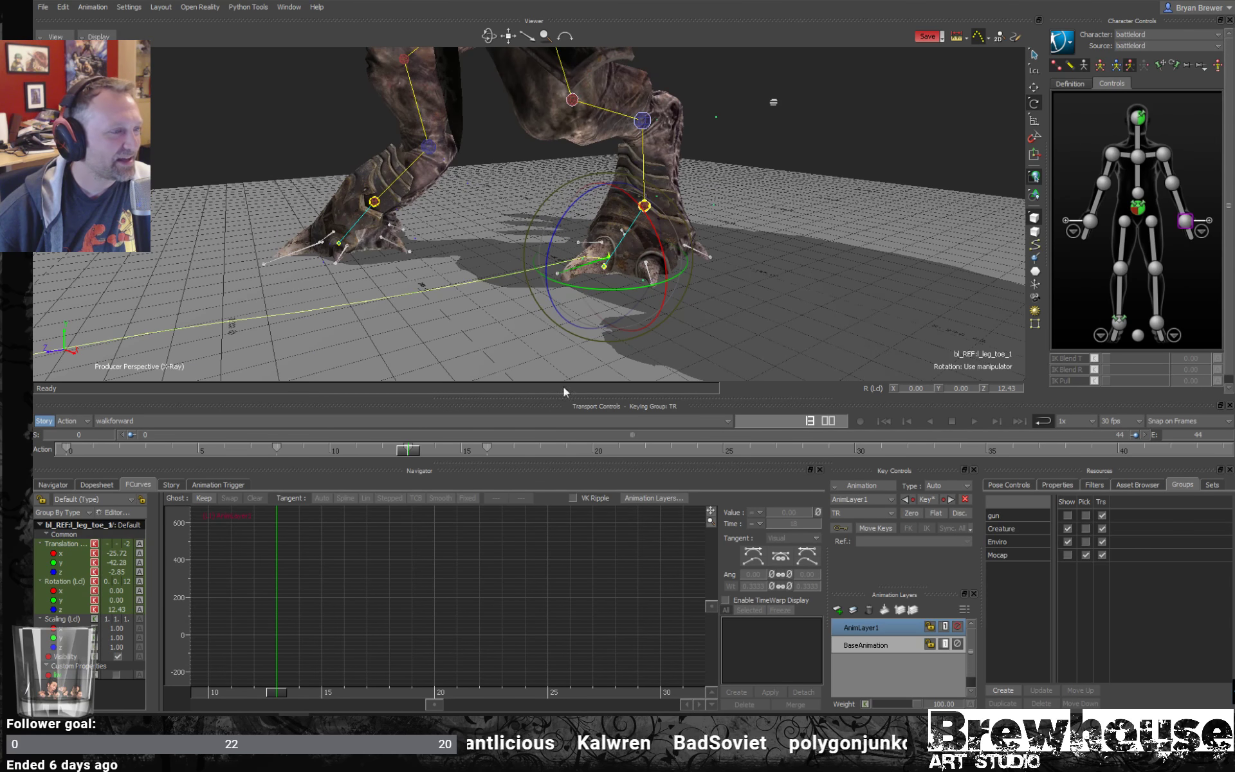
drag(412, 452, 490, 455)
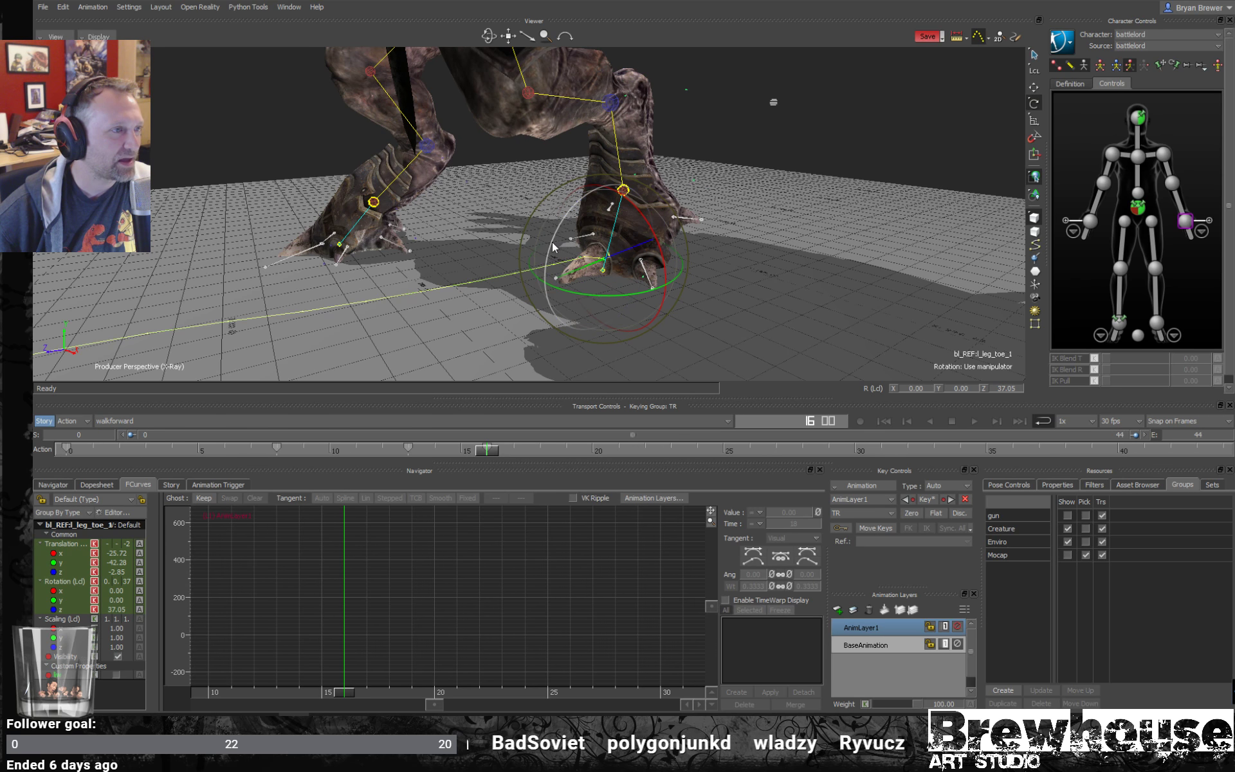
drag(553, 247, 552, 247)
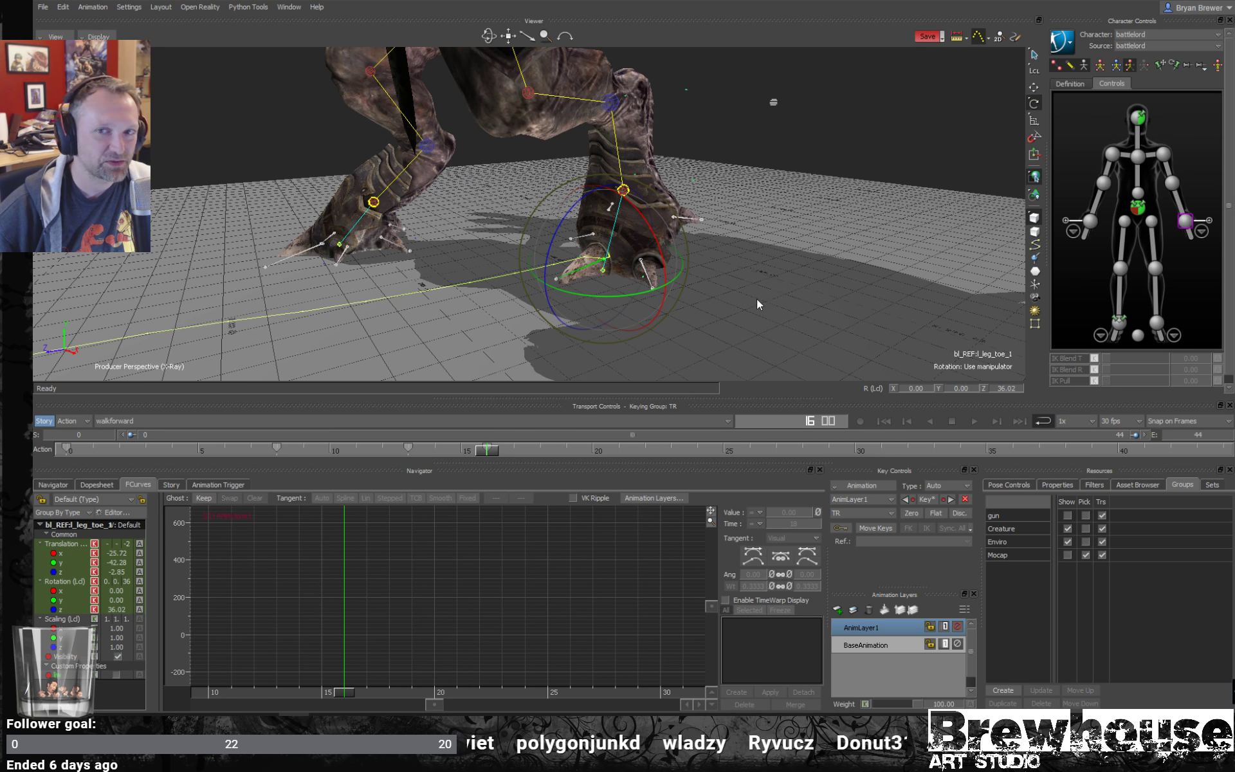
ctrl+drag(757, 298, 649, 305)
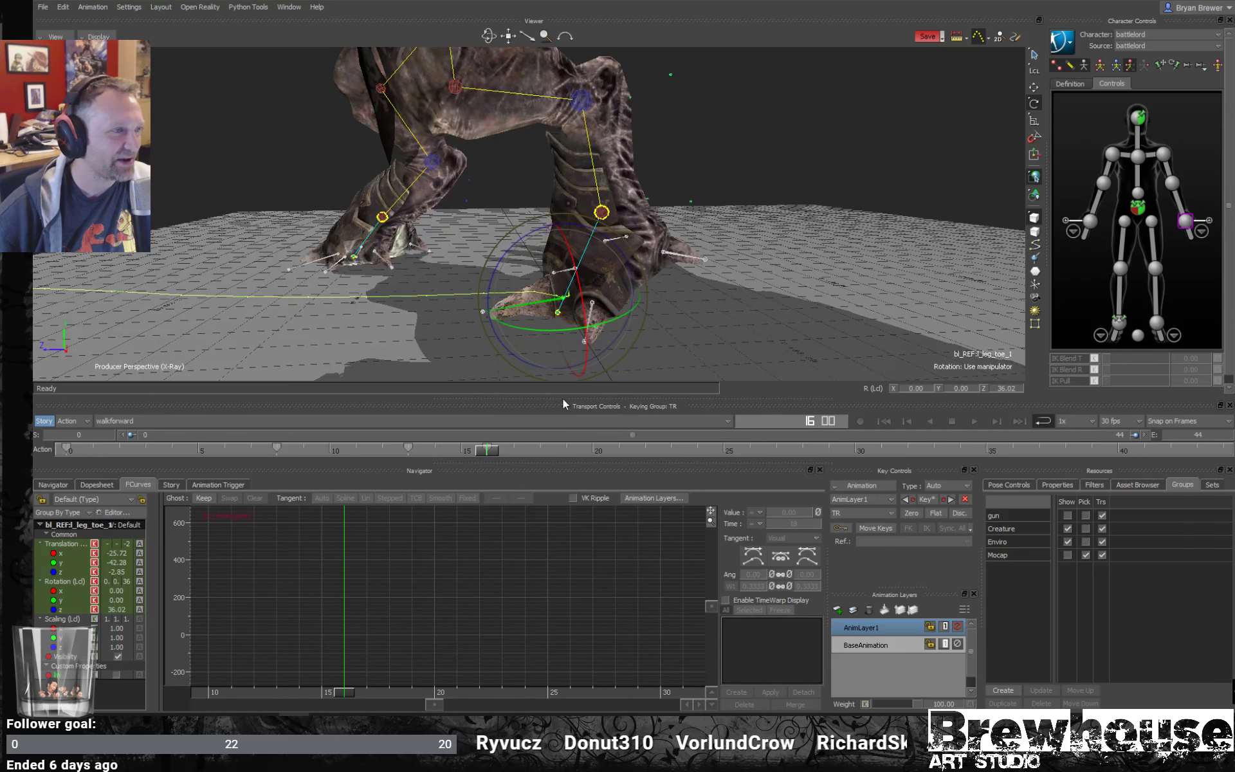
- Select the left foot effector and raise it at frame 19 to about 83 in global Y
drag(492, 452, 591, 458)
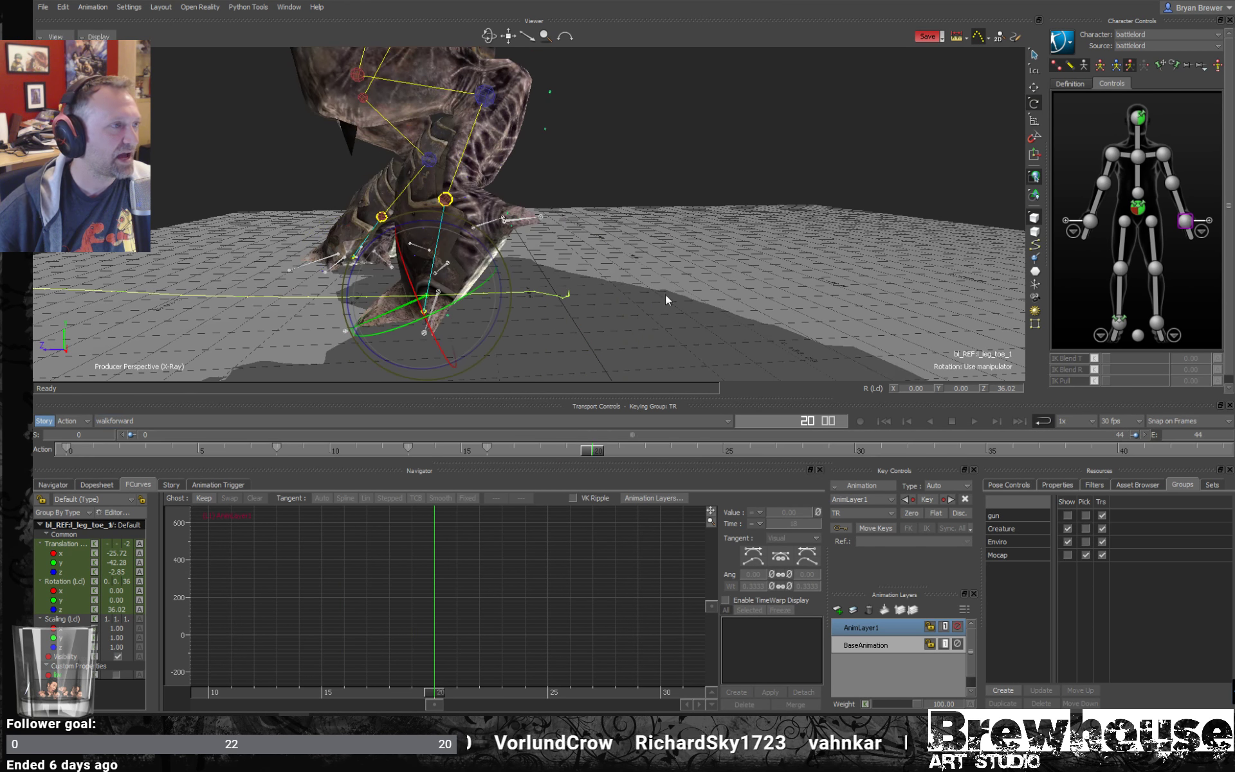
ctrl+drag(669, 283, 714, 235)
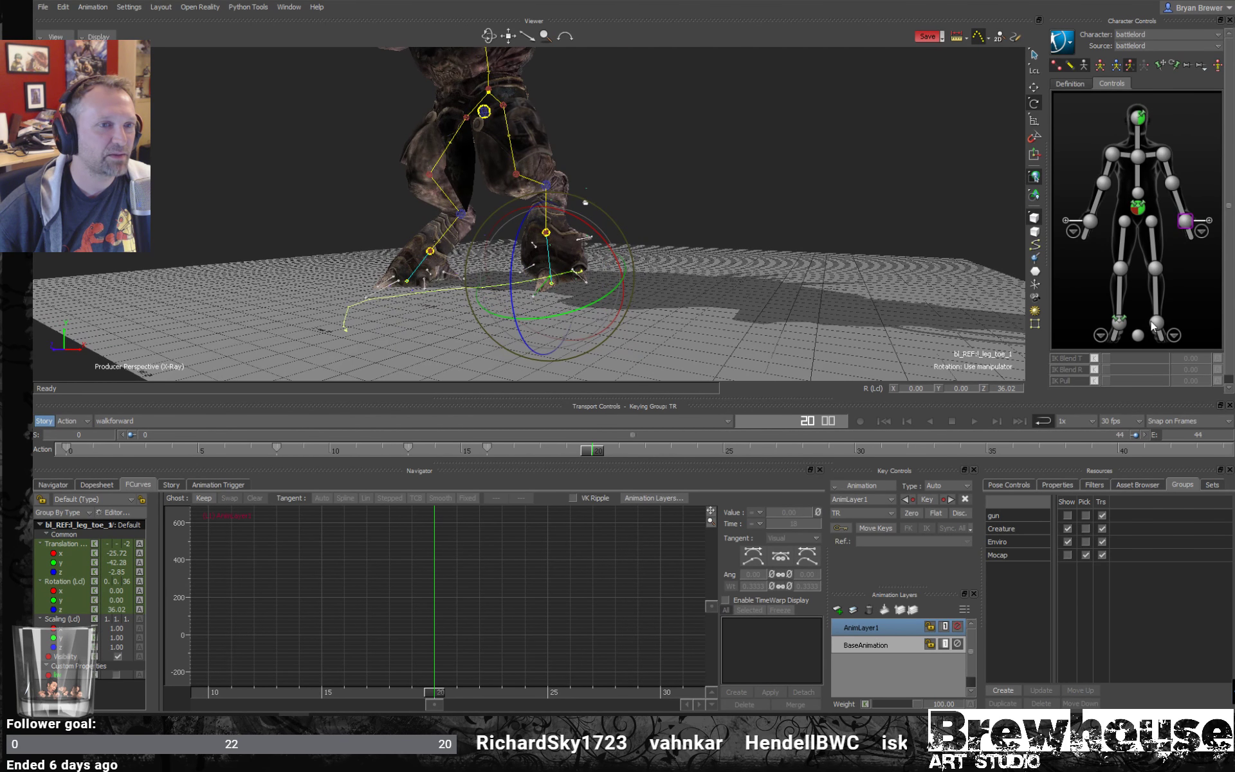
click(1155, 323)
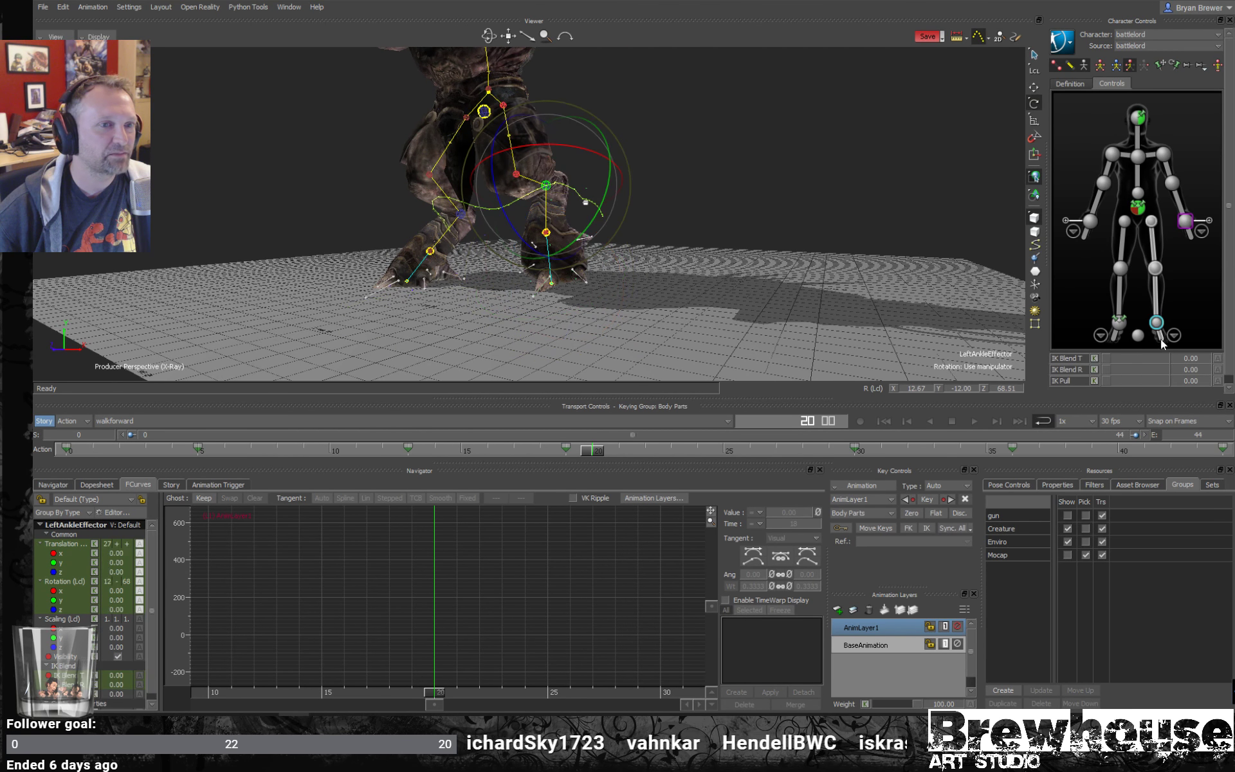
click(1175, 335)
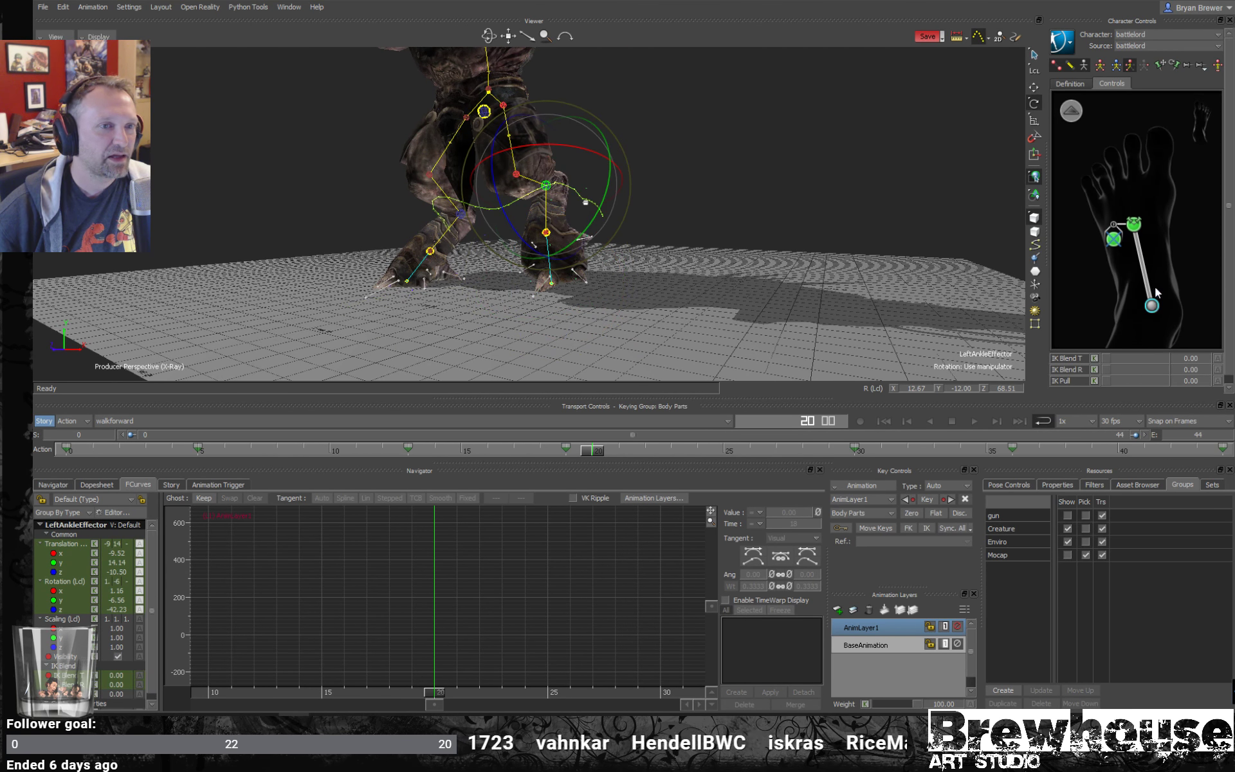
double_click(1134, 224)
key(t)
ctrl+shift+drag(634, 281, 664, 260)
drag(546, 180, 547, 165)
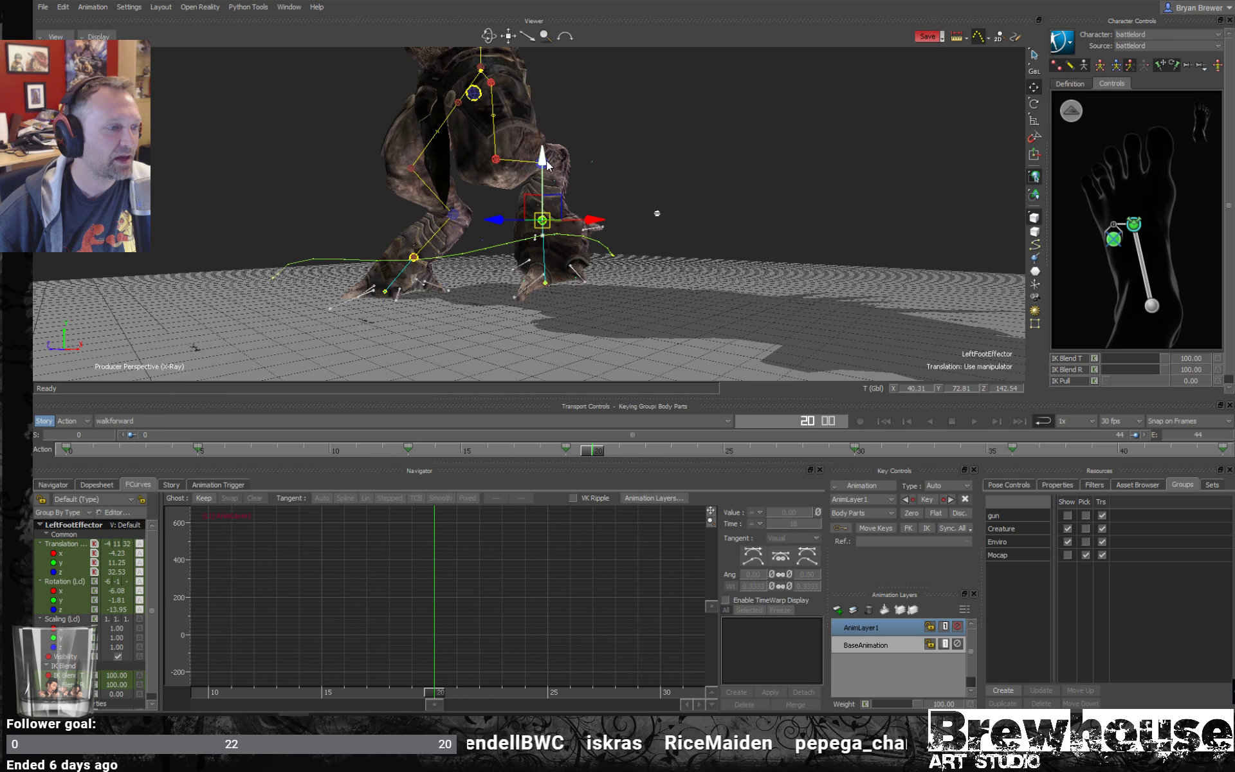
drag(588, 450, 565, 451)
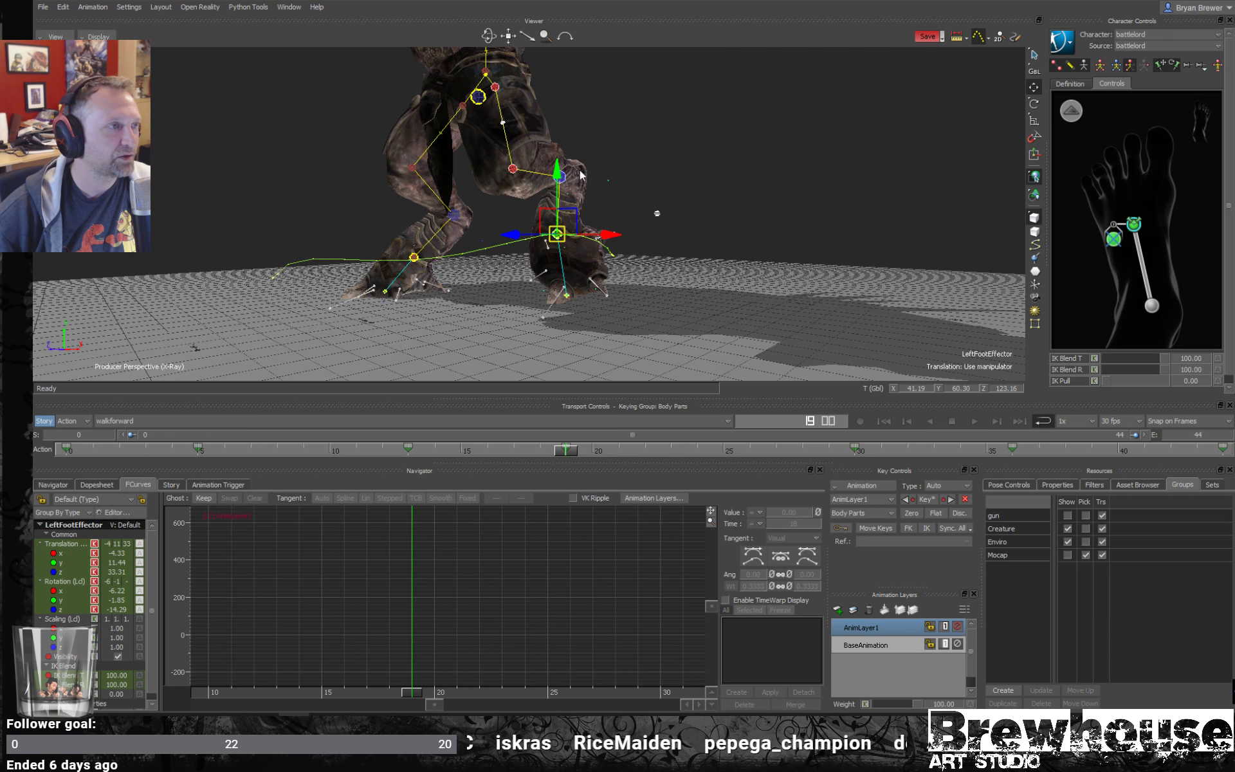
drag(559, 175, 558, 151)
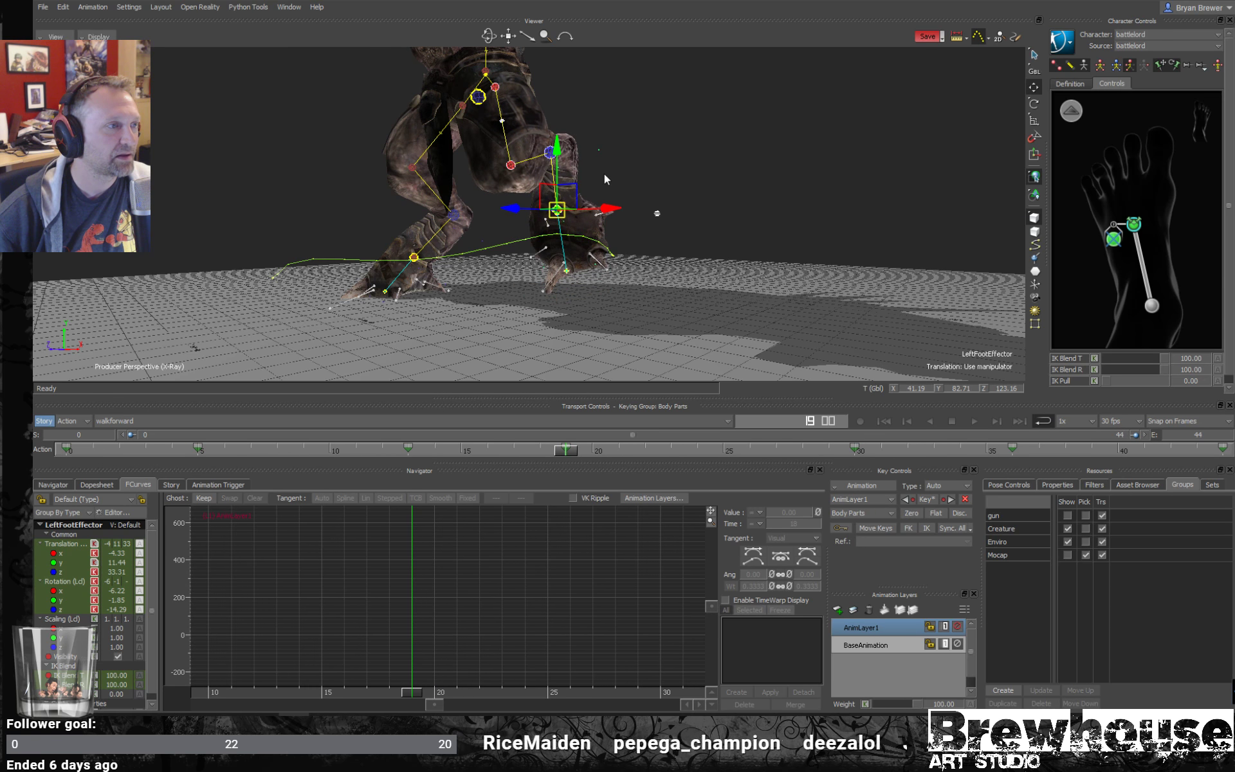
- Retime the left foot effector's keys, moving the frame 13 key to frame 16 and the frame 30 key to frame 29
drag(534, 453, 484, 458)
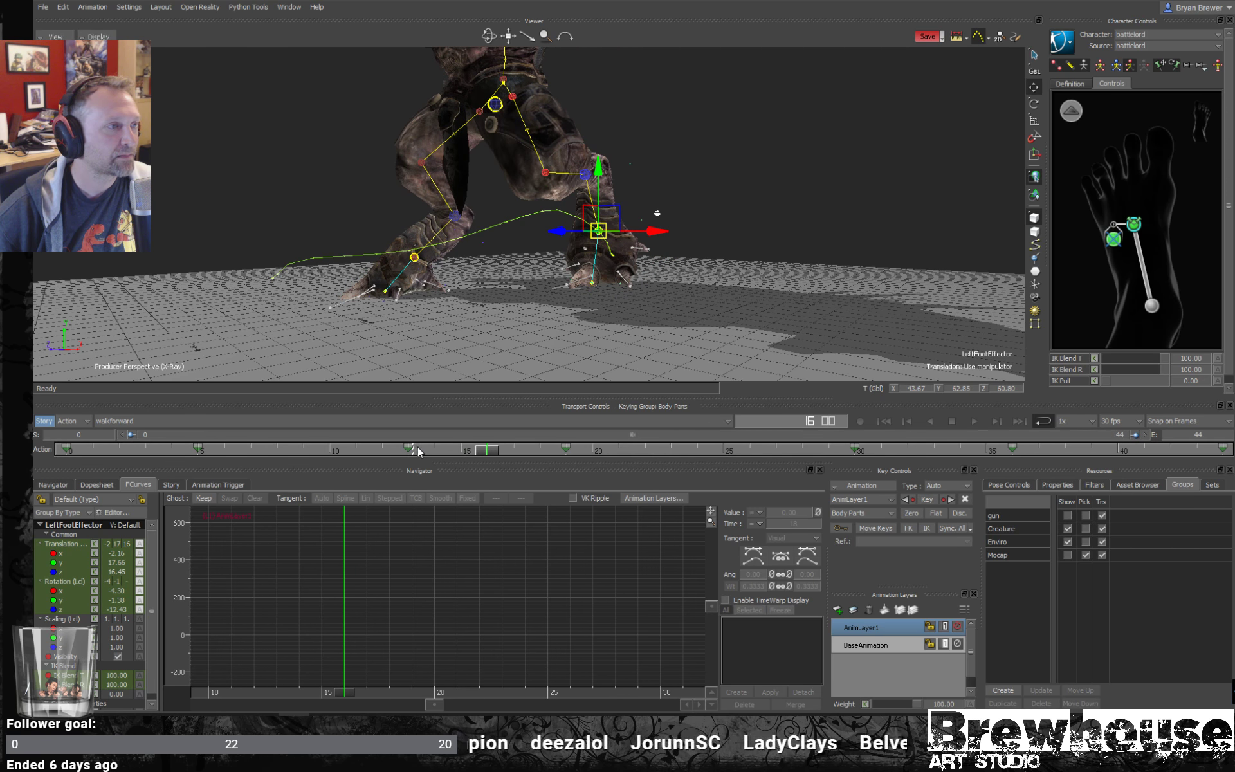
click(458, 453)
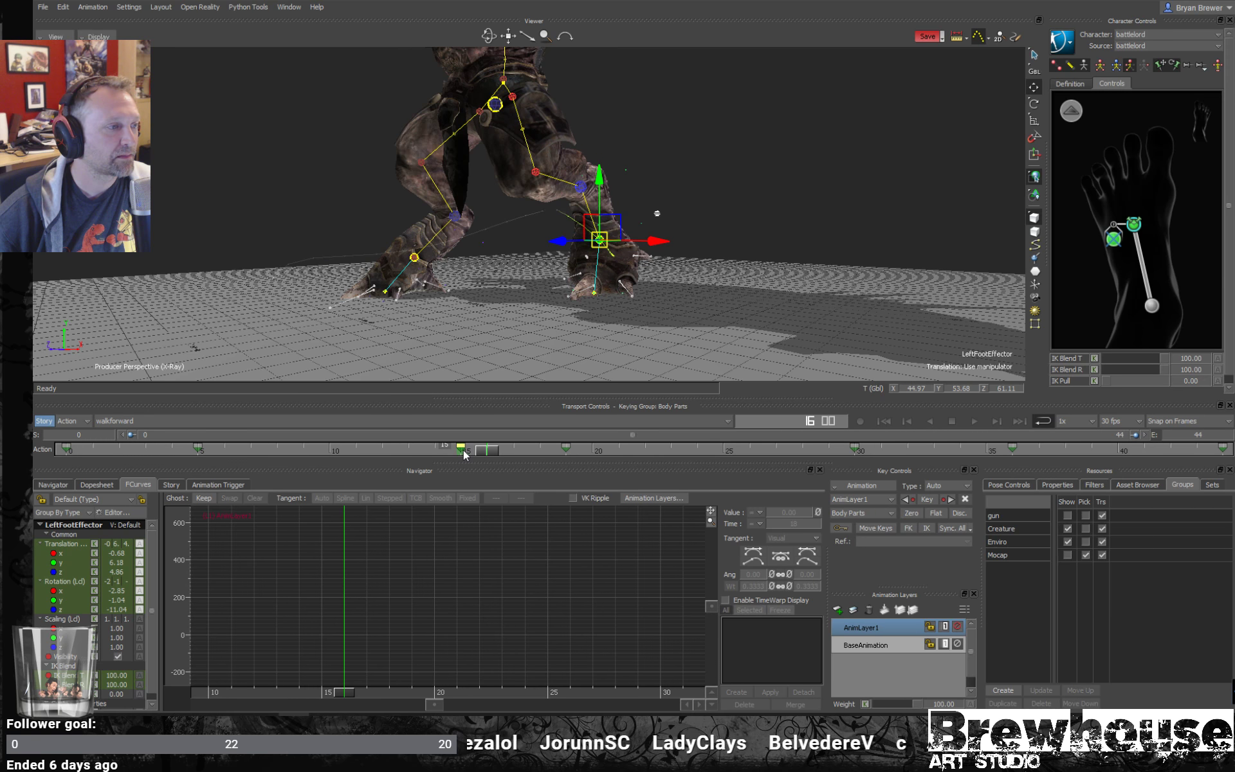
drag(479, 454, 381, 447)
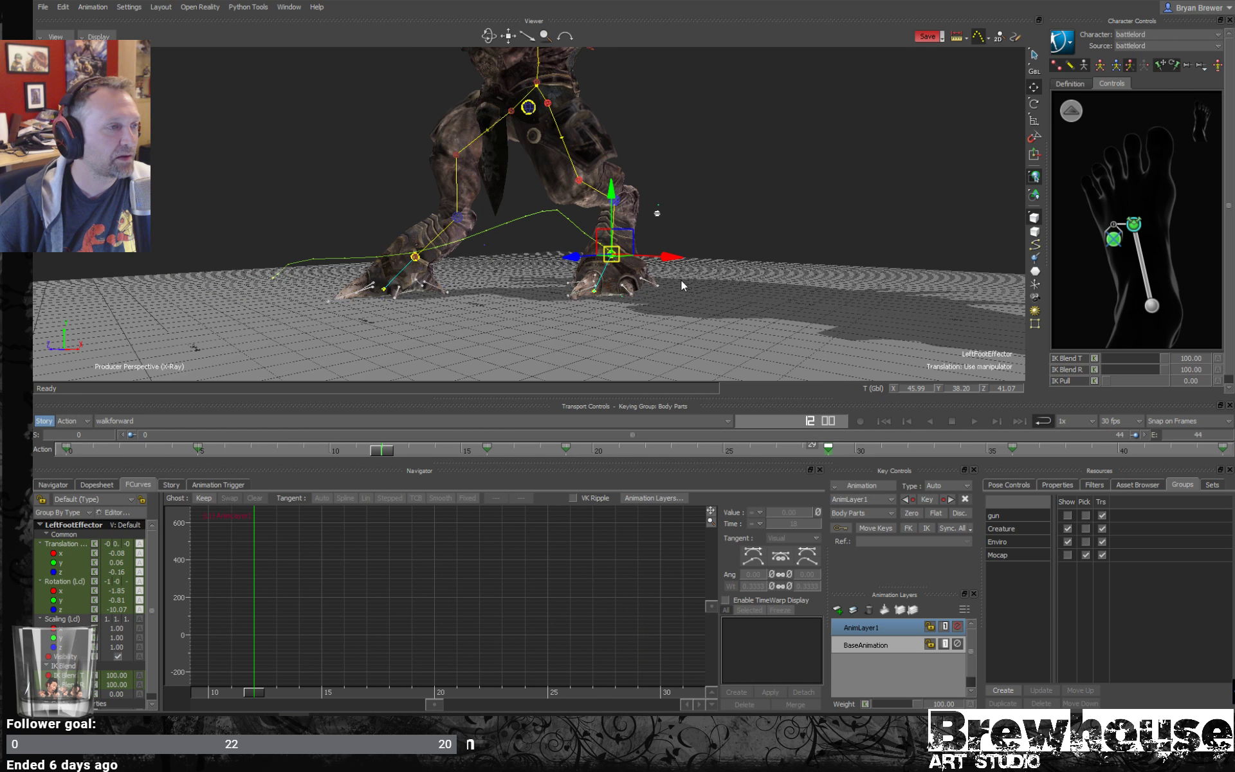
- Bend bl_REF:l_leg_toe_1 down to about -61° around Z at frame 20
click(580, 289)
ctrl+drag(618, 315, 644, 323)
key(e)
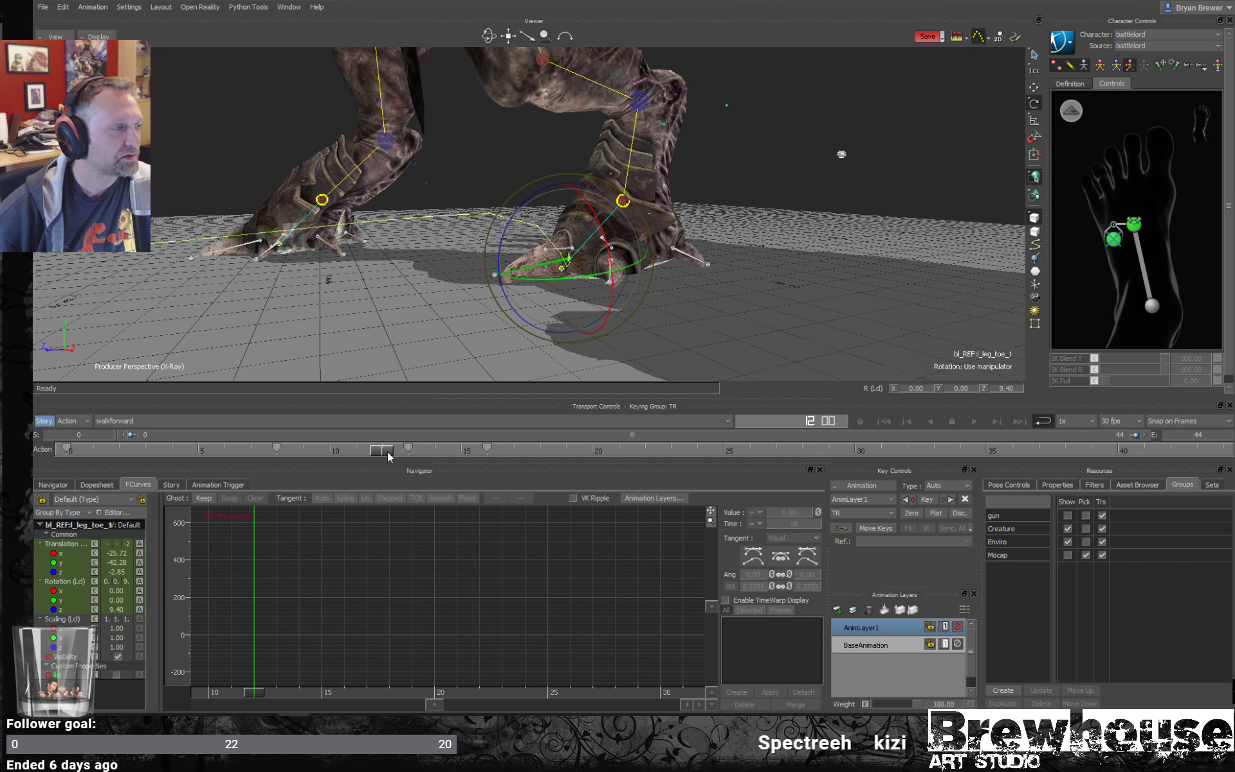
drag(387, 451, 588, 451)
drag(355, 214, 449, 284)
click(697, 201)
- At frame 20, key bl_REF:l_leg_toe_4 rotated to about -32° around Z, and curl and key the left foot's inner front toe
click(456, 214)
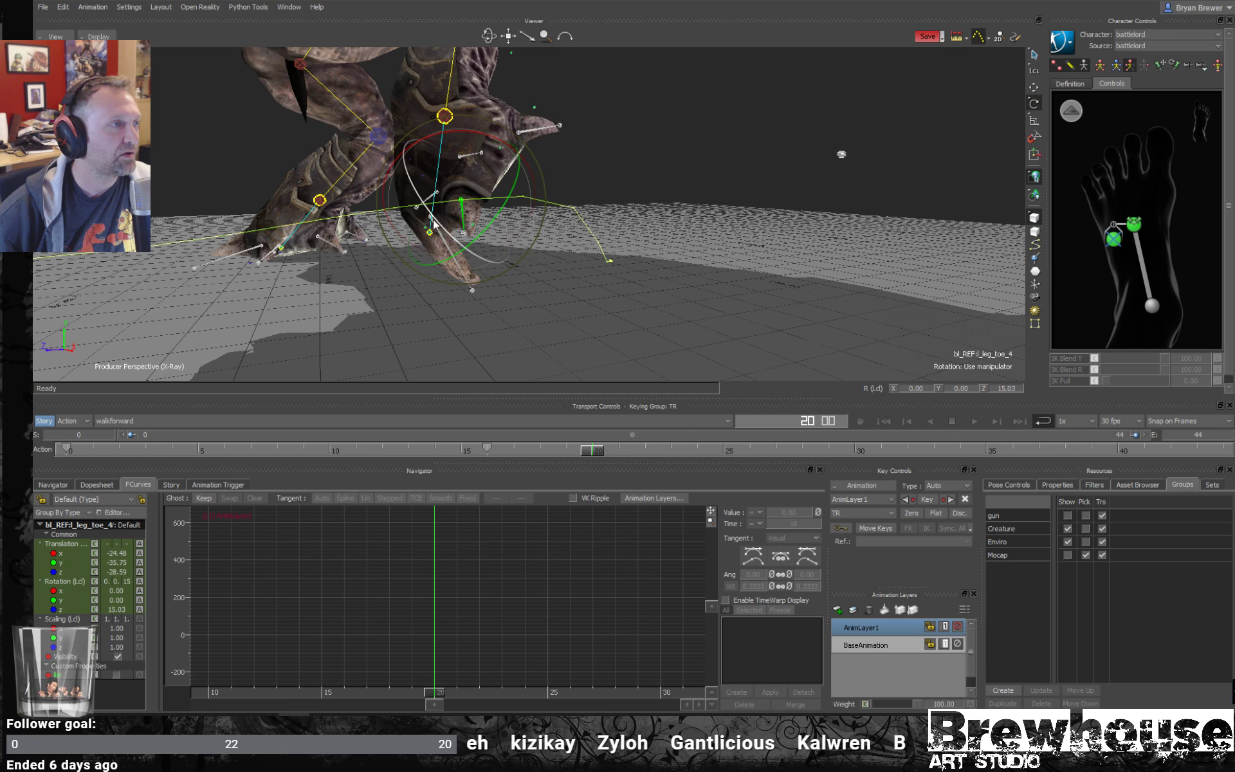
drag(434, 223, 565, 226)
key(k)
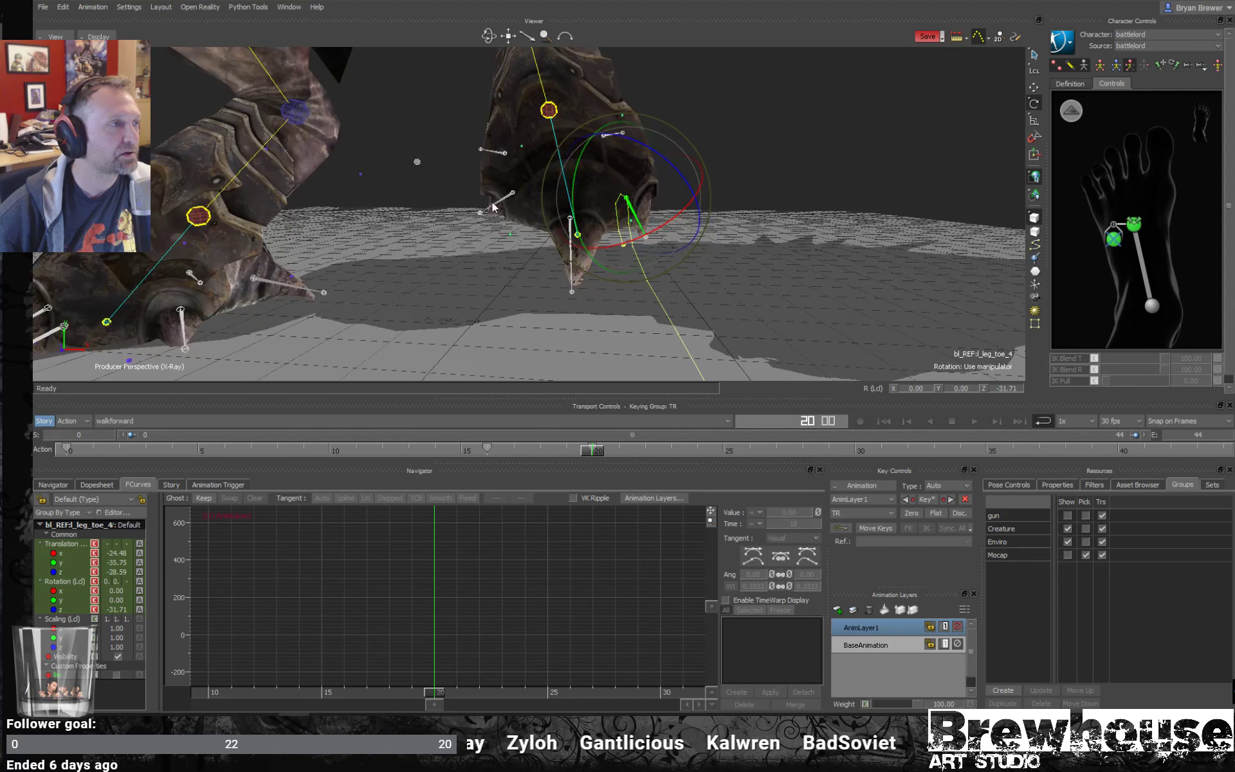
click(494, 205)
drag(466, 168, 673, 190)
key(k)
- Key bl_REF:l_leg_toe_5 rotated to about -32° around Z at frame 20 and to about 0° at frame 13
click(551, 124)
mouse_move(592, 140)
ctrl+shift+mouse_down()
mouse_move(579, 100)
mouse_move(585, 128)
ctrl+shift+mouse_up()
key(k)
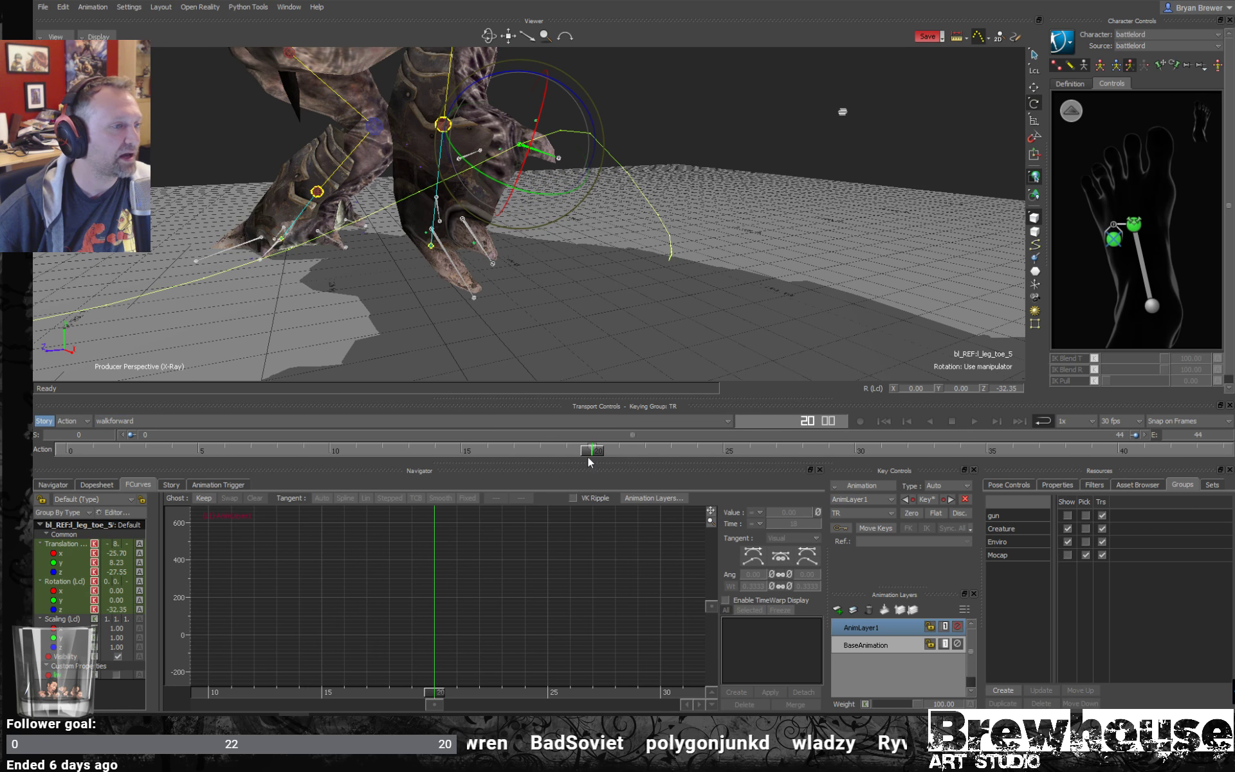
drag(587, 454, 406, 451)
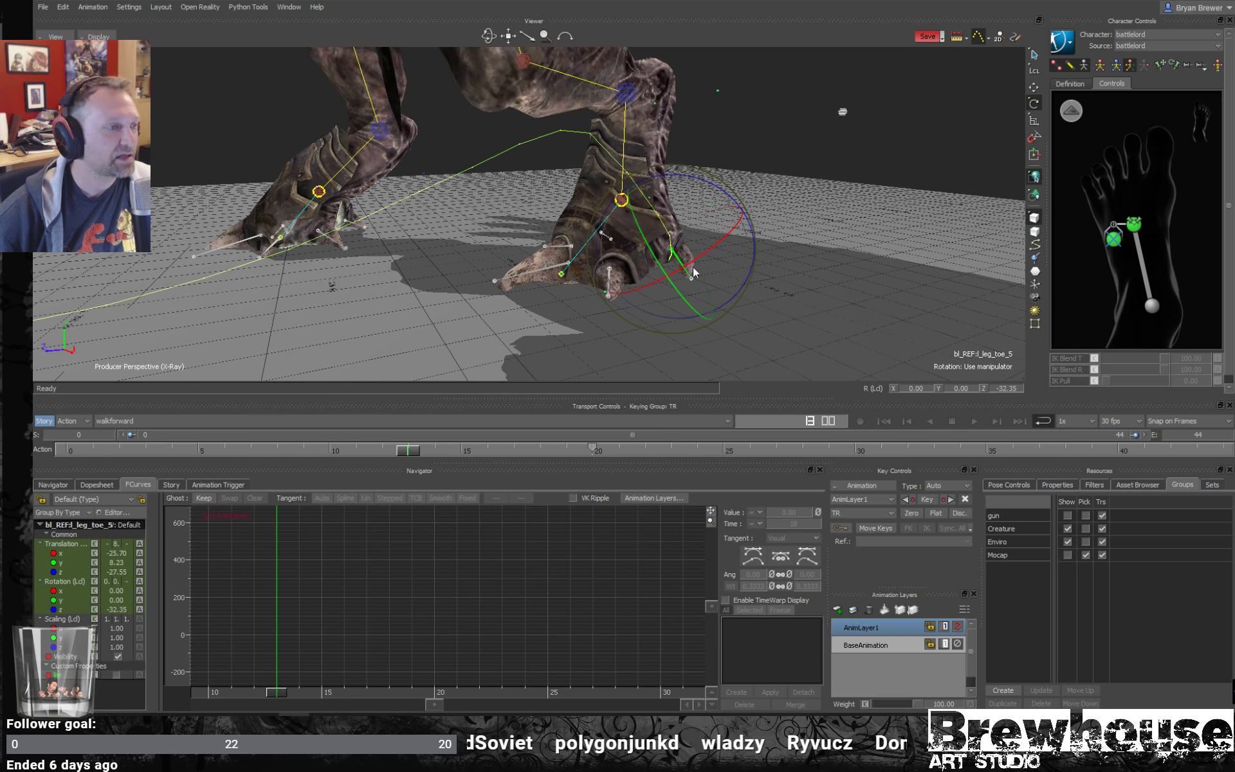
drag(704, 186, 687, 291)
key(k)
shift+drag(637, 453, 546, 453)
shift+click(615, 452)
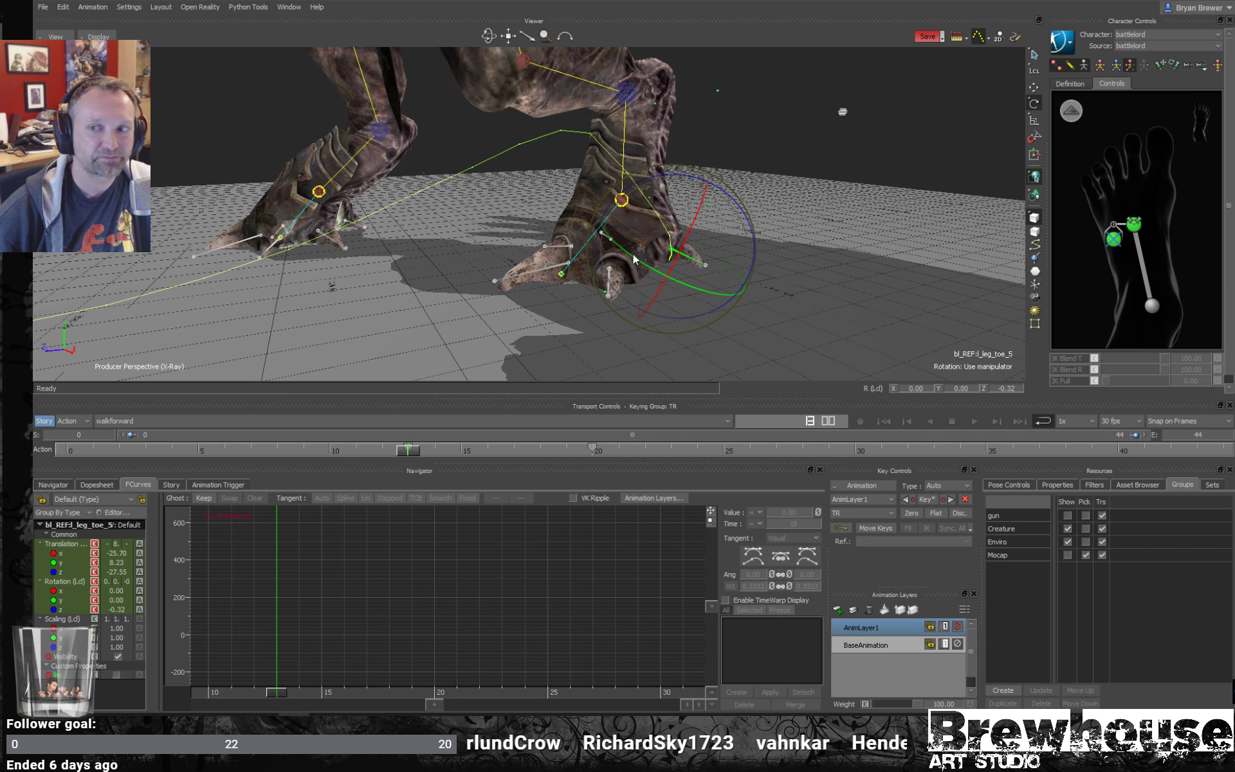
- Select the left foot's front toe bones, including l_leg_toe_1 and l_leg_toe_2, and rotate them upward out of the floor at frame 31
click(561, 261)
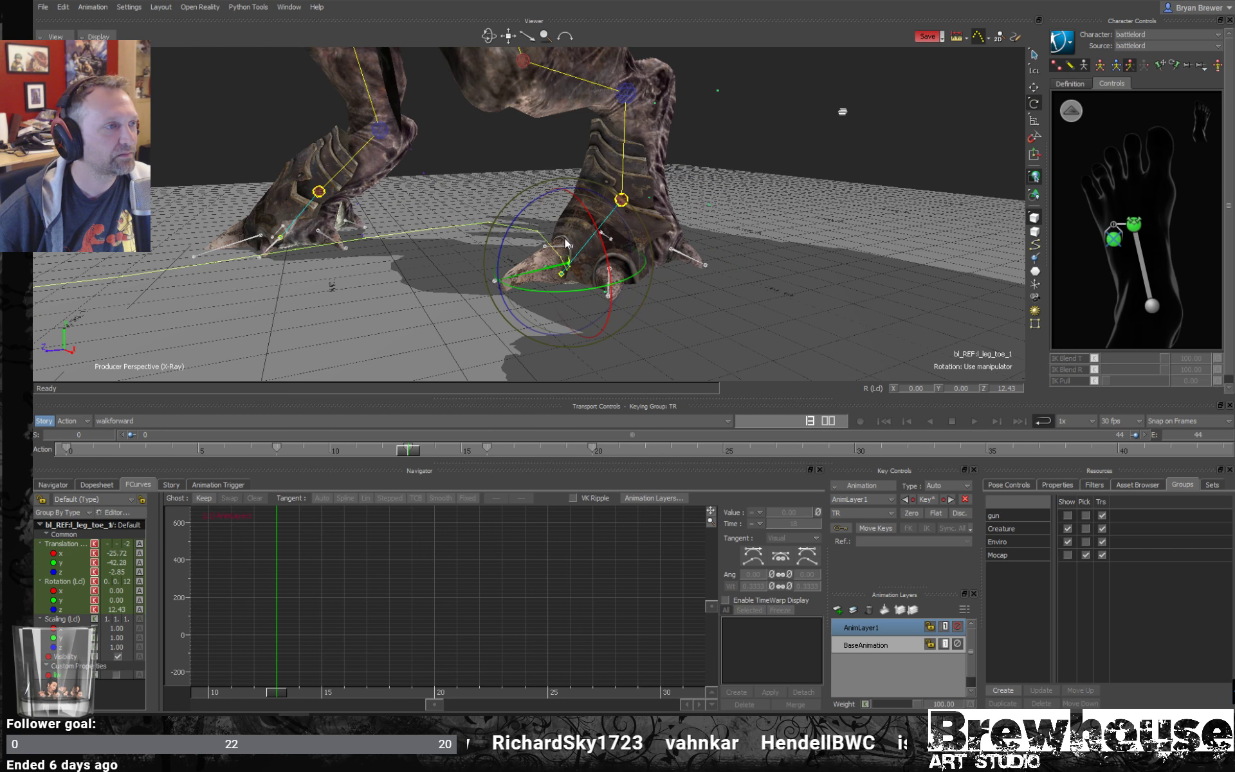
shift+click(564, 243)
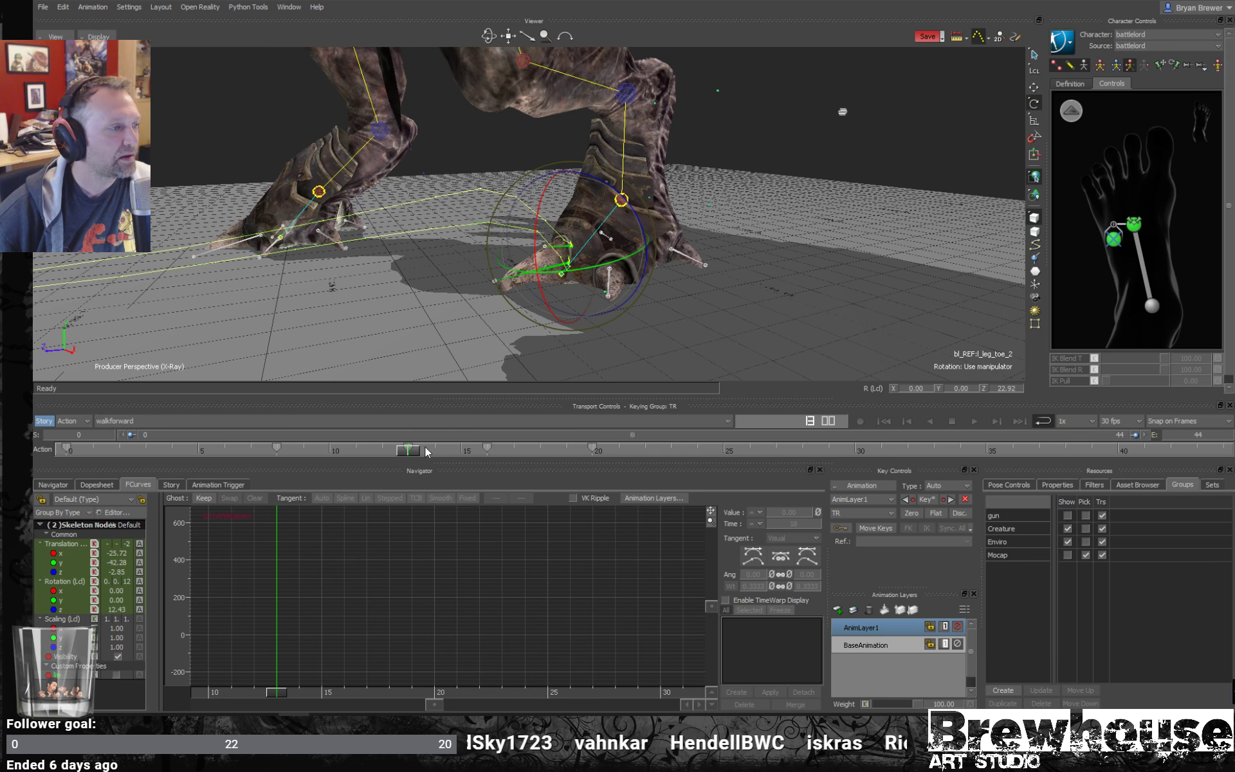
drag(408, 450, 682, 433)
ctrl+drag(666, 334, 679, 303)
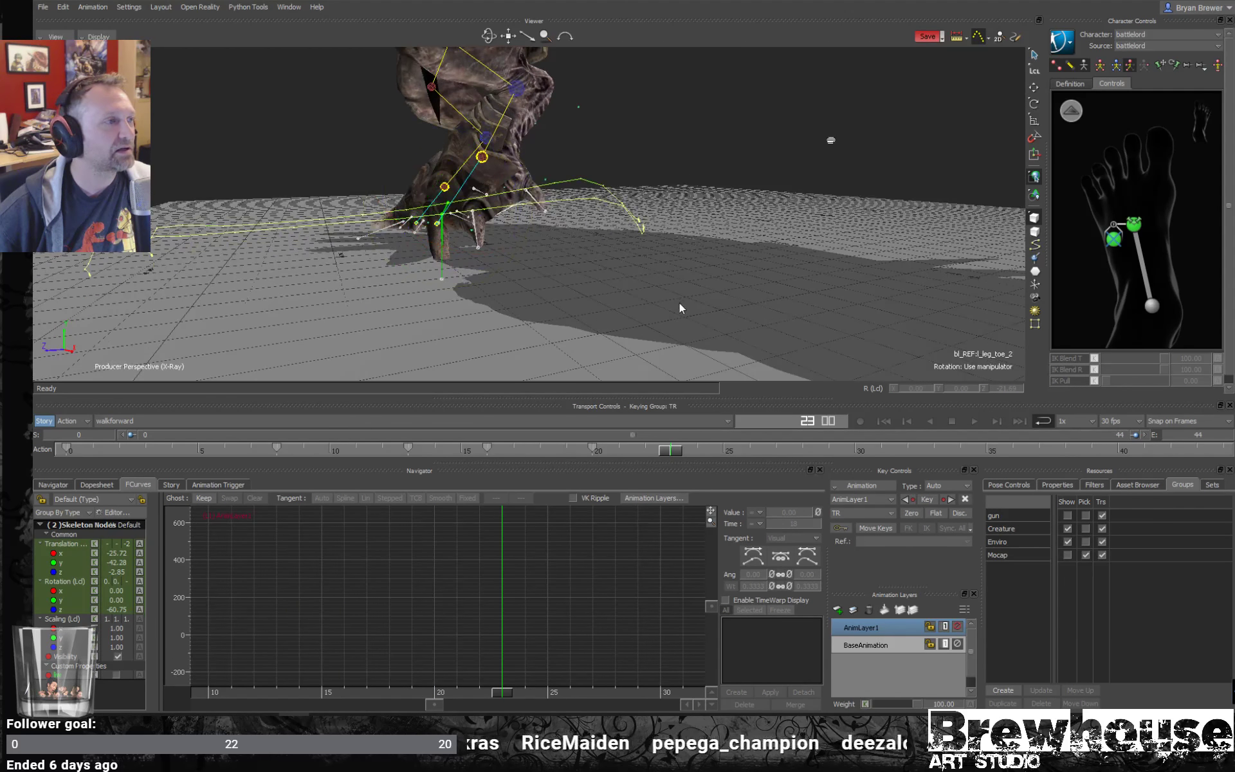
key(t)
drag(669, 454, 870, 449)
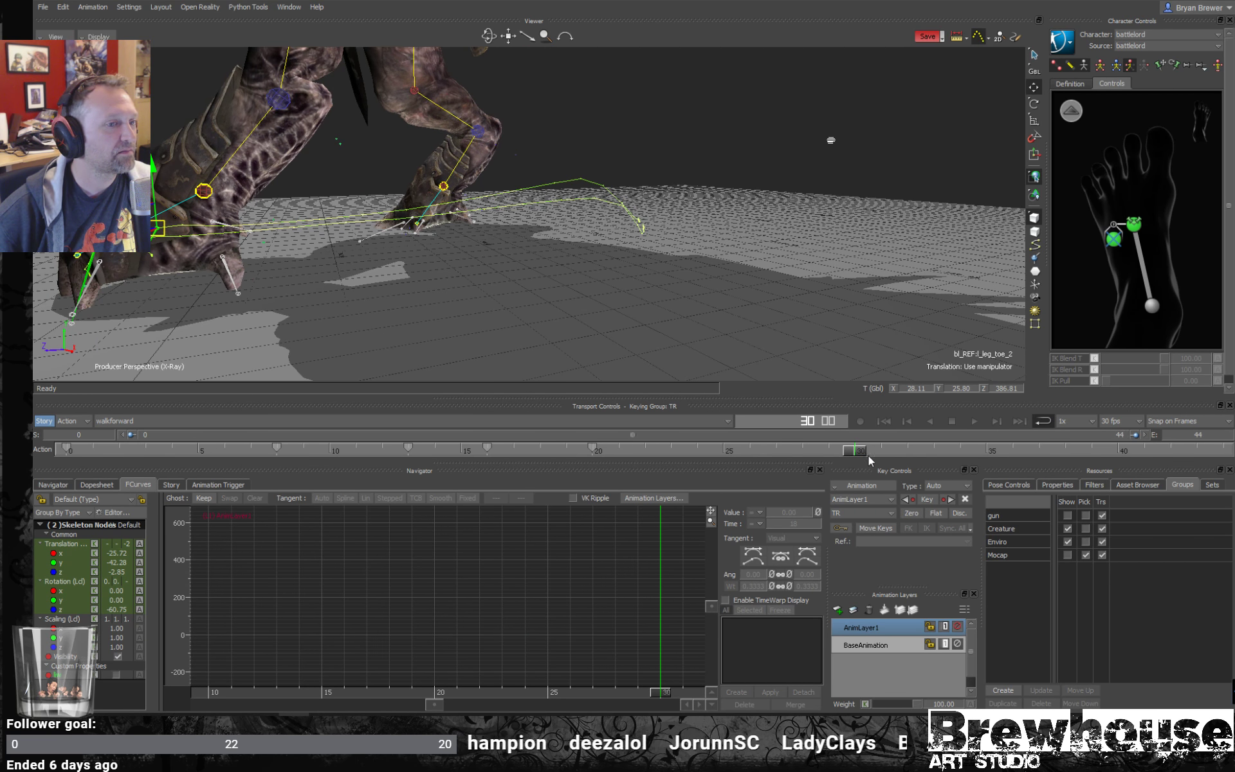
click(869, 456)
shift+drag(412, 290, 647, 305)
key(r)
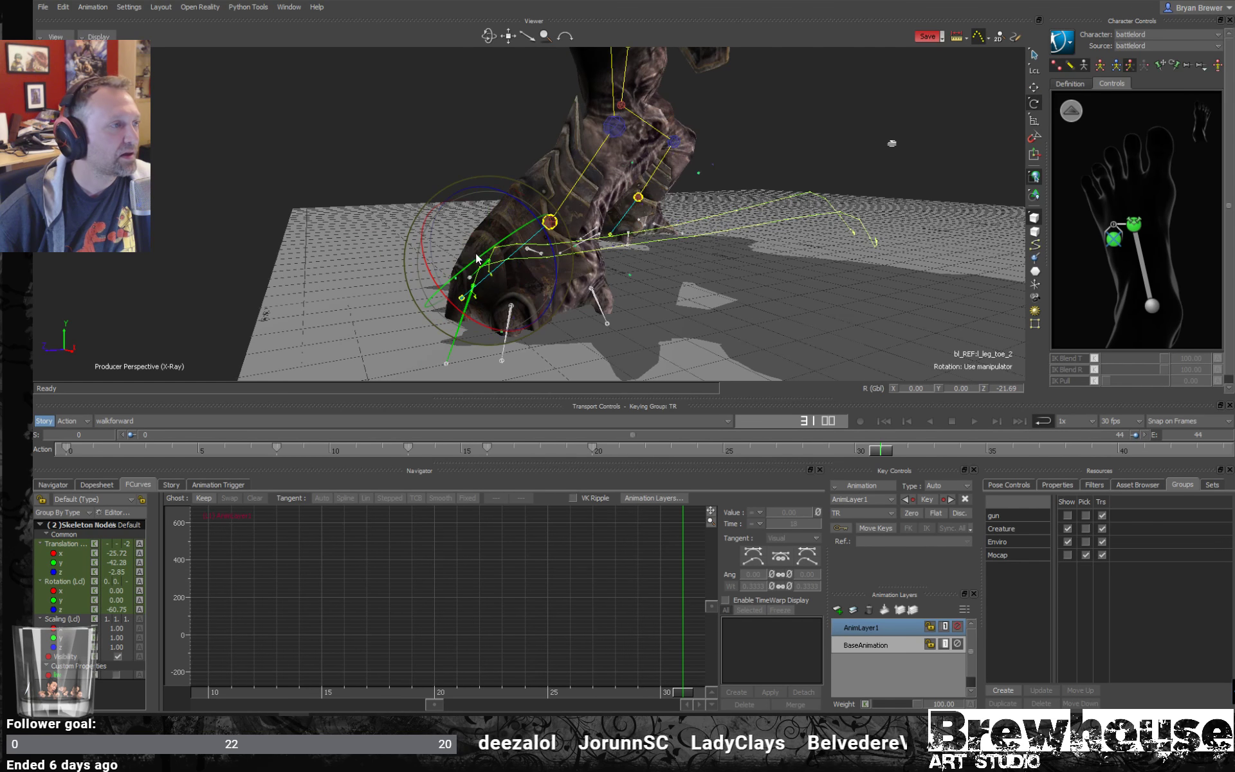
ctrl+shift+drag(496, 293, 721, 309)
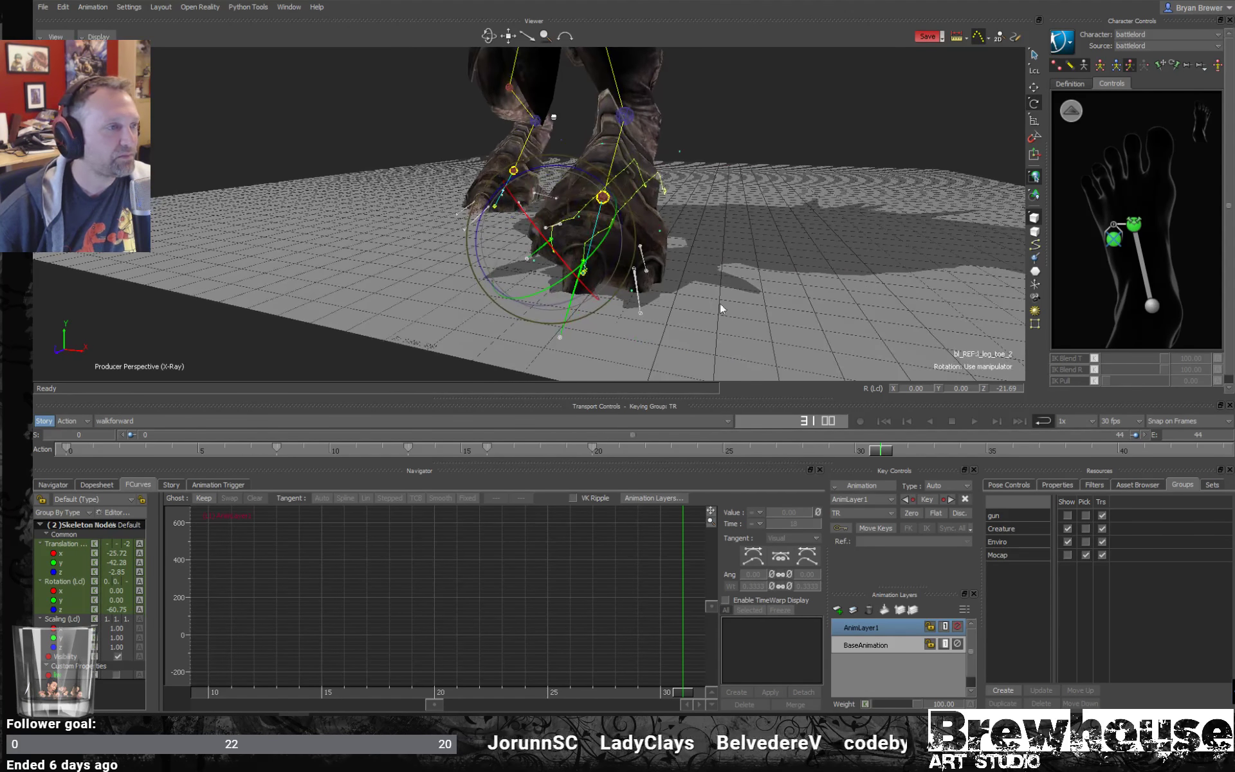
shift+click(630, 293)
drag(688, 250, 513, 258)
- Rotate bl_REF:l_leg_toe_5 to about 35° around Z at frame 31 and key it
click(515, 227)
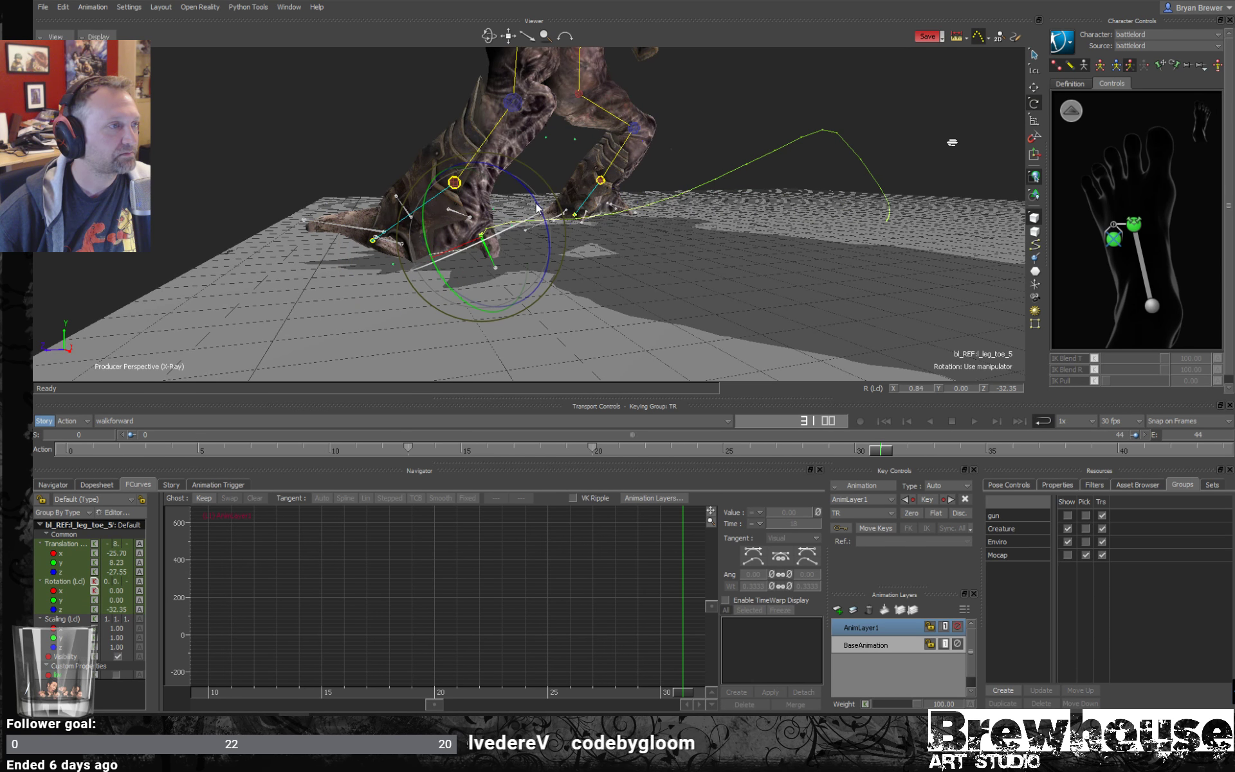
drag(531, 198, 669, 258)
key(k)
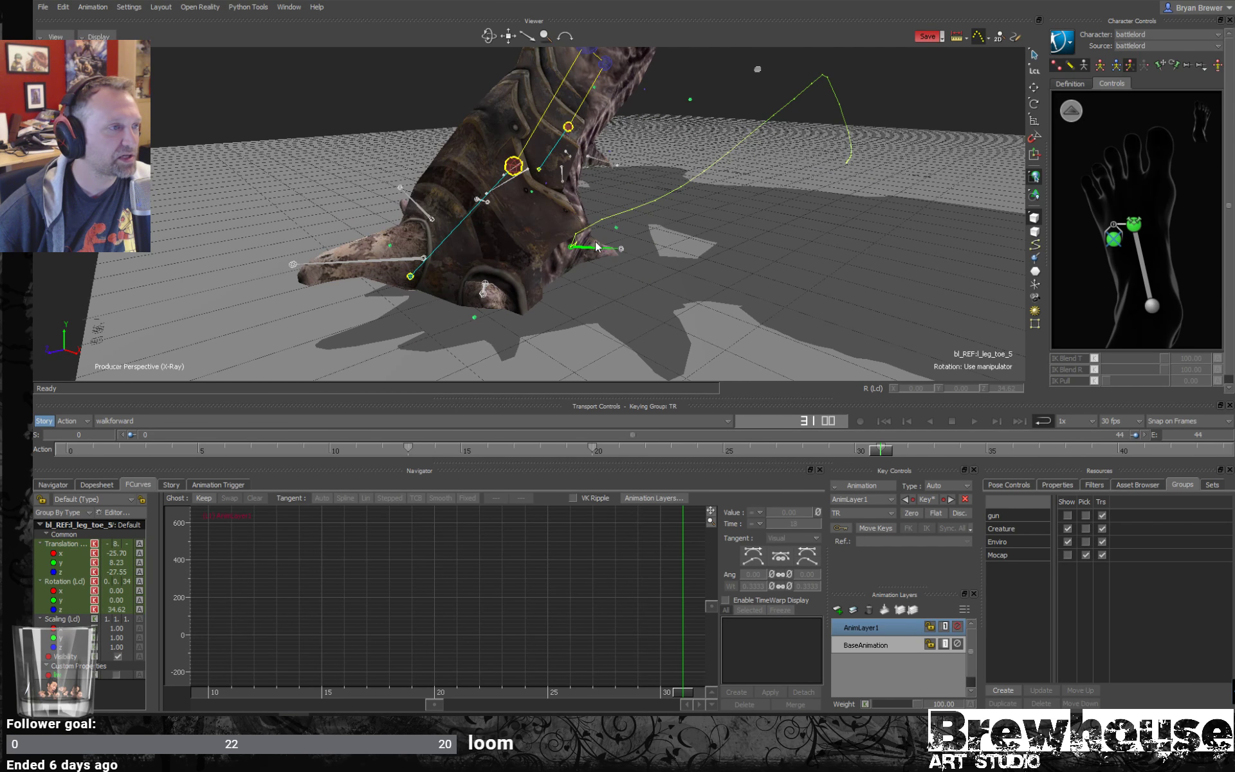
- Select the left foot's four toe bones together, including bl_REF:l_leg_toe_5 and bl_REF:l_leg_toe_2, and activate rotation
ctrl+shift+drag(500, 299, 516, 207)
key(t)
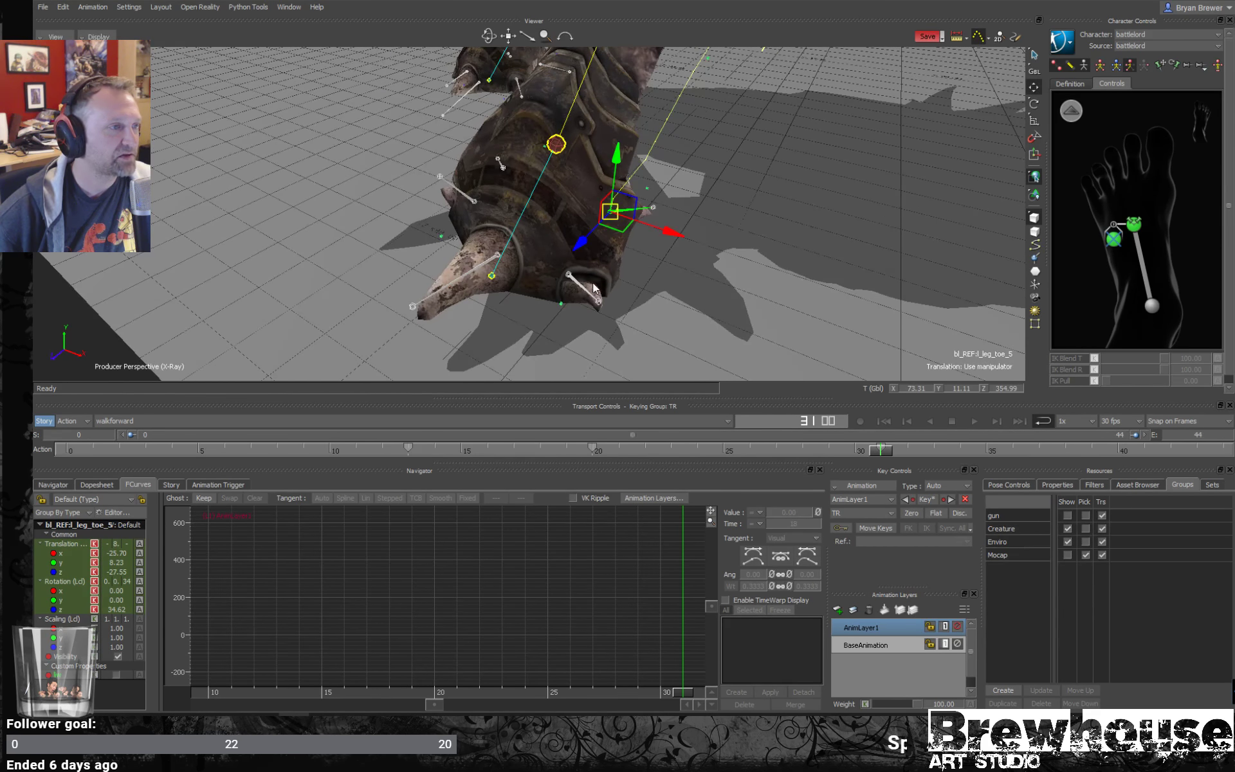
shift+click(583, 288)
shift+click(459, 275)
shift+click(465, 188)
key(r)
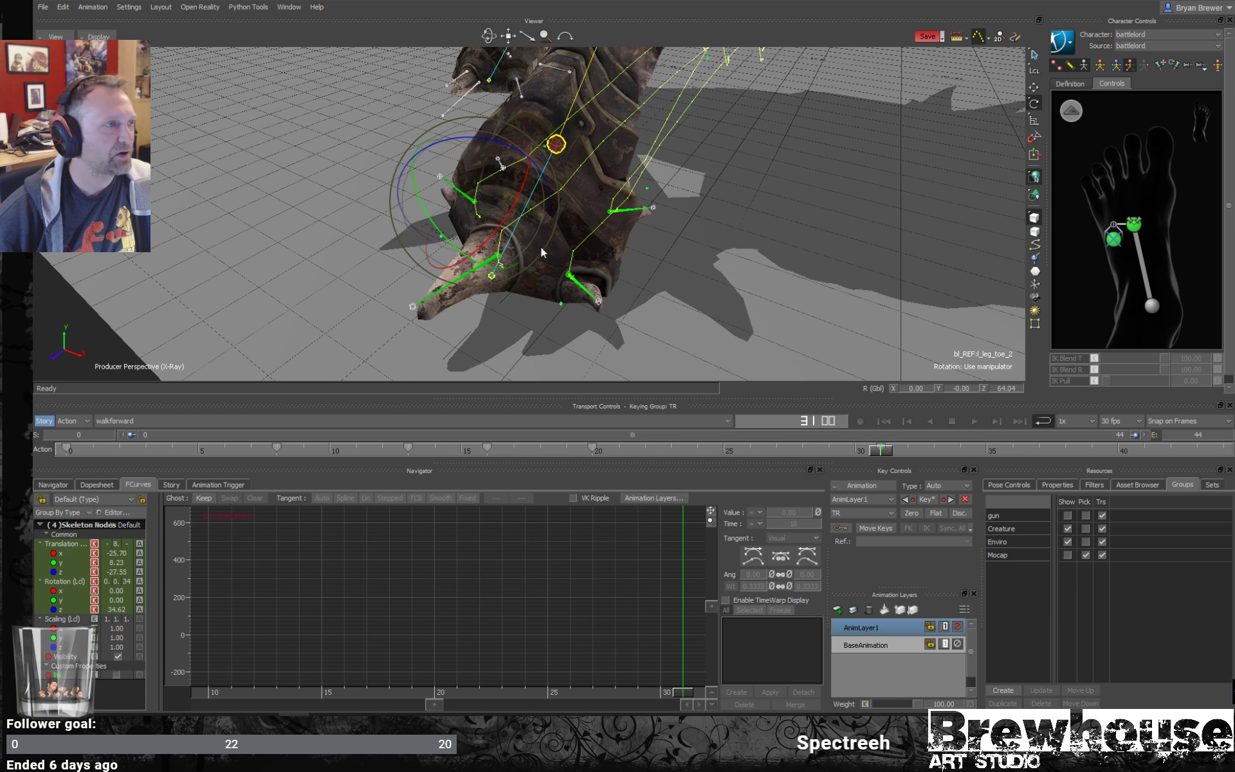
- Try to rotate the four selected toe bones together at frame 31
scroll(569, 253, down, 3)
ctrl+shift+drag(569, 257, 577, 232)
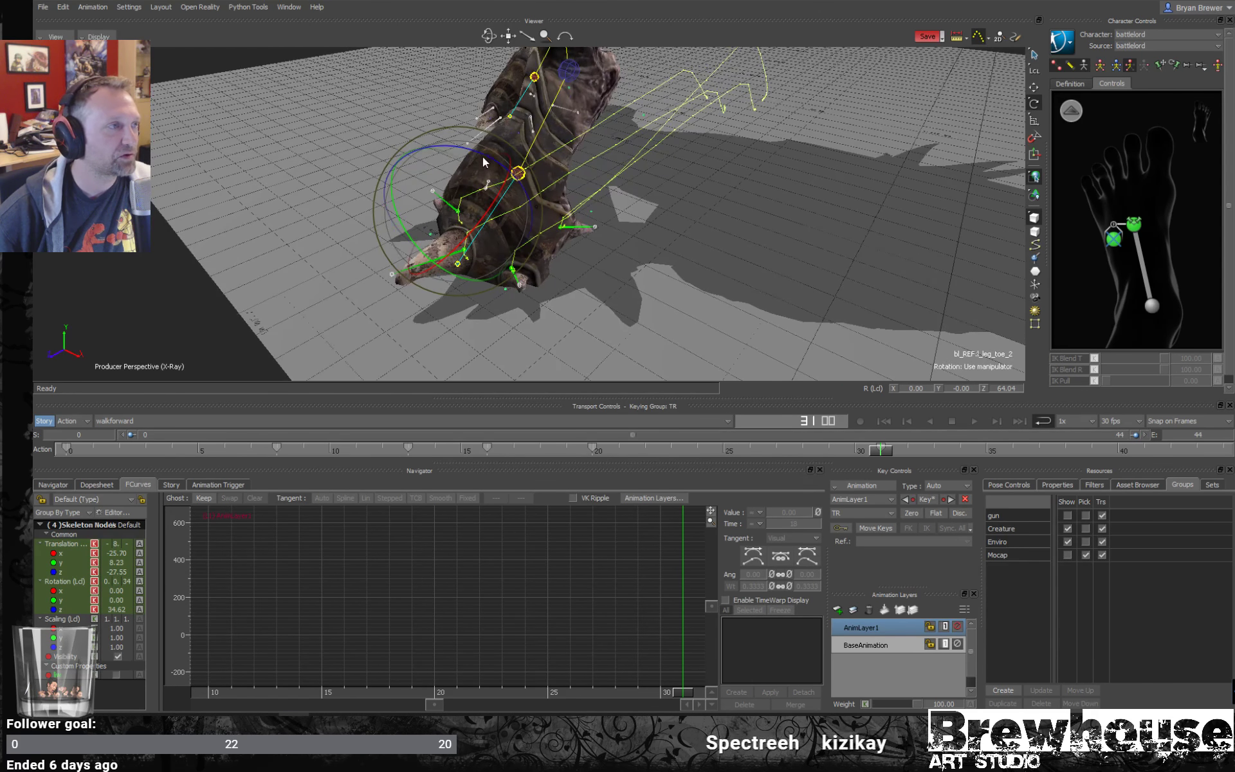
mouse_move(484, 153)
mouse_down()
mouse_move(461, 145)
mouse_move(492, 164)
mouse_move(472, 152)
mouse_move(483, 159)
mouse_up()
key(ctrl+z)
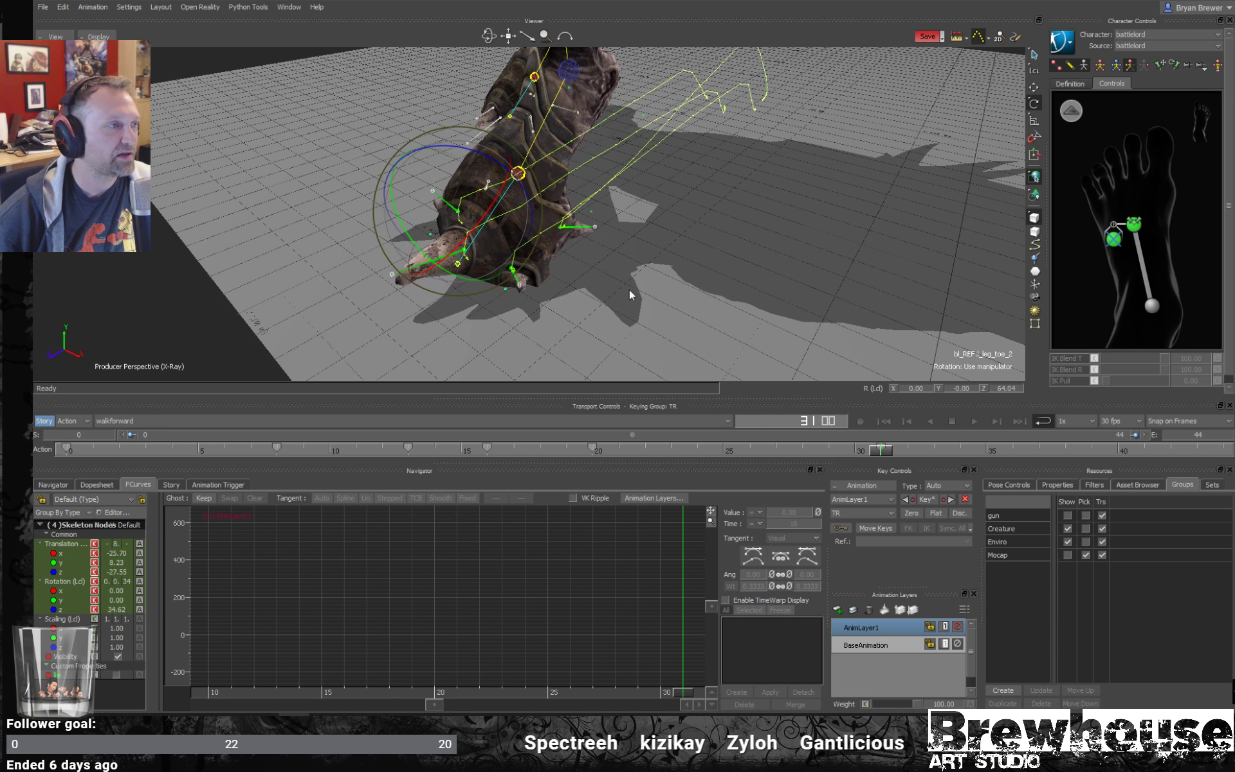
alt+drag(629, 290, 614, 273)
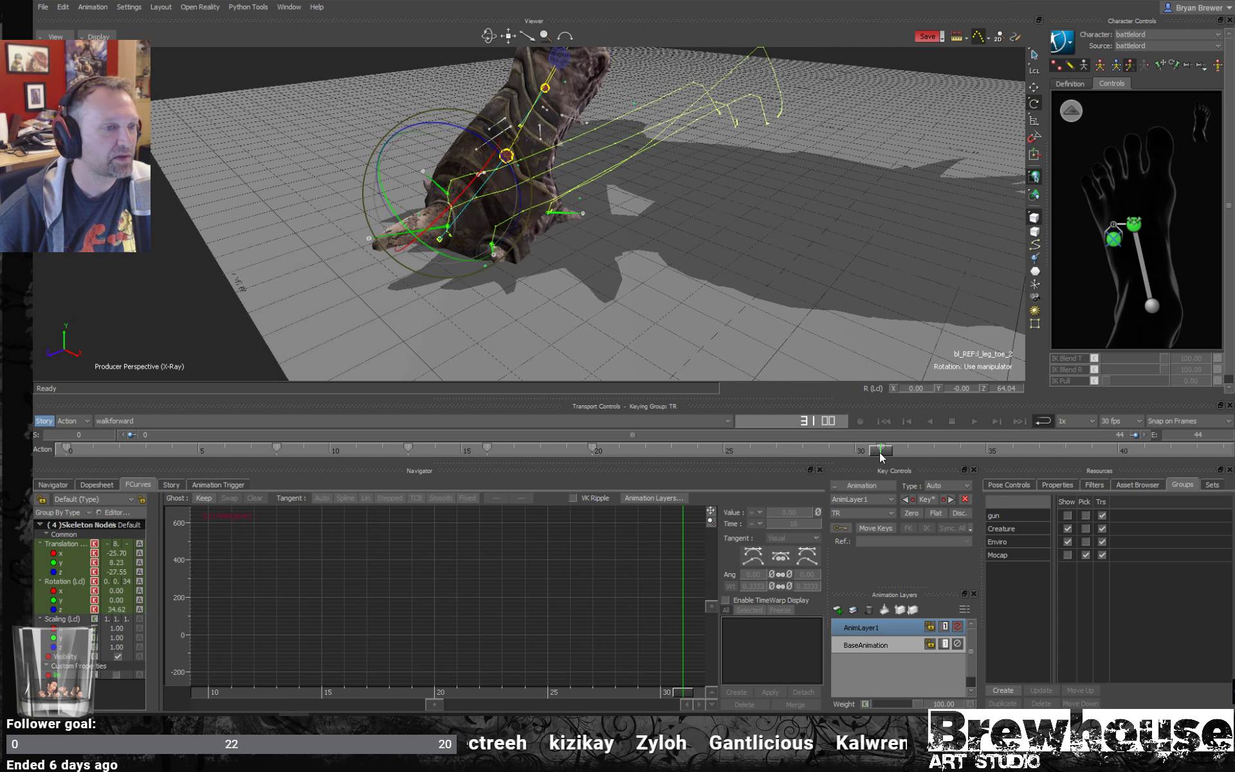
- Copy the selected toe bones' frame 0 keys to frame 33 and select bl_REF:l_leg_toe_5 to check its pose
drag(881, 455, 942, 458)
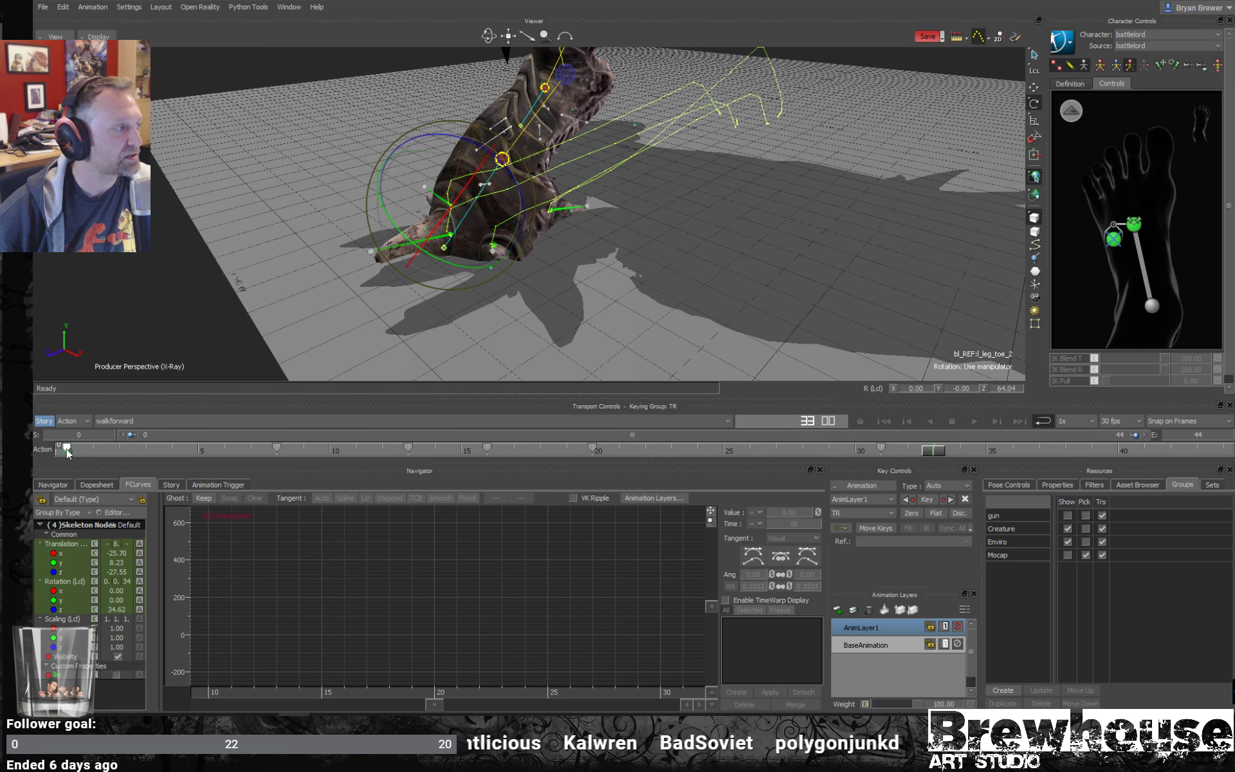
key(ctrl+v)
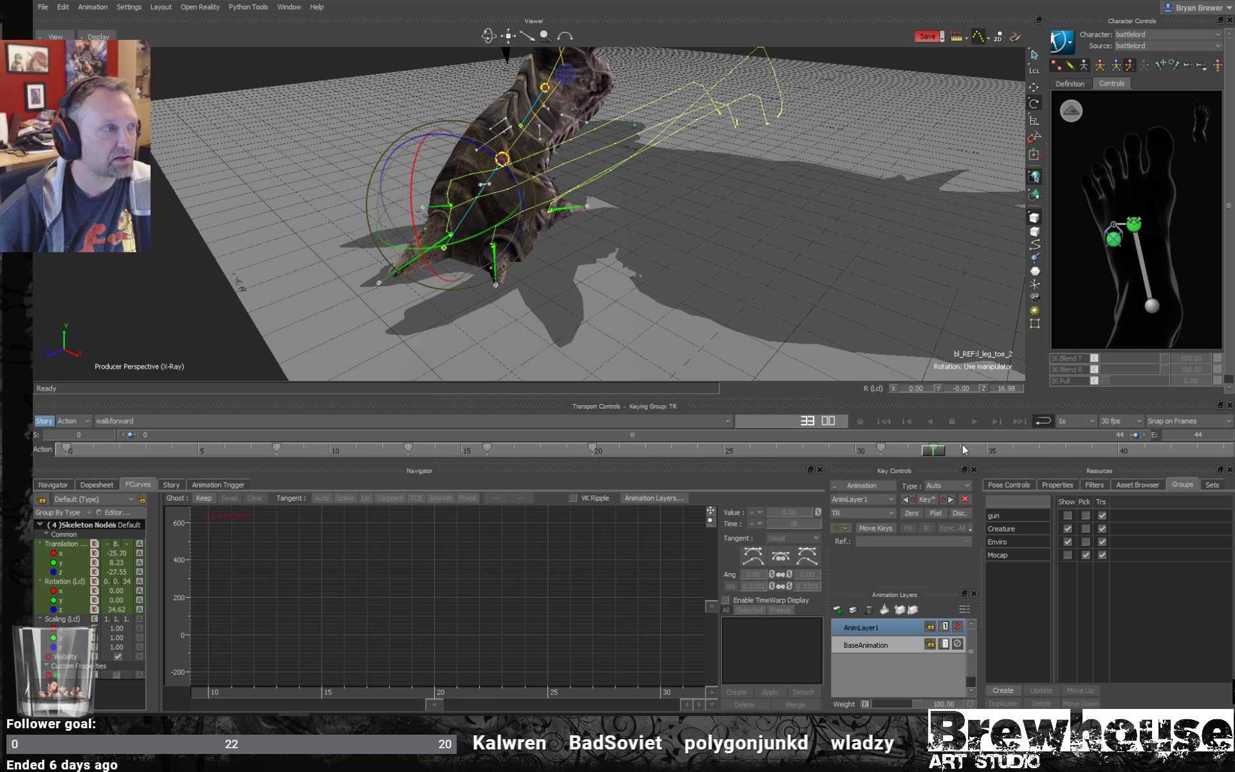
click(587, 203)
alt+drag(600, 183, 554, 185)
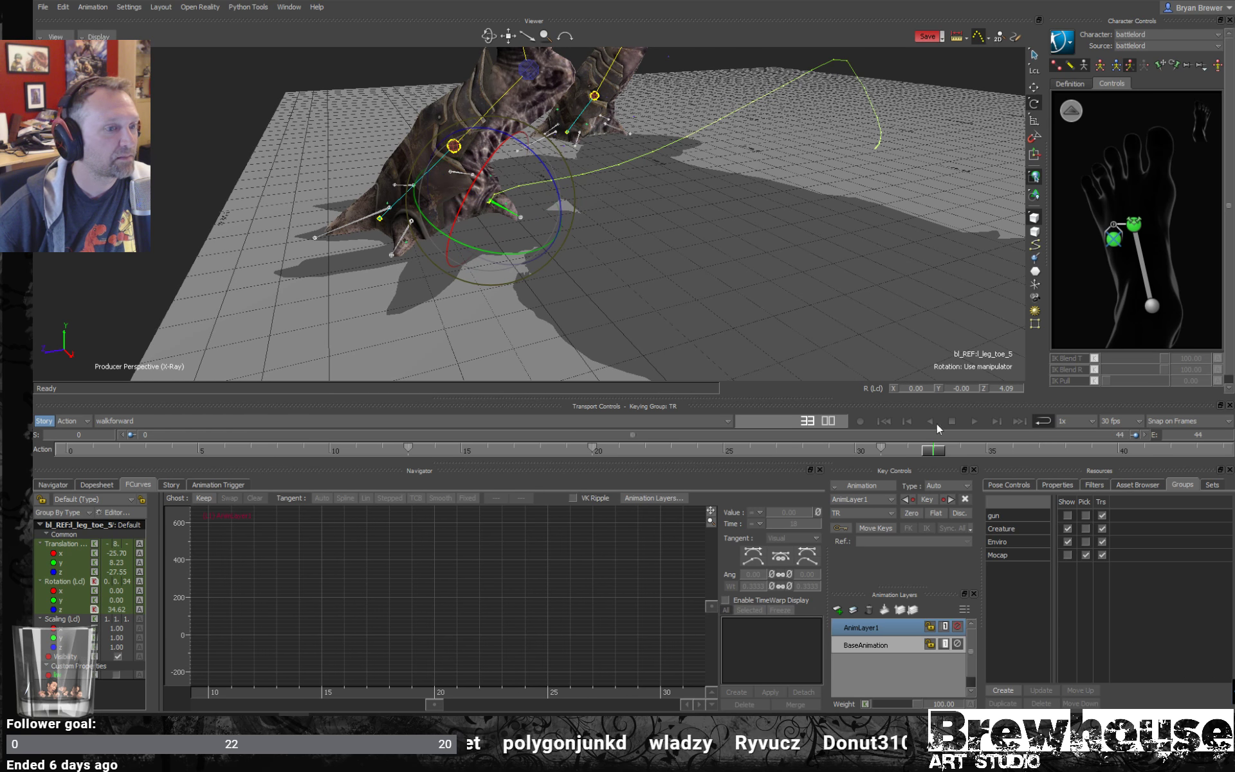
- Scrub back to frame 26 and switch the viewer to models-only display to check the left foot's toes
drag(939, 449, 752, 437)
key(ctrl+a)
alt+middle_drag(917, 187, 855, 250)
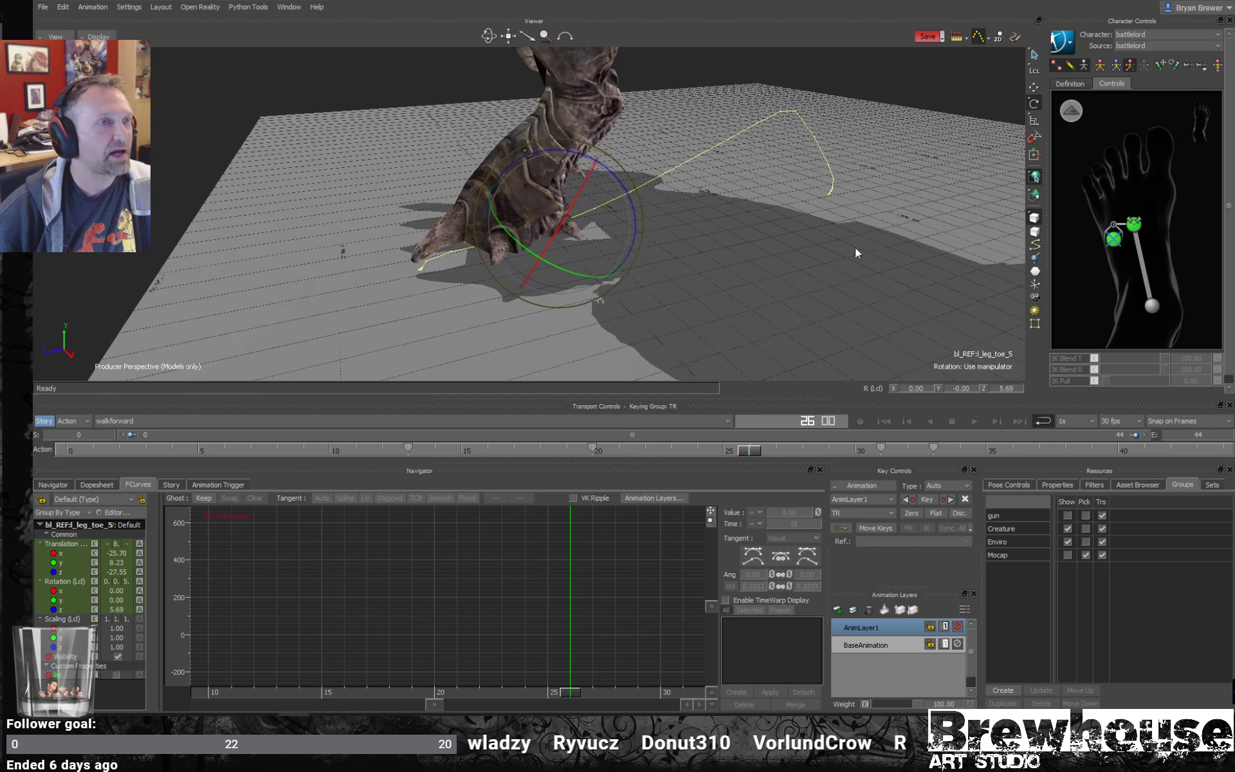
- Measure two spans in the empty space beside the creature, and turn the measuring tool off
click(957, 37)
alt+drag(721, 228, 800, 353)
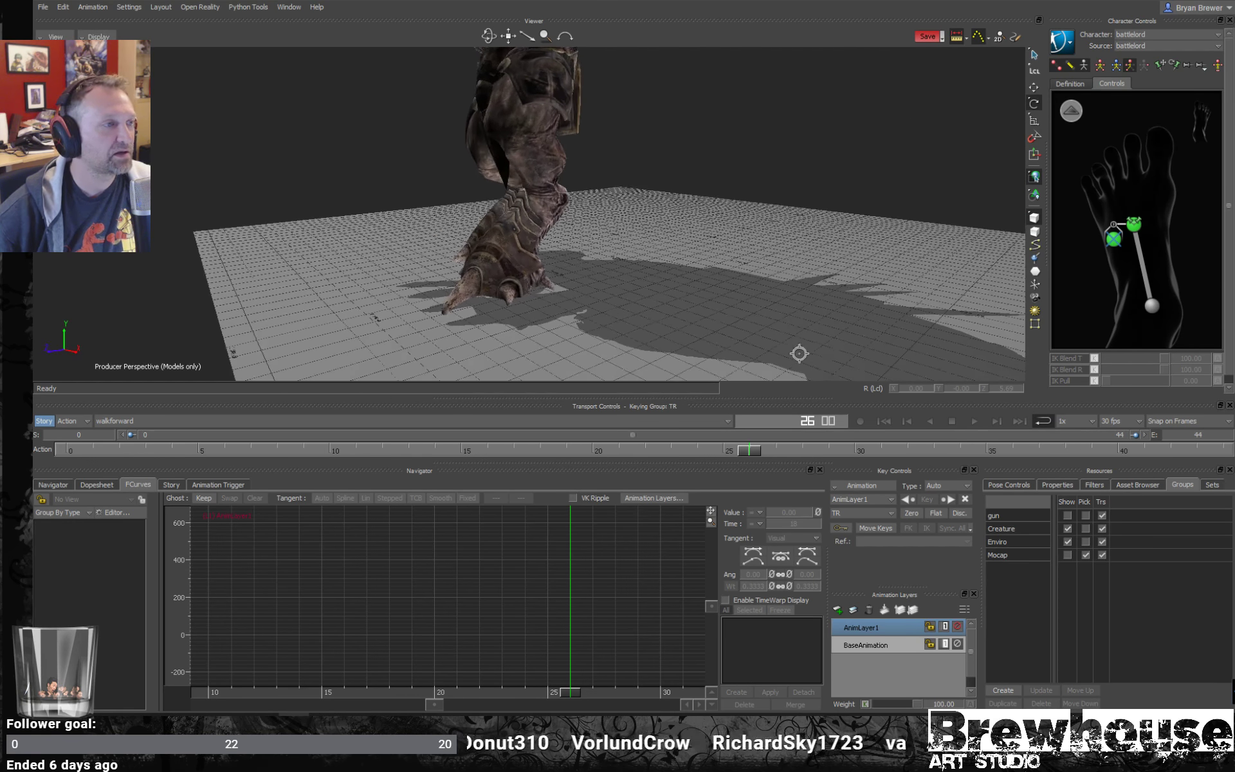
drag(752, 452, 722, 451)
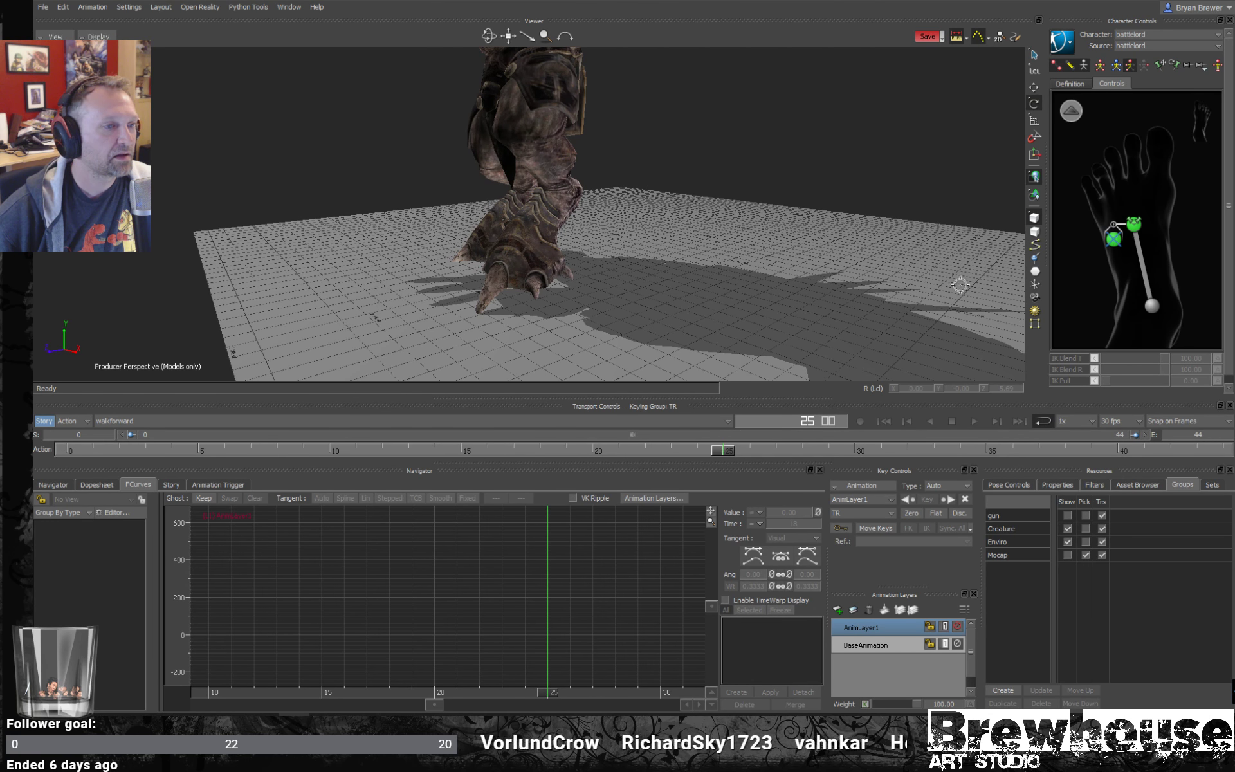
drag(930, 110, 1009, 252)
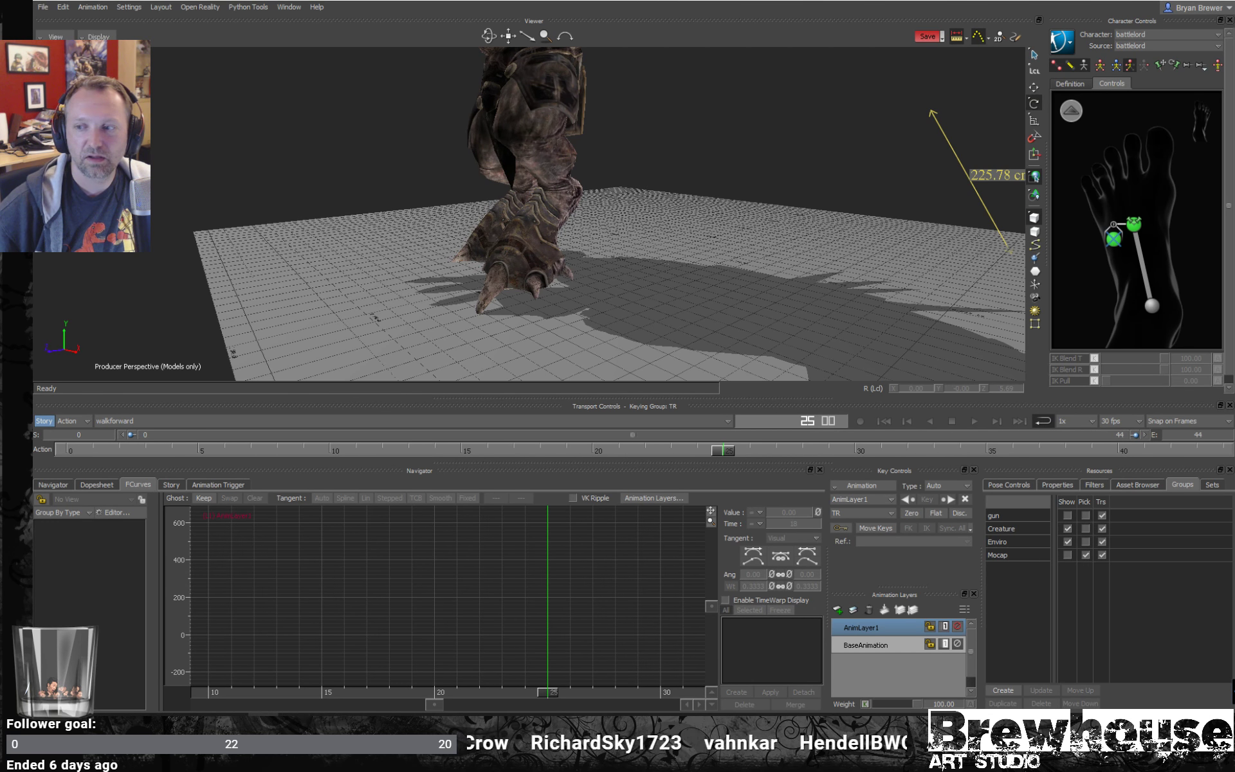
drag(931, 110, 801, 129)
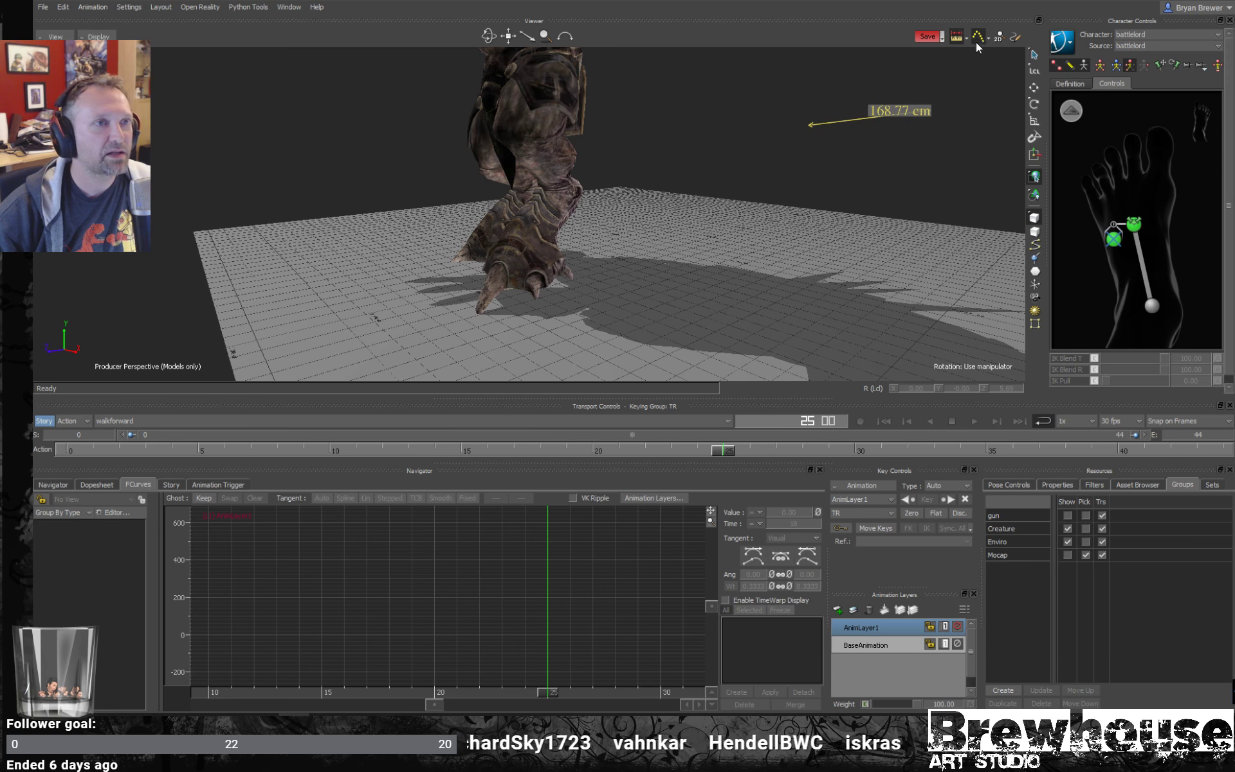
click(956, 36)
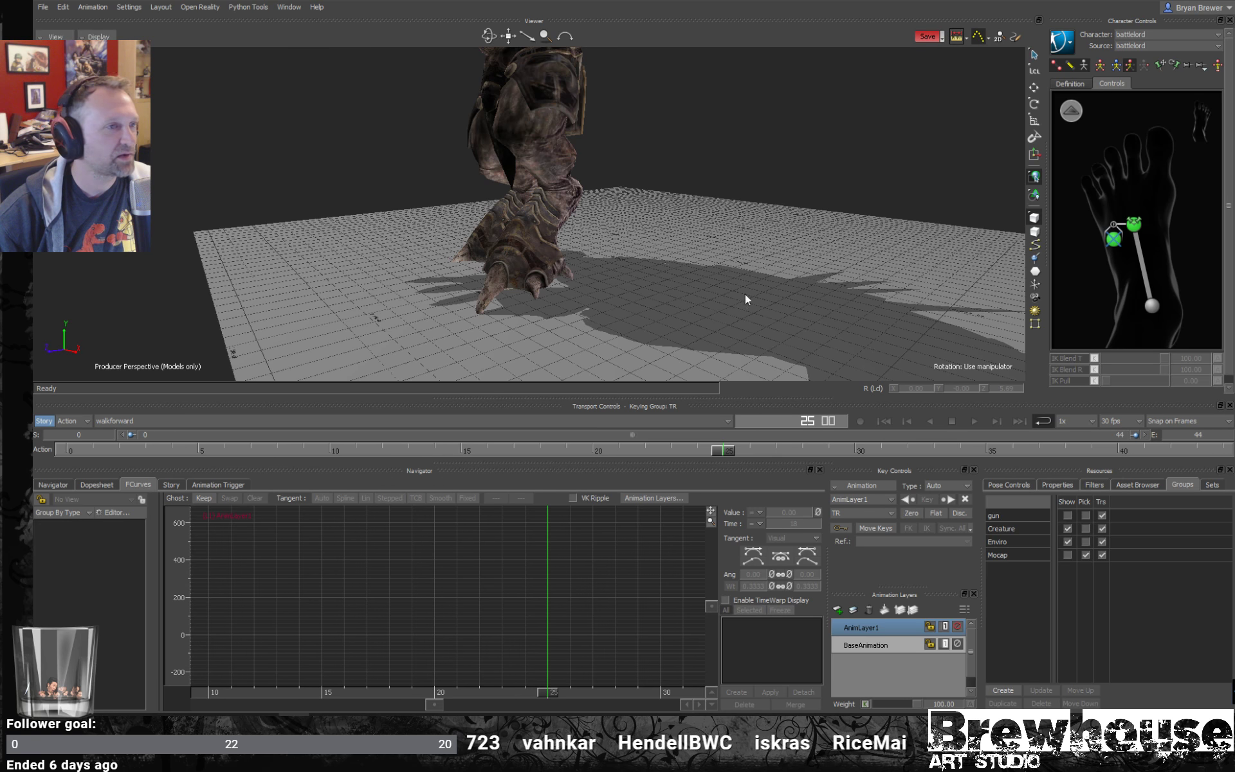
- Play back the walkforward take and examine the creature's foot contacts, toes and full-body motion from several angles
drag(720, 453, 145, 366)
key(space)
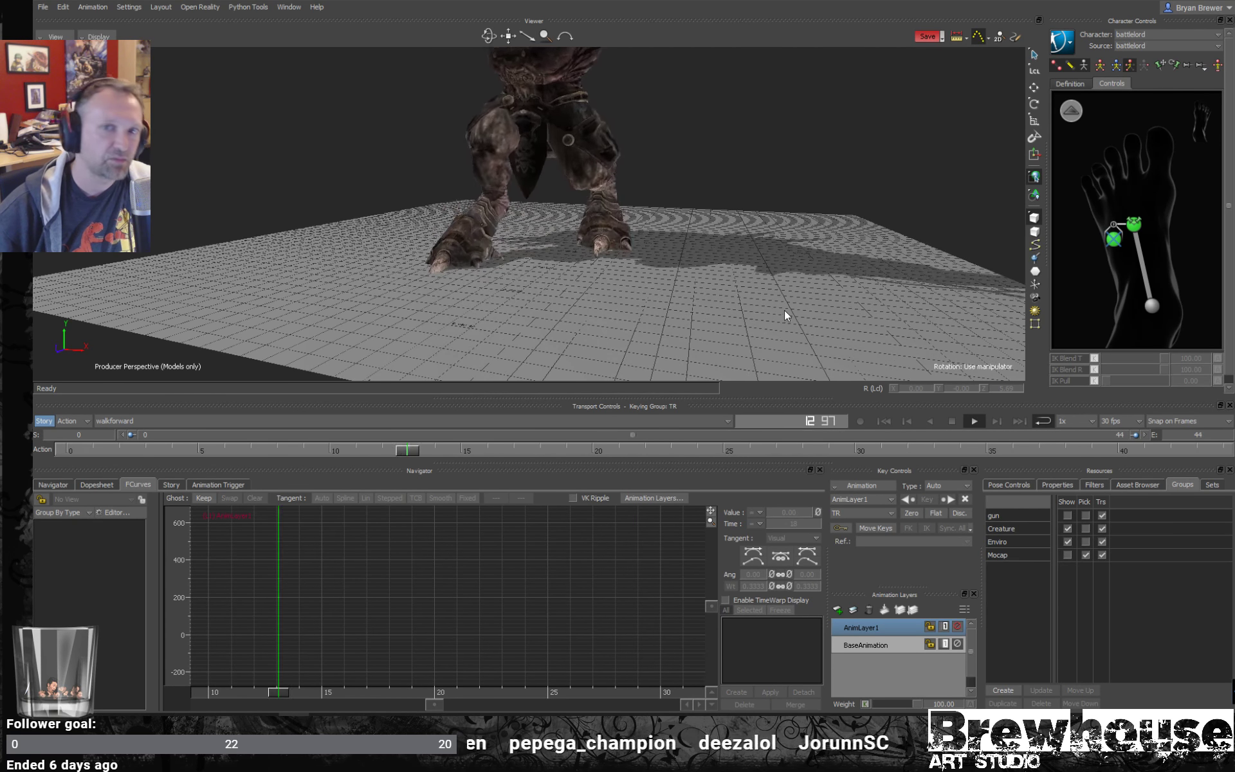
key(space)
ctrl+shift+drag(681, 296, 756, 311)
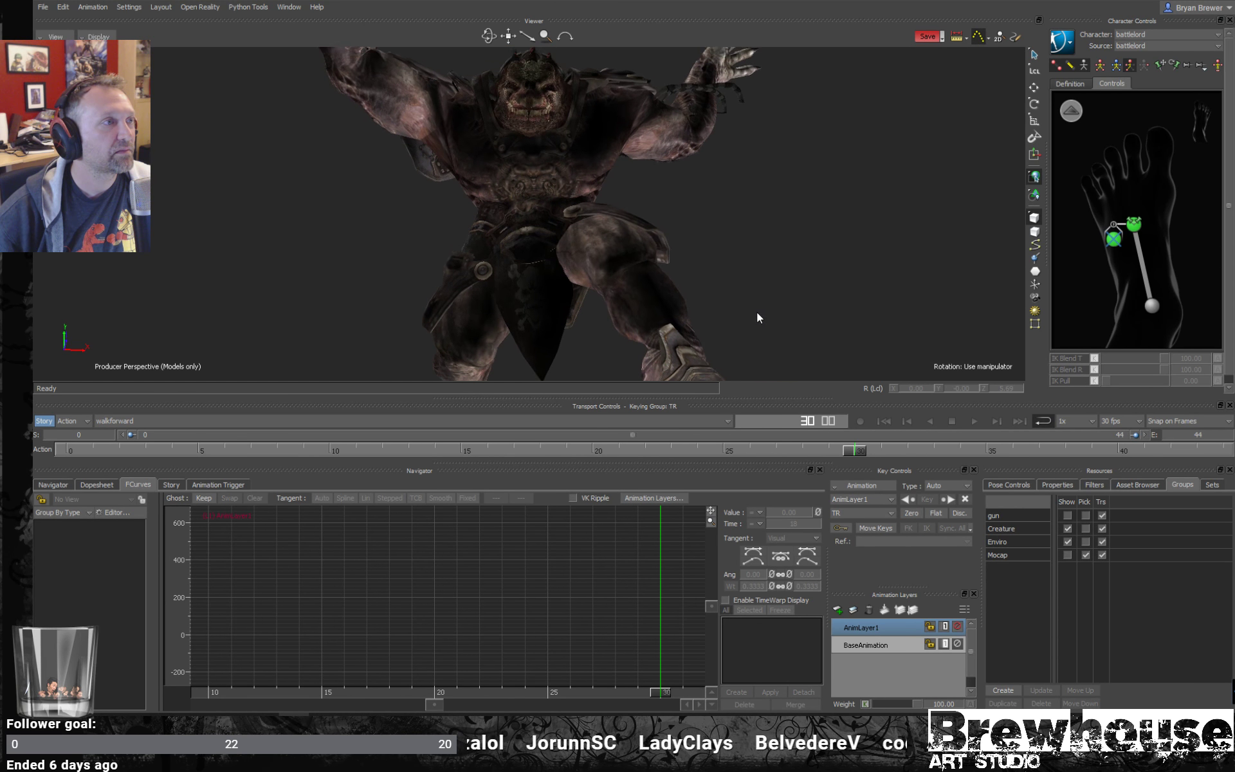
drag(468, 451, 80, 432)
key(space)
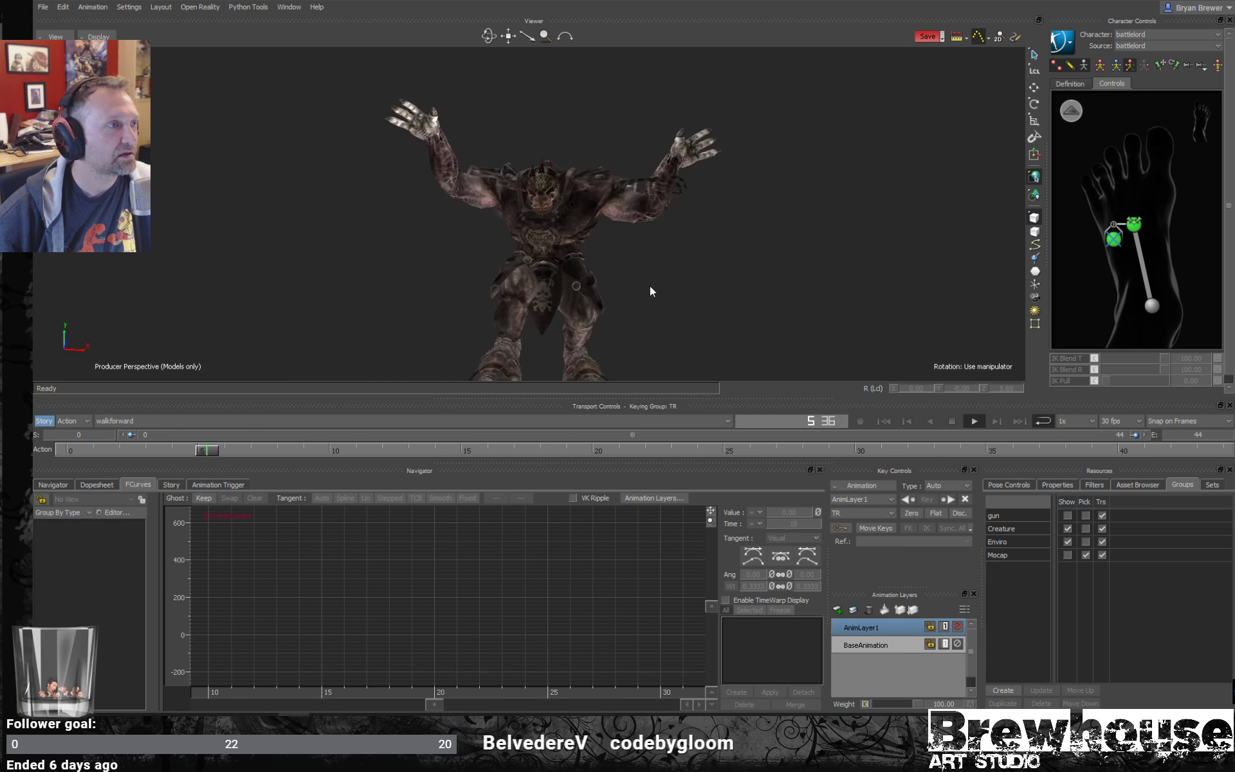
mouse_move(650, 280)
ctrl+shift+mouse_down()
mouse_move(574, 295)
mouse_move(634, 264)
mouse_move(653, 287)
ctrl+shift+mouse_up()
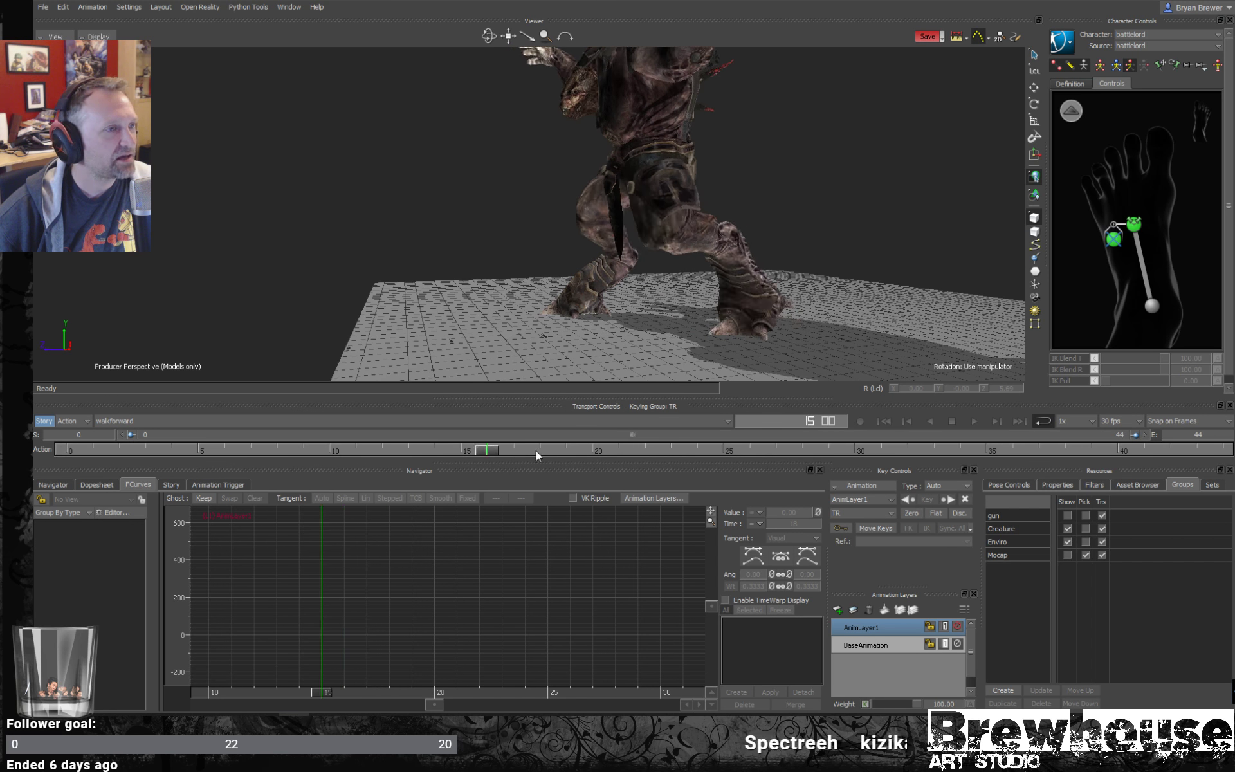
- Open basic_animations.fbx from the Mobu folder and import its listed takes
click(44, 7)
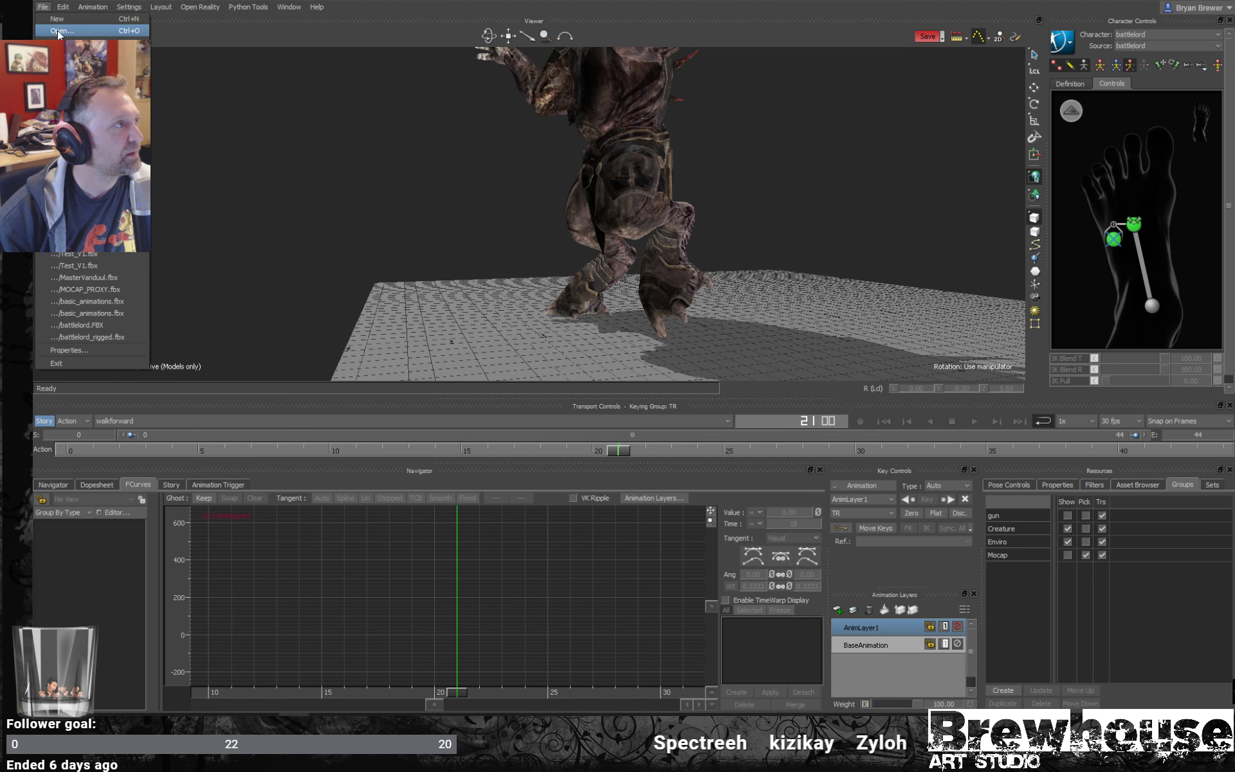
click(87, 27)
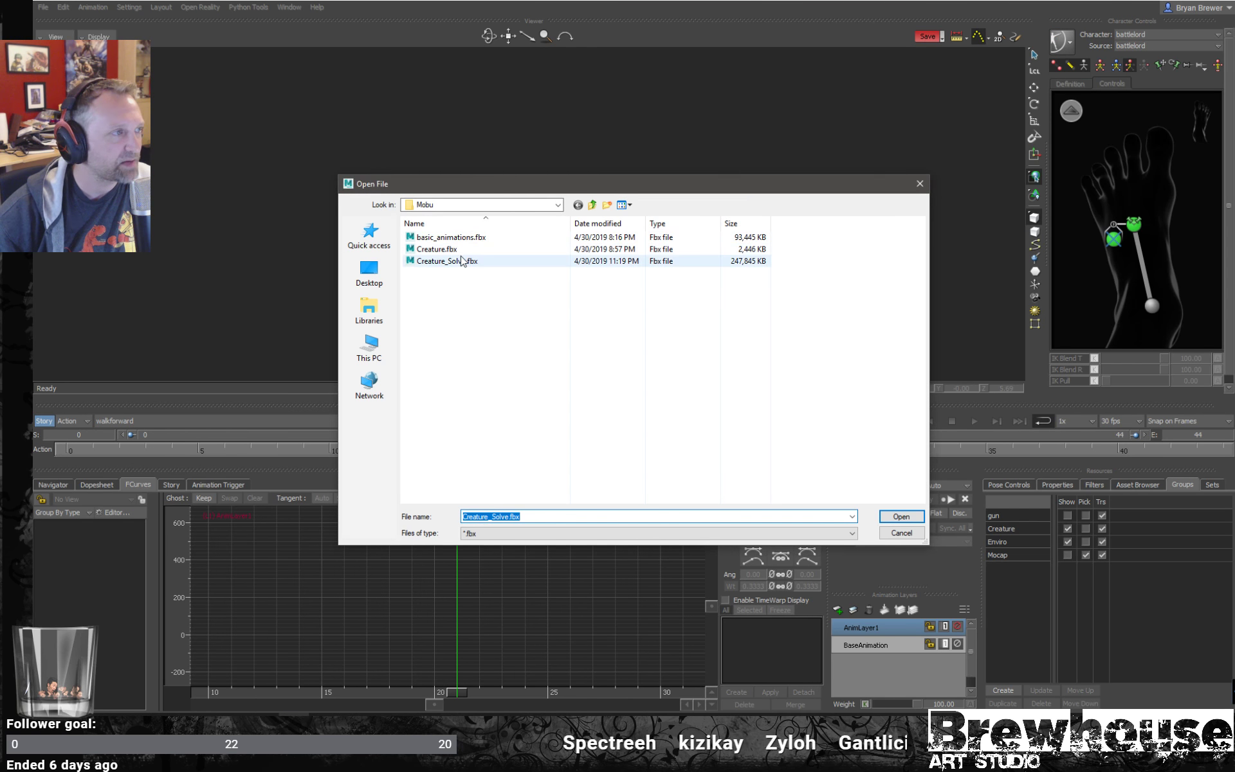
click(451, 238)
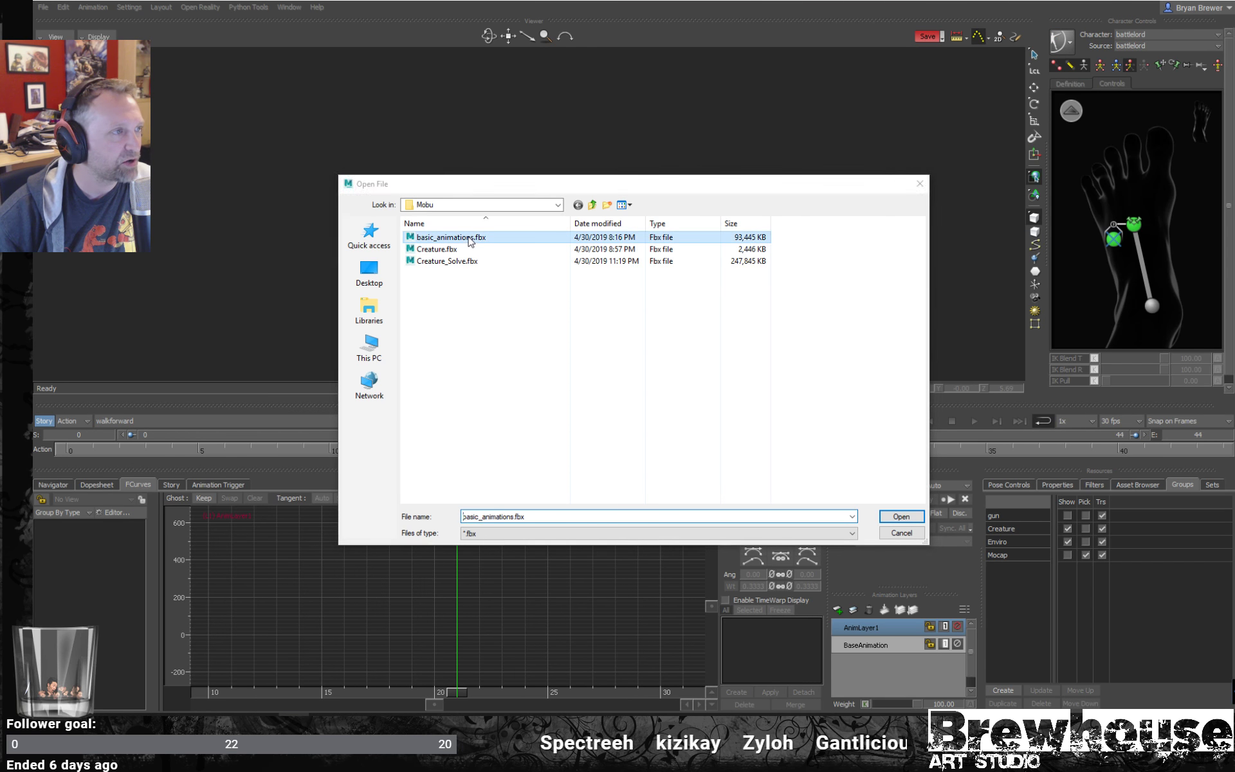
click(900, 517)
click(640, 393)
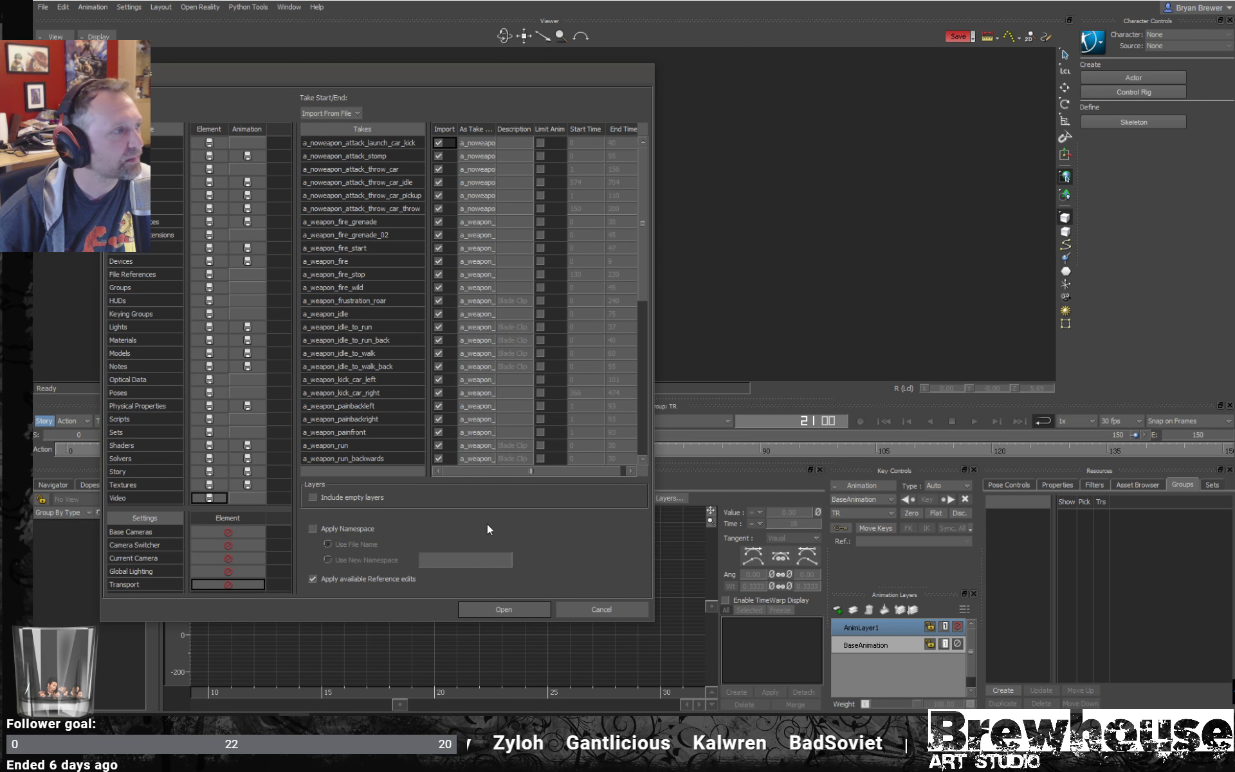
drag(428, 350, 474, 350)
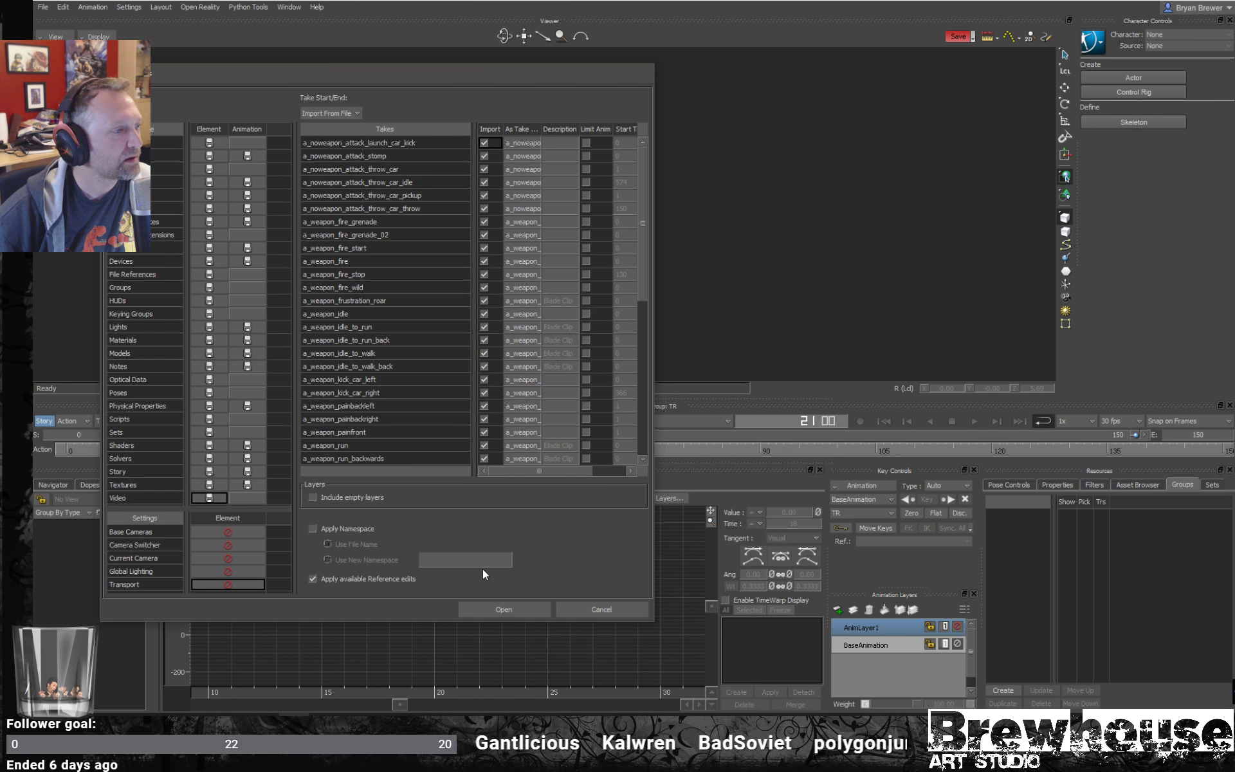
click(488, 612)
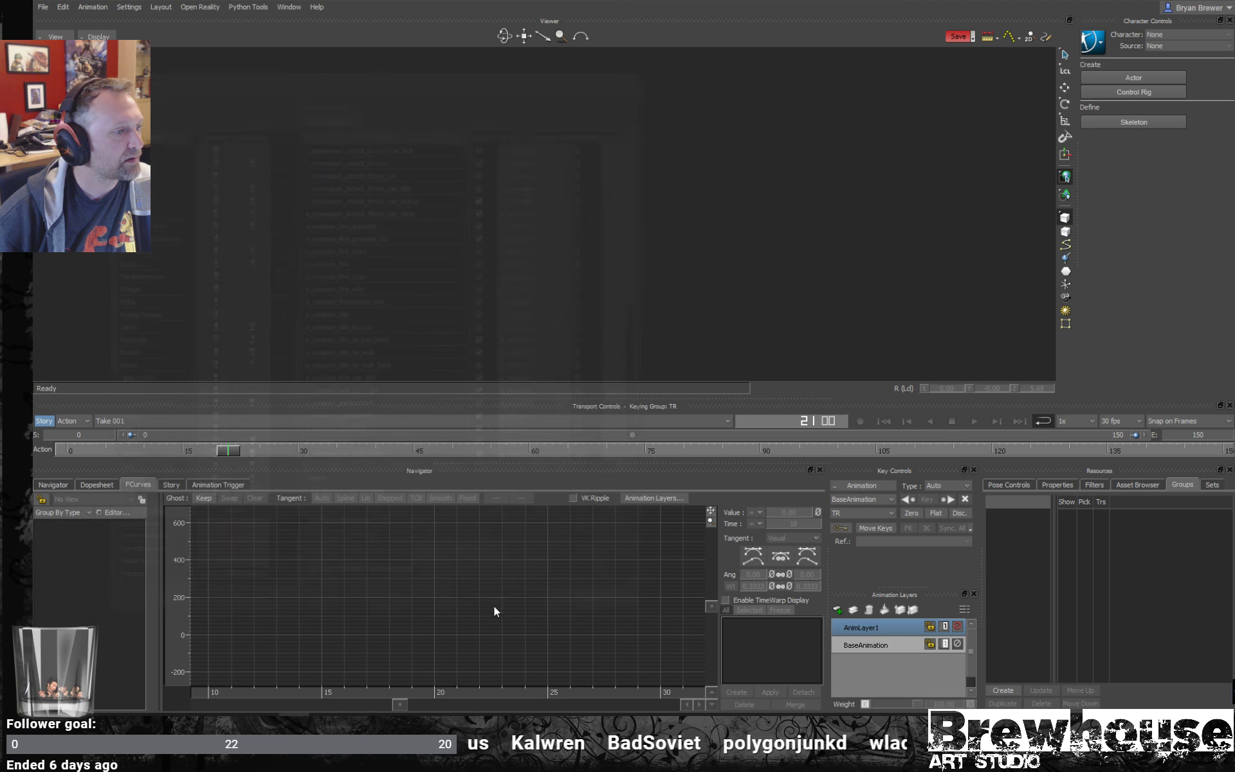
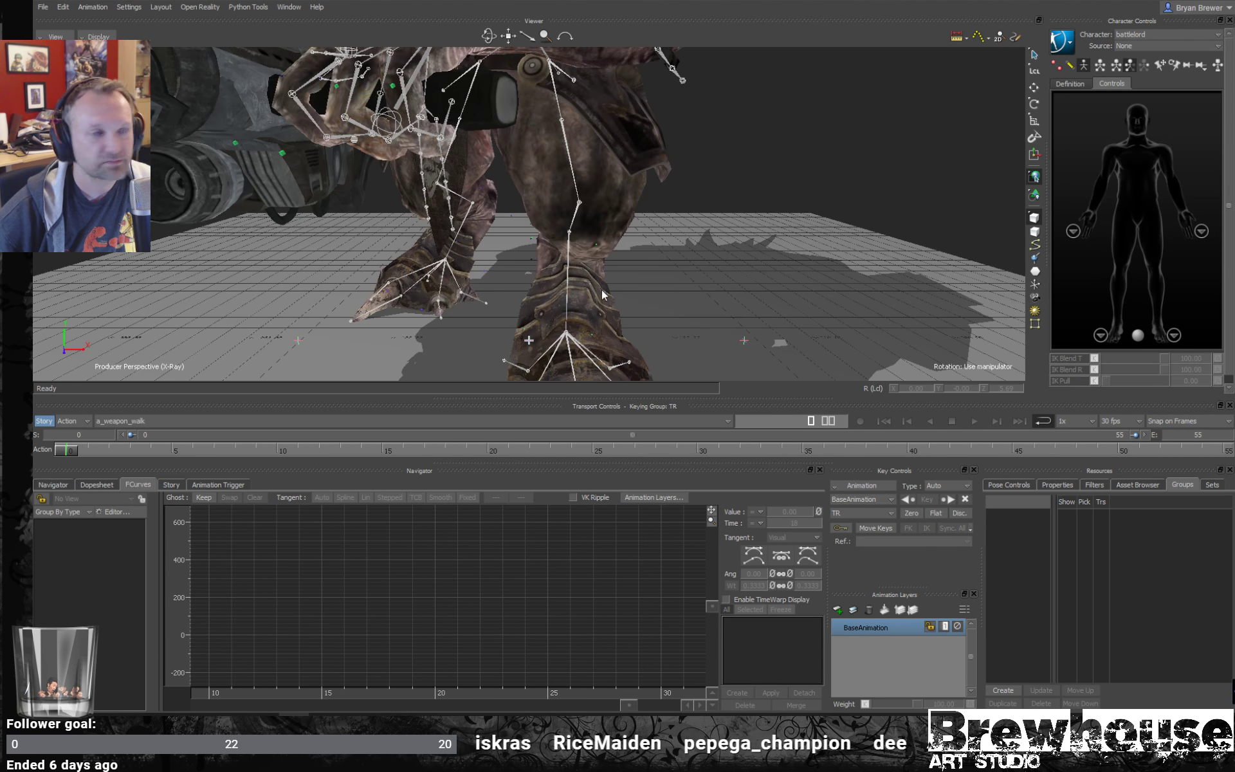
- Turn off the X-ray display and play back the a_weapon_walk take to examine the creature's full-body motion from several angles
alt+right_drag(603, 292, 538, 269)
alt+drag(538, 269, 592, 260)
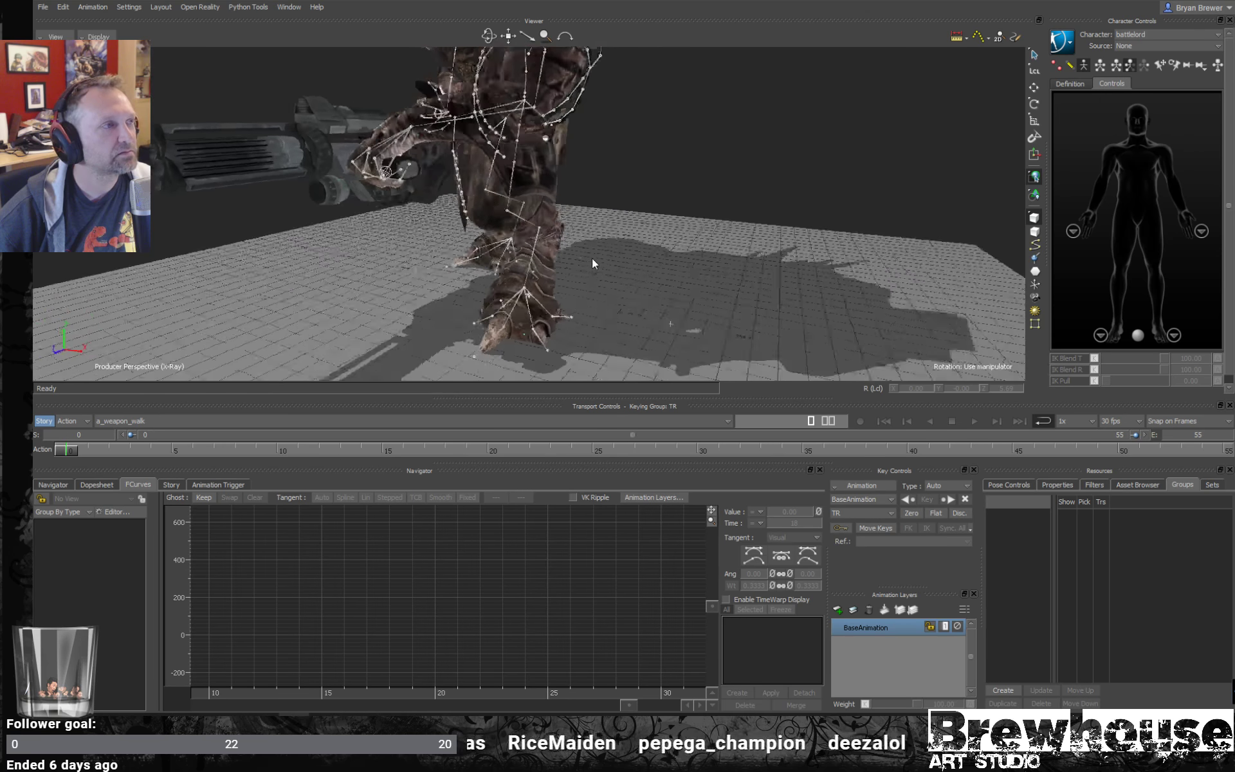
alt+right_drag(591, 258, 554, 252)
alt+drag(555, 252, 559, 191)
key(ctrl+a)
key(space)
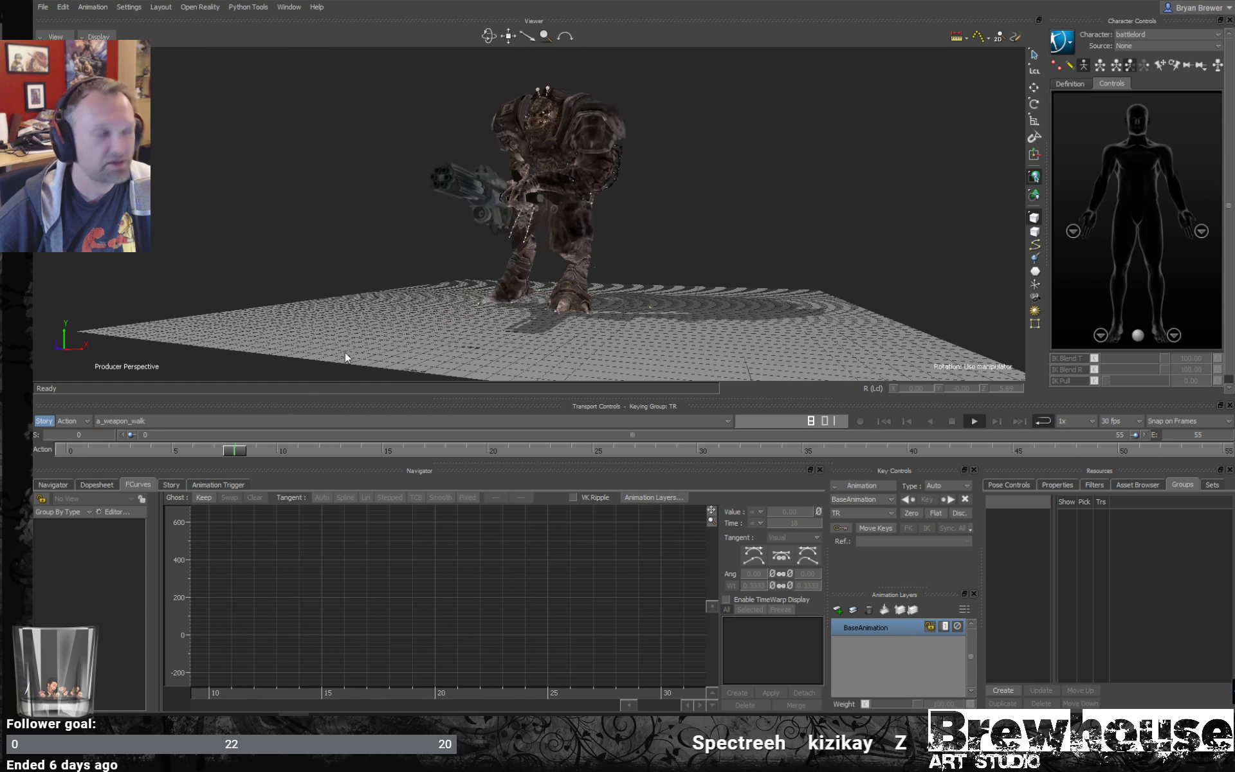
ctrl+shift+drag(450, 315, 795, 300)
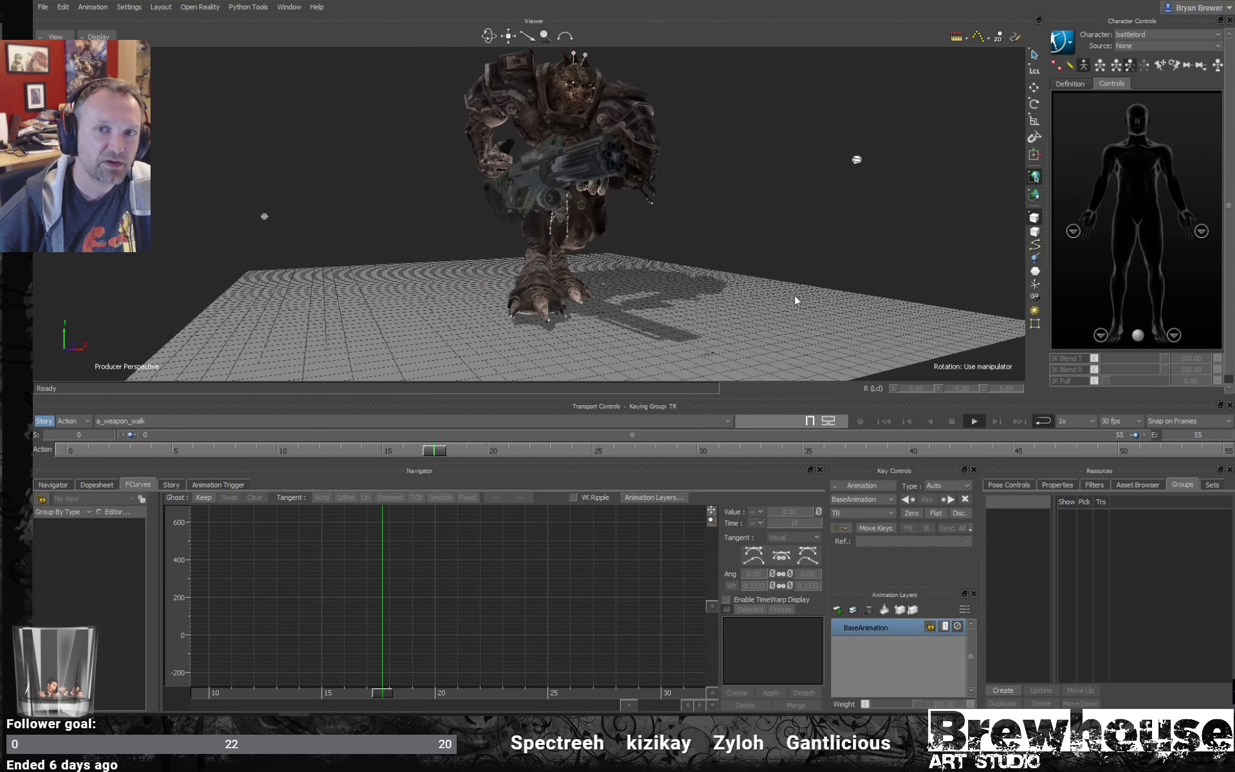
key(ctrl+space)
- Switch to the a_weapon_idle_to_run take and play it from frame 0, viewing the creature from the side
click(198, 418)
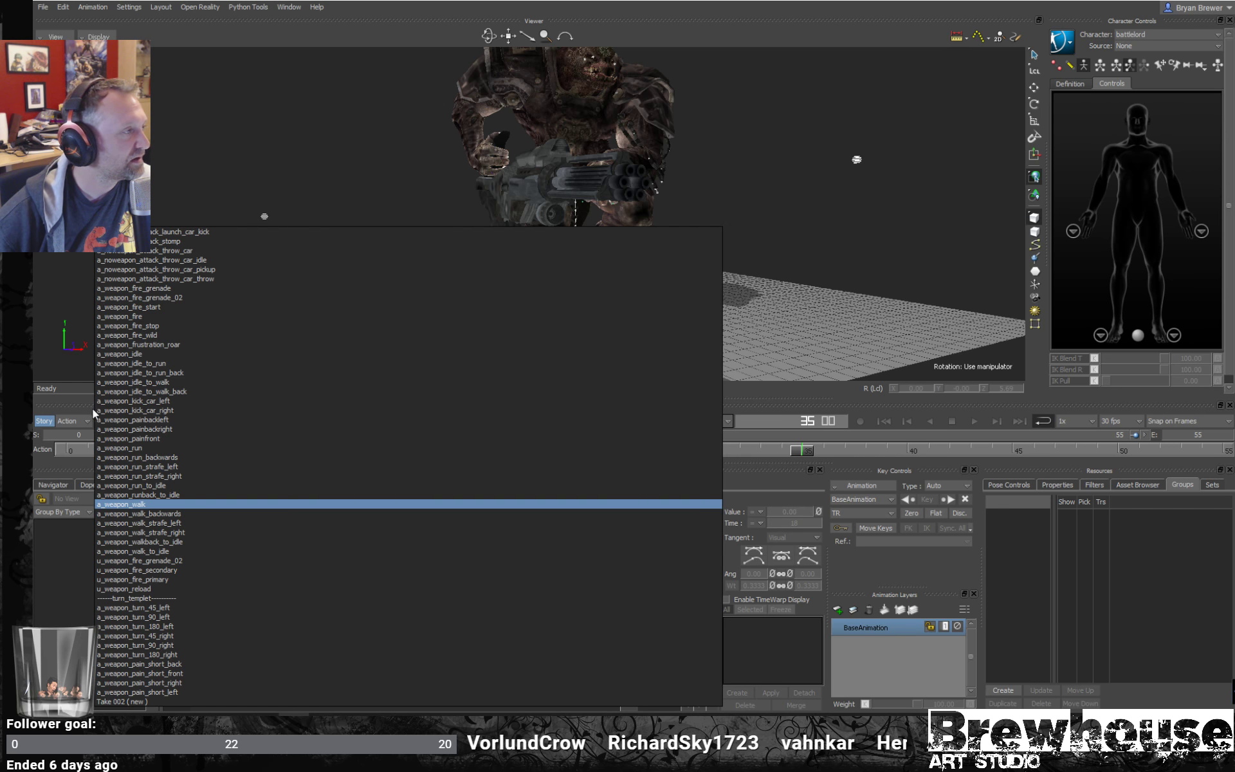
click(117, 365)
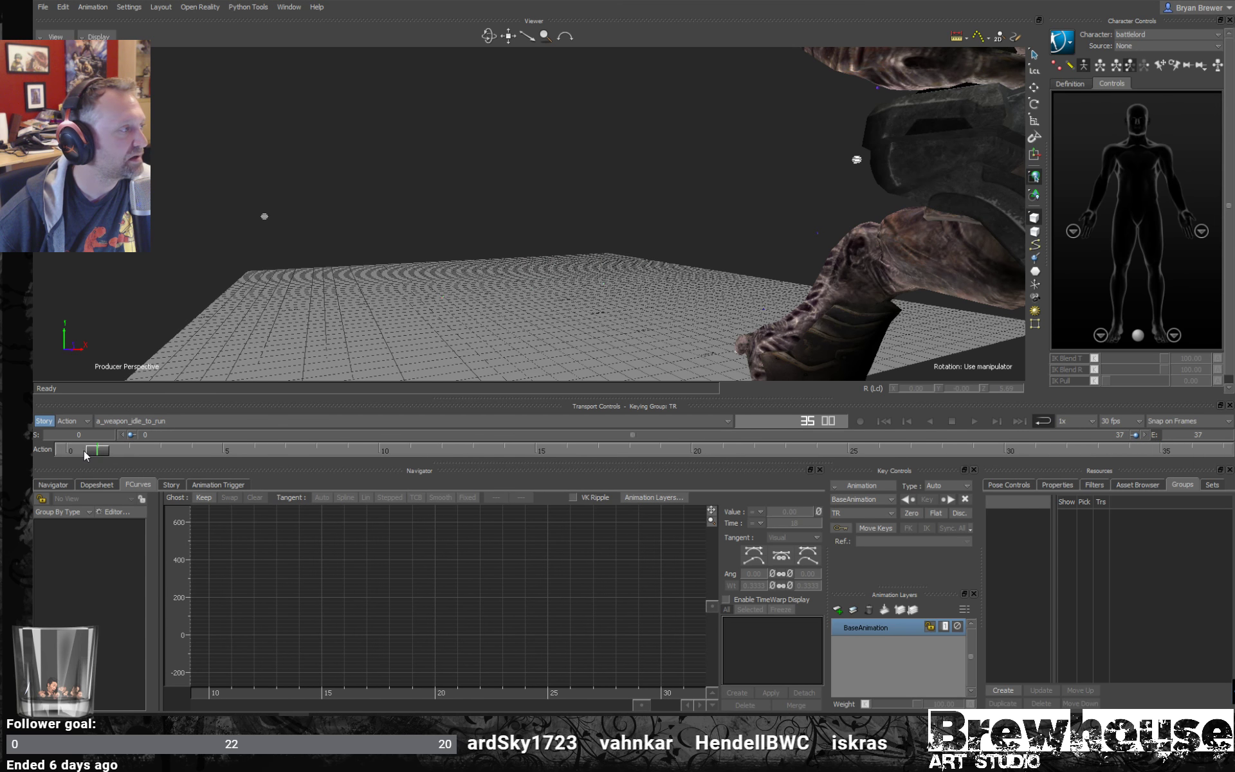
drag(83, 451, 33, 449)
key(space)
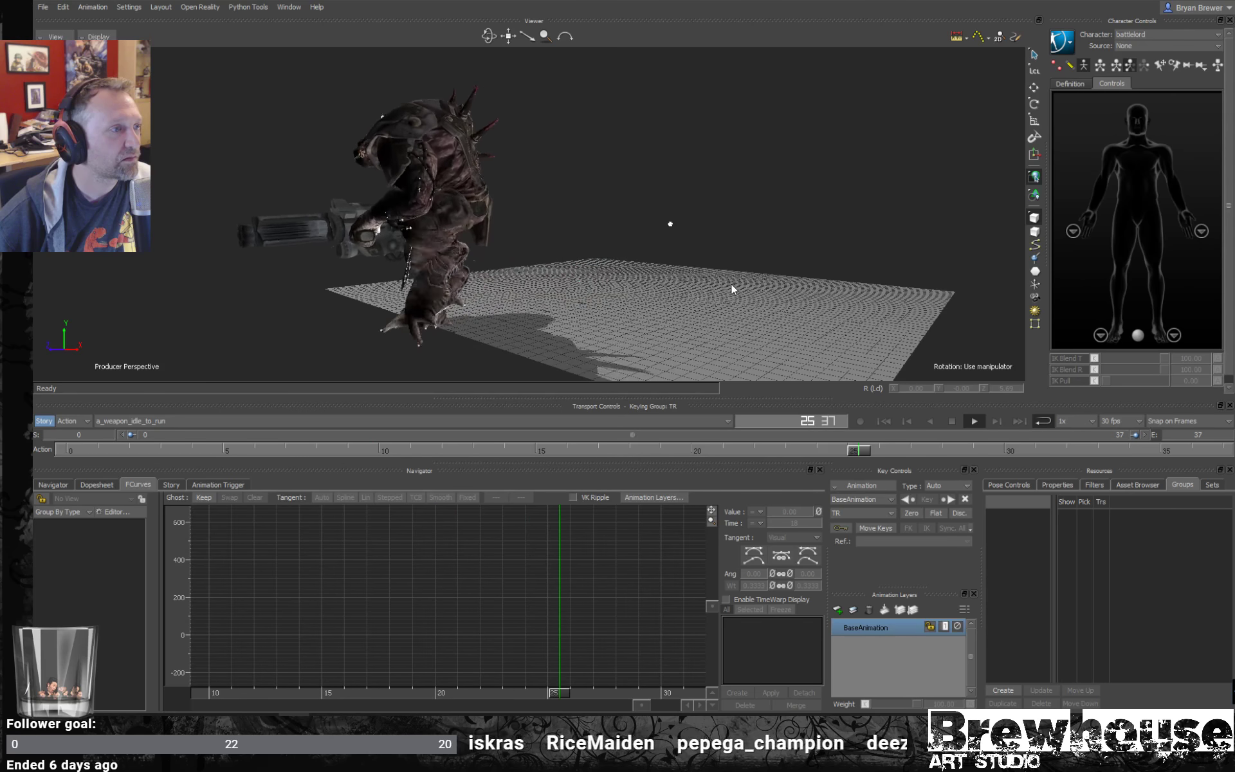
key(ctrl+space)
- Scrub through the a_weapon_idle_to_run take and examine the creature's feet and leg poses up close from both sides
mouse_move(308, 451)
mouse_down()
mouse_move(750, 450)
mouse_move(161, 443)
mouse_up()
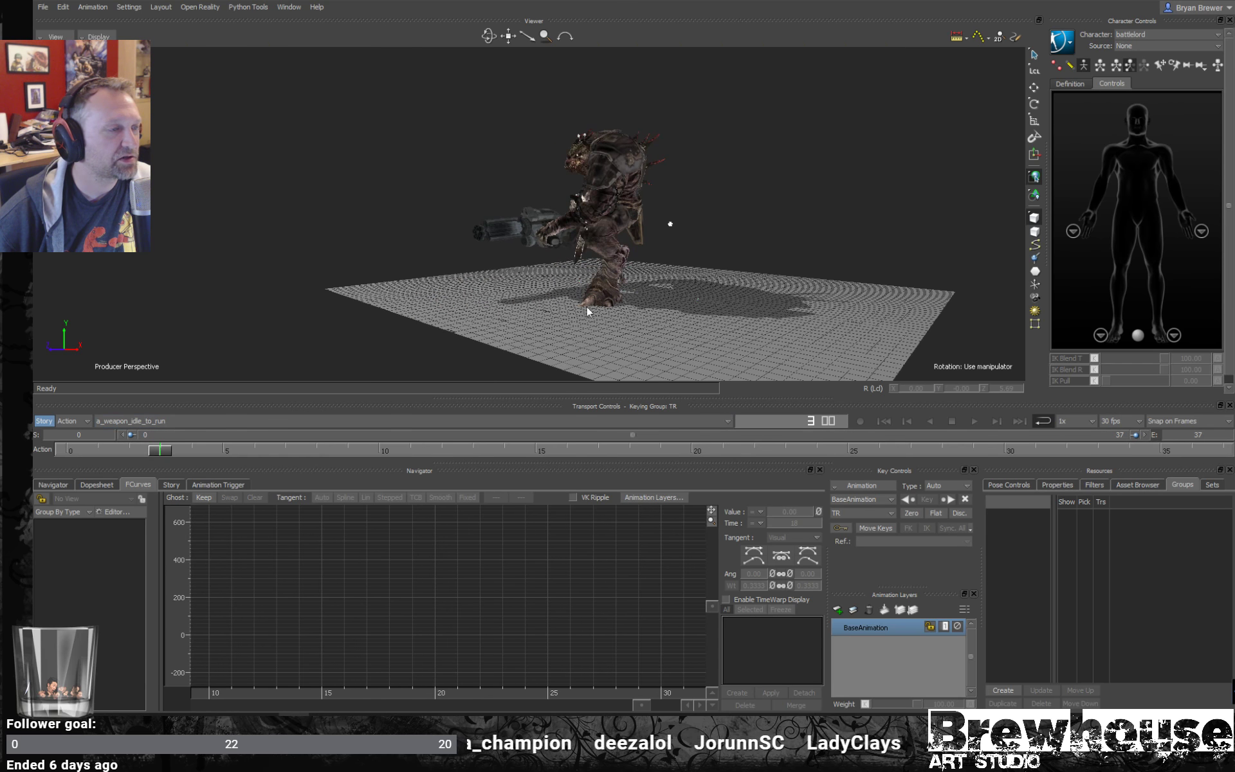
mouse_move(585, 307)
ctrl+mouse_down()
mouse_move(679, 299)
mouse_move(622, 288)
ctrl+mouse_up()
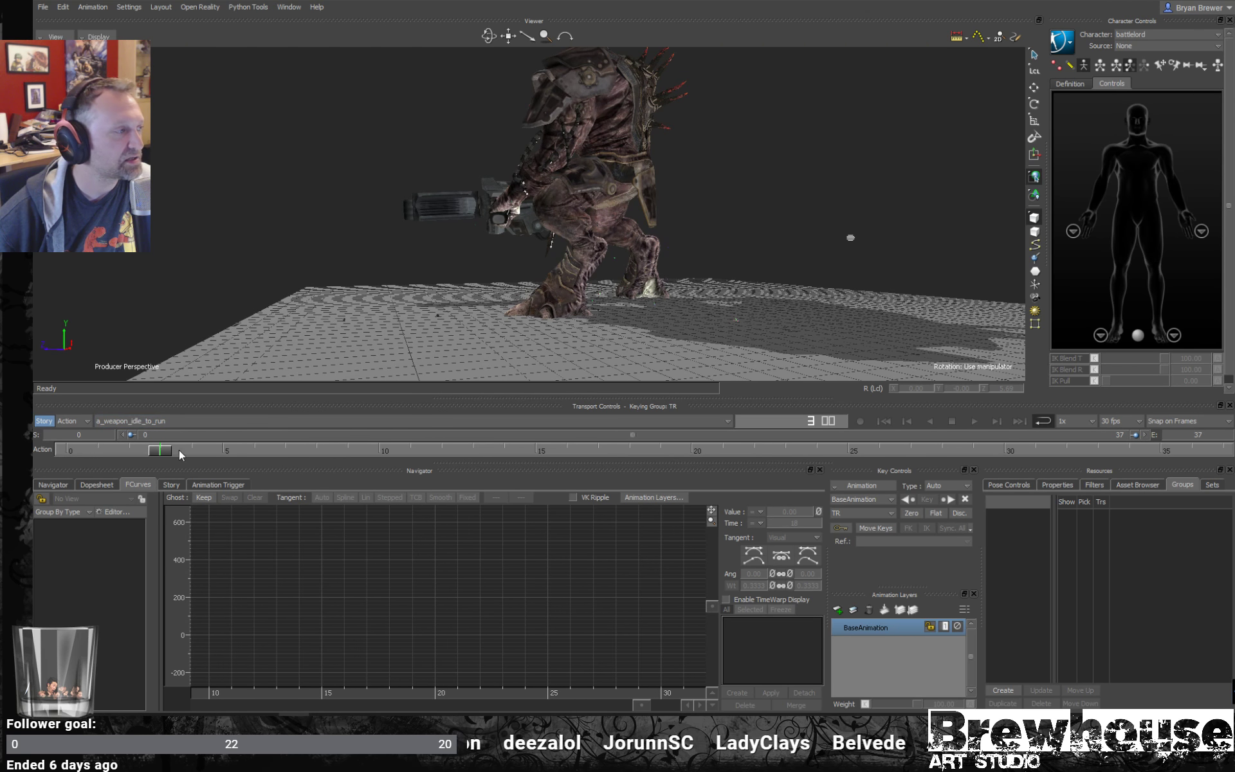
mouse_move(161, 452)
mouse_down()
mouse_move(125, 455)
mouse_move(275, 463)
mouse_move(454, 417)
mouse_move(812, 404)
mouse_move(330, 382)
mouse_move(436, 407)
mouse_move(529, 409)
mouse_move(935, 388)
mouse_move(1088, 400)
mouse_move(454, 365)
mouse_move(248, 379)
mouse_up()
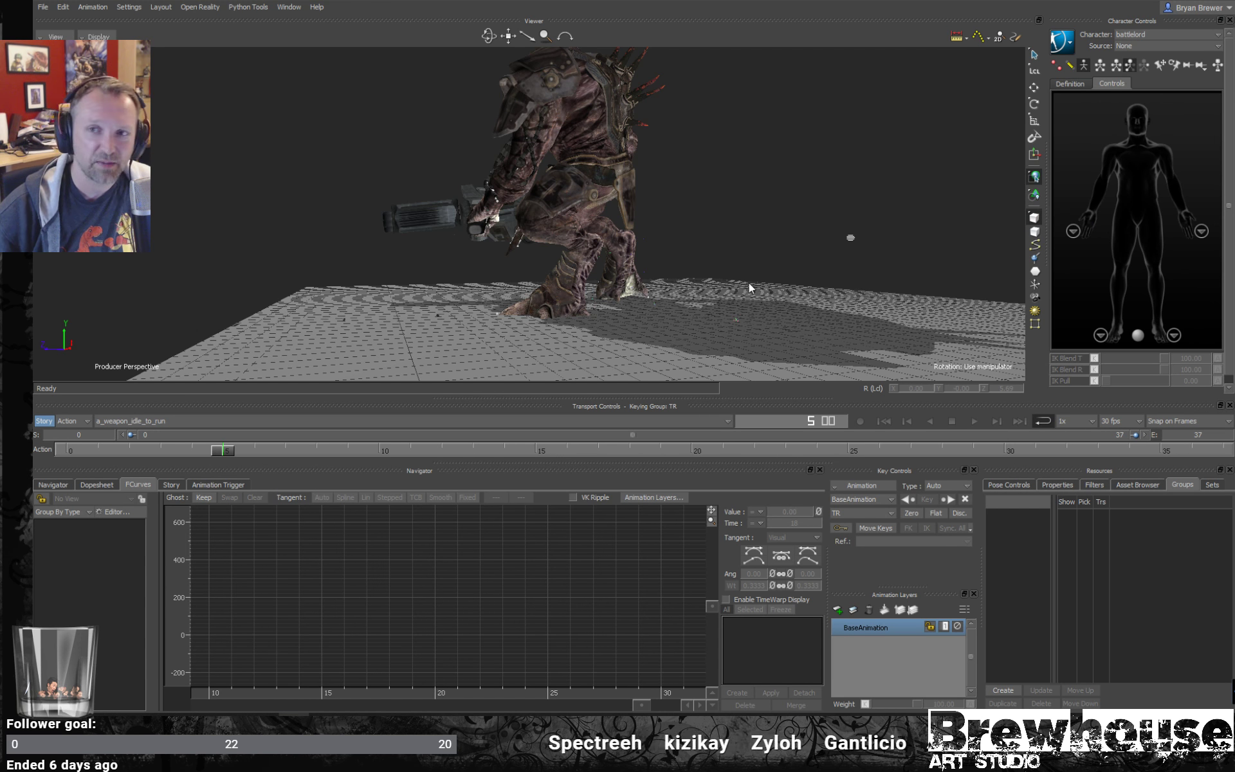
alt+drag(749, 283, 695, 286)
click(780, 232)
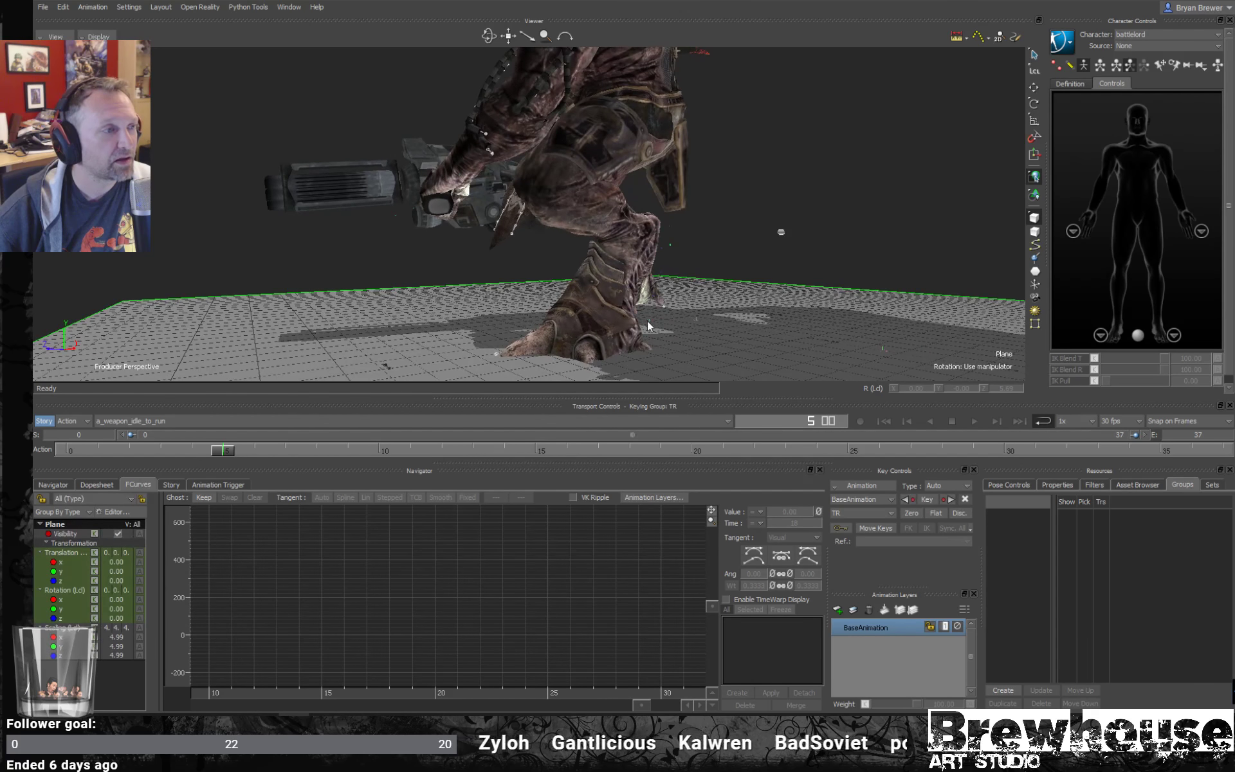
alt+drag(582, 348, 538, 298)
drag(226, 451, 759, 361)
shift+drag(386, 308, 537, 362)
drag(738, 454, 210, 430)
ctrl+shift+drag(503, 367, 477, 372)
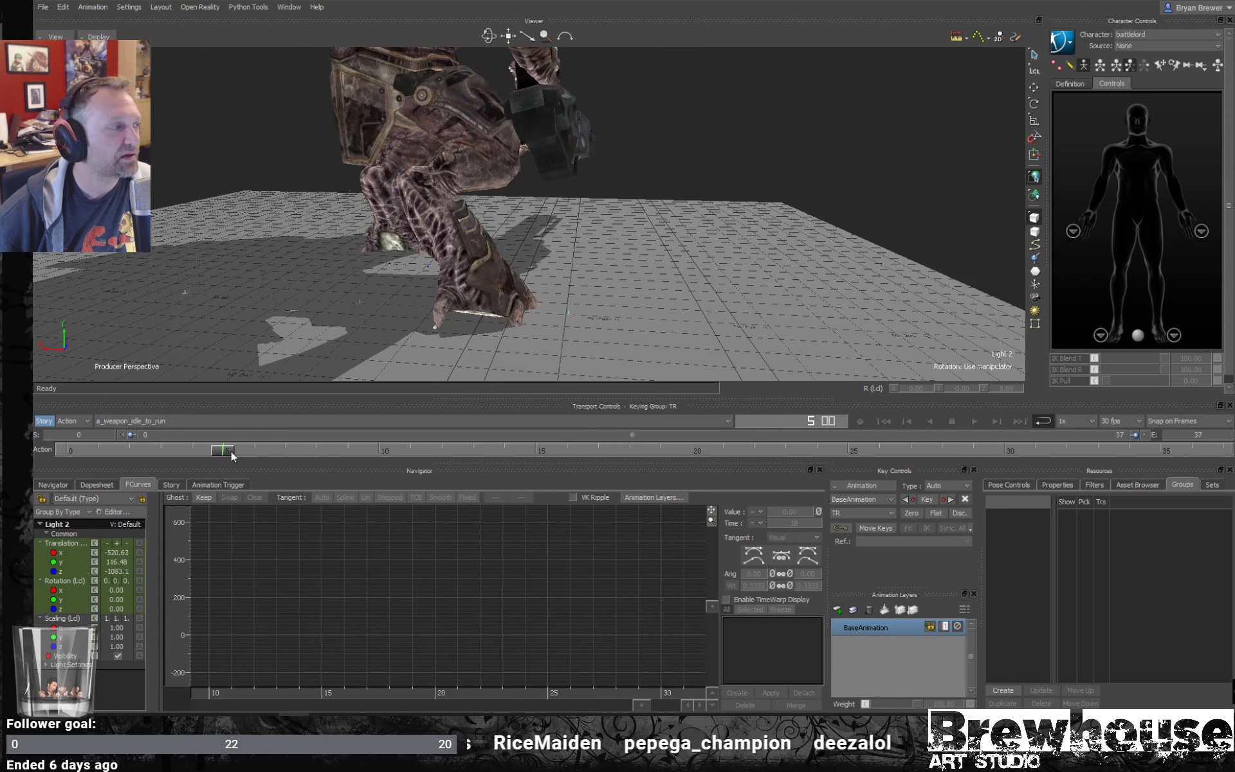
drag(231, 450, 33, 454)
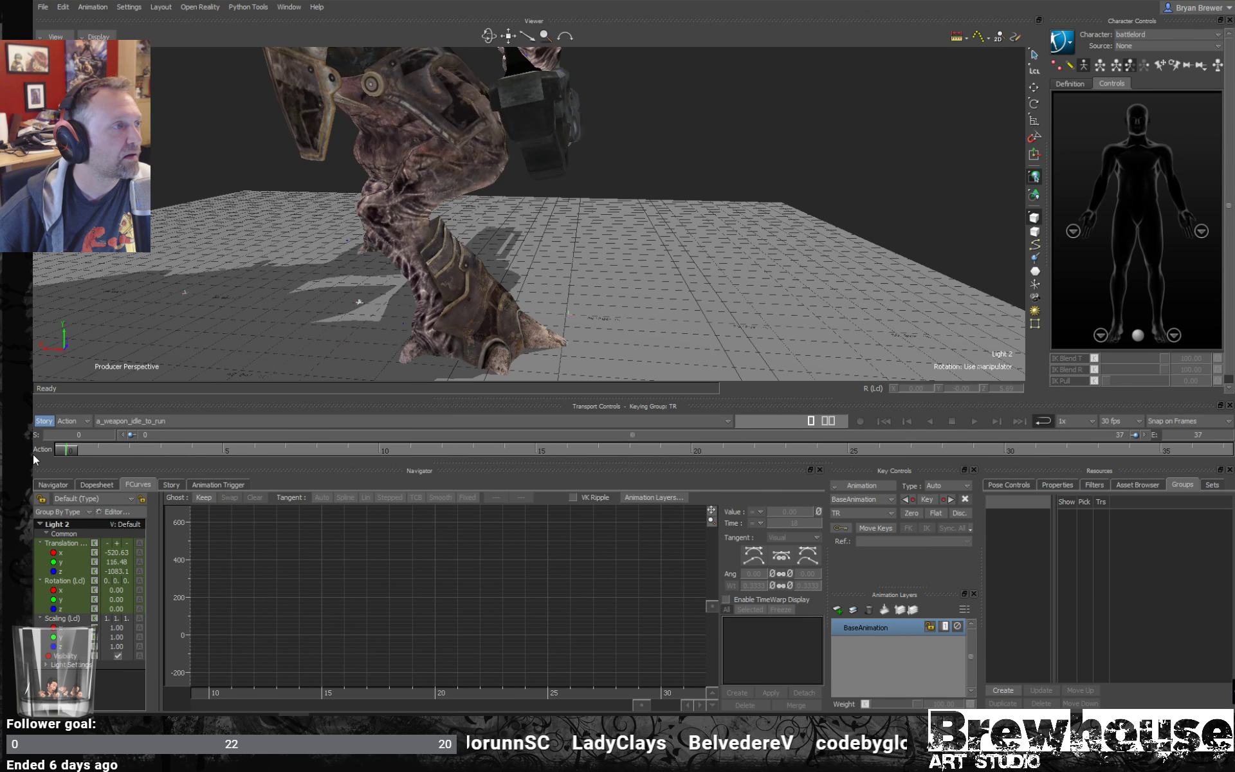
- Play back the whole idle-to-run motion from frame 0 in the perspective view and in the Producer Front view
scroll(586, 286, down, 4)
ctrl+shift+drag(587, 286, 554, 288)
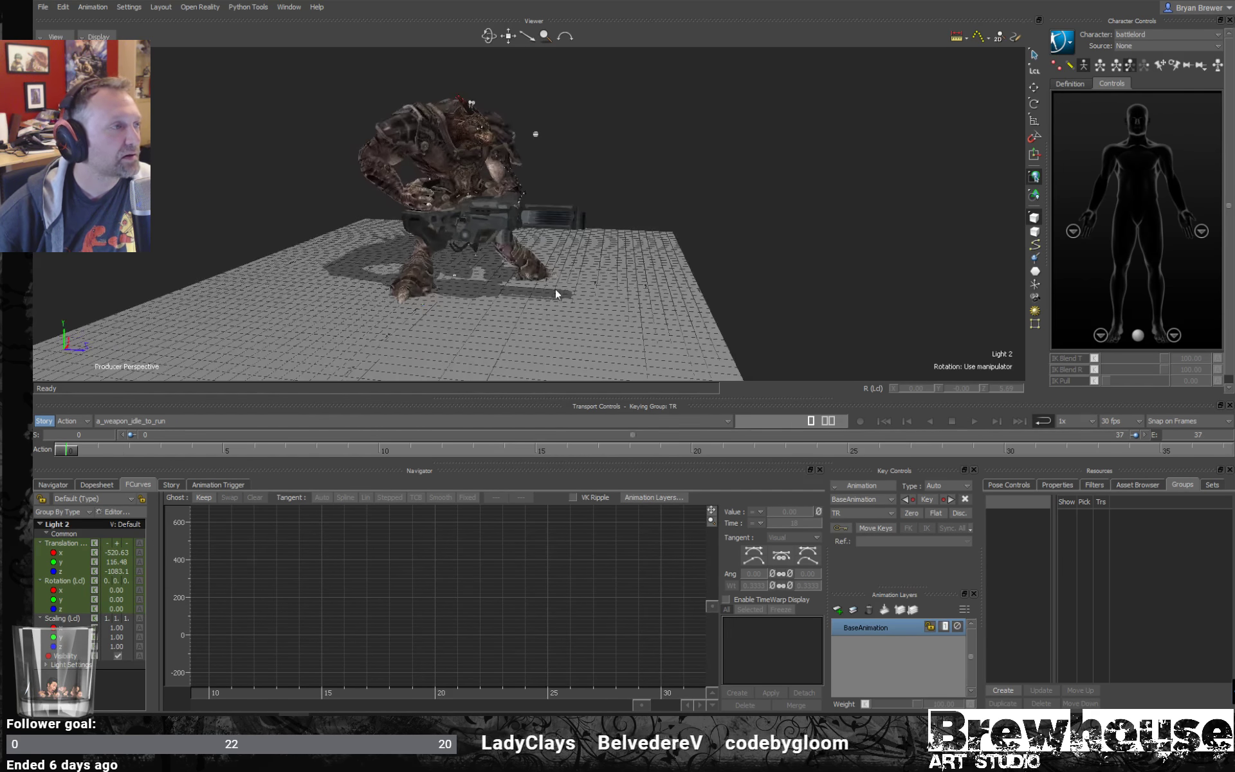
key(ctrl+space)
ctrl+shift+drag(682, 325, 714, 328)
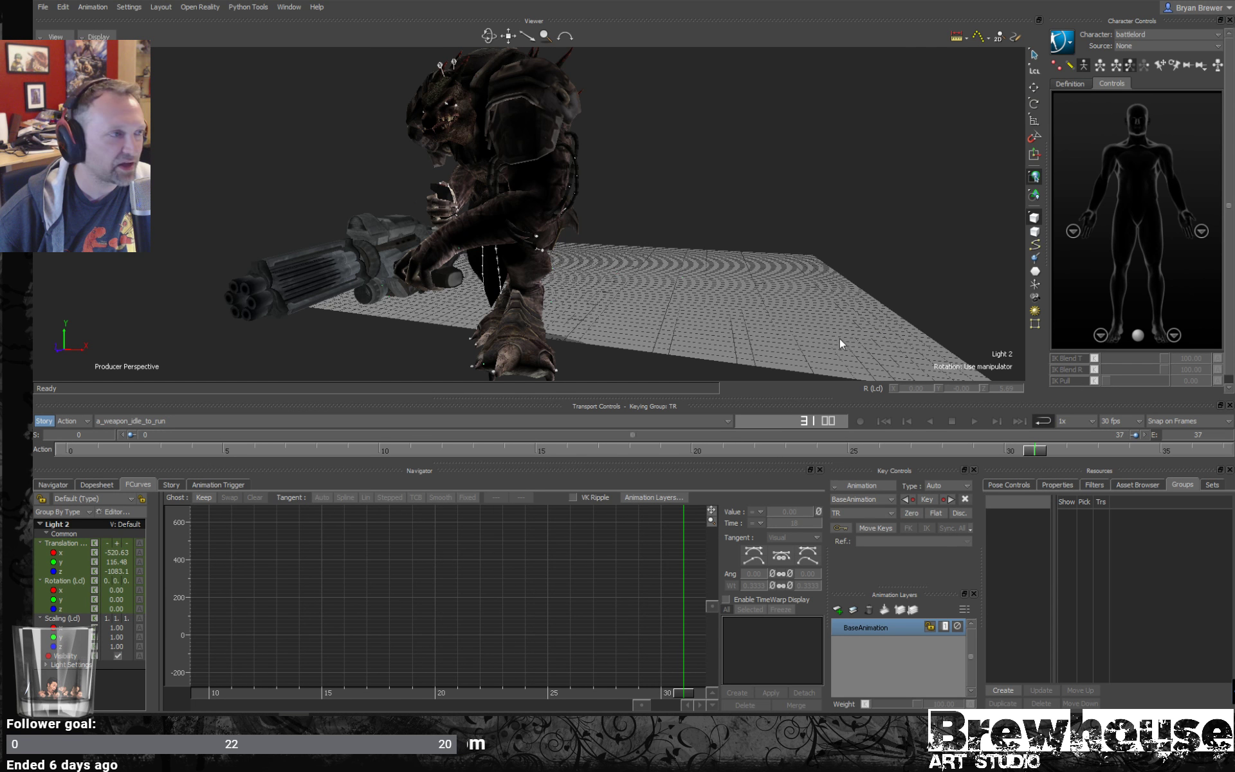
key(ctrl+space)
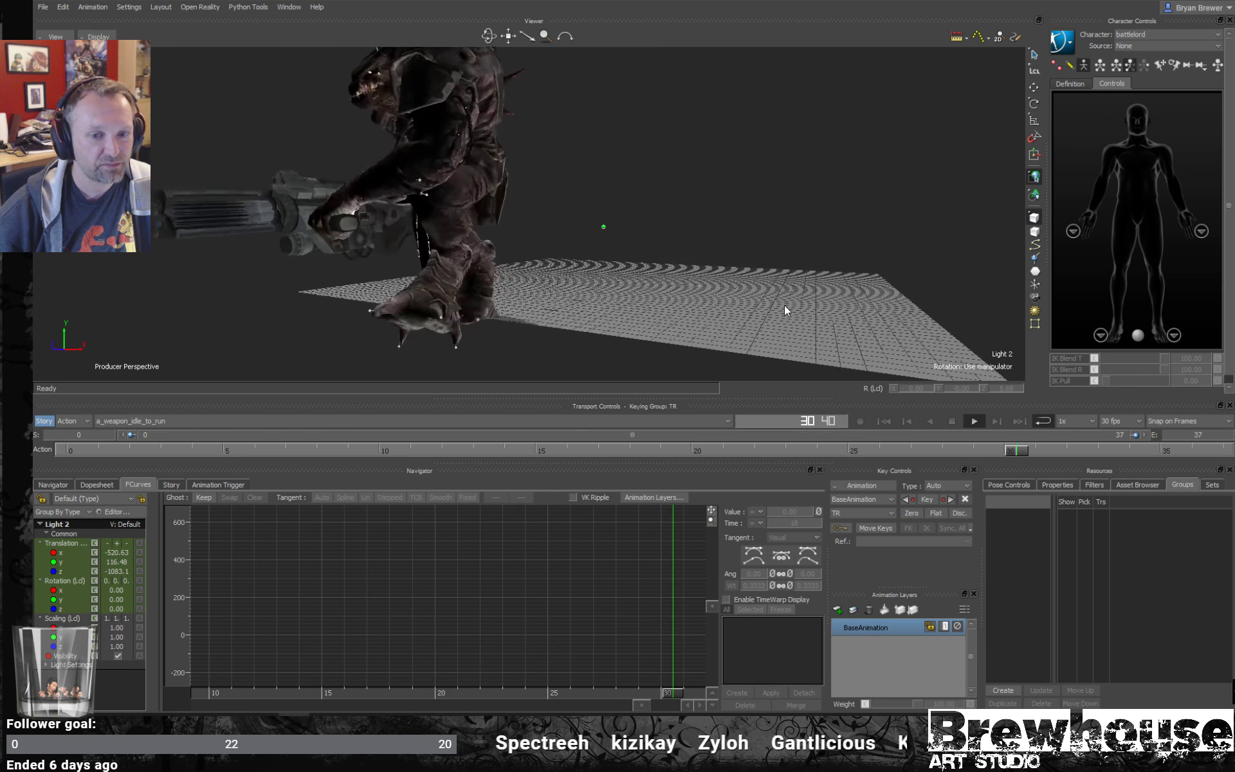
click(799, 309)
key(ctrl+f)
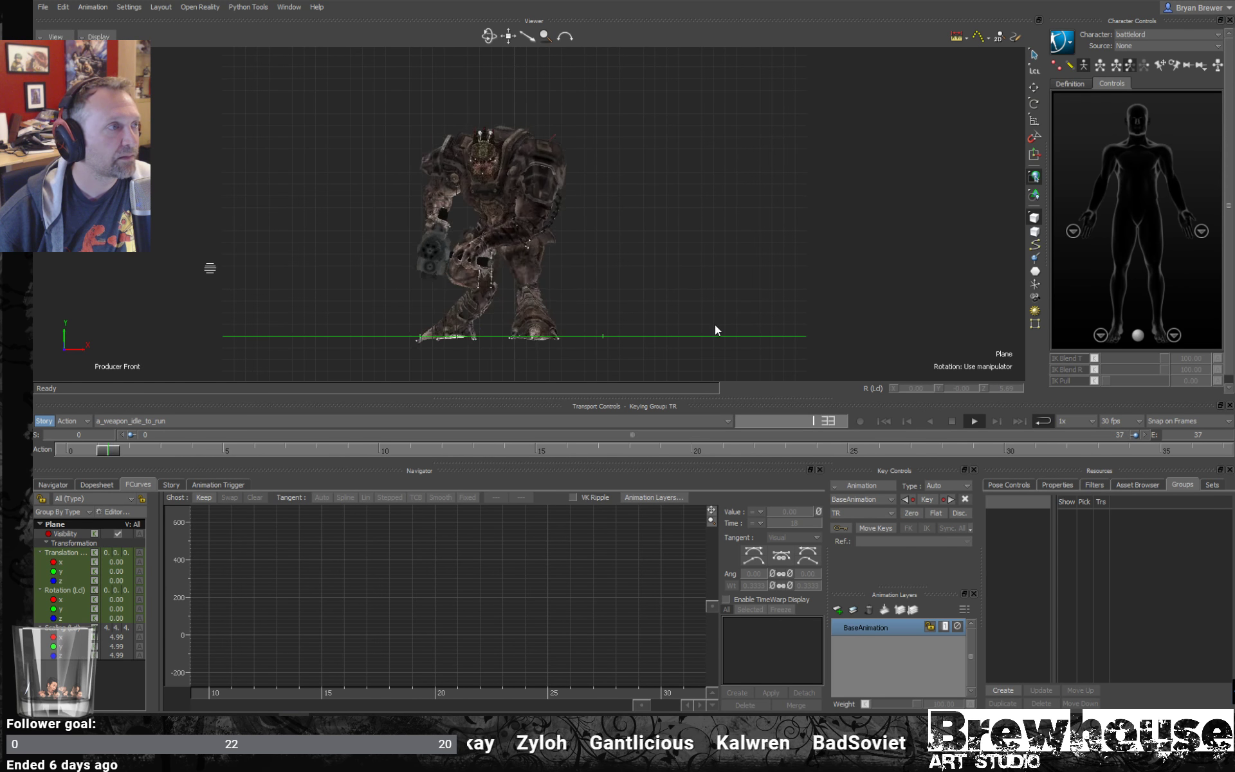
ctrl+drag(690, 328, 734, 347)
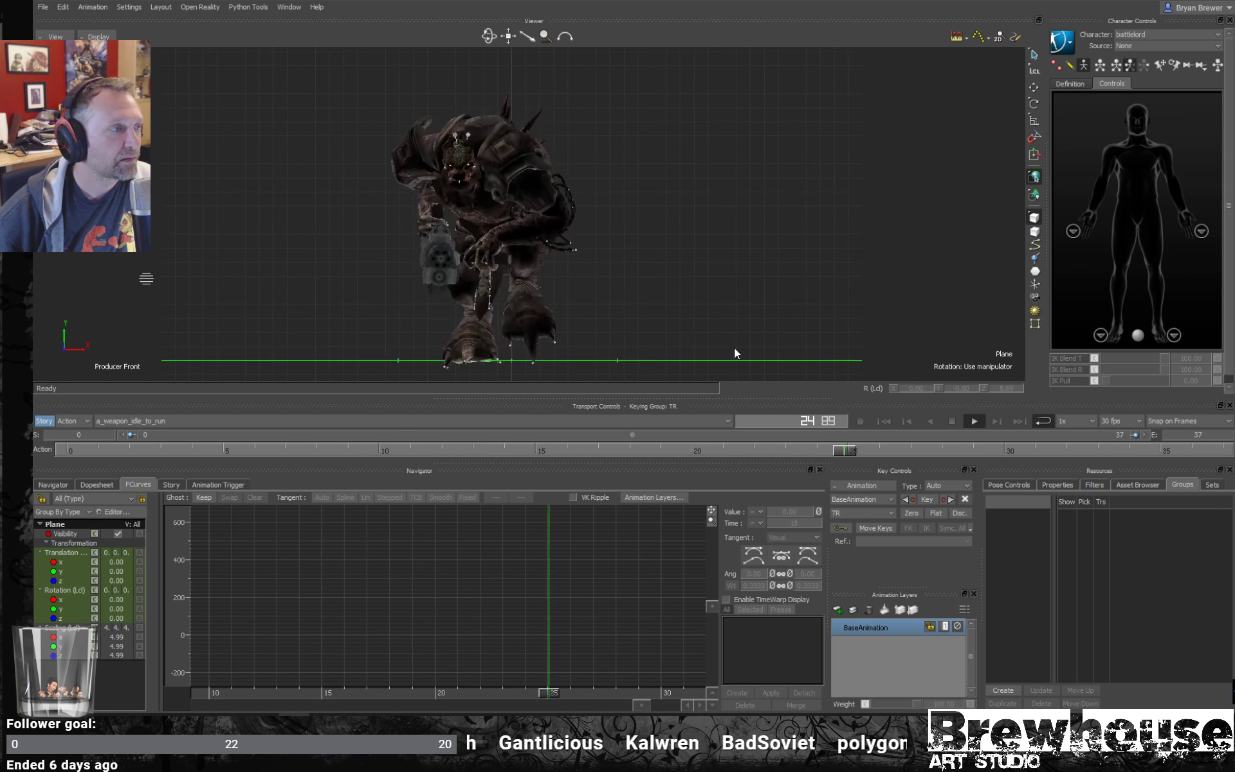
- Switch to the a_weapon_run take for review in the front view
click(198, 419)
click(199, 421)
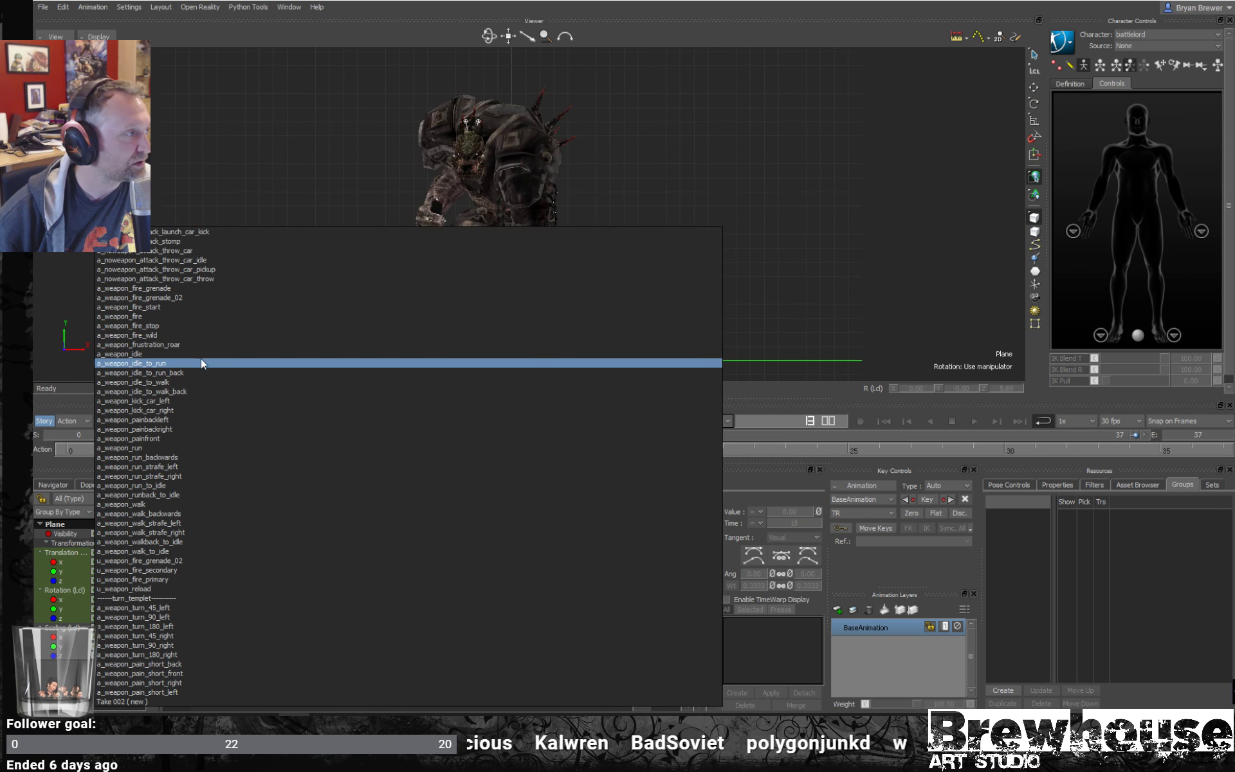
click(135, 449)
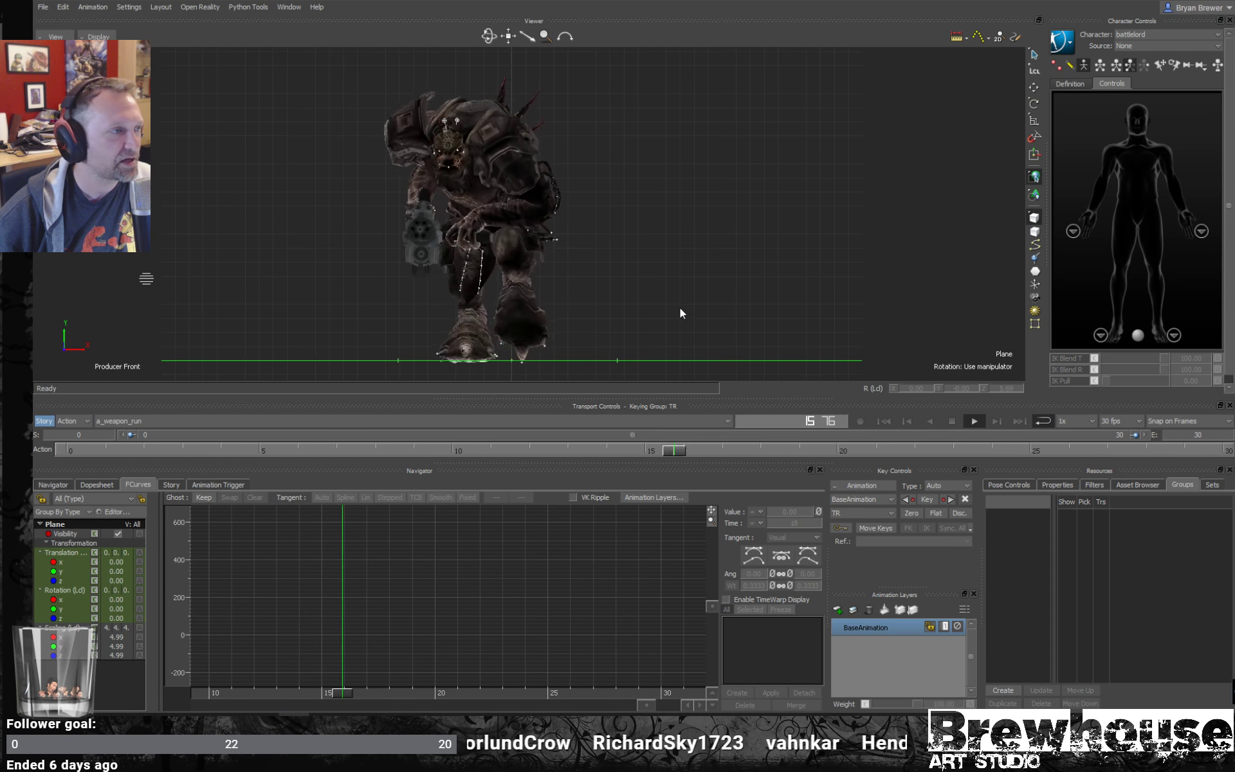
- Clear the selection and compare the running creature in the viewer's wireframe, untextured shaded and textured display modes
click(708, 236)
key(5)
key(5)
key(5)
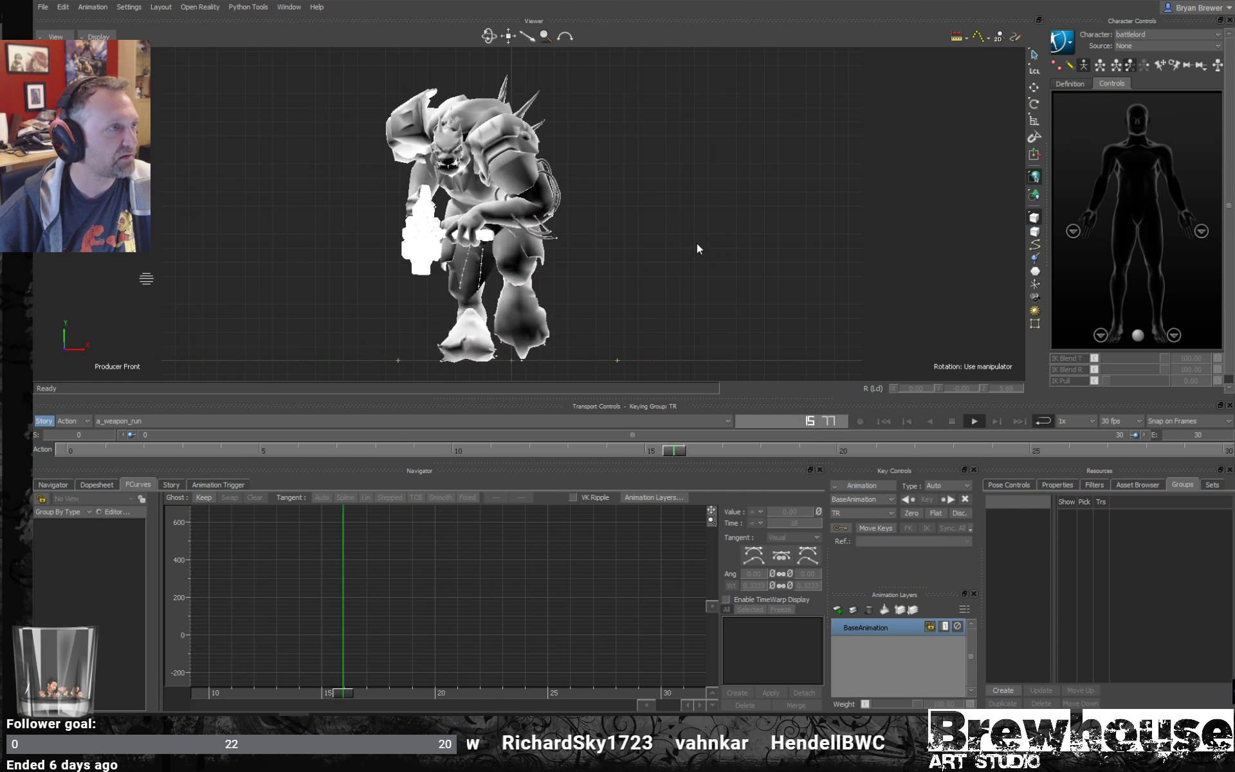
key(5)
key(5)
key(5)
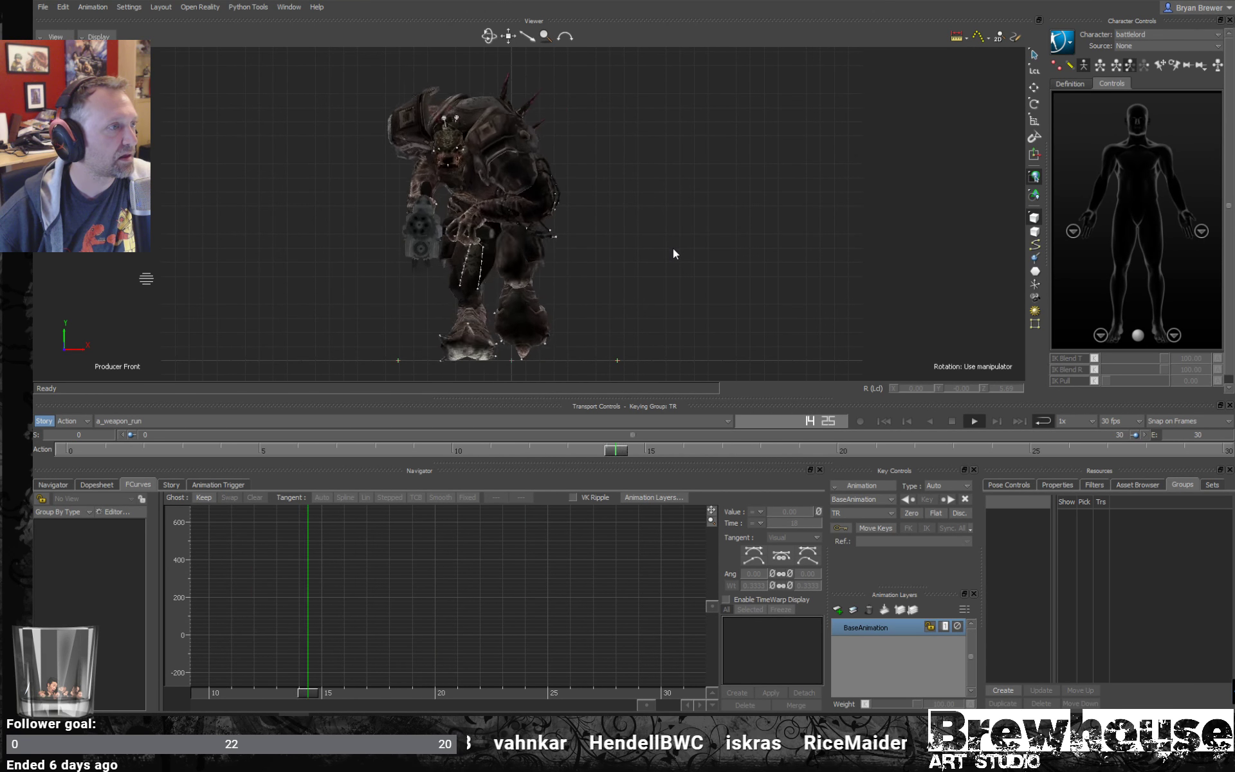
key(5)
key(5)
key(5)
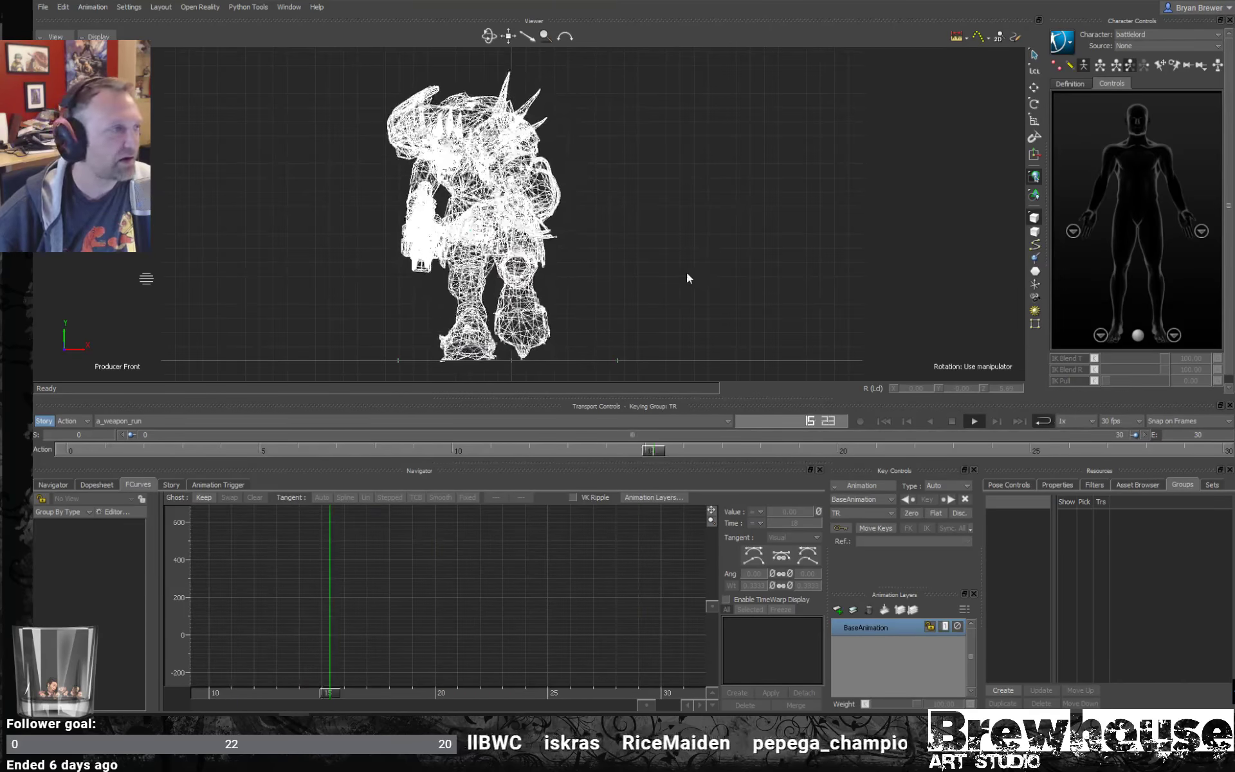
key(5)
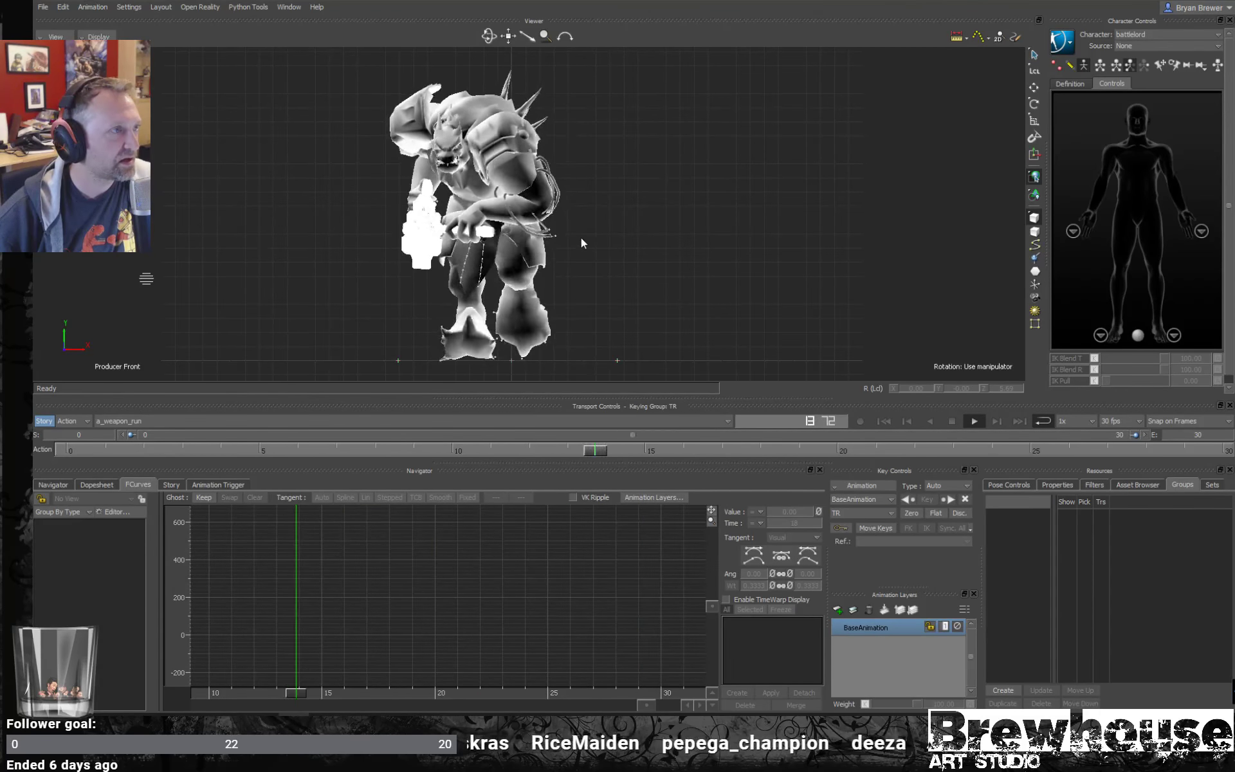
key(5)
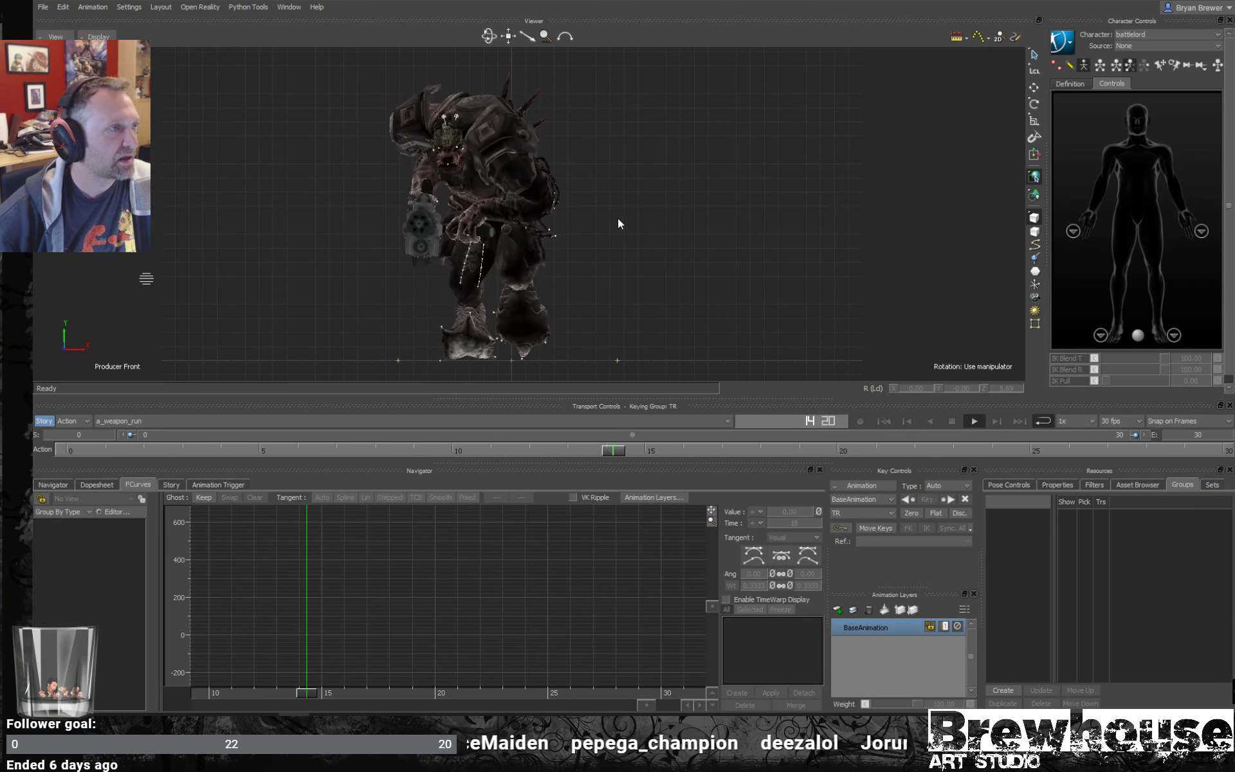
- Hide the four scene lights in the schematic view, and return to the front view of the creature
key(ctrl+w)
shift+drag(635, 195, 596, 290)
scroll(682, 217, up, 3)
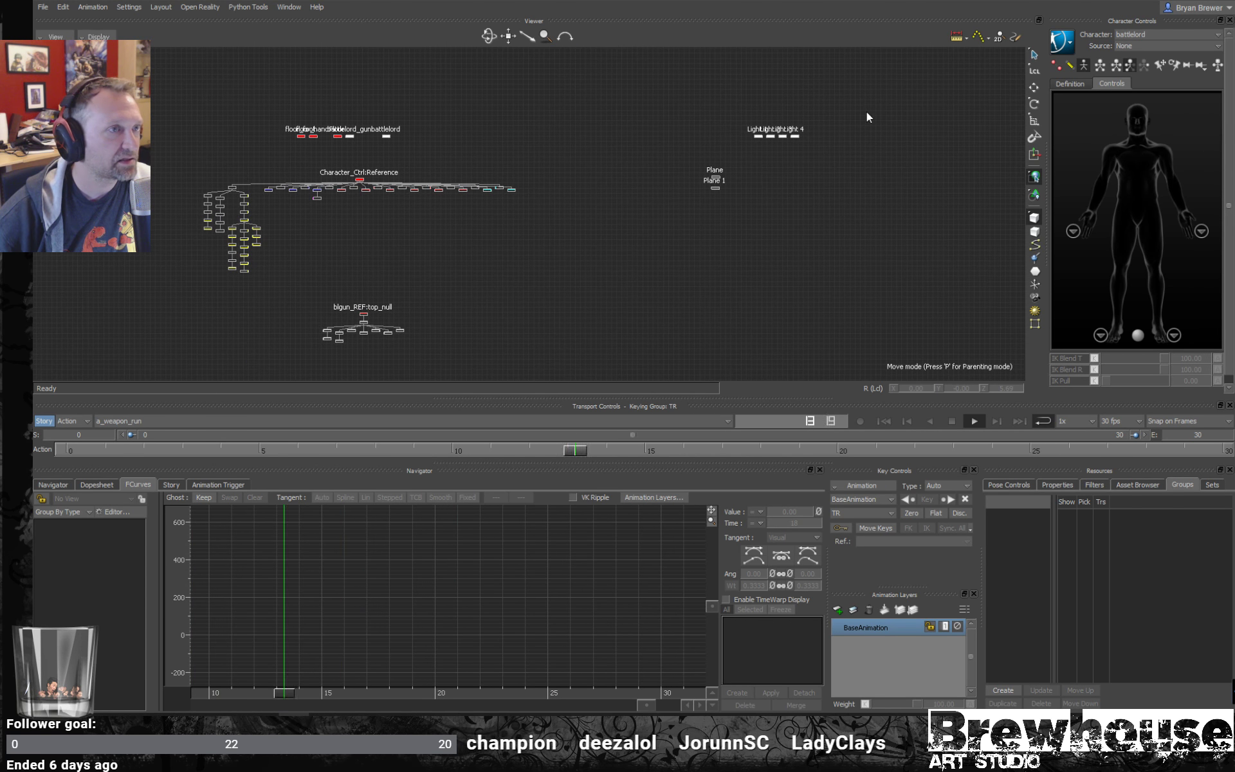
drag(867, 111, 752, 145)
click(743, 149)
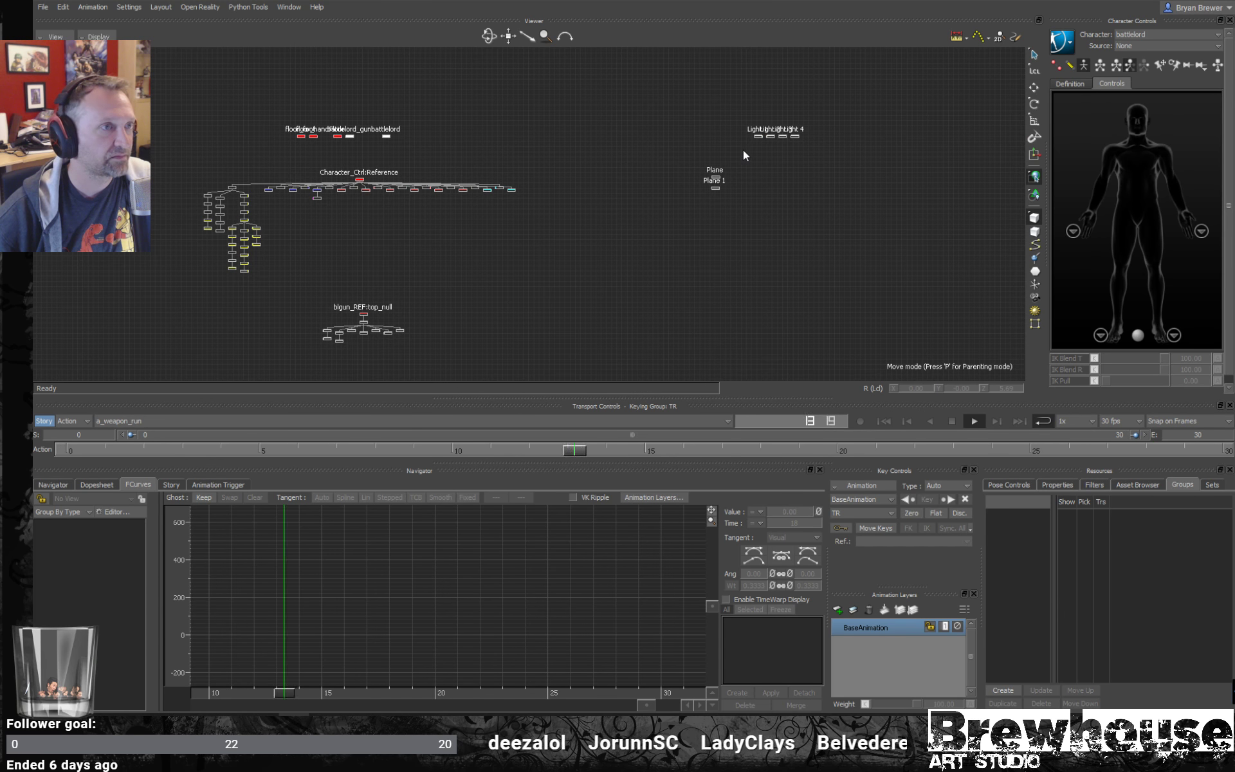
key(ctrl+w)
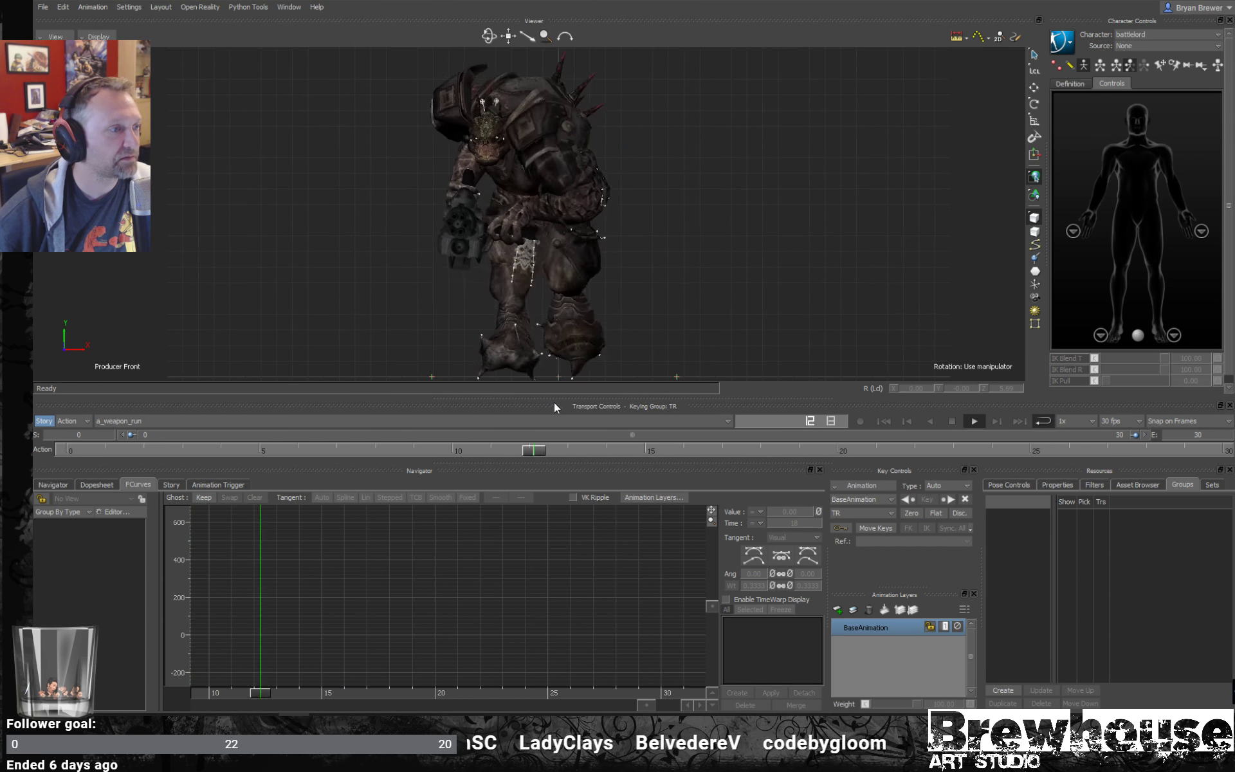
- Enlarge the viewer and examine the a_weapon_run playback in front and perspective views, stopping it at frame 24
drag(554, 400, 557, 512)
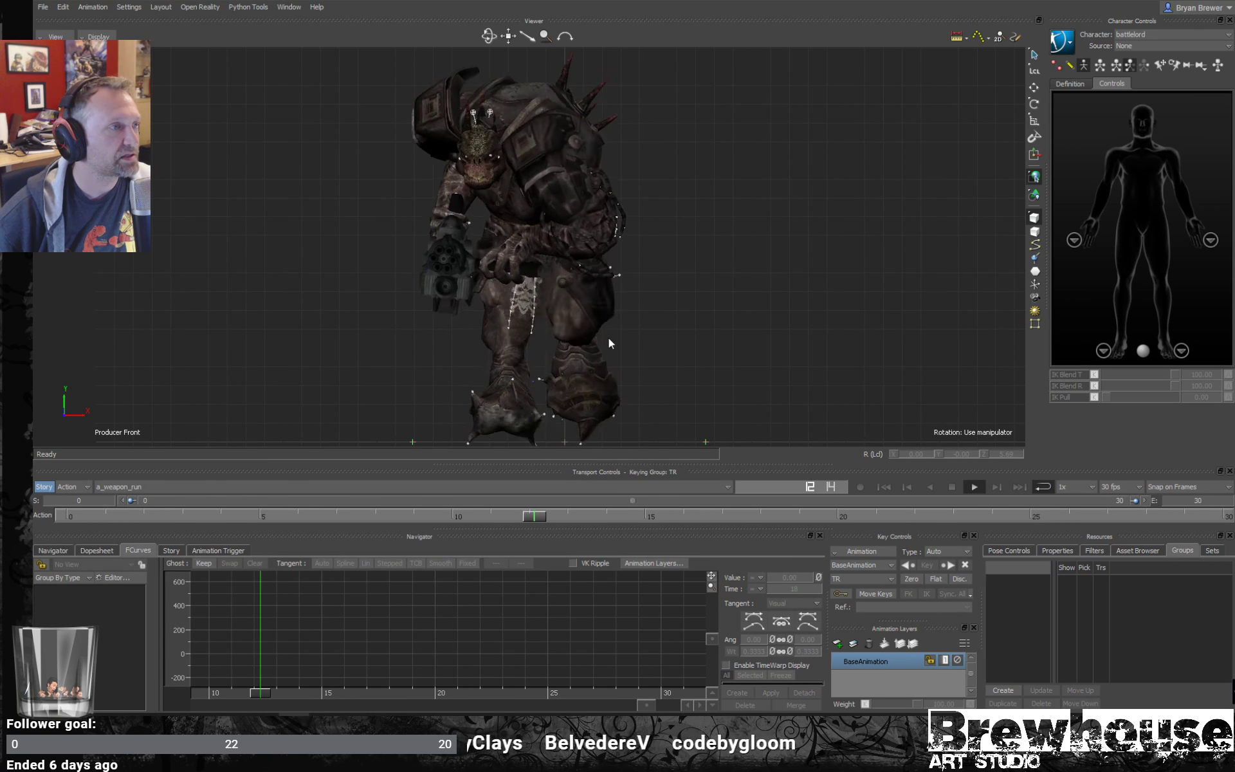
mouse_move(707, 297)
ctrl+mouse_down()
mouse_move(634, 299)
mouse_move(683, 304)
ctrl+mouse_up()
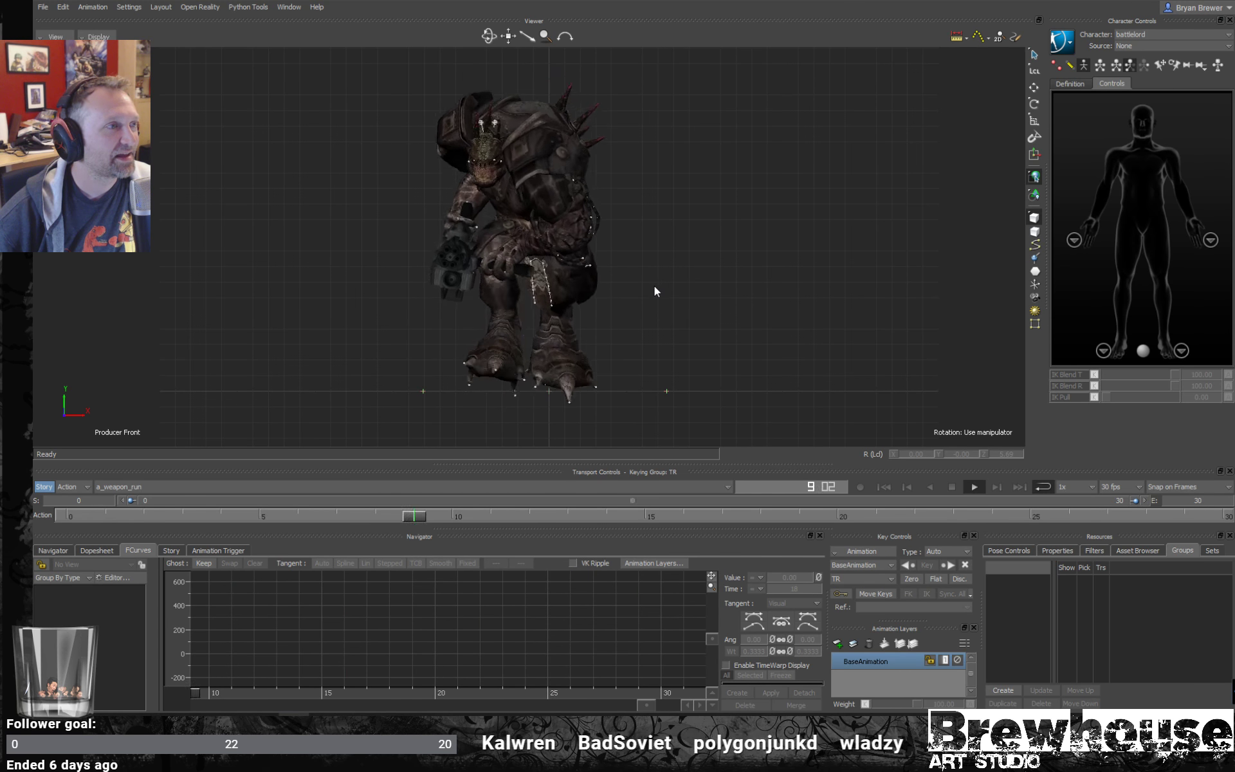
scroll(630, 278, up, 1)
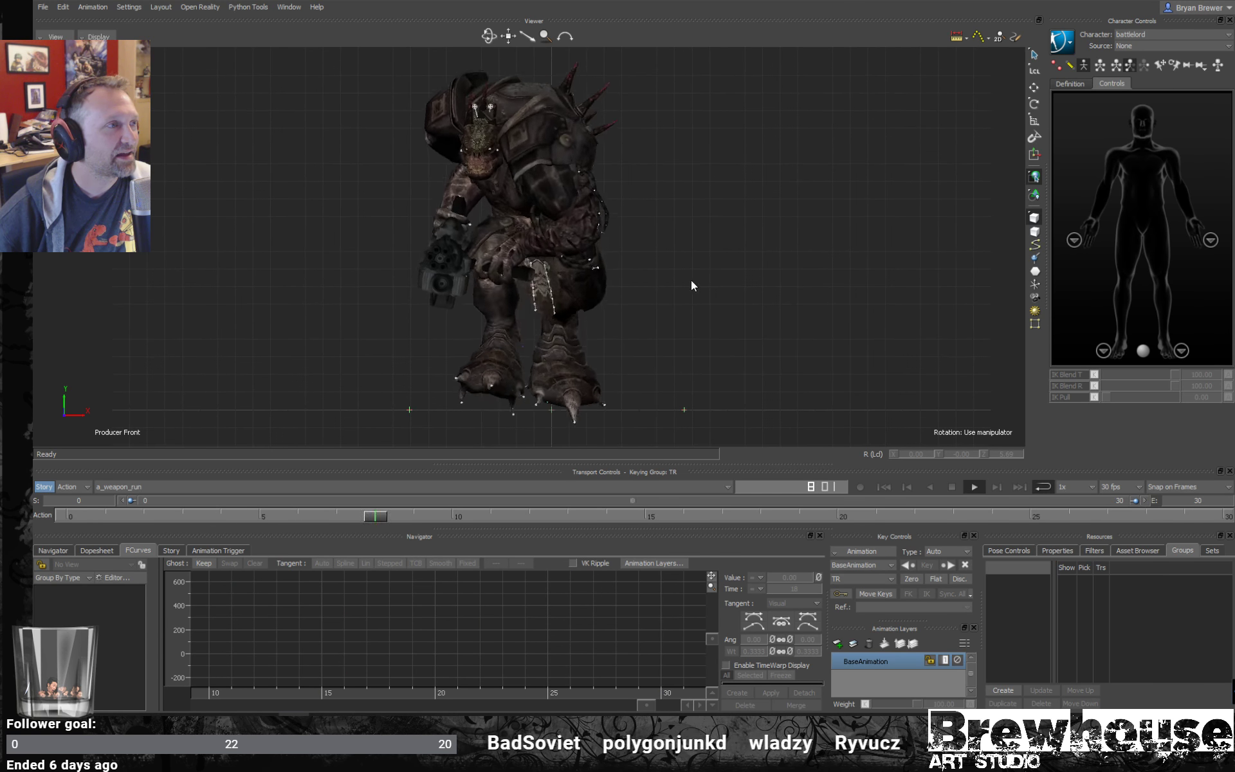
key(ctrl+e)
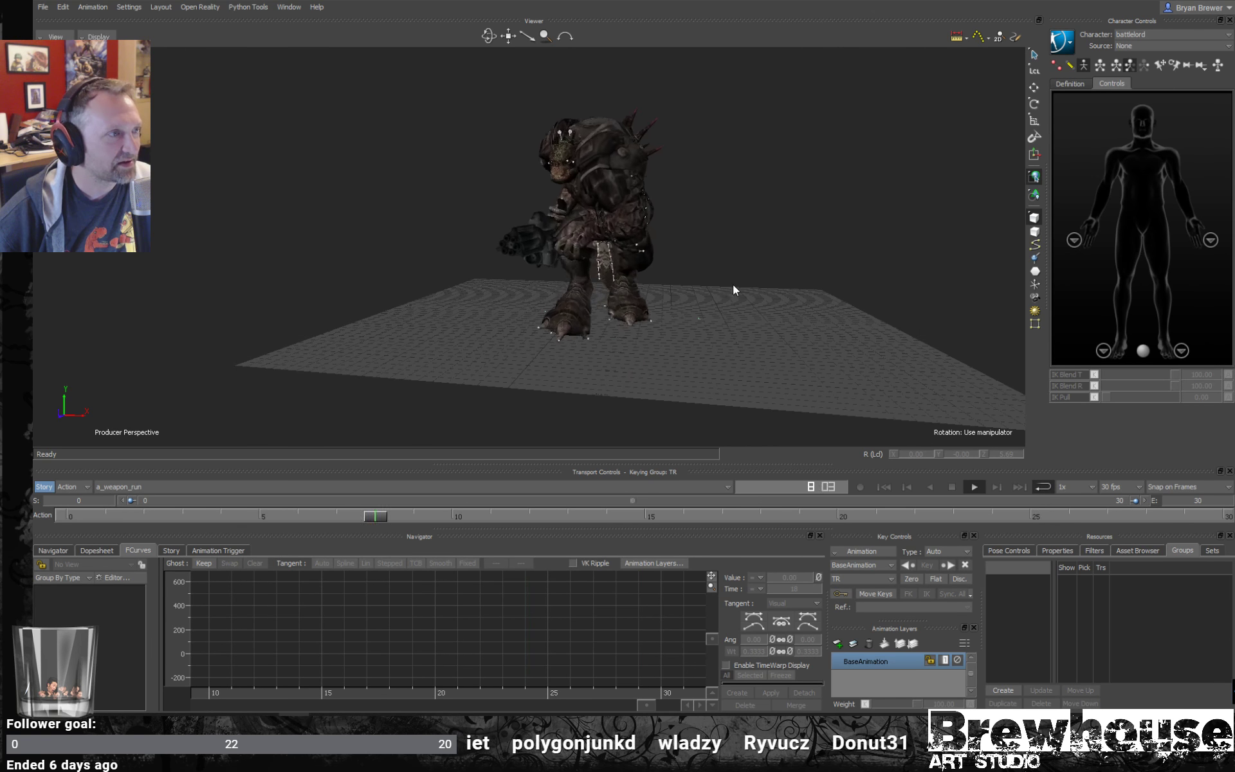
mouse_move(732, 285)
ctrl+shift+mouse_down()
mouse_move(611, 291)
mouse_move(748, 292)
mouse_move(709, 291)
mouse_move(724, 287)
ctrl+shift+mouse_up()
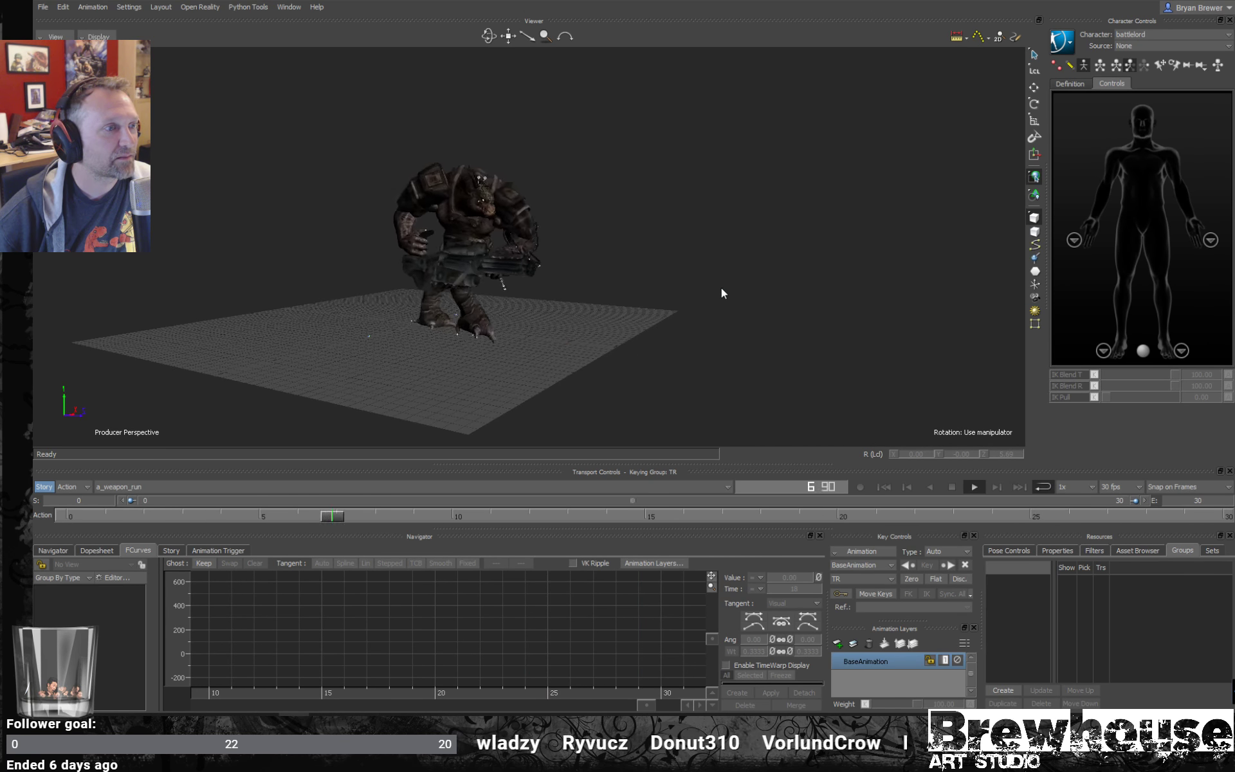
key(space)
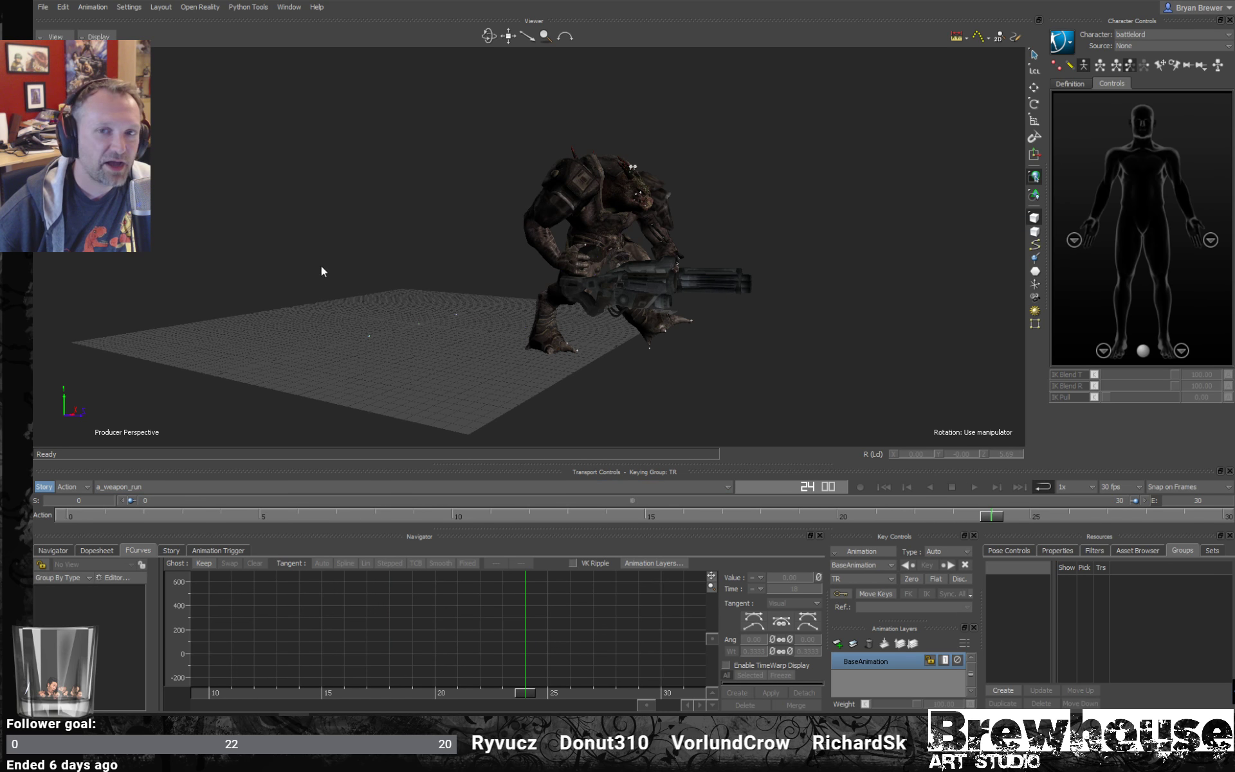
- Switch to the a_weapon_fire_start take
click(272, 486)
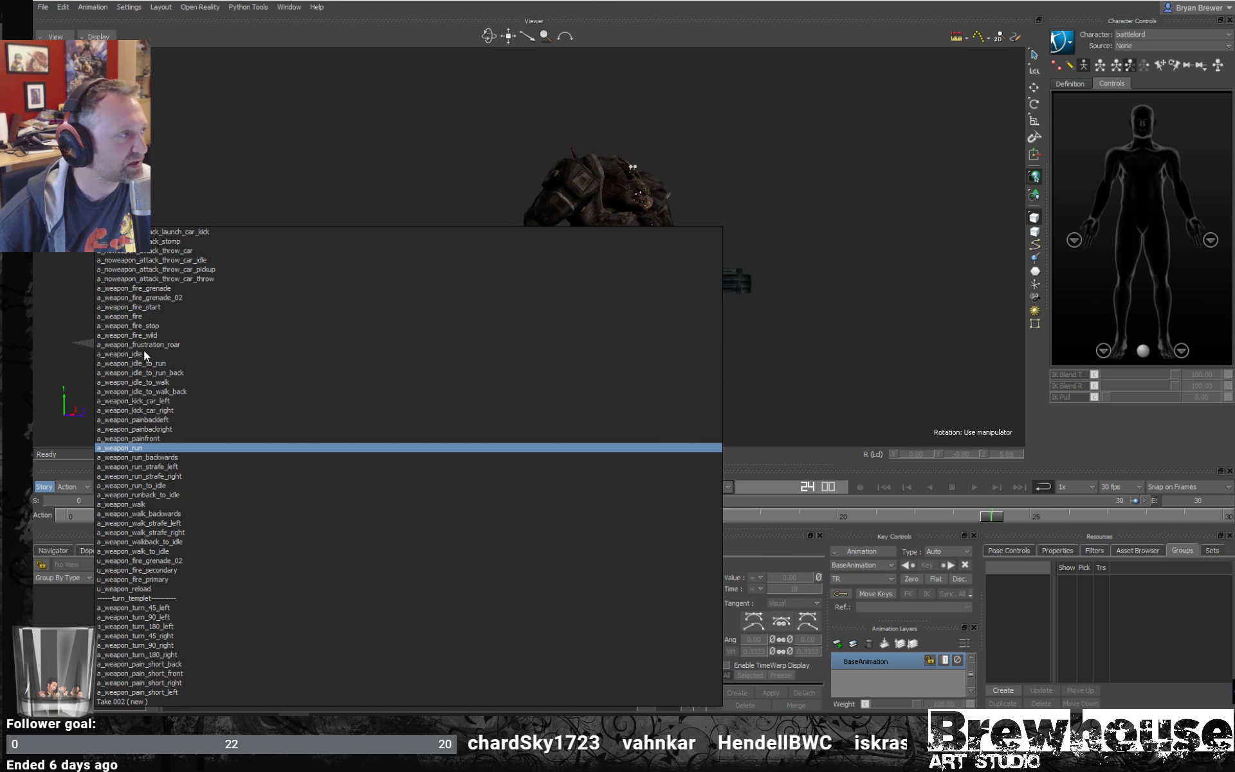
click(146, 307)
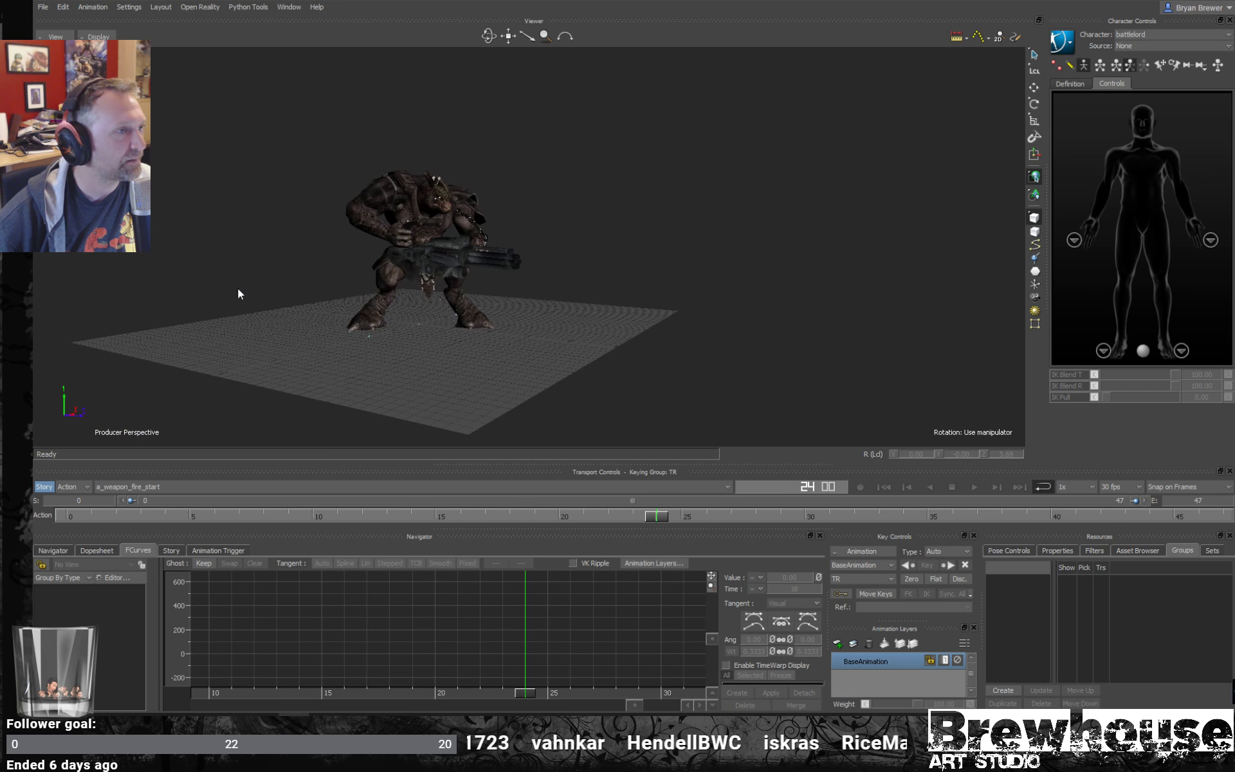
- Play the a_weapon_fire_start take and examine the creature's firing motion from several angles, then stop playback
ctrl+drag(513, 285, 610, 397)
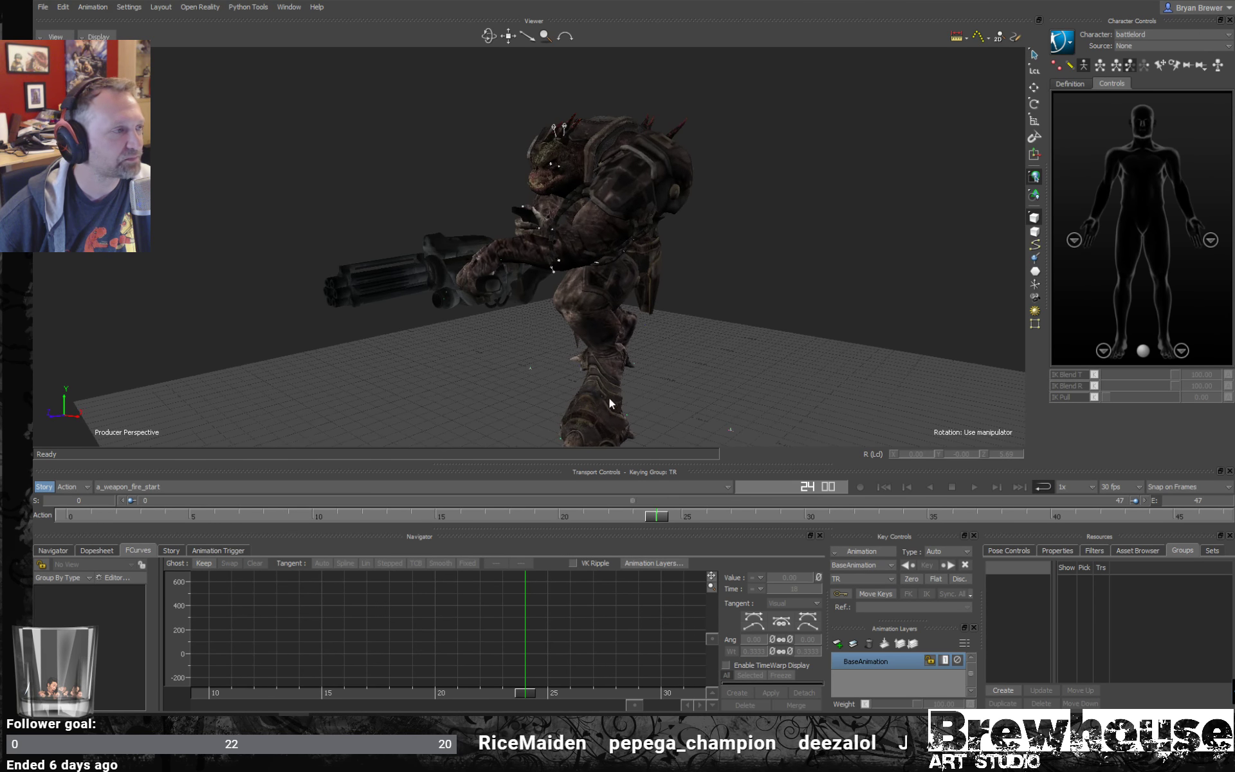
click(974, 486)
ctrl+shift+drag(546, 362, 638, 348)
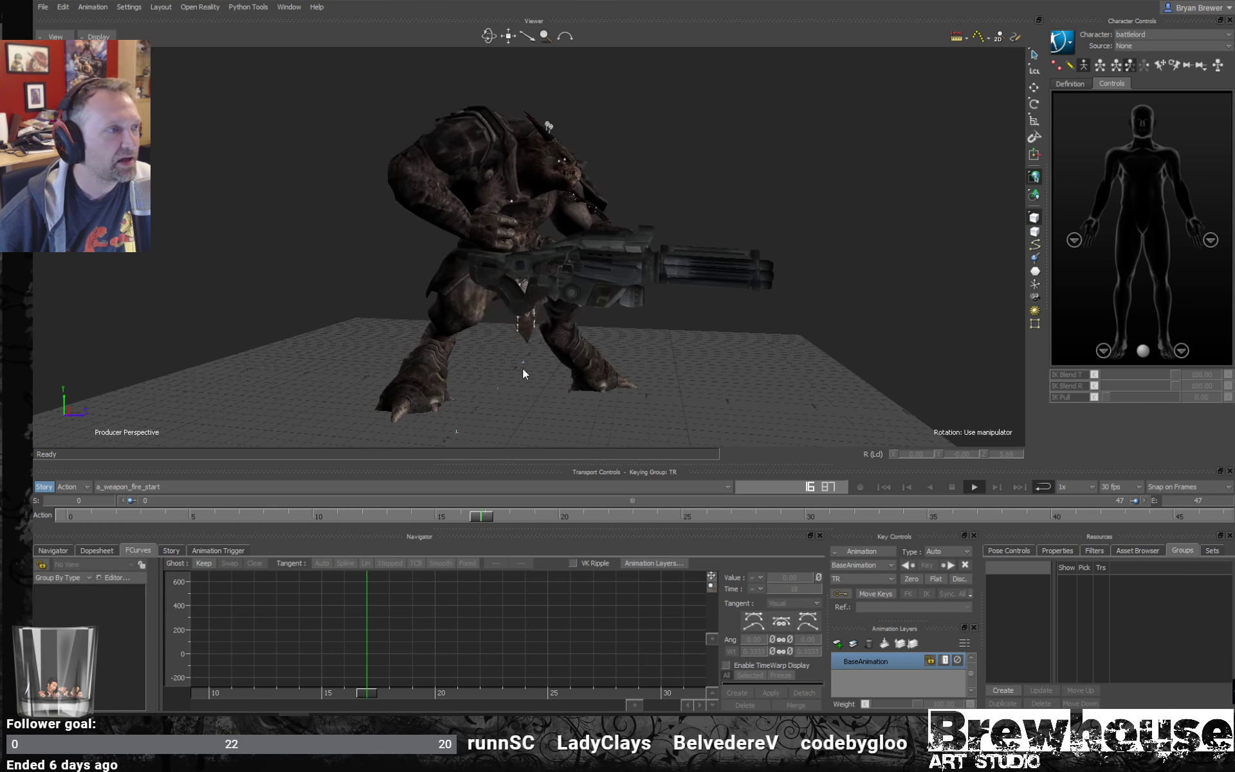
key(ctrl+space)
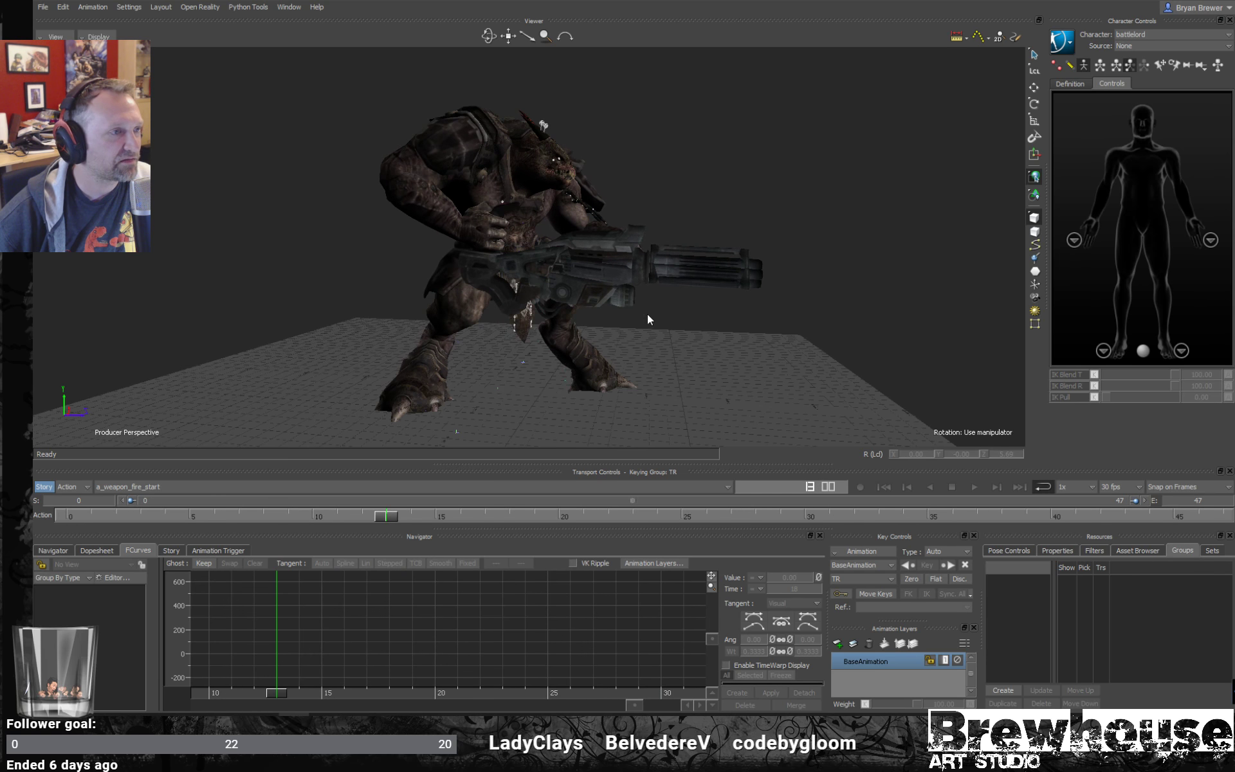
- Switch to the a_weapon_fire take and examine its looping playback in the perspective view
click(239, 490)
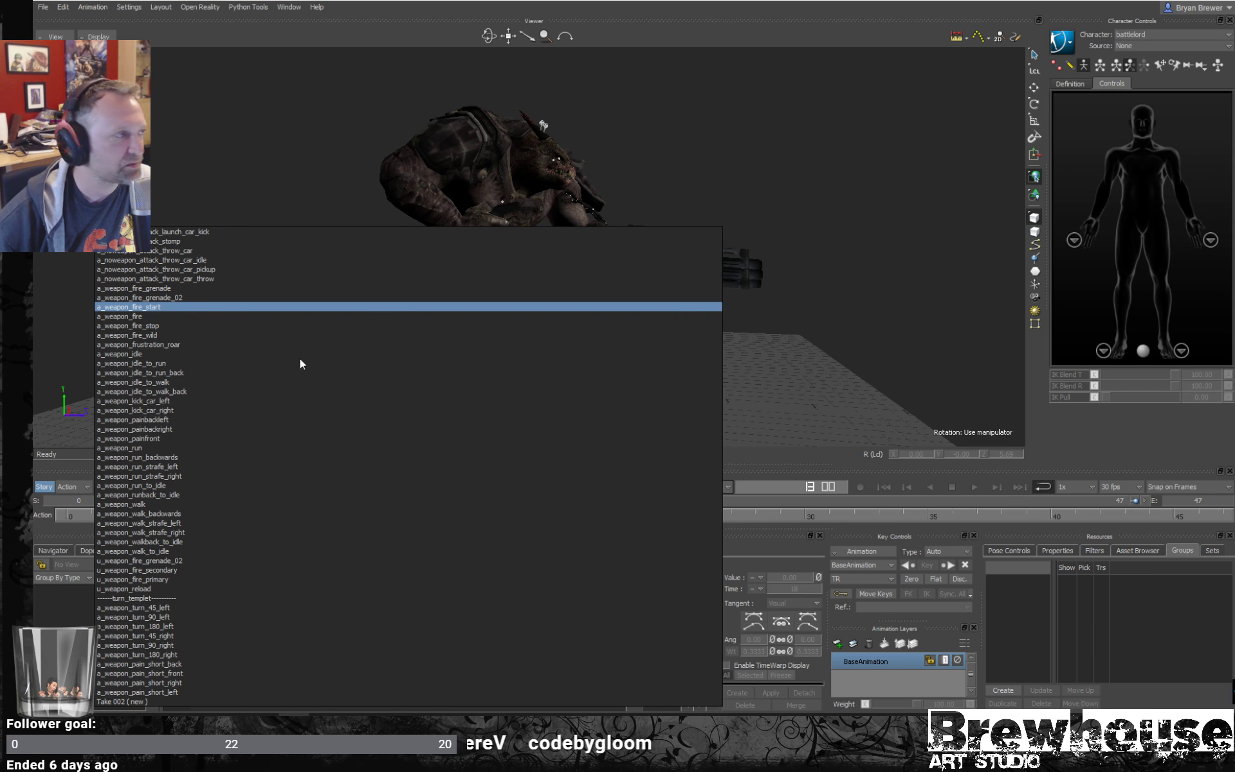
click(136, 316)
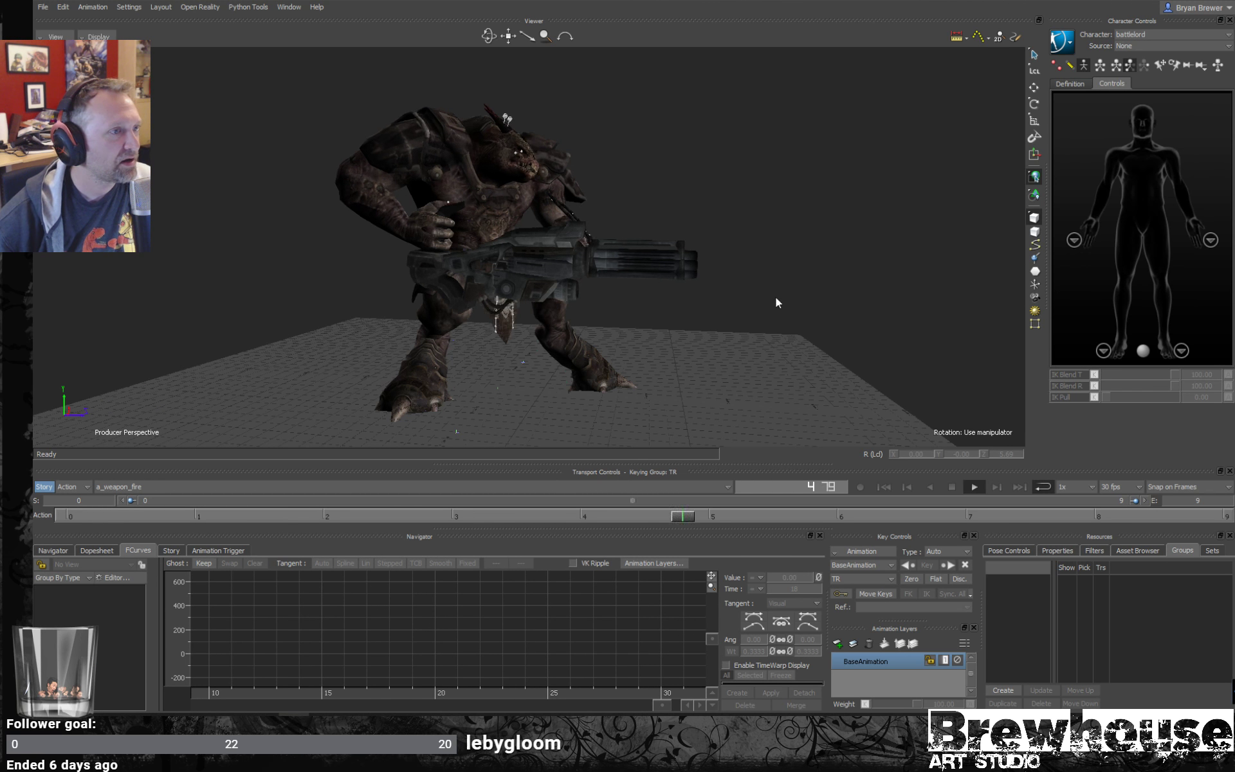
alt+drag(877, 309, 818, 301)
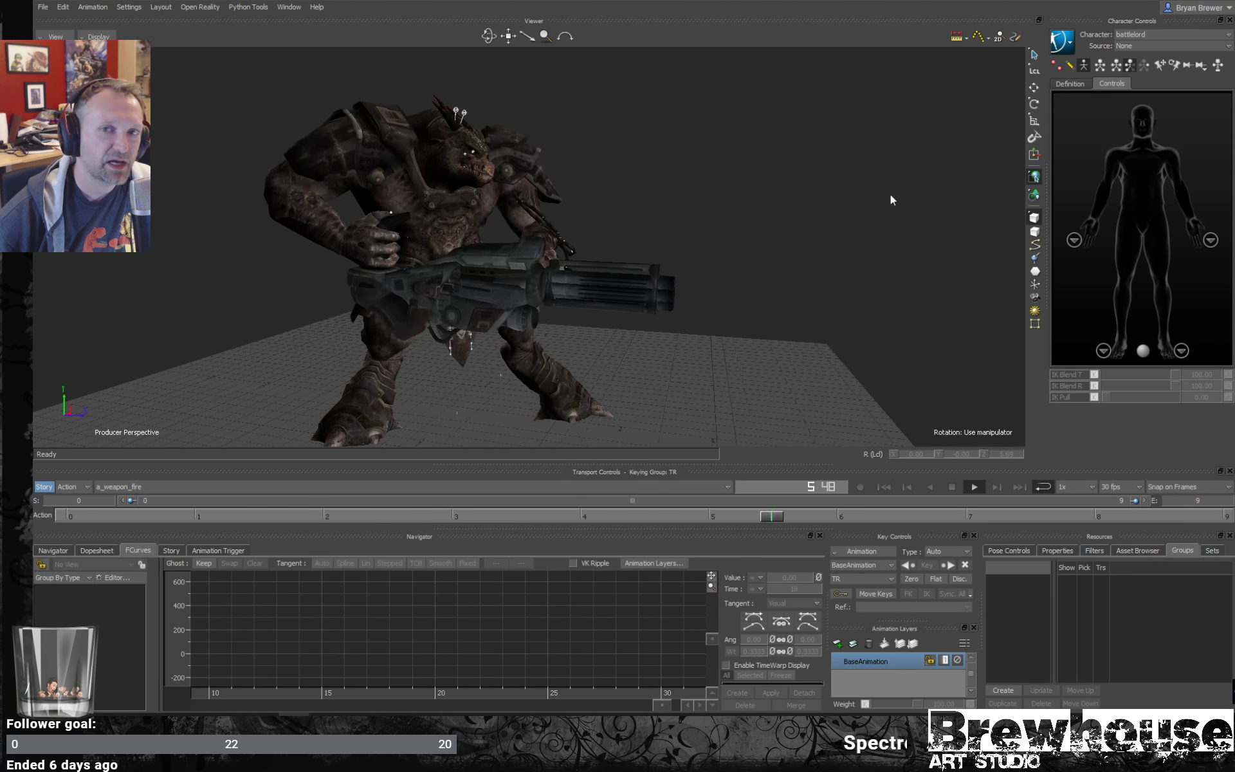
alt+drag(891, 199, 835, 289)
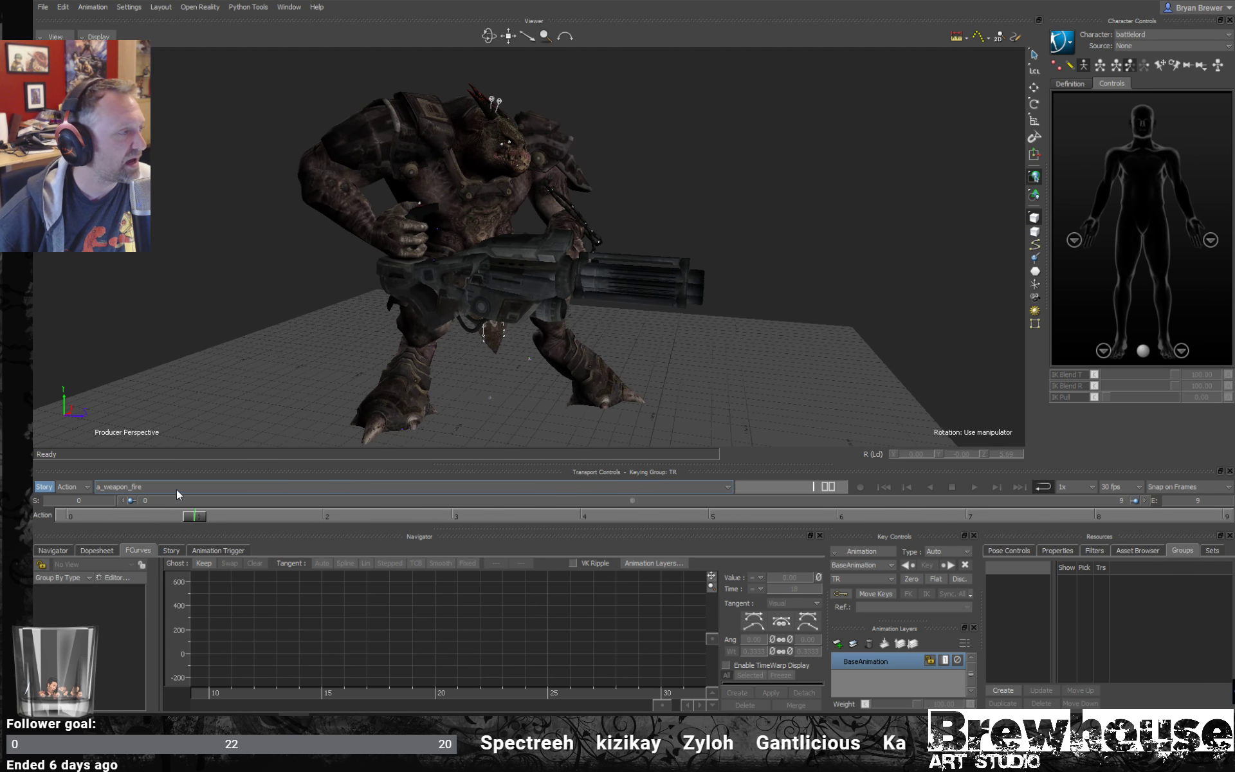
- Switch to the a_weapon_fire_stop take, play it through and stop playback at frame 175
click(221, 489)
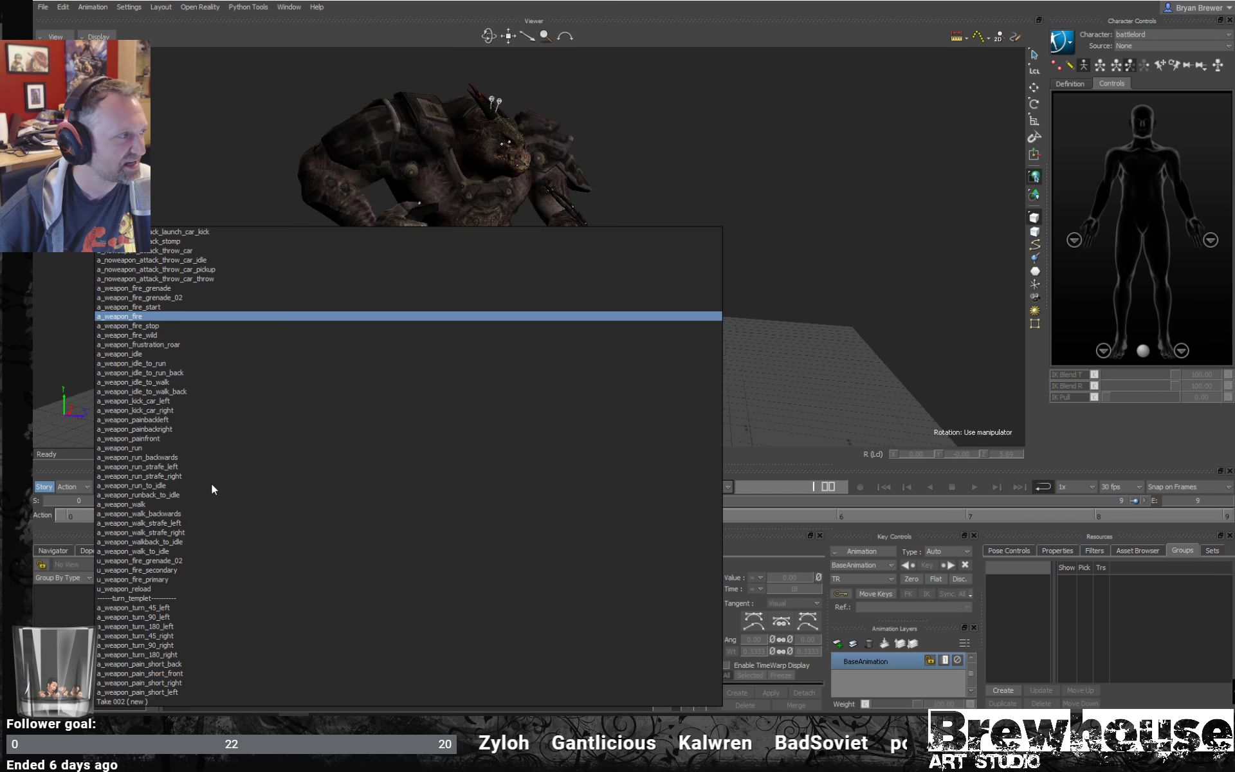
click(148, 326)
key(space)
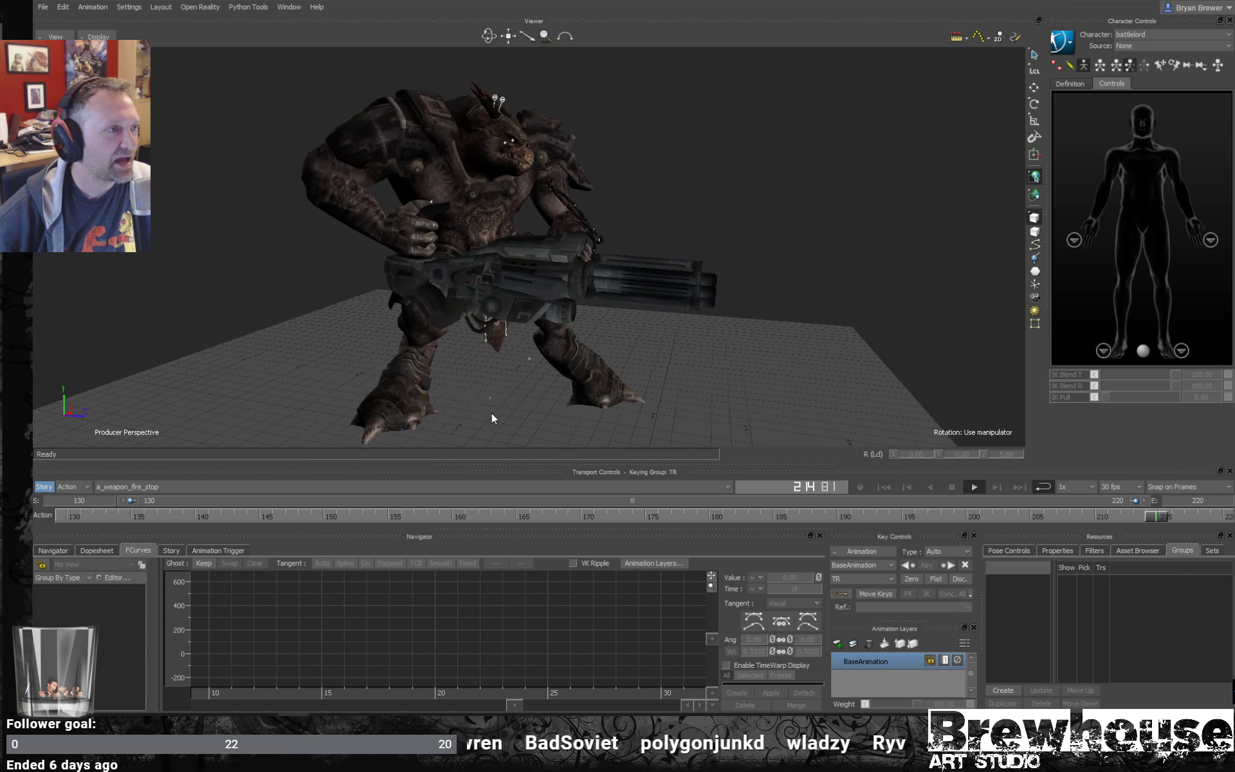
key(space)
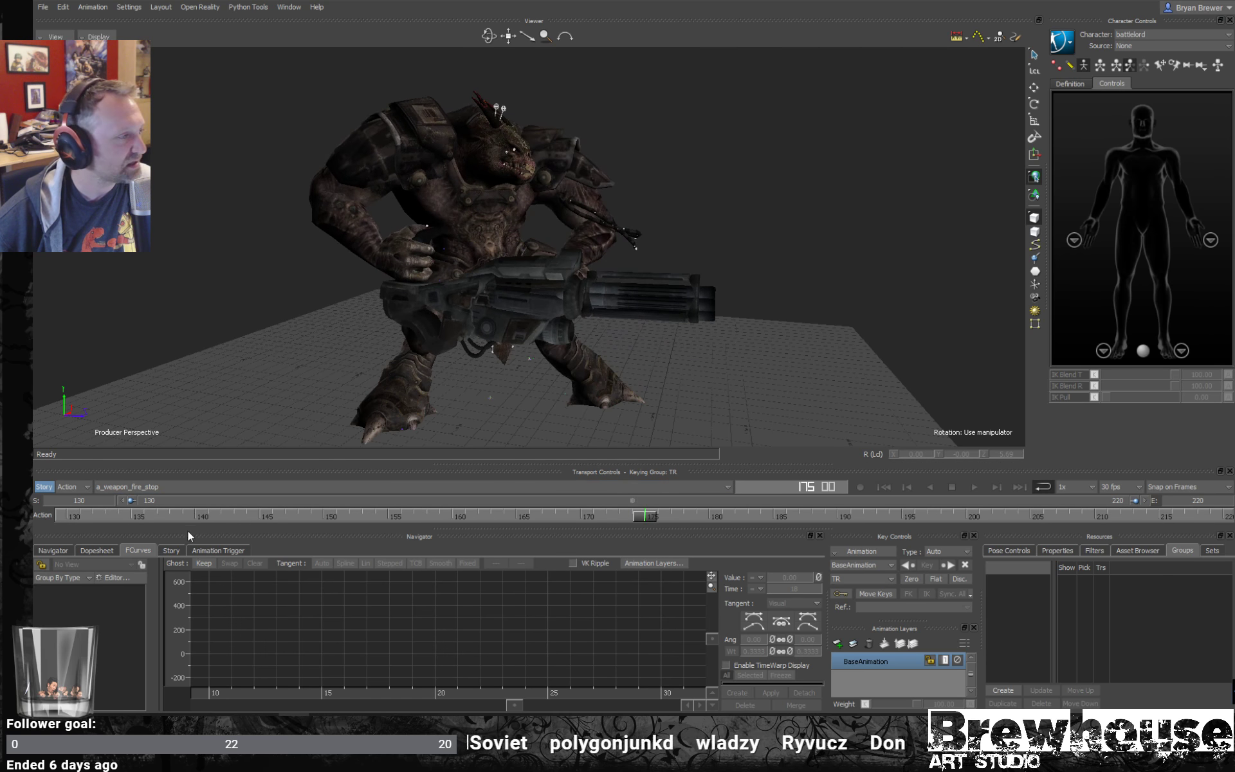
- Add a character animation track to the Story timeline and assign the battlelord character to it
click(171, 551)
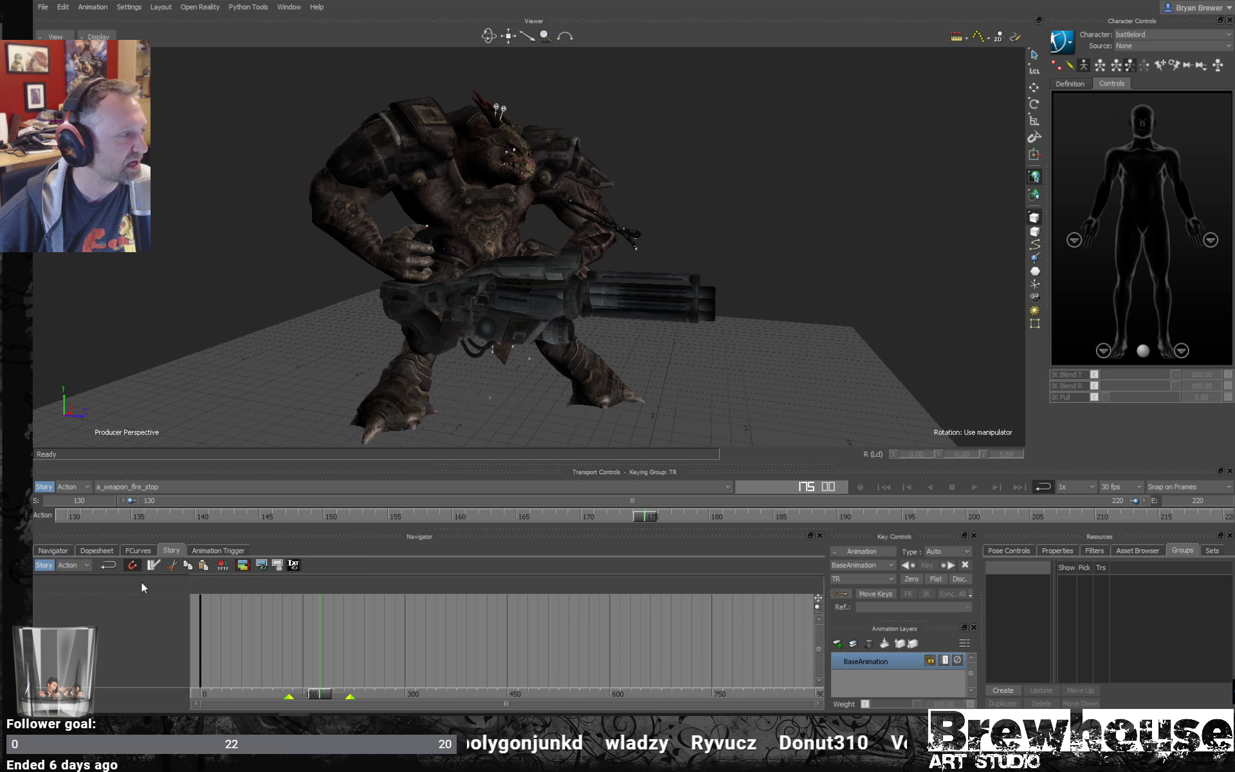
right_click(124, 618)
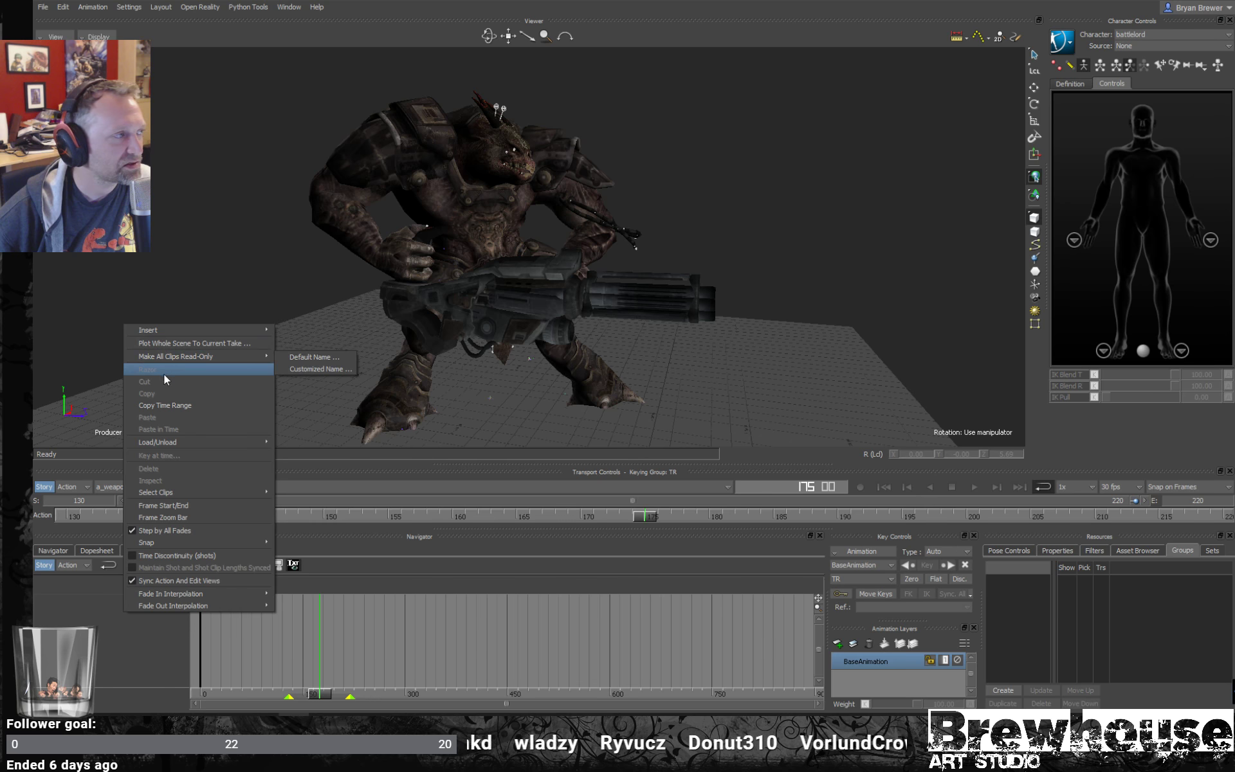
mouse_move(180, 330)
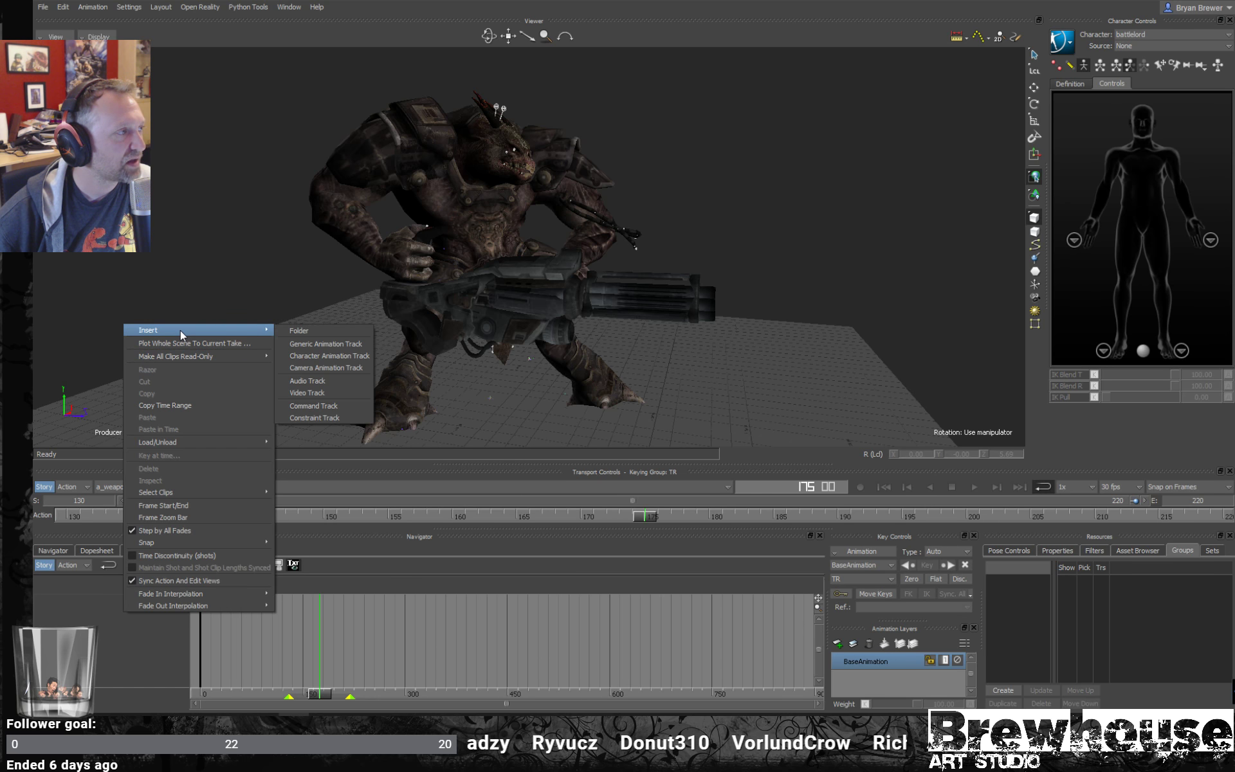
click(311, 355)
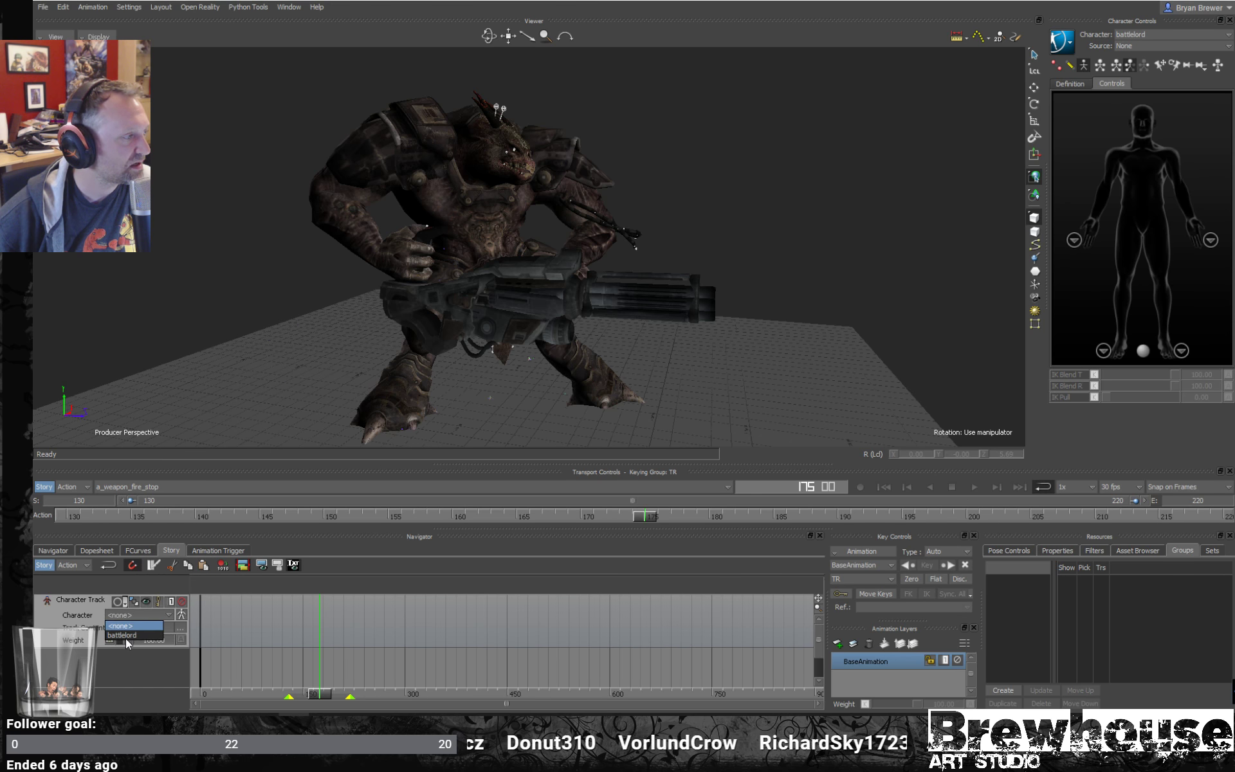
click(126, 634)
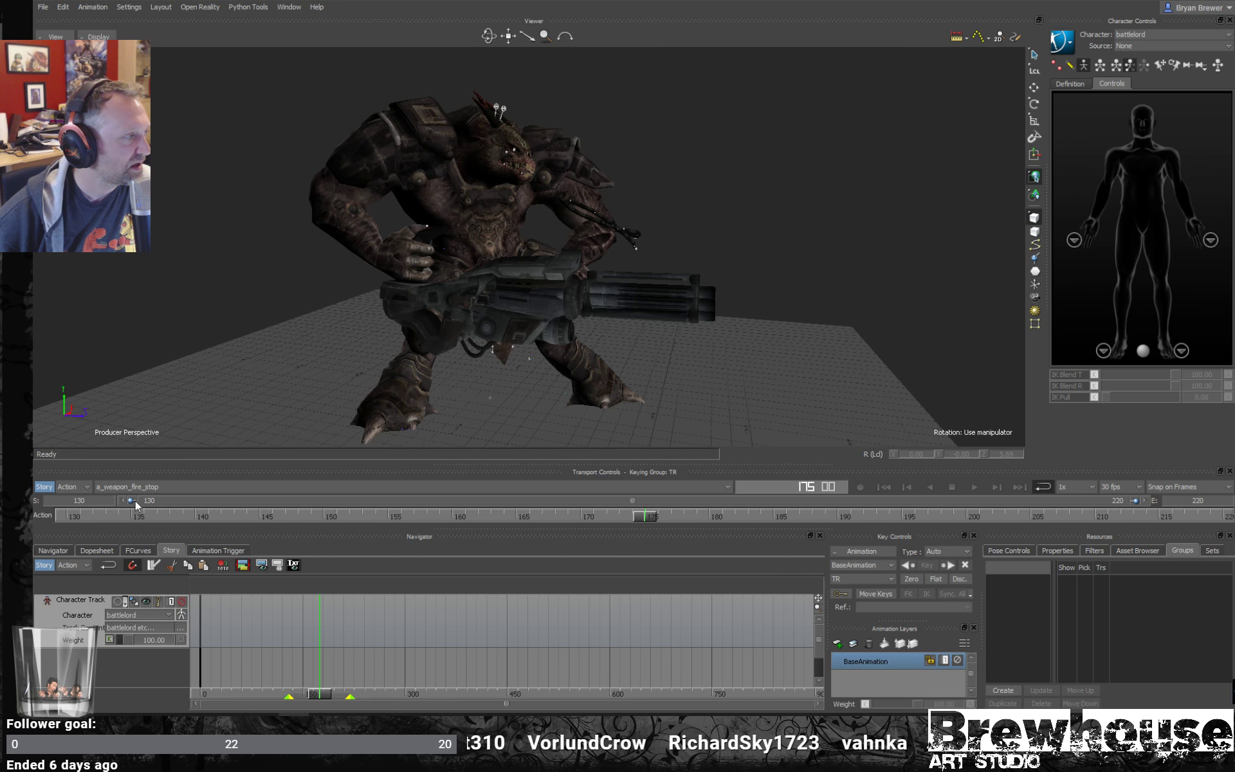
- Insert the current a_weapon_fire_stop take as a clip on the character track and move it to start at about frame 623
right_click(287, 626)
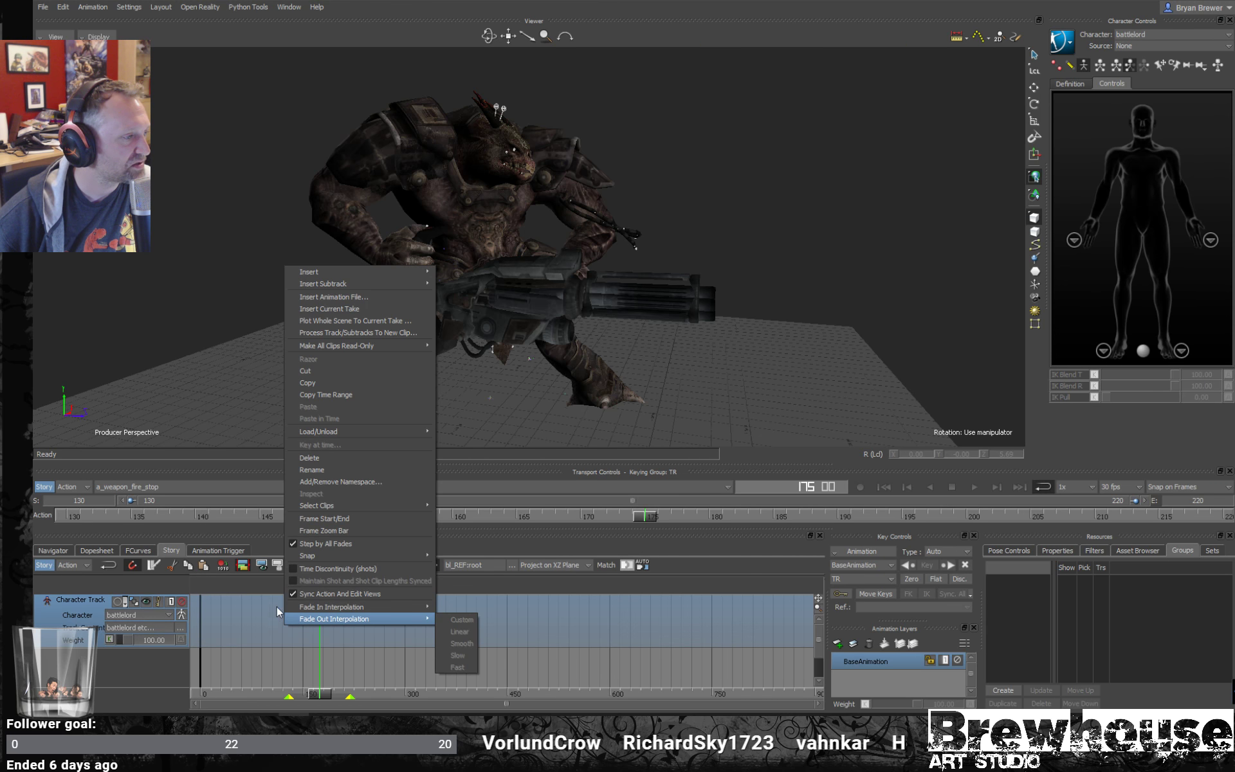
click(351, 309)
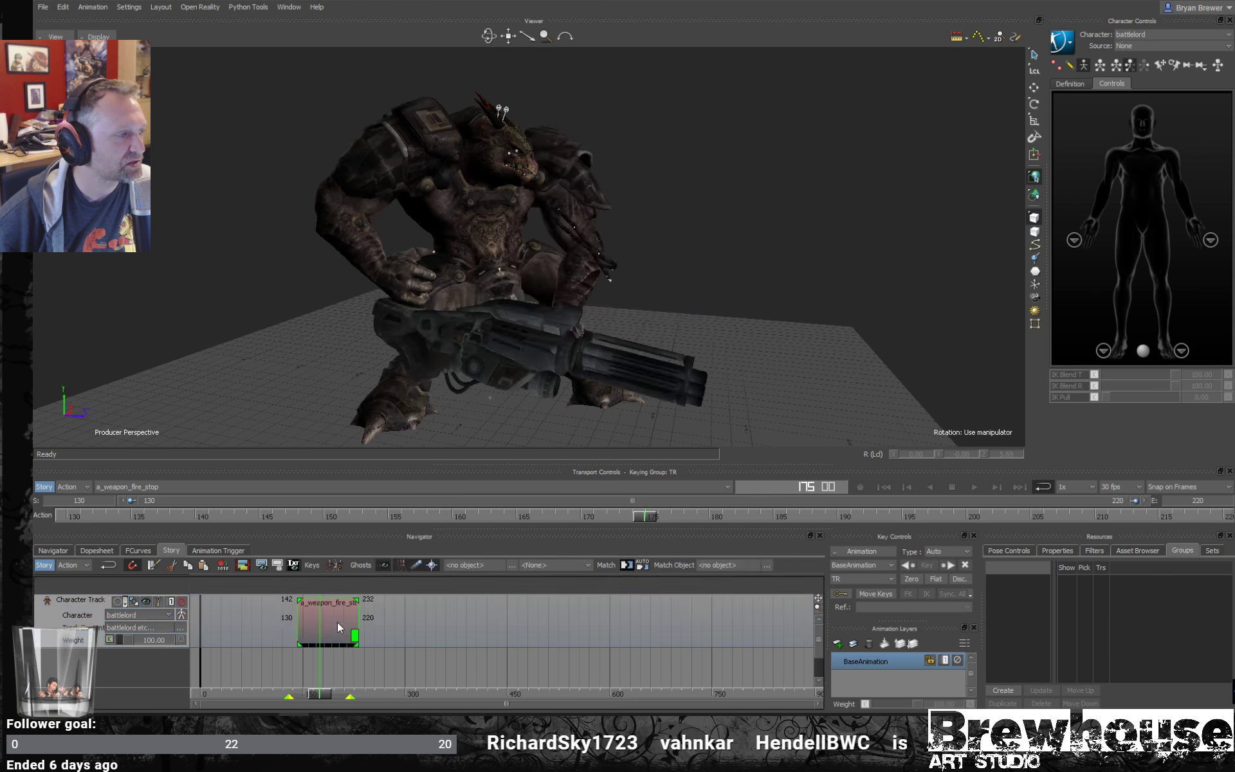
drag(337, 622, 648, 619)
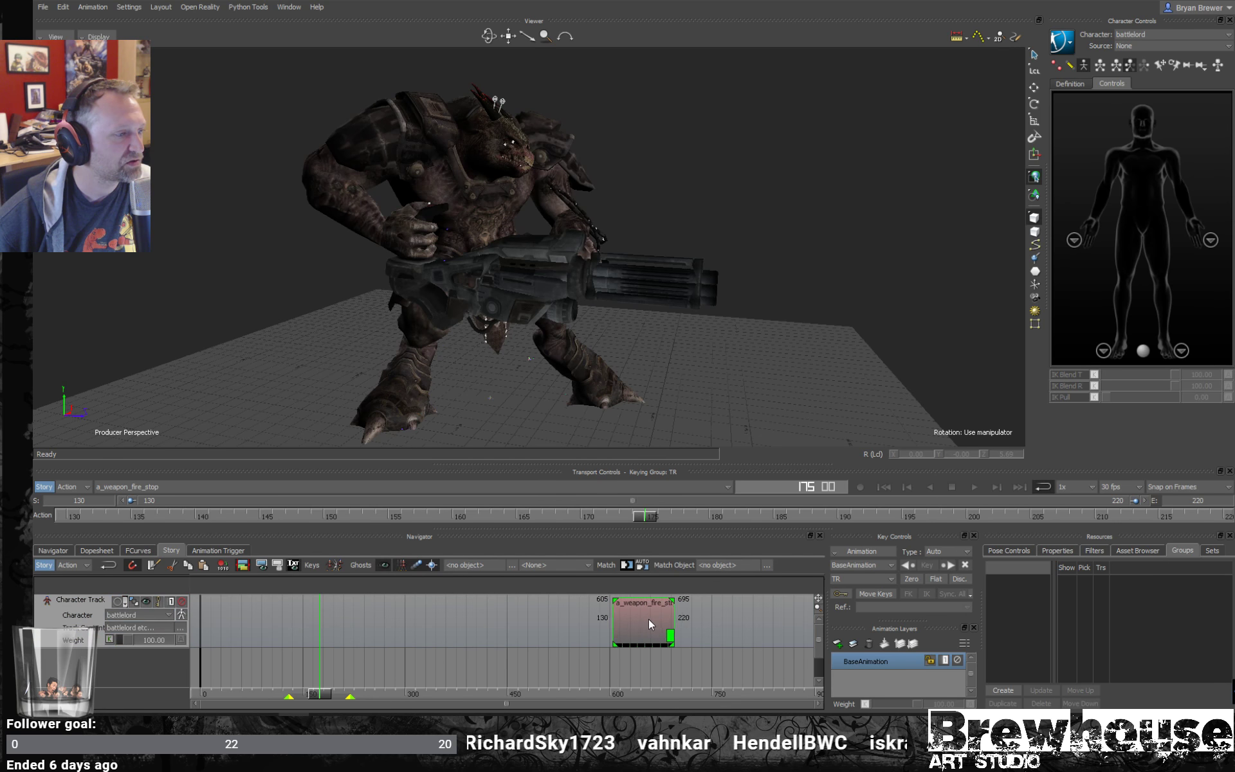
- Insert the a_weapon_fire take as a clip on the character track and place it shortly before the a_weapon_fire_stop clip
click(200, 488)
click(136, 317)
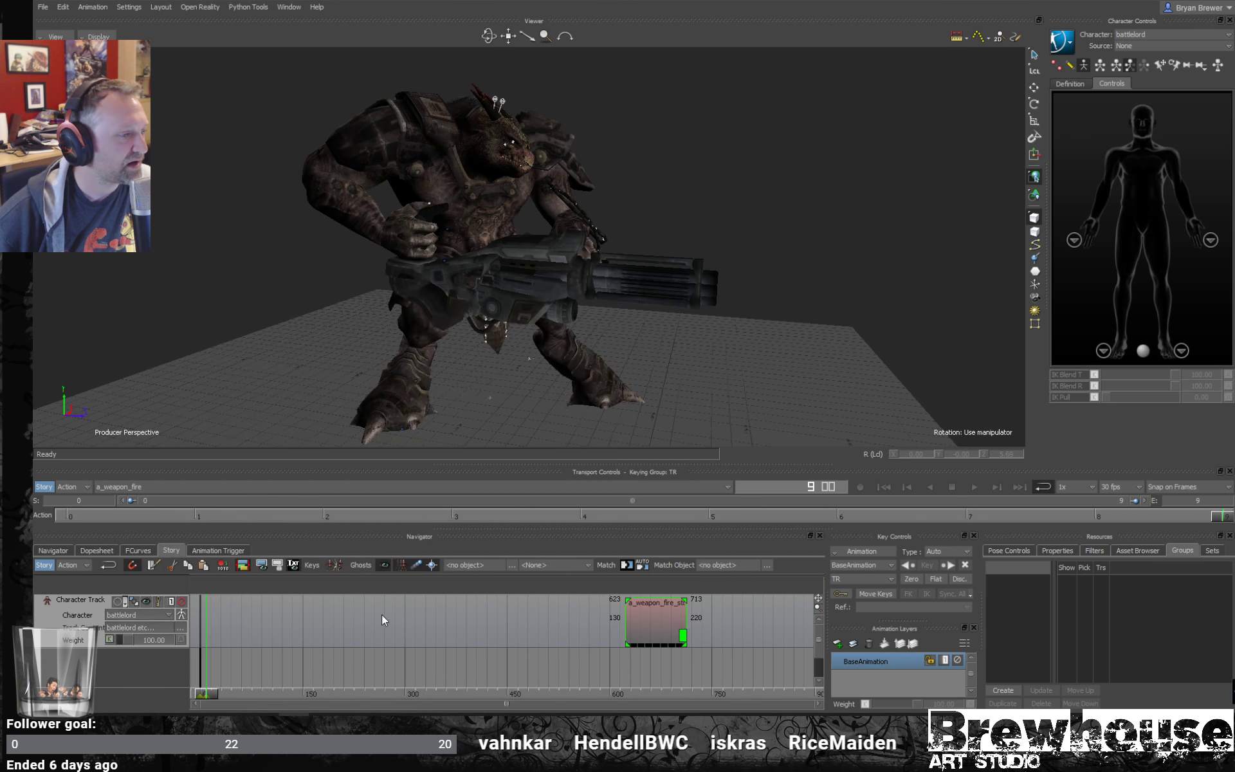
right_click(381, 615)
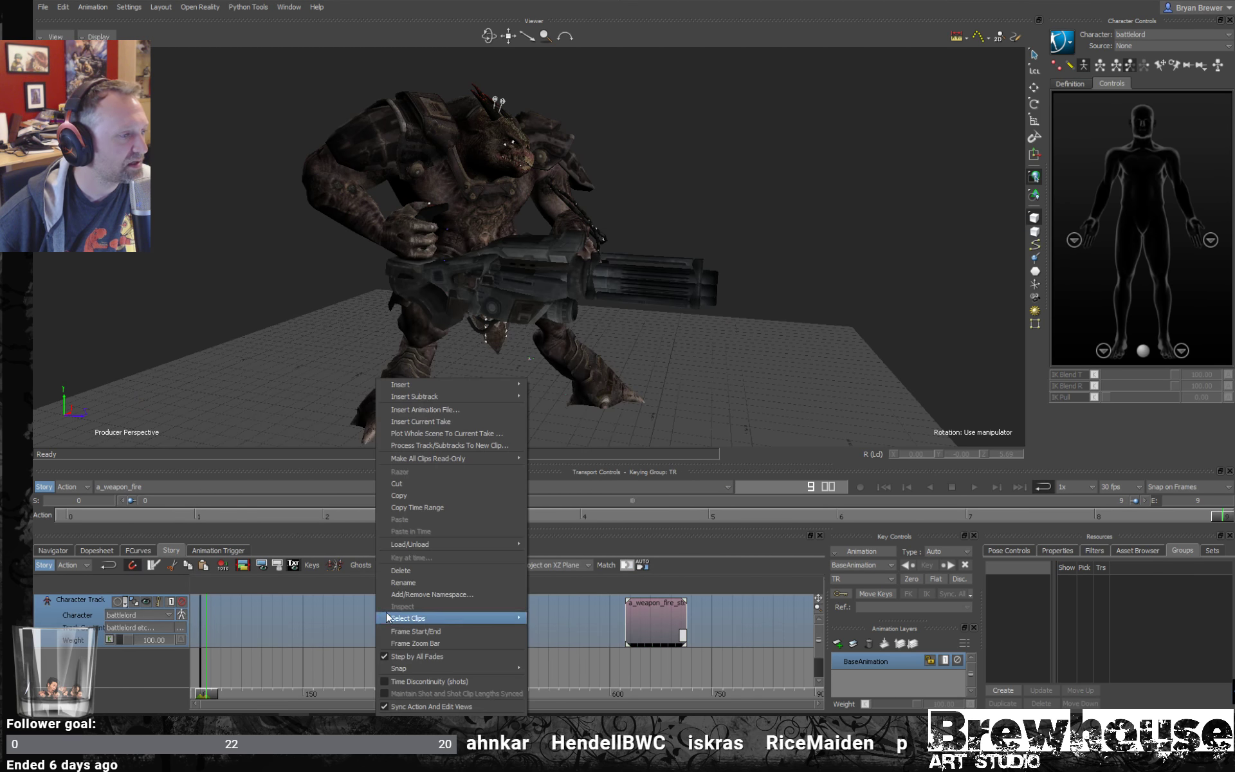
click(428, 422)
drag(203, 624, 350, 620)
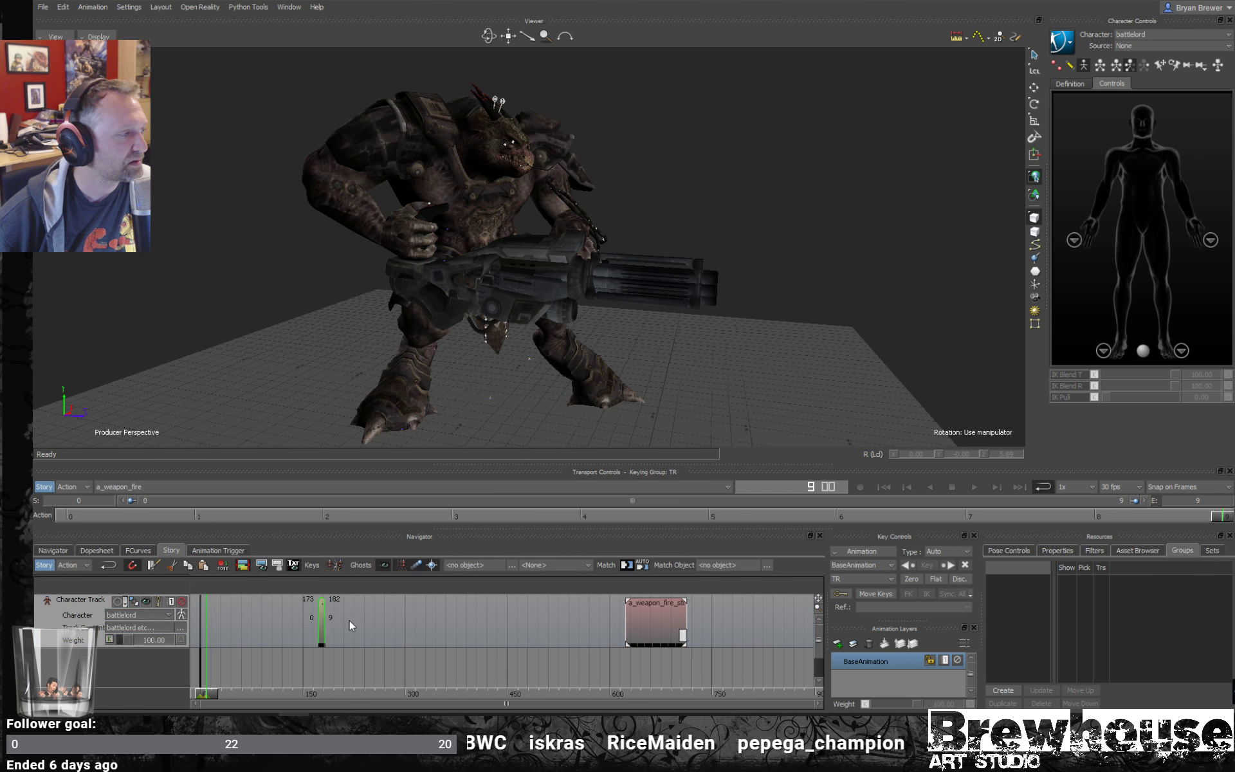
drag(569, 619, 574, 620)
- Switch to the a_weapon_fire_start take and insert it as a clip at the beginning of the character track
click(168, 487)
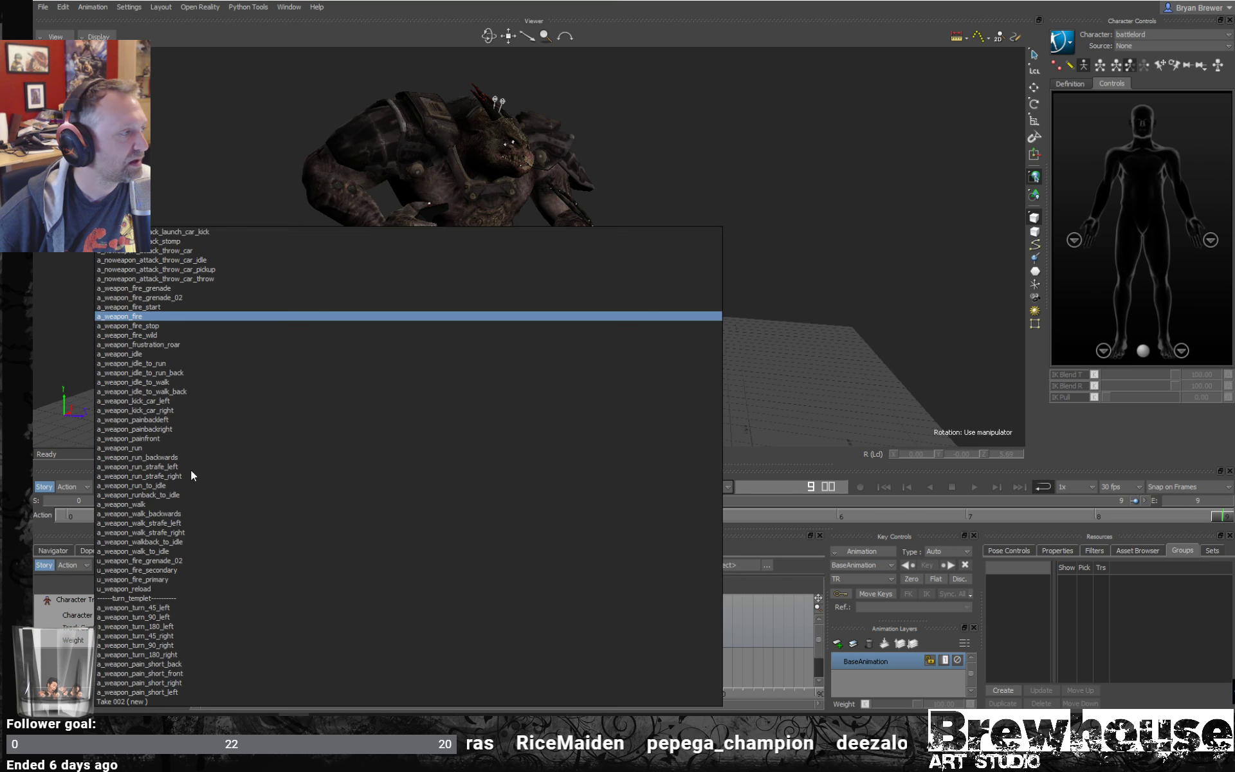
click(157, 306)
right_click(296, 624)
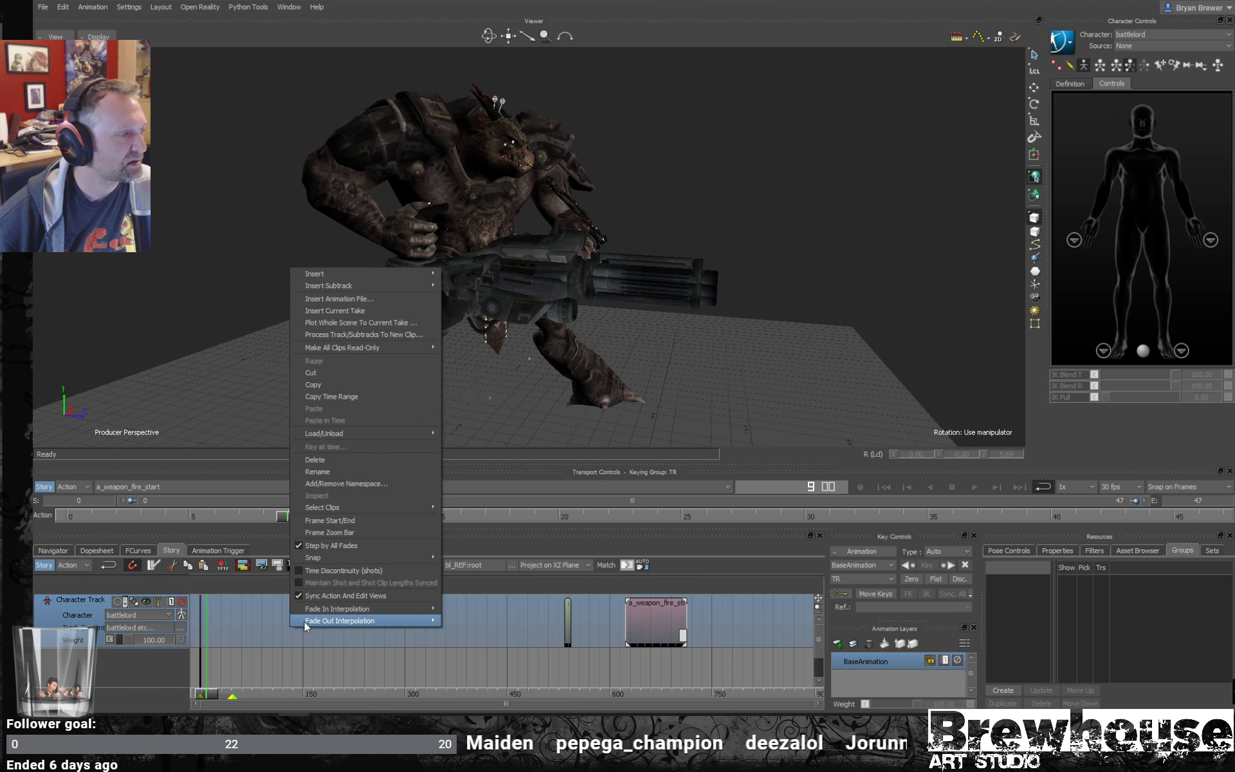
click(333, 312)
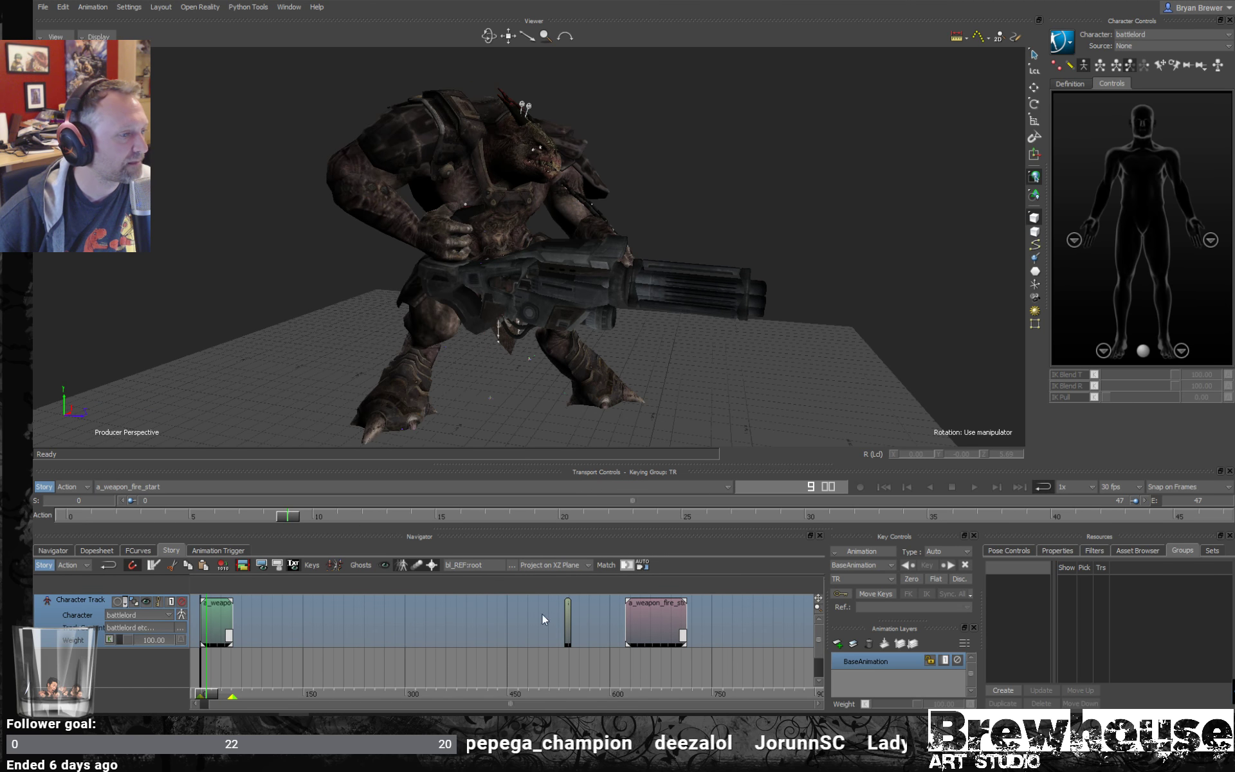
- Move the a_weapon_fire clip against the end of the start clip, and the a_weapon_fire_stop clip directly behind it at frame 56
drag(566, 619, 388, 622)
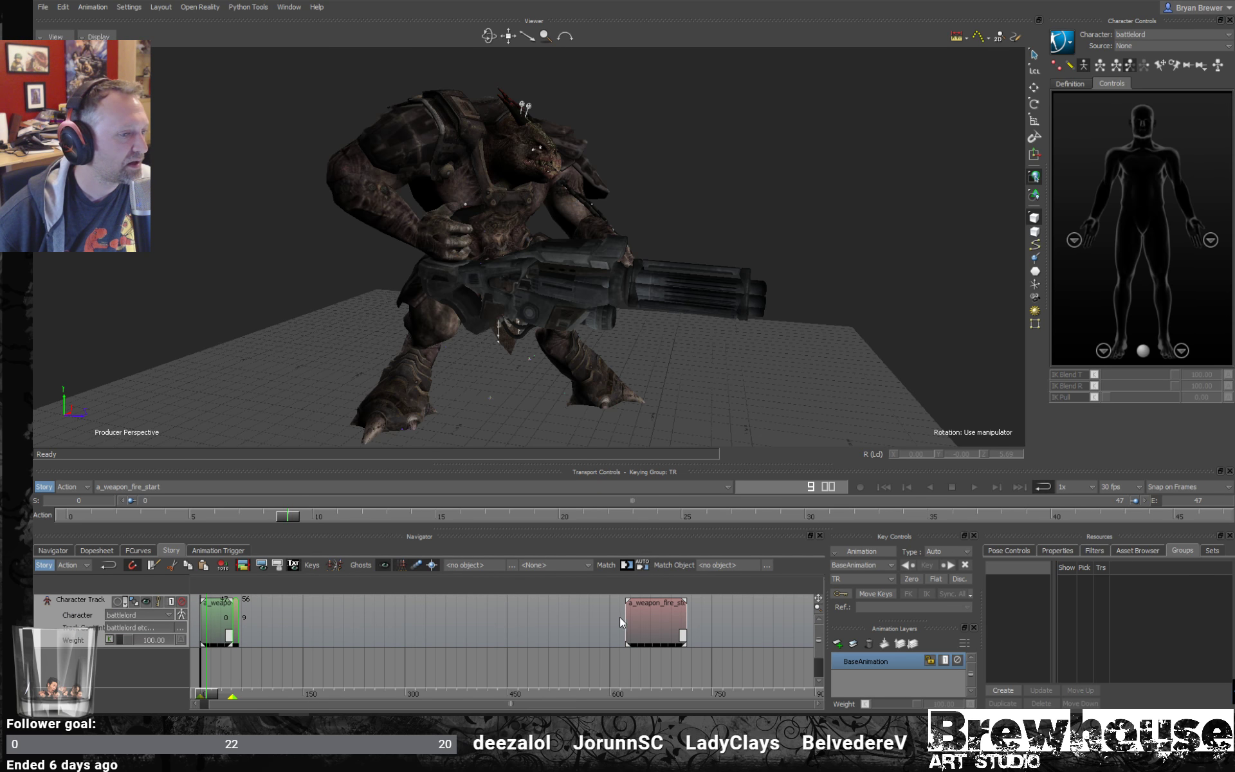
drag(627, 618, 453, 617)
drag(272, 616, 261, 616)
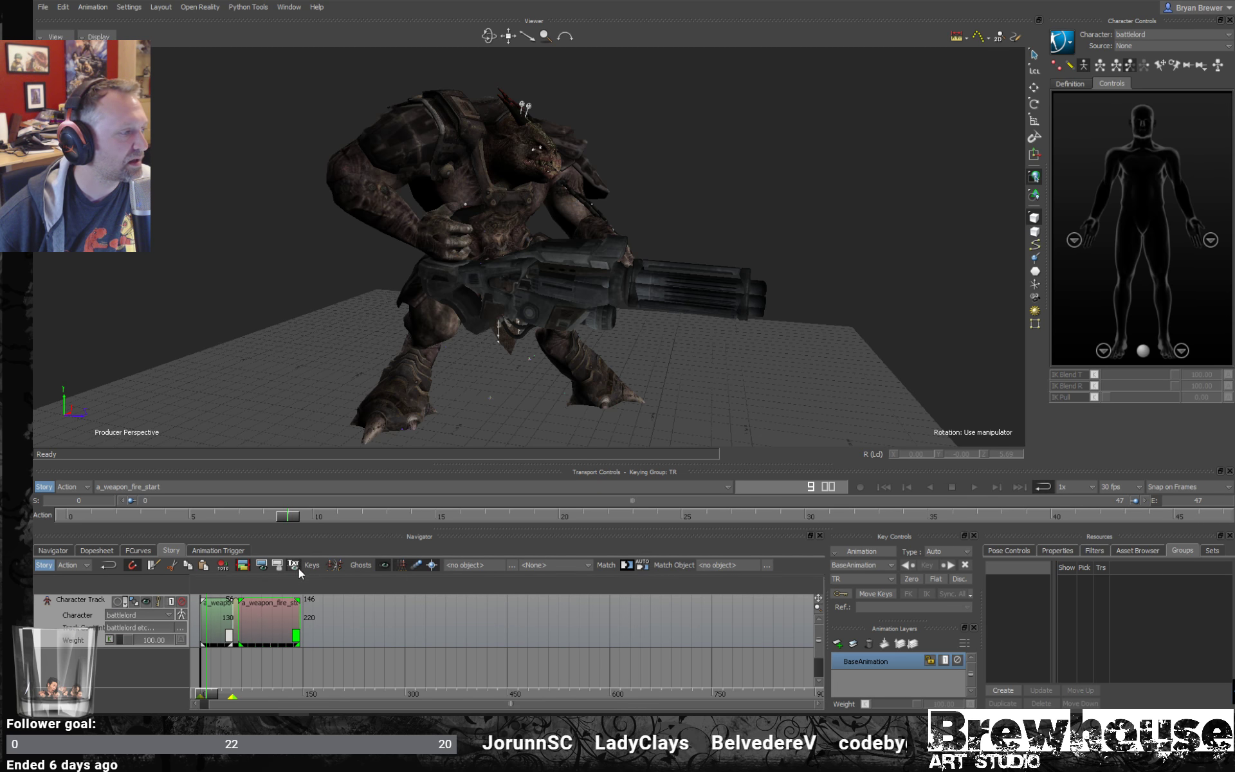
- Frame the playback range to the story clips' start and end, then play back the assembled firing sequence
click(271, 666)
right_click(271, 667)
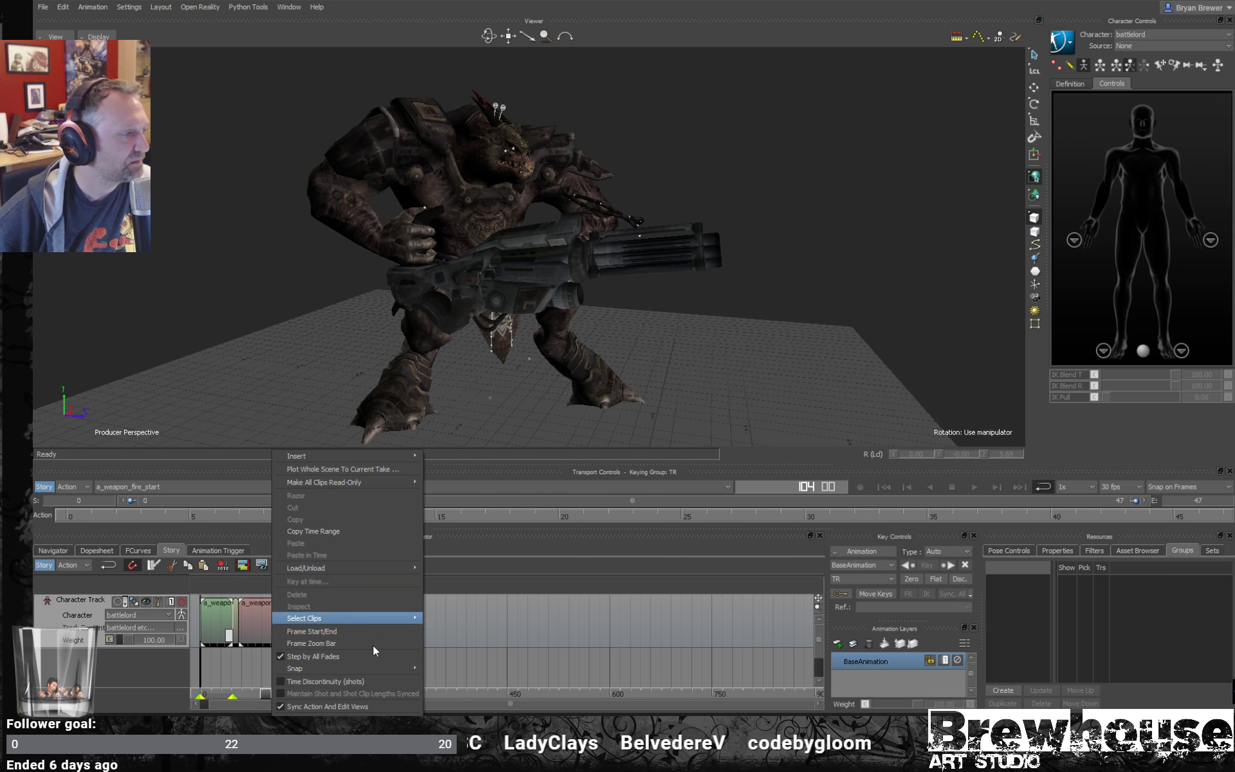
click(350, 632)
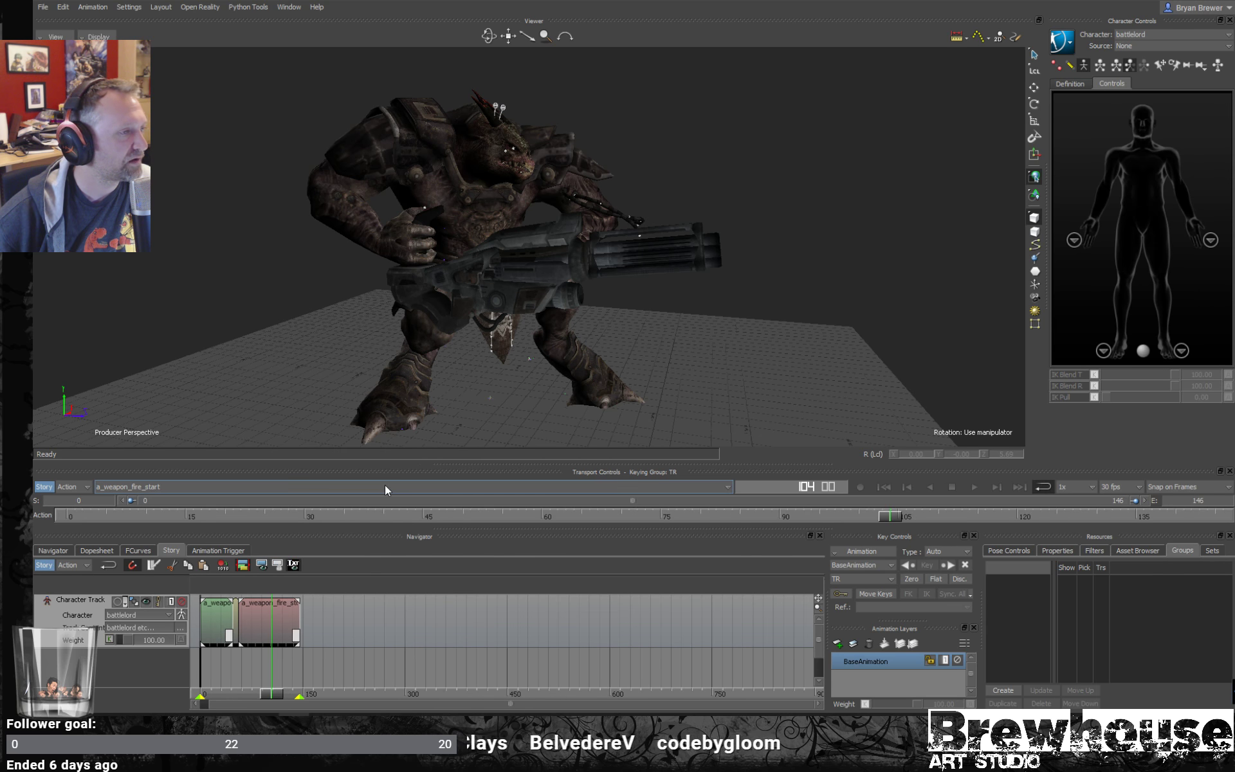
key(space)
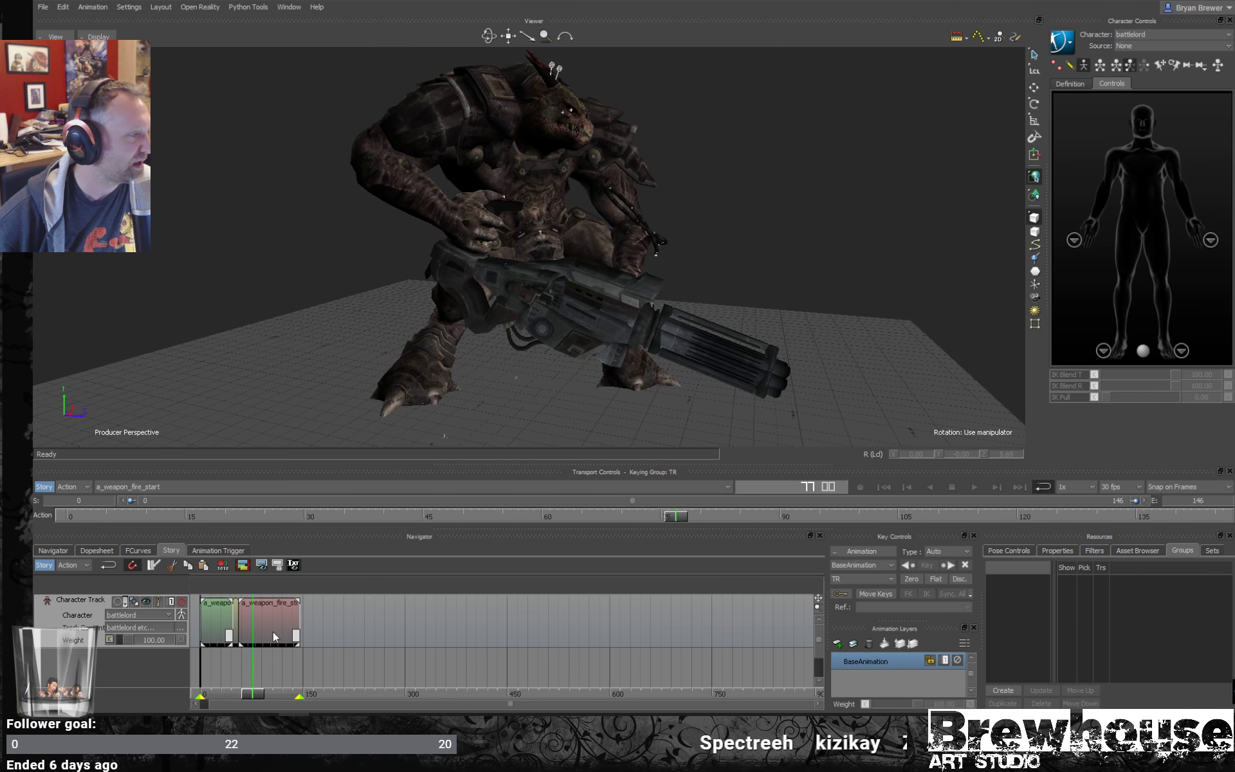
- Move the a_weapon_fire_stop clip to start at frame 173 and place three copies of the a_weapon_fire clip in the gap
drag(272, 631, 327, 620)
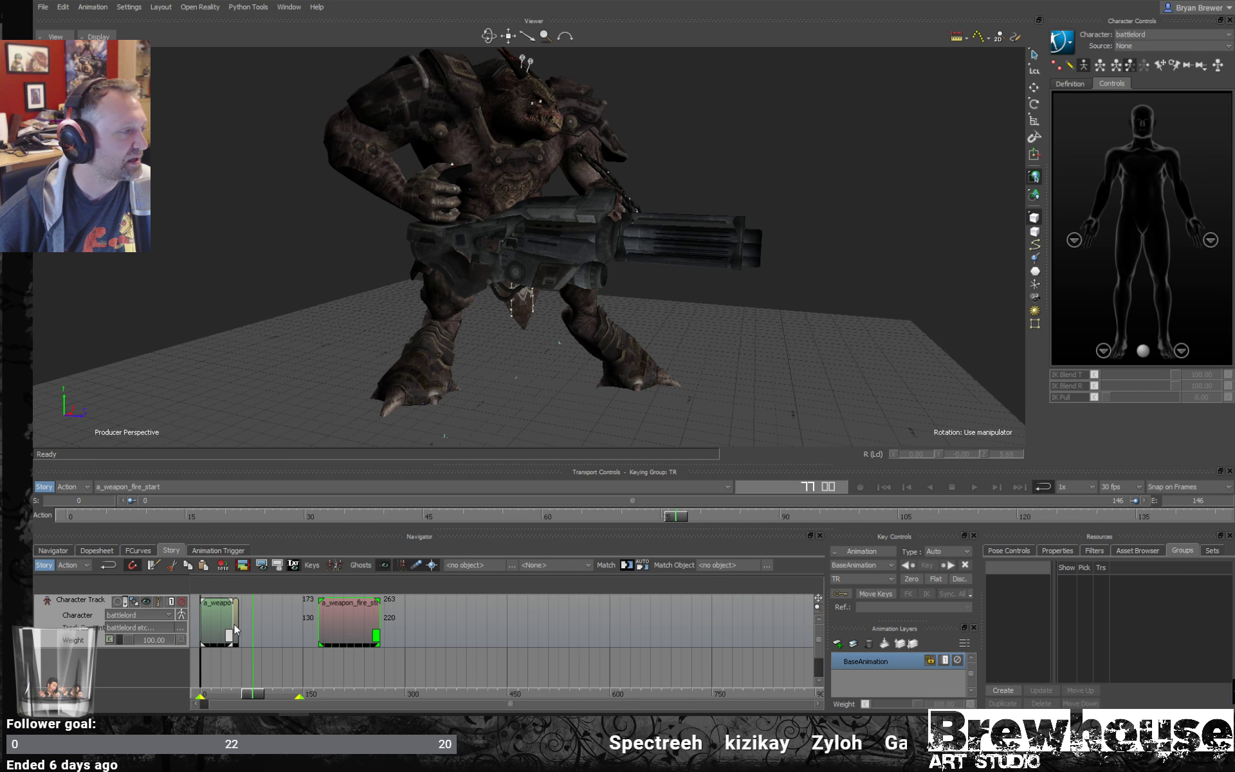
click(309, 624)
drag(252, 694, 292, 689)
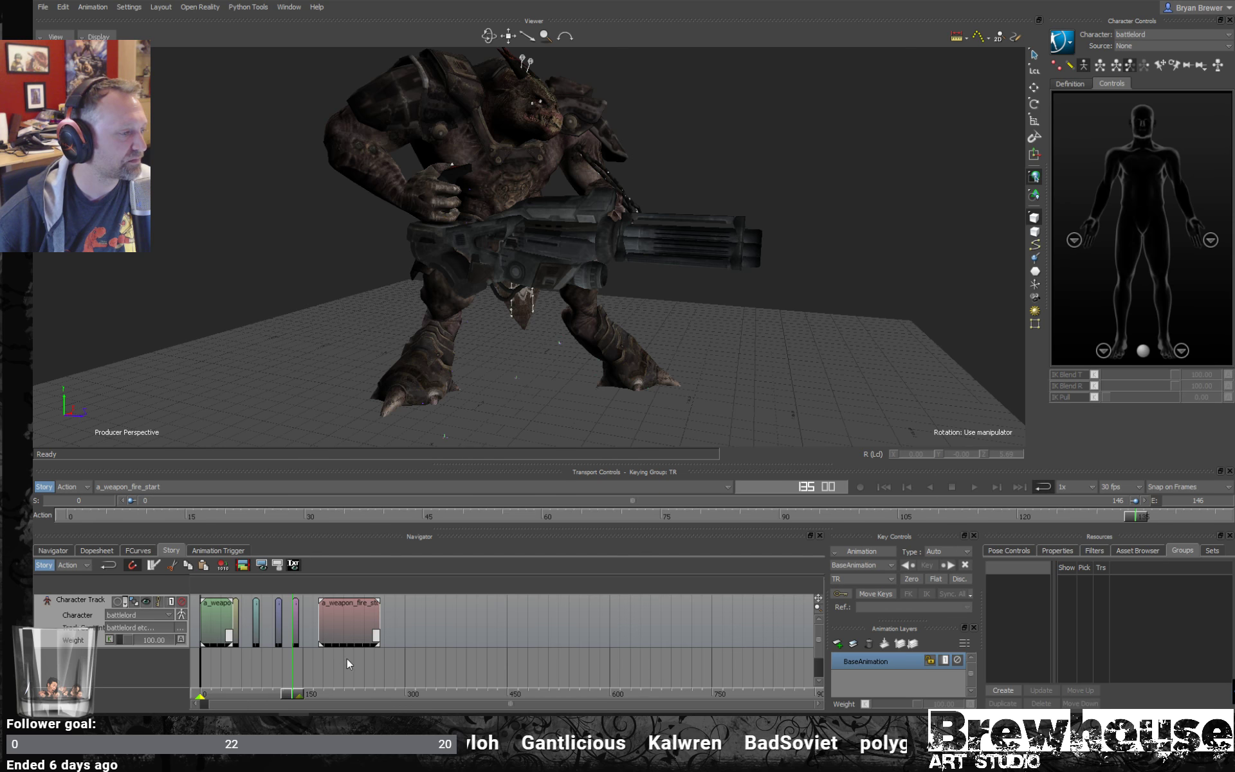
- Butt the three a_weapon_fire copies end to end behind the original, and move the a_weapon_fire_stop clip against the last one, ending at frame 173
ctrl+drag(260, 656, 637, 628)
shift+drag(334, 667, 479, 670)
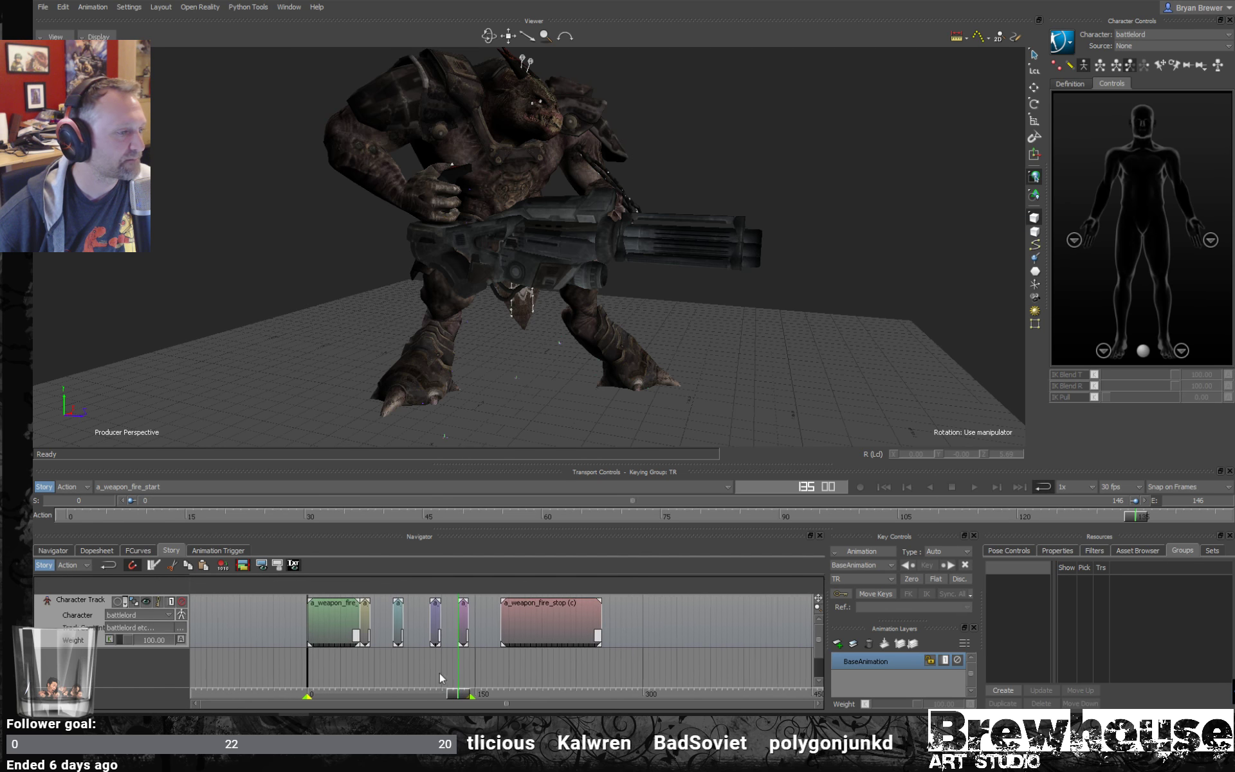
ctrl+drag(386, 673, 736, 654)
drag(411, 621, 374, 622)
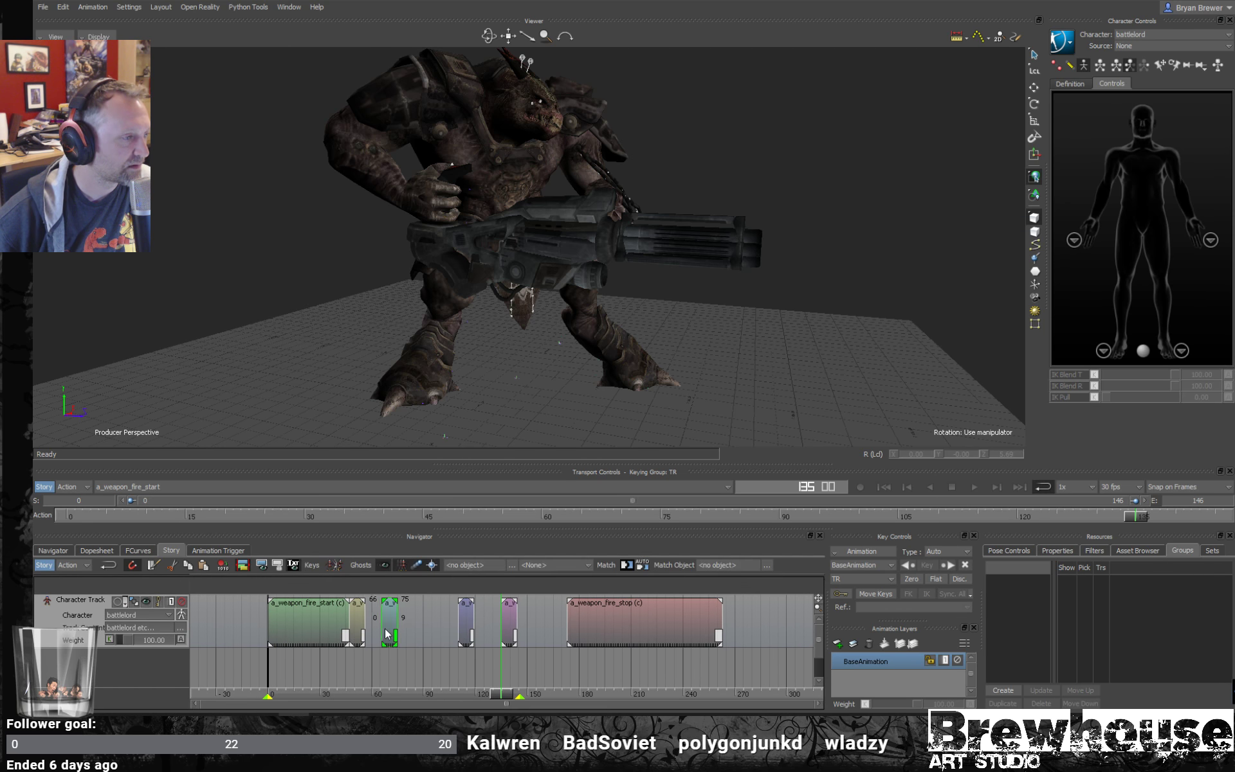
drag(468, 629, 413, 635)
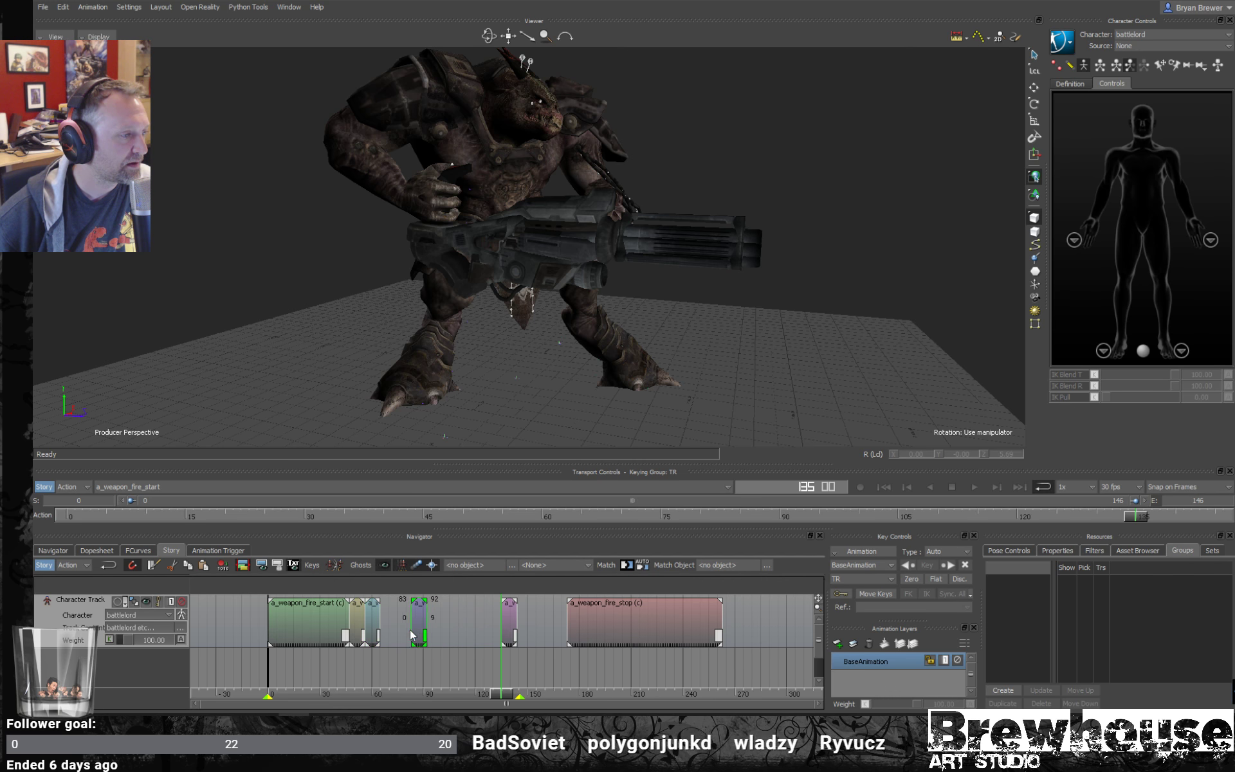
drag(508, 619, 401, 631)
drag(655, 617, 501, 635)
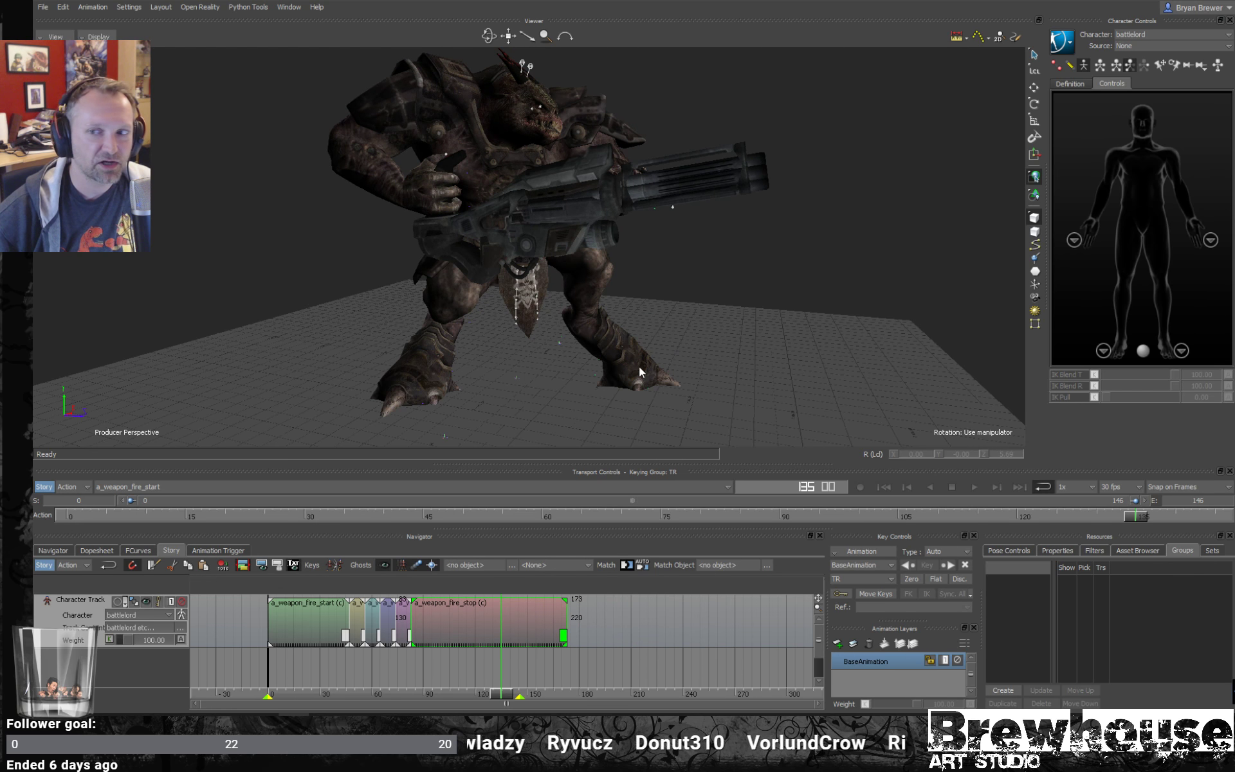
- Frame the playback range to the full set of story clips and review the extended firing sequence from several angles during playback
right_click(451, 673)
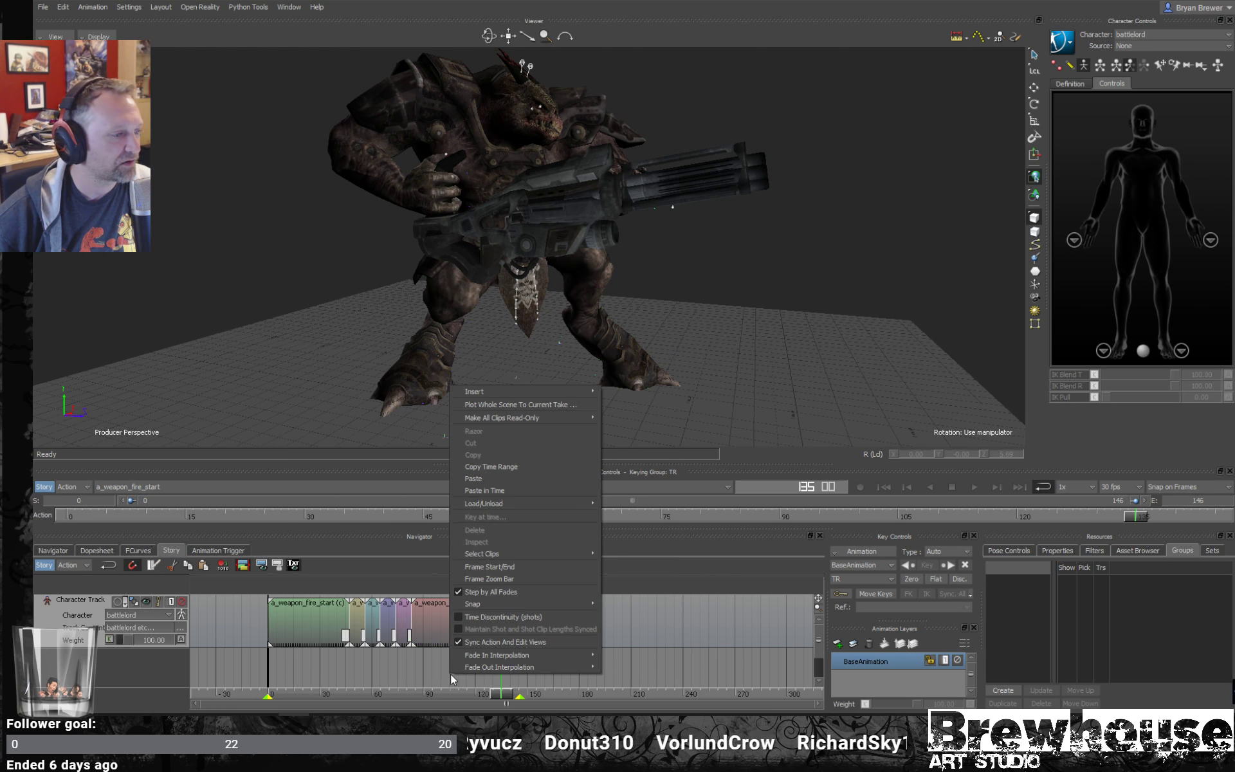
click(515, 579)
key(space)
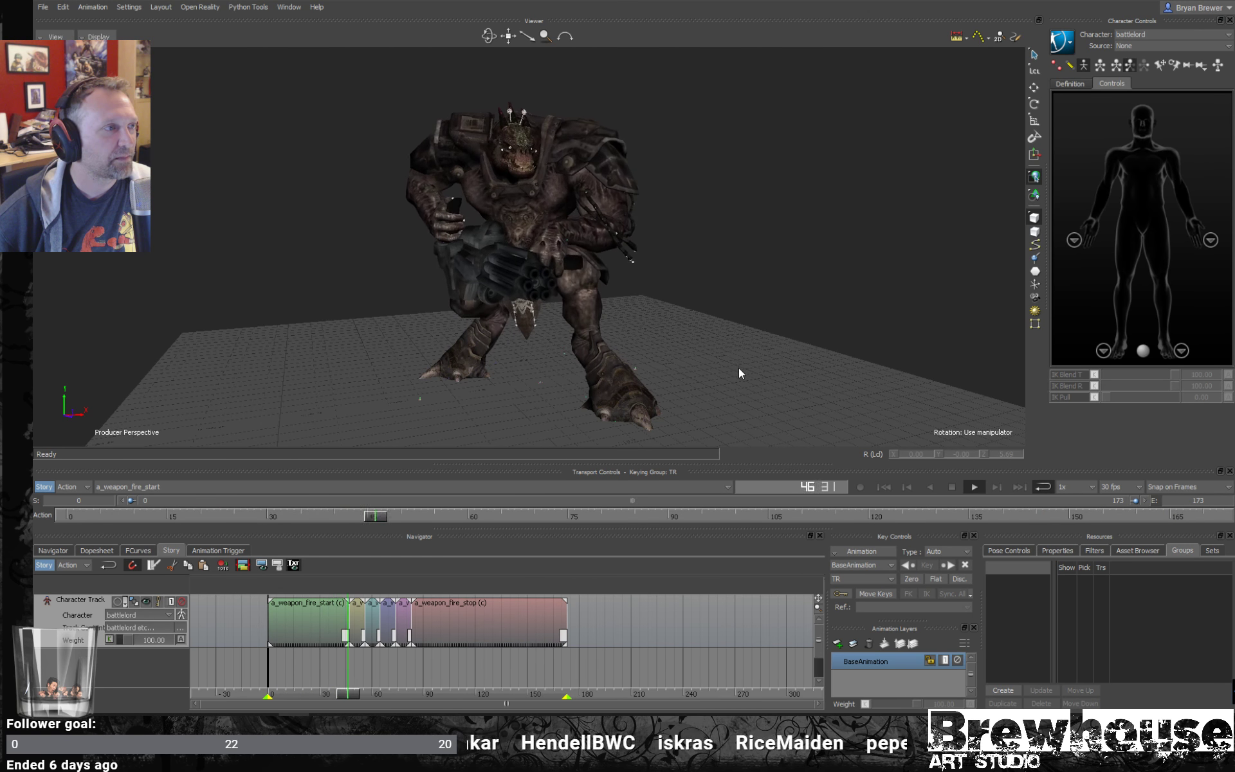
ctrl+shift+drag(731, 375, 809, 372)
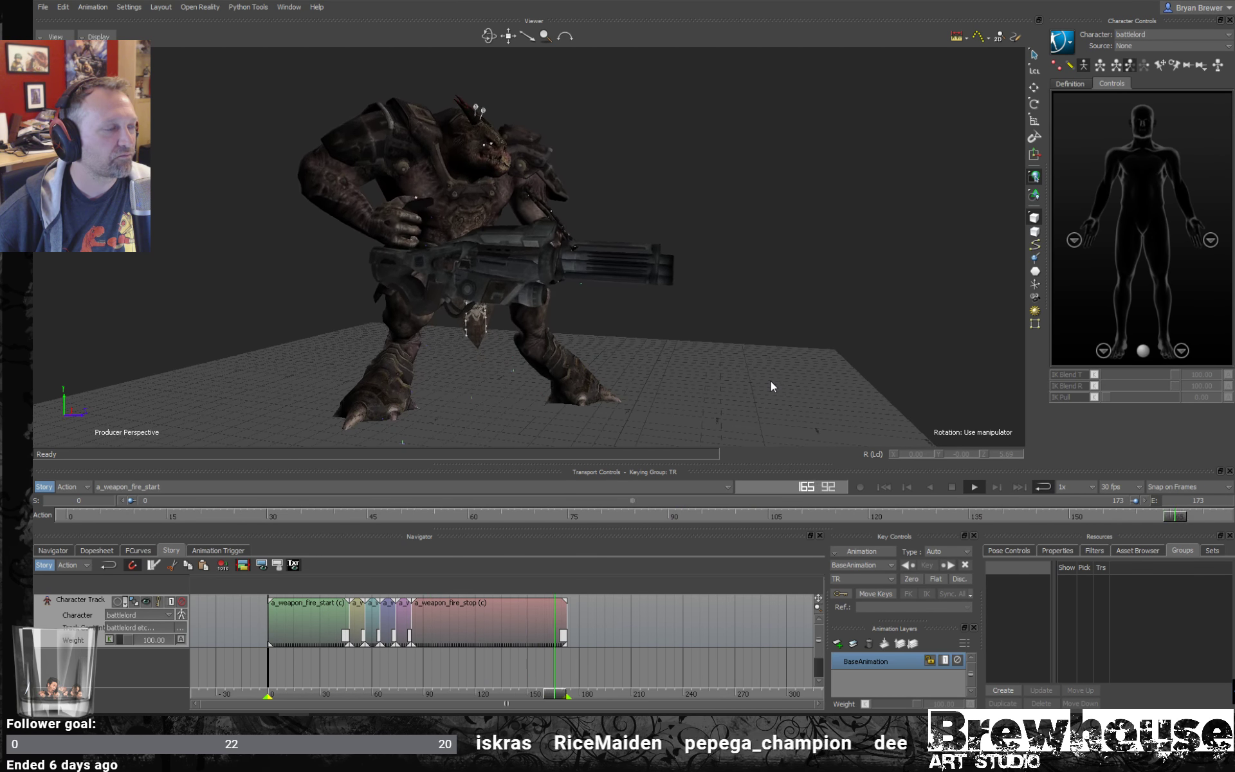
ctrl+shift+drag(771, 381, 623, 390)
- Switch to the a_weapon_walk_strafe_left take with Story mode off
click(239, 487)
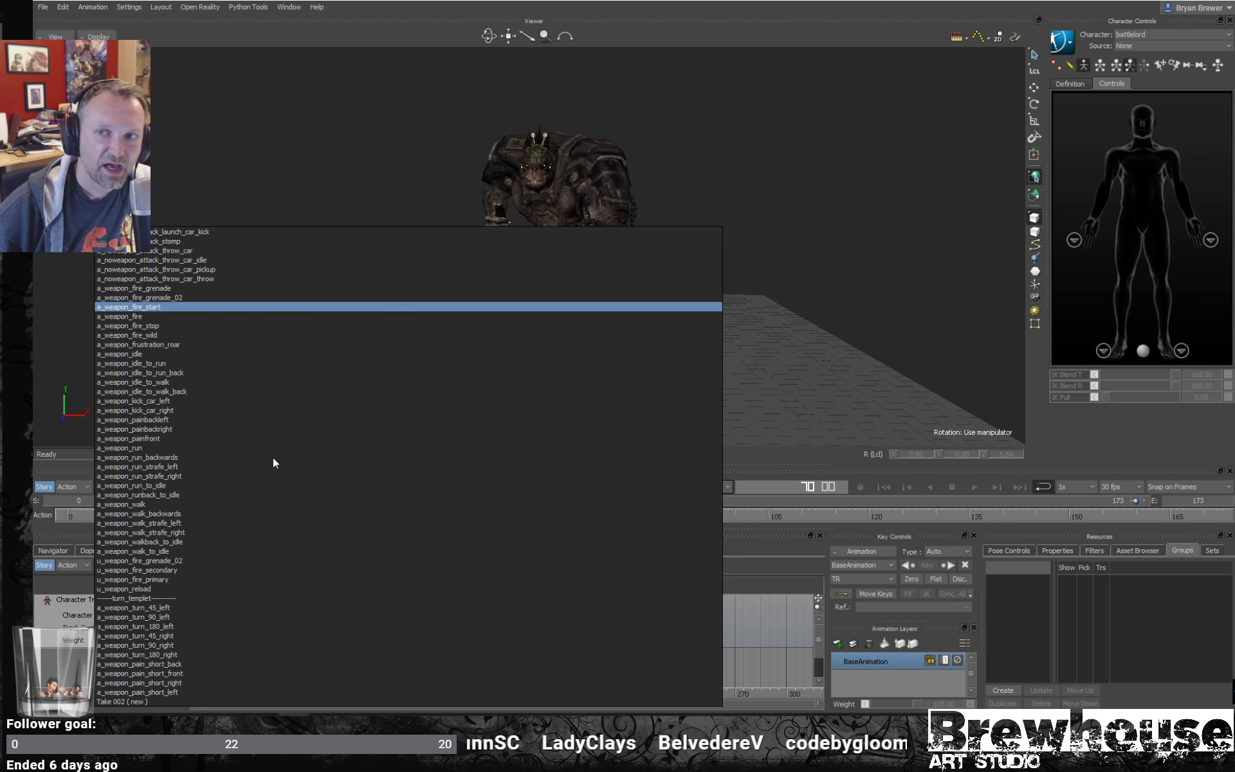
click(789, 239)
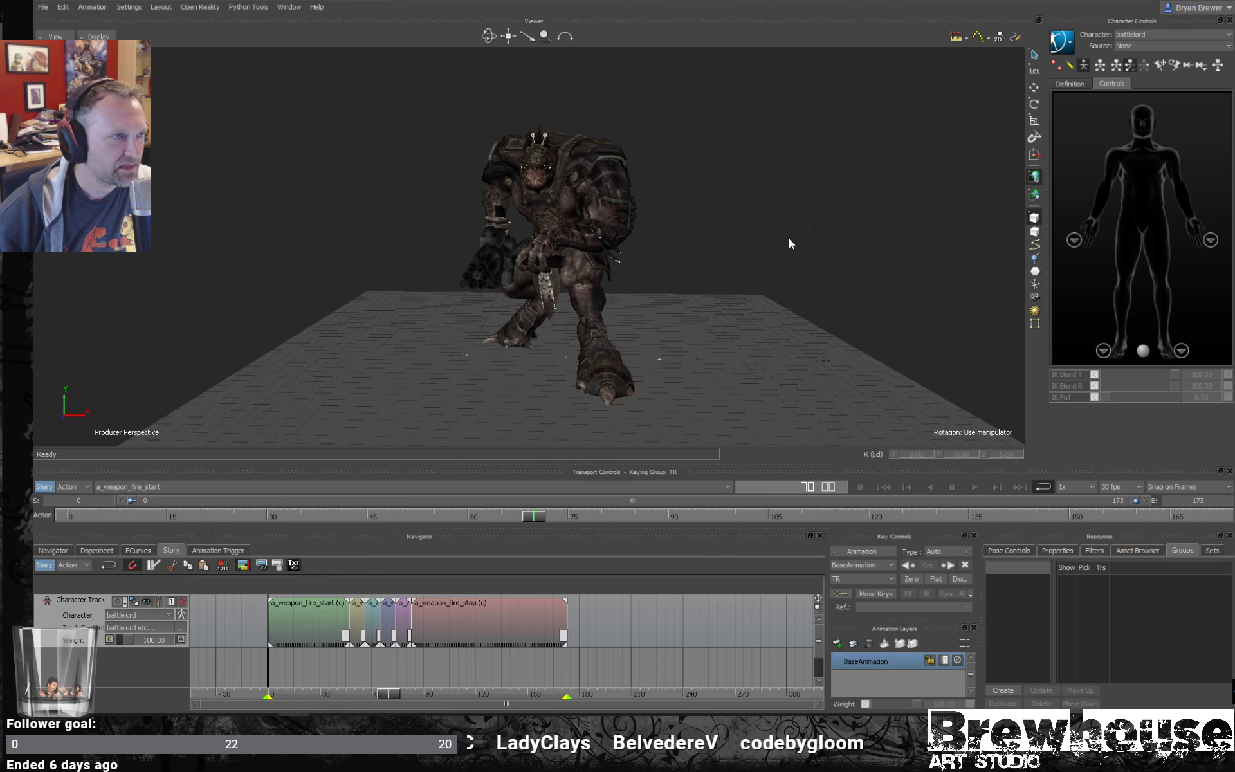
click(216, 488)
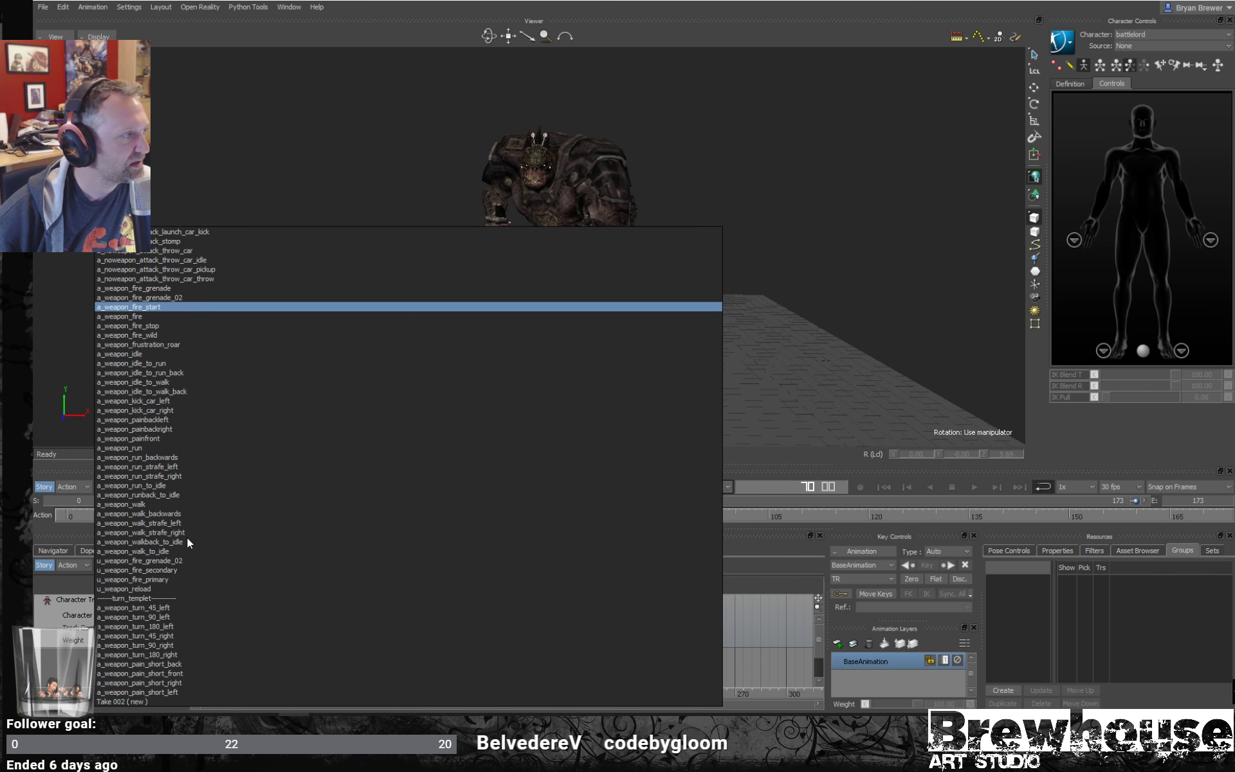
click(149, 524)
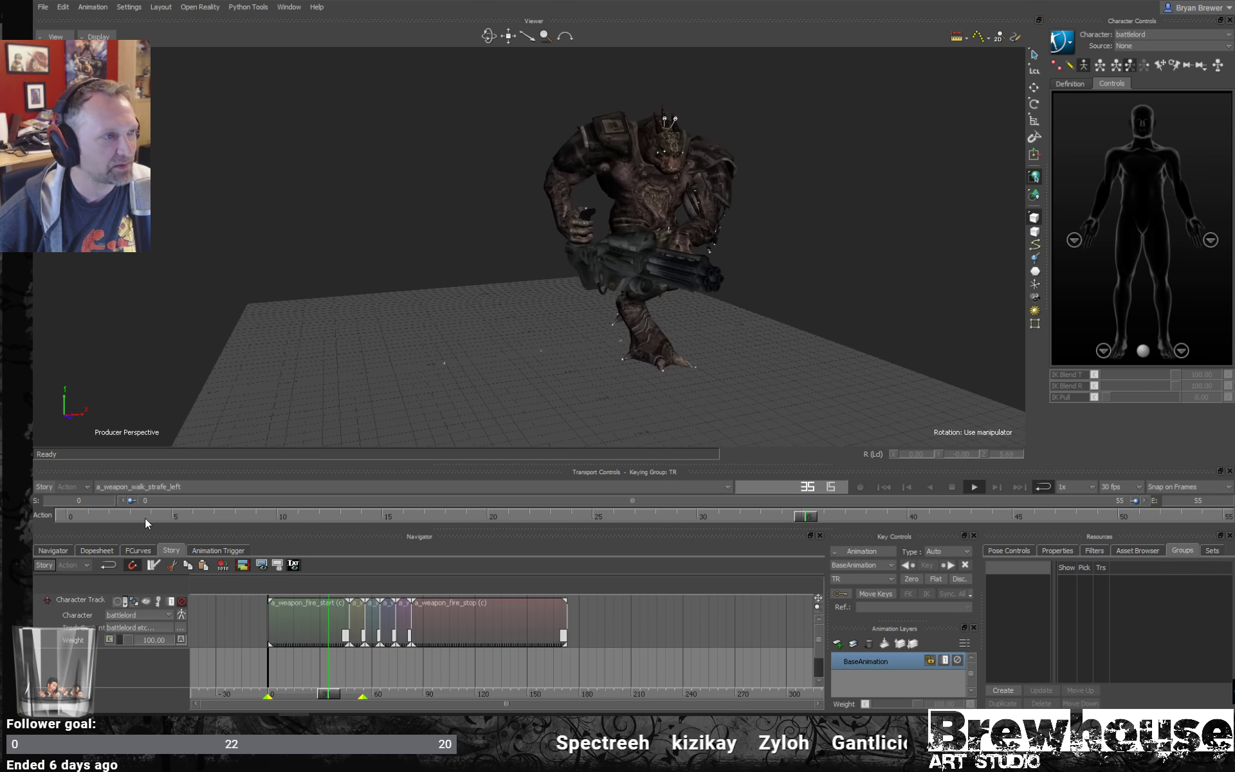
click(43, 565)
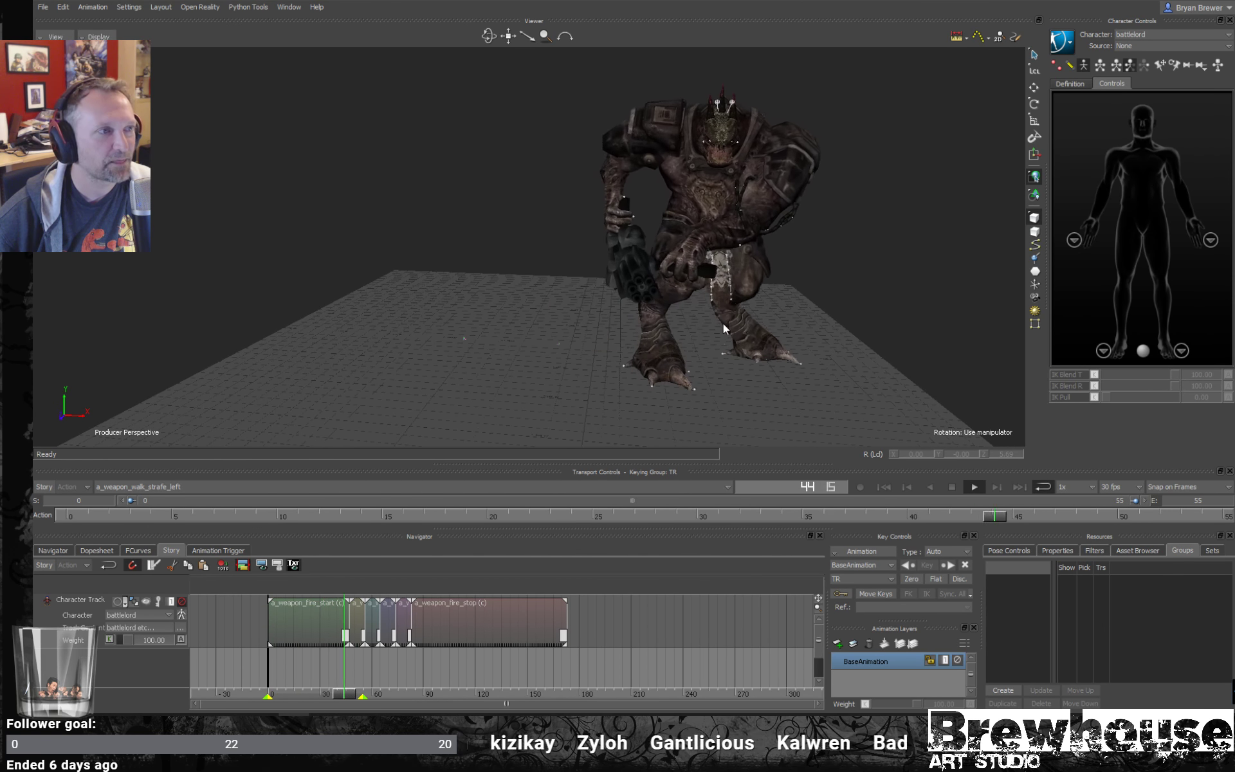
- Review the looping strafe-left walk from several angles, clear the accidental mesh selection and stop playback
ctrl+shift+drag(649, 331, 669, 306)
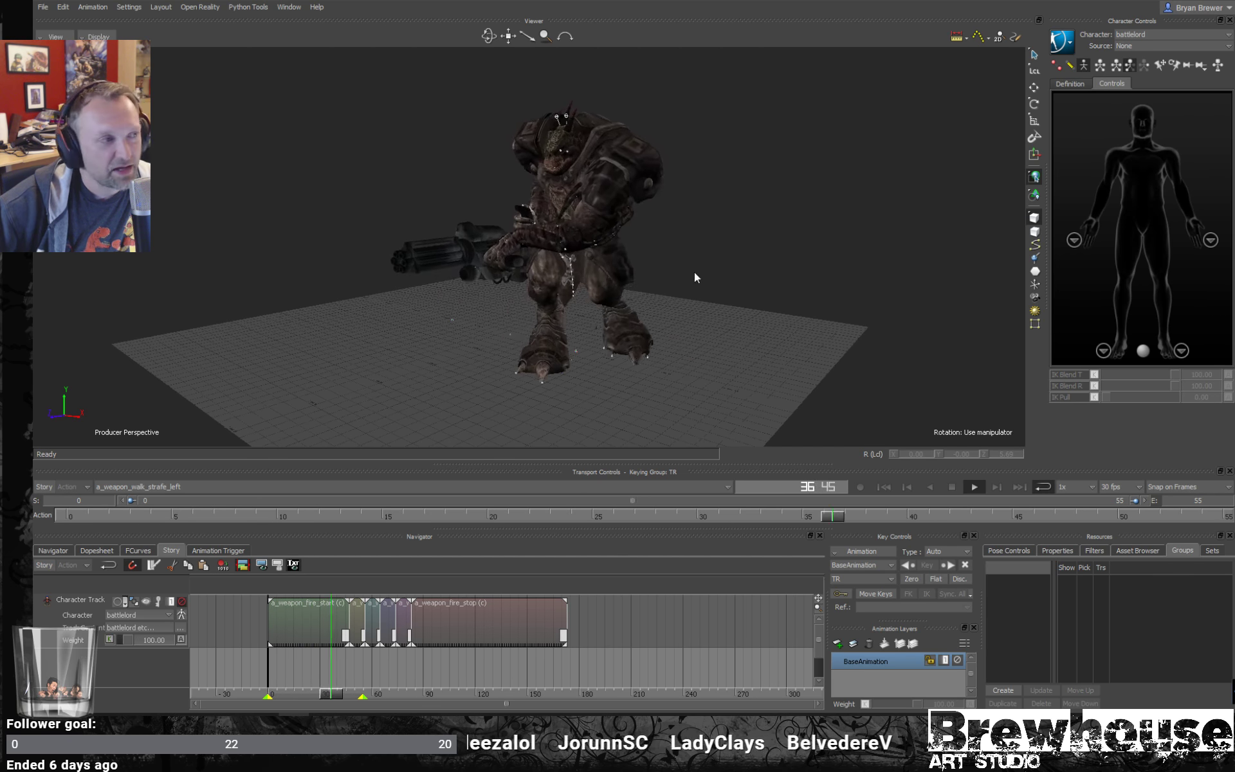
ctrl+shift+drag(721, 274, 768, 284)
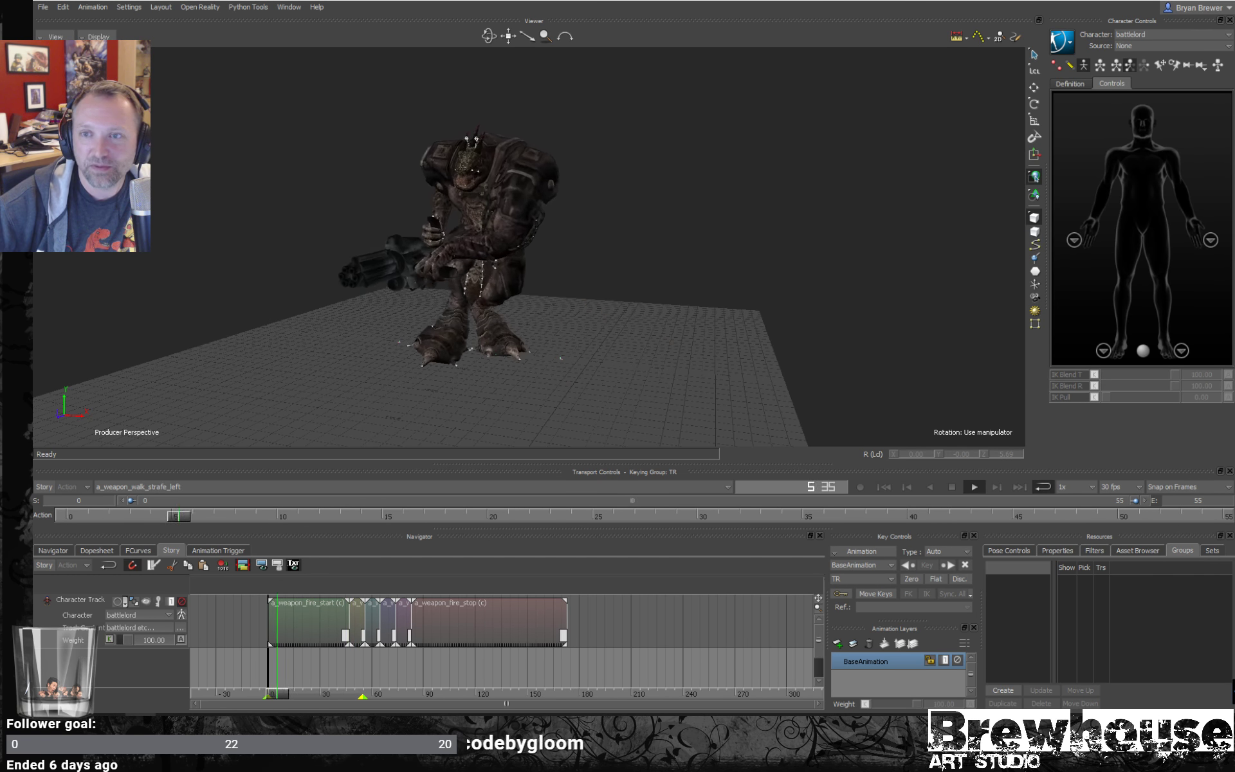
click(426, 275)
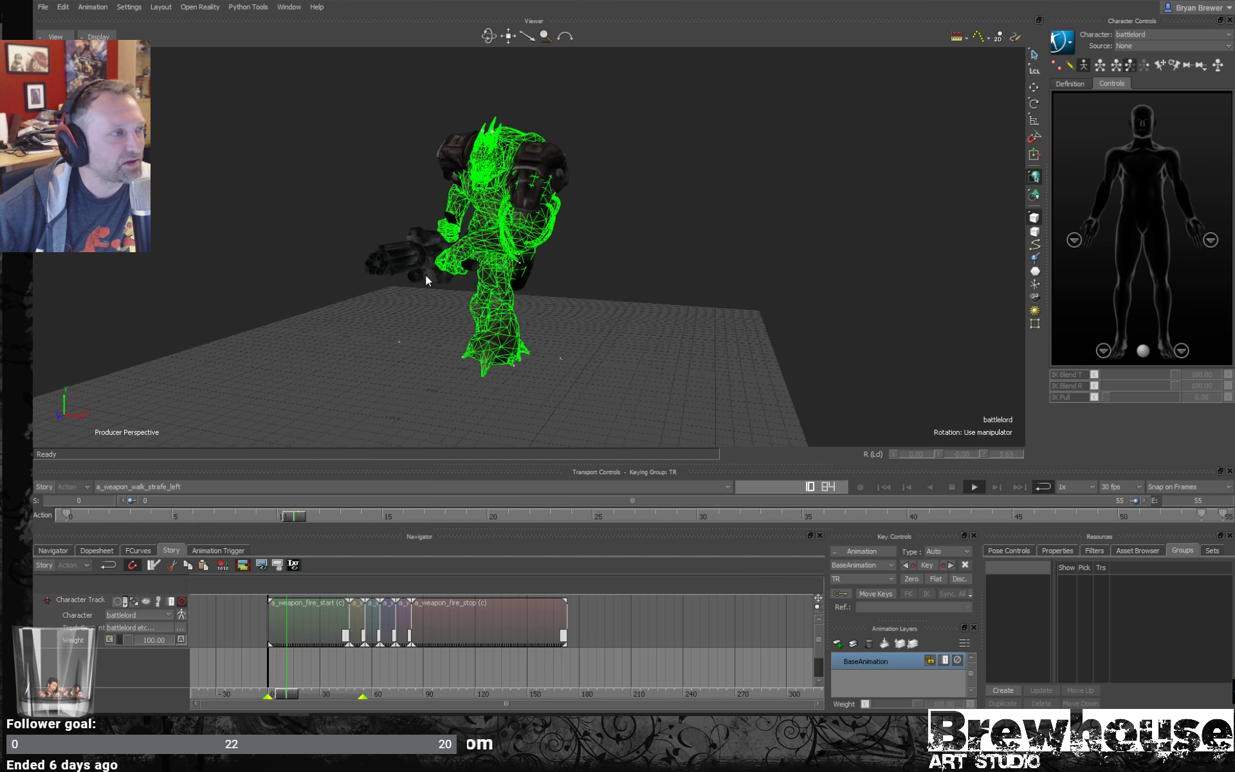
click(686, 325)
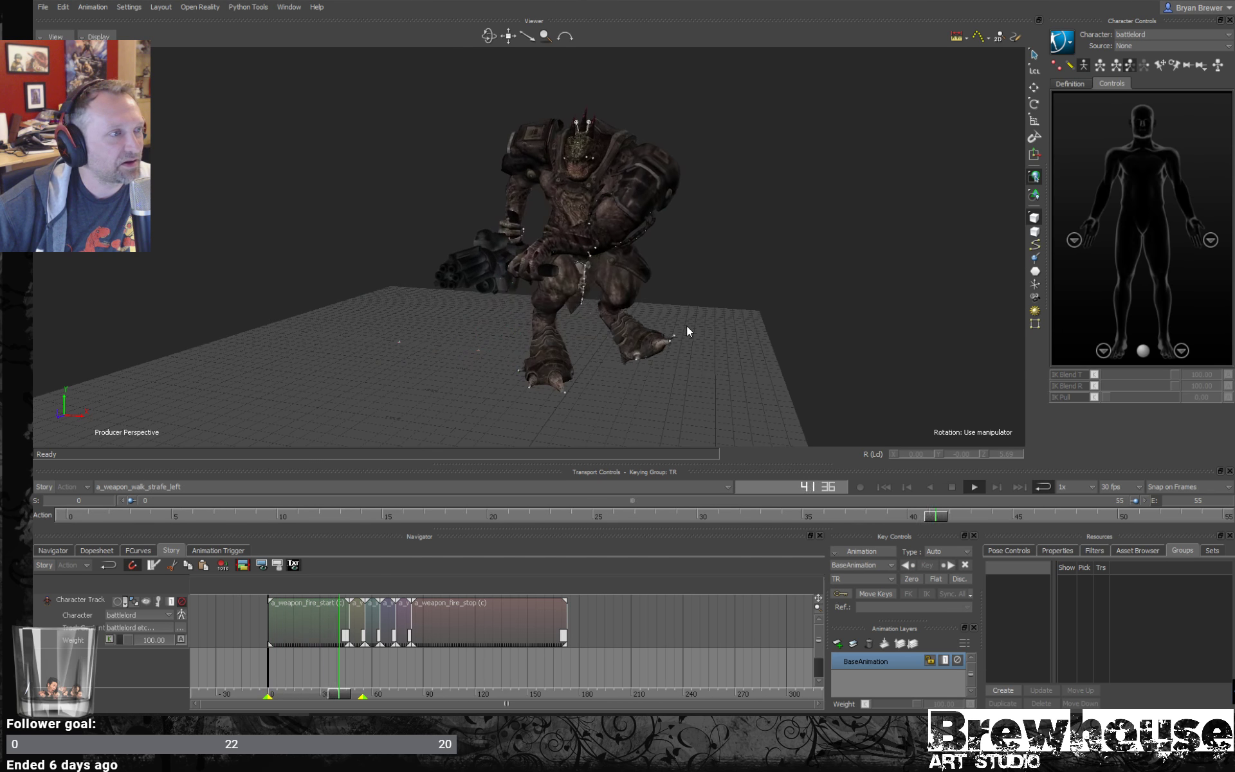
click(952, 487)
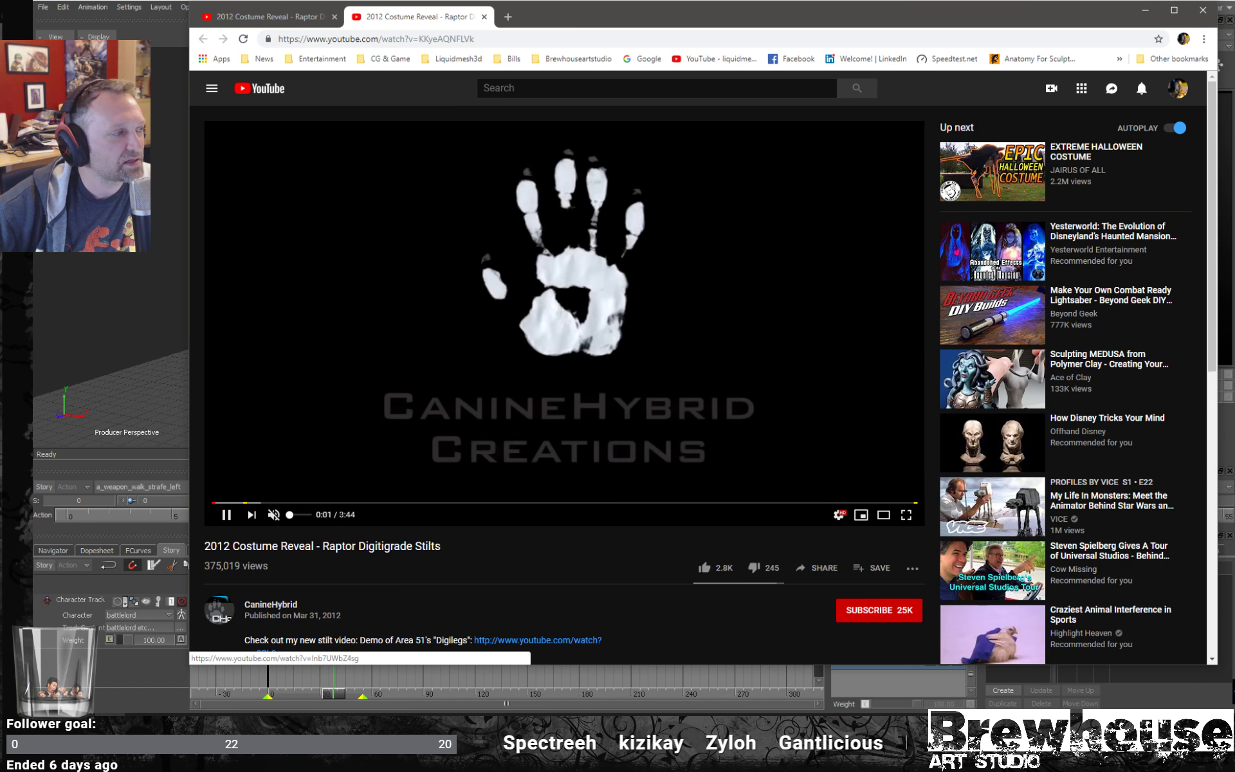
- Watch the Raptor Digitigrade Stilts video on YouTube from 1:03 and 1:31 as walk reference, then pause it and close the browser
click(406, 505)
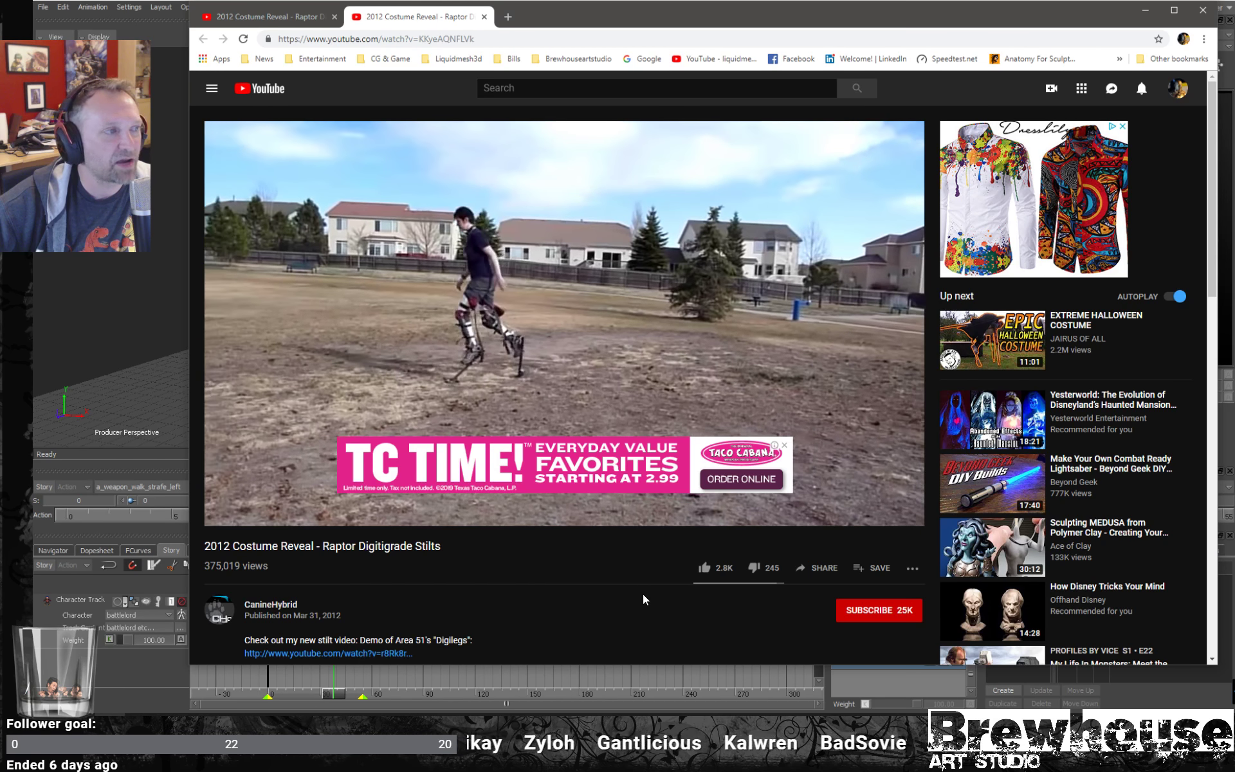
click(785, 447)
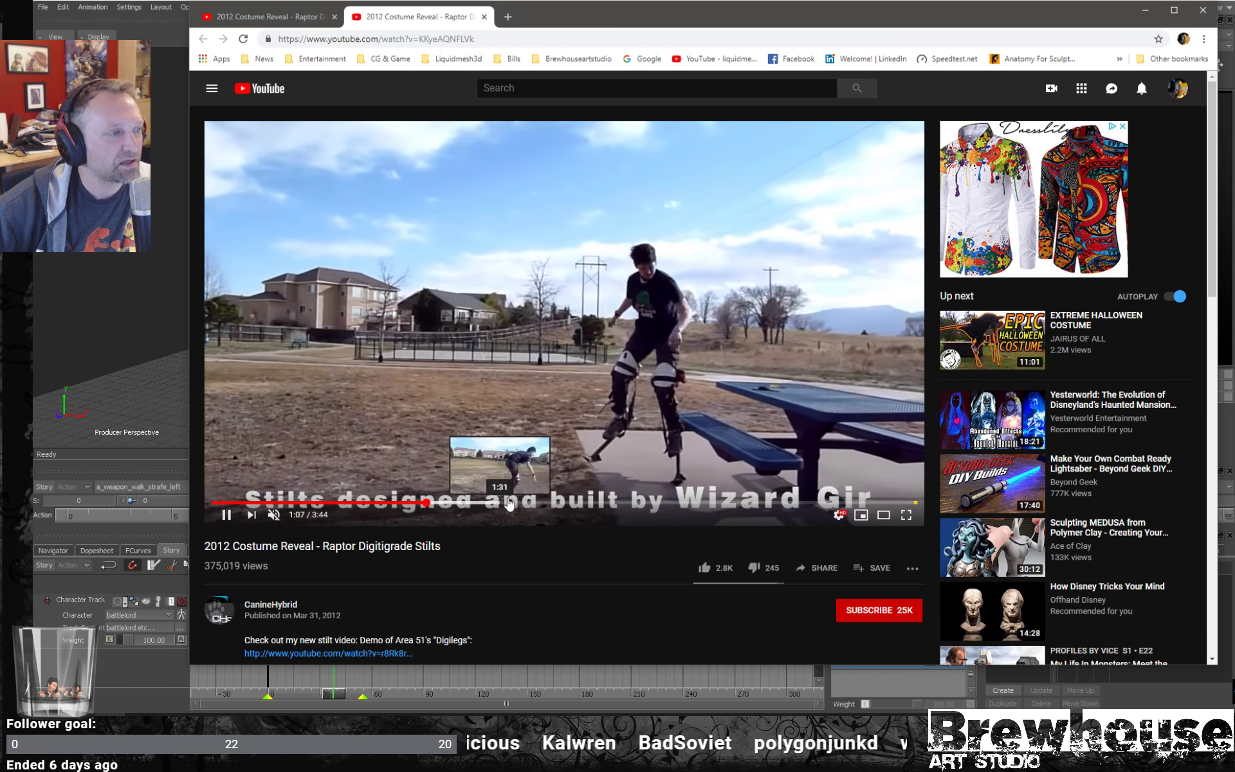
click(500, 504)
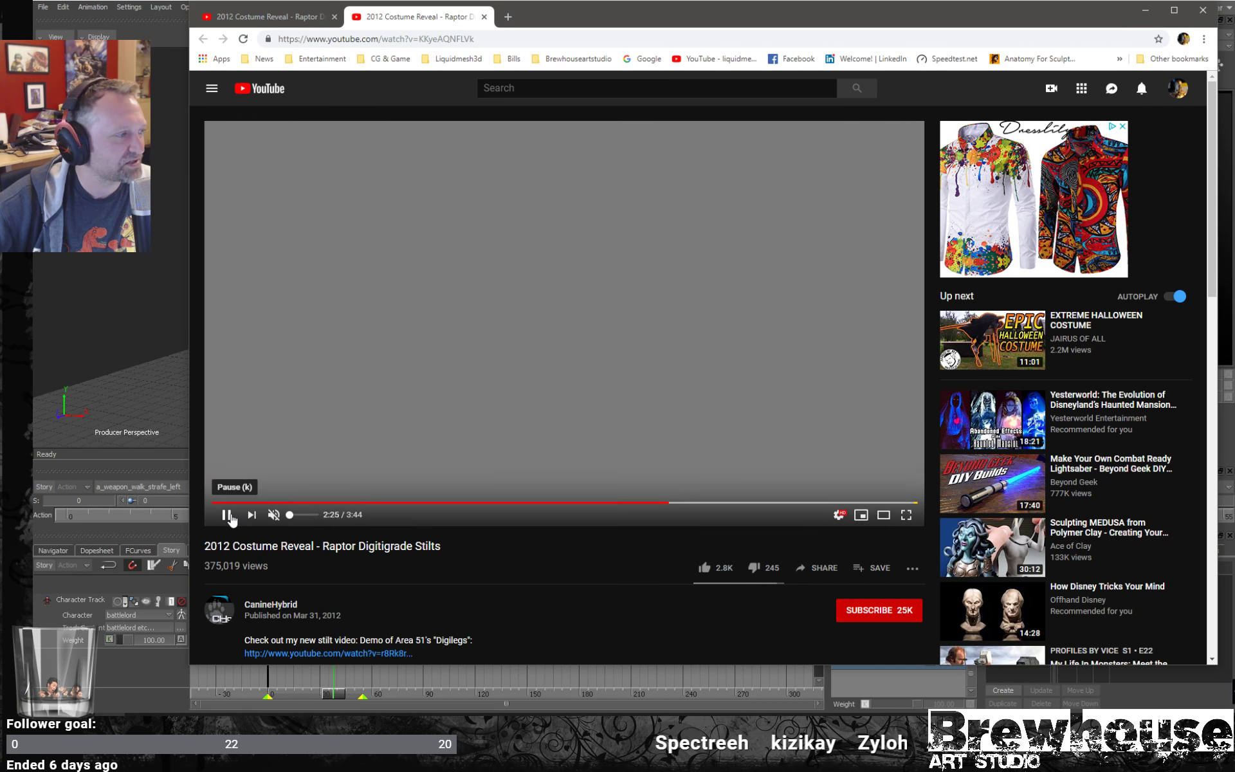
click(229, 518)
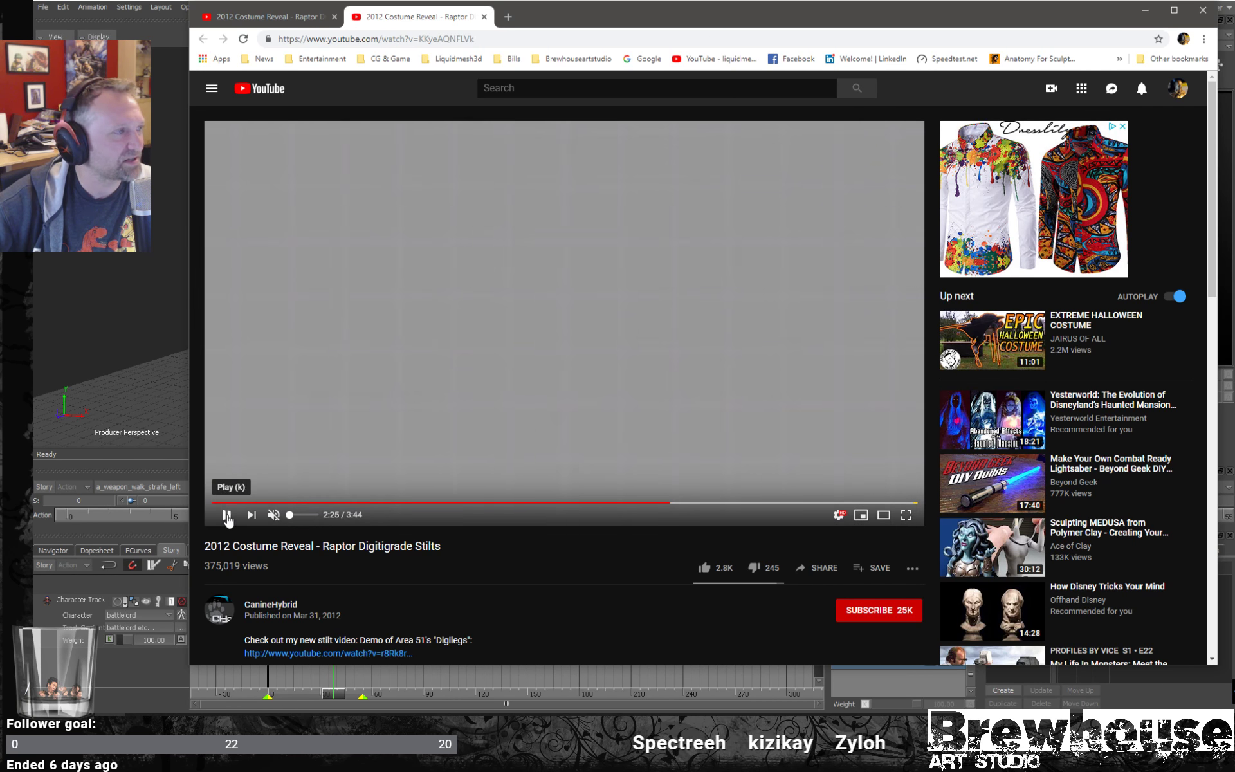
click(1202, 13)
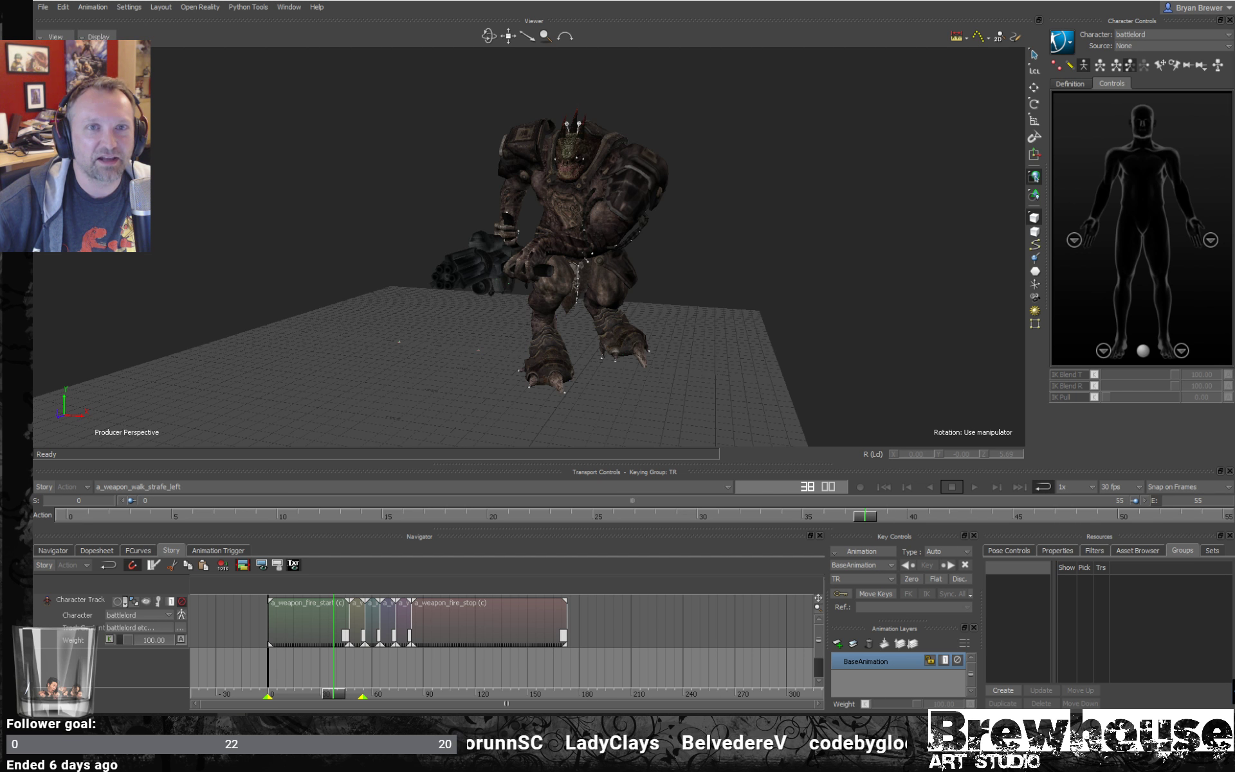
- Watch the motion-capture reference videos 701_01_A_LG.mov, from its start, and 703_01_A_LG.mov in VLC media player, then close the player
drag(1234, 98, 522, 106)
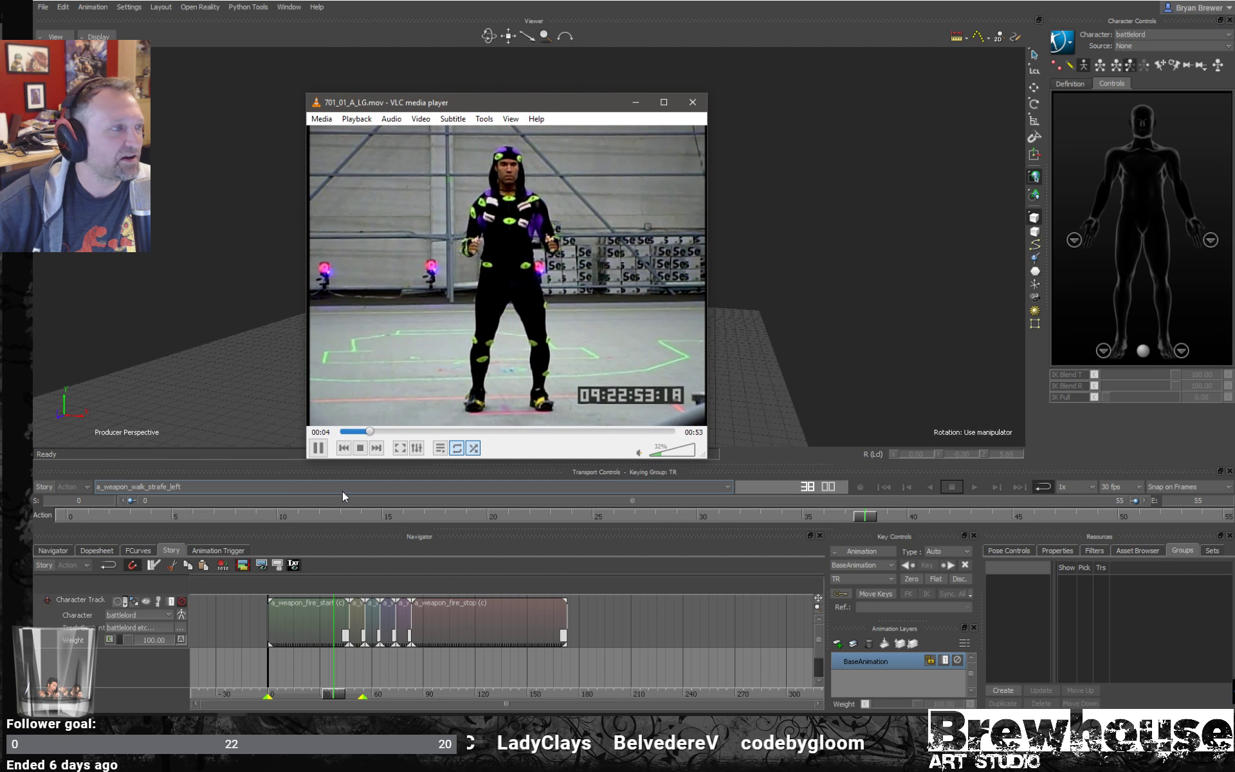
click(316, 451)
click(324, 433)
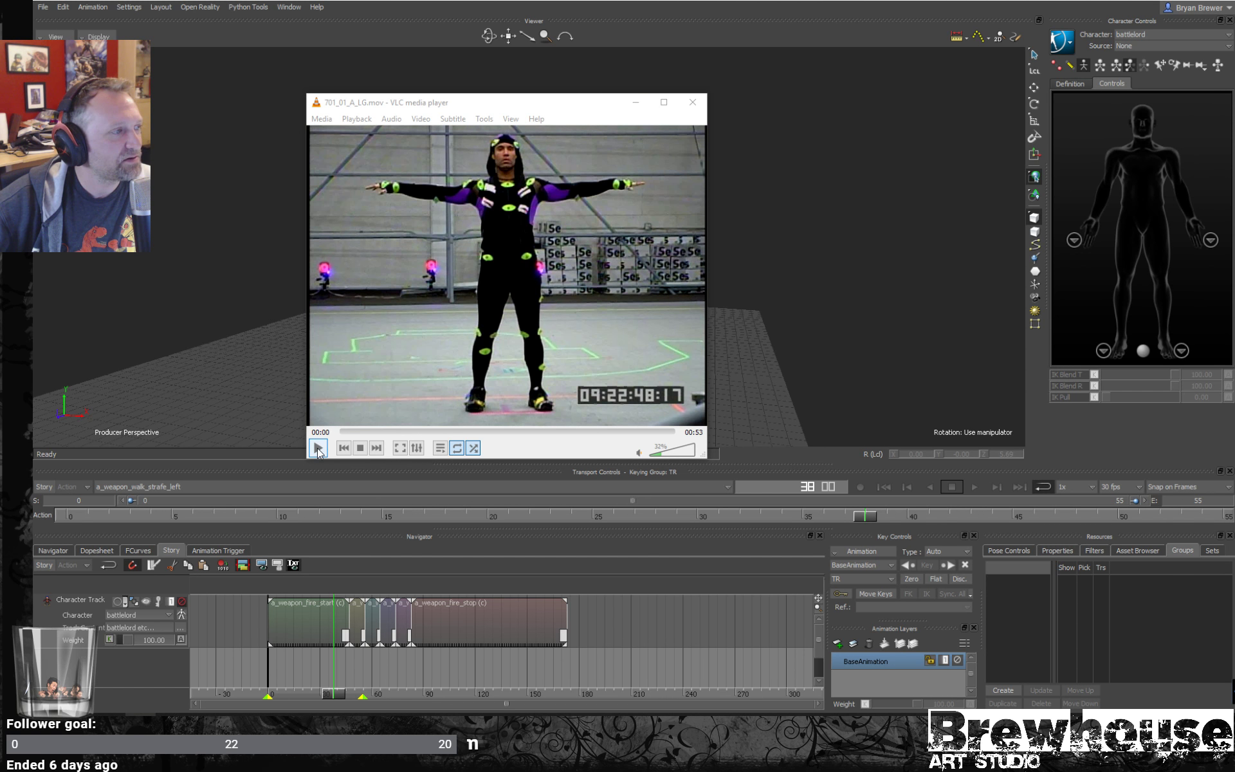
click(318, 450)
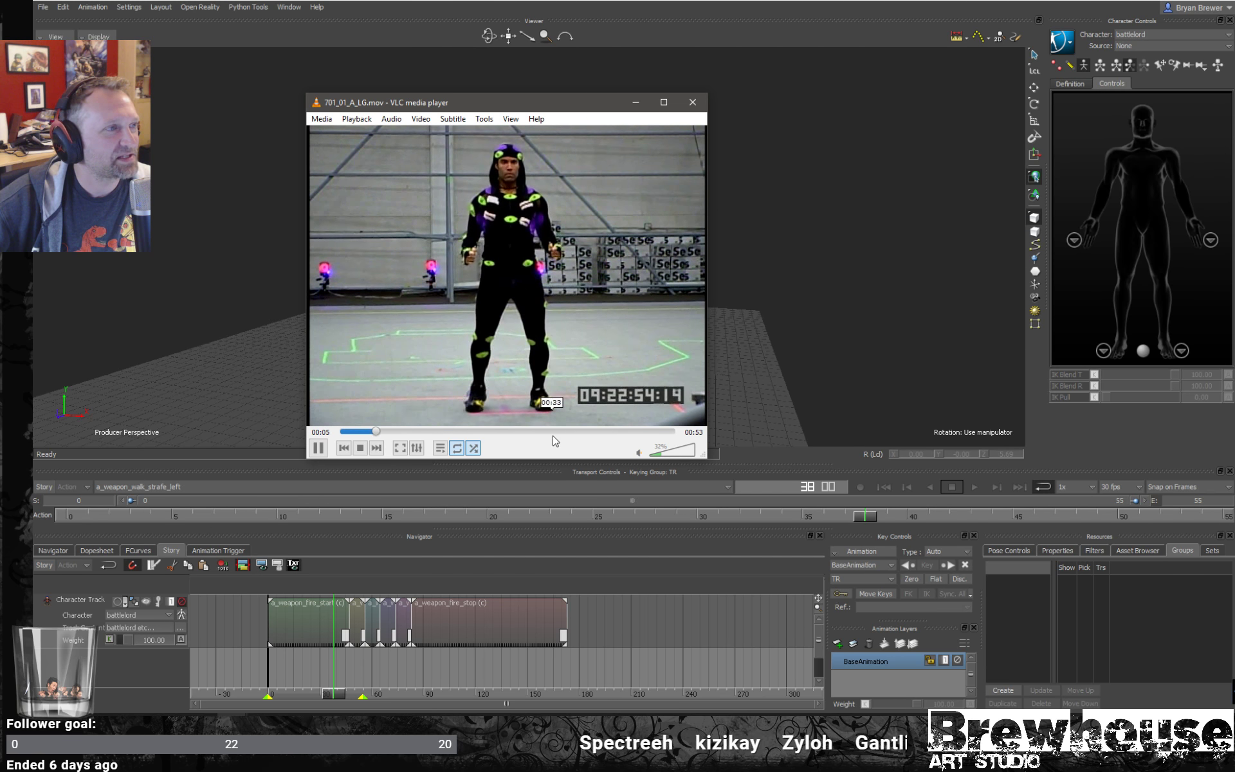
click(842, 594)
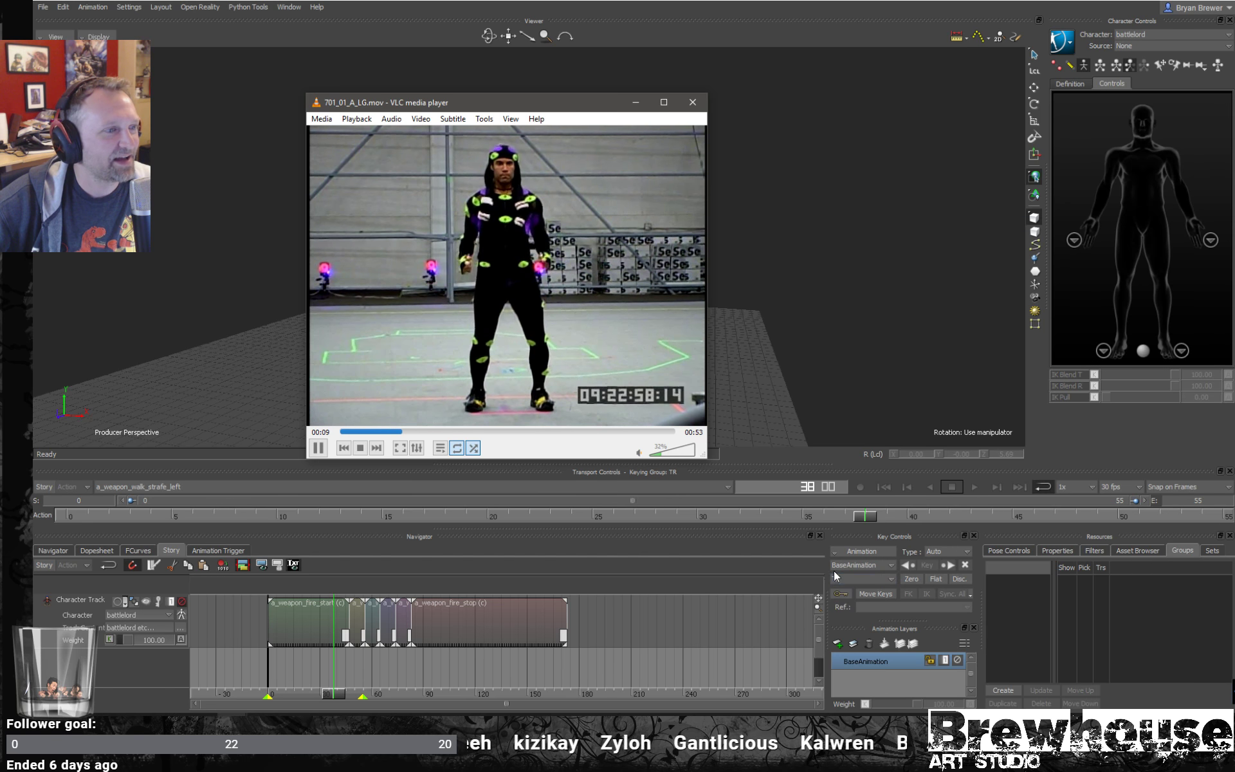
drag(704, 454, 962, 671)
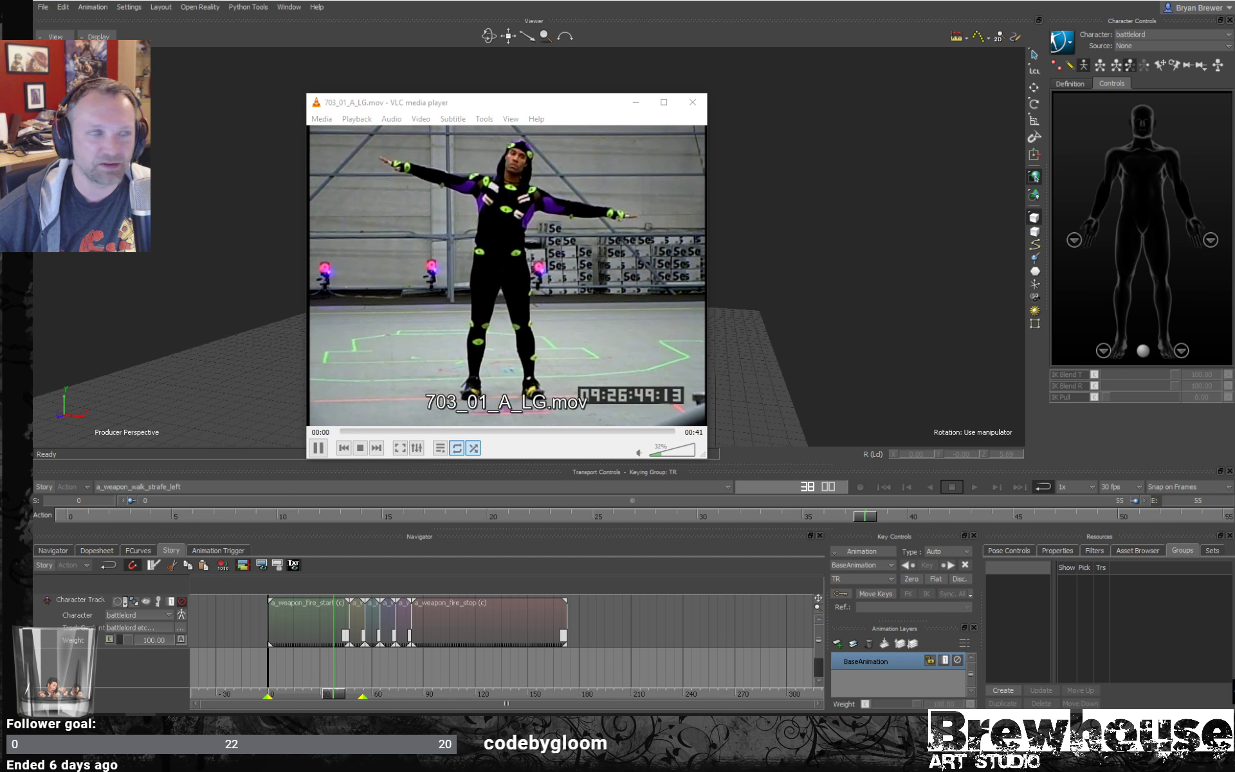
click(390, 435)
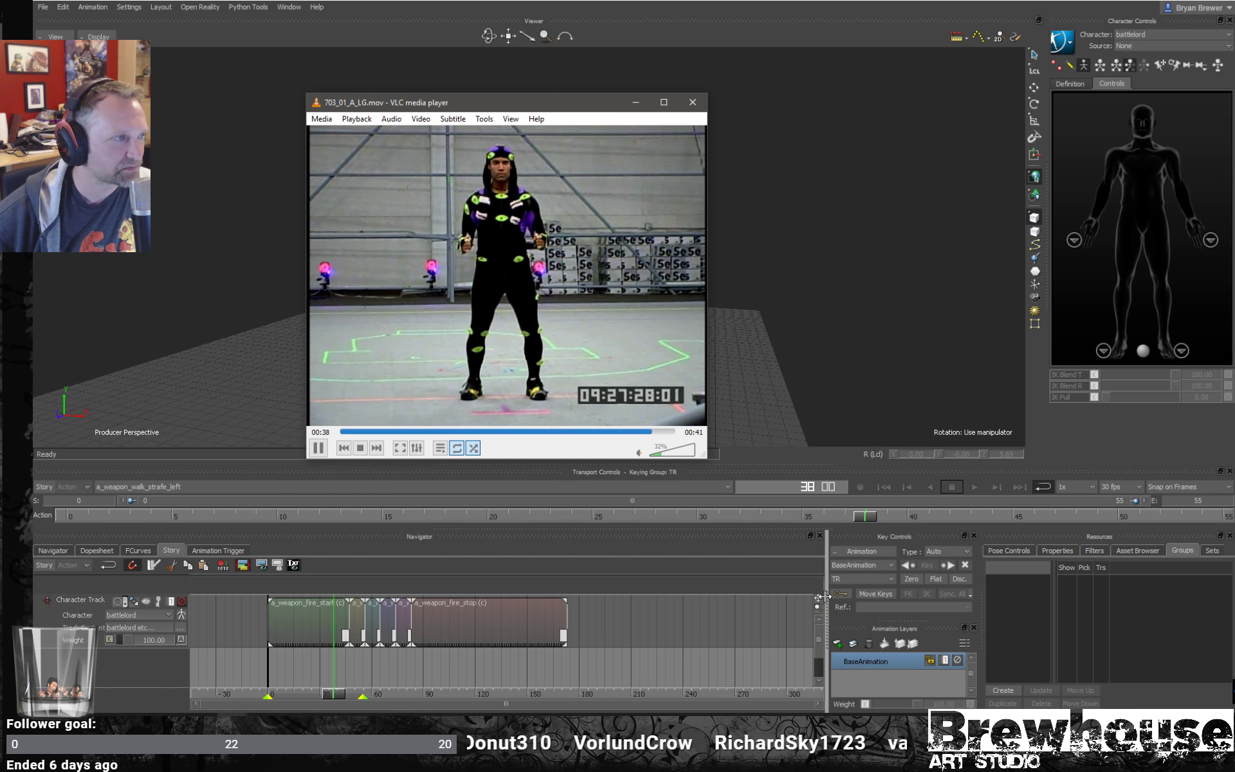
click(696, 106)
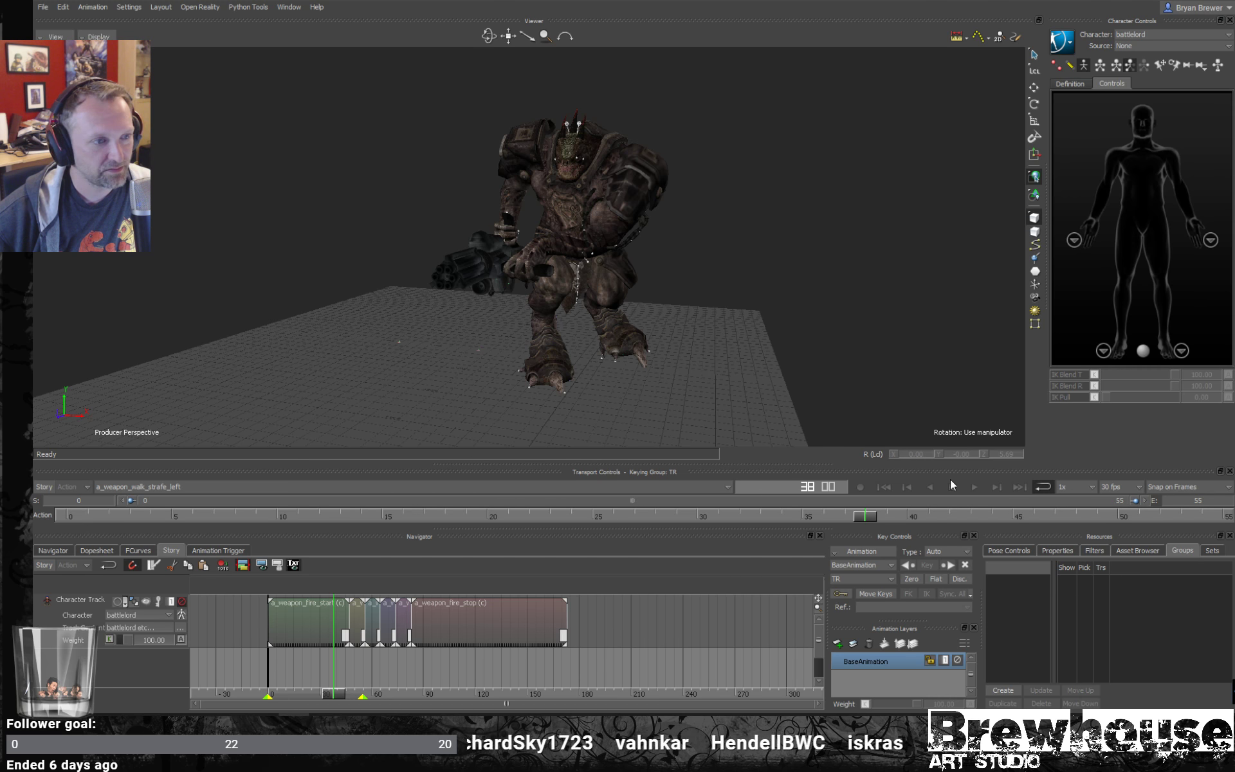
- Play the battlelord's strafe-left walk again and examine its leg movement from different angles
click(975, 487)
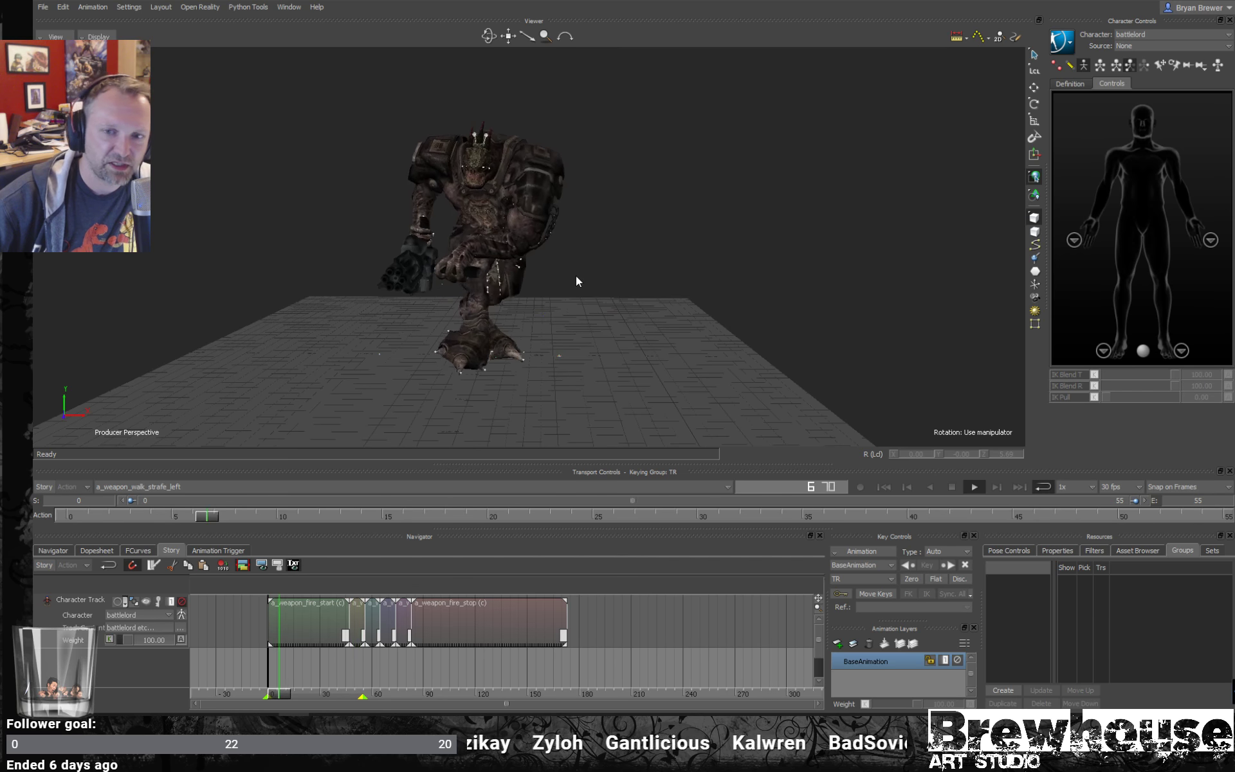
ctrl+shift+drag(577, 276, 798, 315)
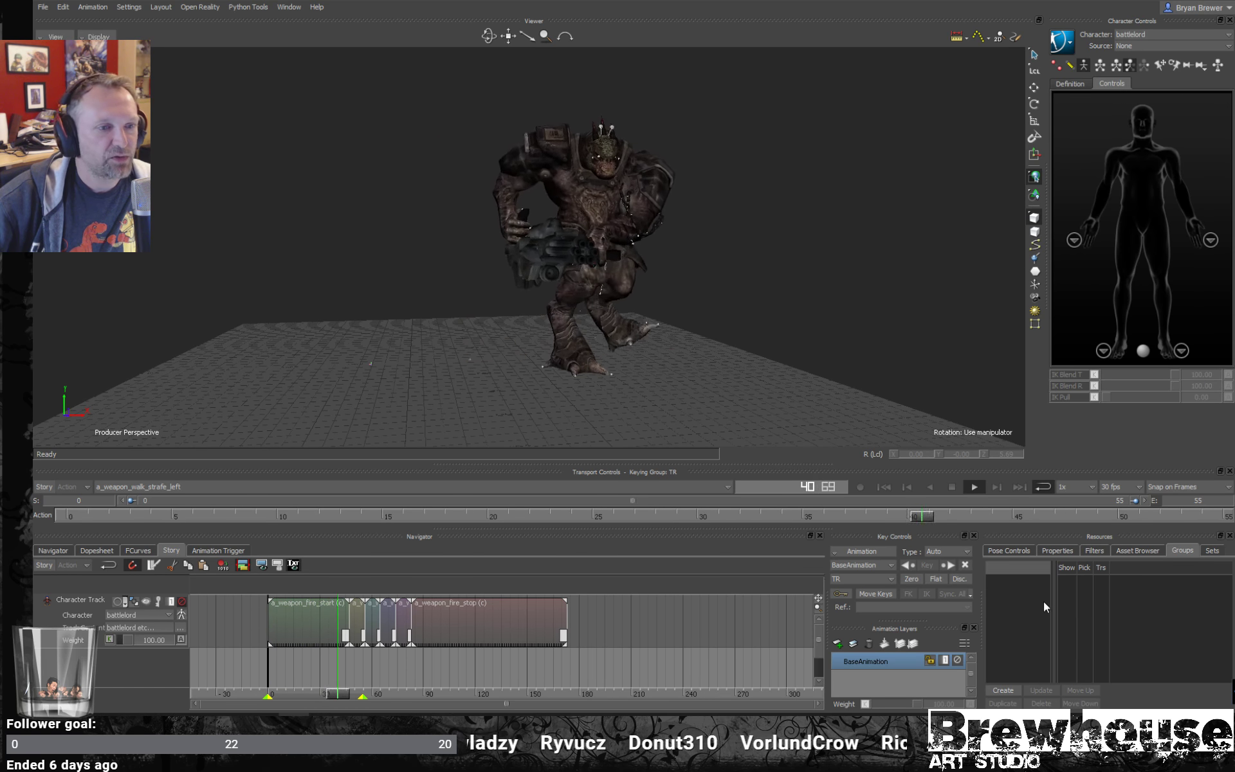
- Show the Tutorials folder of the asset library in a widened pane and select the Gremlin asset
click(1137, 550)
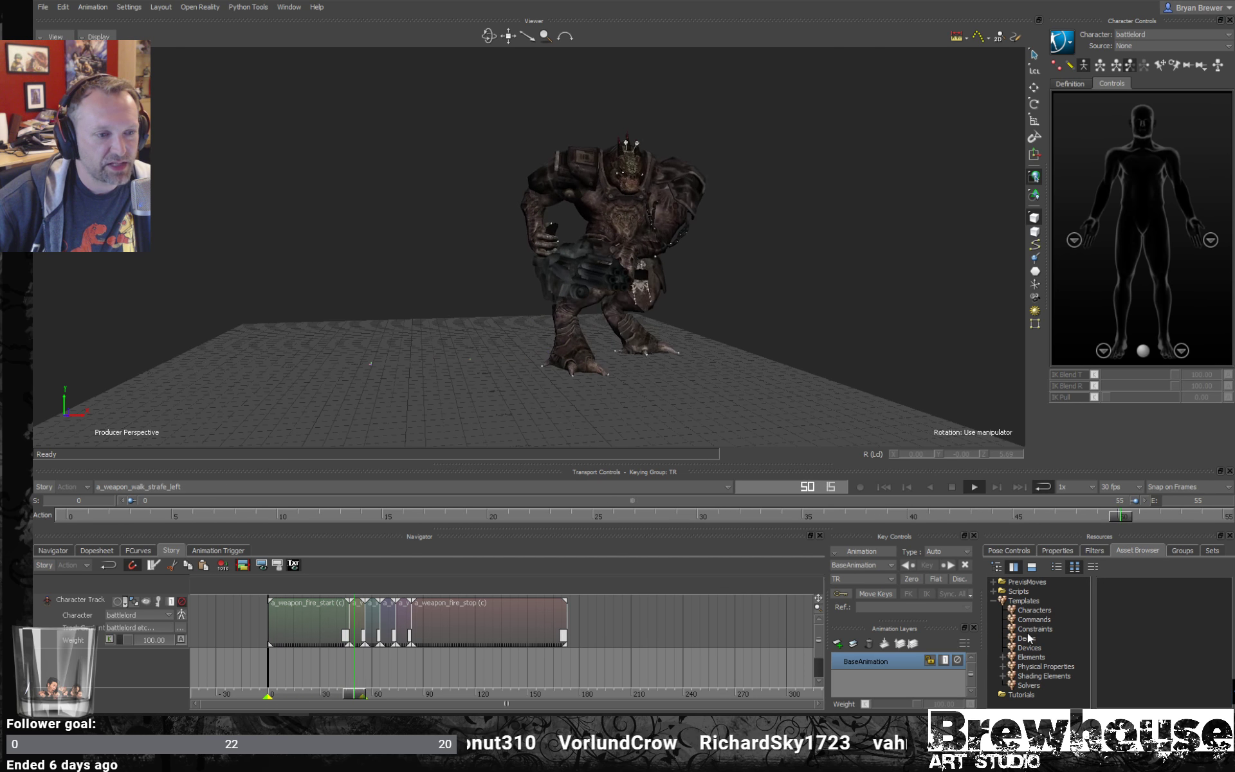
click(1029, 696)
drag(1121, 703, 1147, 706)
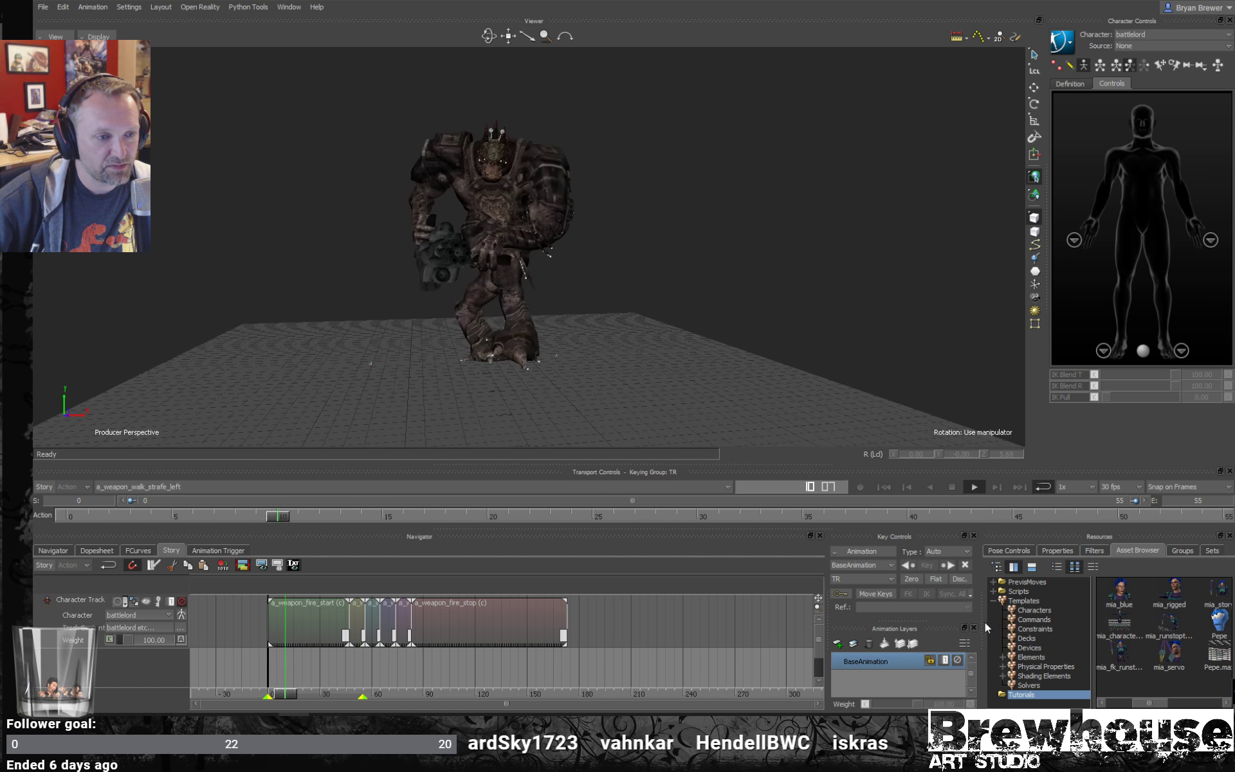
drag(980, 623, 723, 627)
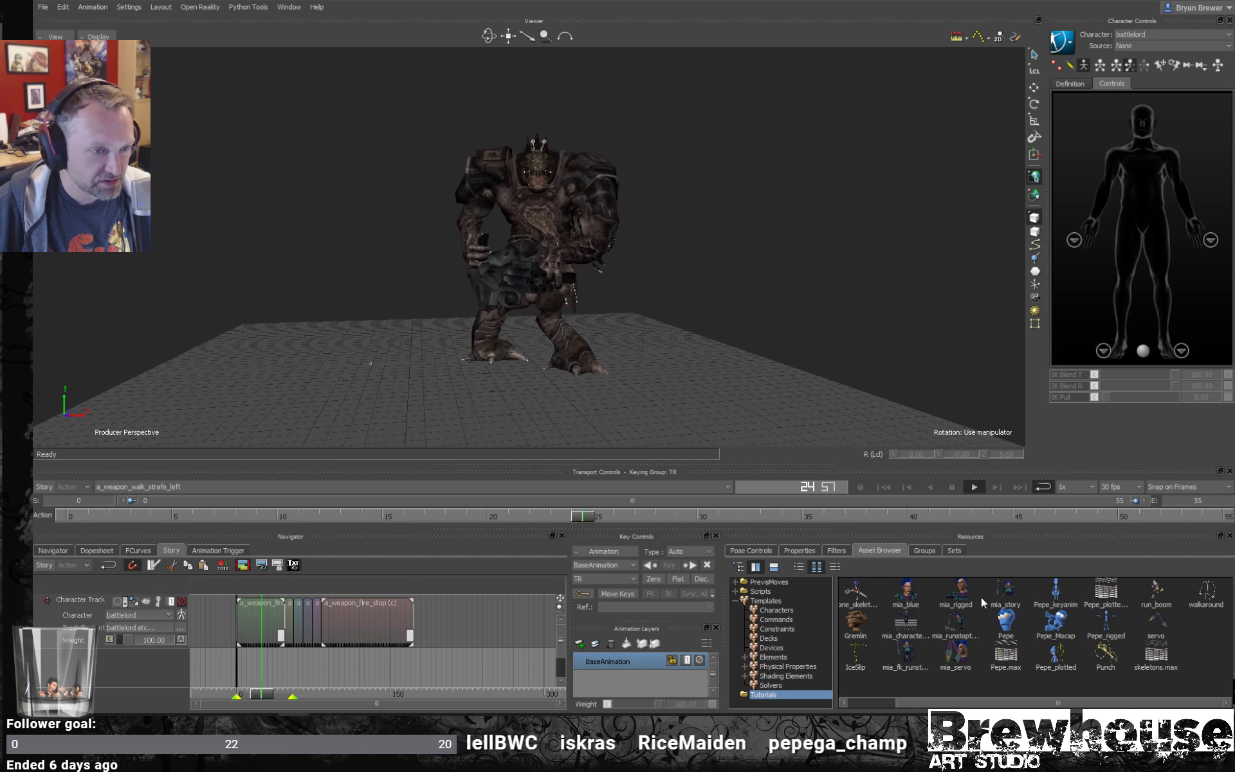
click(856, 622)
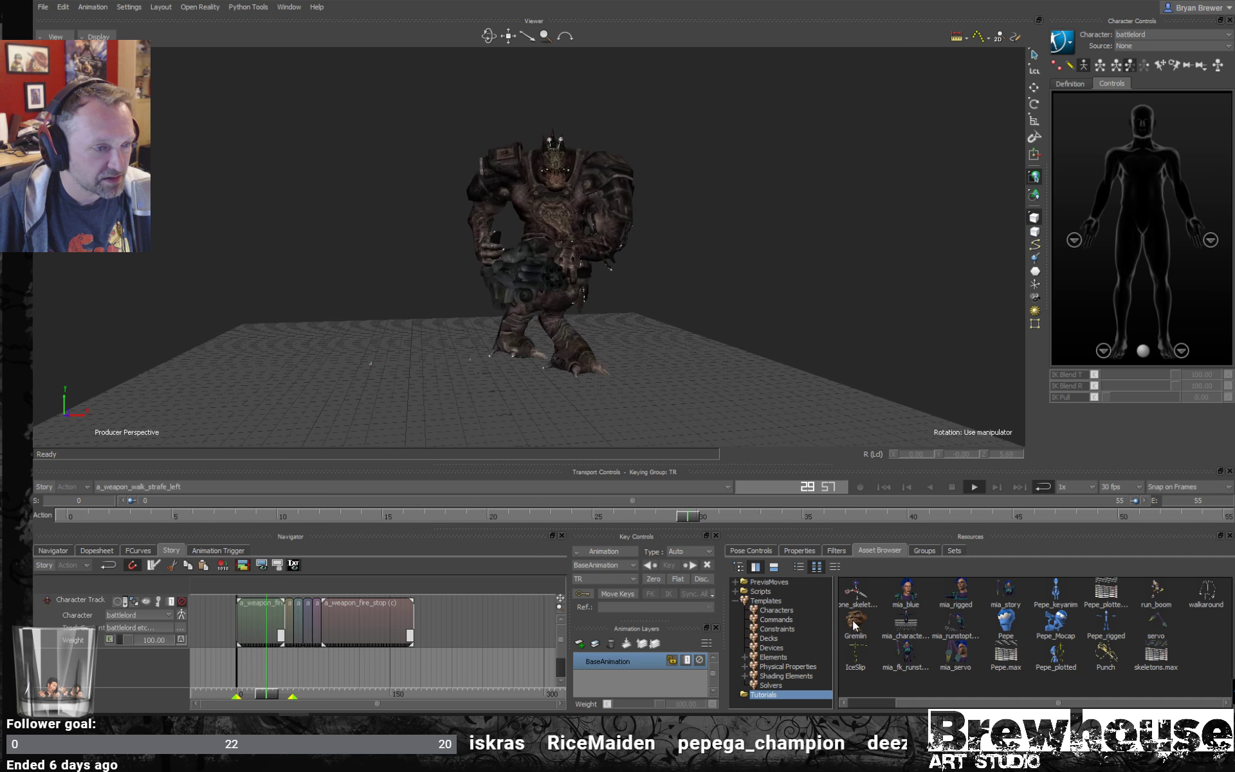
- Start a new scene without saving the current one and discard the elements left in the clipboard
click(43, 8)
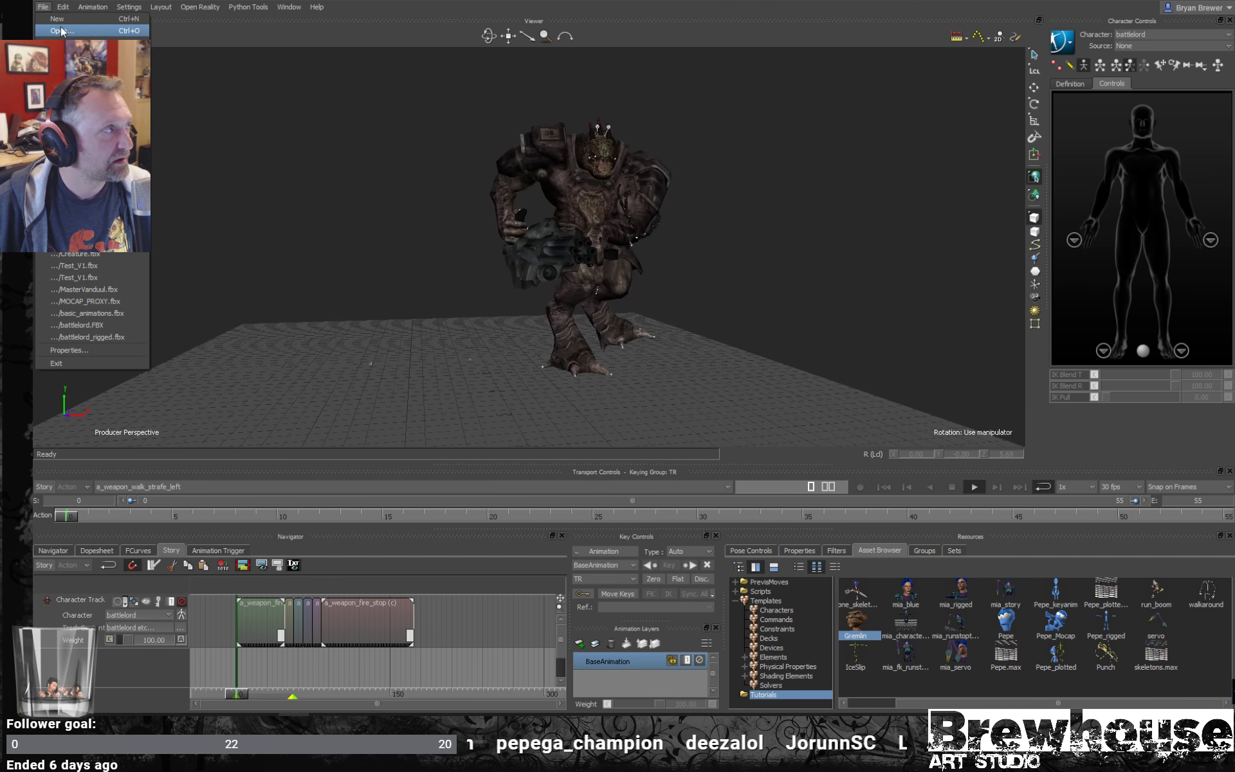
click(57, 20)
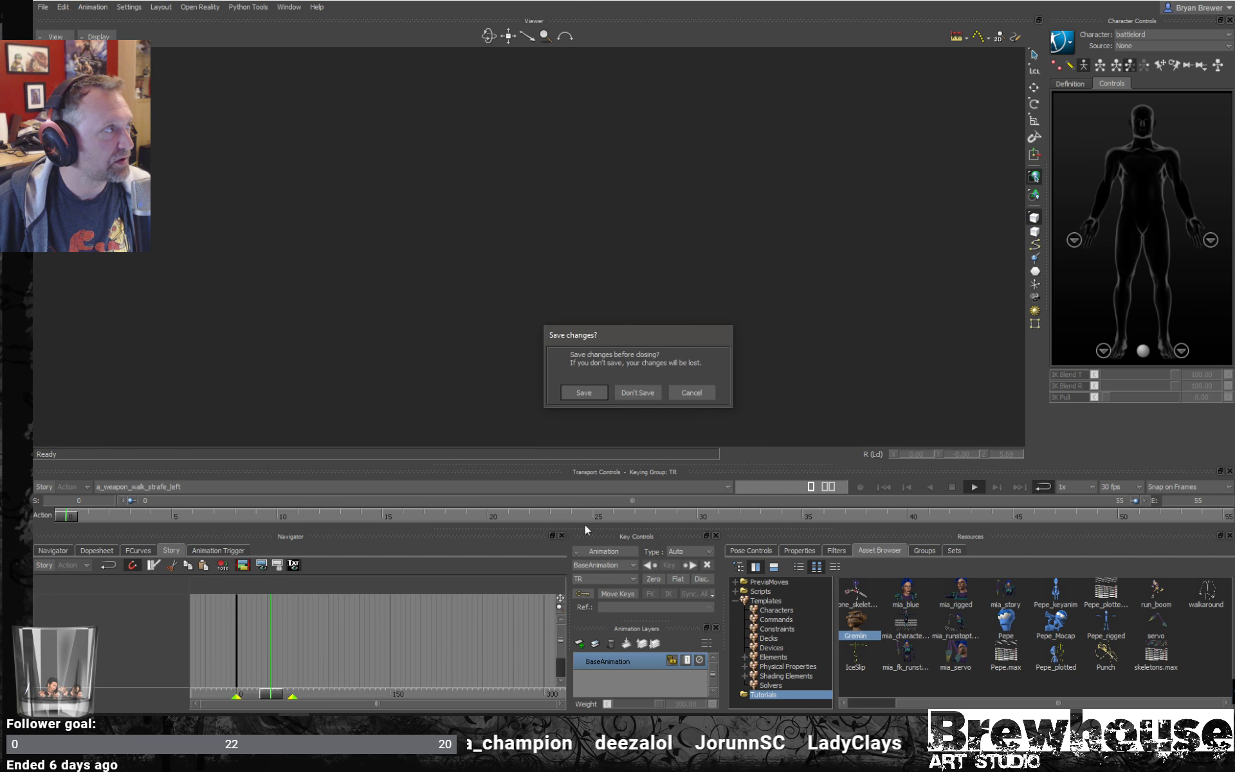
click(637, 392)
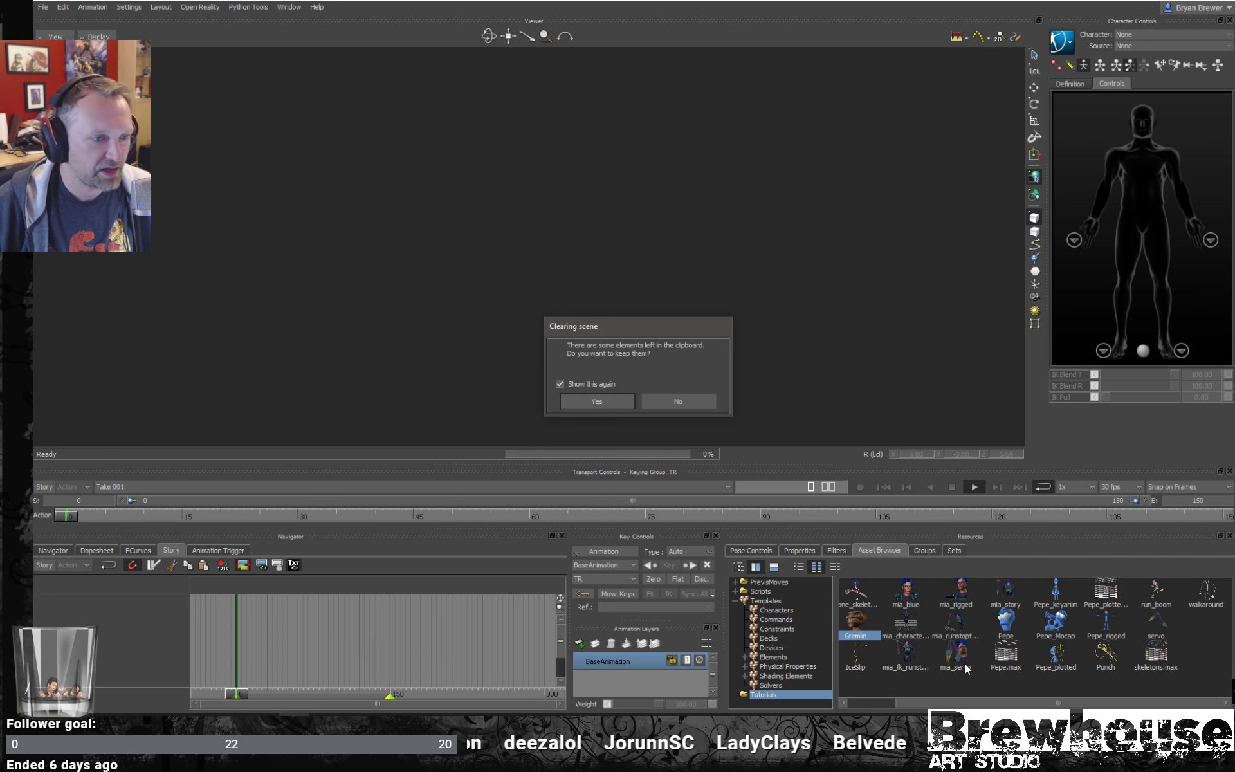
click(670, 401)
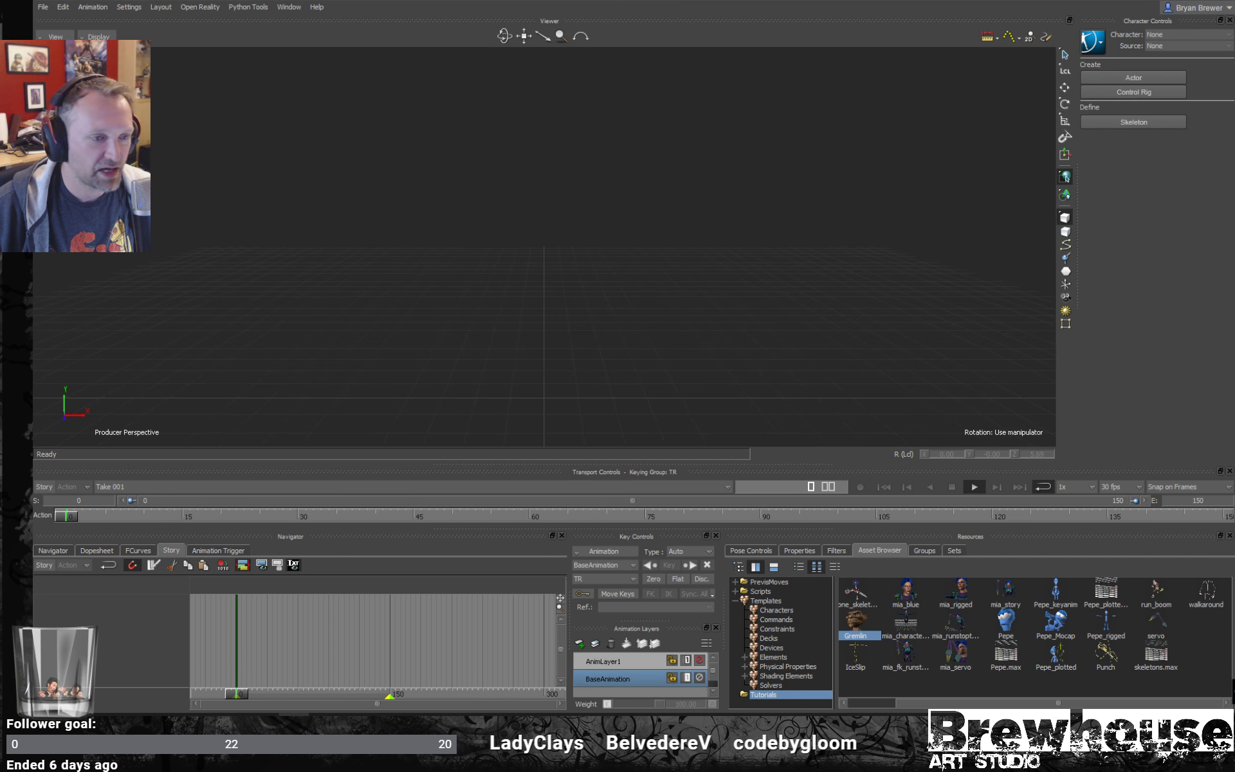
- Open the mia_blue tutorial character in the empty scene with all its takes
click(1113, 656)
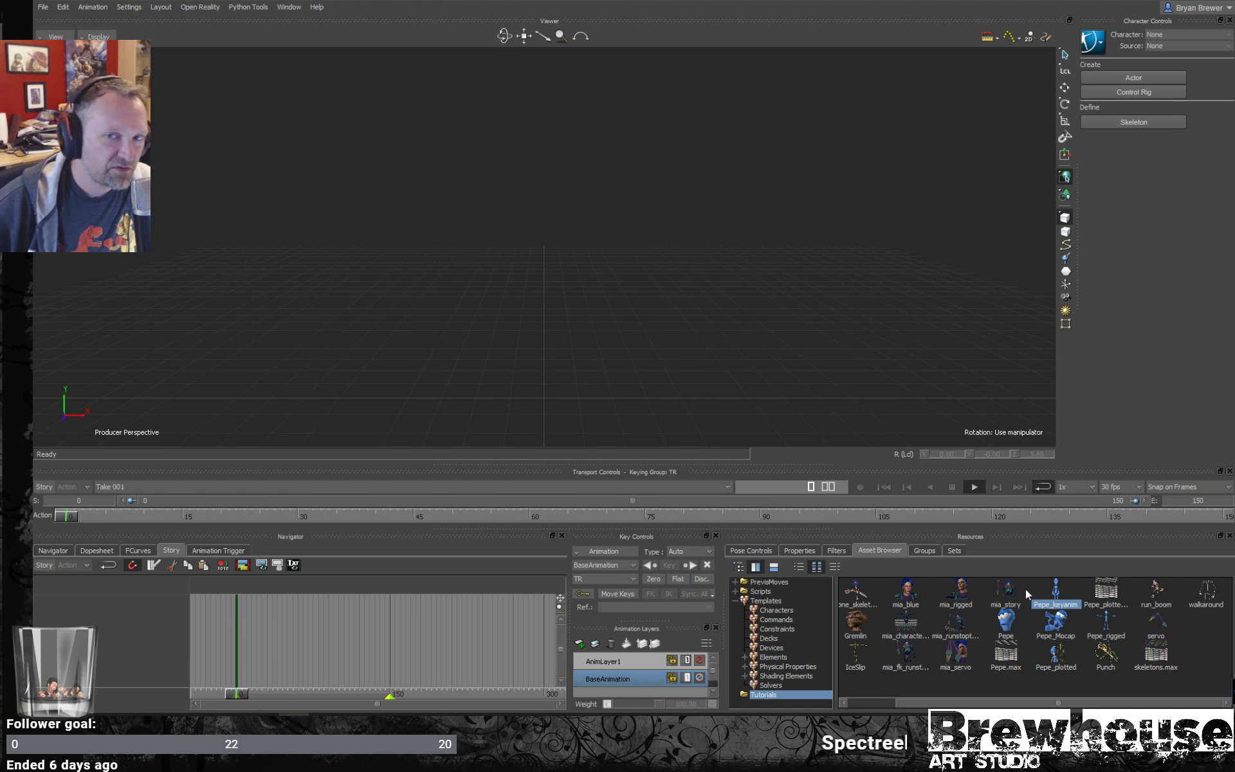
drag(916, 589, 593, 279)
mouse_move(608, 281)
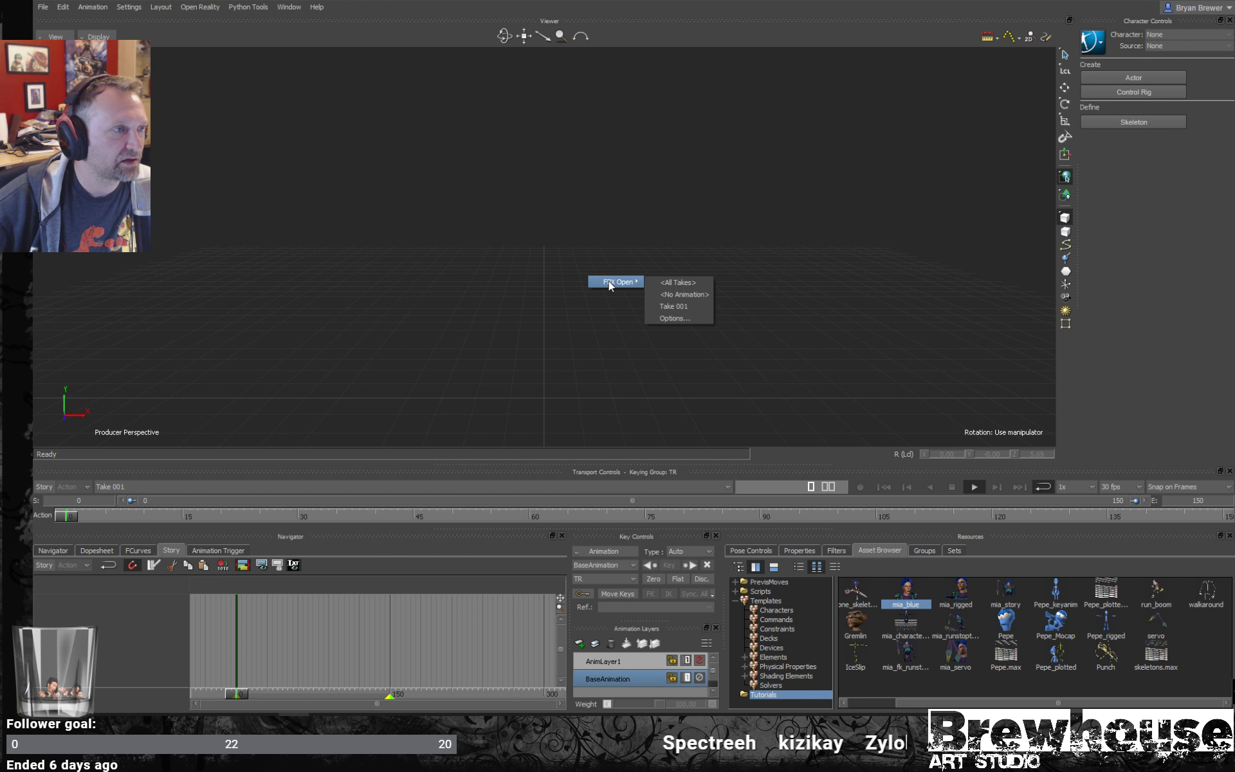
click(693, 283)
mouse_move(658, 306)
alt+mouse_down()
mouse_move(725, 291)
mouse_move(654, 299)
alt+mouse_up()
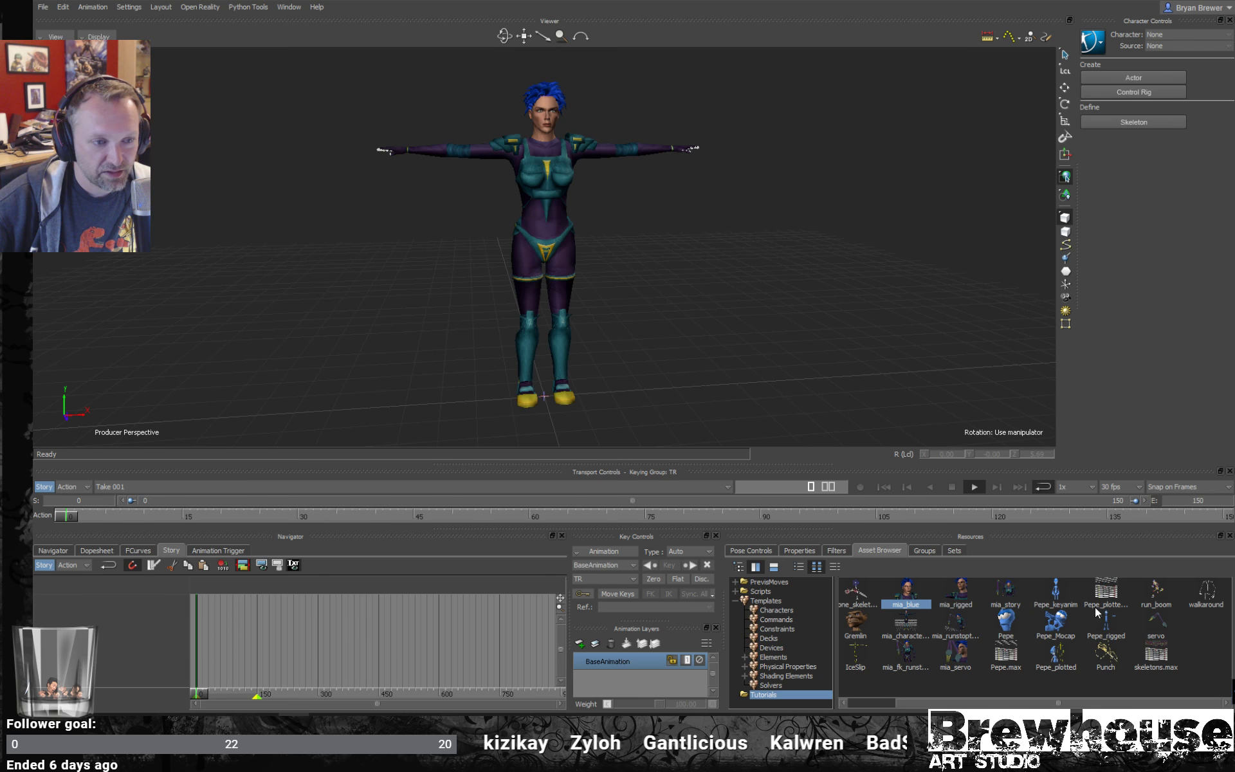
- Merge the Pepe_keyanim asset into the scene with all its takes
click(1157, 589)
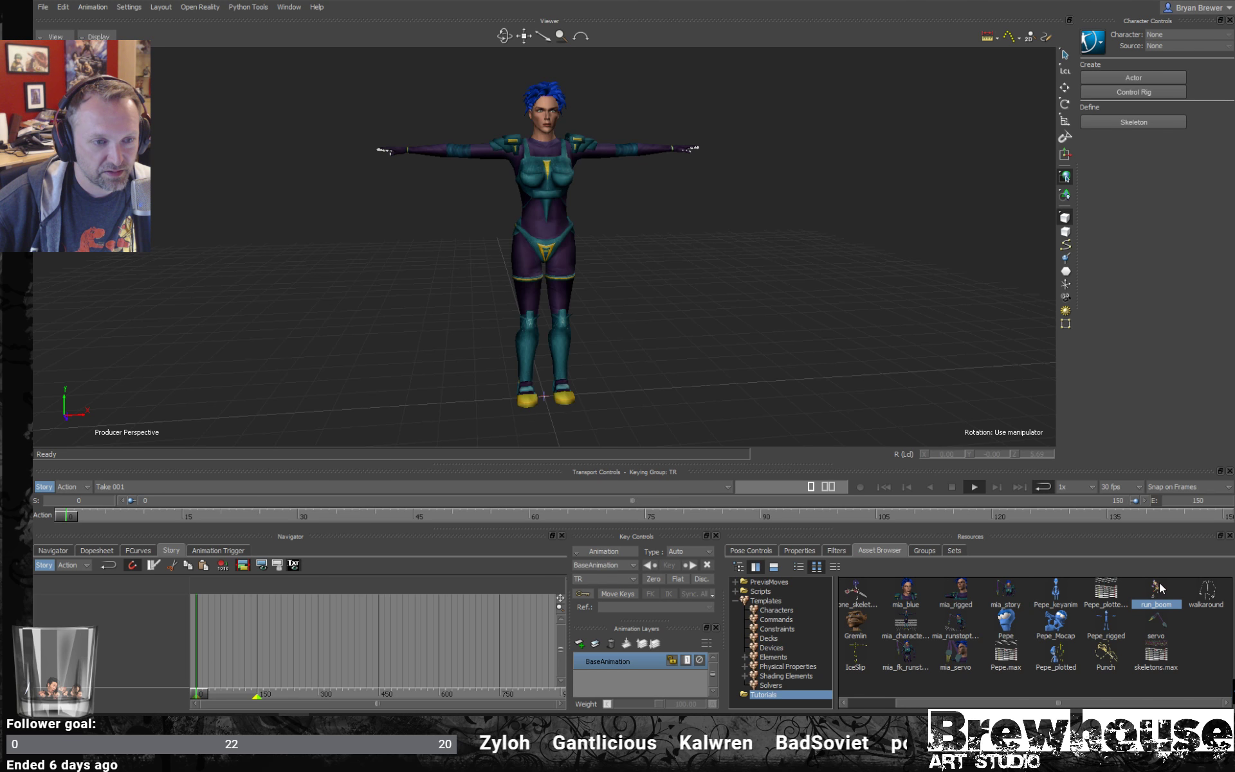
click(1004, 595)
click(1056, 594)
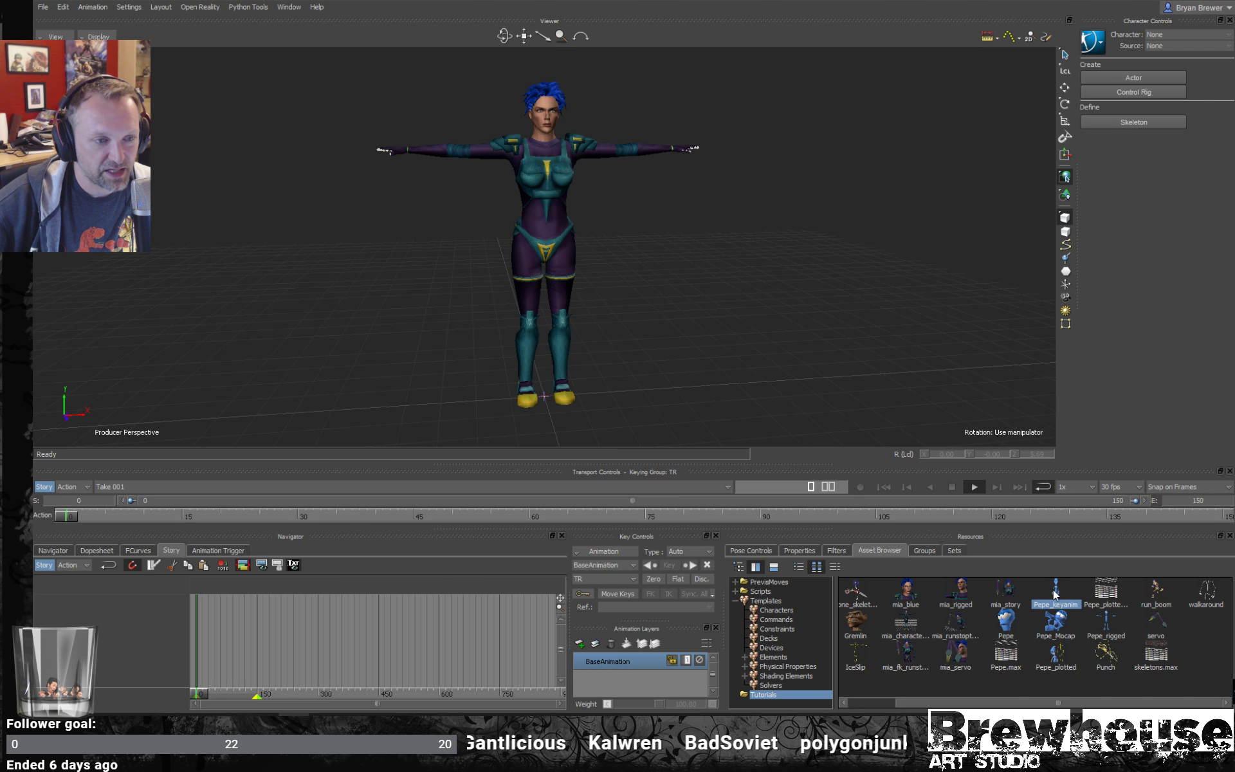
drag(1055, 595, 830, 367)
mouse_move(857, 370)
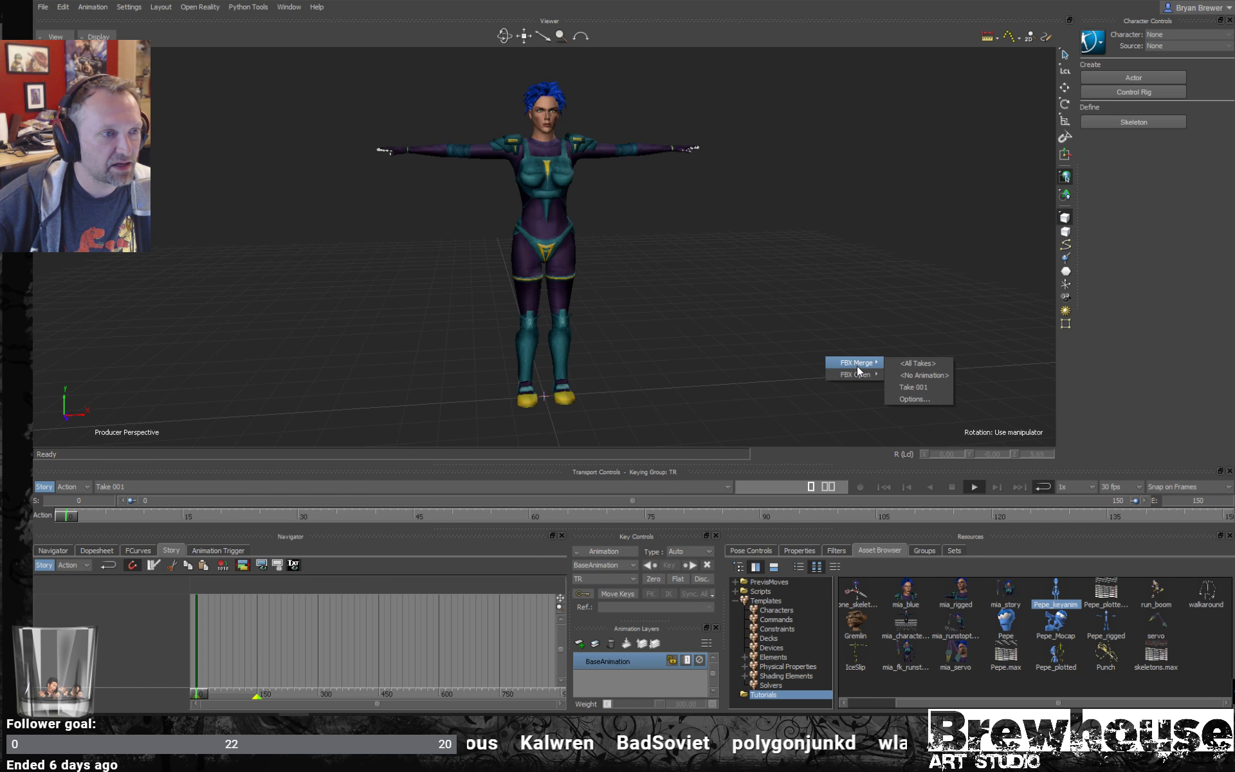
click(918, 363)
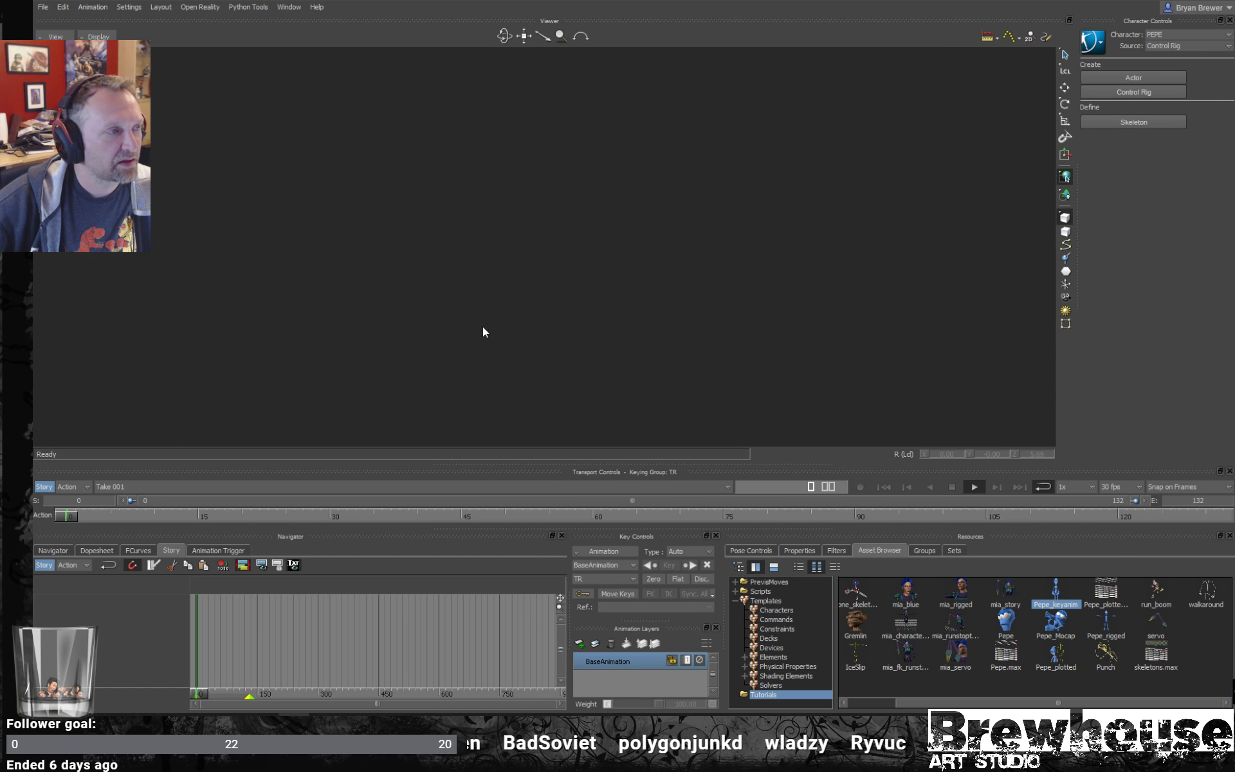
- Scrub and play Pepe's animation, examine it beside mia_blue from several angles, and return to frame 0
mouse_move(550, 319)
ctrl+shift+mouse_down()
mouse_move(639, 302)
mouse_move(562, 319)
ctrl+shift+mouse_up()
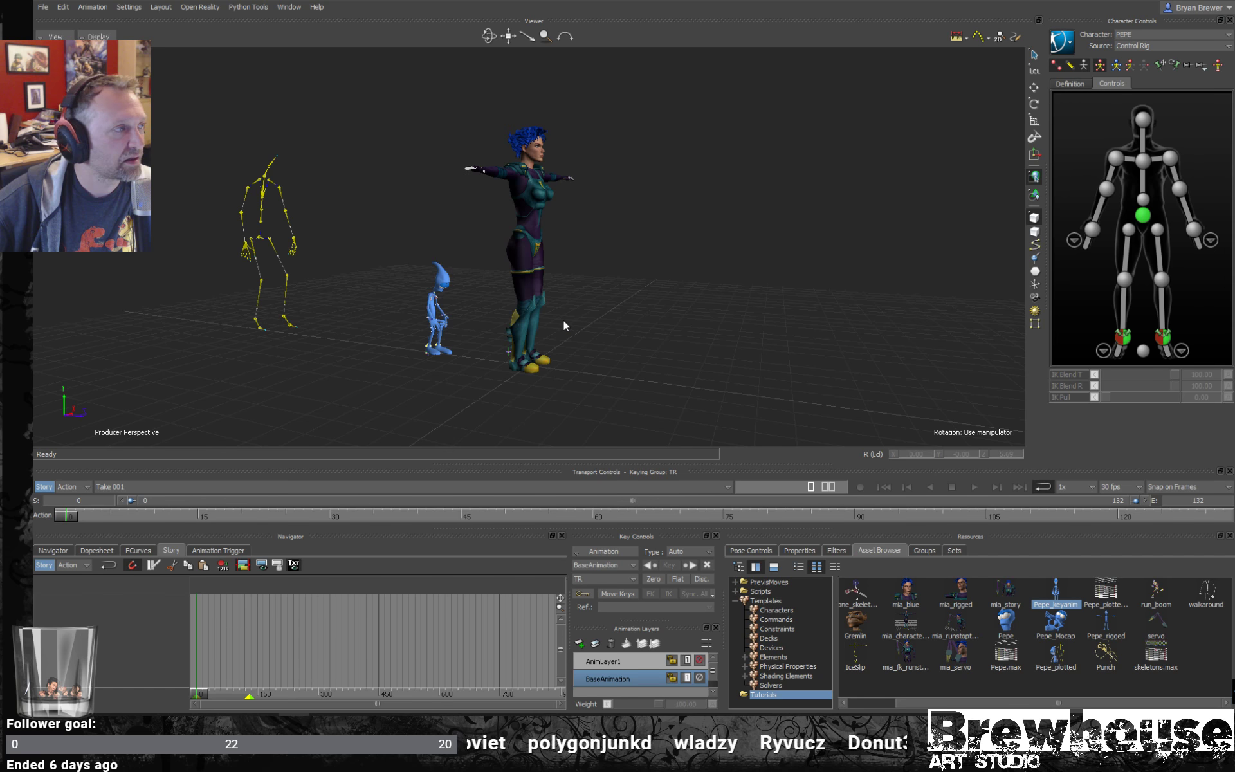
drag(72, 516, 250, 584)
key(ctrl+space)
ctrl+shift+drag(589, 440, 659, 432)
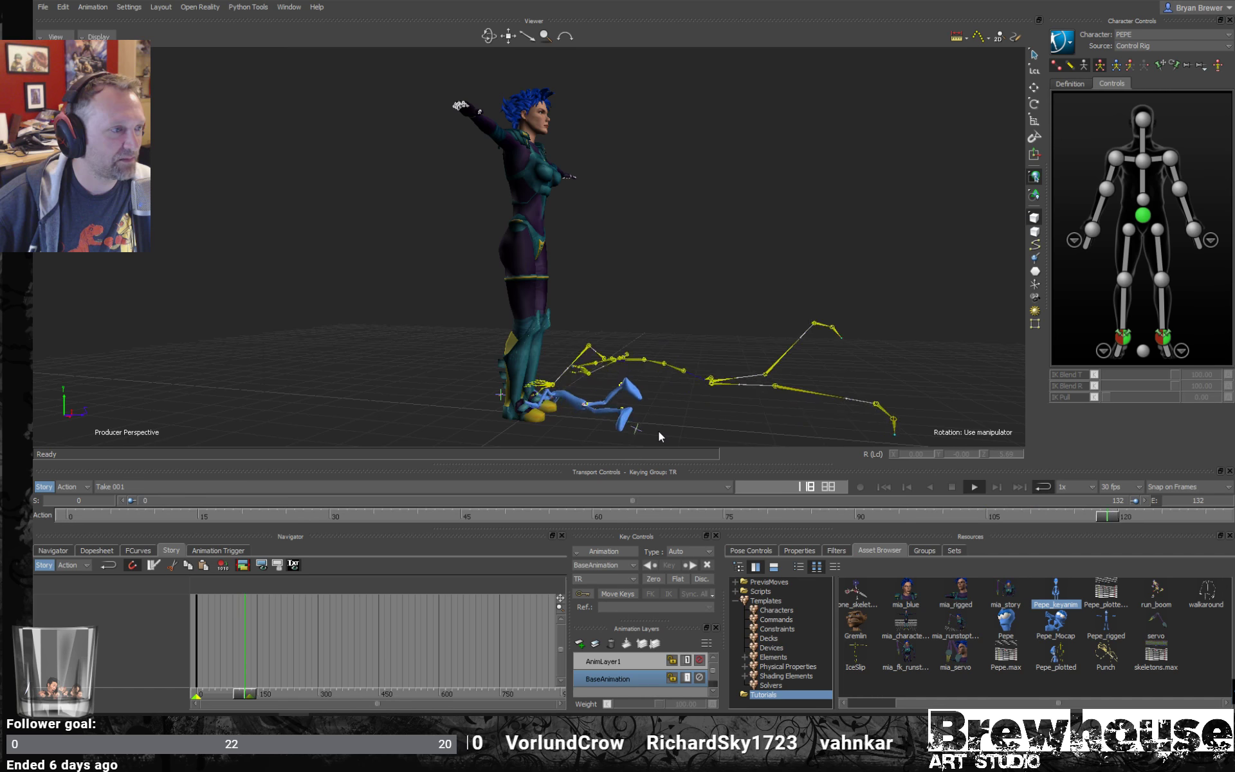
ctrl+shift+drag(623, 385, 535, 381)
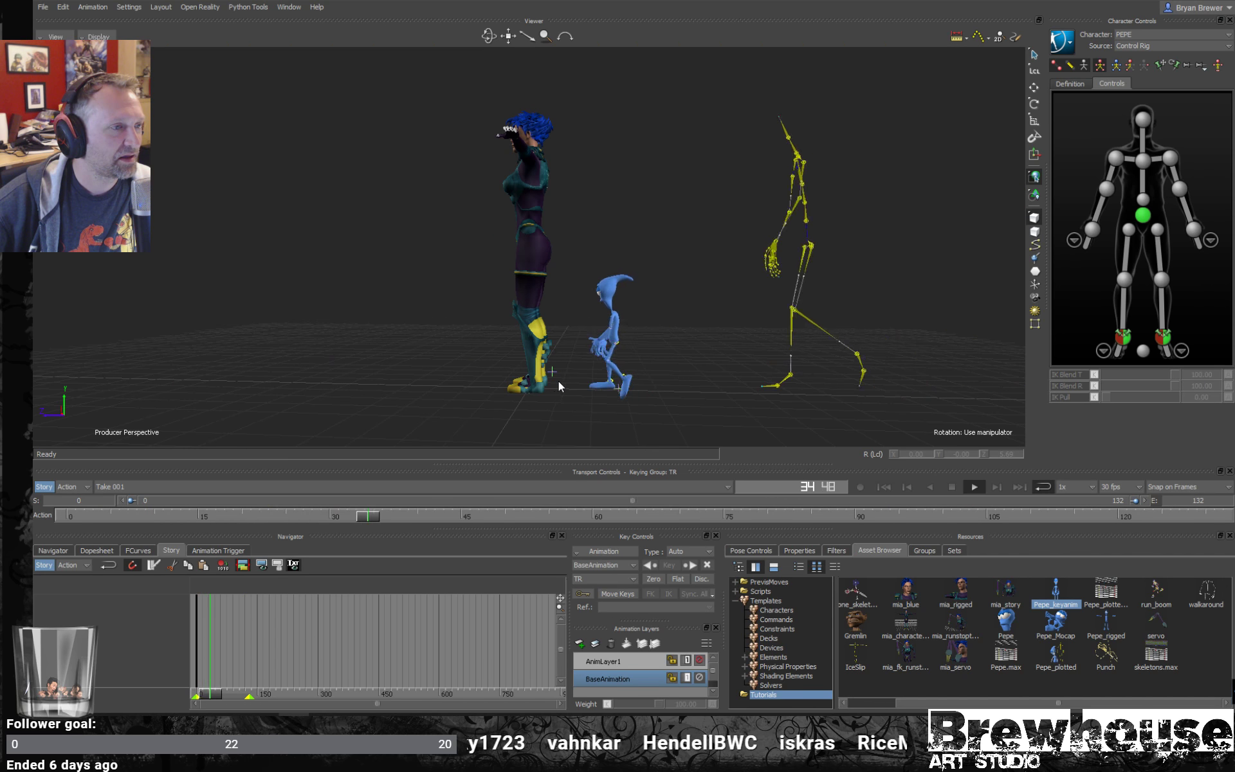
ctrl+shift+drag(559, 381, 588, 364)
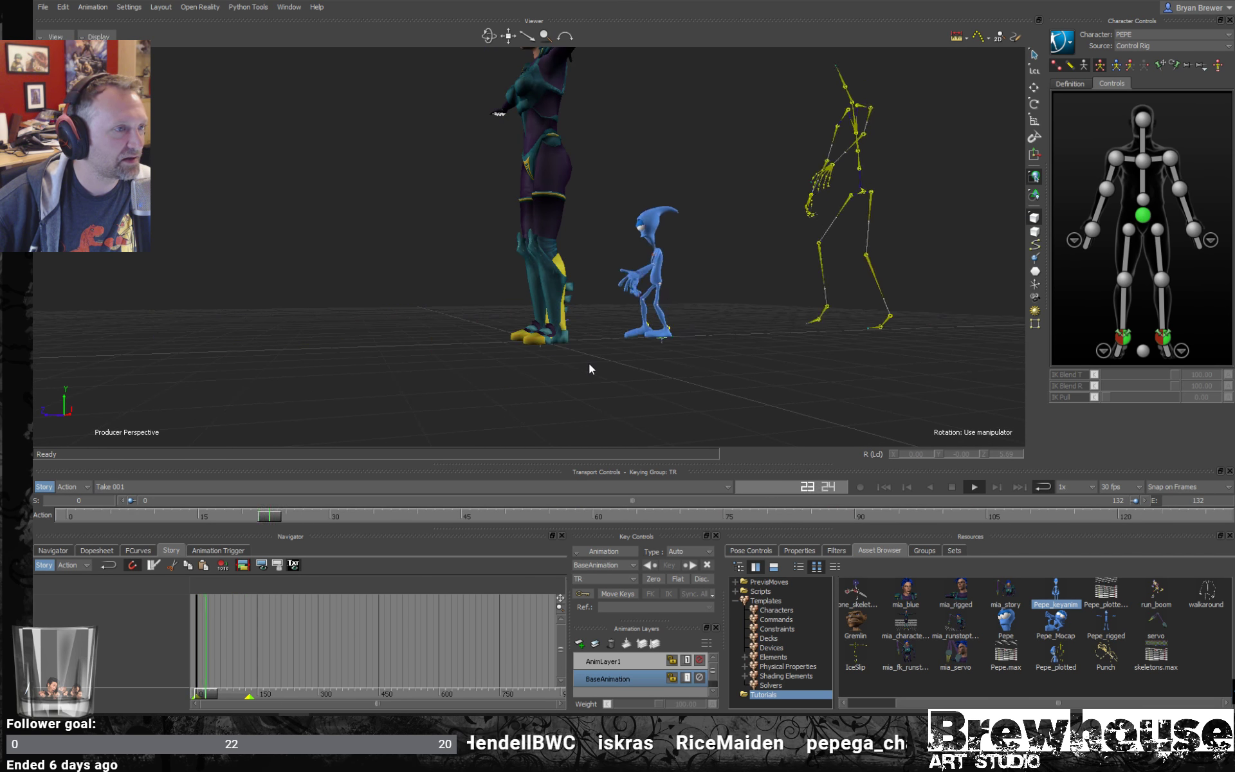
mouse_move(504, 515)
mouse_down()
mouse_move(610, 518)
mouse_move(886, 575)
mouse_move(990, 624)
mouse_move(1135, 727)
mouse_move(1222, 740)
mouse_move(524, 627)
mouse_move(33, 603)
mouse_up()
- Frame Pepe close up and set the viewer to display models only
scroll(817, 346, up, 5)
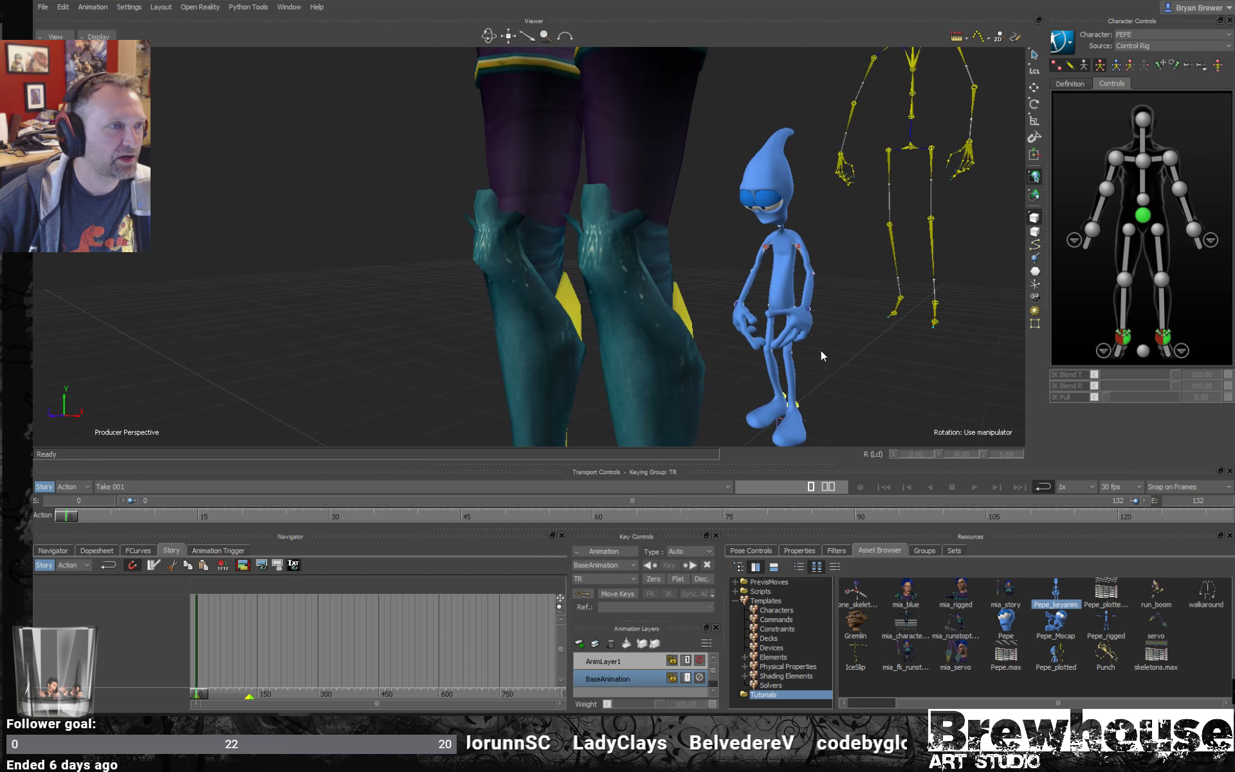
shift+drag(821, 356, 788, 344)
mouse_move(686, 315)
shift+mouse_down()
mouse_move(382, 287)
mouse_move(670, 323)
shift+mouse_up()
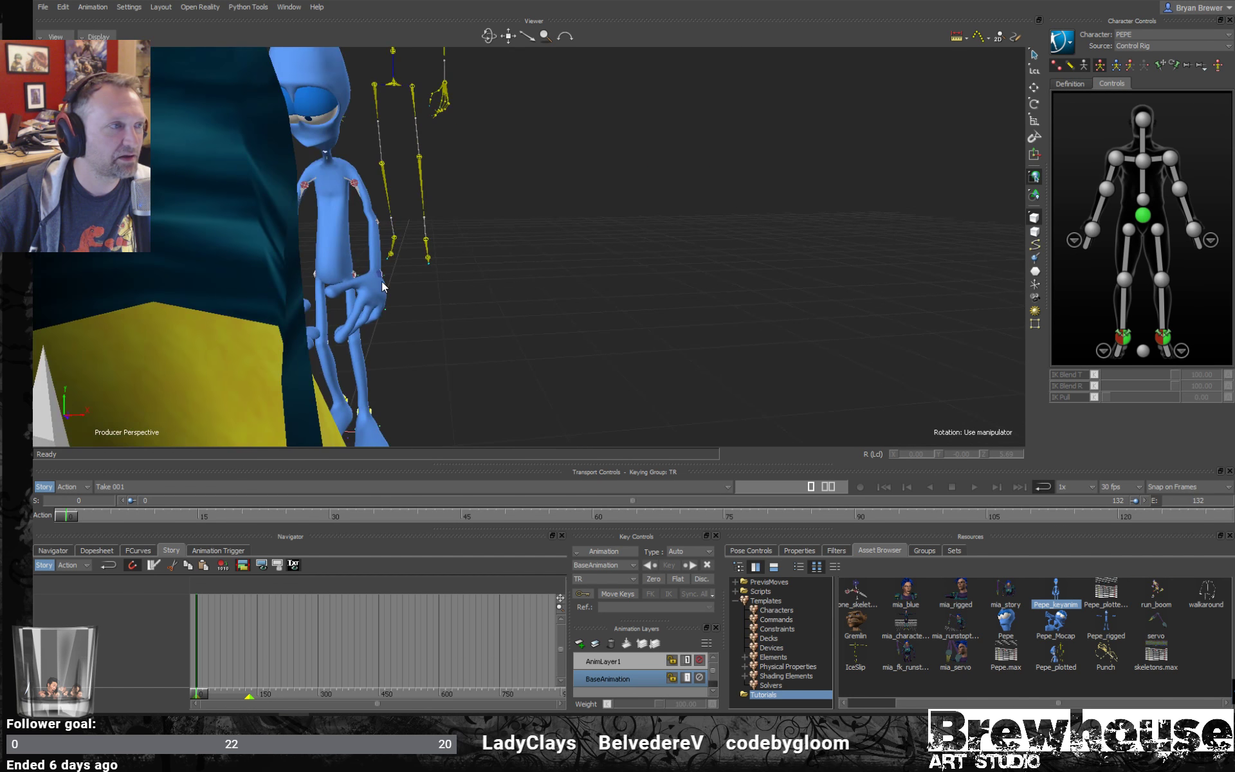
ctrl+drag(437, 281, 396, 256)
key(ctrl+a)
key(ctrl+a)
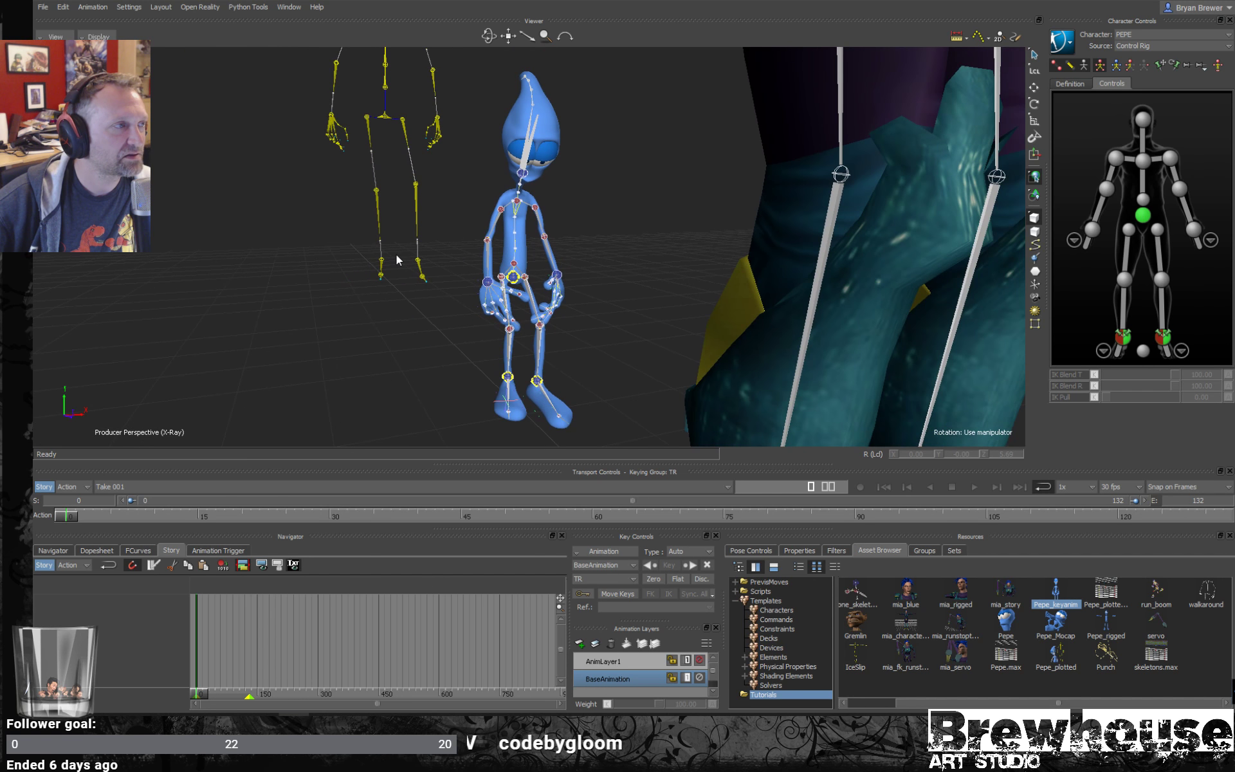
key(ctrl+a)
key(ctrl+a)
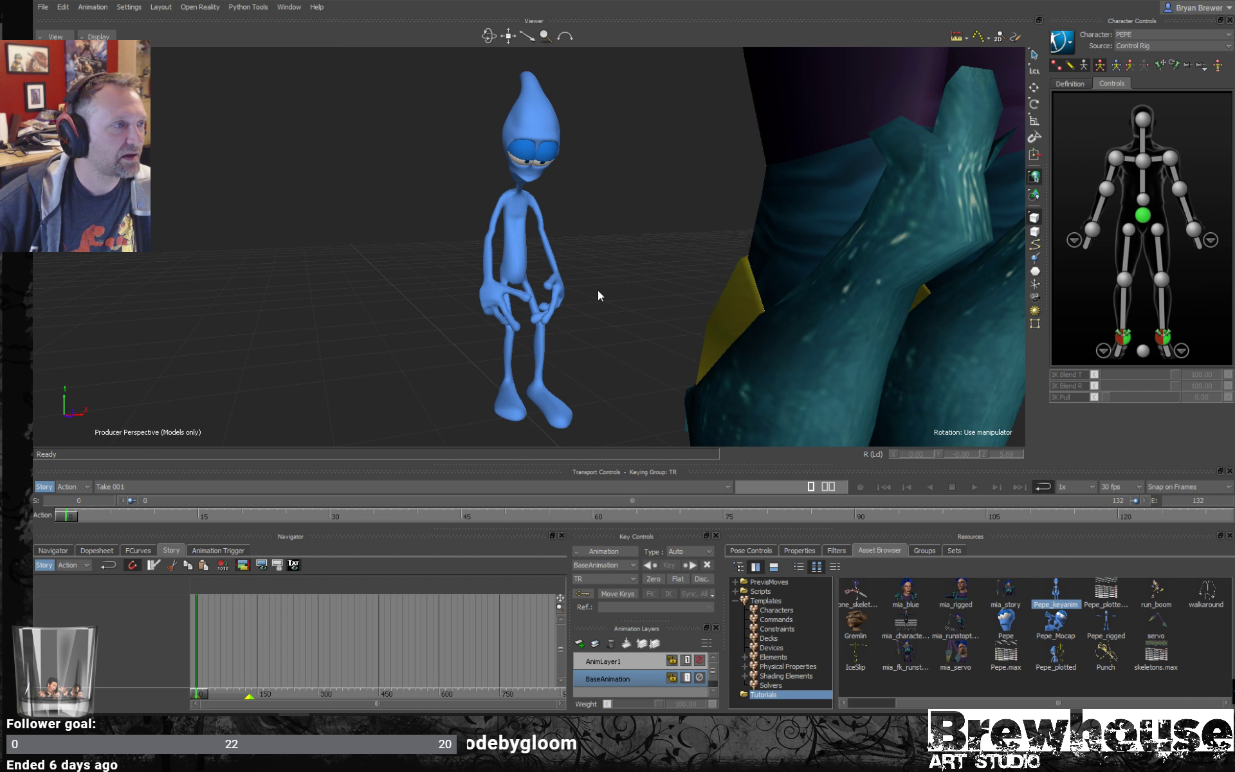
- Play Pepe's walk again with only the models displayed and examine it beside mia_blue from different angles
ctrl+drag(637, 297, 601, 298)
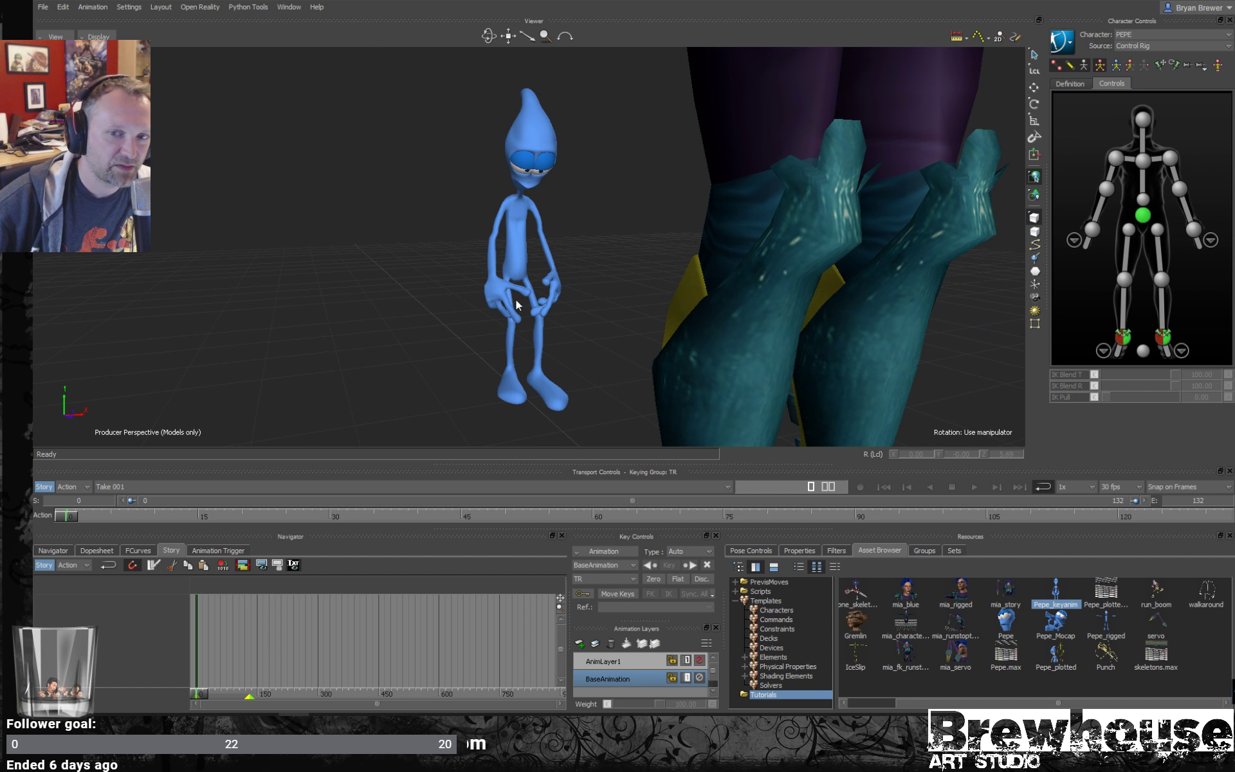
ctrl+drag(712, 241, 612, 275)
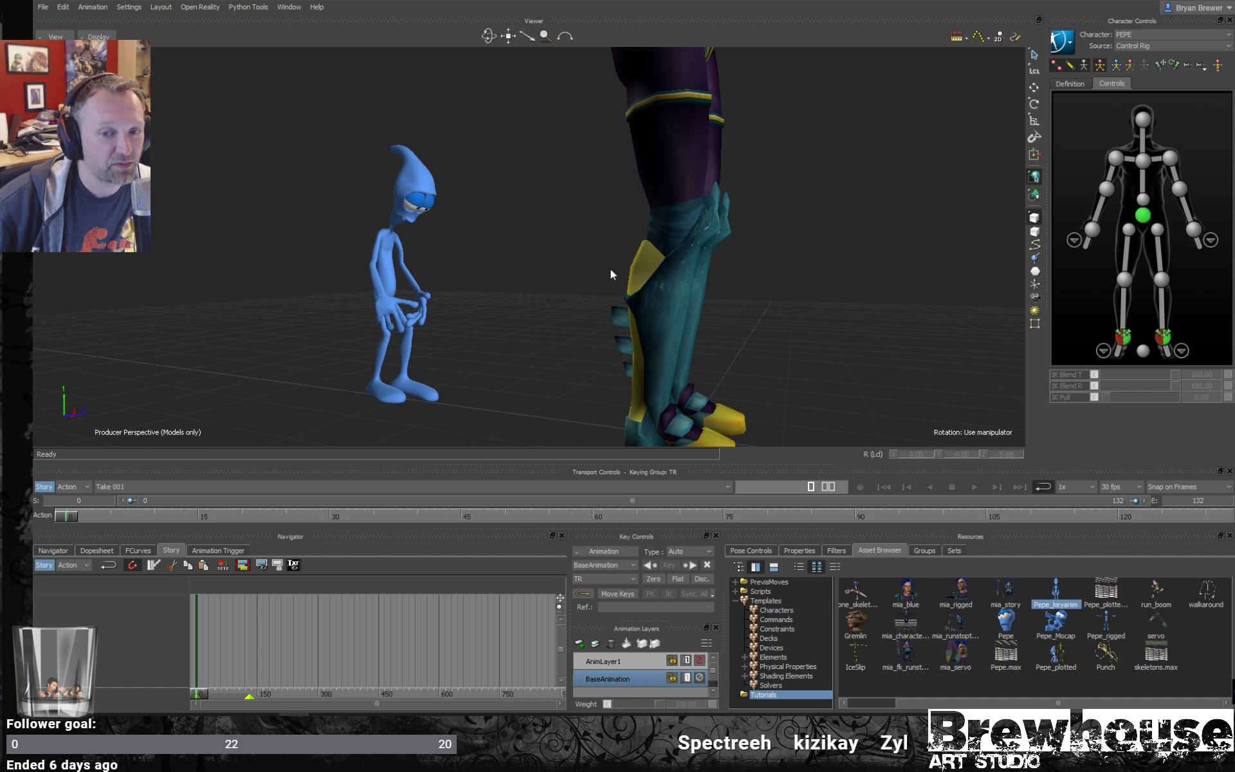
key(space)
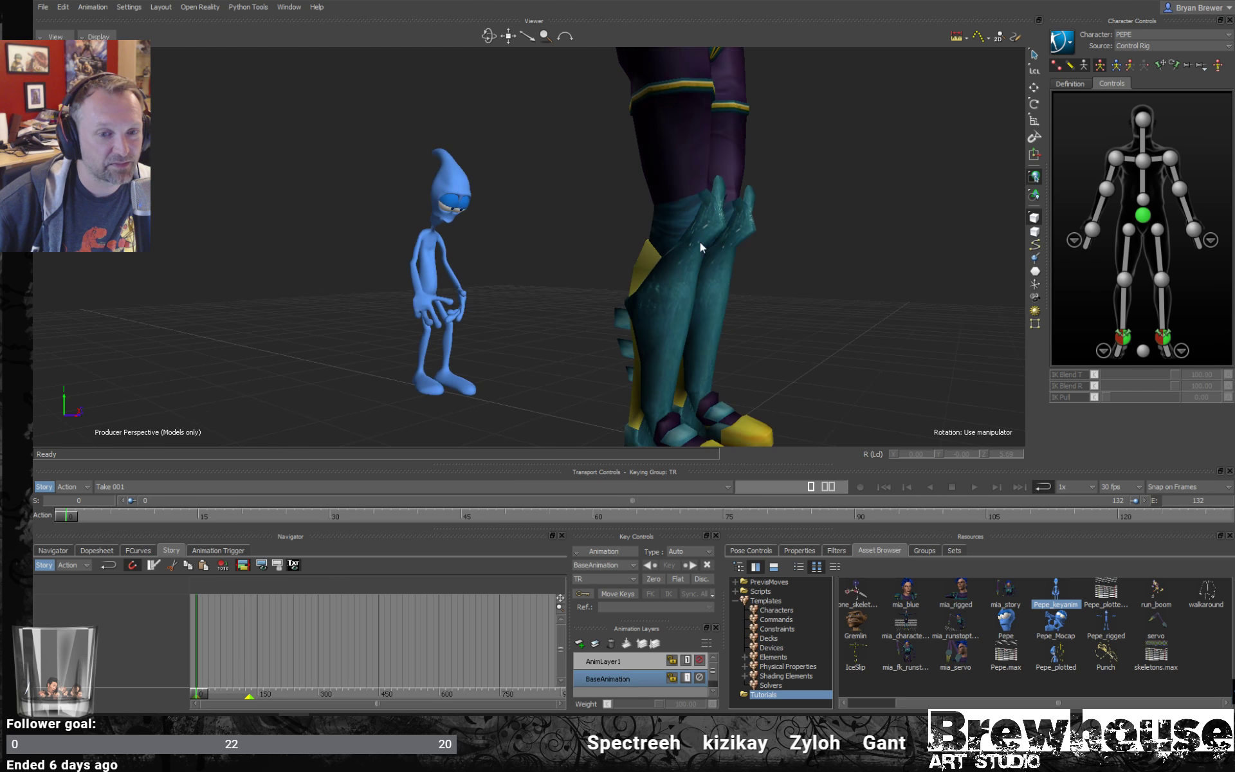
scroll(772, 259, down, 3)
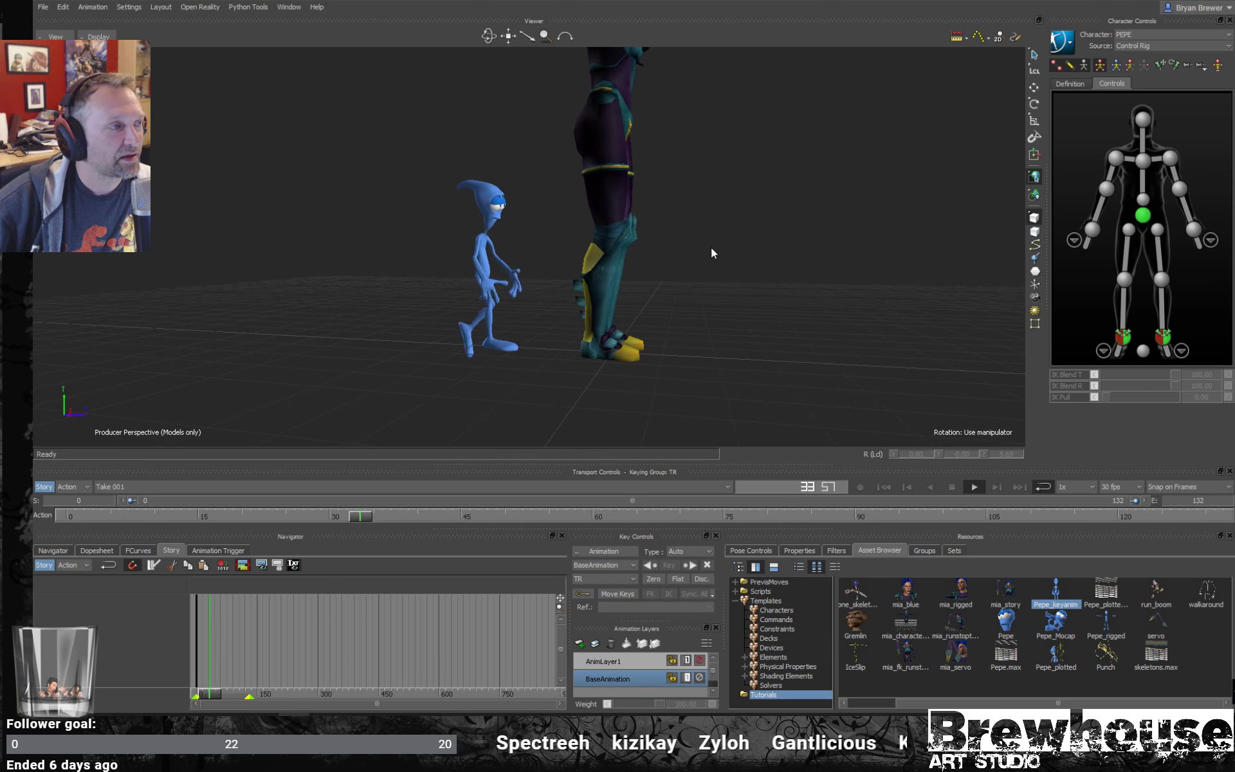
ctrl+shift+drag(711, 248, 627, 284)
scroll(635, 256, down, 3)
key(space)
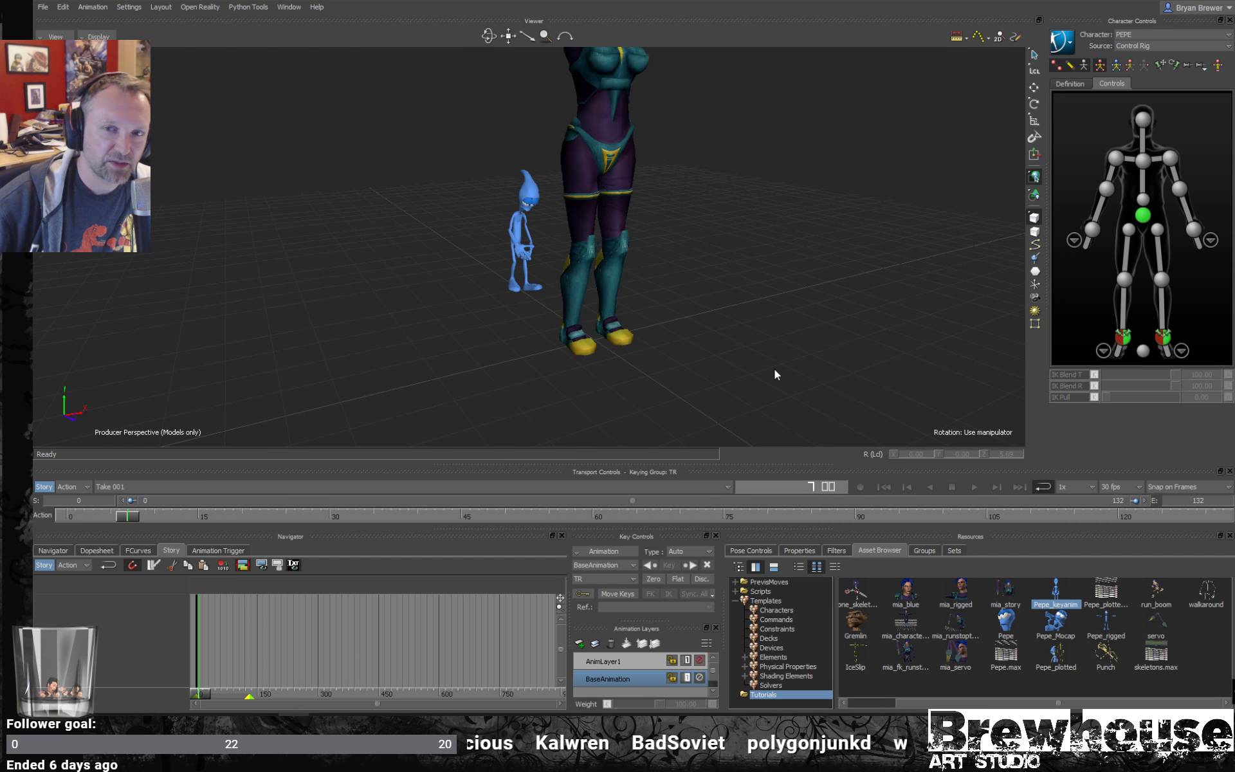
- Select Pepe's mesh, clear the selection and compare both characters from the side
scroll(623, 275, down, 2)
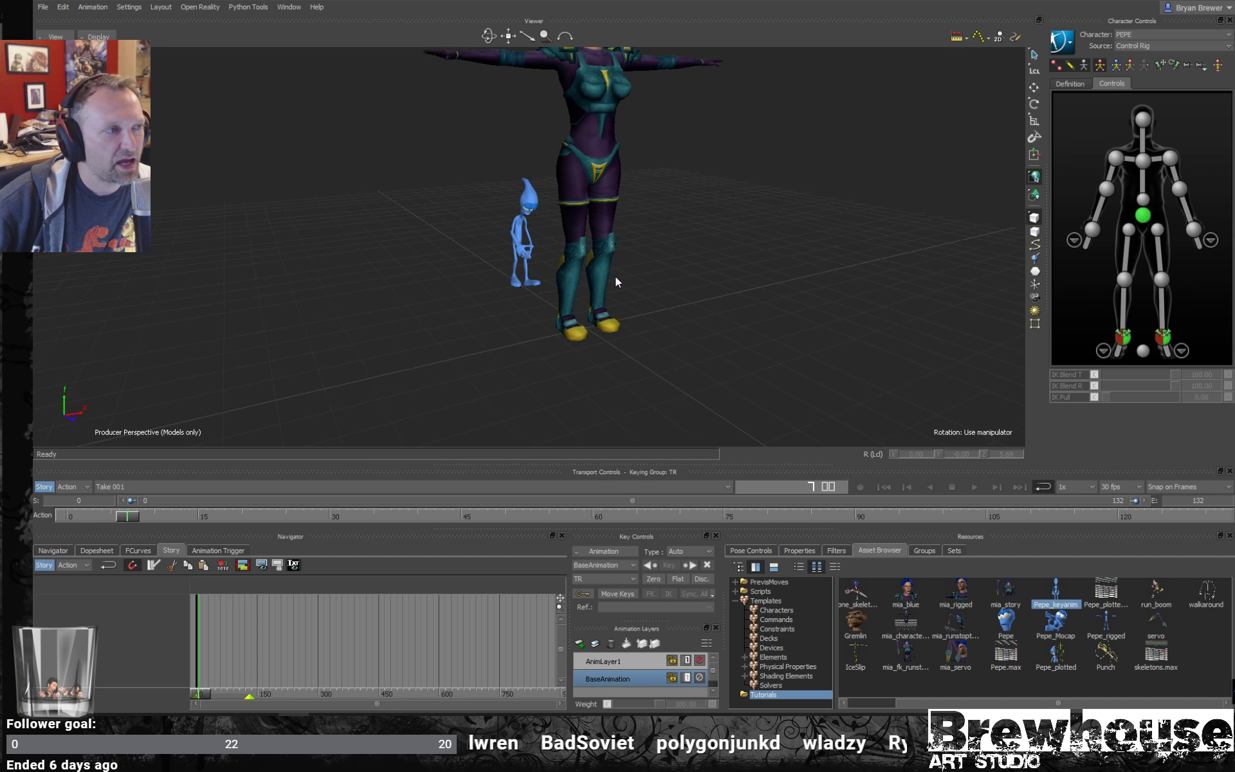
shift+drag(615, 276, 606, 298)
ctrl+shift+drag(444, 269, 500, 363)
click(415, 334)
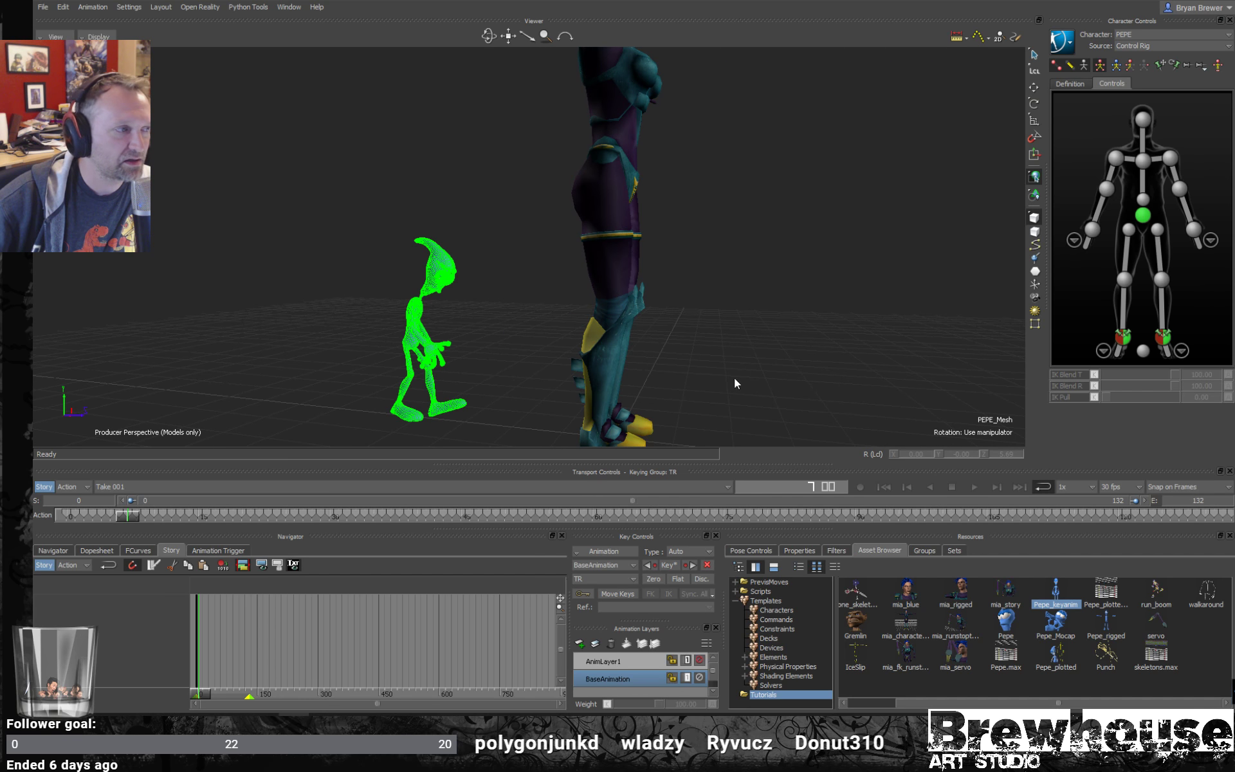
click(766, 290)
ctrl+drag(766, 291, 673, 315)
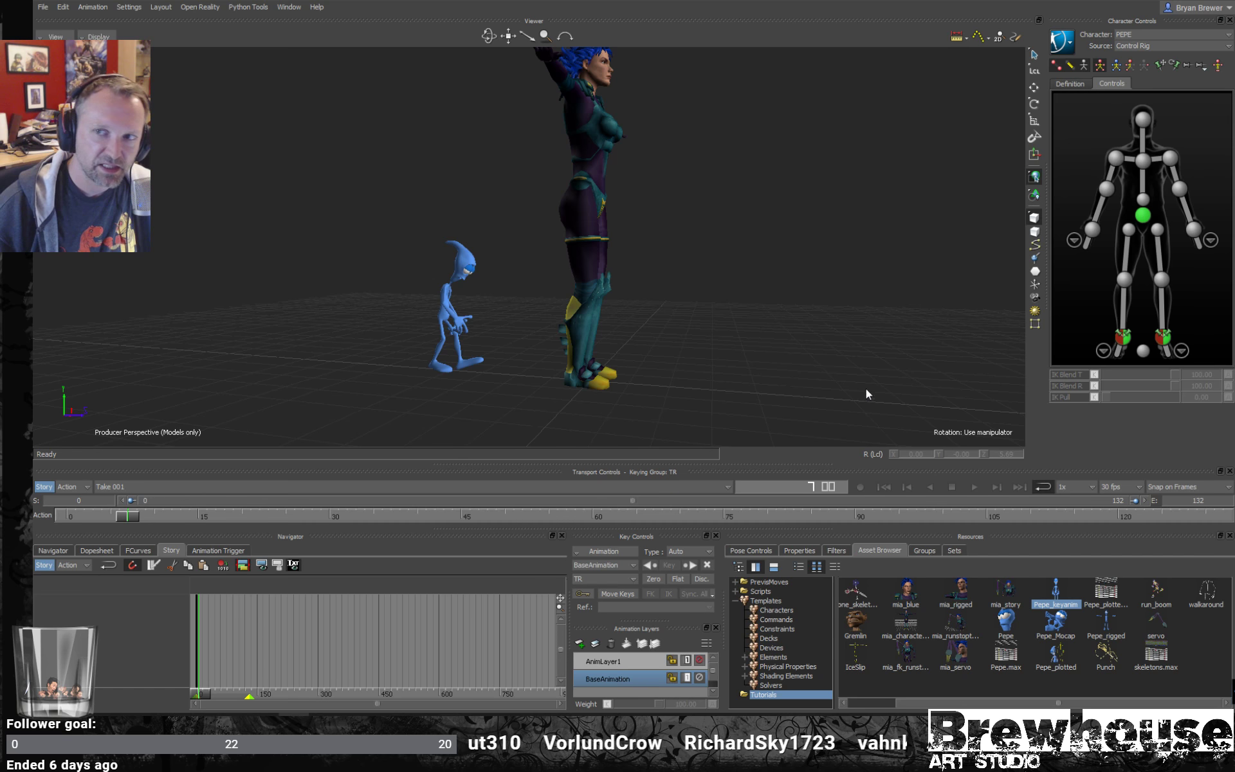
drag(1044, 268, 1044, 267)
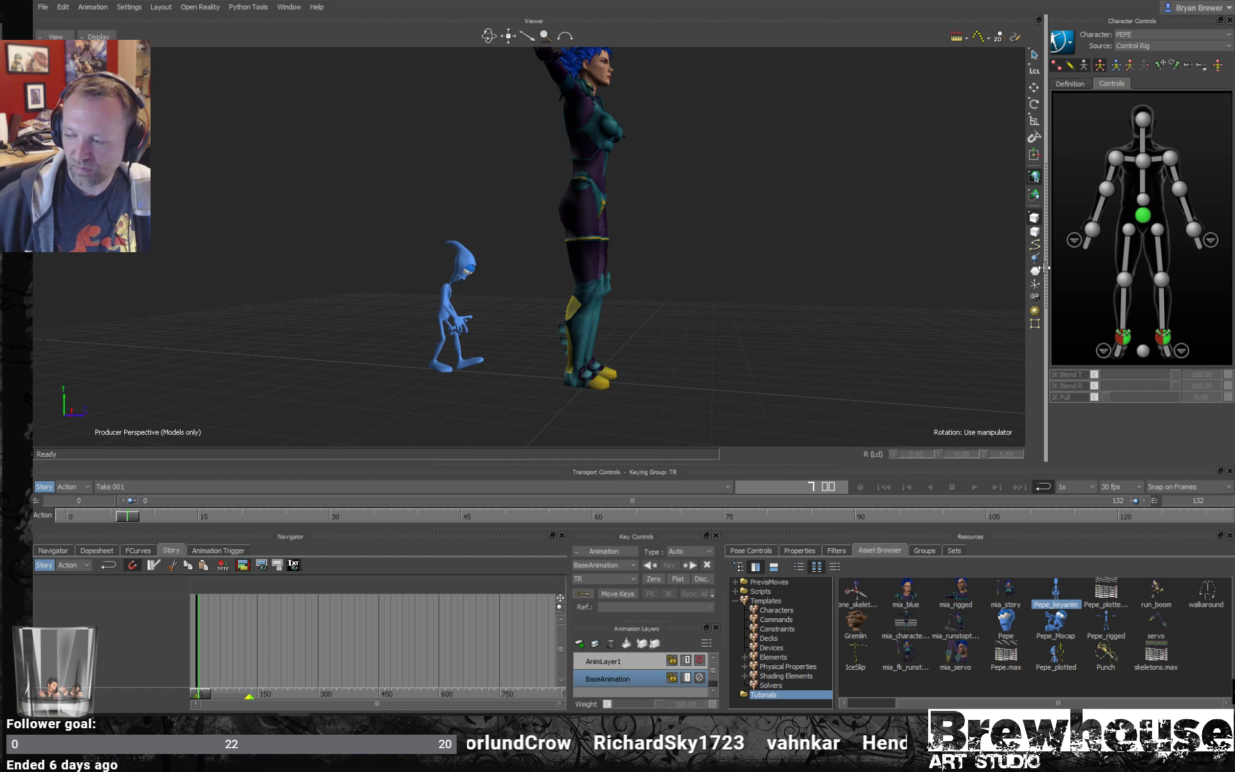